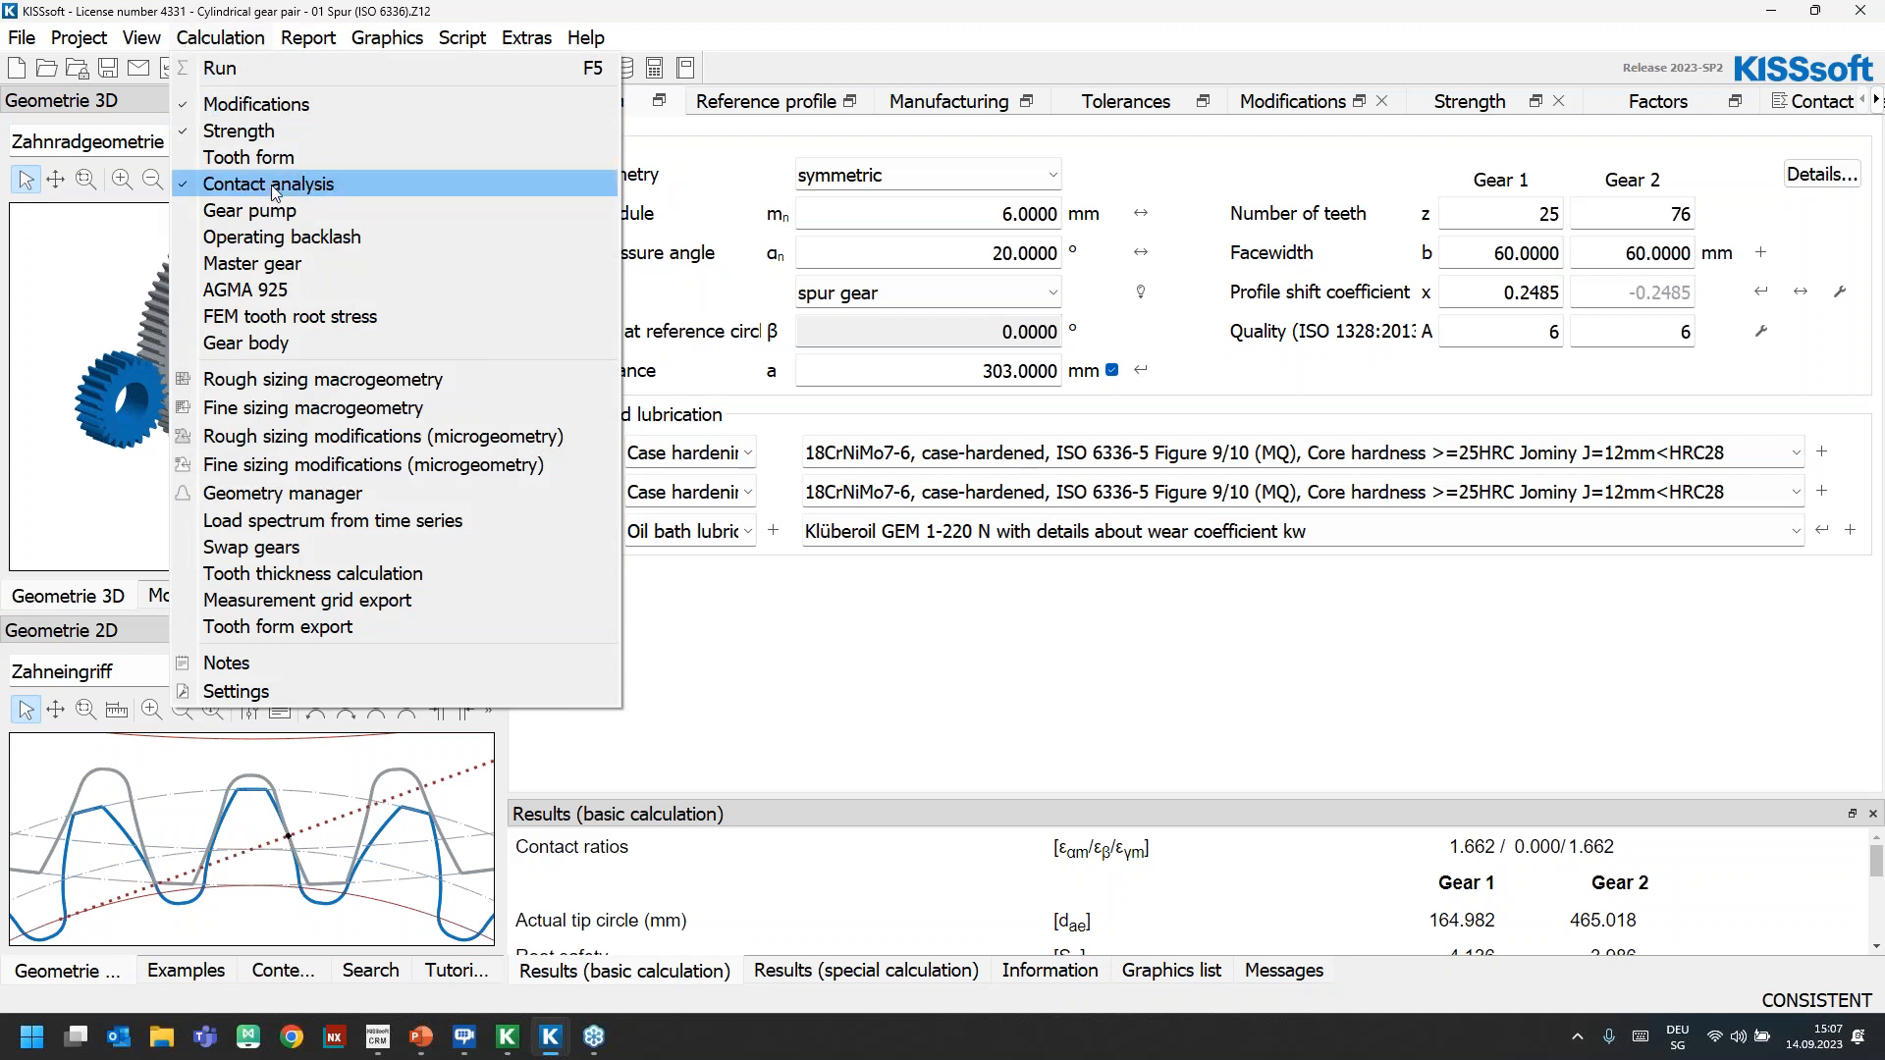
Open the contact analysis settings and run the calculation for the spur gear pair
left_click(1792, 108)
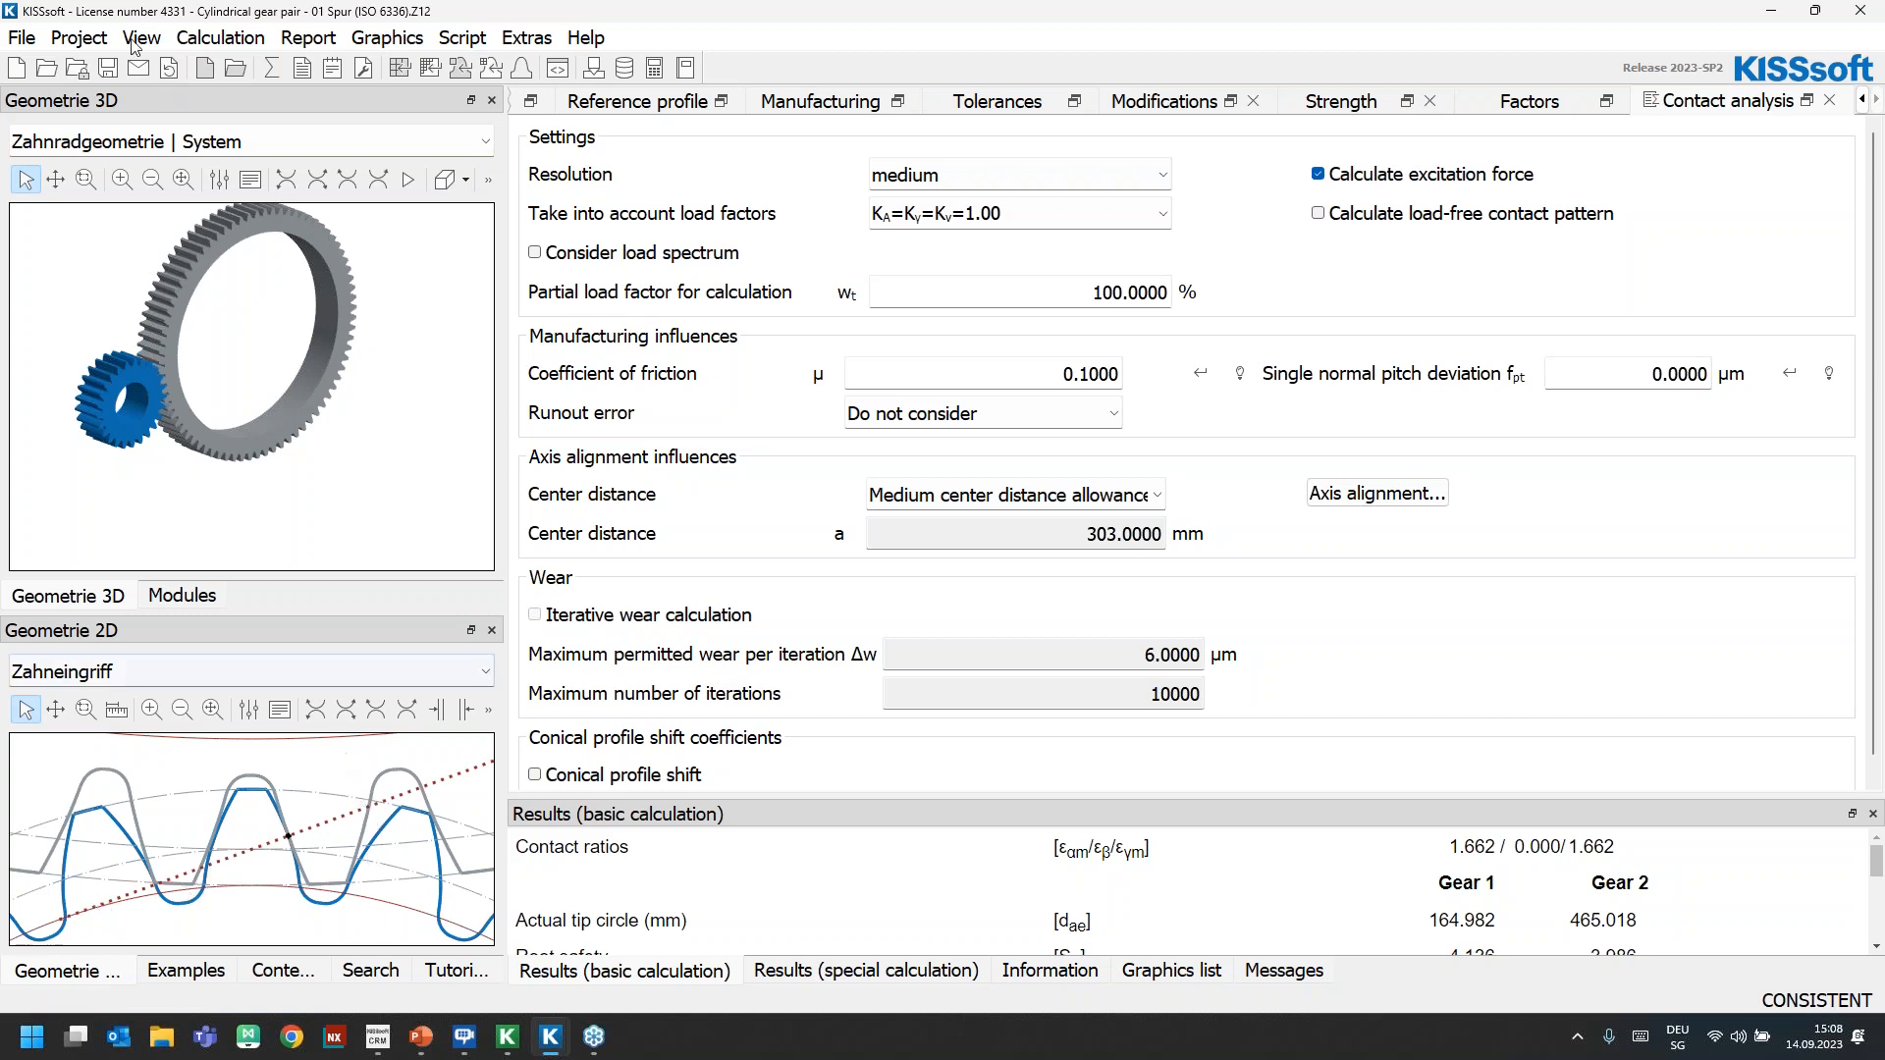
left_click(272, 67)
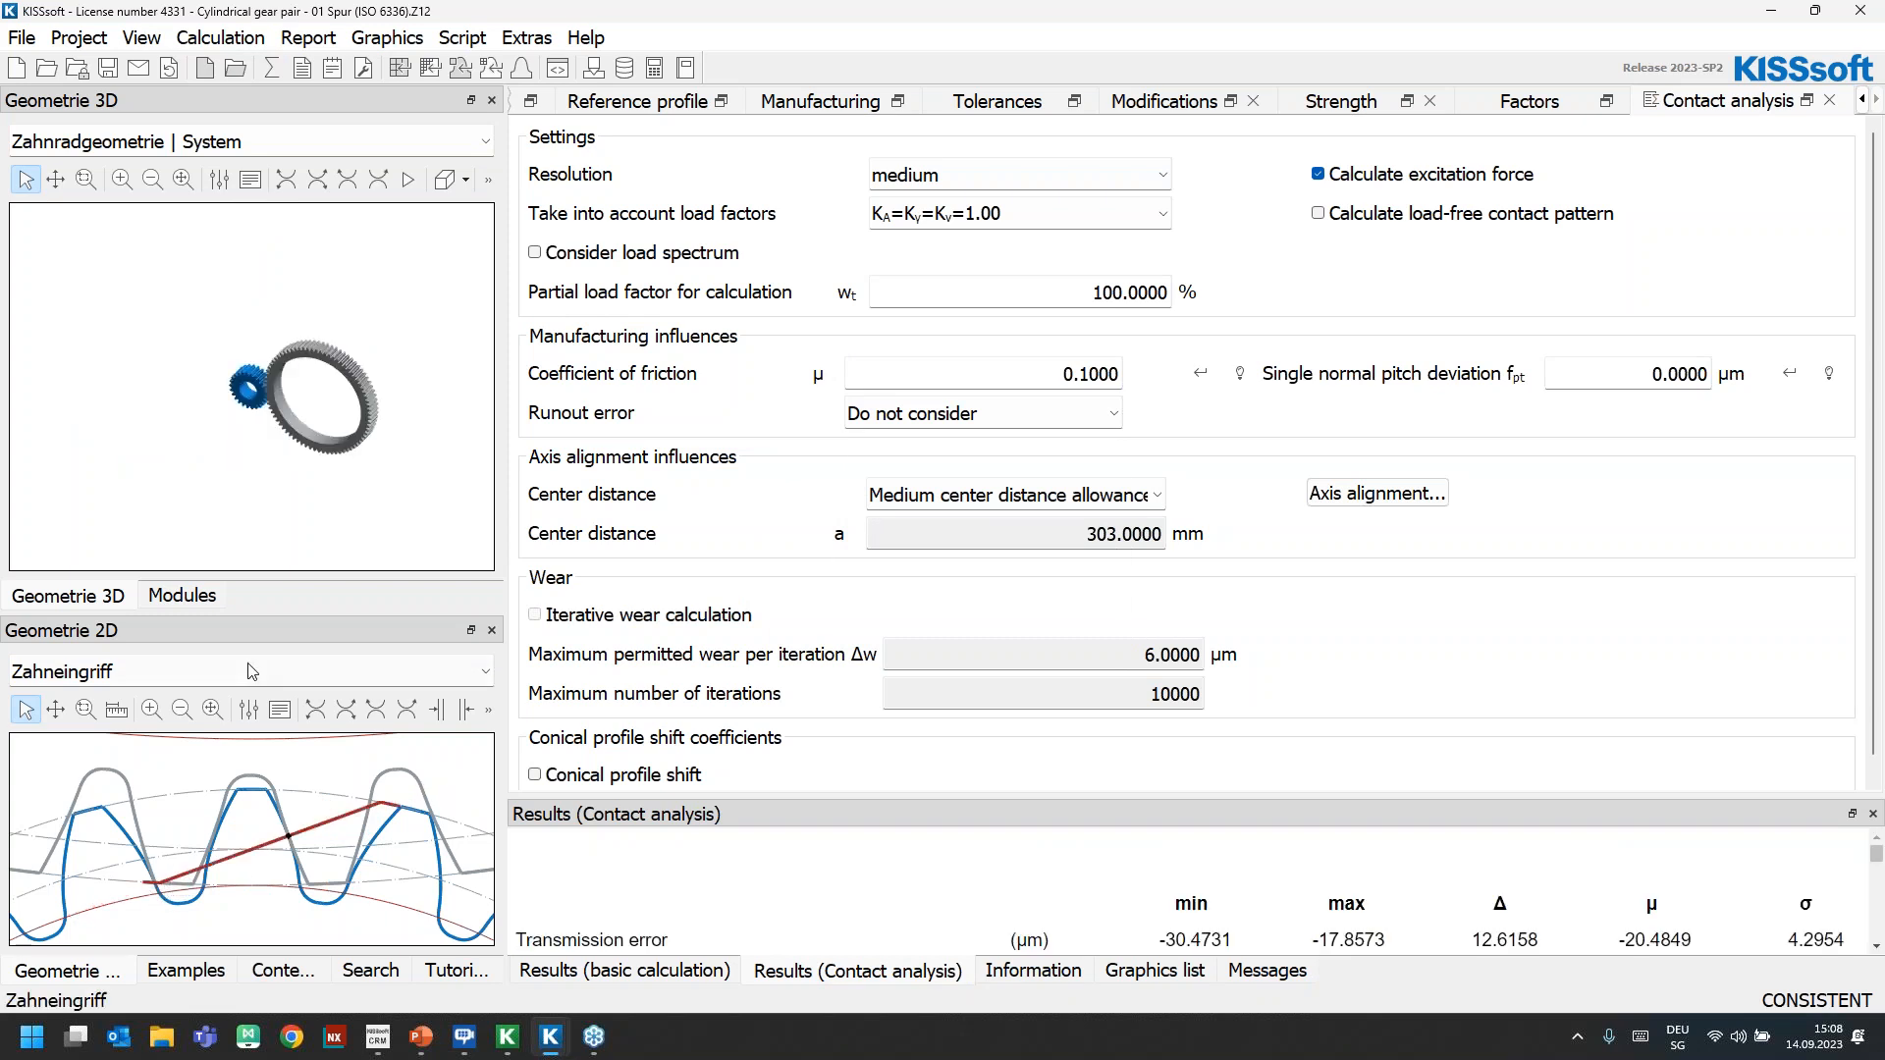
Examine the path of contact in an undocked, enlarged Zahneingriff graphic and dock the graphic back in its place
left_click_drag(262, 633, 719, 49)
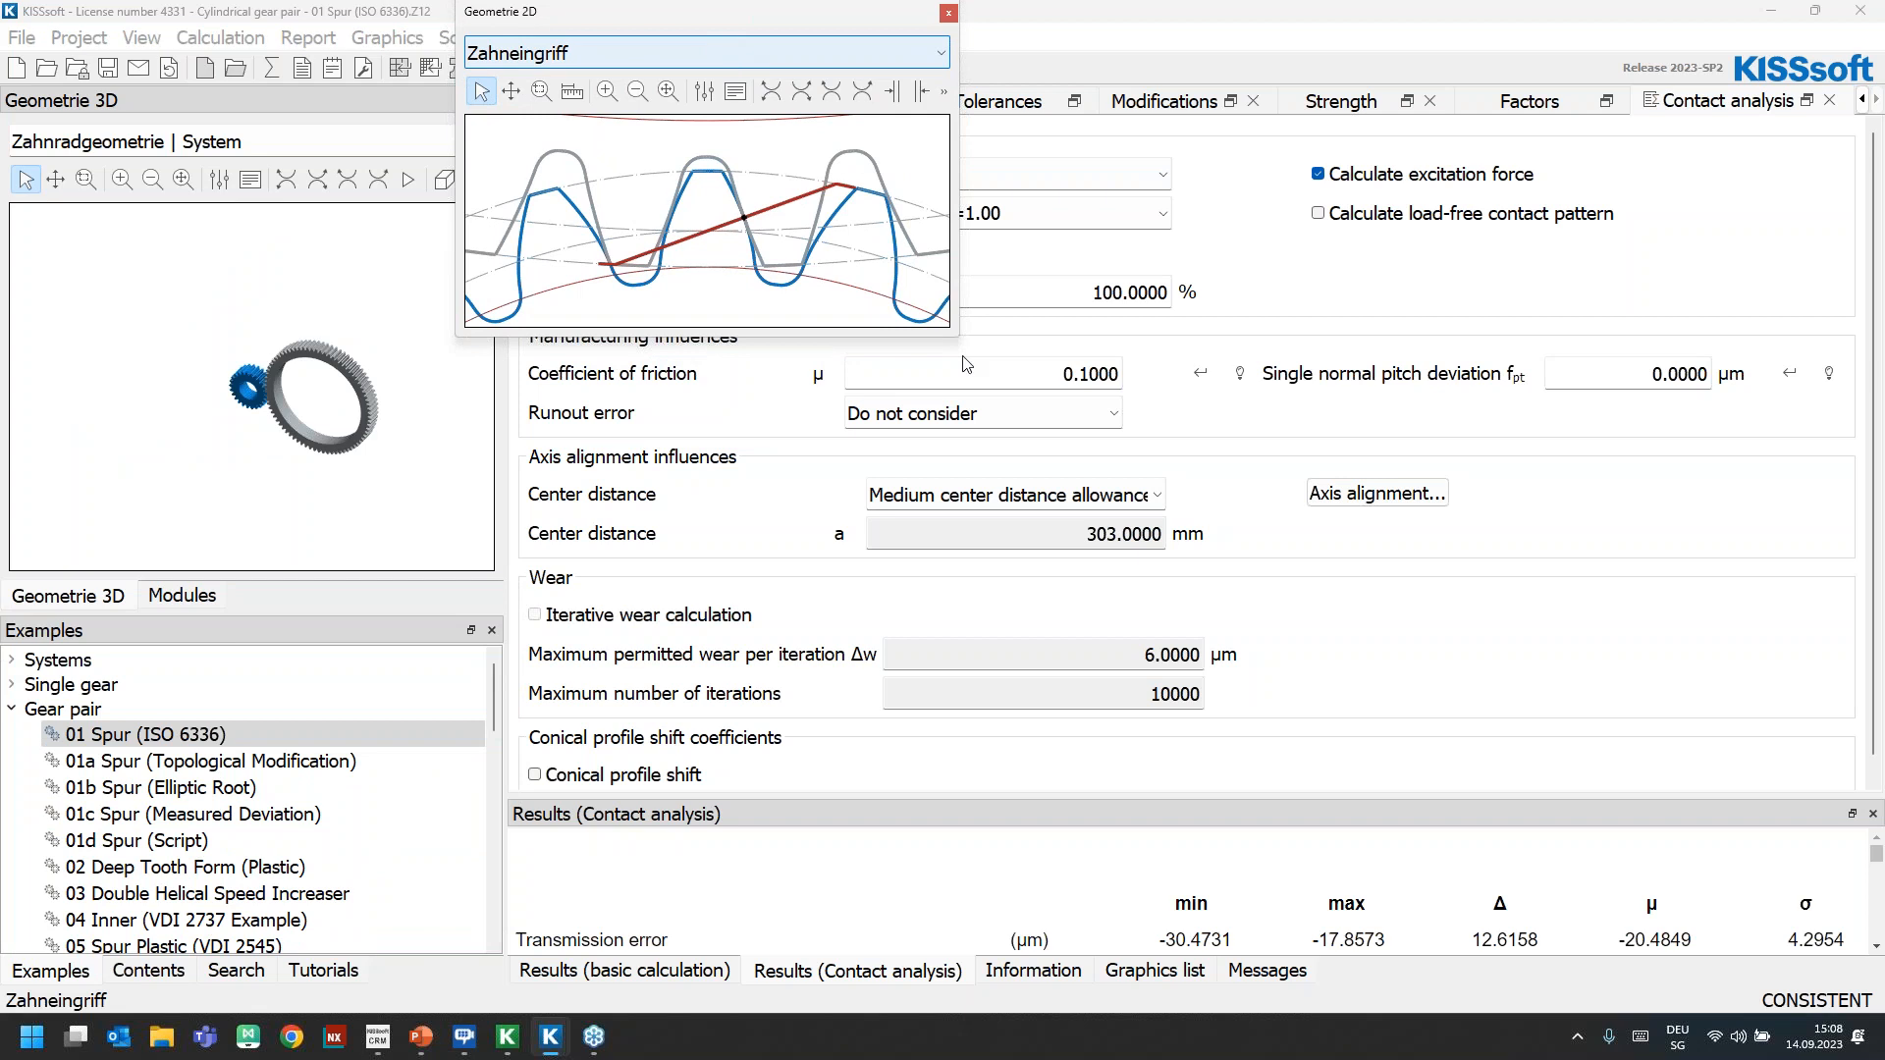
left_click_drag(959, 337, 1325, 756)
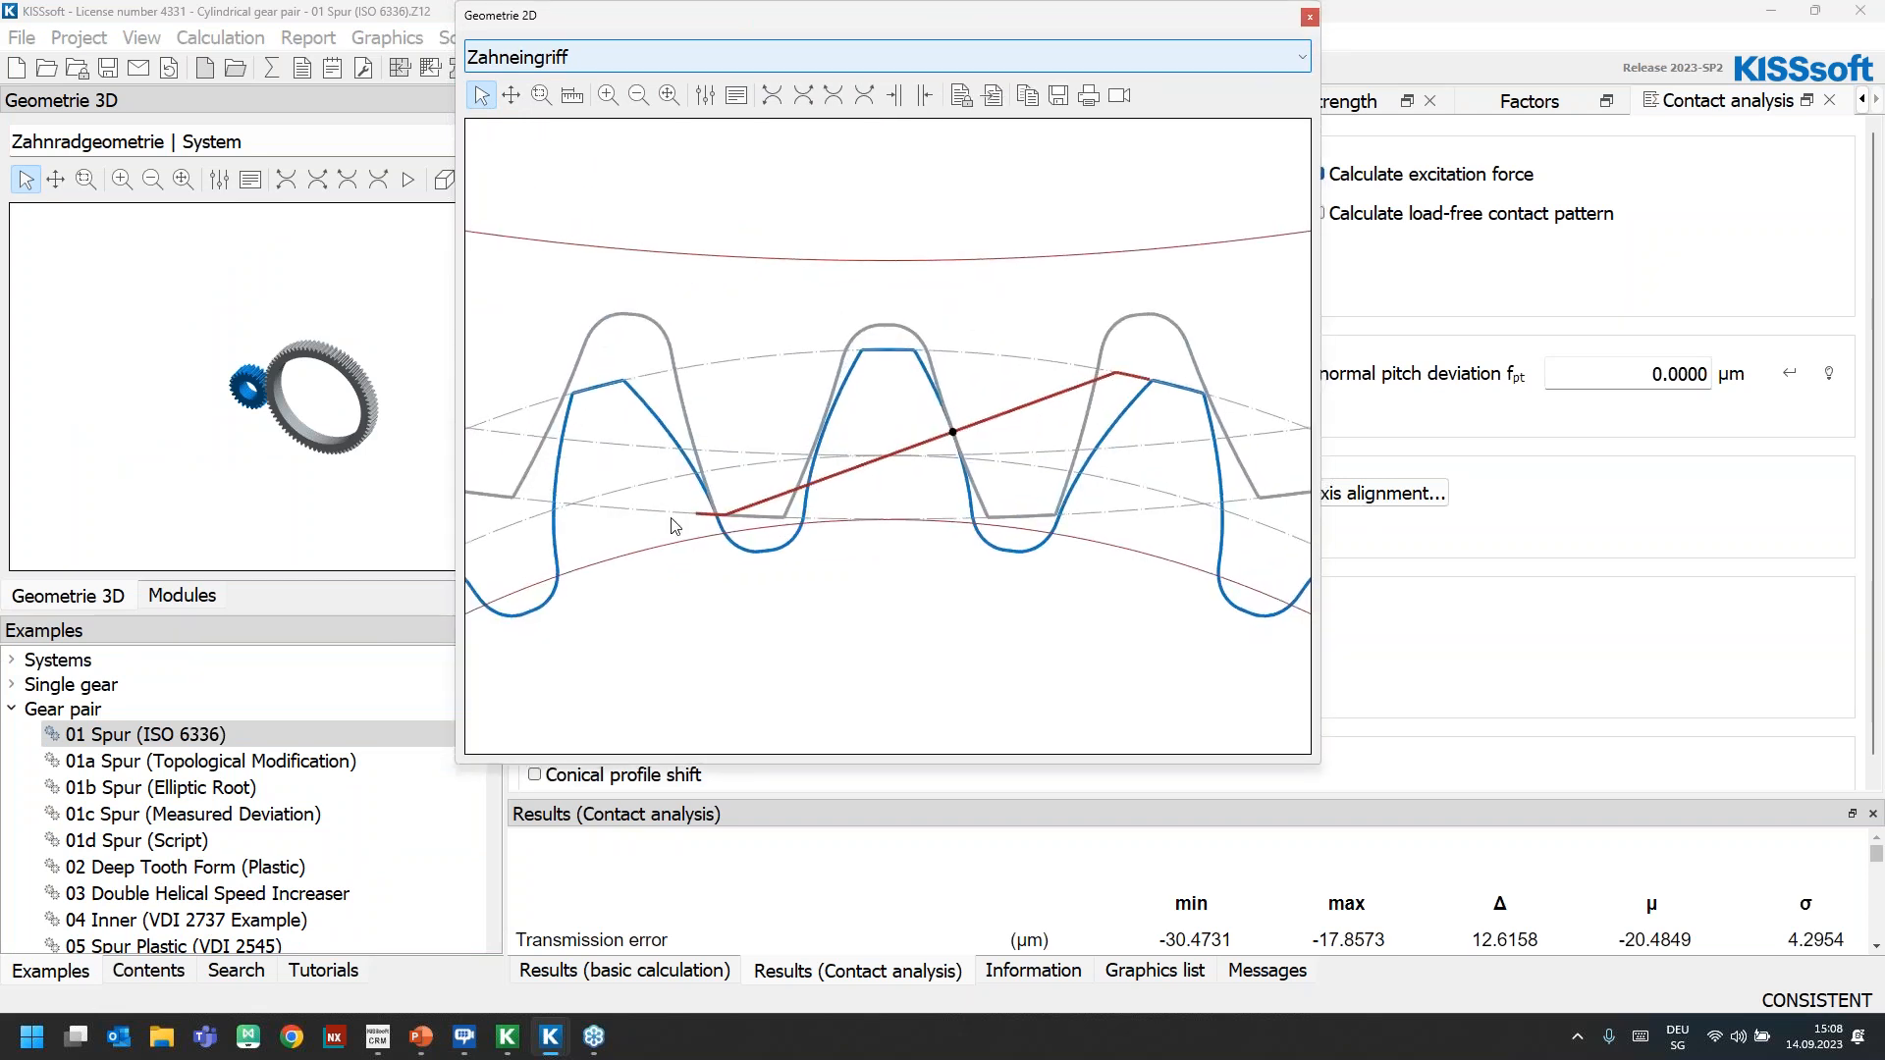
scroll(673, 521, "up", 2)
scroll(804, 491, "down", 3)
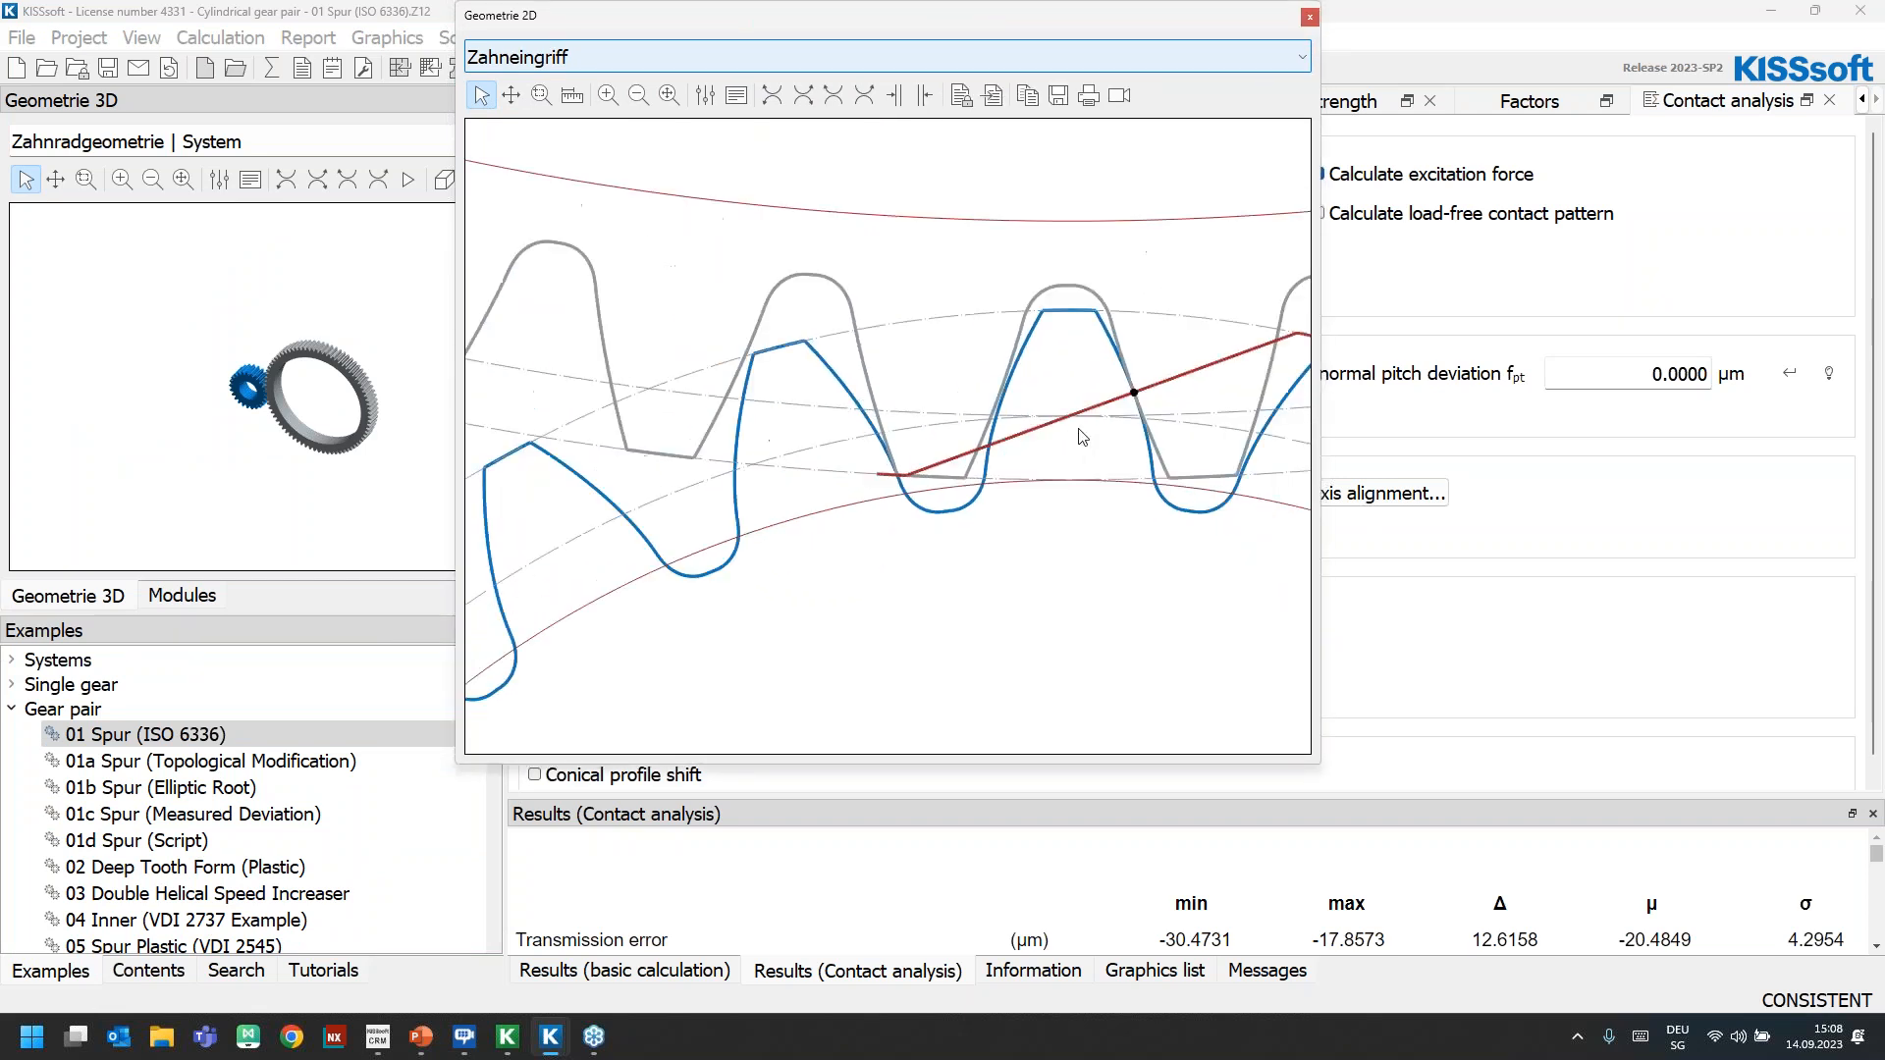
scroll(1257, 383, "up", 2)
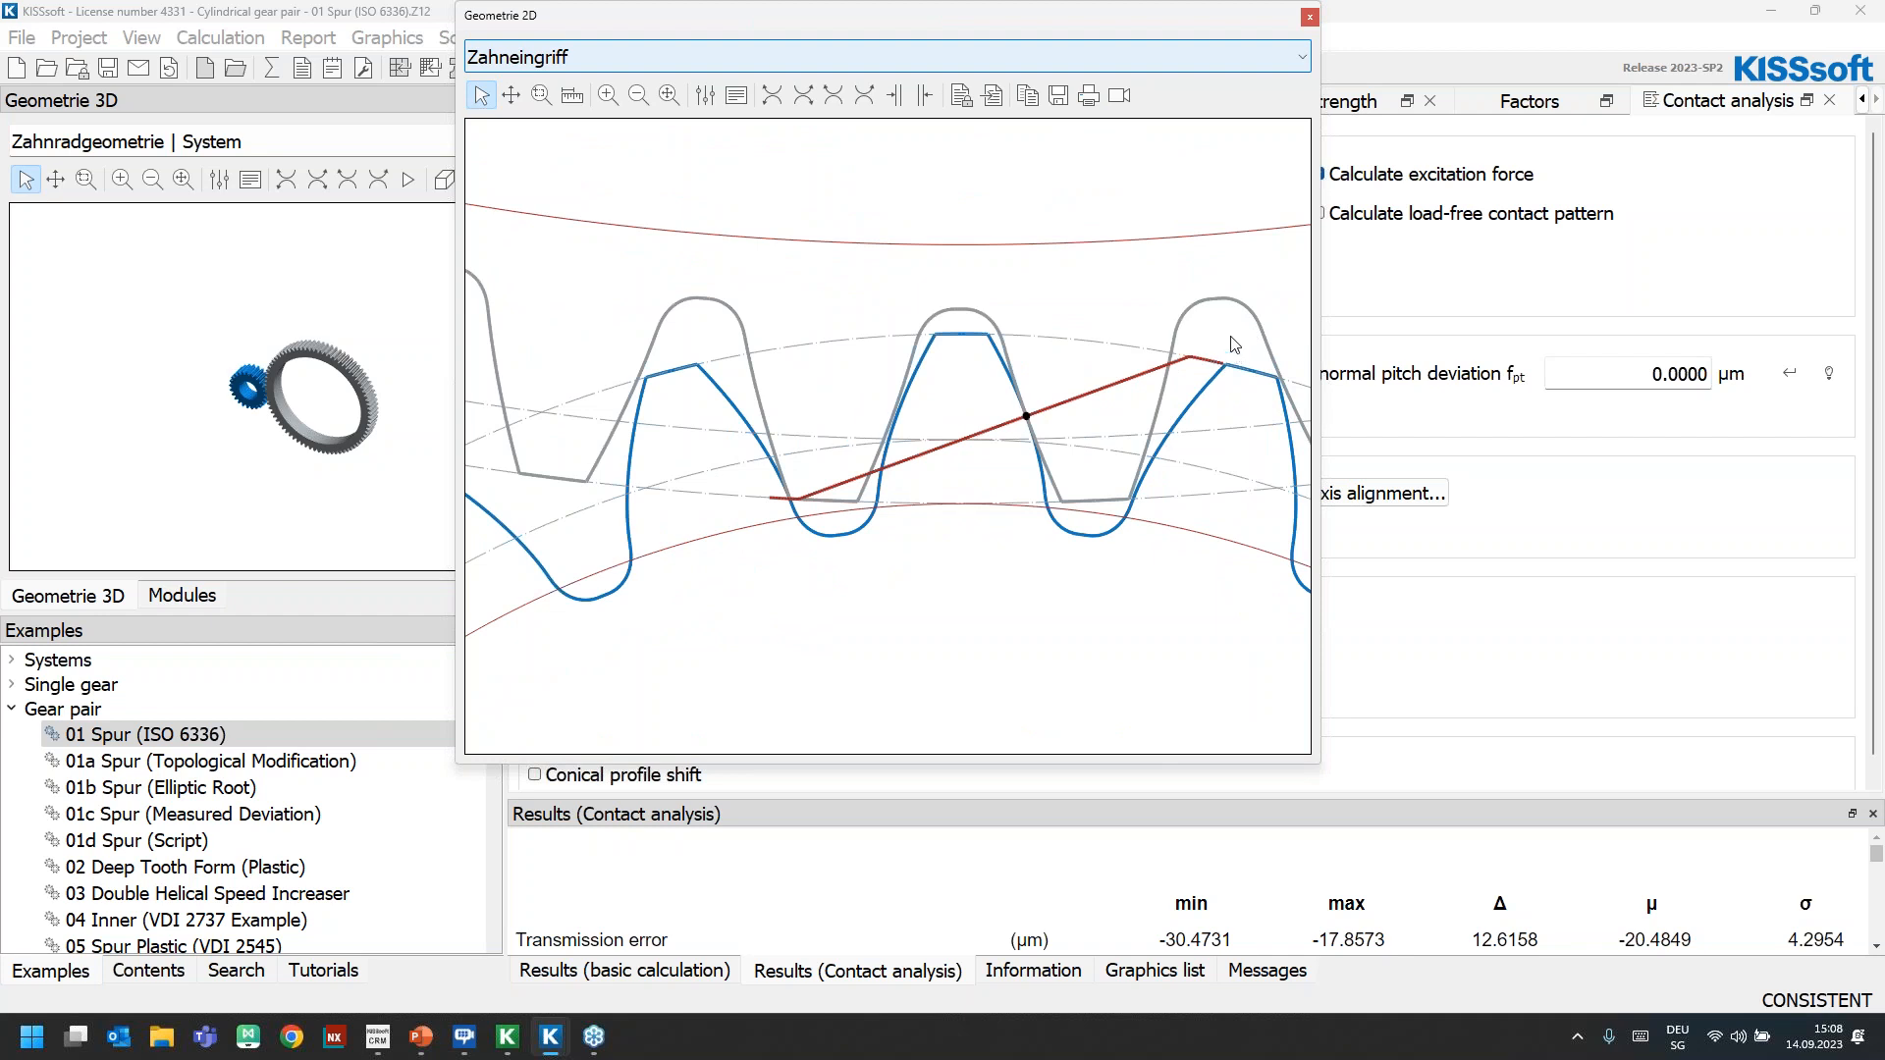
left_click_drag(868, 25, 361, 717)
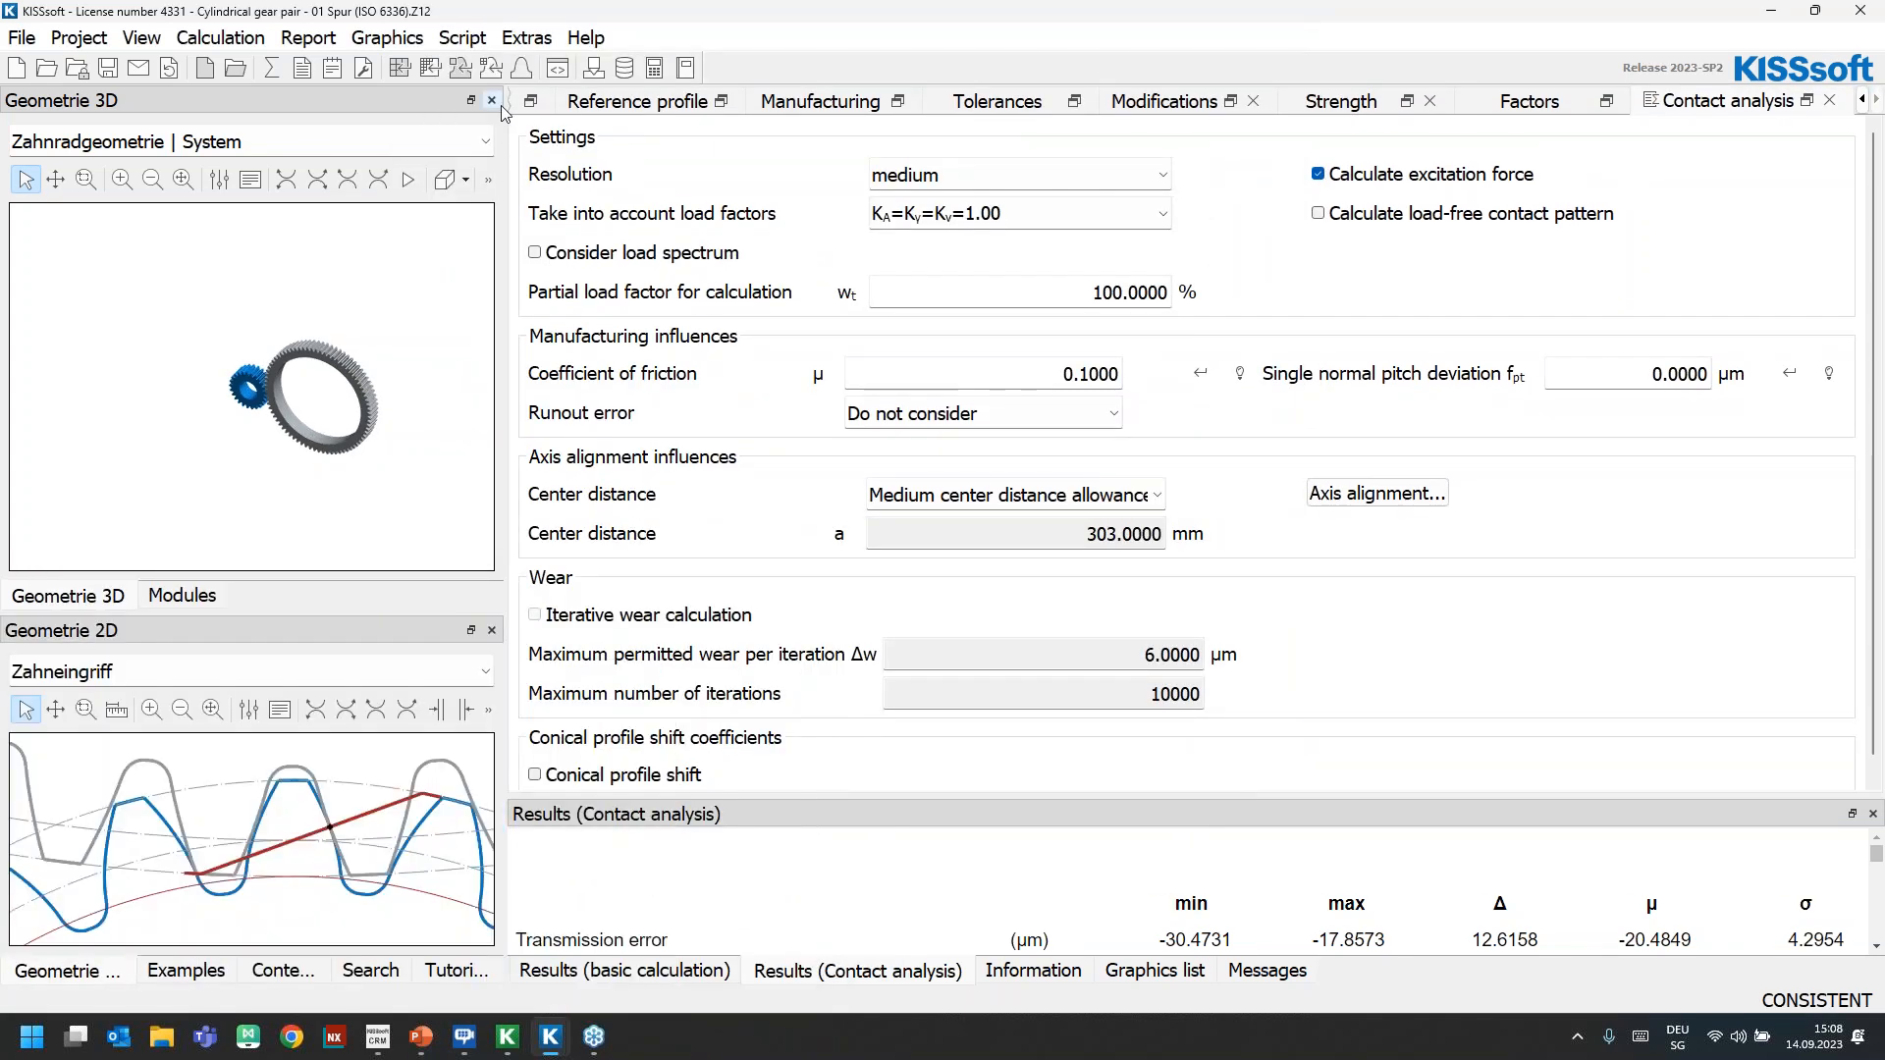
left_click(385, 40)
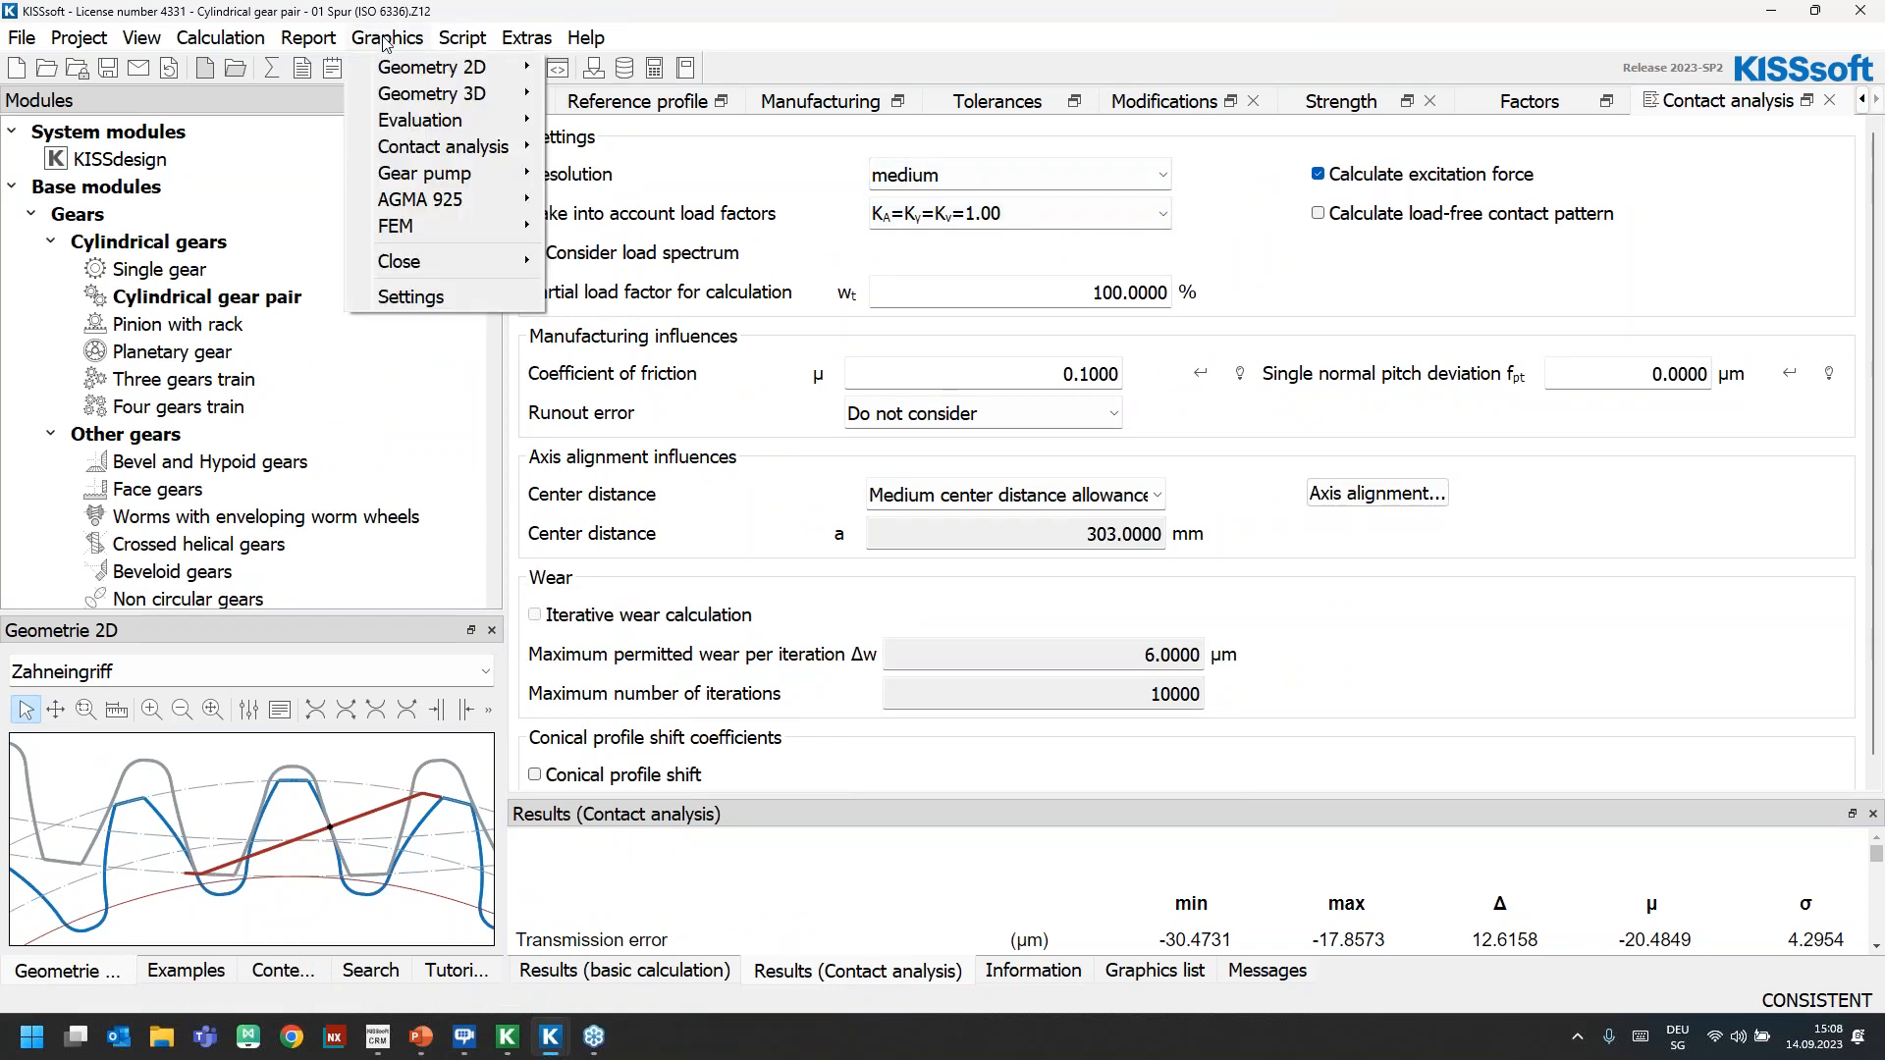
mouse_move(471, 157)
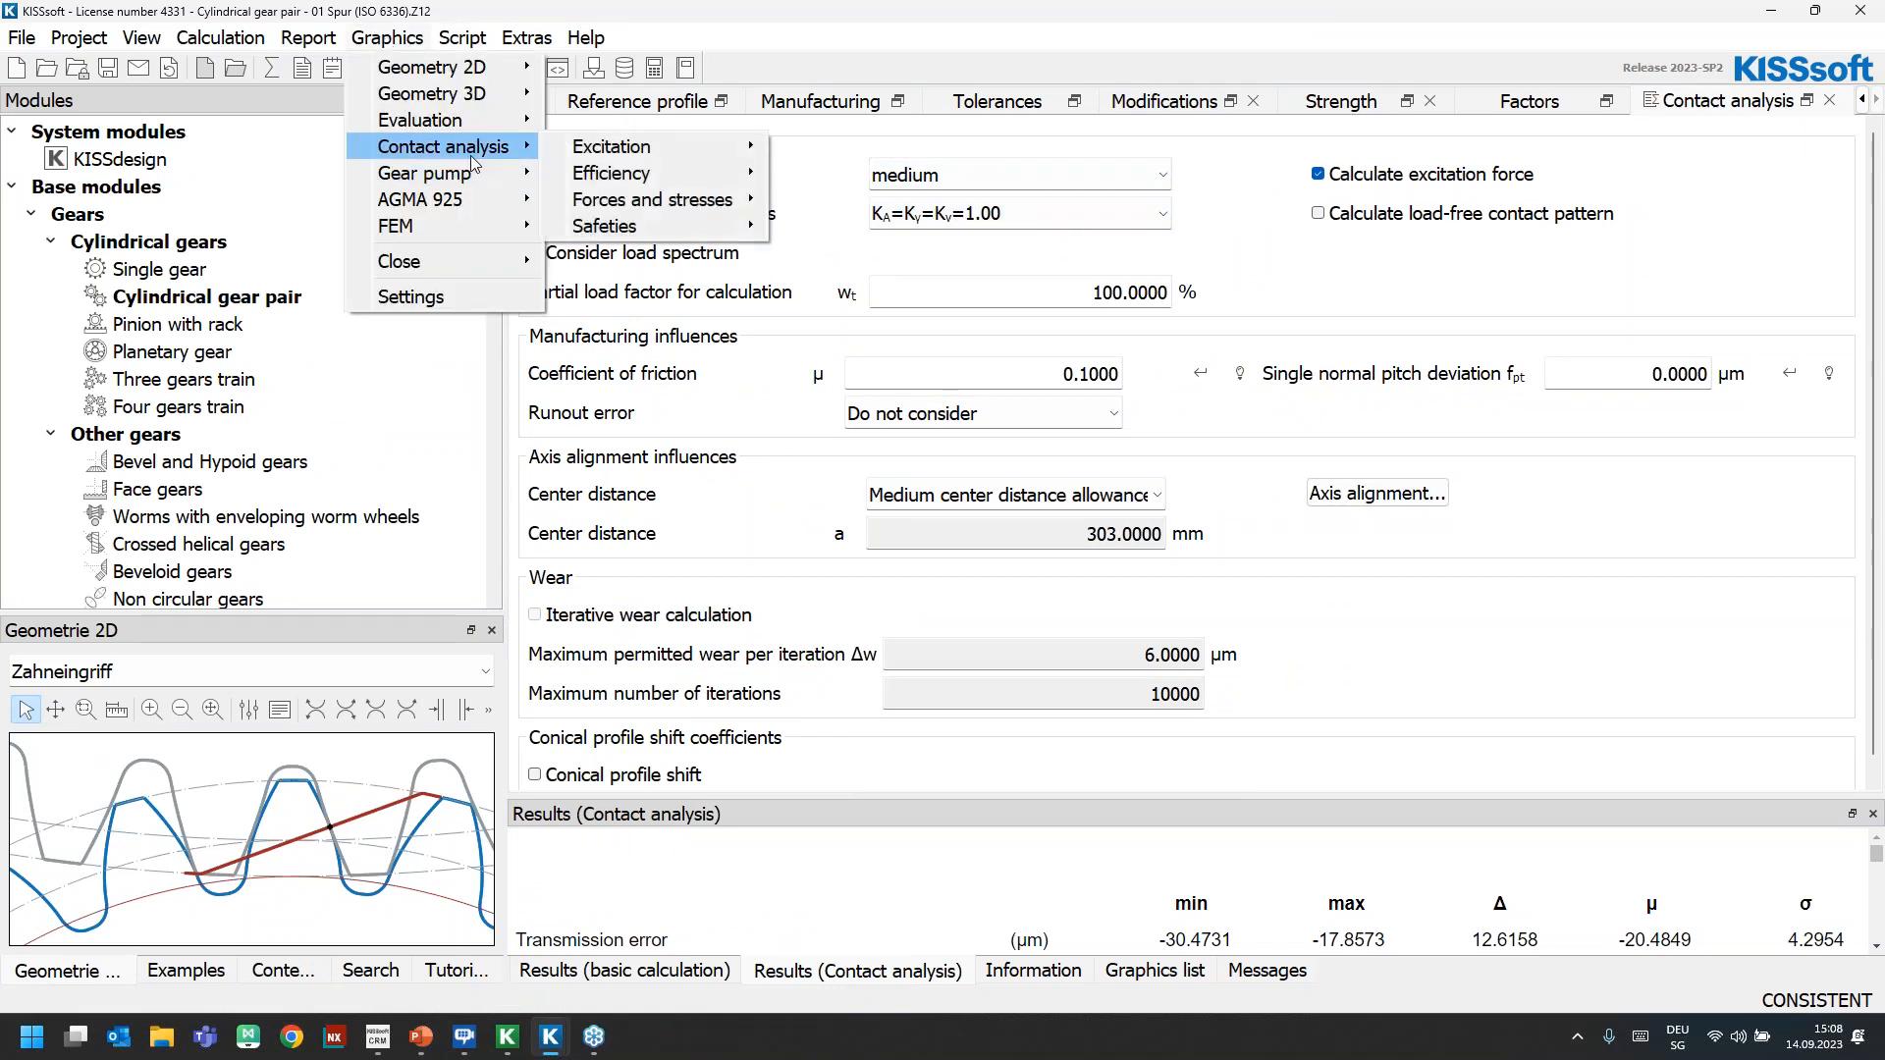
mouse_move(677, 200)
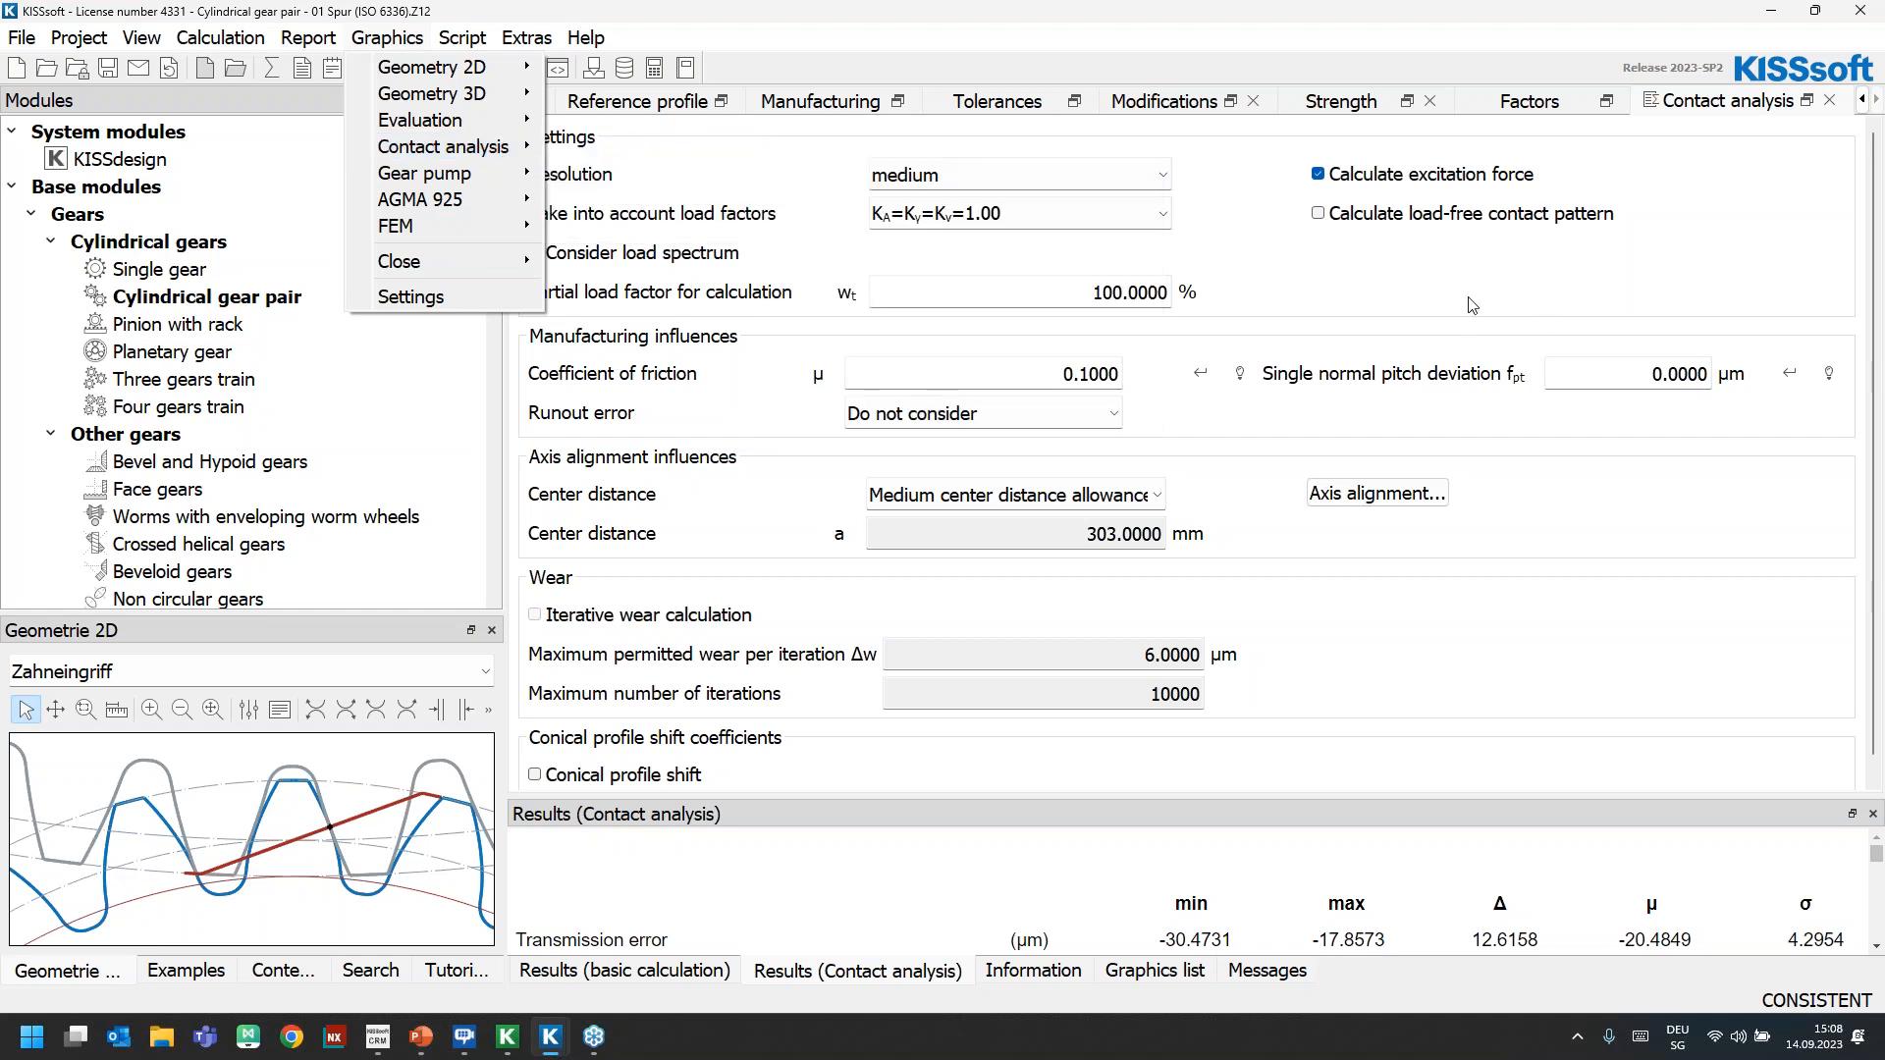
left_click(1506, 298)
Turn off the excitation force calculation and keep the contact analysis resolution at medium
left_click(1347, 183)
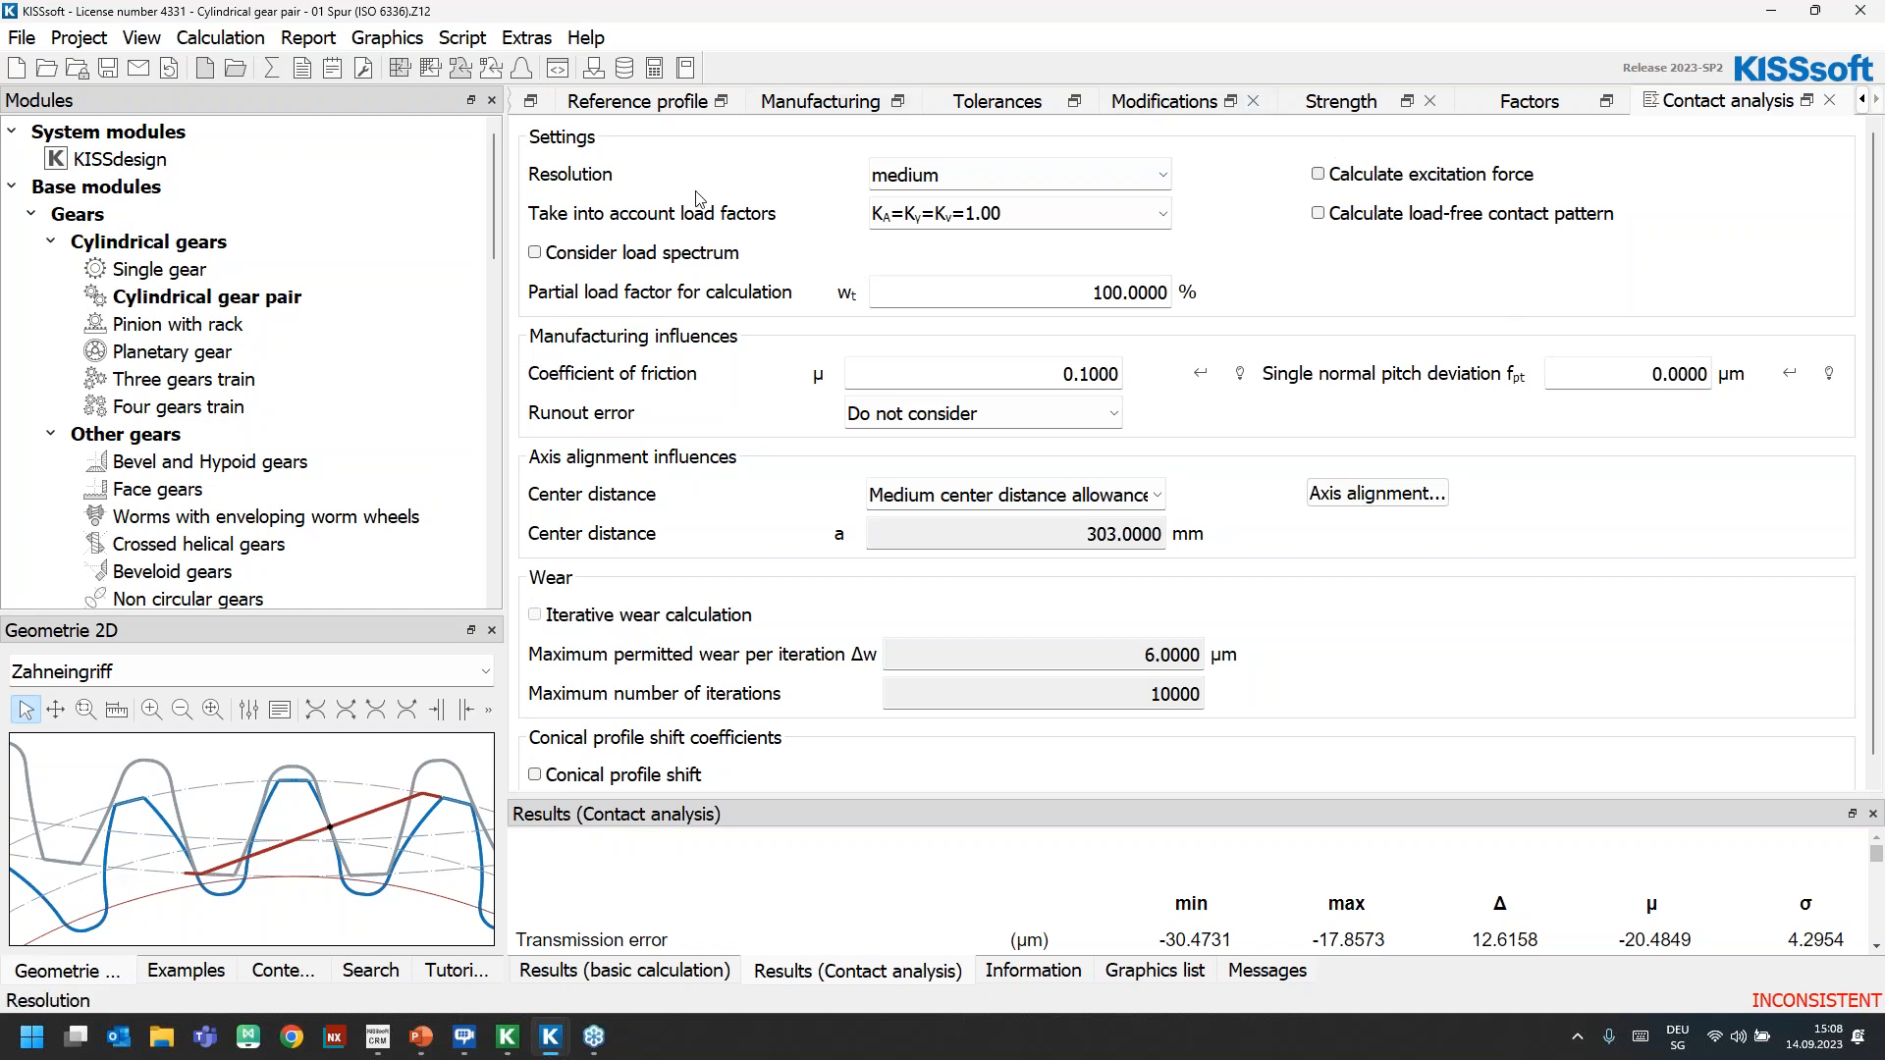
left_click(988, 174)
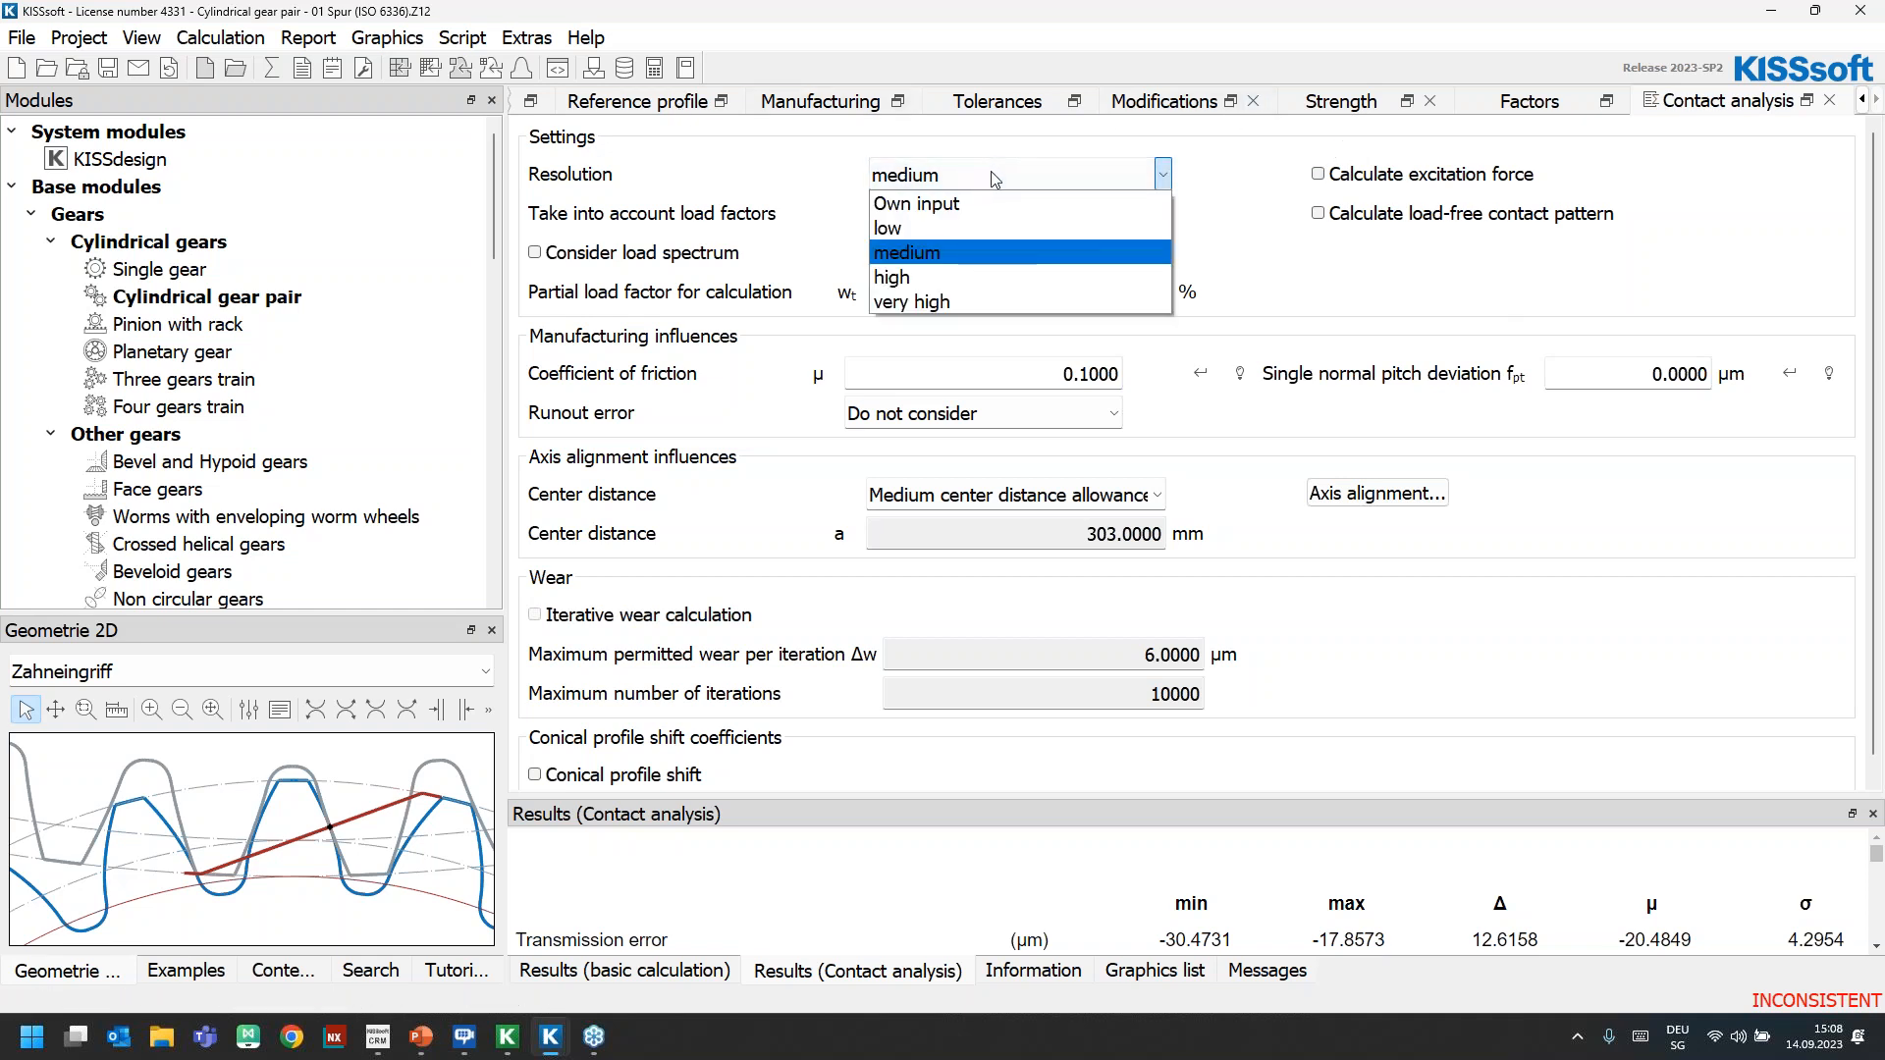
left_click(991, 173)
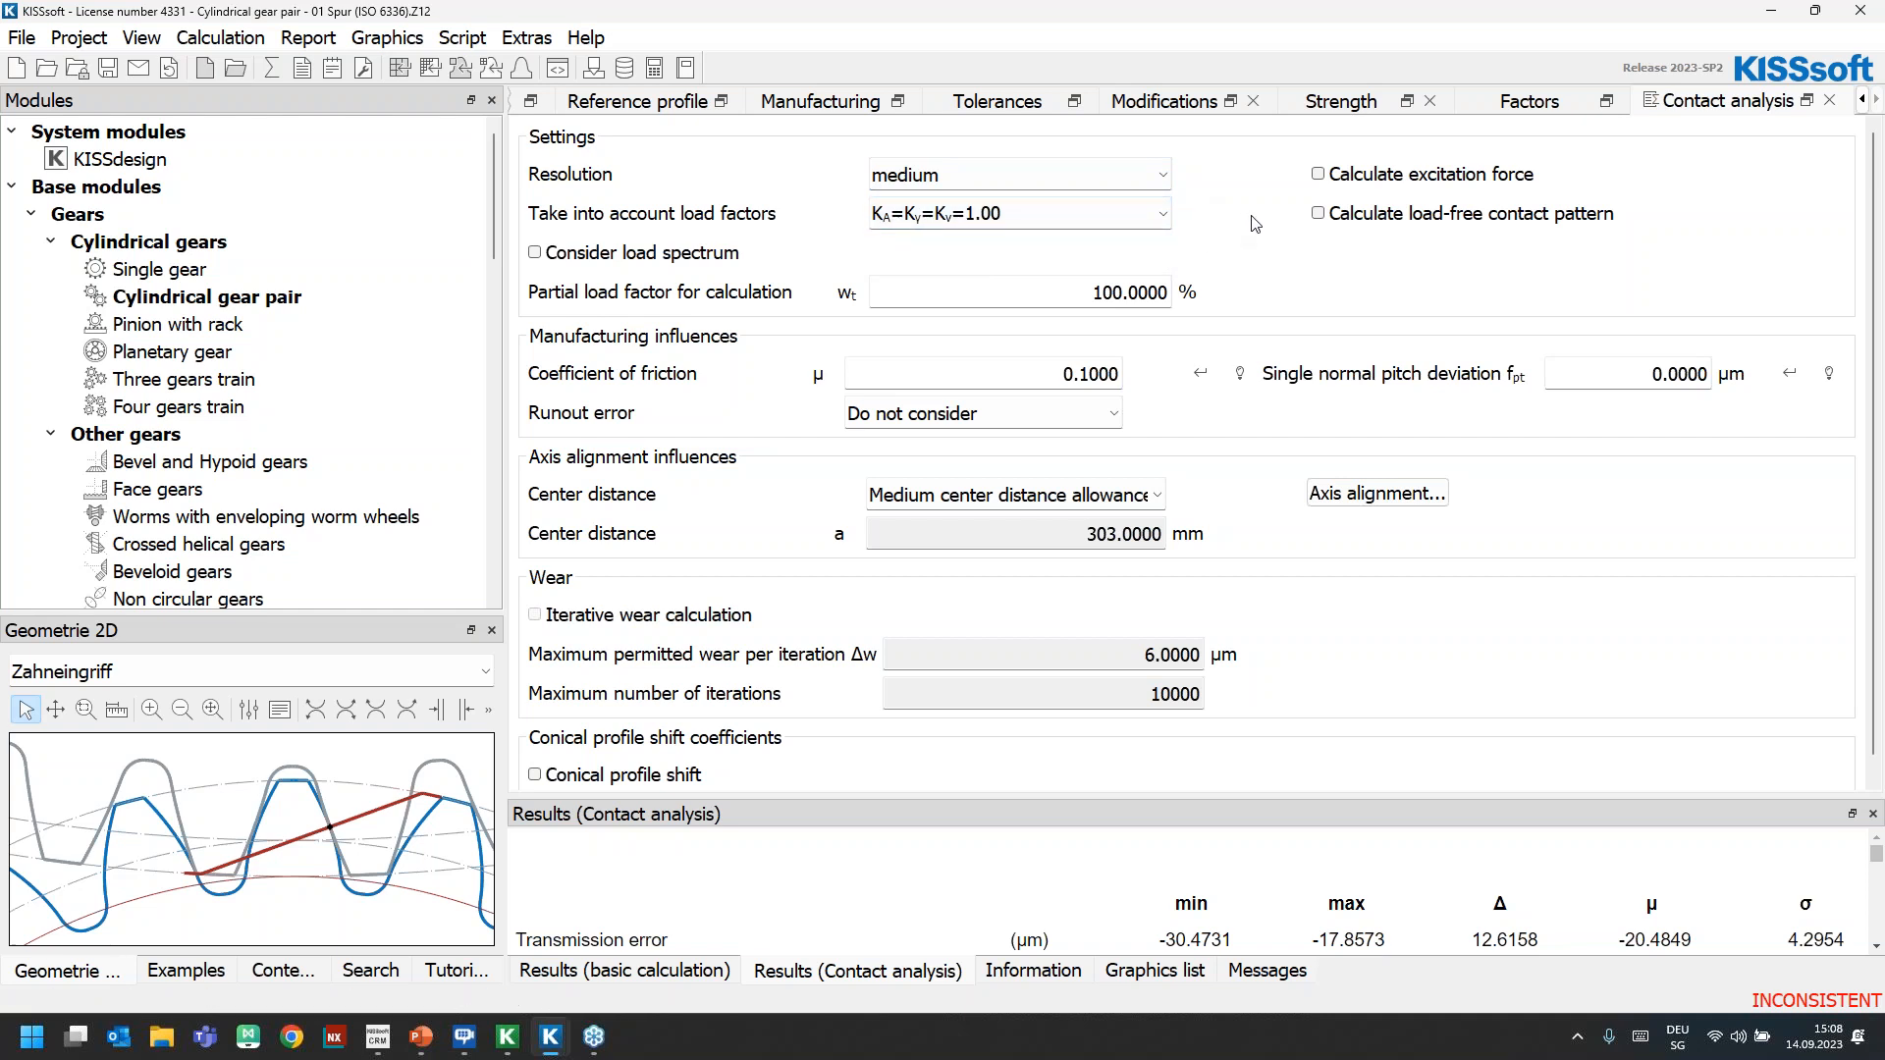
Review the partial load factor, the coefficient of friction and the axis alignment definition of the contact analysis
double_click(1063, 291)
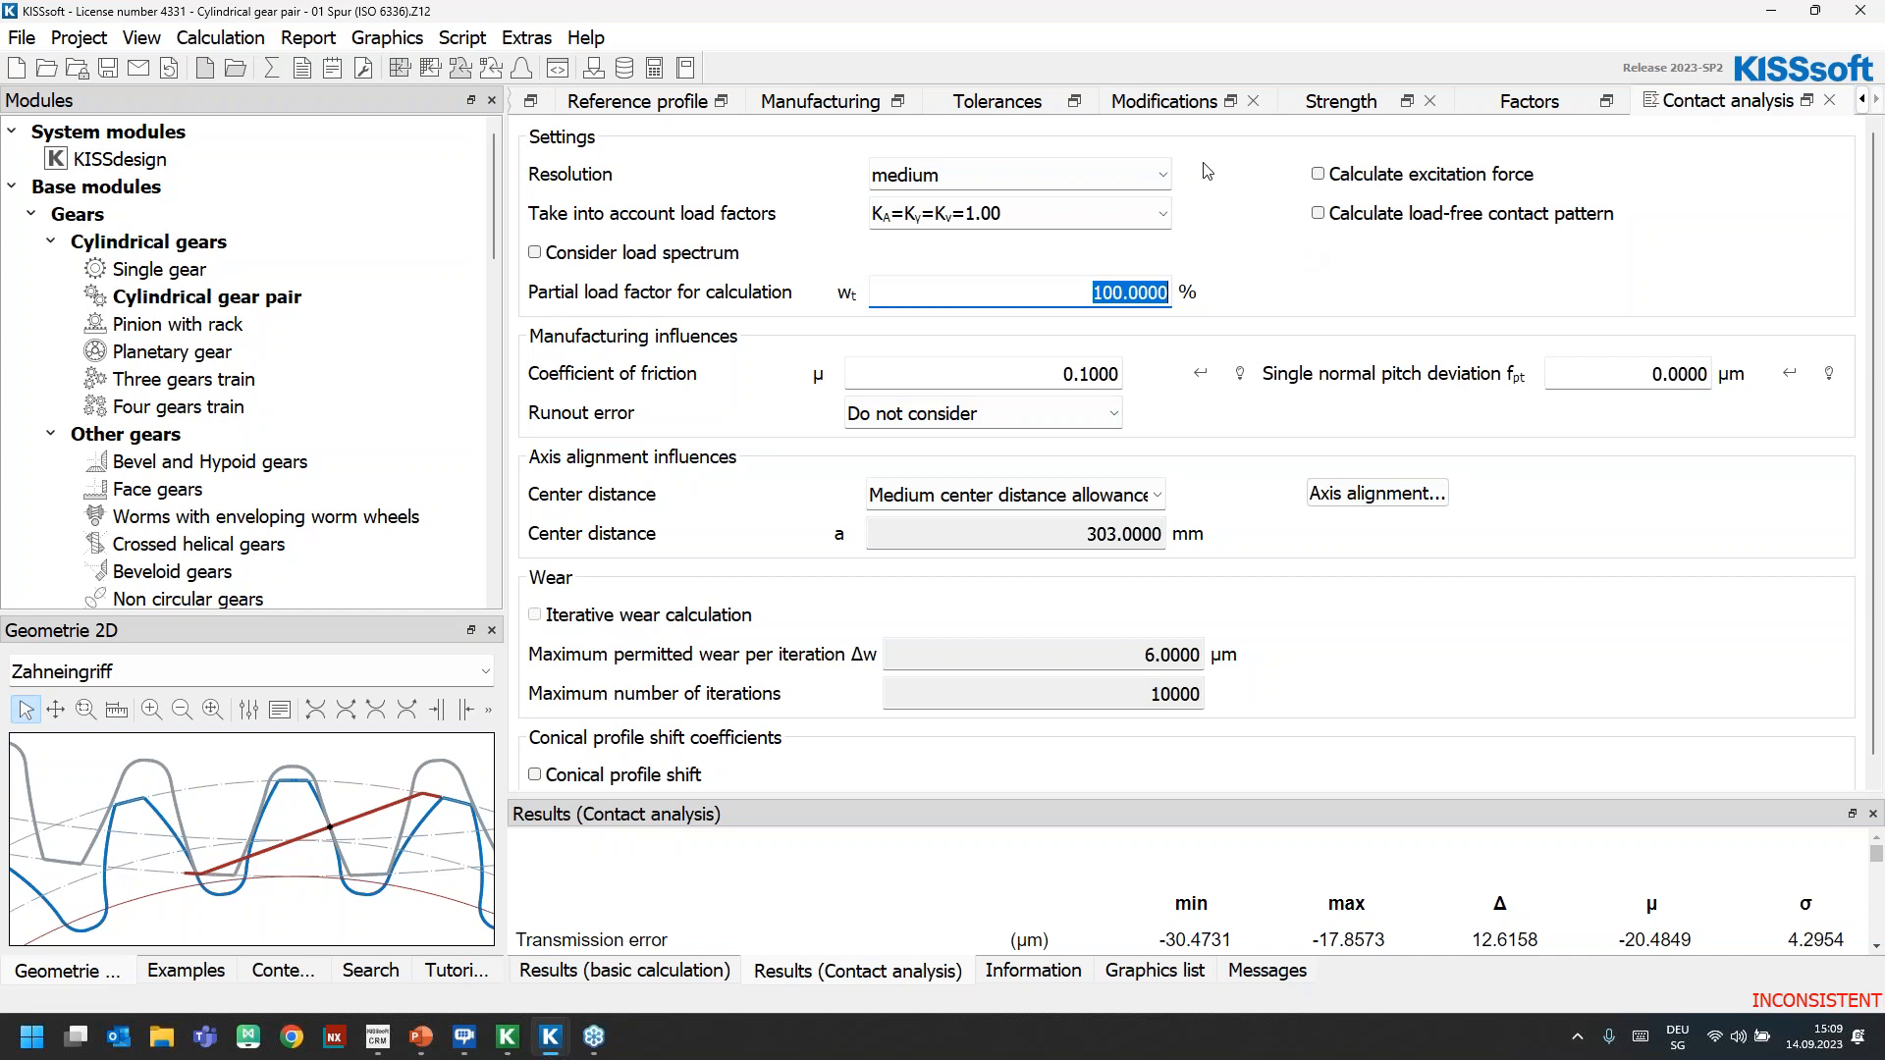
left_click(933, 374)
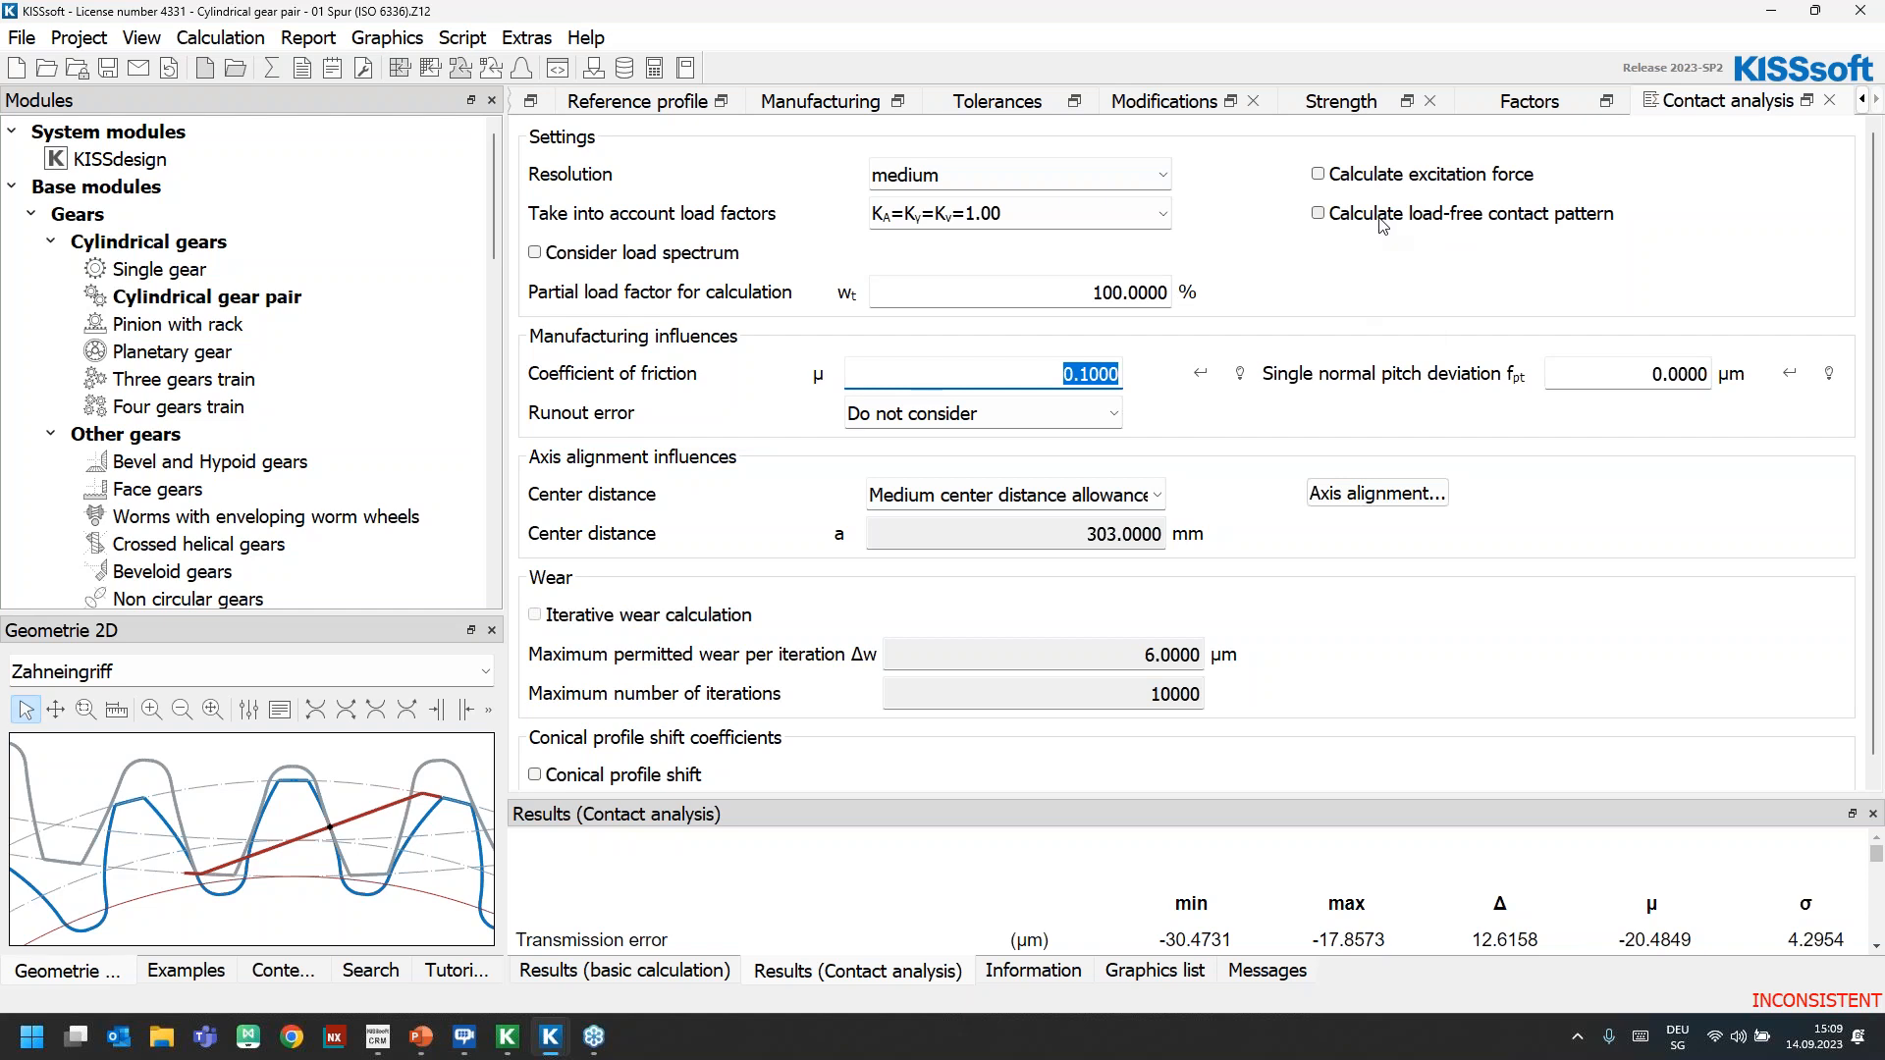
left_click(1379, 500)
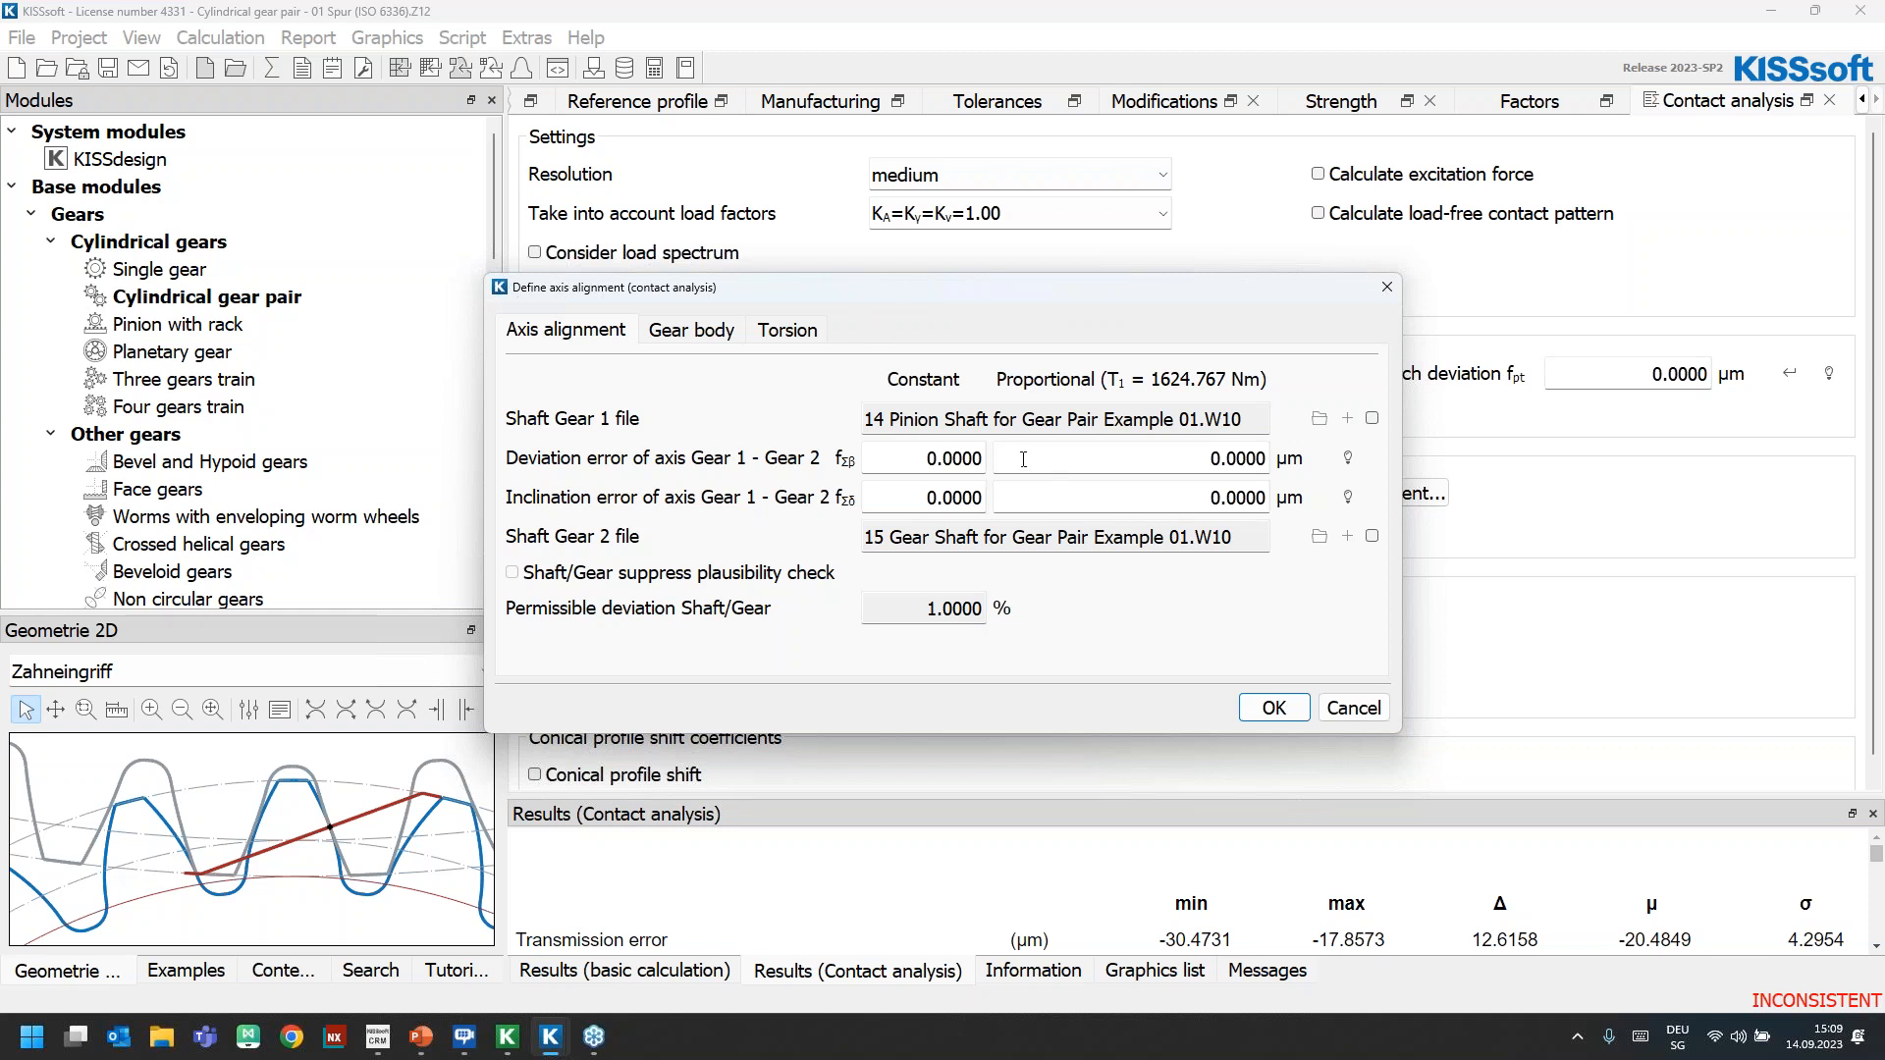
left_click(1353, 708)
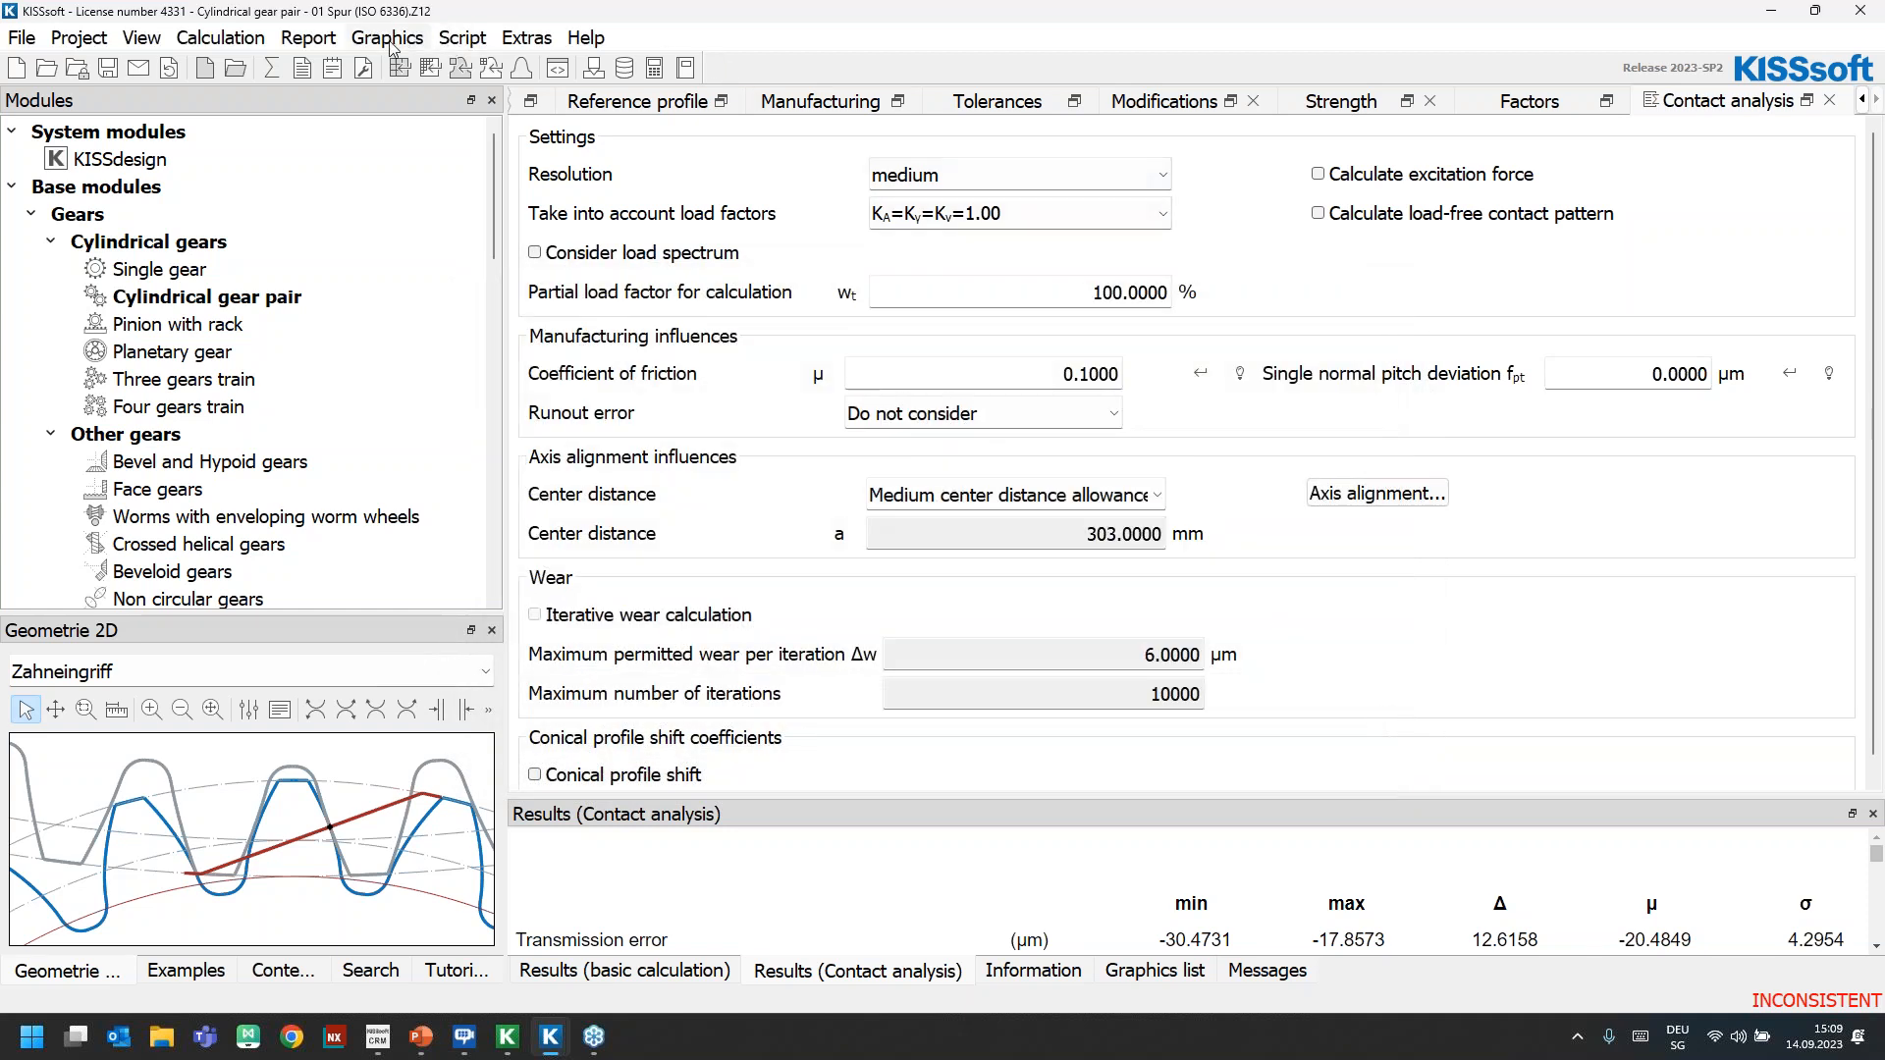
Undock the Zahneingriff graphic as a floating window over the contact analysis settings and enlarge it
left_click_drag(252, 631, 738, 224)
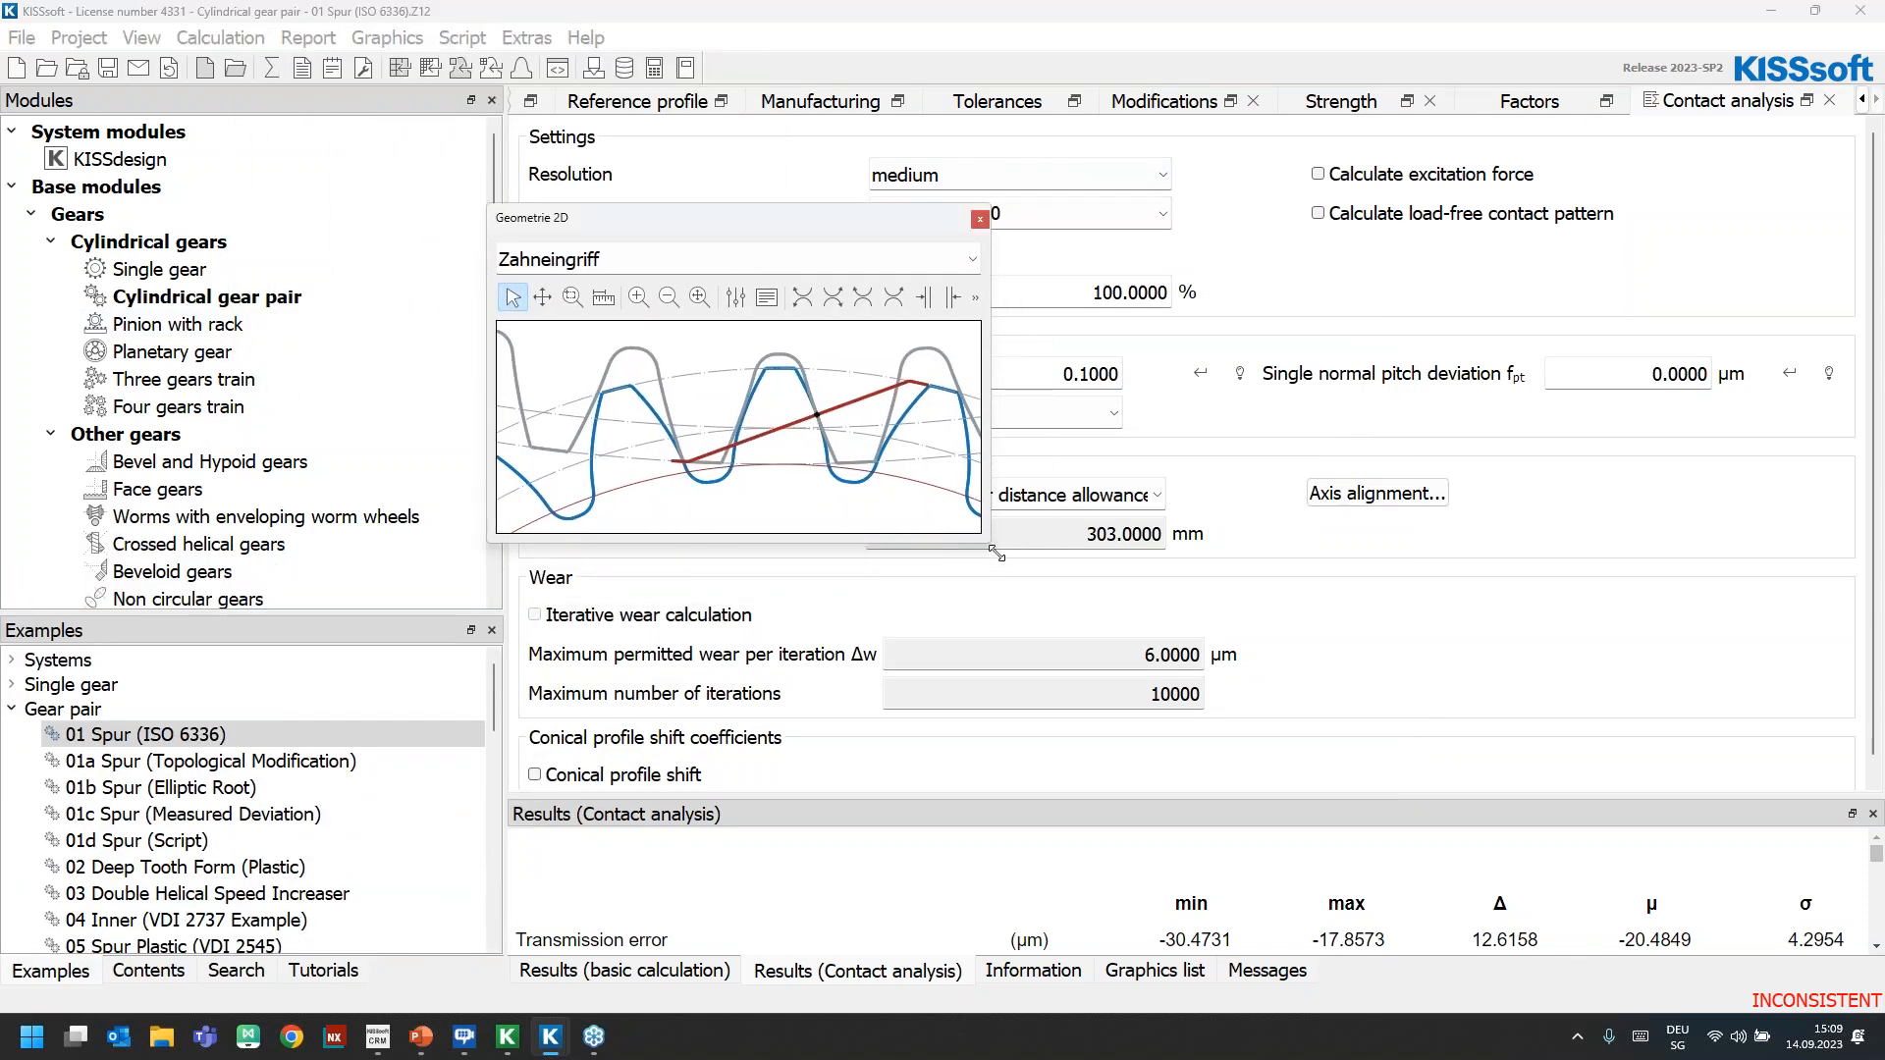
left_click_drag(990, 543, 1190, 827)
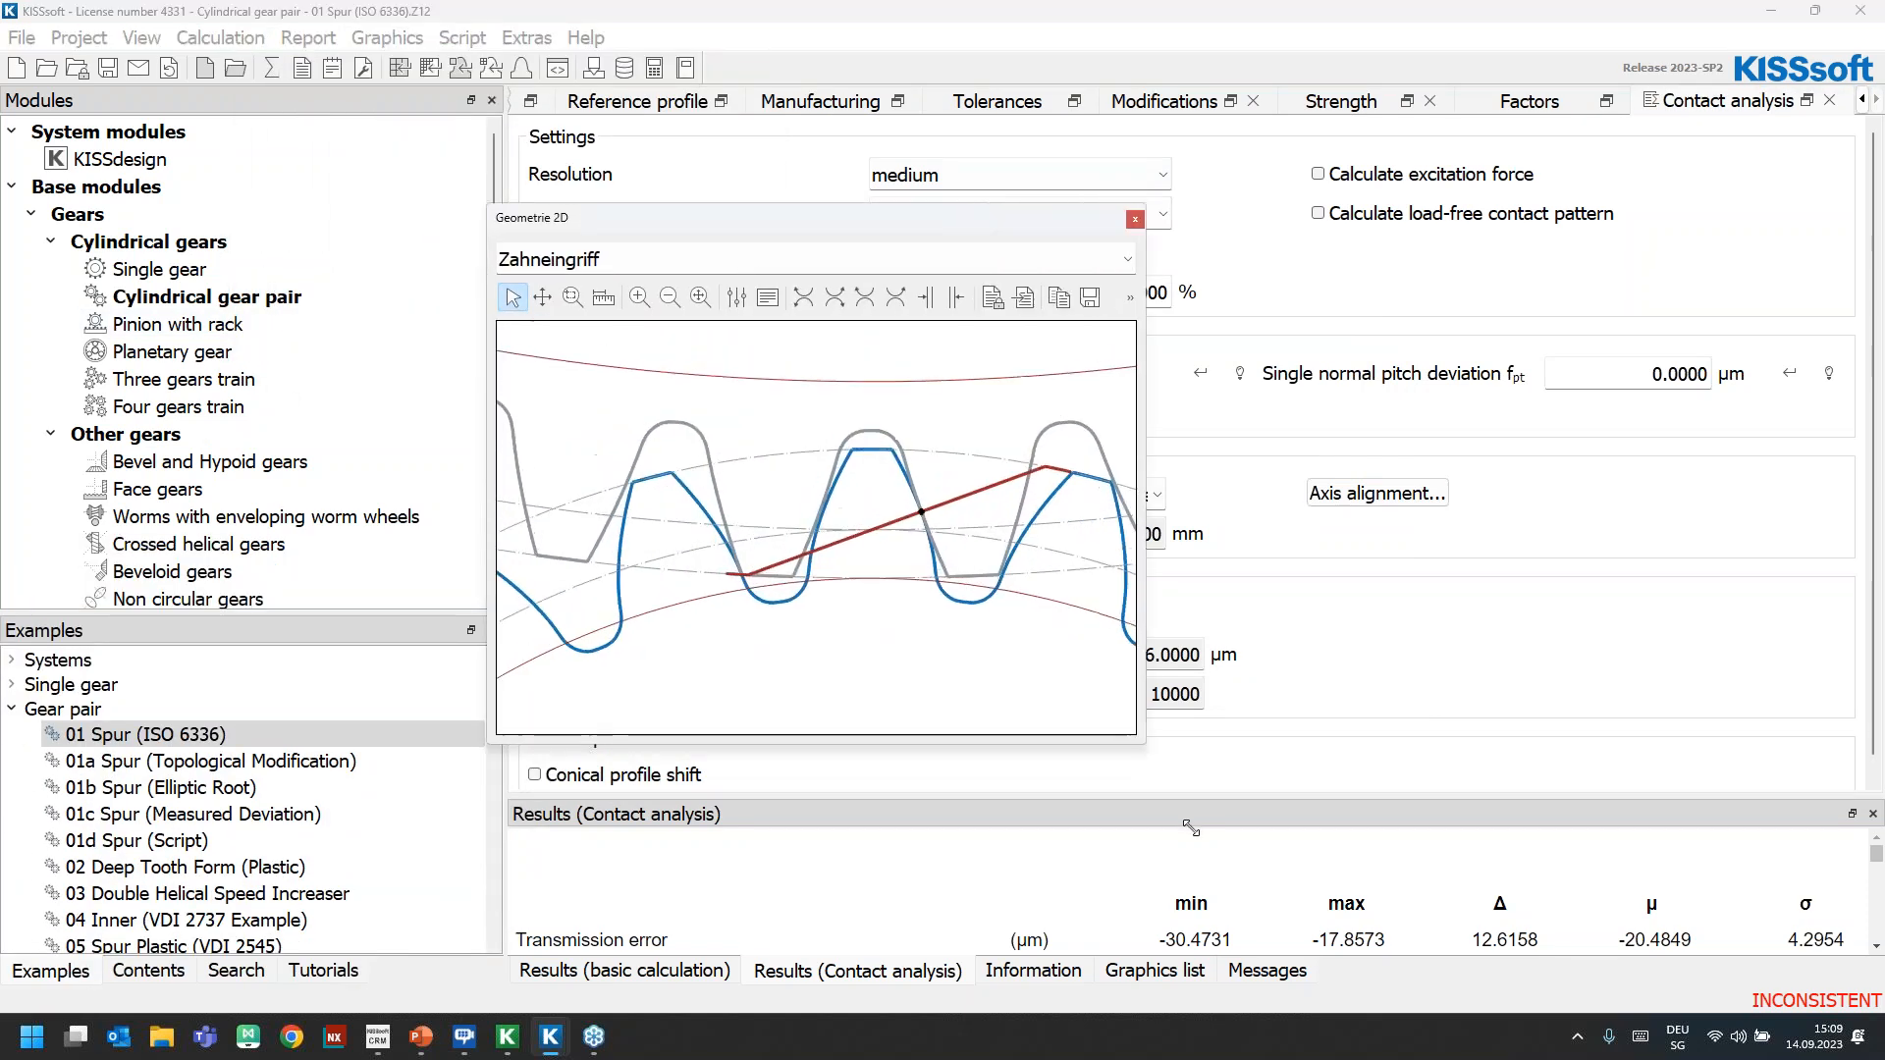
Recalculate and show the contact analysis Transmission Error graph in an enlarged window beside the Zahneingriff graphic
left_click(387, 37)
mouse_move(452, 147)
mouse_move(628, 147)
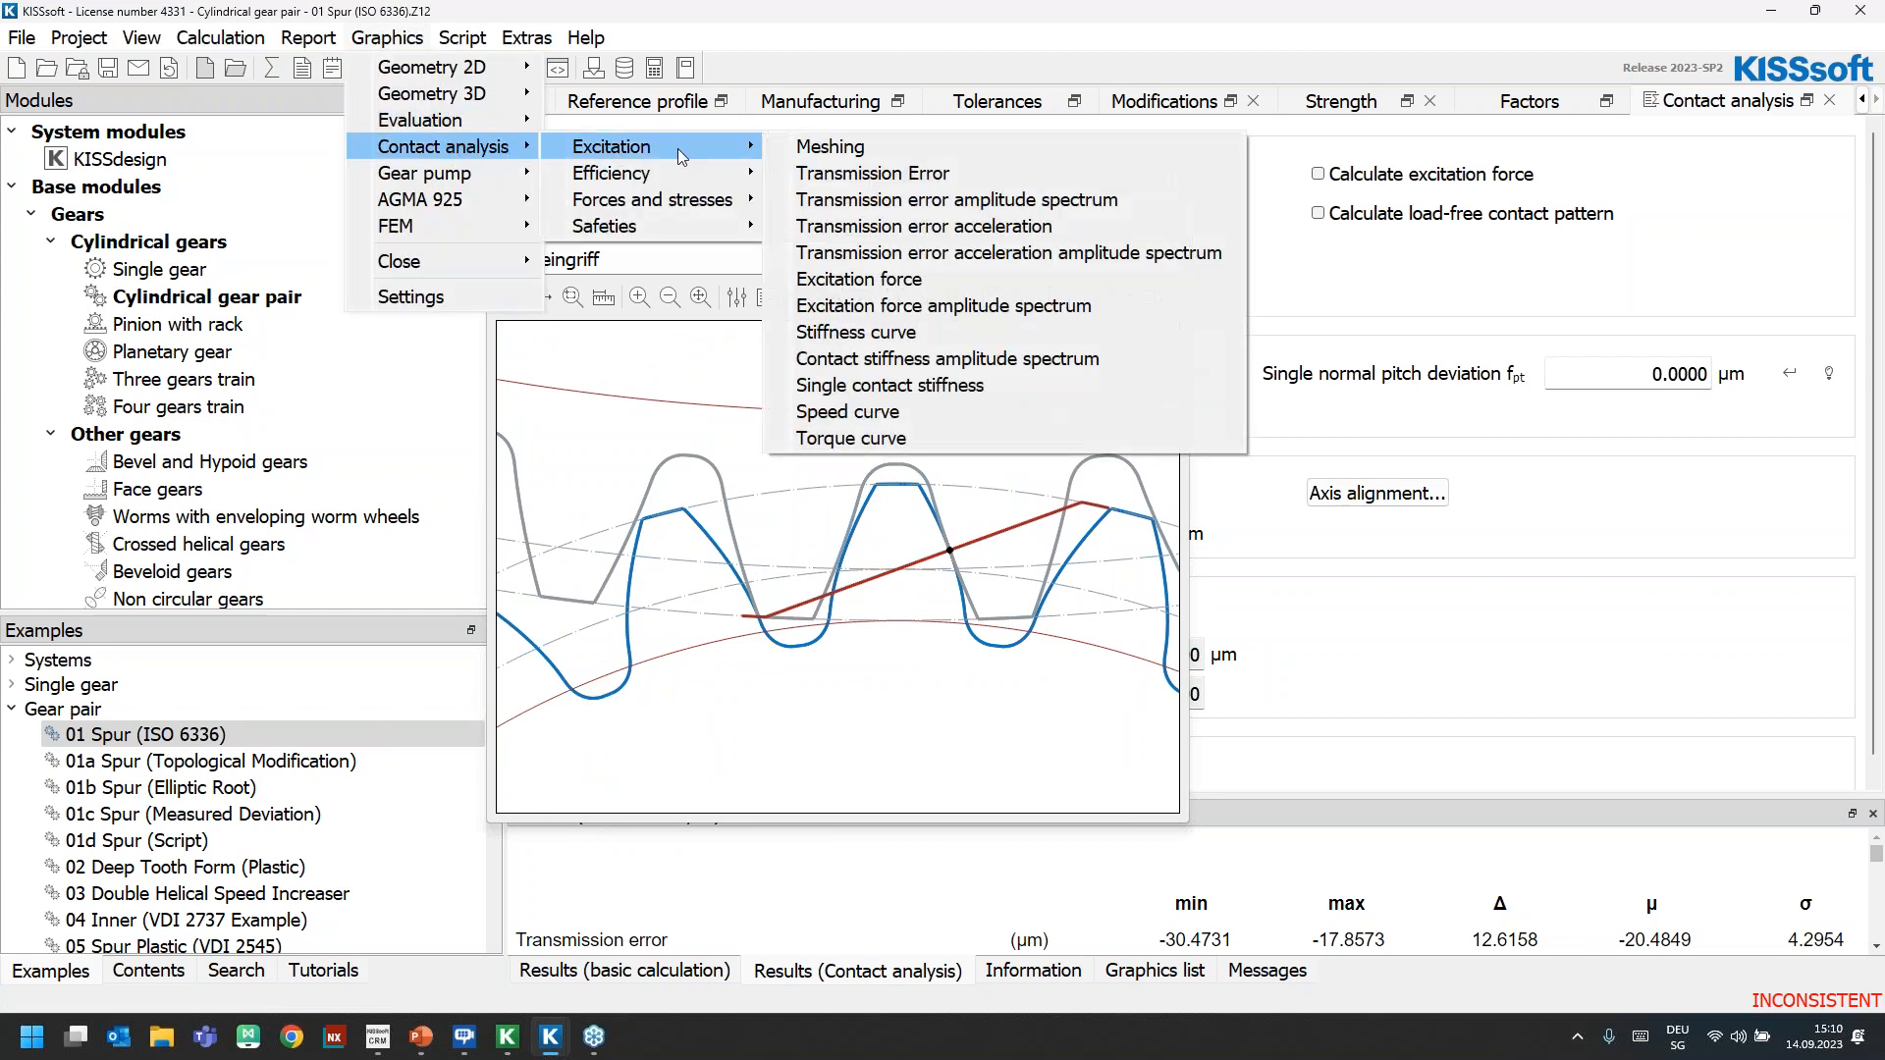
left_click(867, 173)
left_click_drag(964, 386, 1476, 236)
left_click(272, 68)
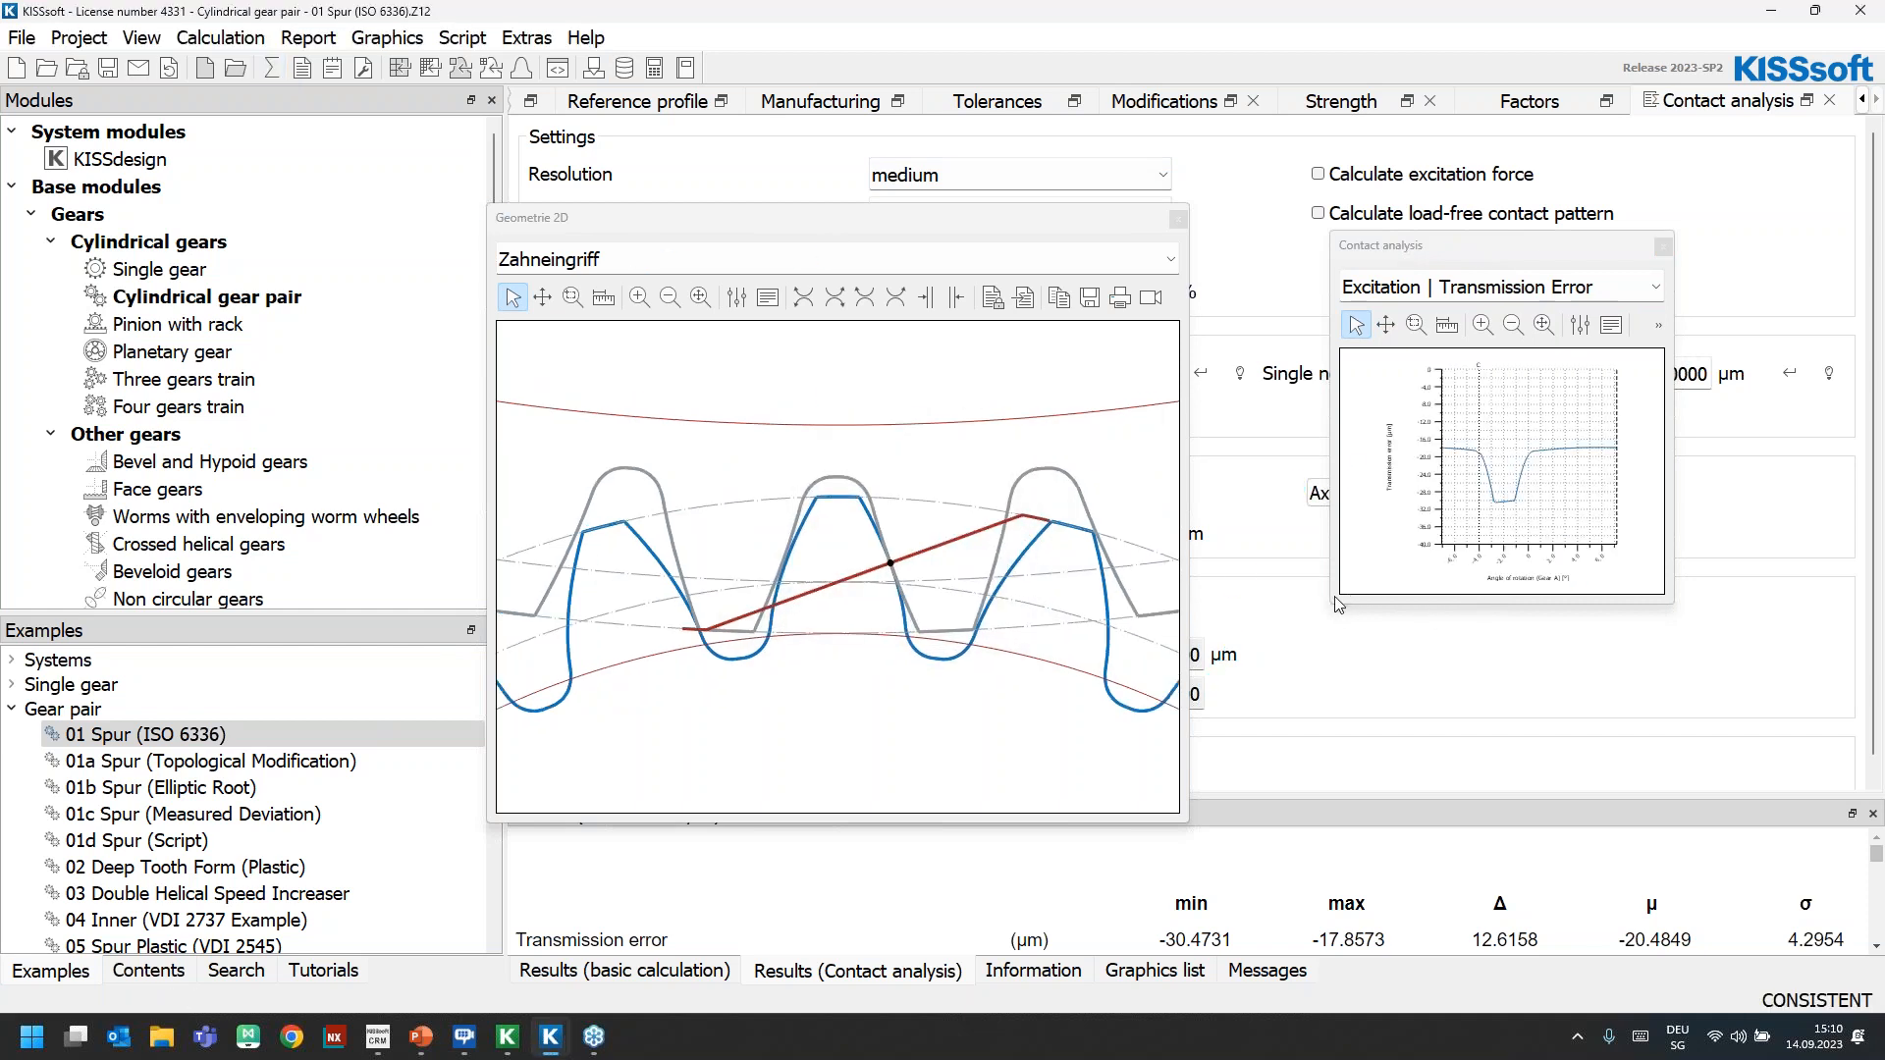
left_click_drag(1329, 608, 1166, 842)
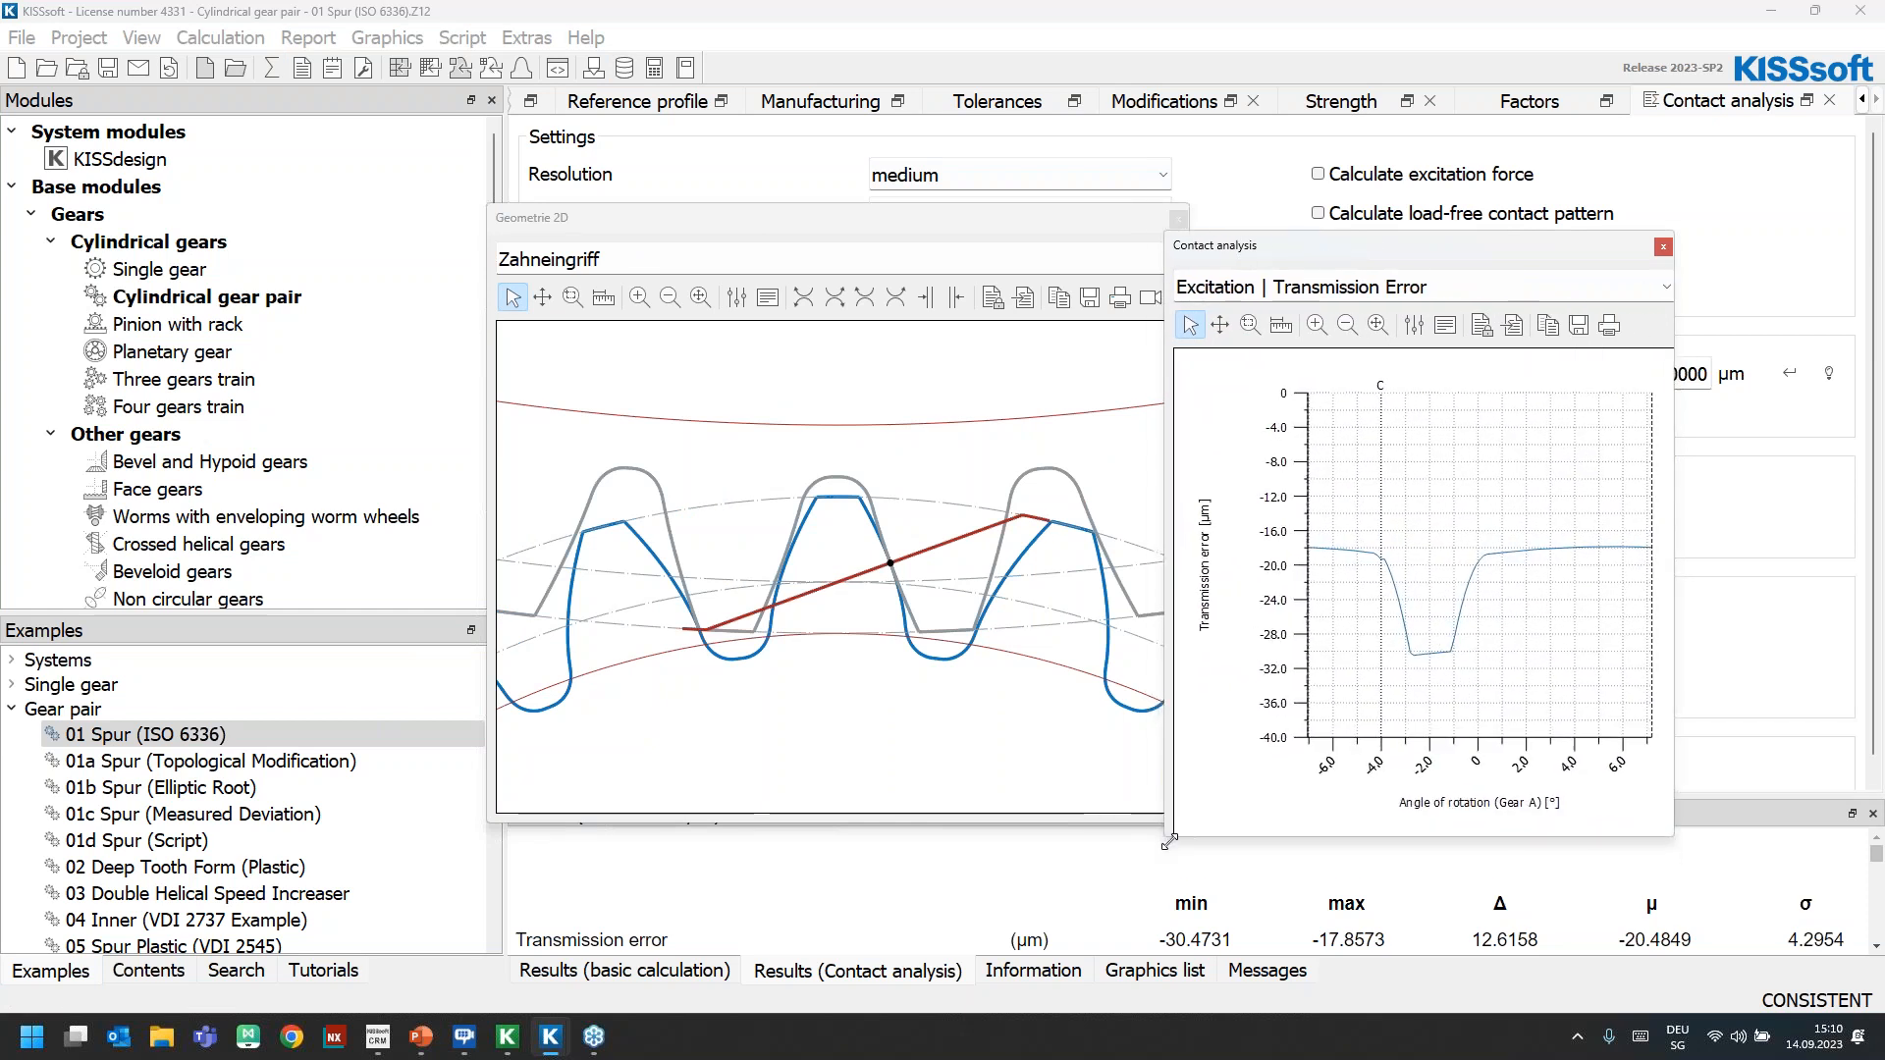
left_click_drag(1339, 247, 1345, 208)
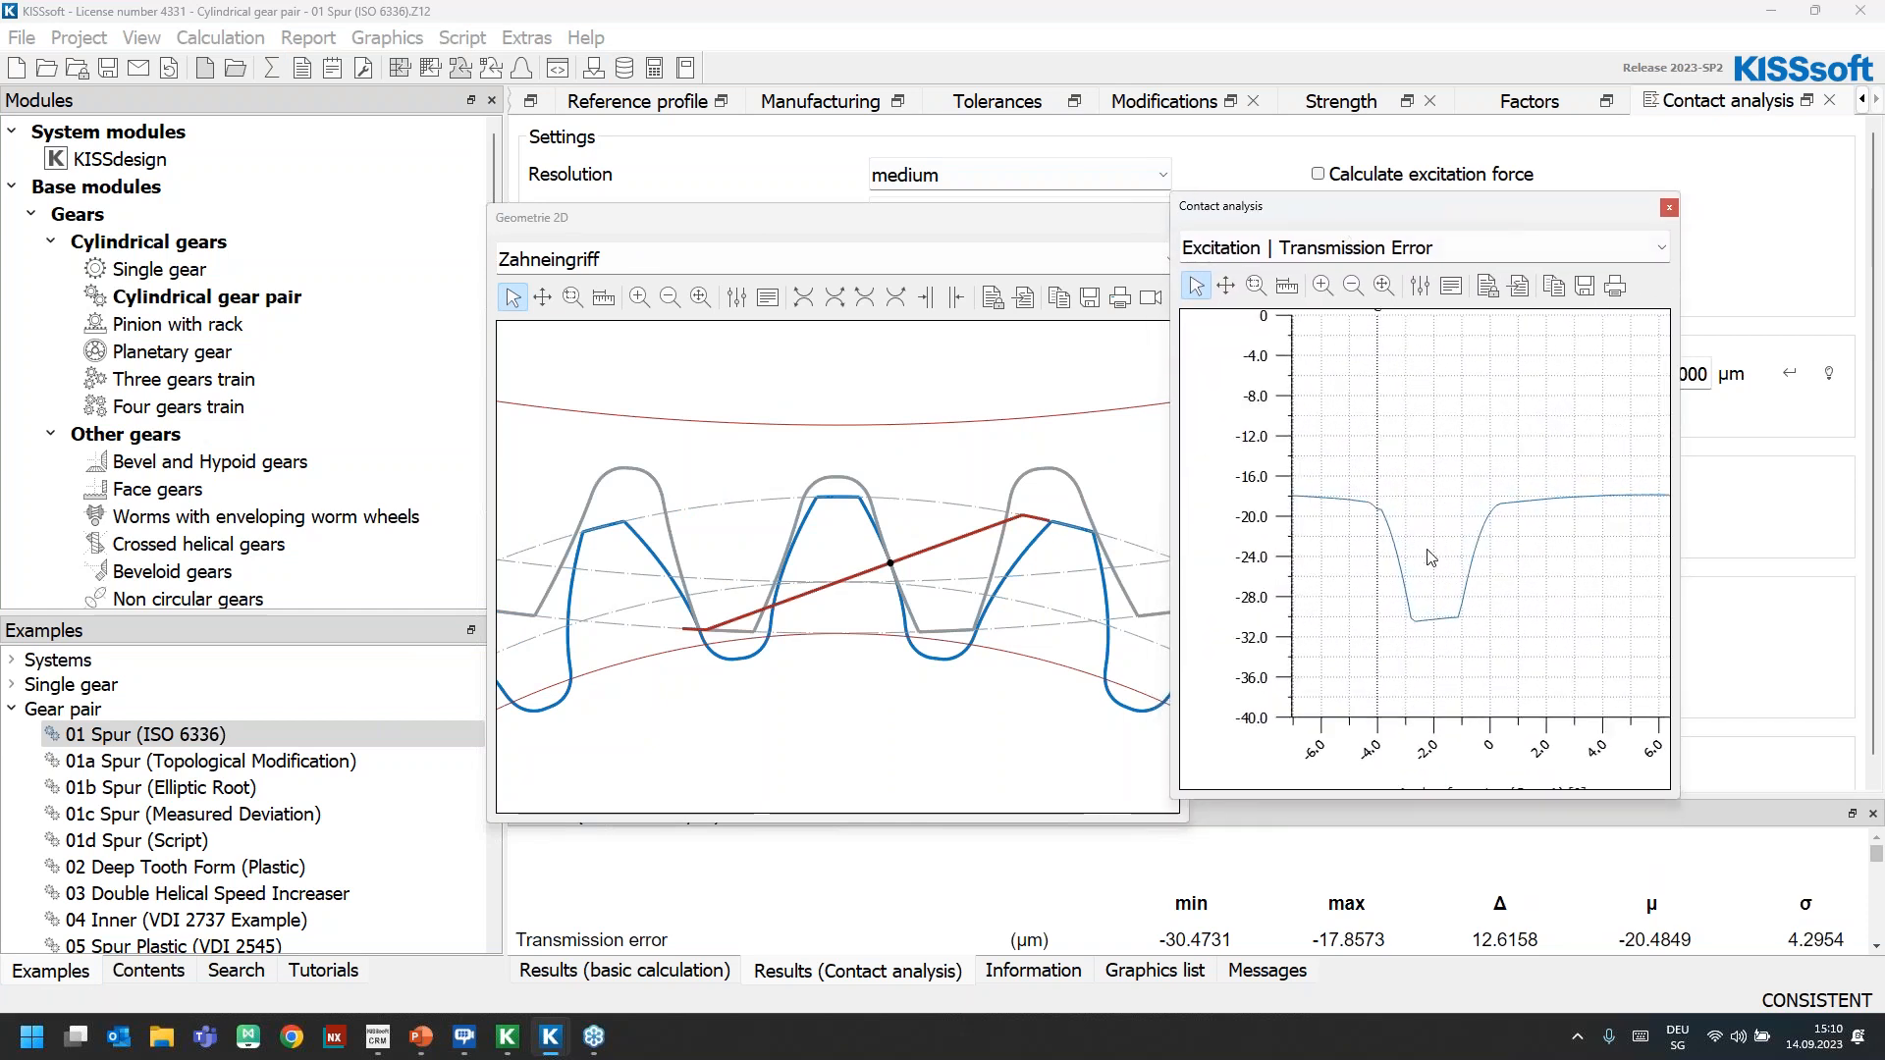
Set the line width of the transmission error curve to 3
left_click(1420, 286)
double_click(1512, 407)
left_click(1602, 486)
type("3")
key("Return")
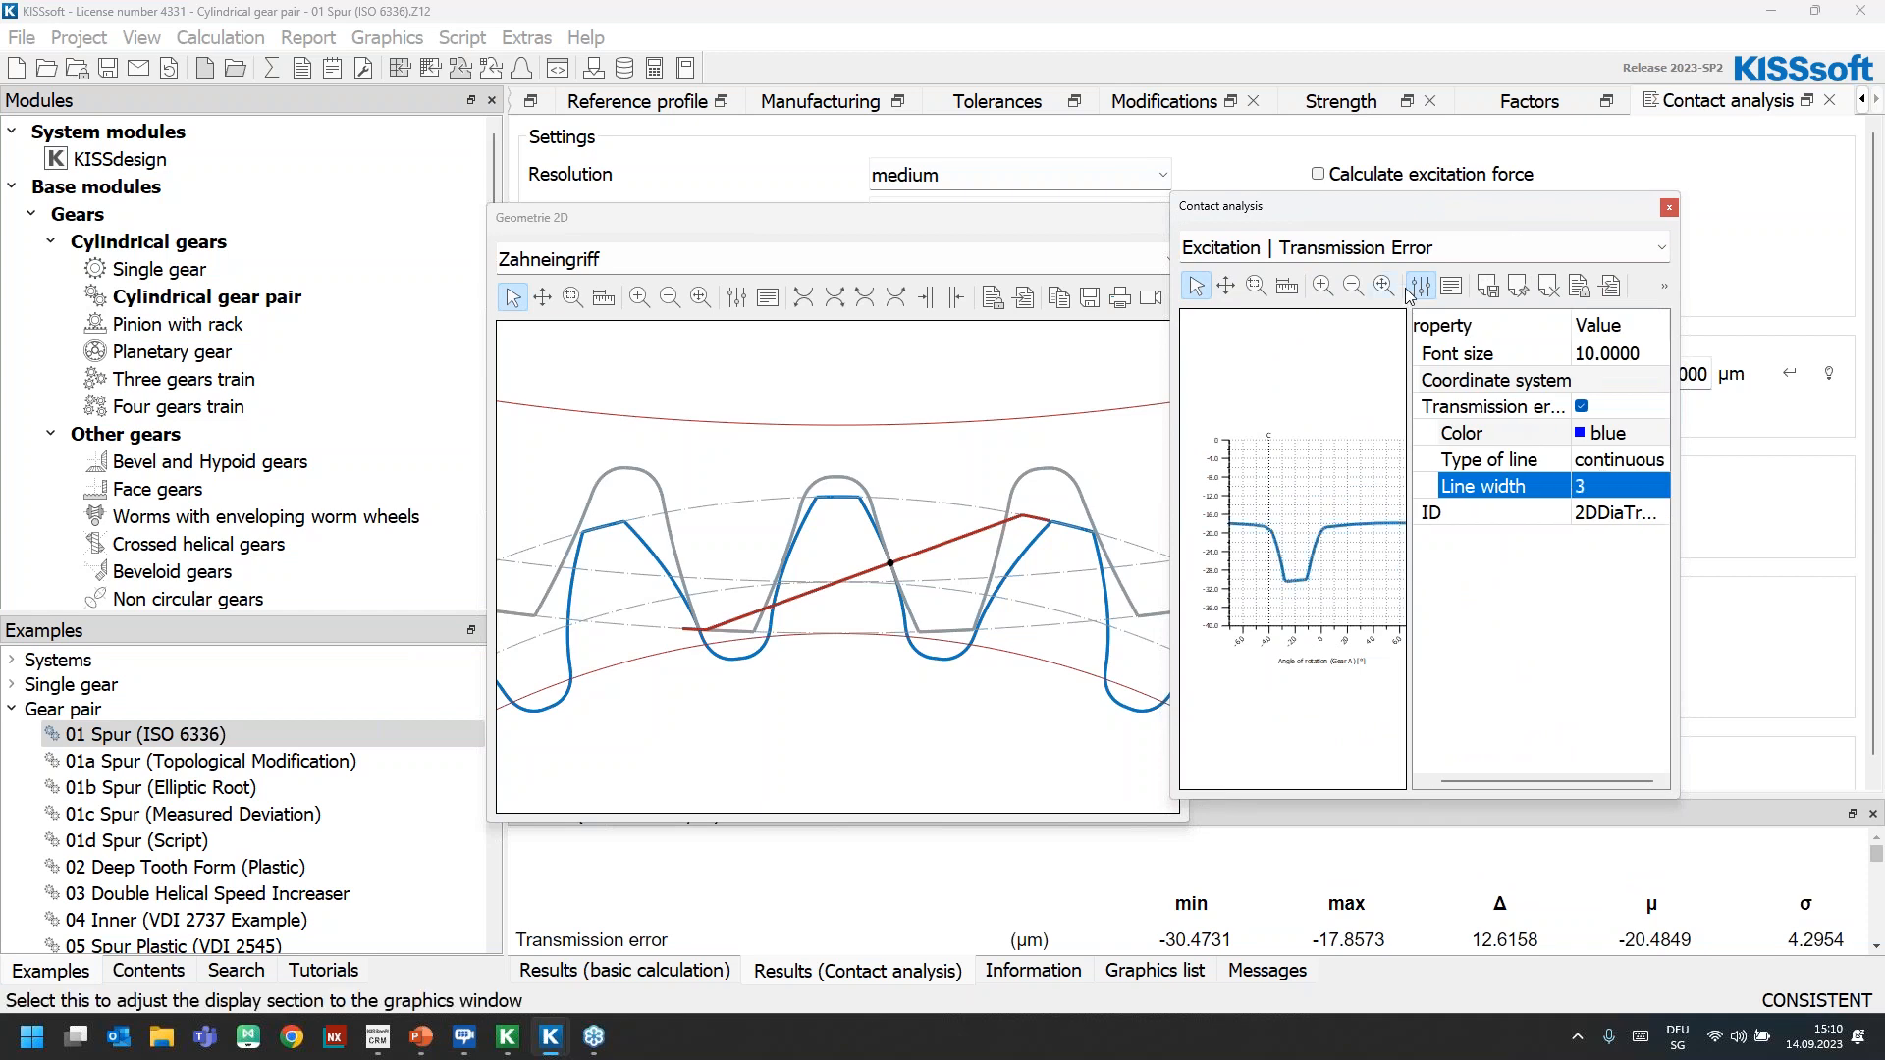
left_click(1421, 285)
Set the first number of rotation steps in the Zahneingriff graphic to 50 and rotate the gears through the mesh
scroll(823, 554, "up", 2)
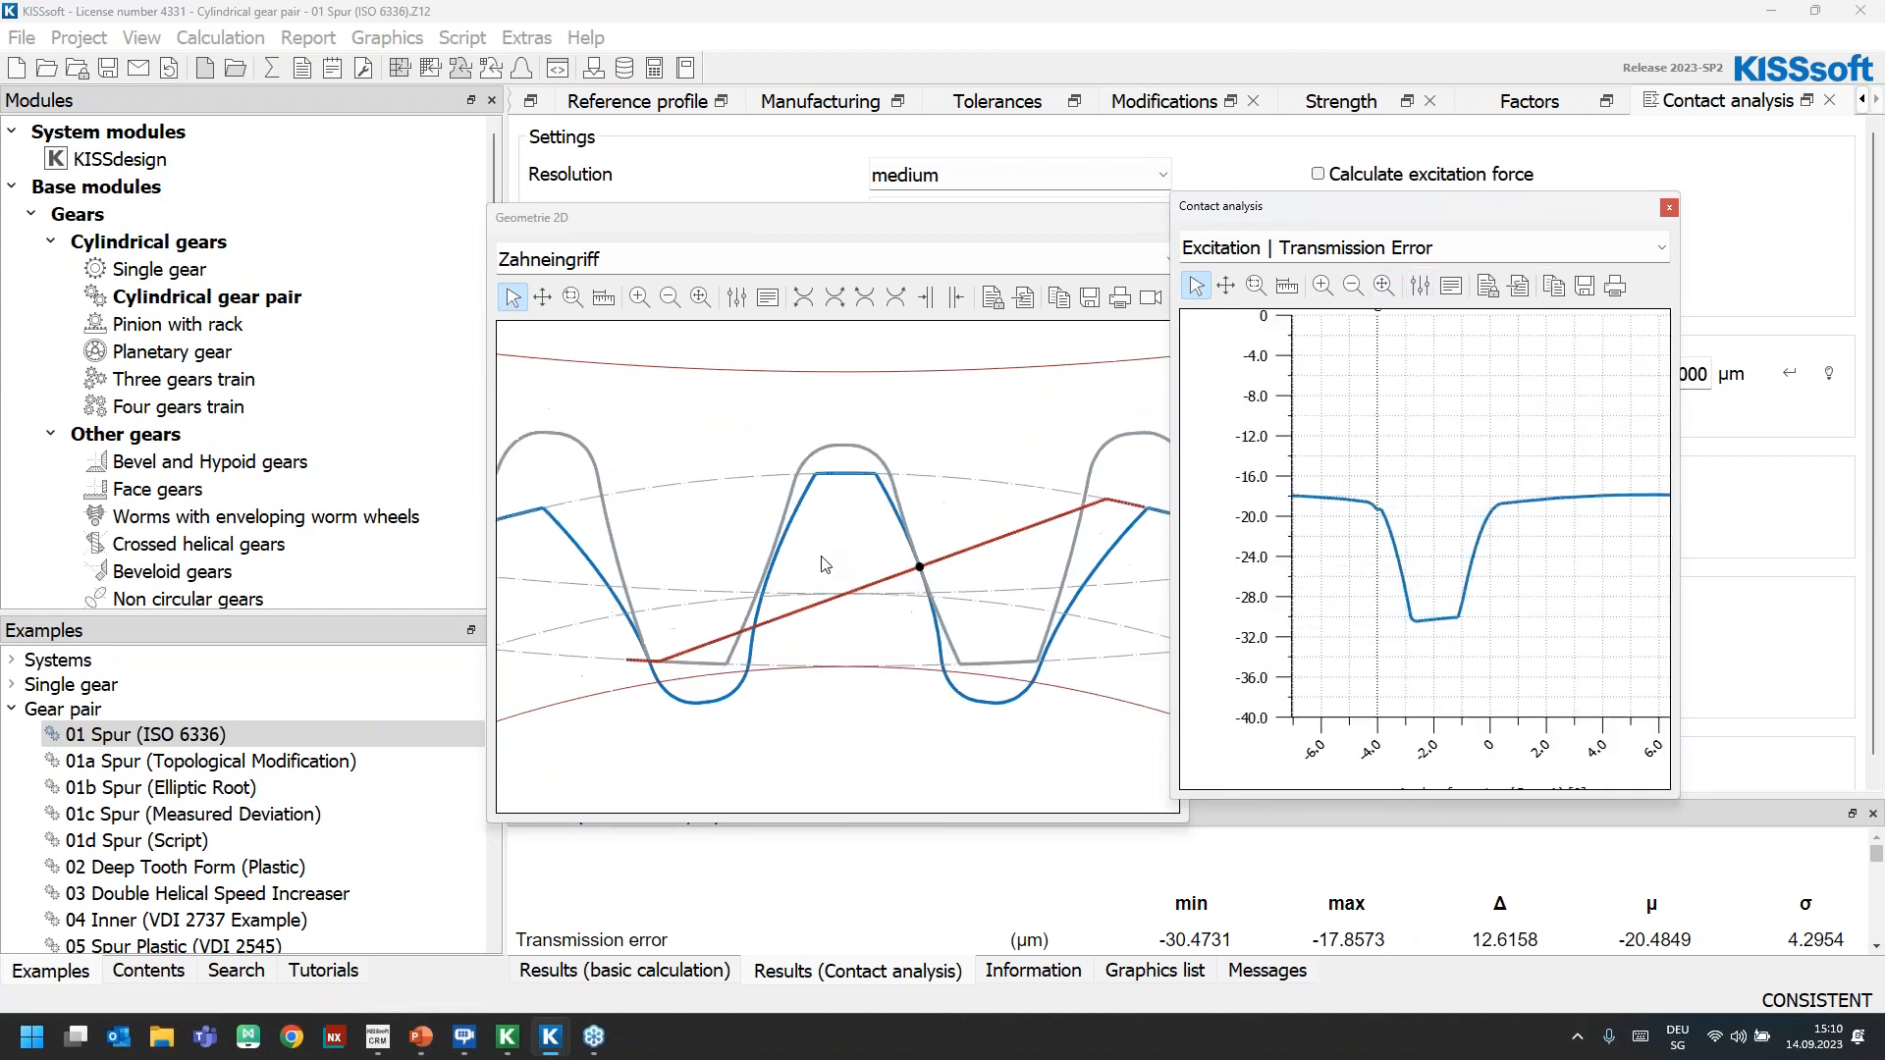
left_click(835, 297)
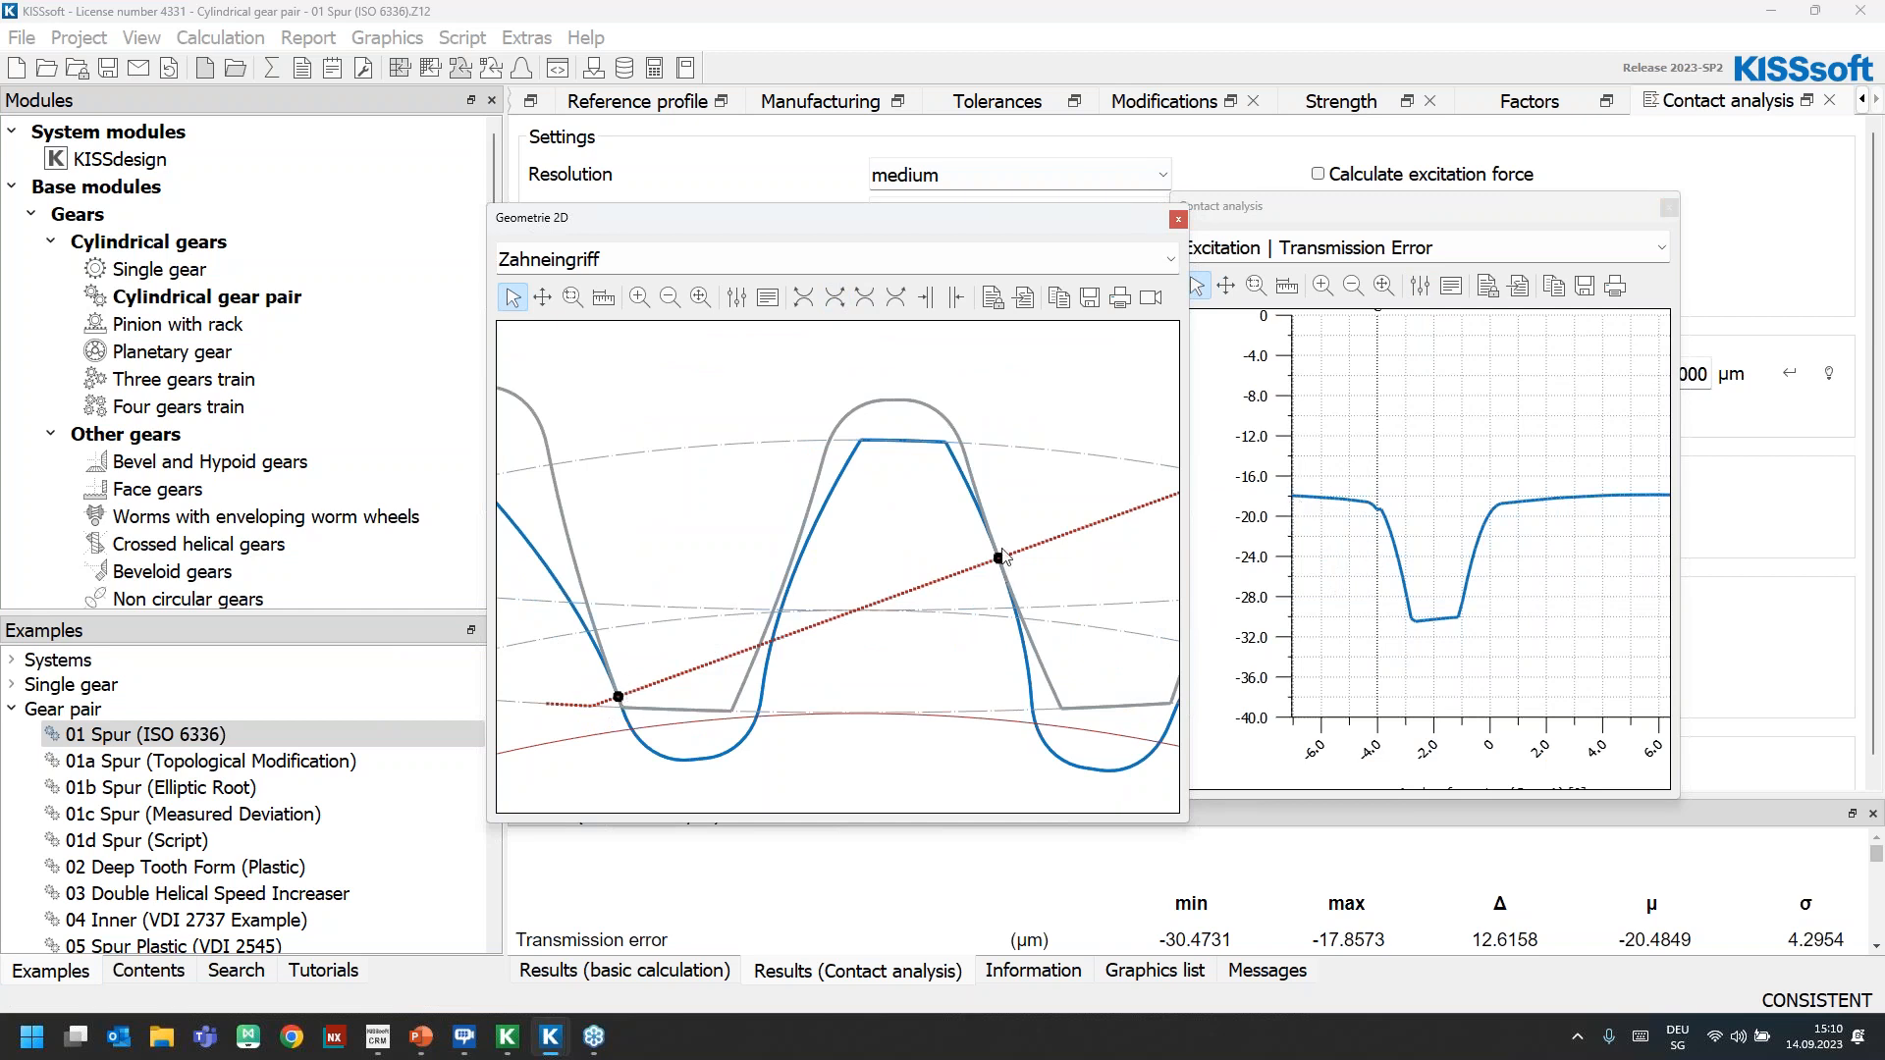
left_click(737, 296)
left_click(1113, 660)
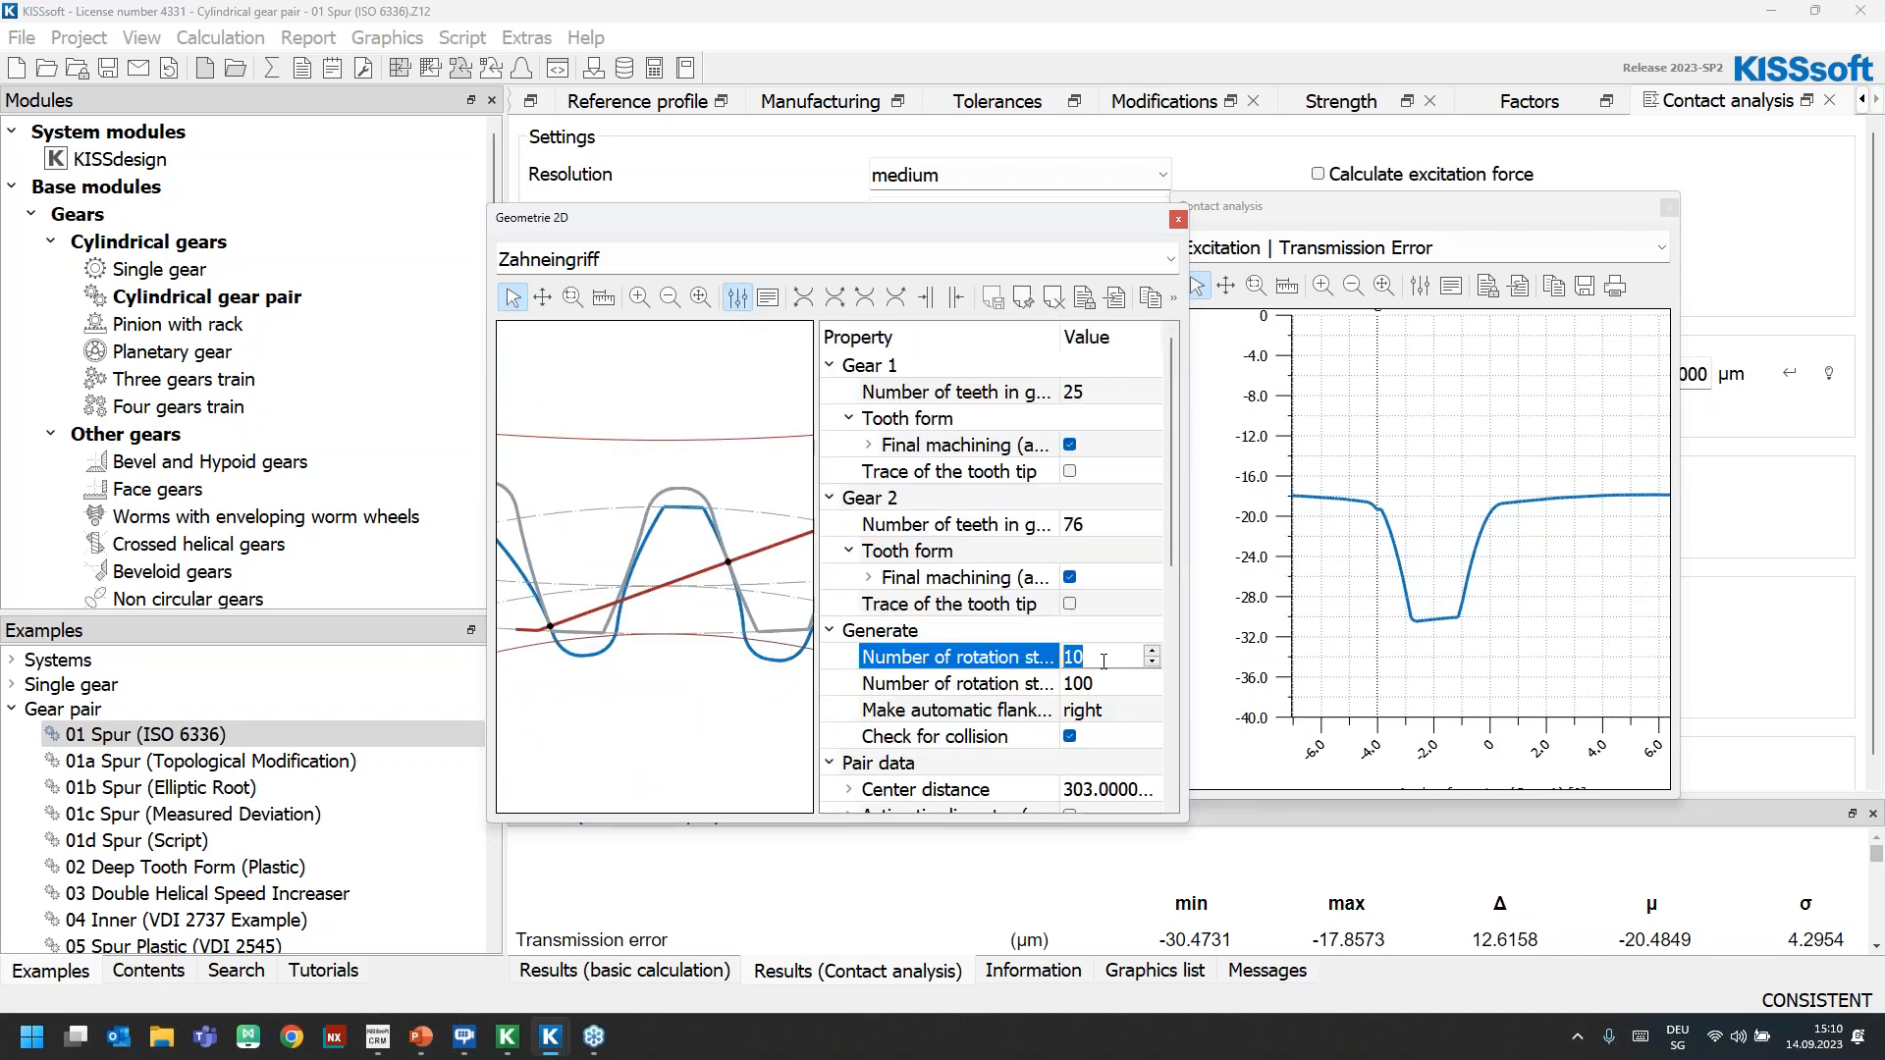
left_click(737, 297)
left_click(834, 297)
left_click(837, 304)
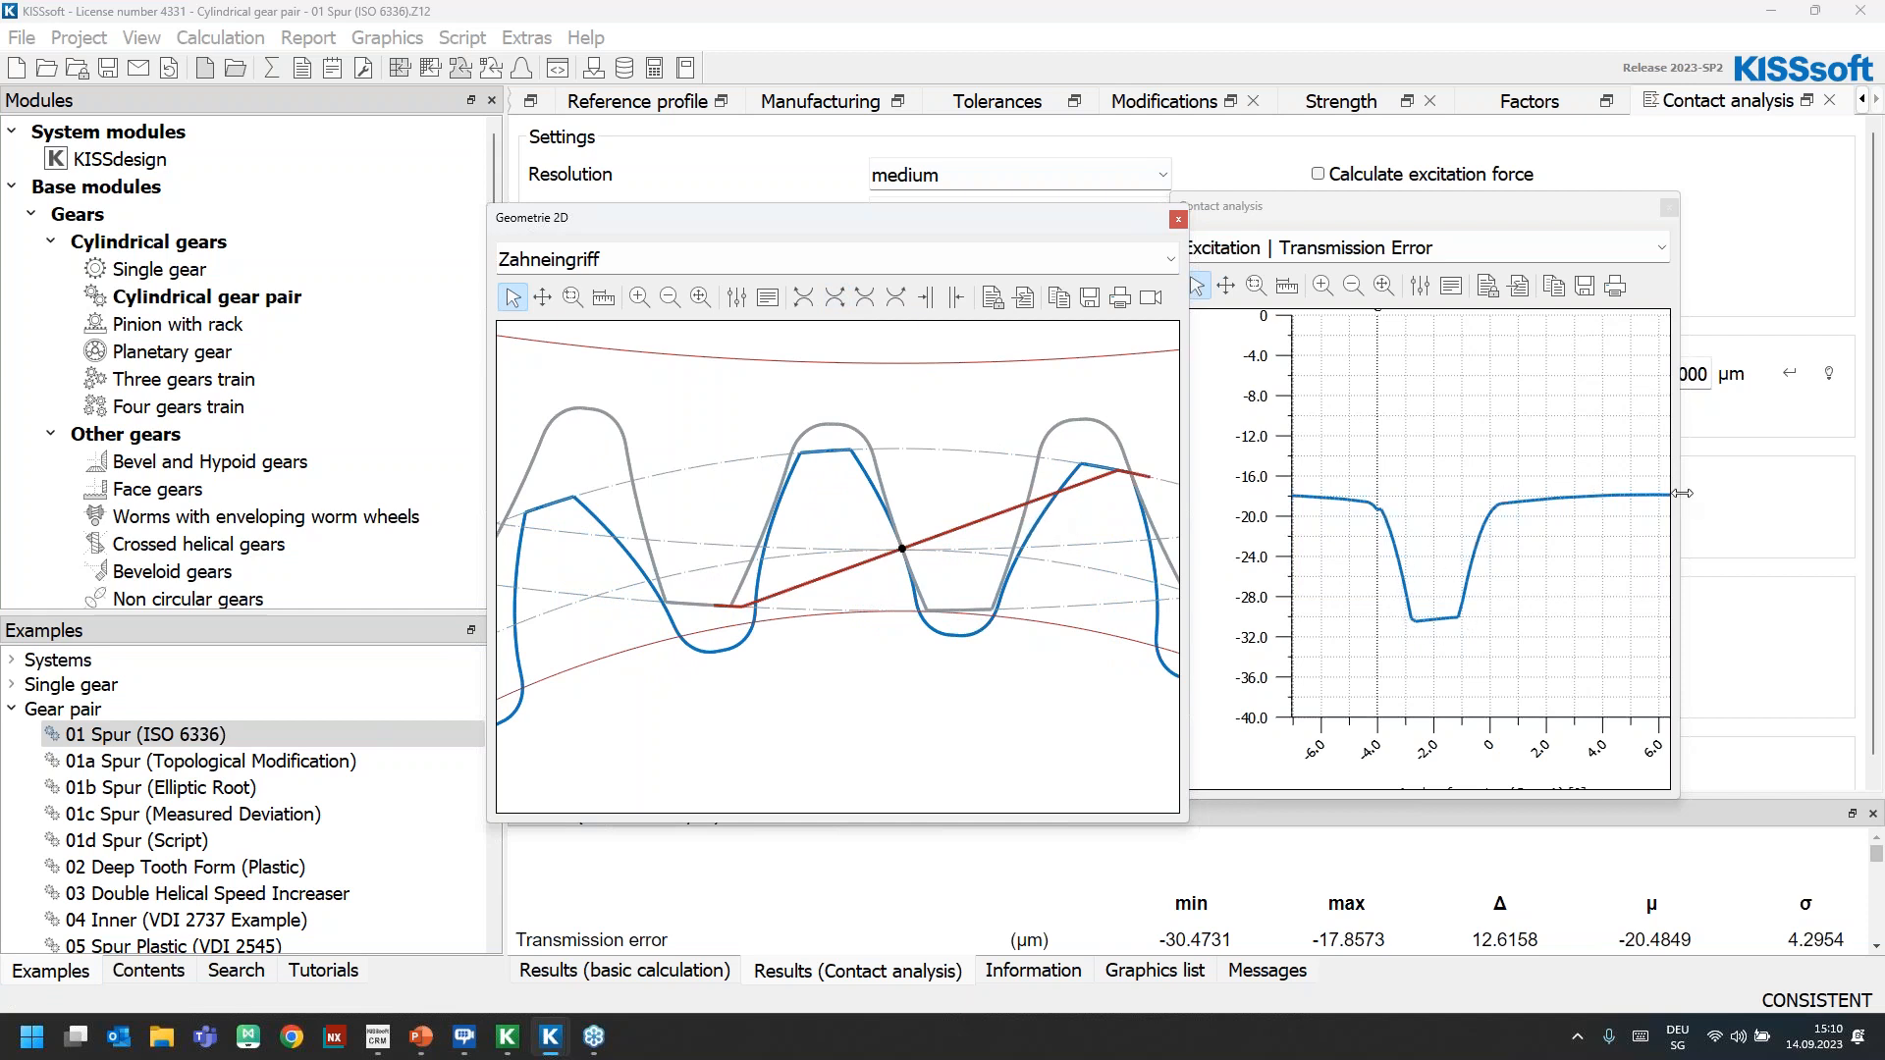
Switch the contact analysis graph from transmission error to the Efficiency diagram for total power loss
left_click(1343, 251)
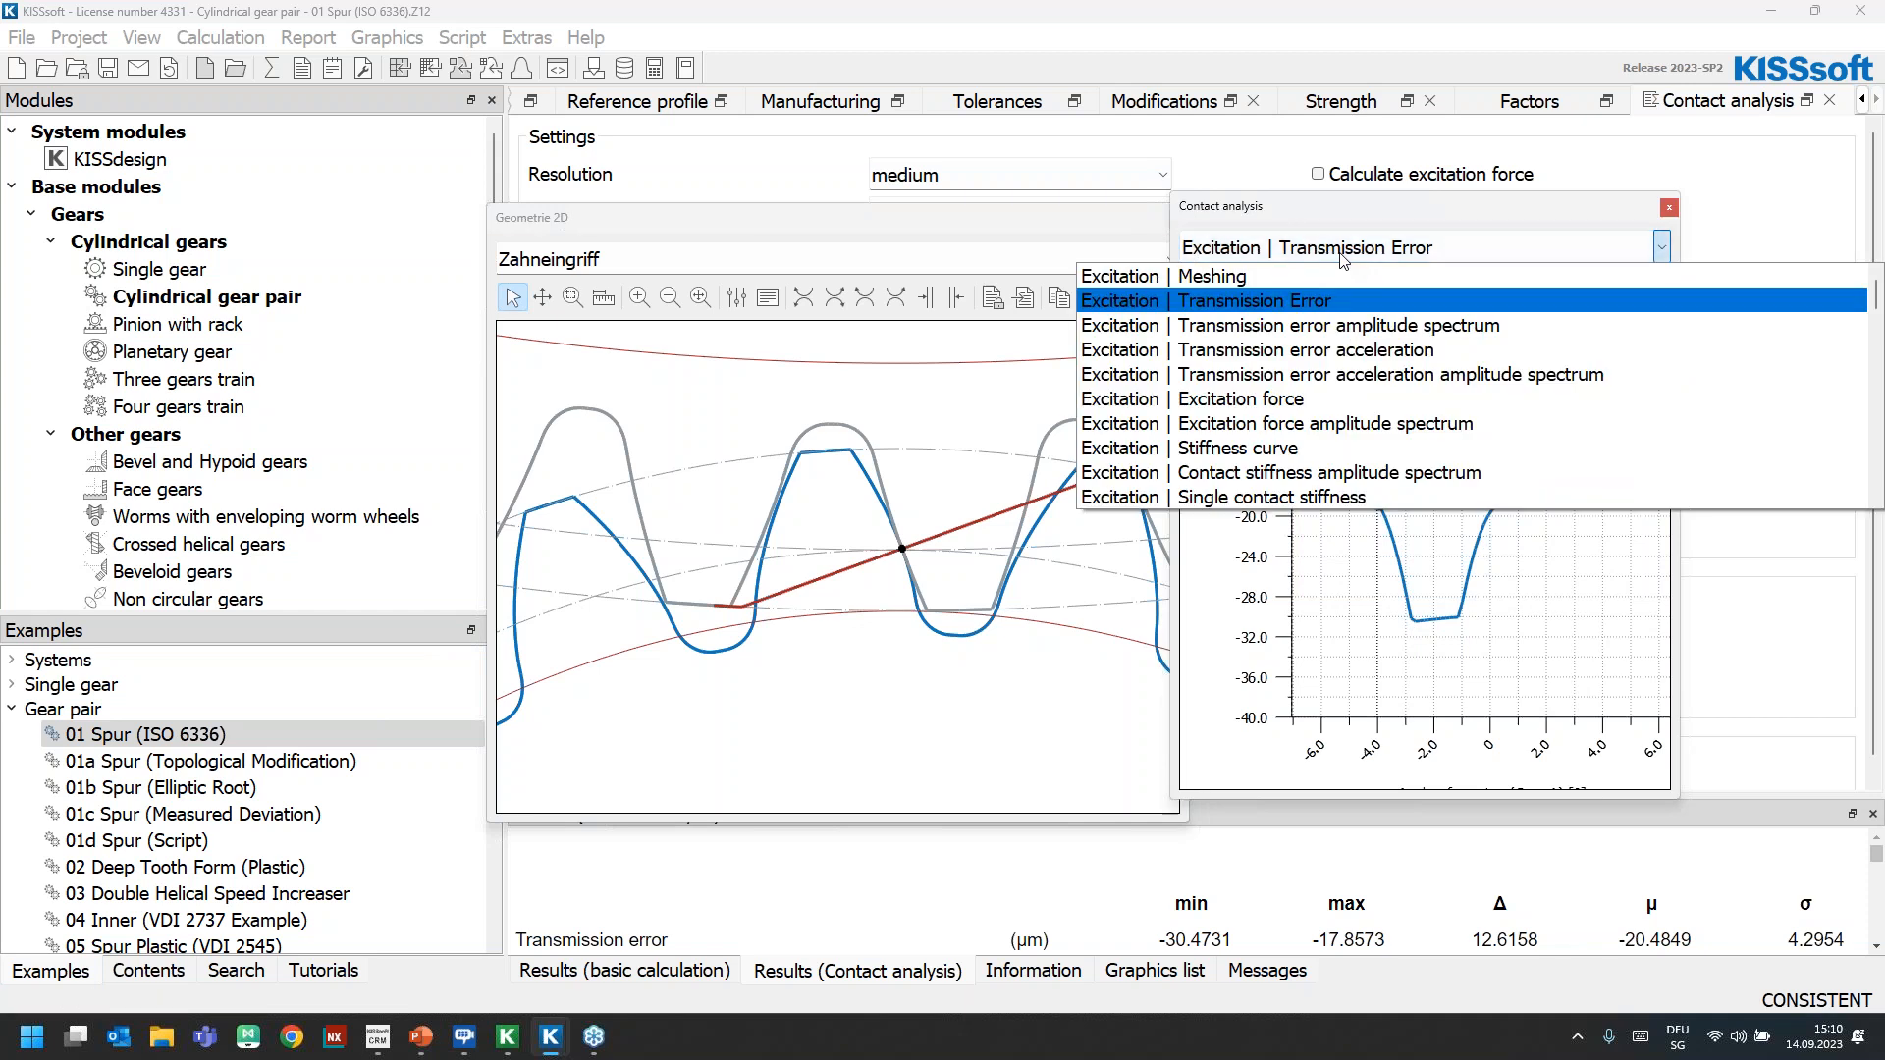
left_click(1343, 257)
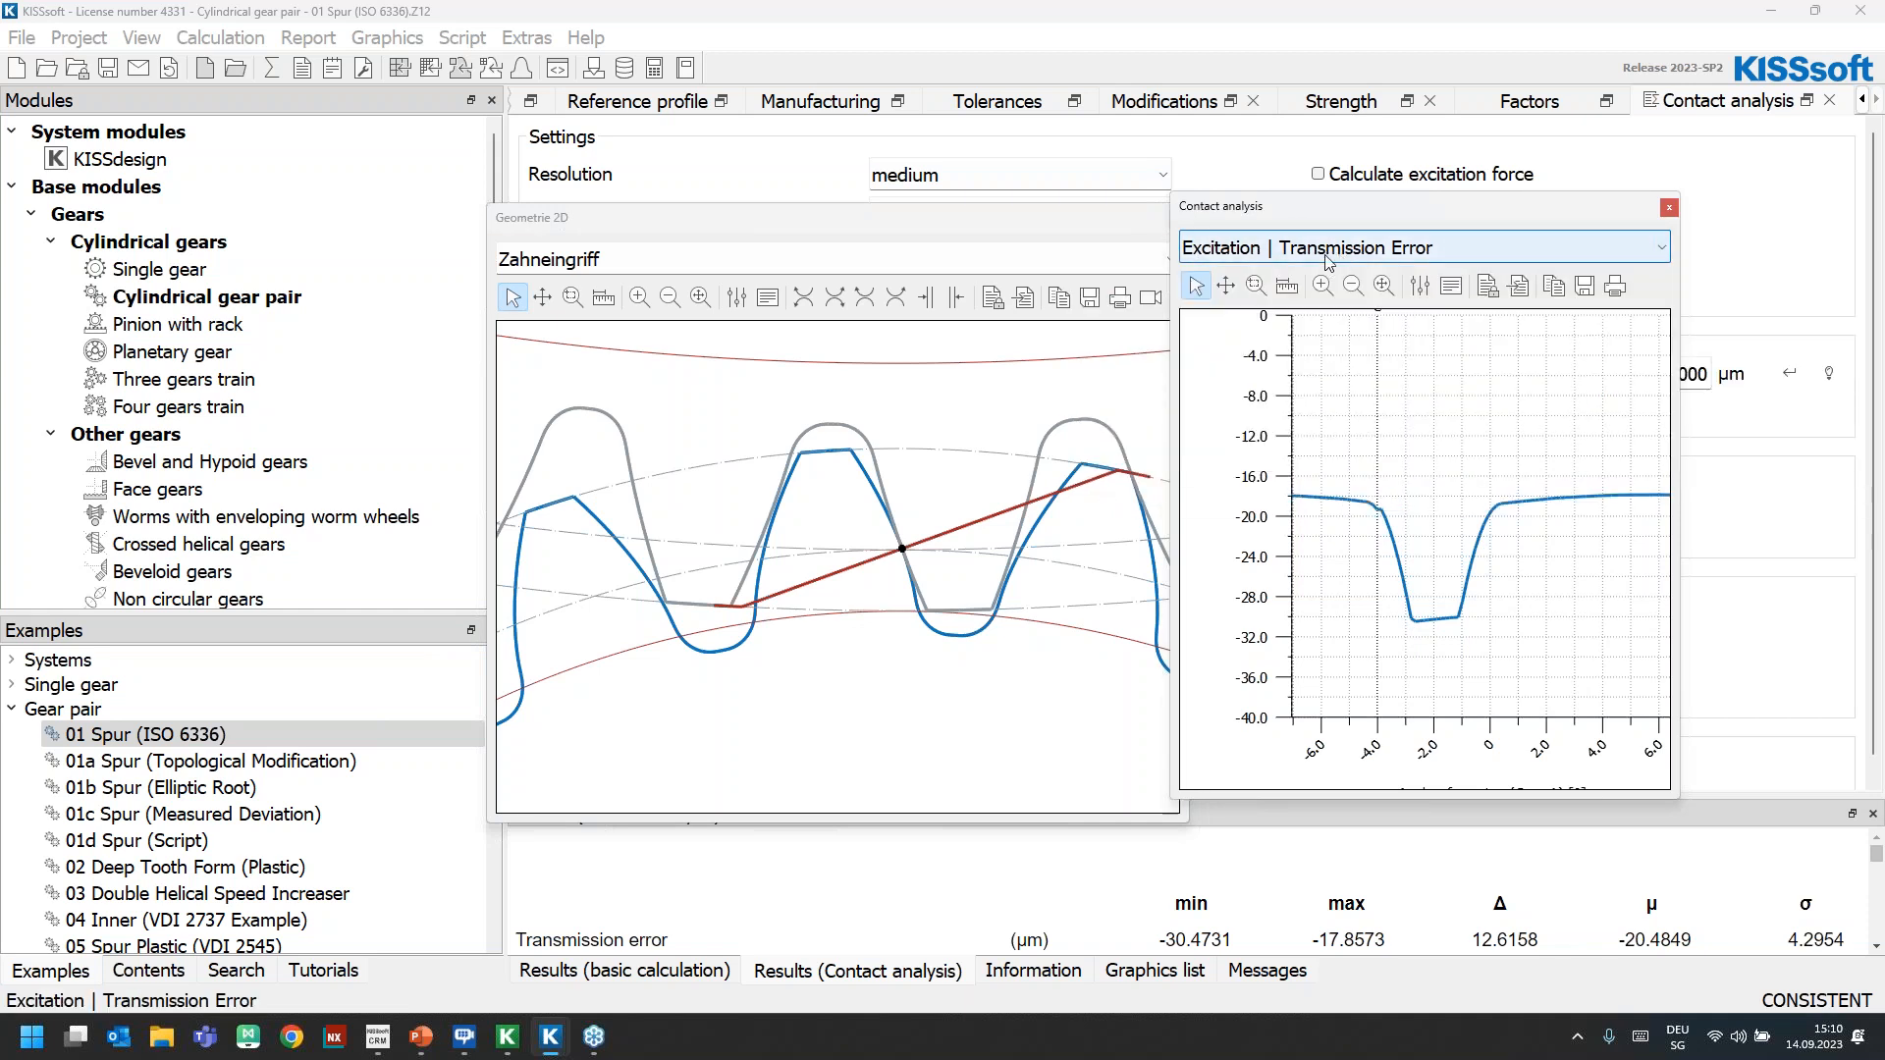
left_click(1343, 257)
scroll(1482, 280, "down", 3)
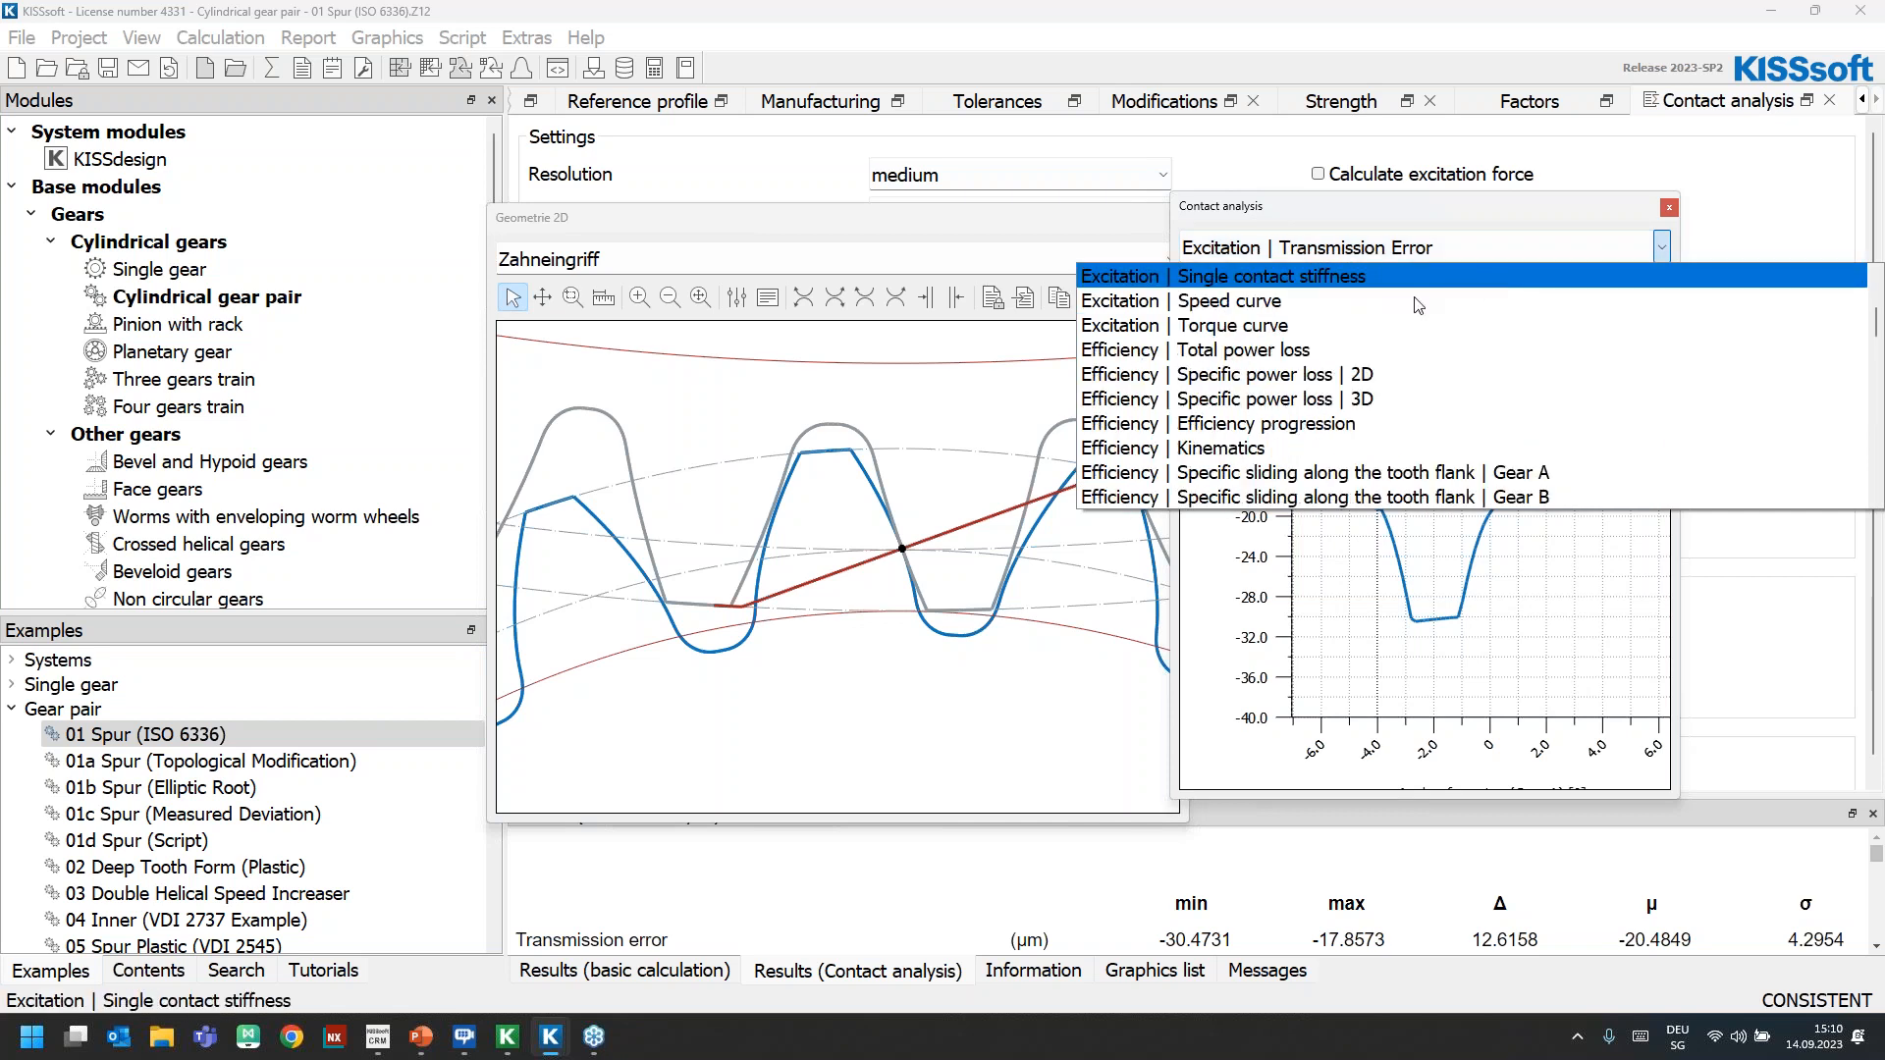
left_click(1420, 349)
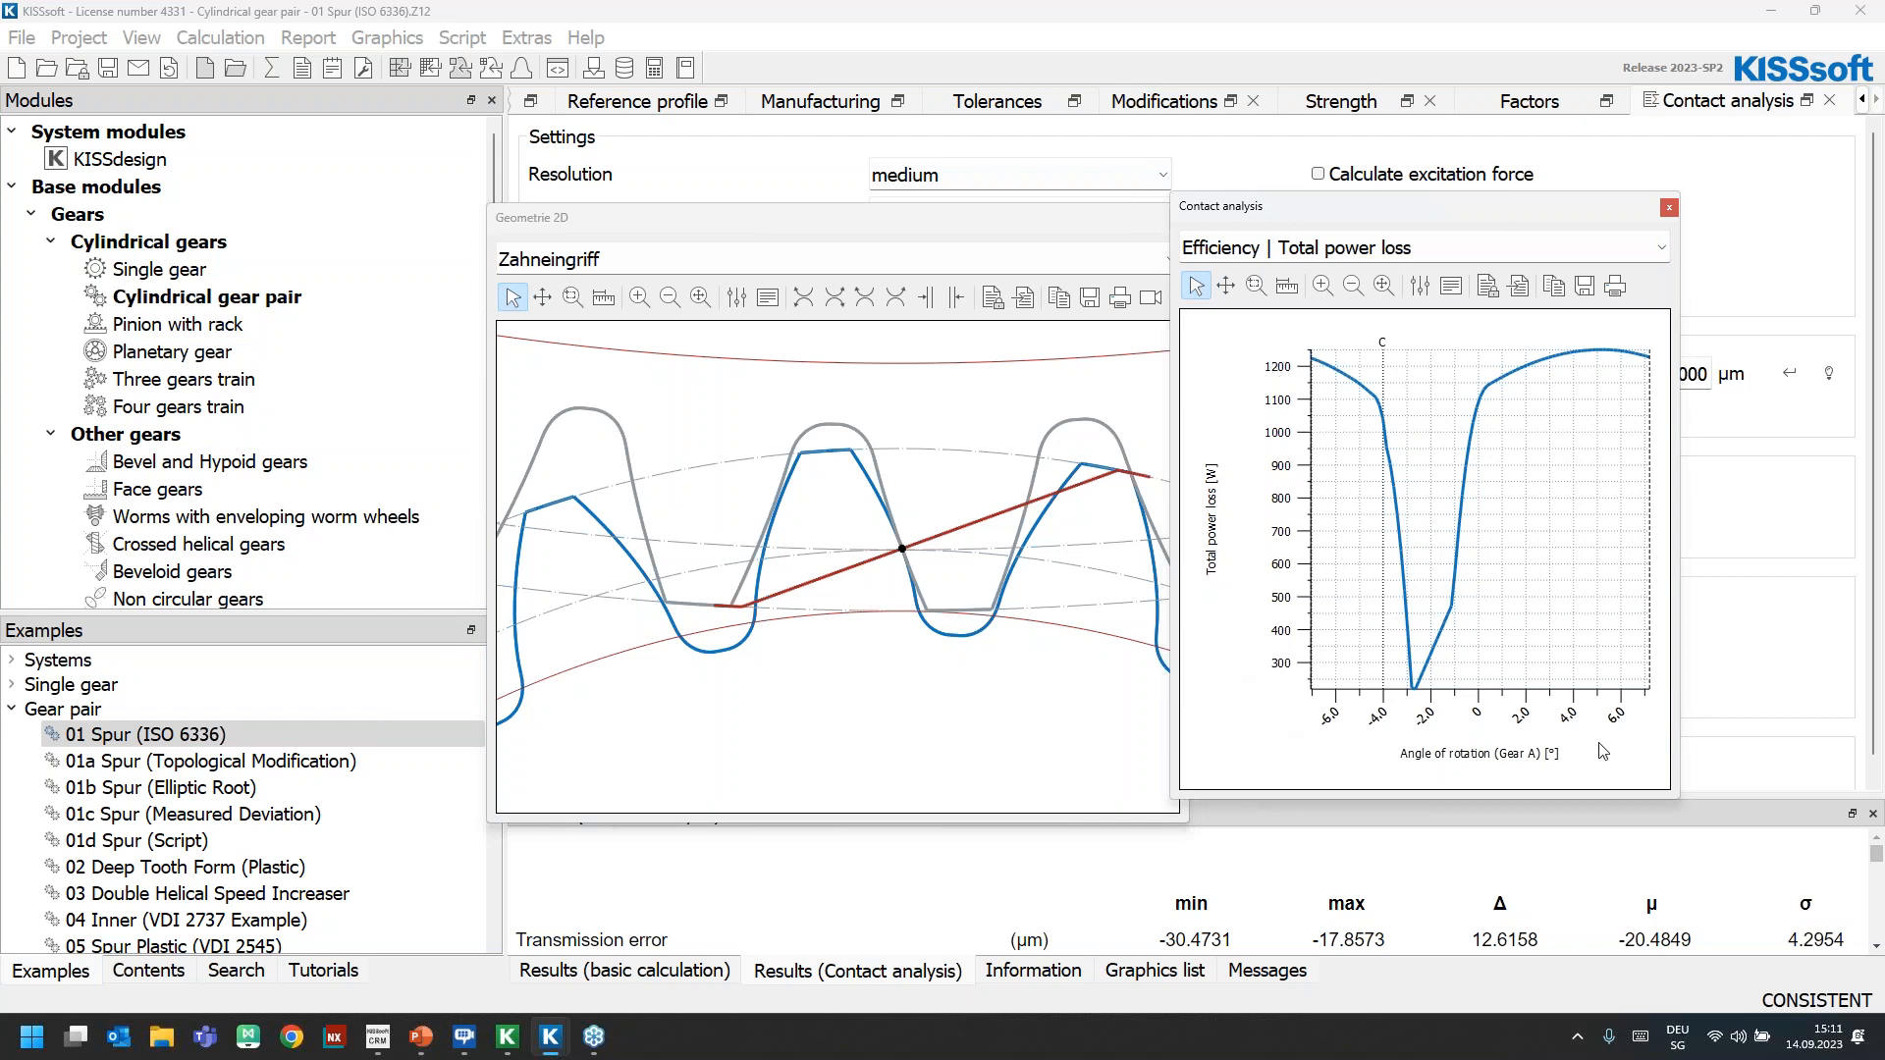
Display the 3D specific power loss diagram and examine its surface from another angle
left_click(1304, 255)
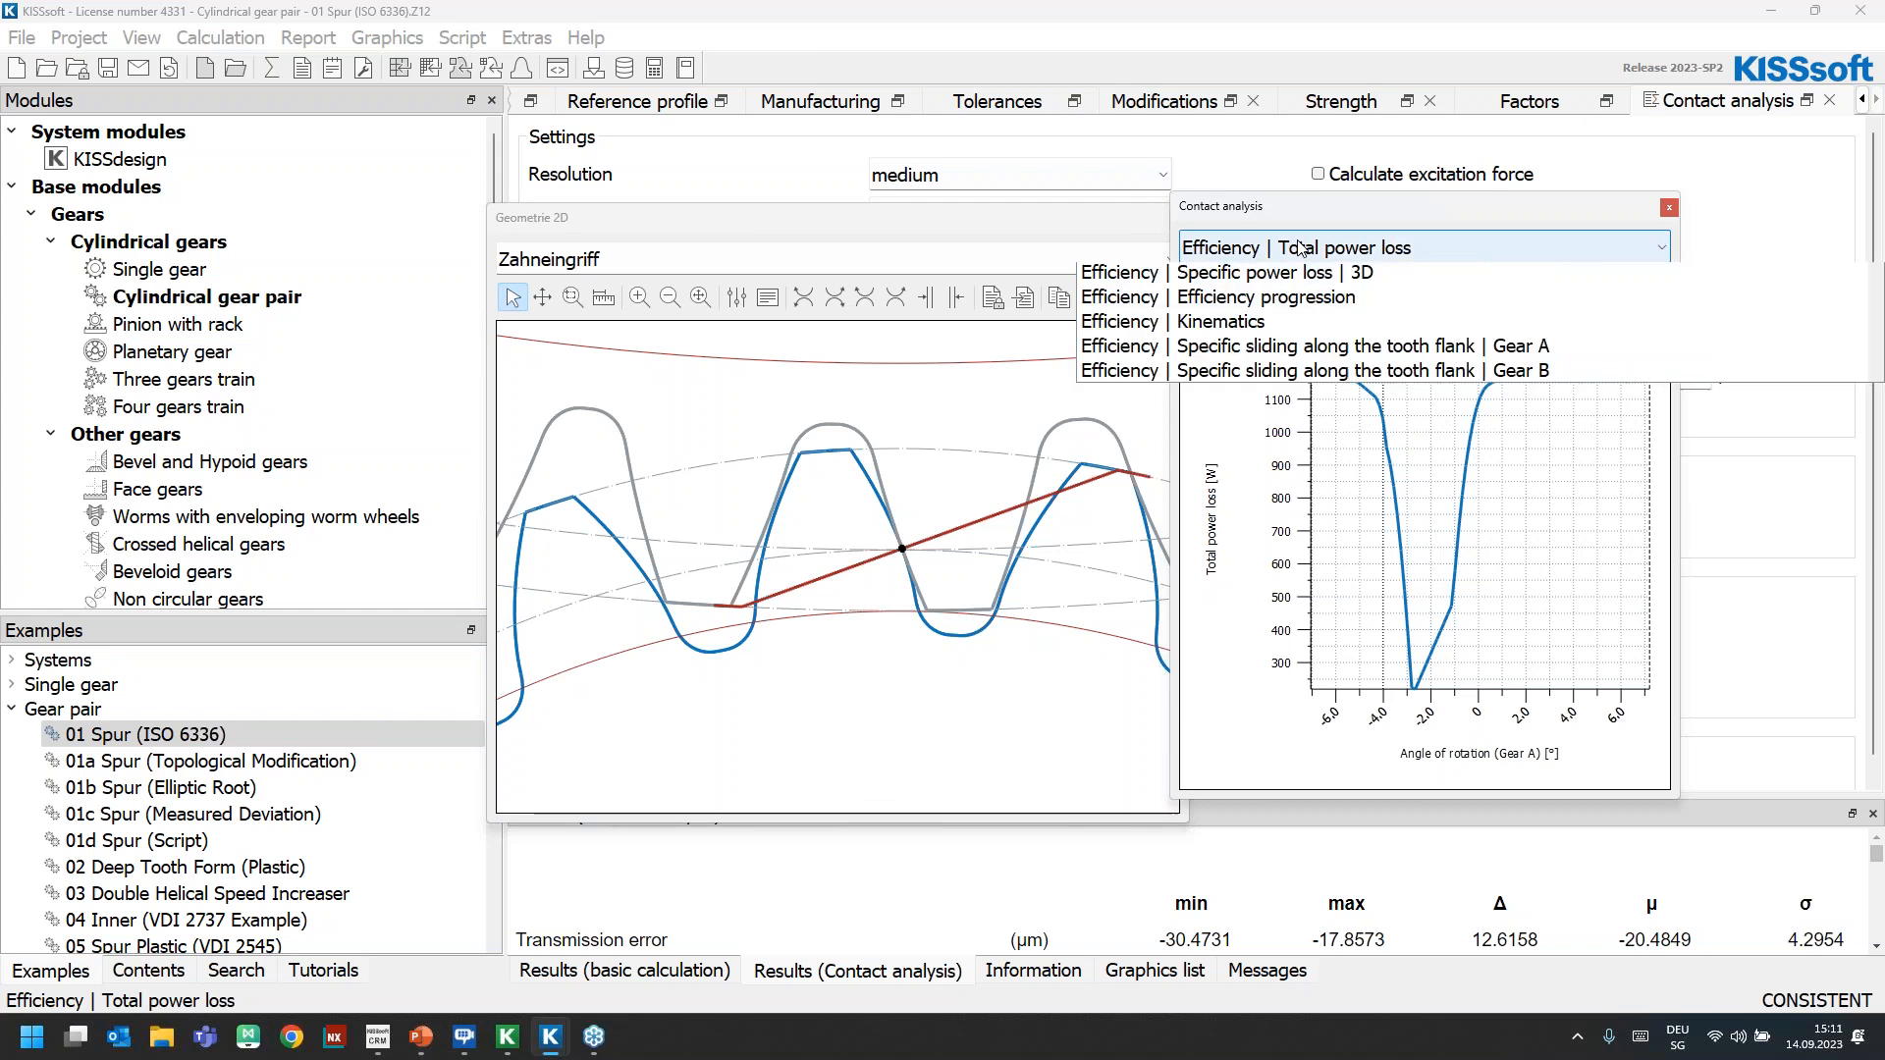
left_click(1378, 408)
left_click_drag(1399, 604, 1518, 655)
mouse_move(1541, 538)
left_mouse_down()
mouse_move(1543, 562)
mouse_move(1464, 520)
mouse_move(1584, 517)
mouse_move(1575, 551)
left_mouse_up()
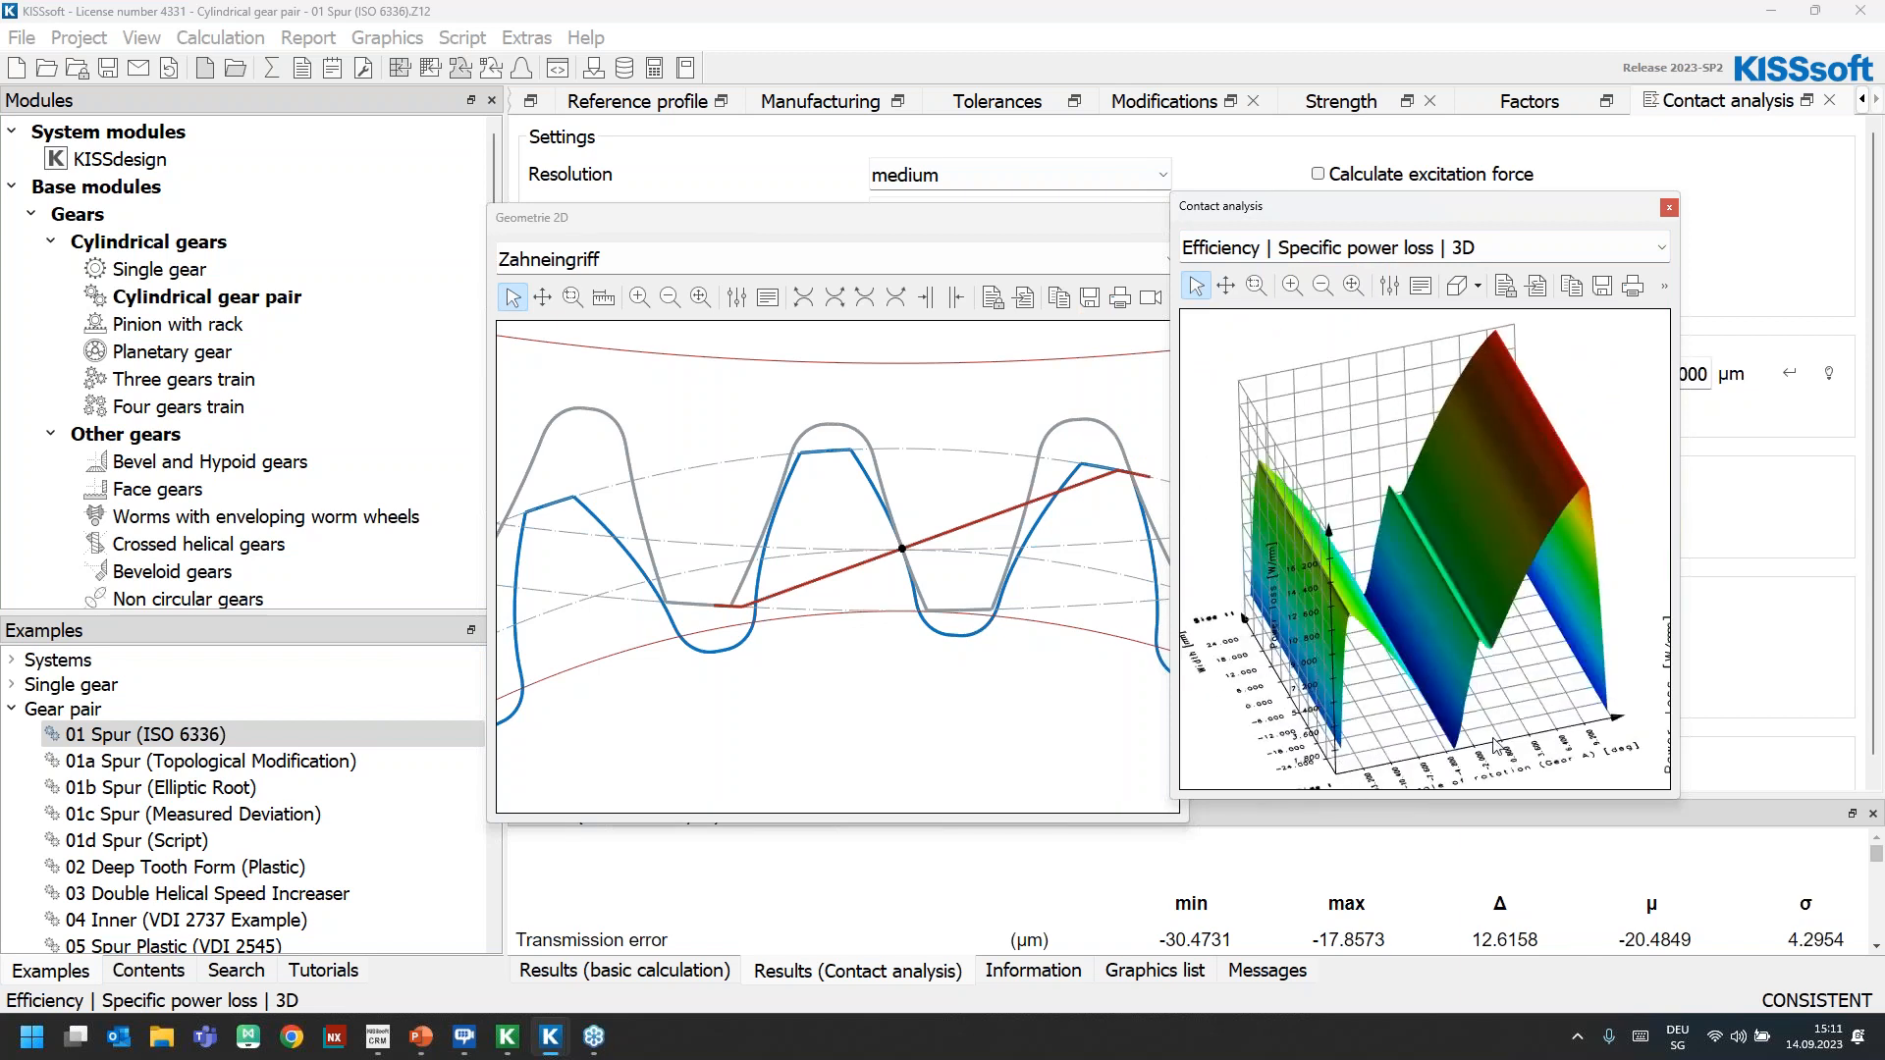
Display the 3D Hertzian pressure diagram from Forces and stresses and examine its surface from other angles
left_click(1302, 261)
scroll(1374, 383, "up", 1)
scroll(1394, 388, "down", 5)
scroll(1408, 392, "down", 4)
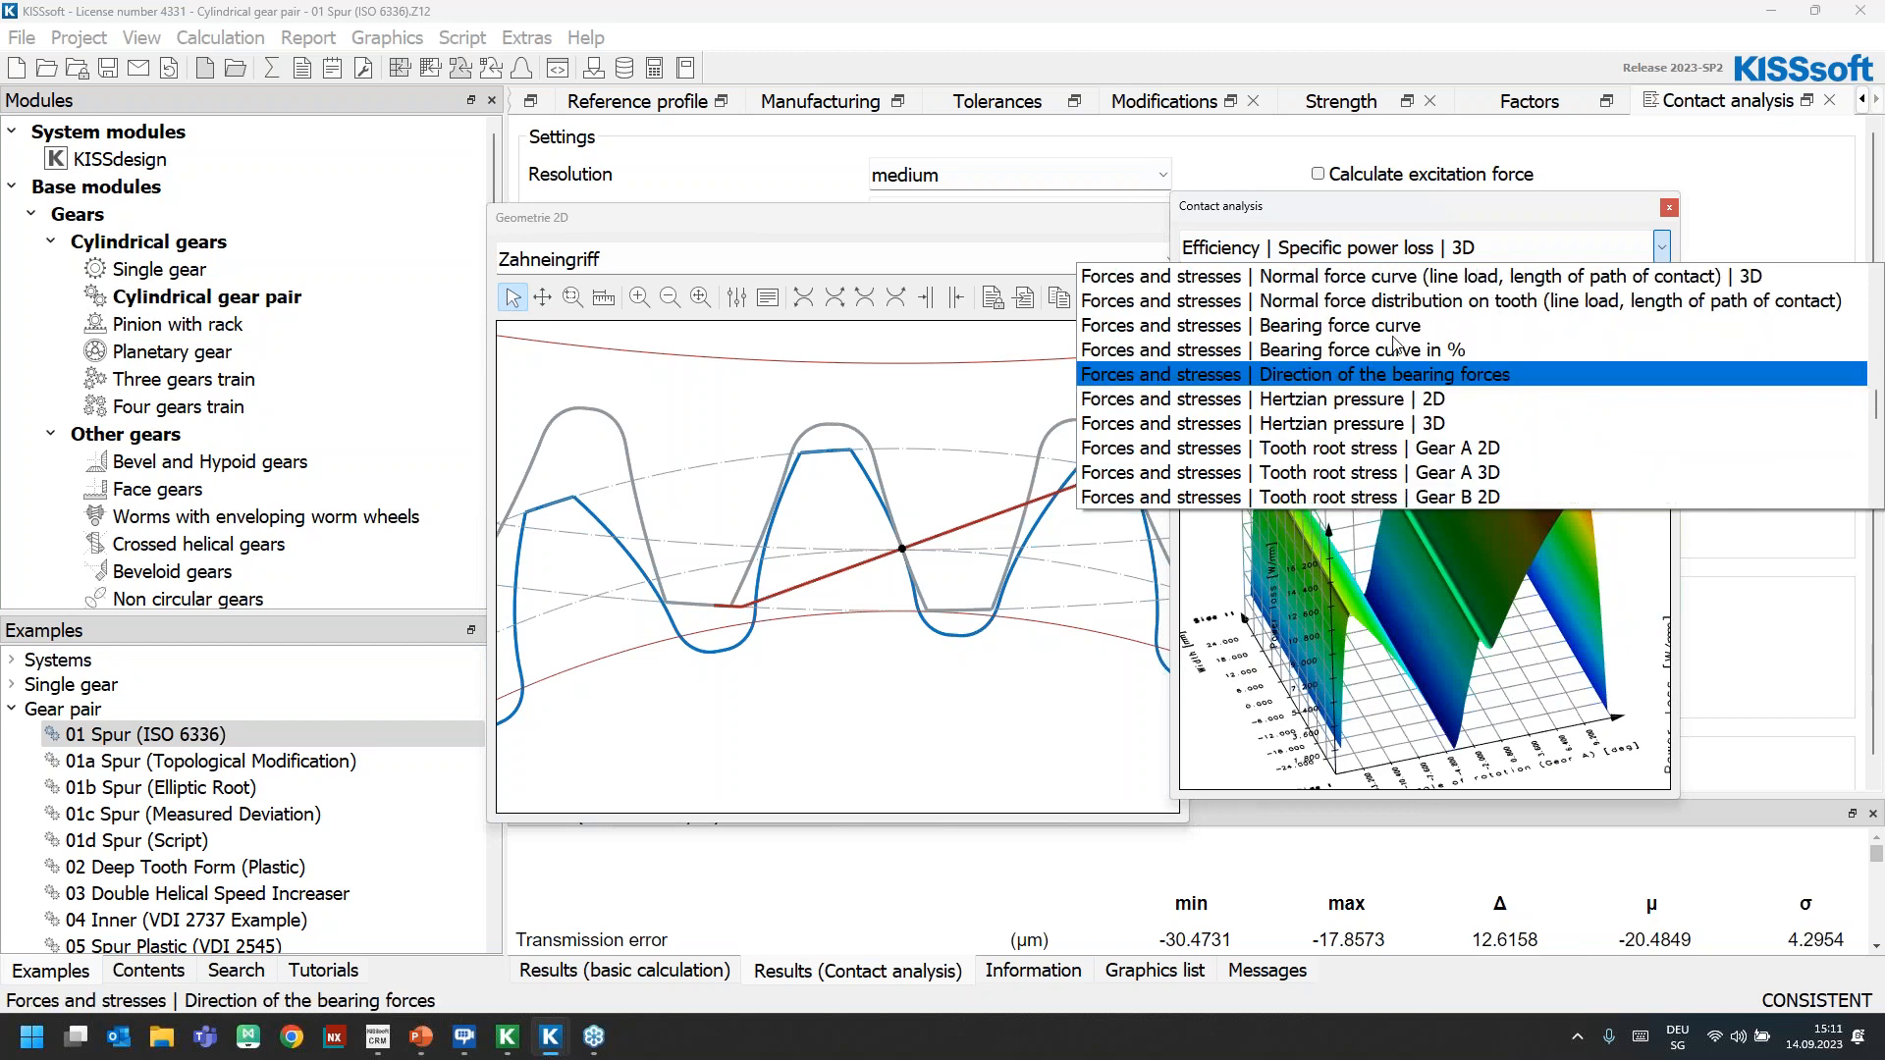
left_click(1410, 425)
mouse_move(1476, 533)
left_mouse_down()
mouse_move(1399, 529)
mouse_move(1494, 569)
mouse_move(1486, 527)
left_mouse_up()
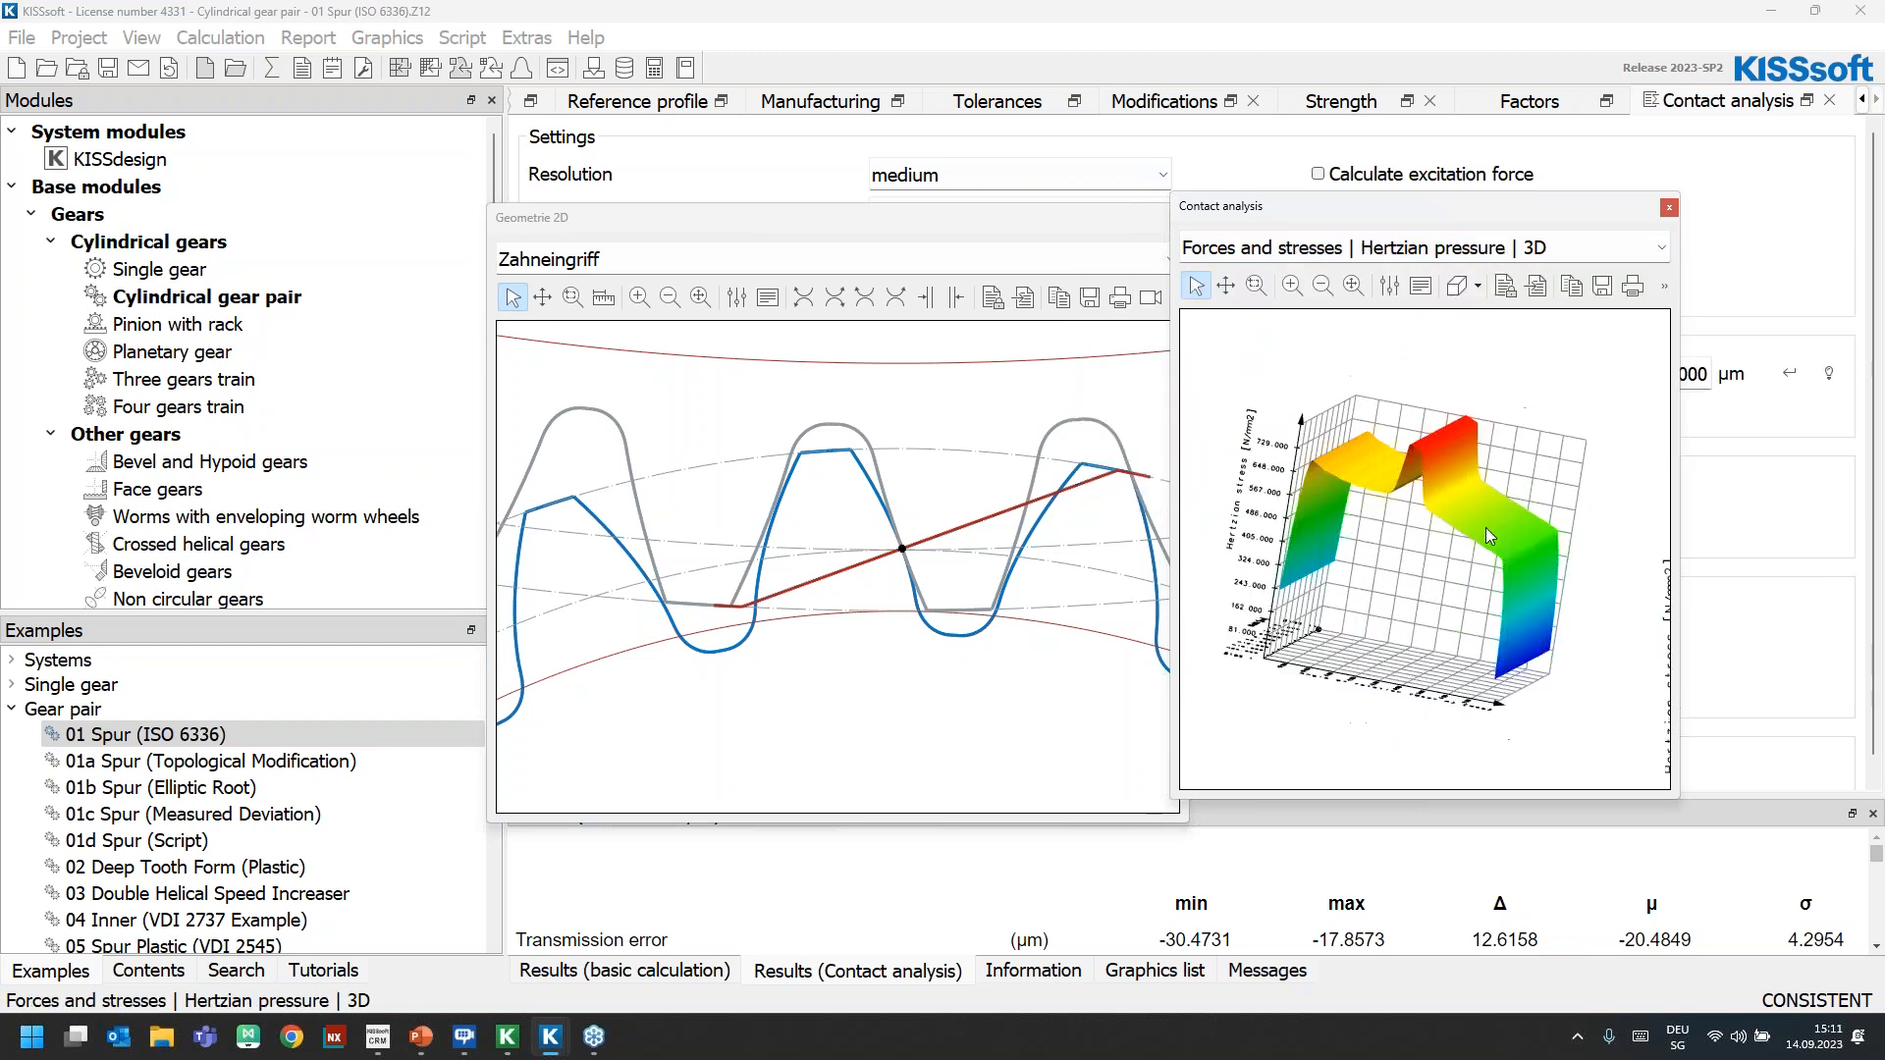
left_click_drag(1267, 586, 1233, 548)
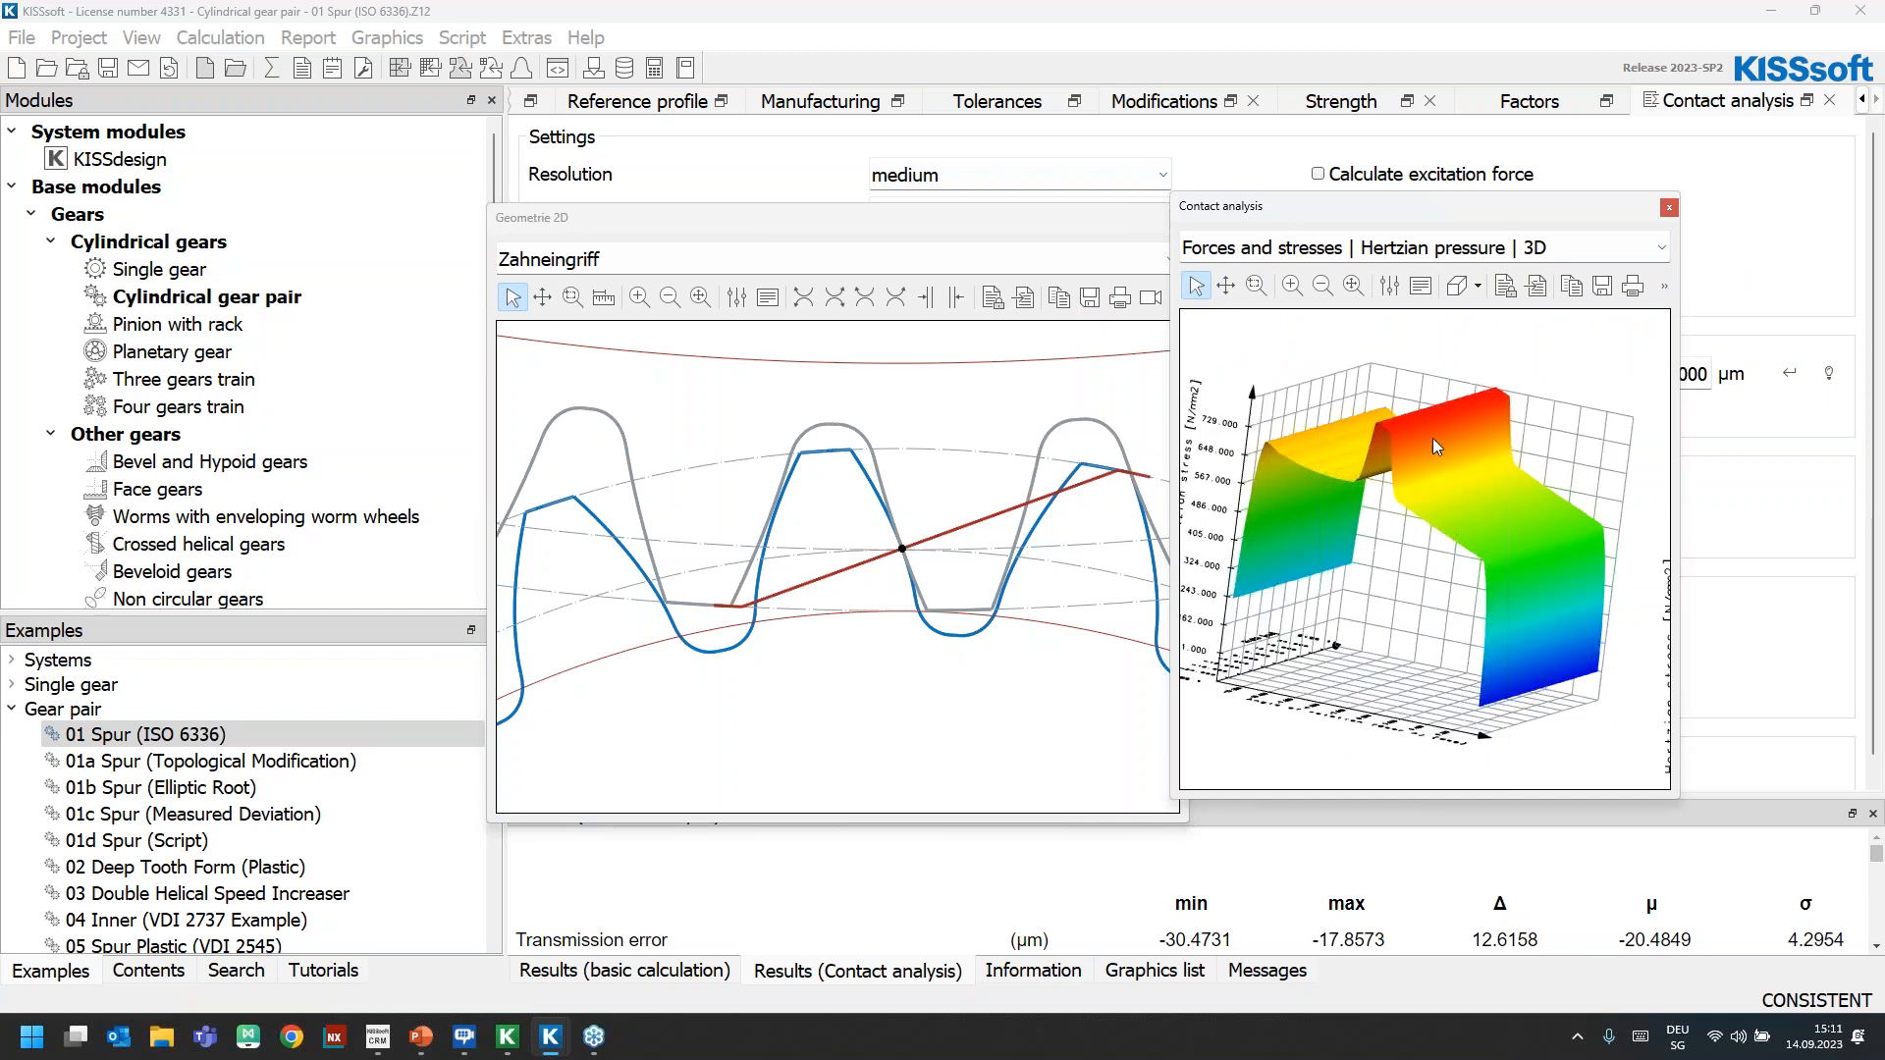
Switch the contact analysis graph to the 3D tooth root stress of Gear A and view its surface from another angle
left_click(1356, 251)
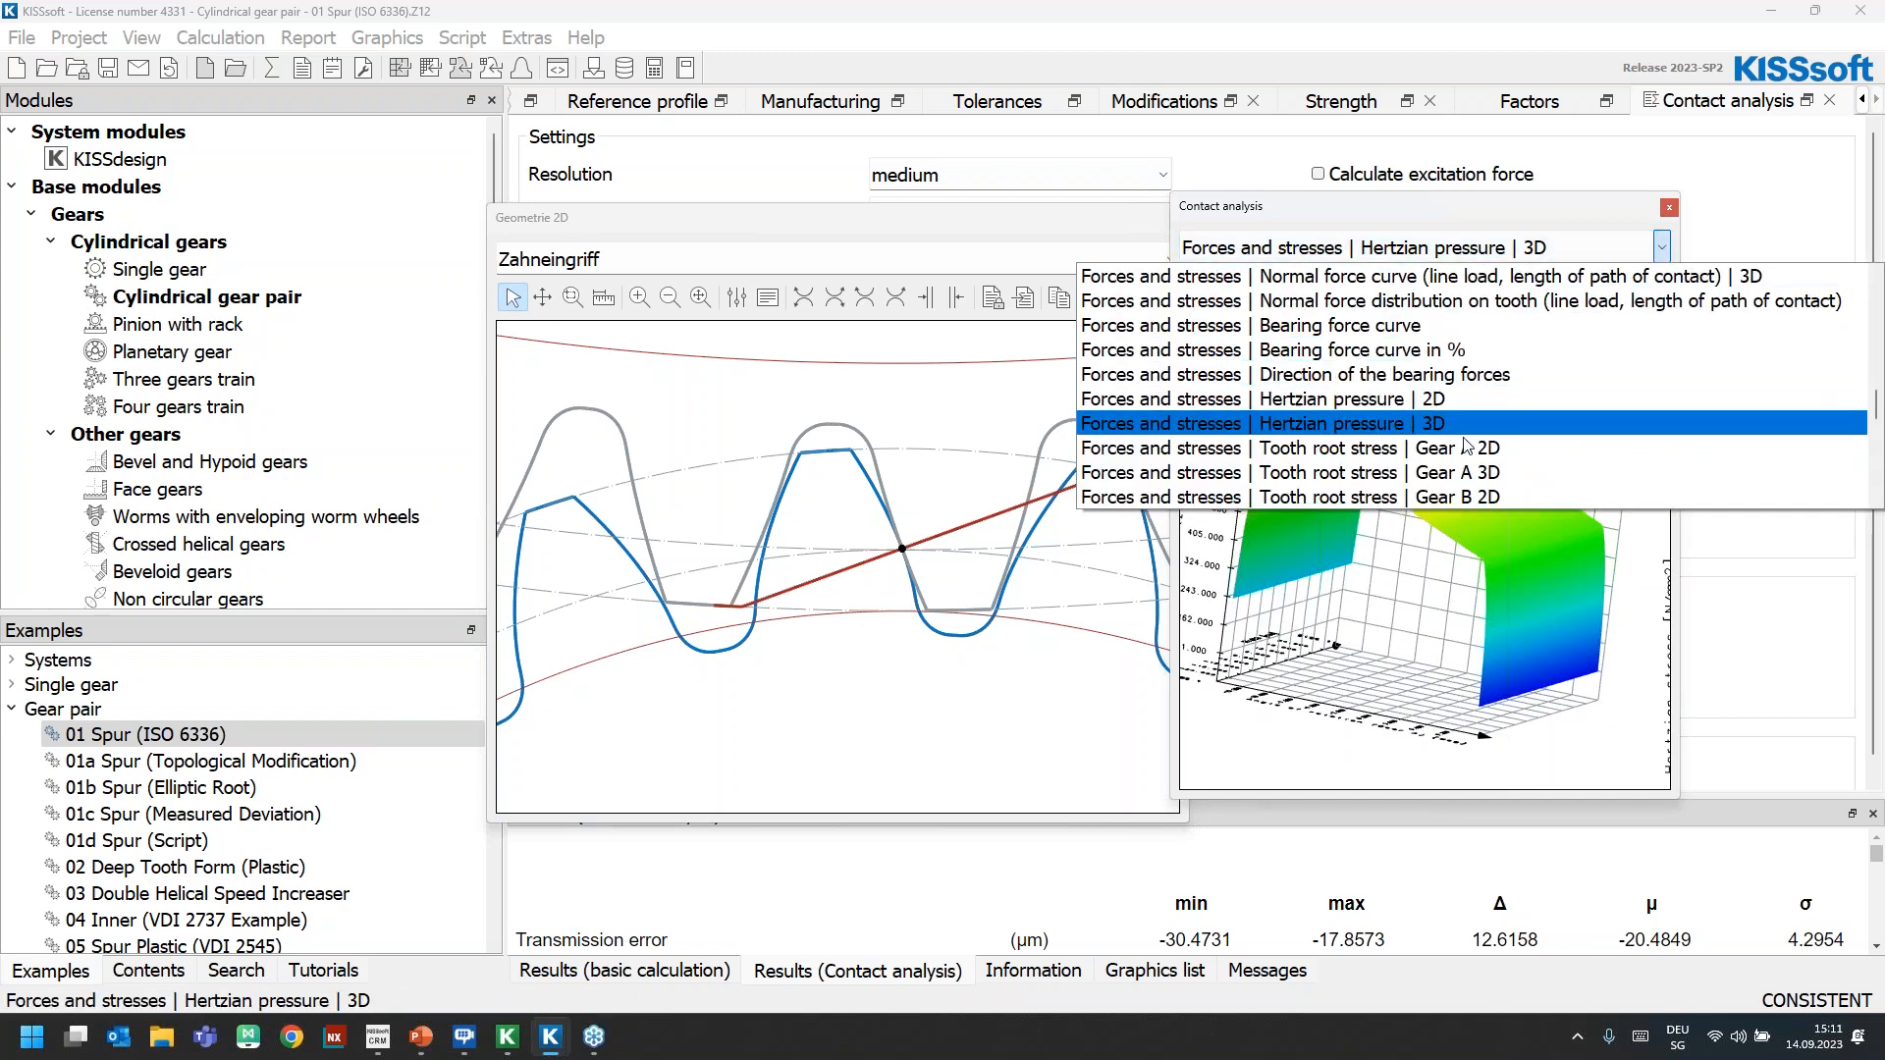
left_click(1499, 473)
mouse_move(1515, 539)
left_mouse_down()
mouse_move(1435, 598)
mouse_move(1558, 599)
mouse_move(1525, 626)
mouse_move(1528, 543)
left_mouse_up()
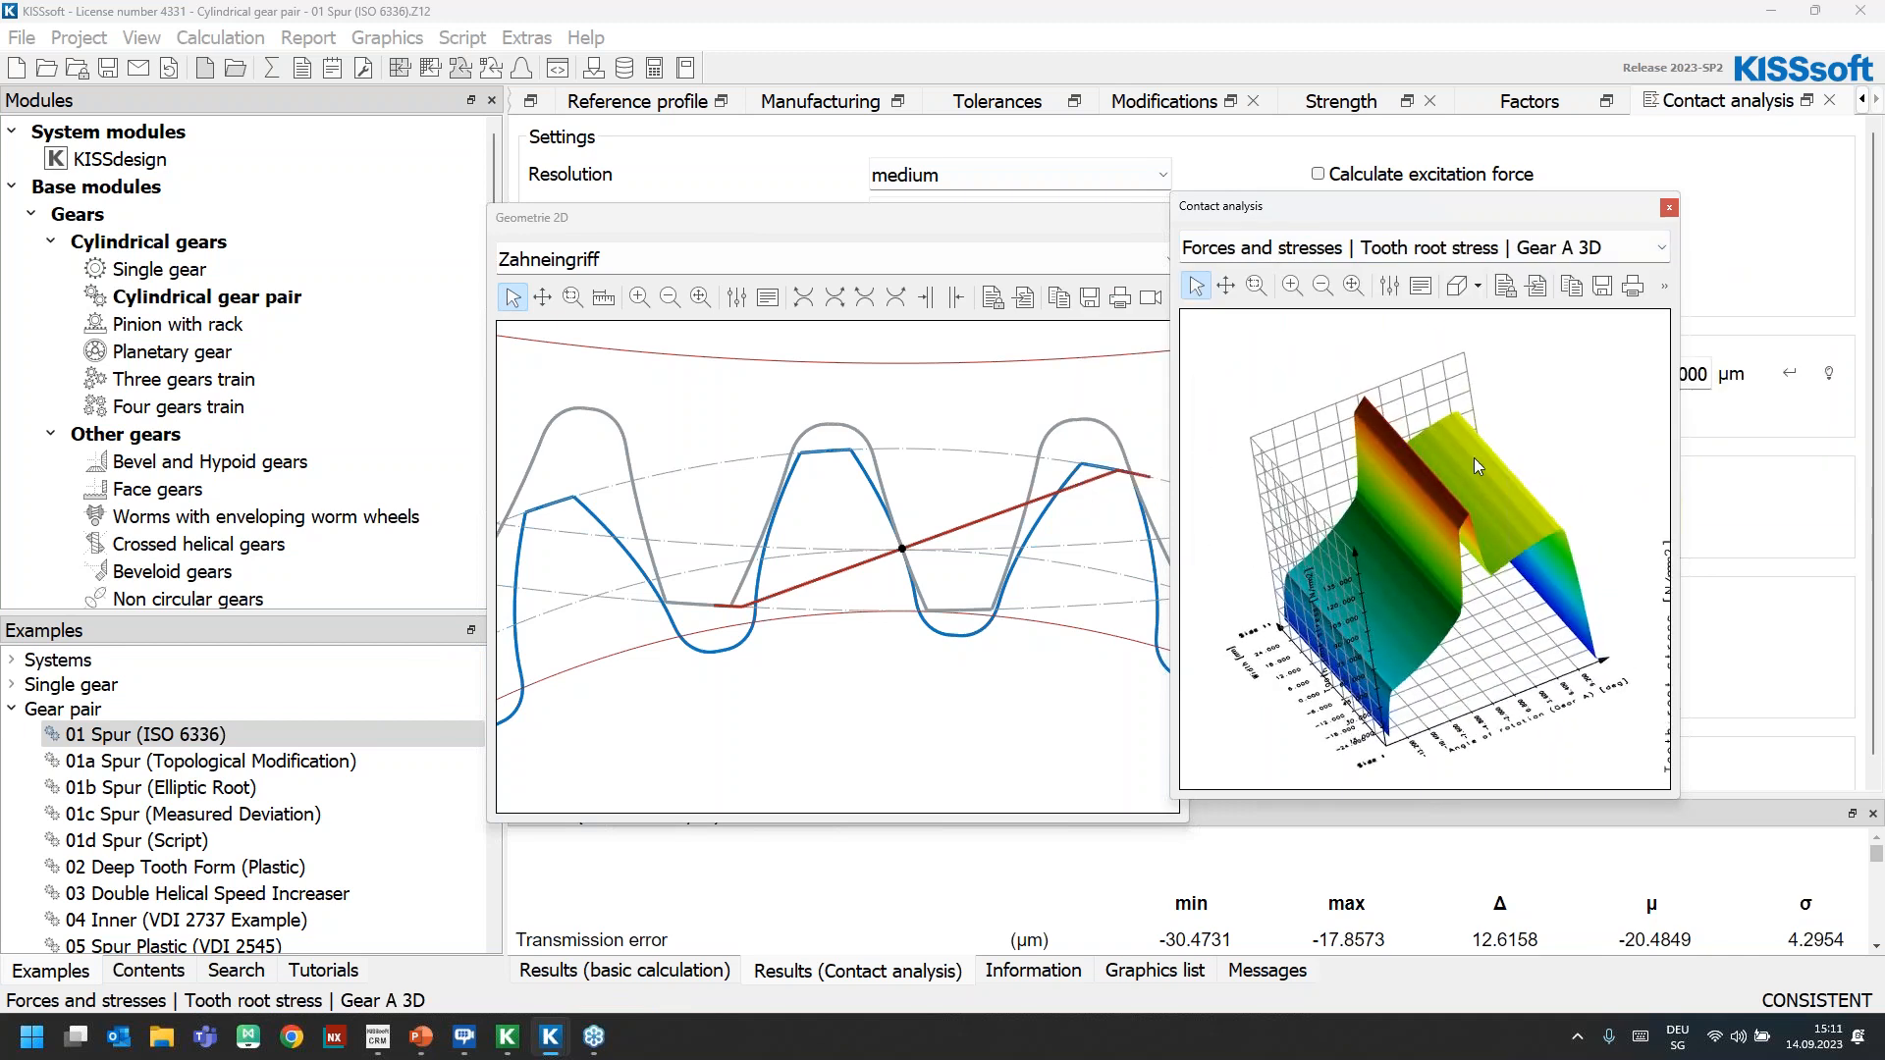
left_click_drag(1474, 458, 1400, 460)
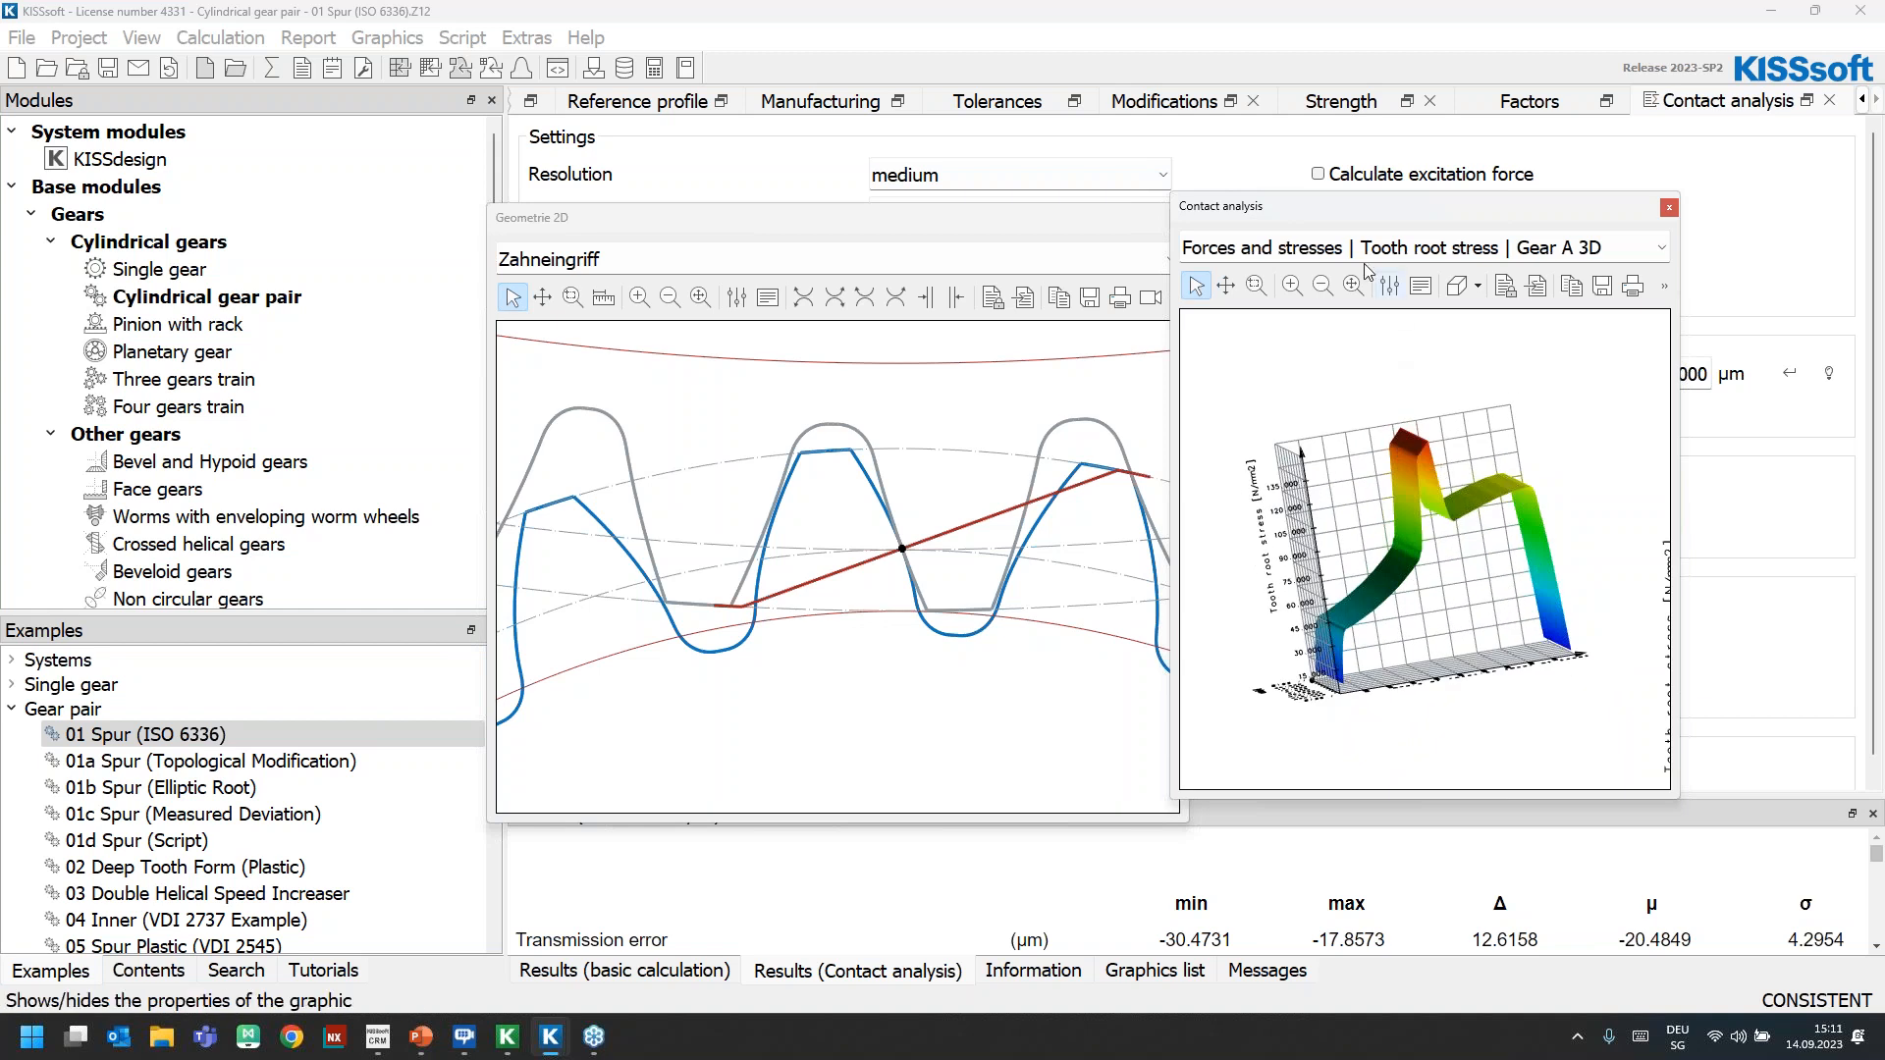
Display the stress distribution on the tooth for Gear A in the contact analysis graph
left_click(1325, 252)
scroll(1354, 393, "down", 10)
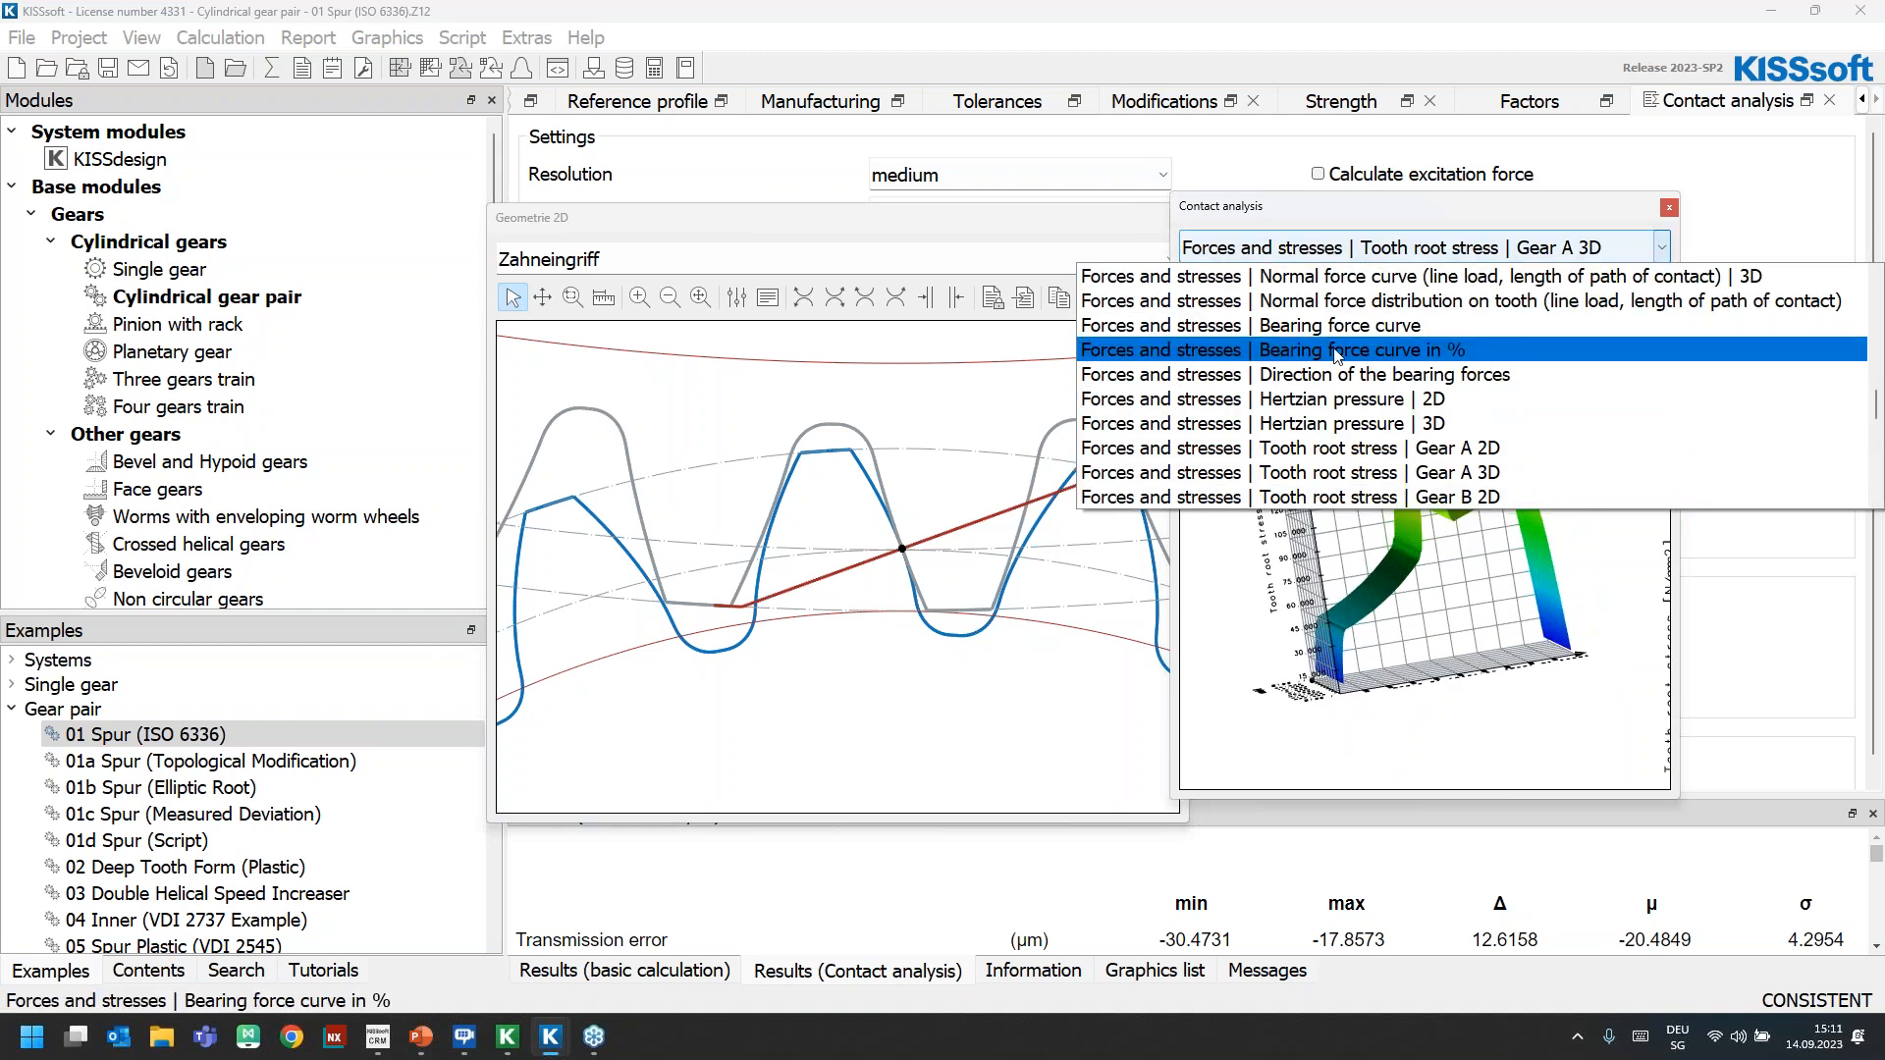
scroll(1355, 394, "up", 3)
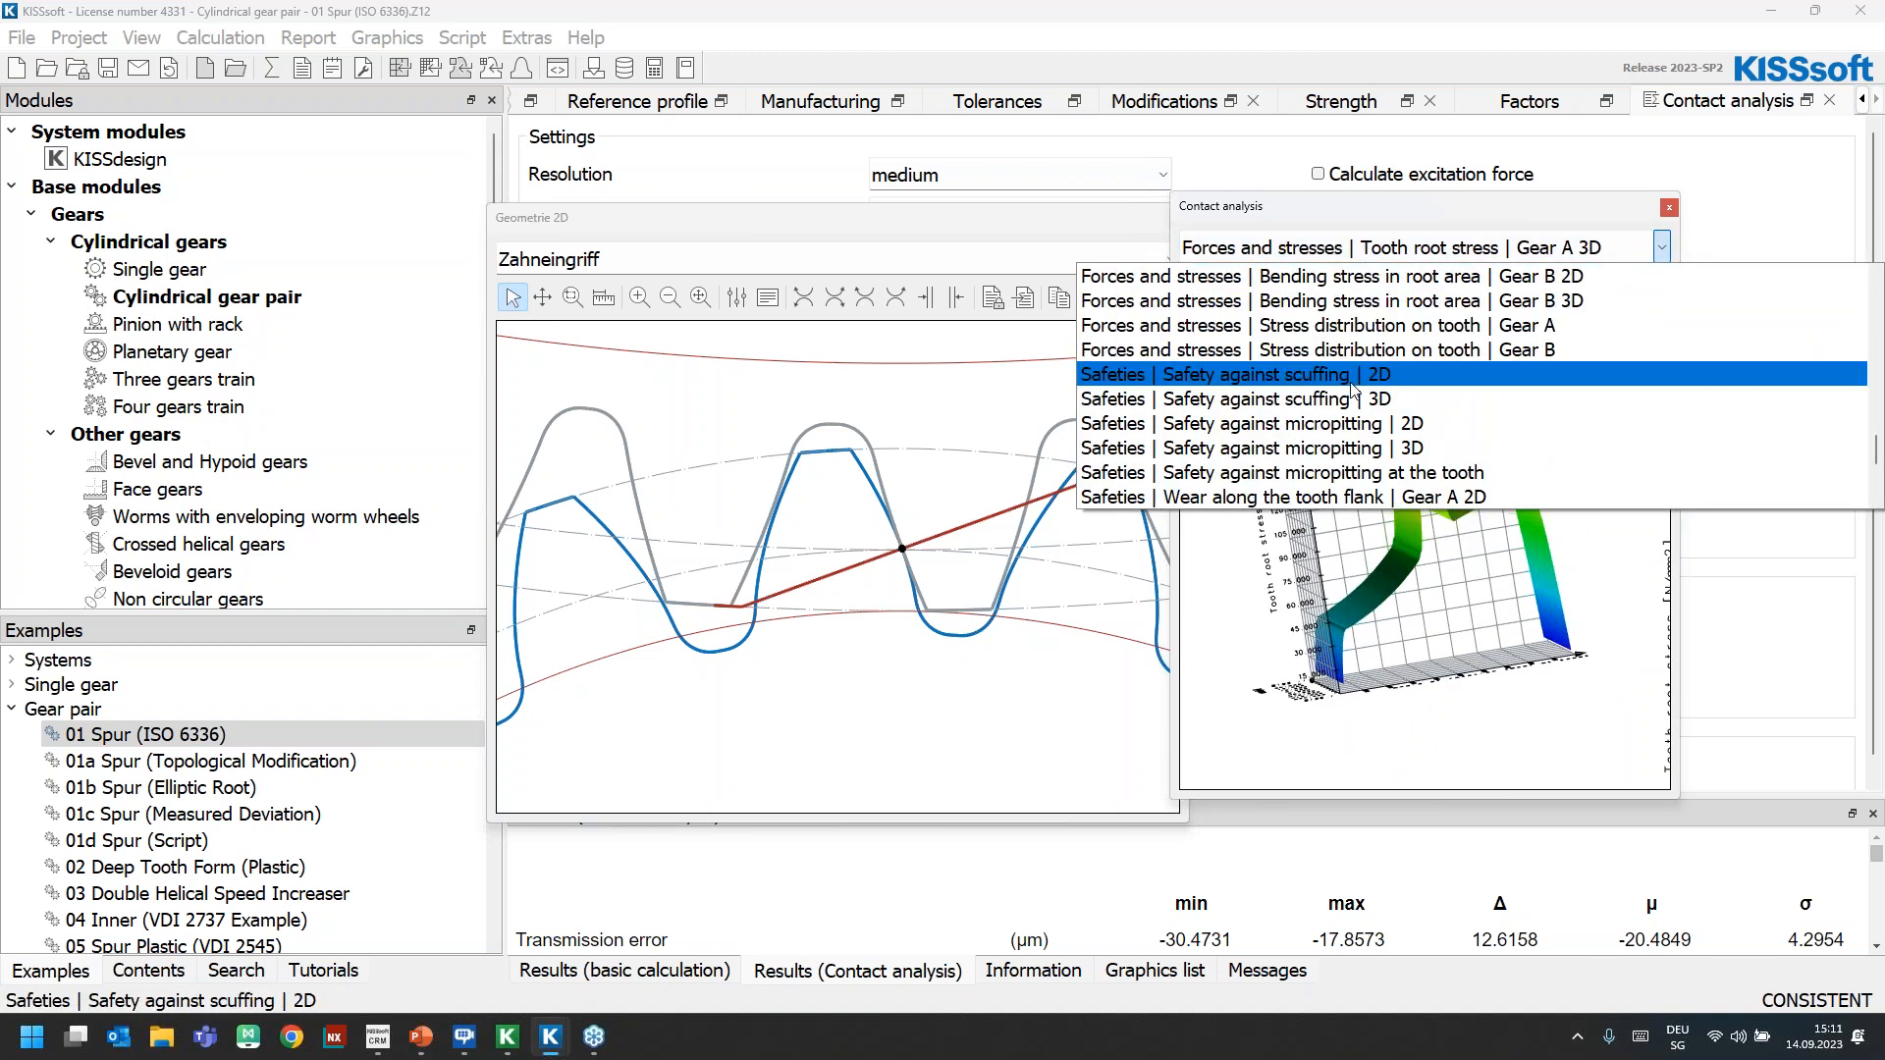
left_click(1519, 326)
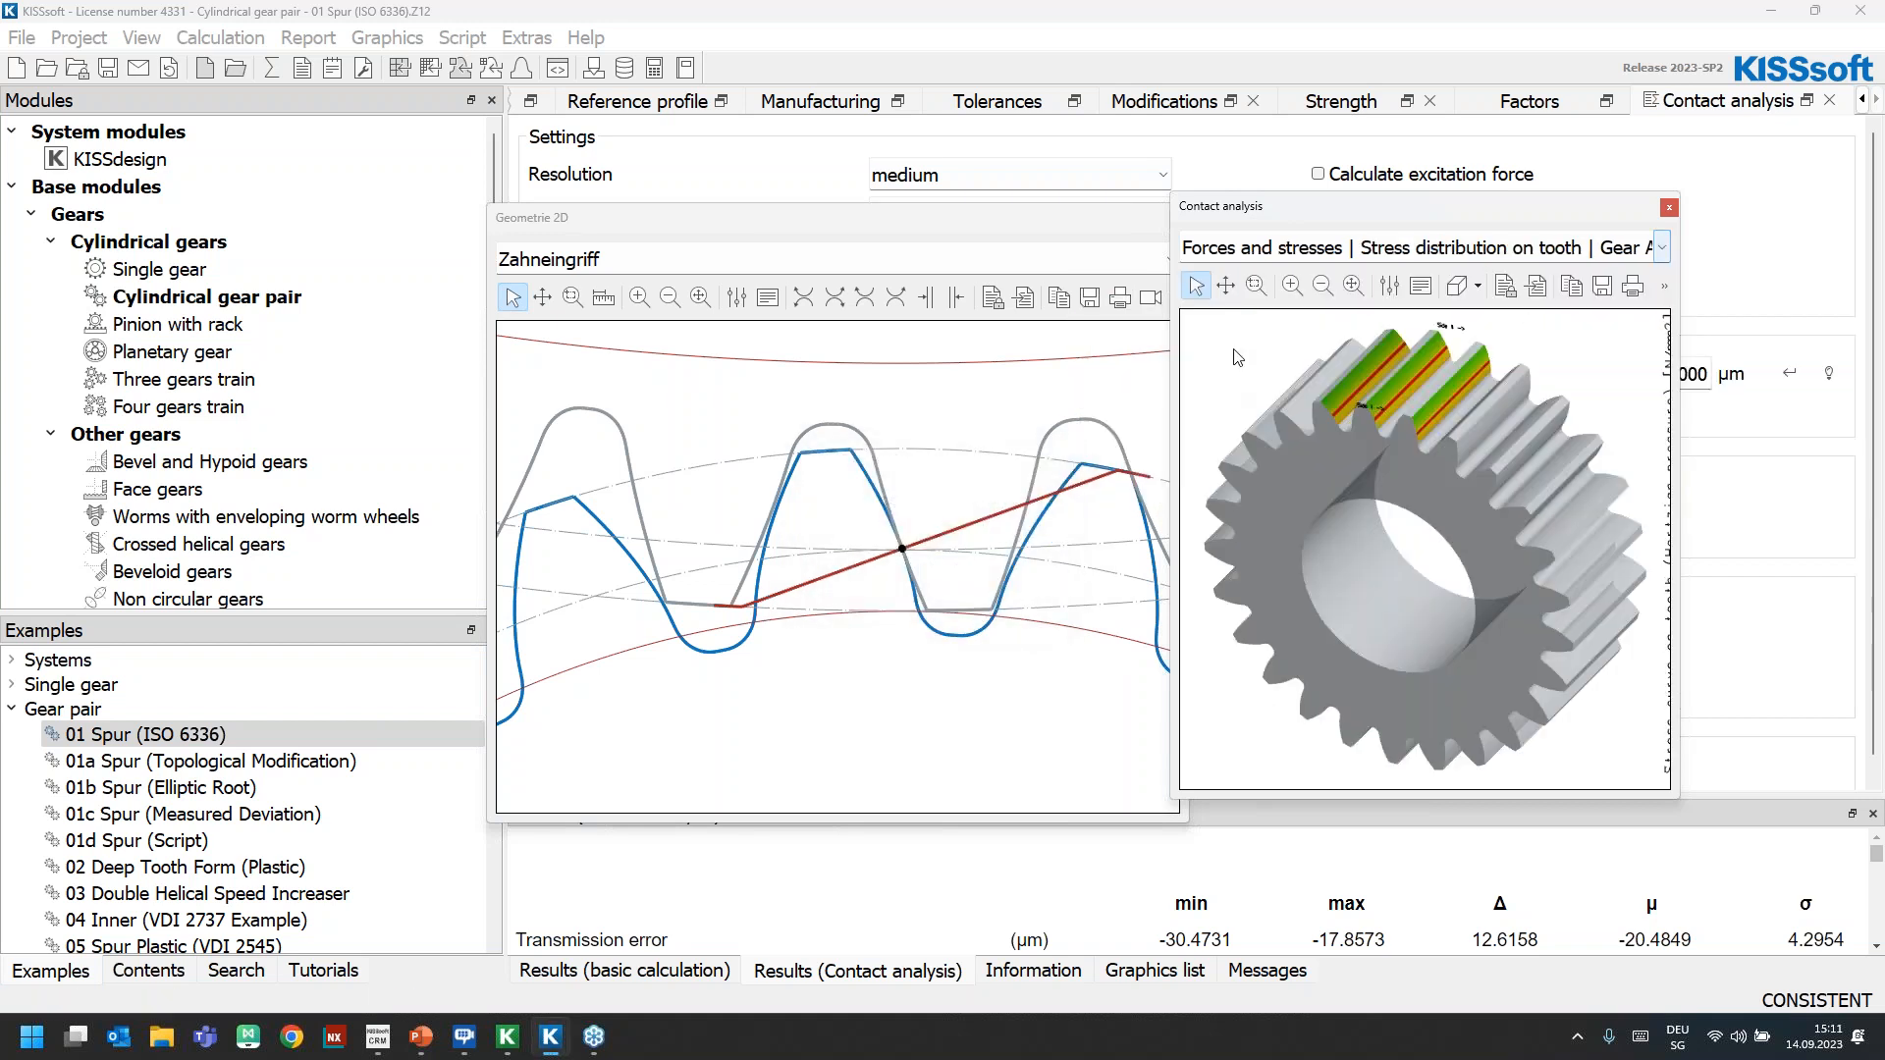
Enlarge the contact analysis graph window to examine the stressed teeth of Gear A, and close the graph
left_click_drag(1262, 206, 1272, 22)
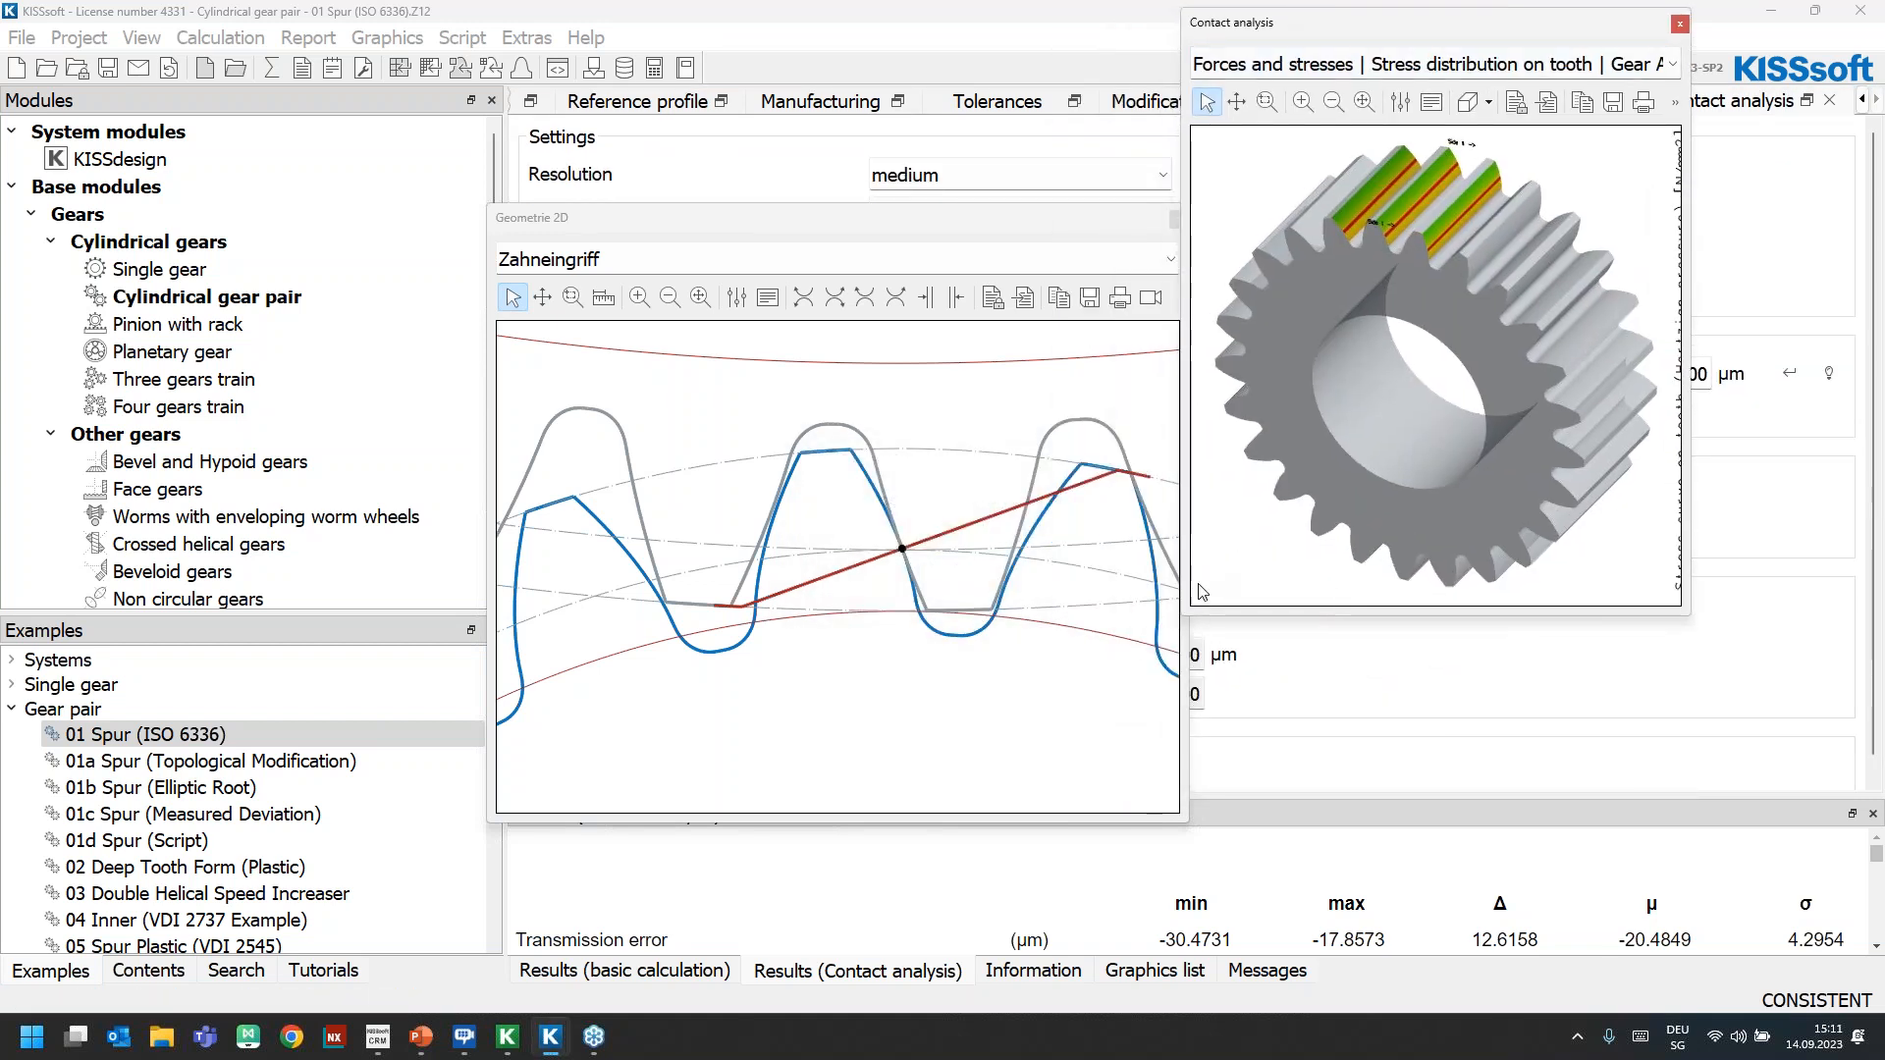
left_click_drag(1181, 621, 985, 763)
left_click_drag(1406, 403, 1391, 220)
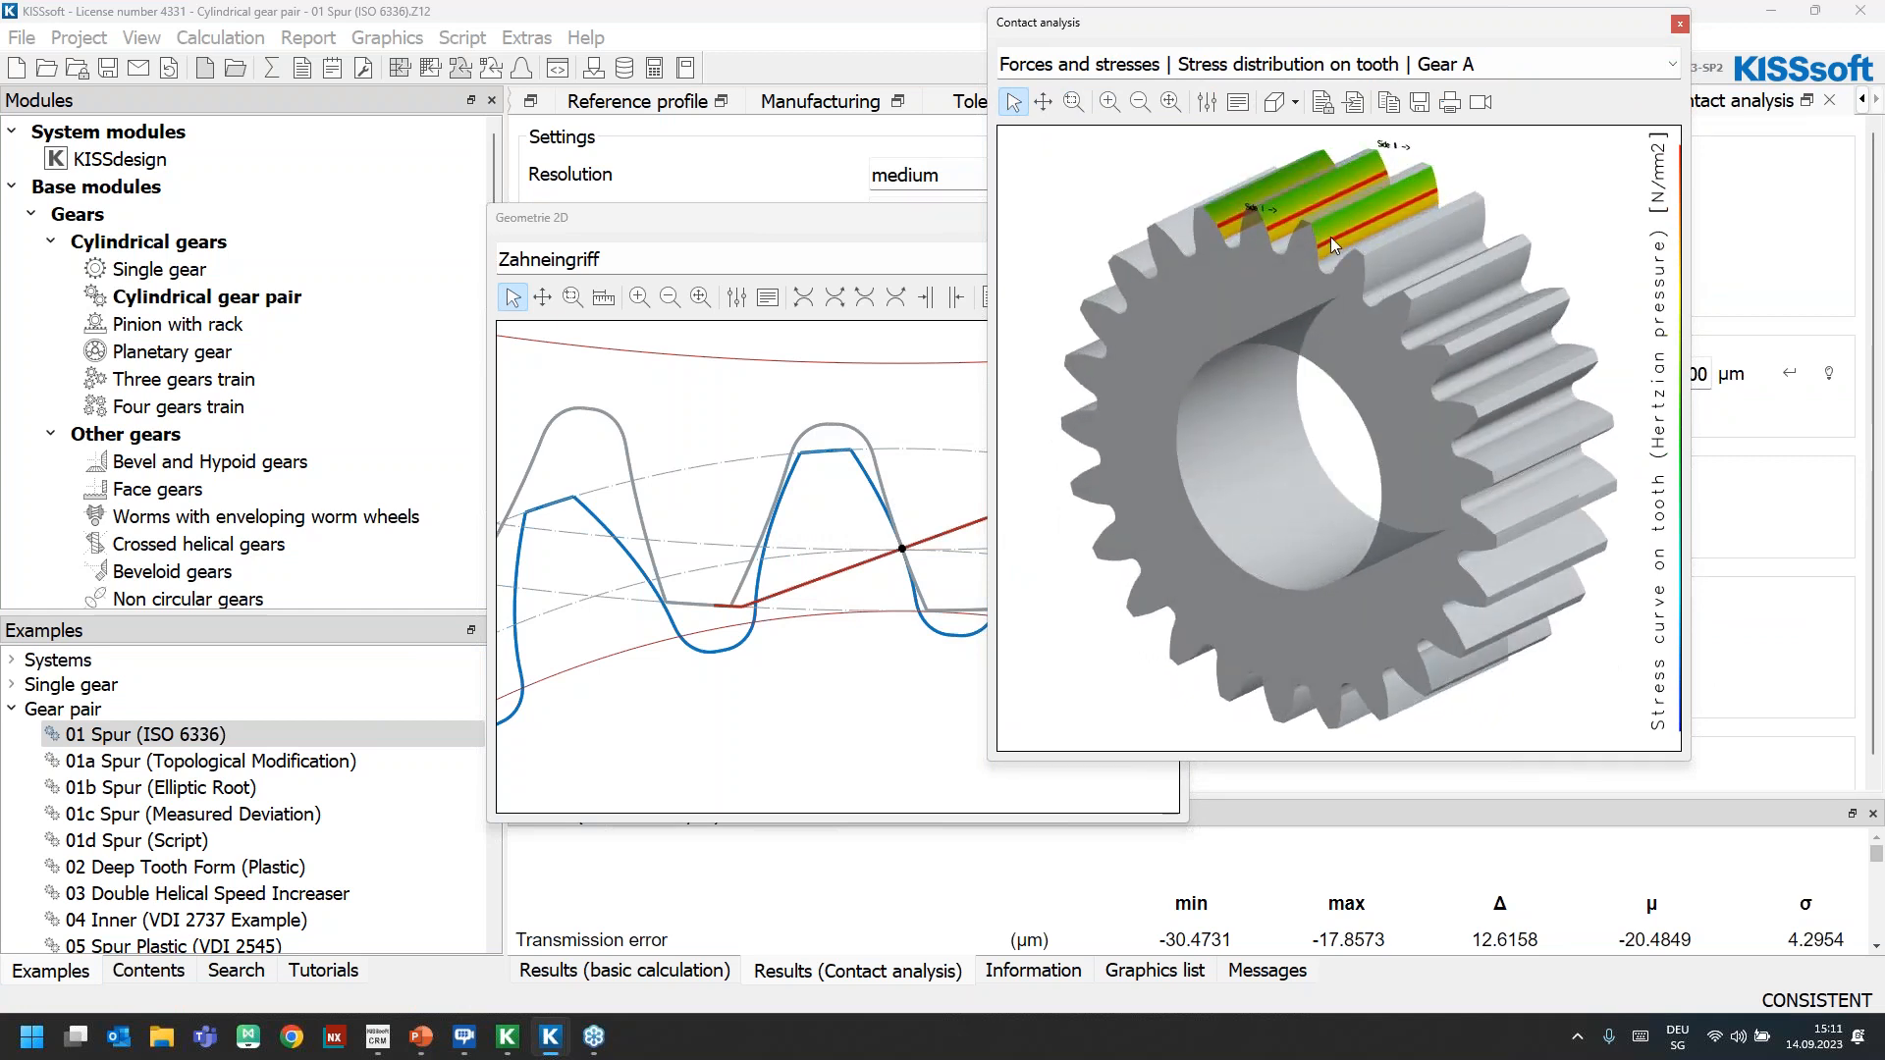
left_click(1679, 26)
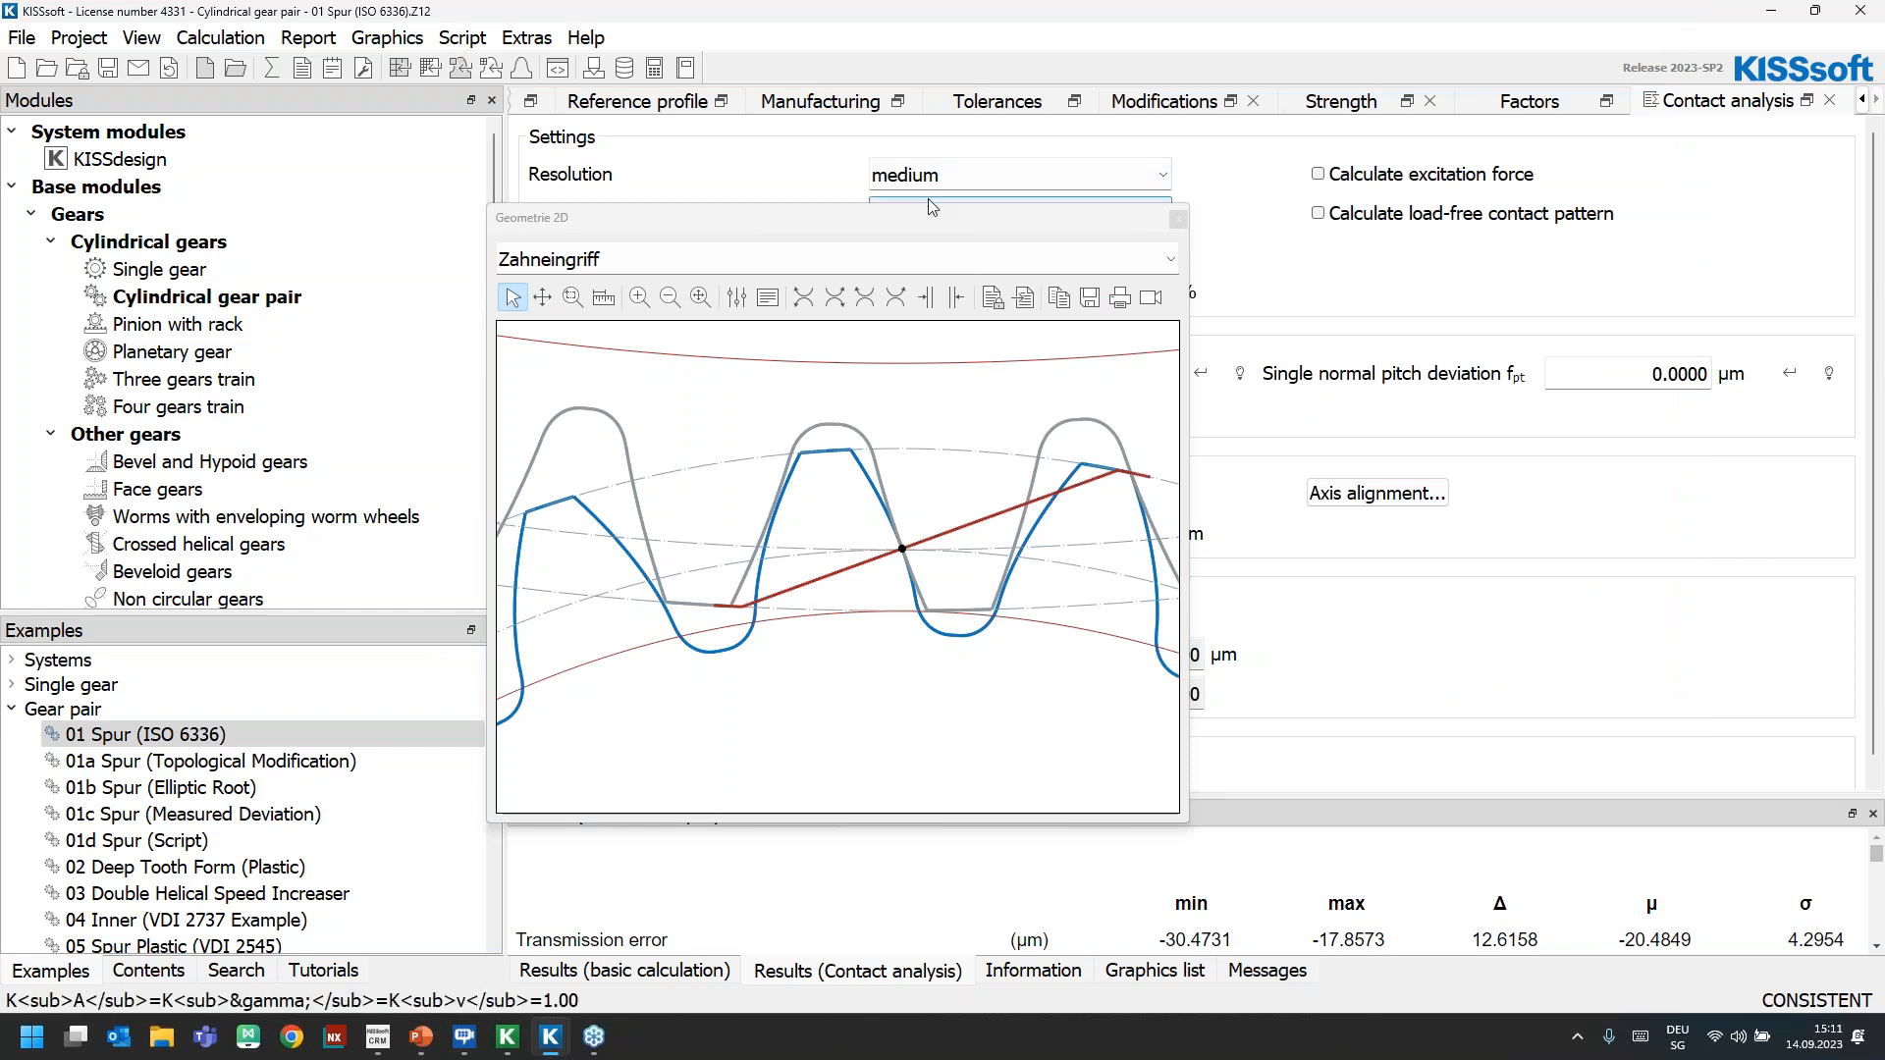
Switch to the PowerPoint slide show and advance to the slide comparing the ISO 6336 Annex E face load factor with LTCA
key("alt+Tab")
key("alt+Tab")
key("alt+Tab")
key("alt+Tab")
key("alt+Tab")
key("alt+Tab")
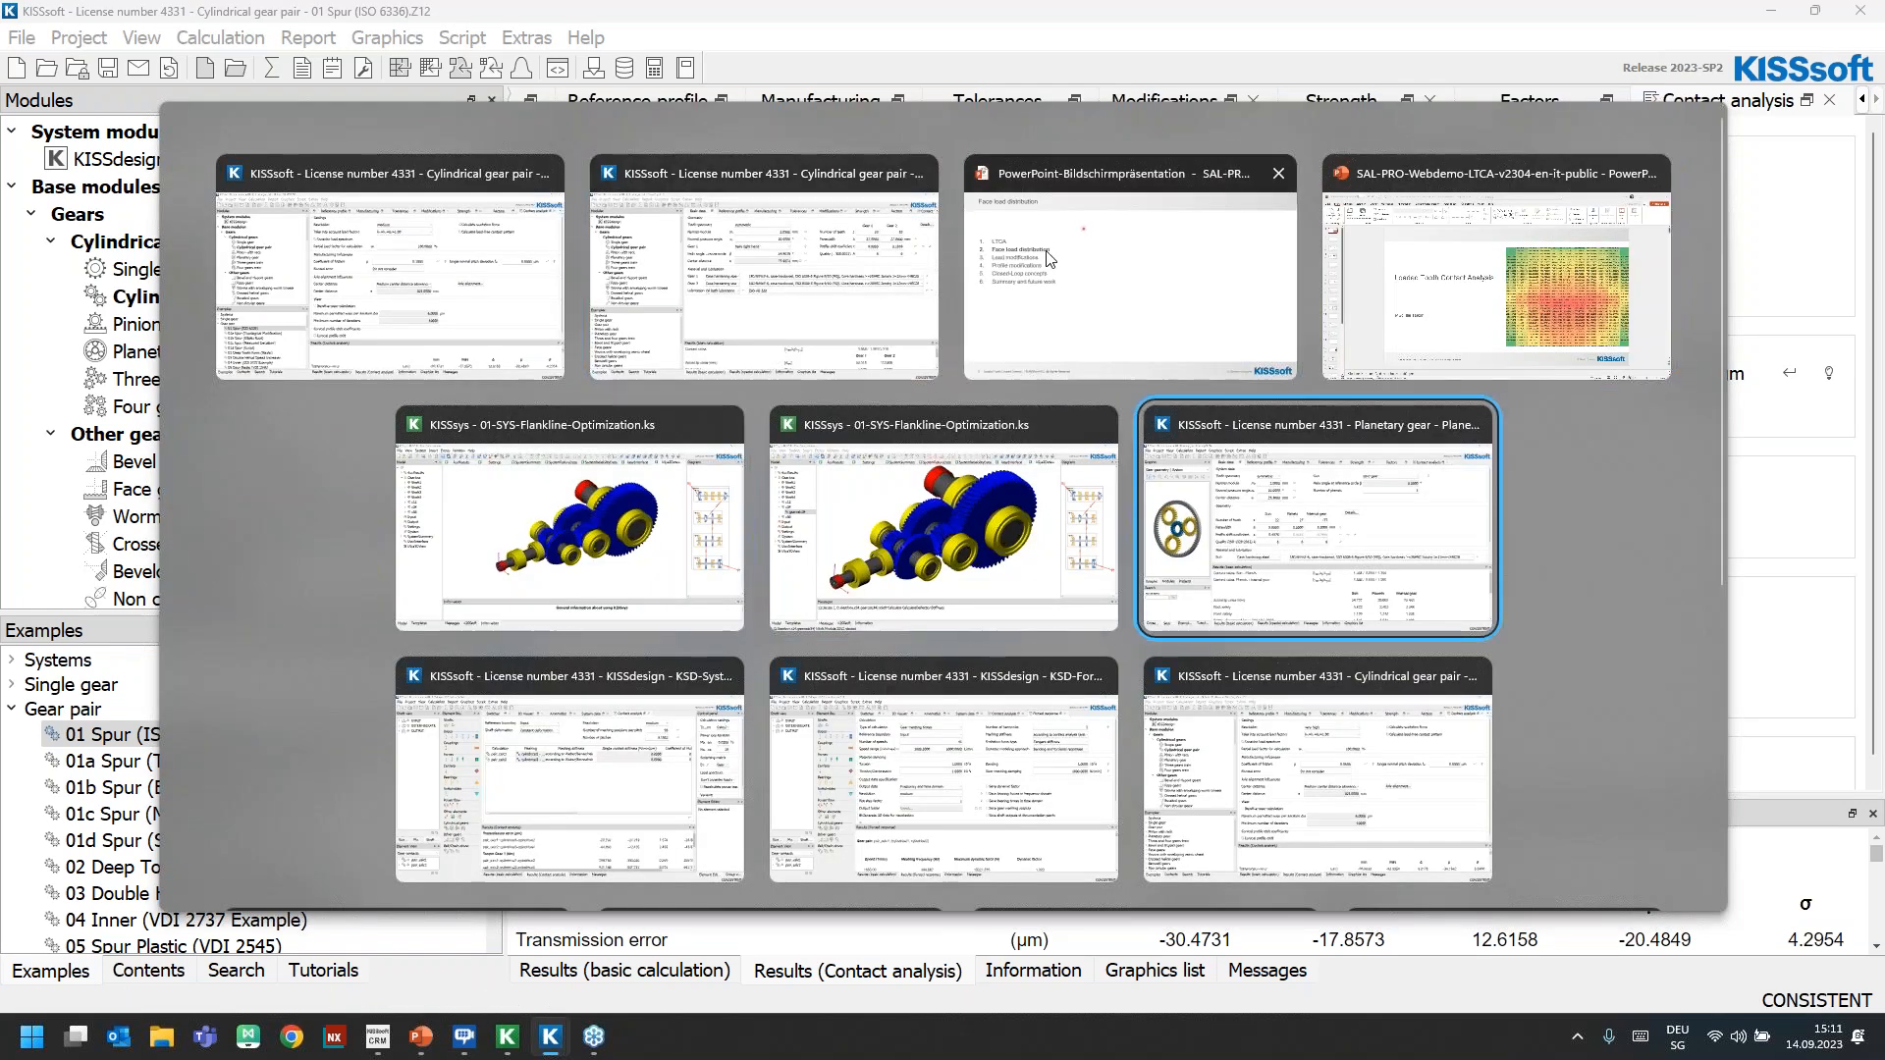
left_click(1041, 250)
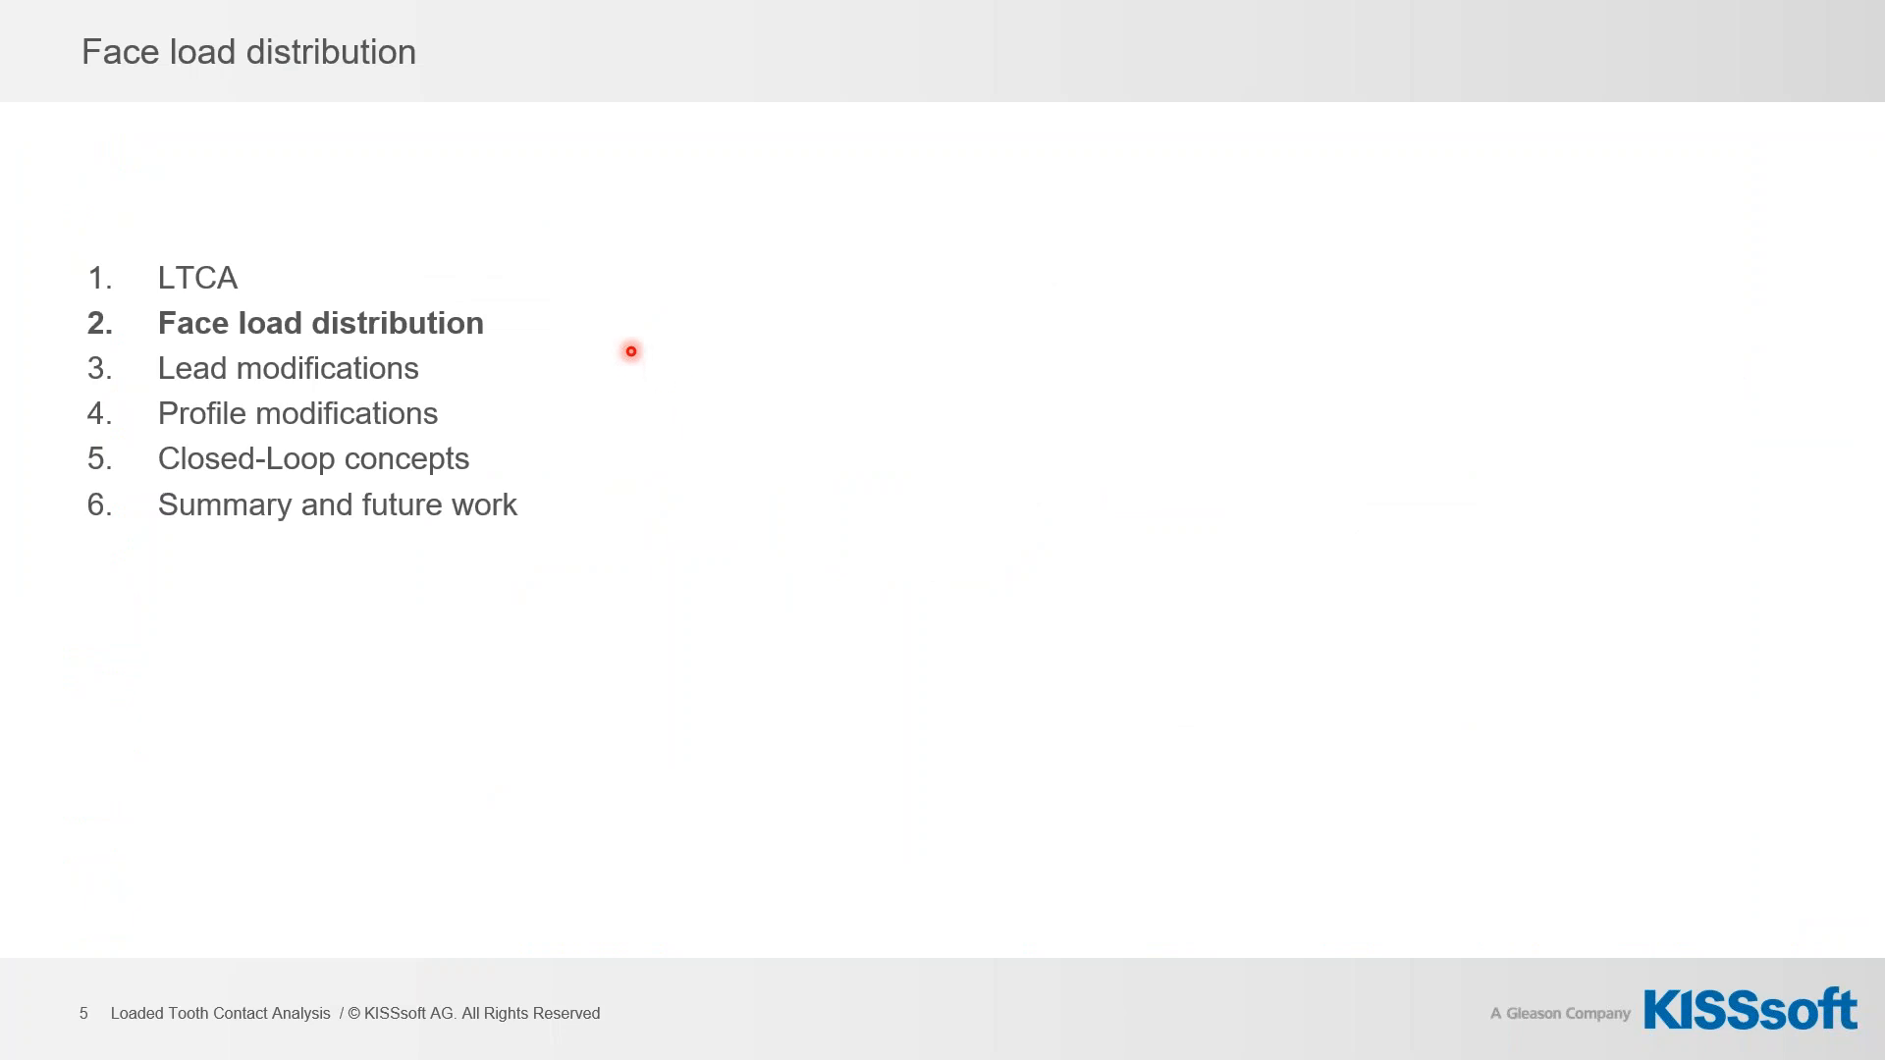
key("Right")
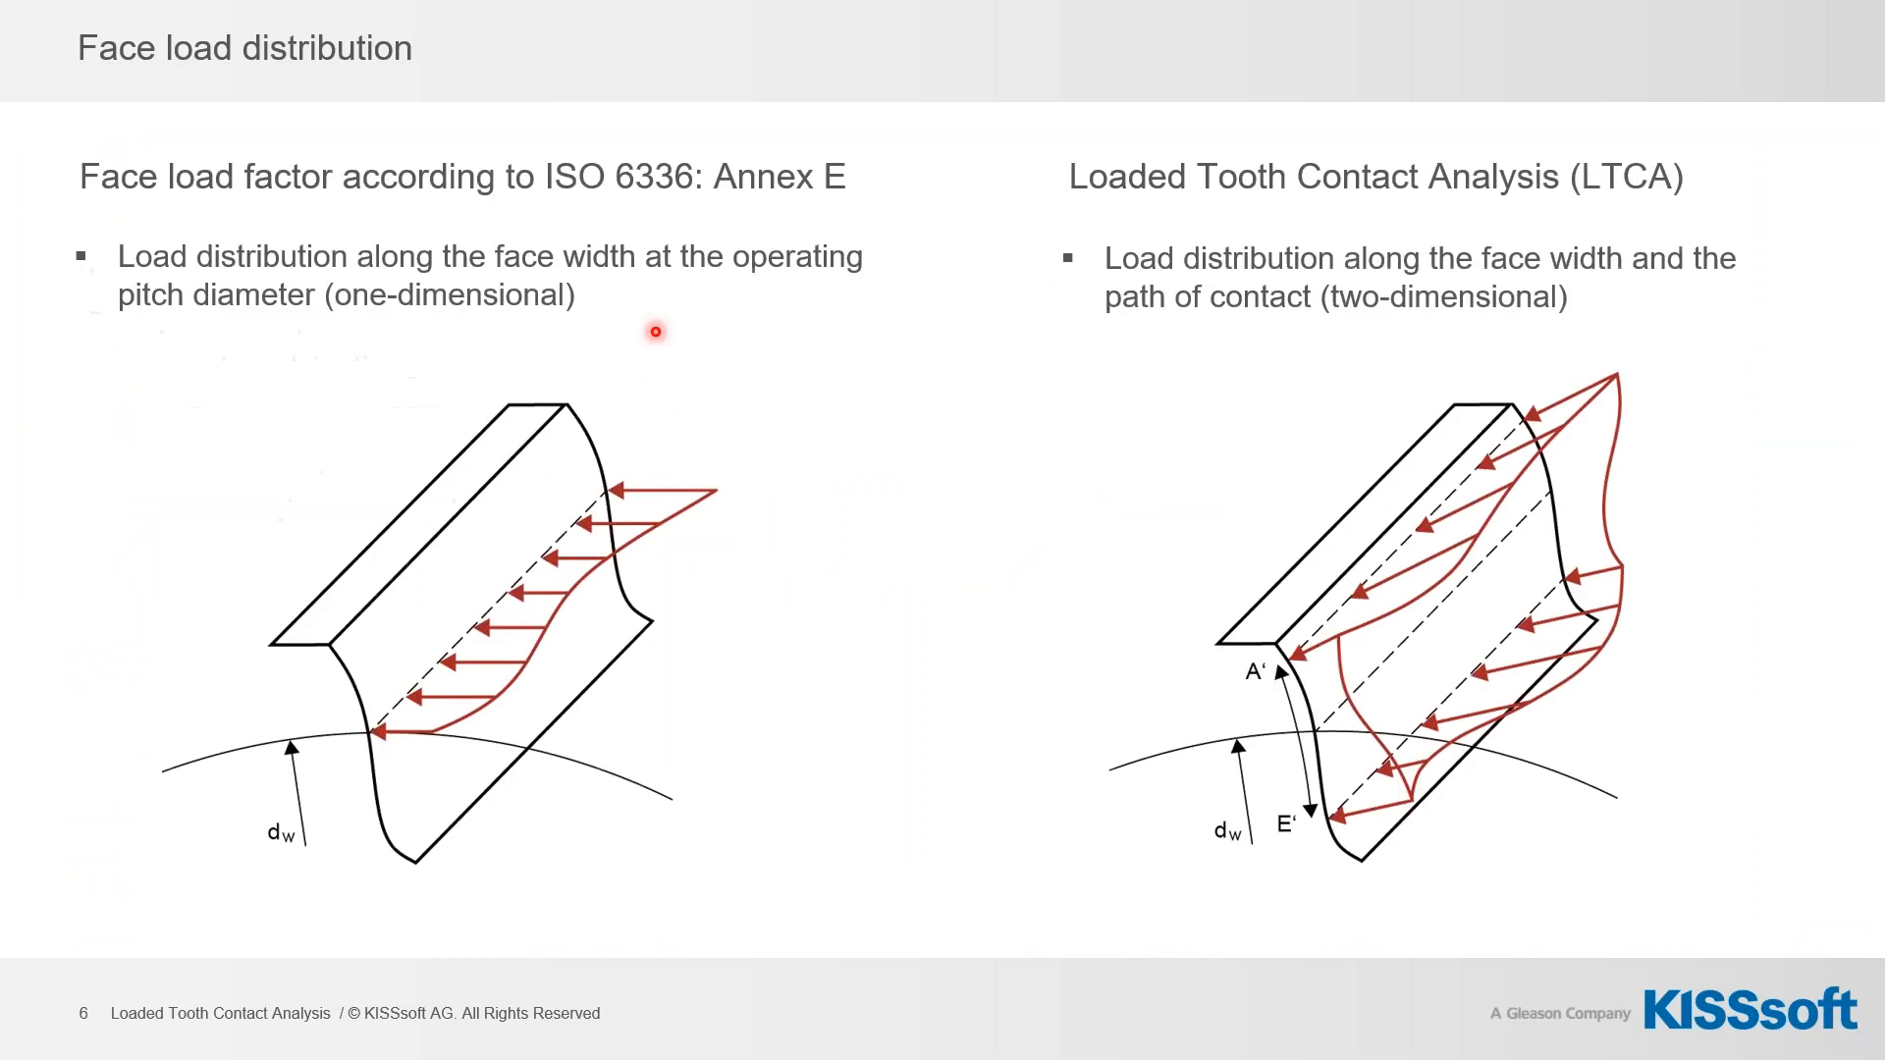
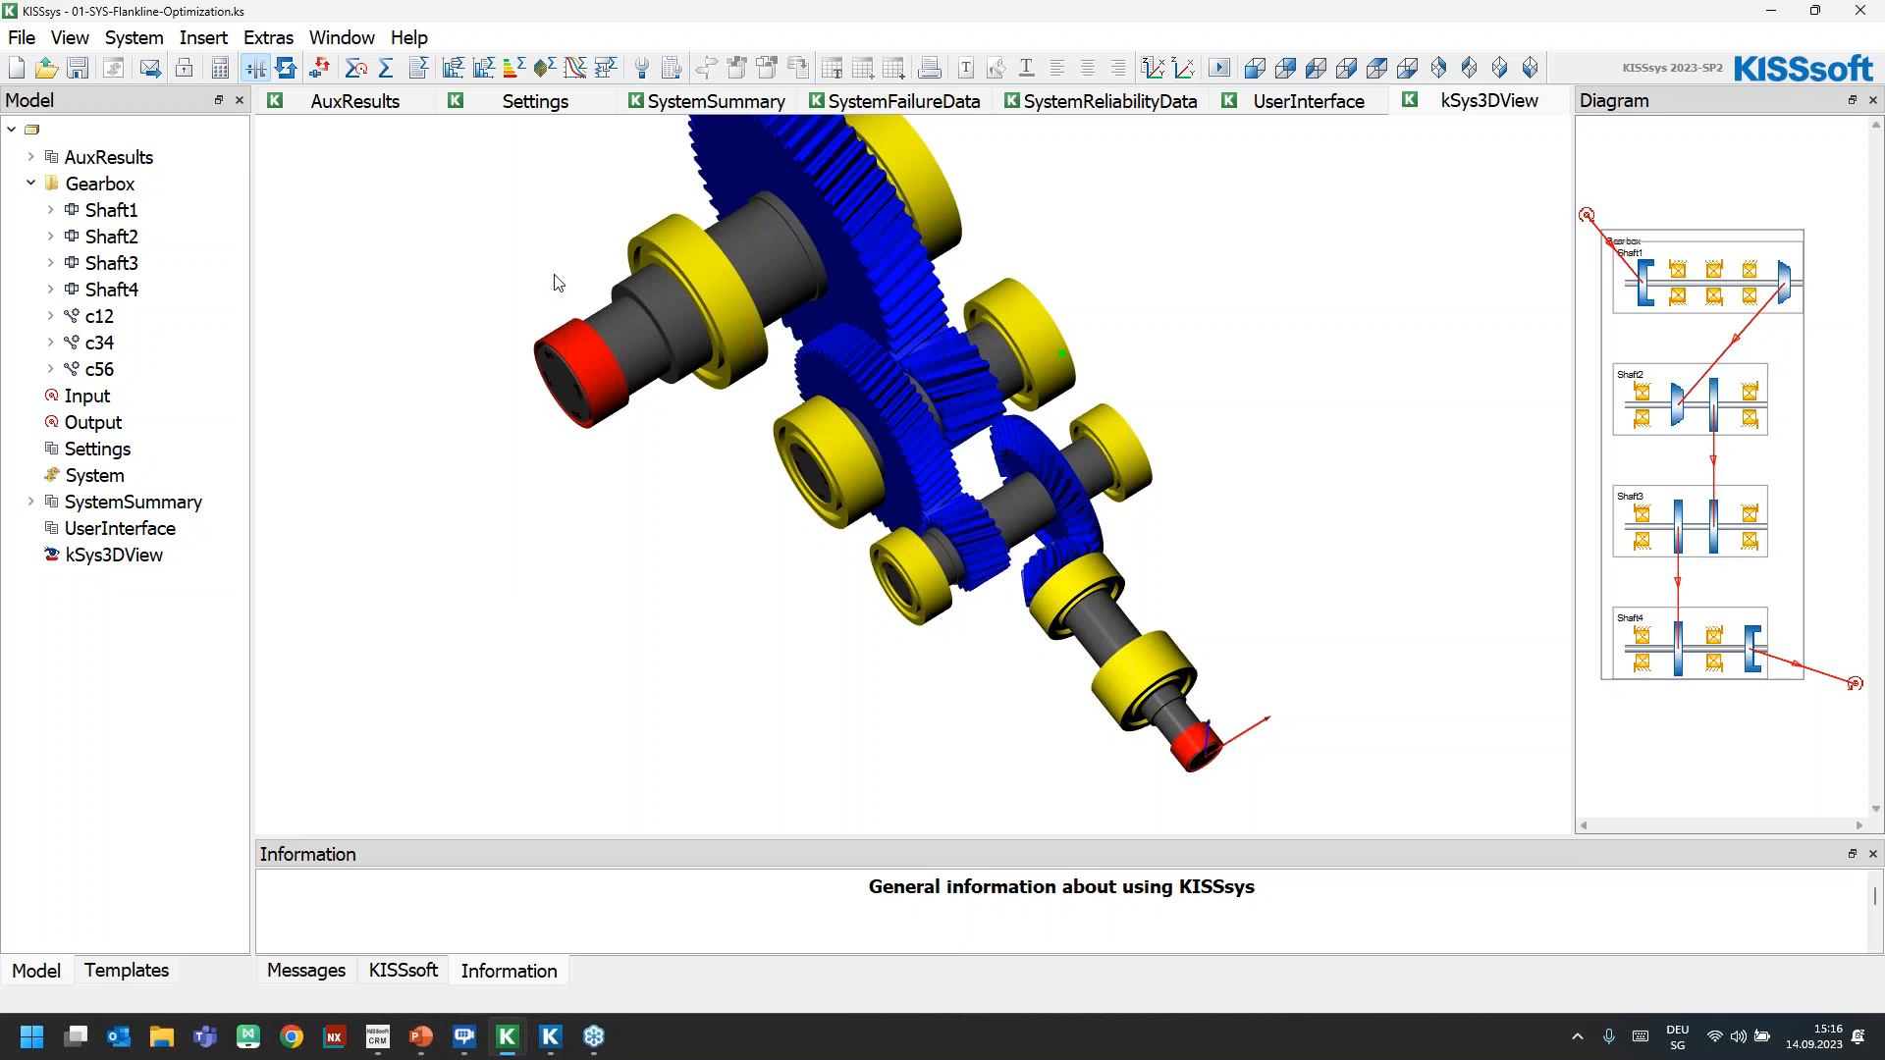
Open the Shaft2 shaft calculation from the gearbox model and run it, acknowledging the bearing messages
left_click(116, 237)
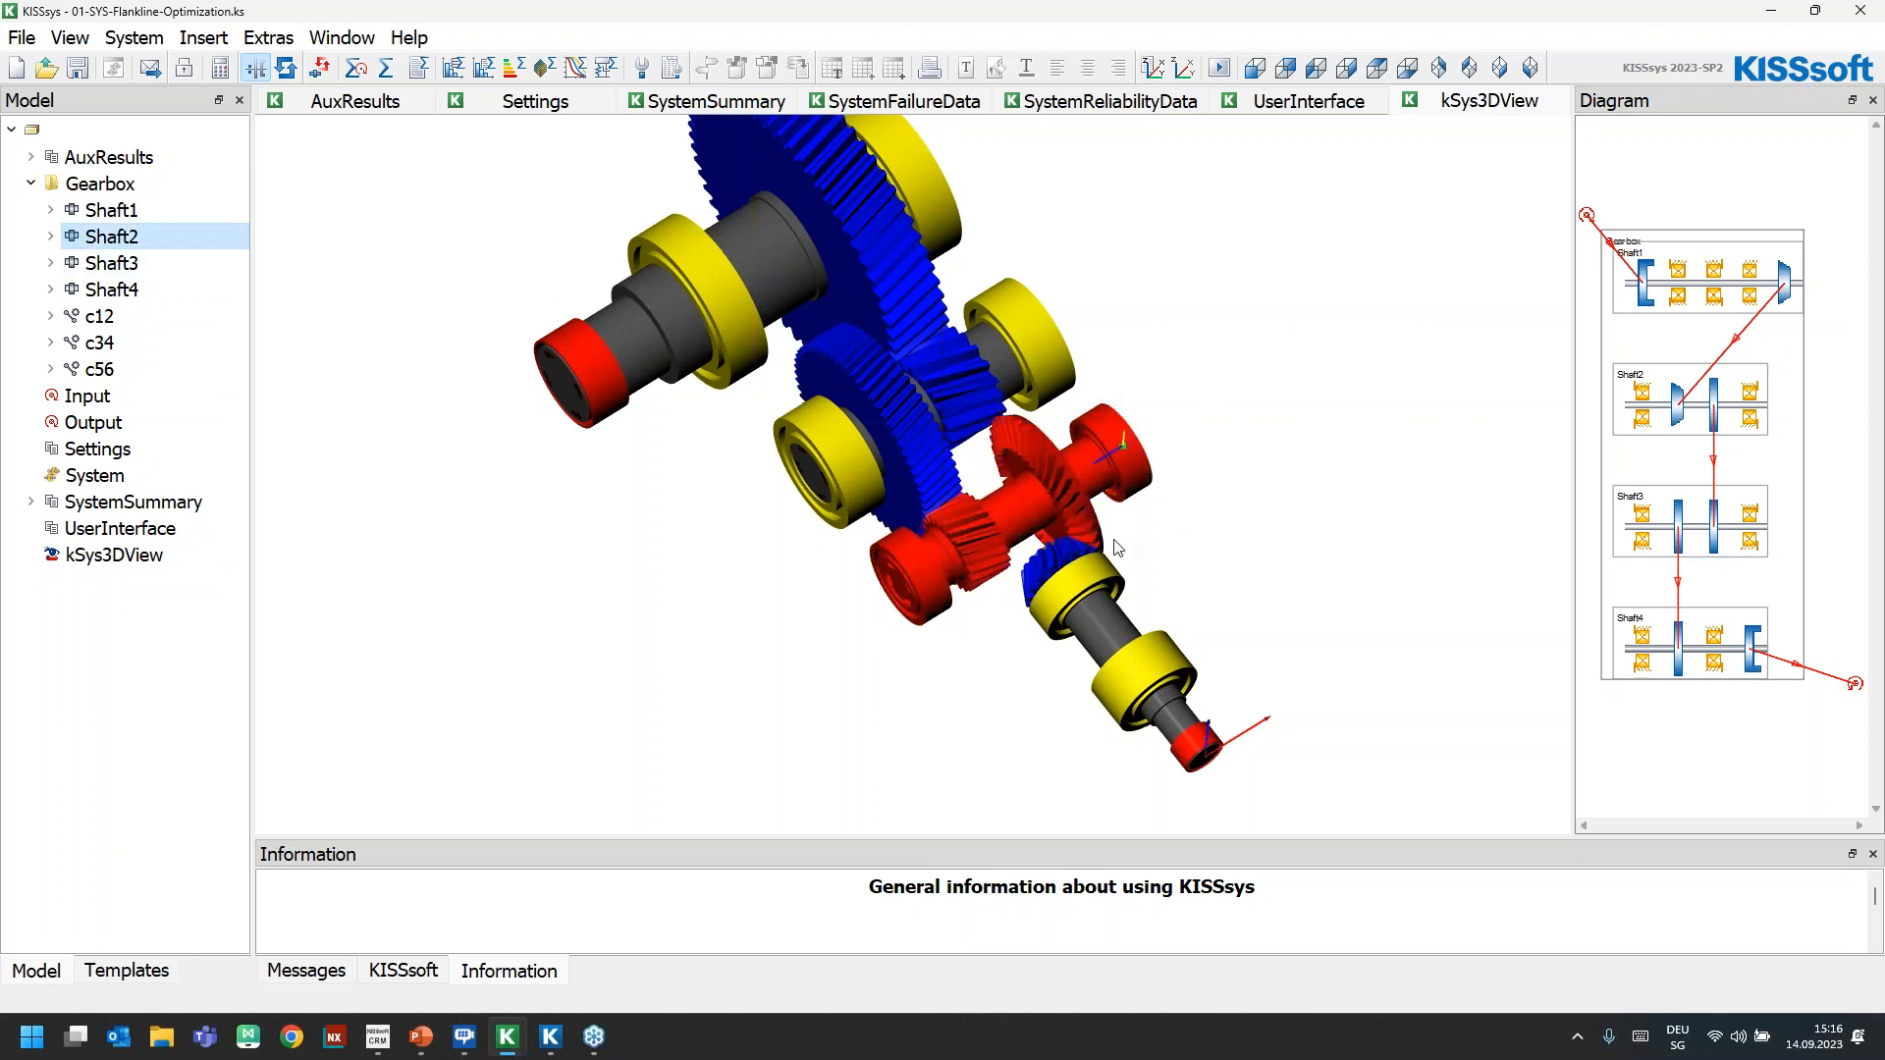
left_click(50, 237)
left_click(145, 317)
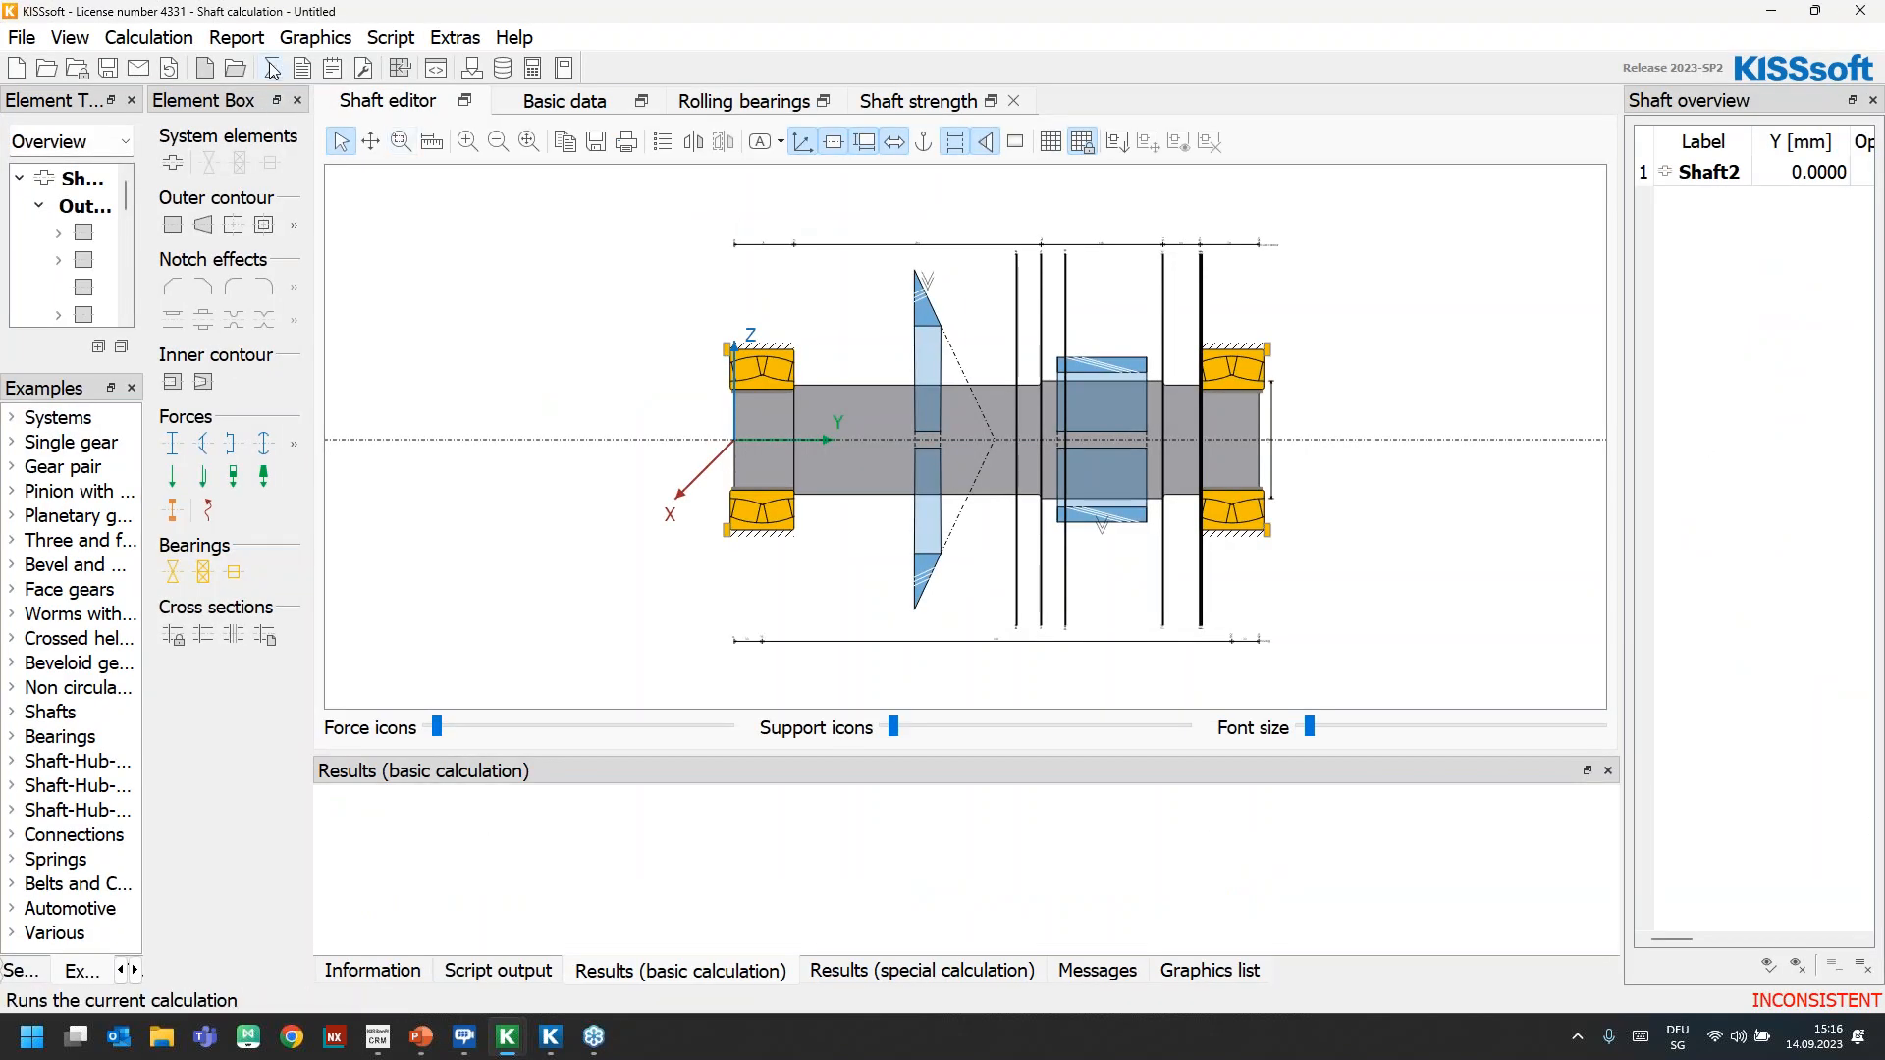
left_click(272, 68)
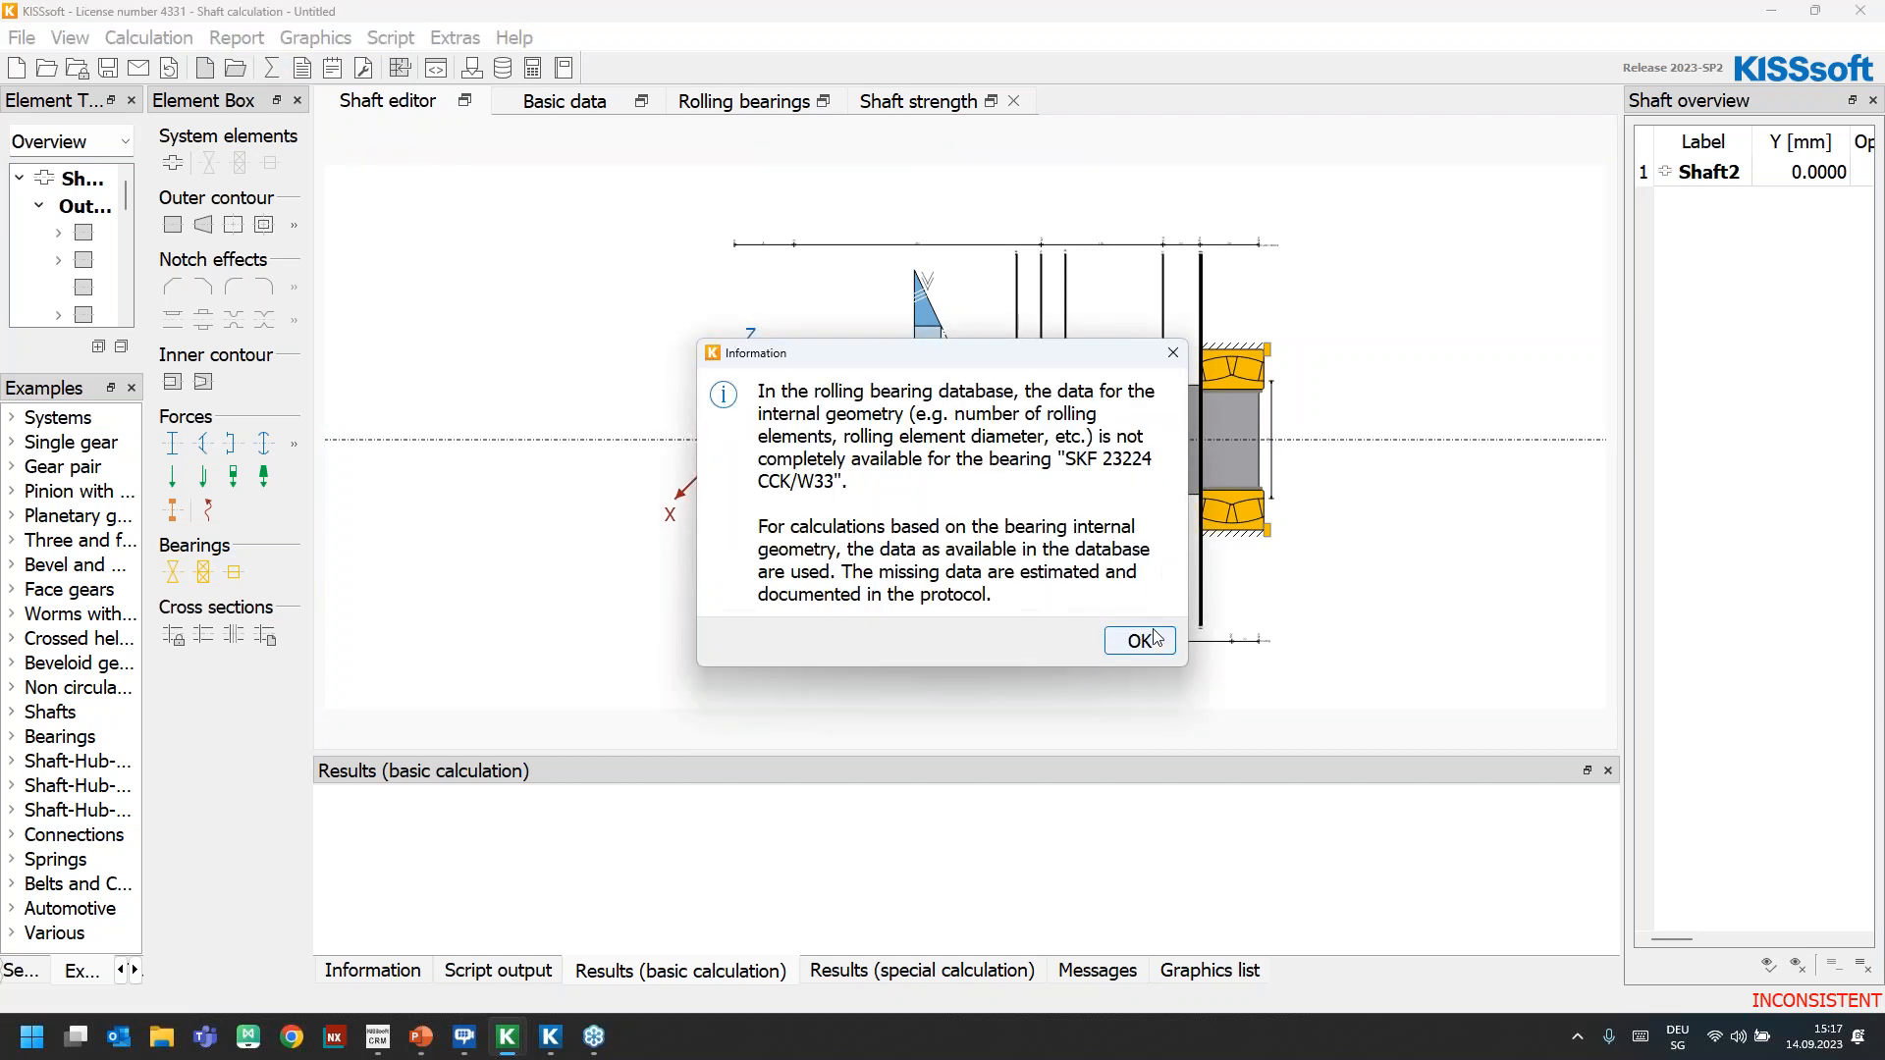
left_click(1142, 640)
key("Return")
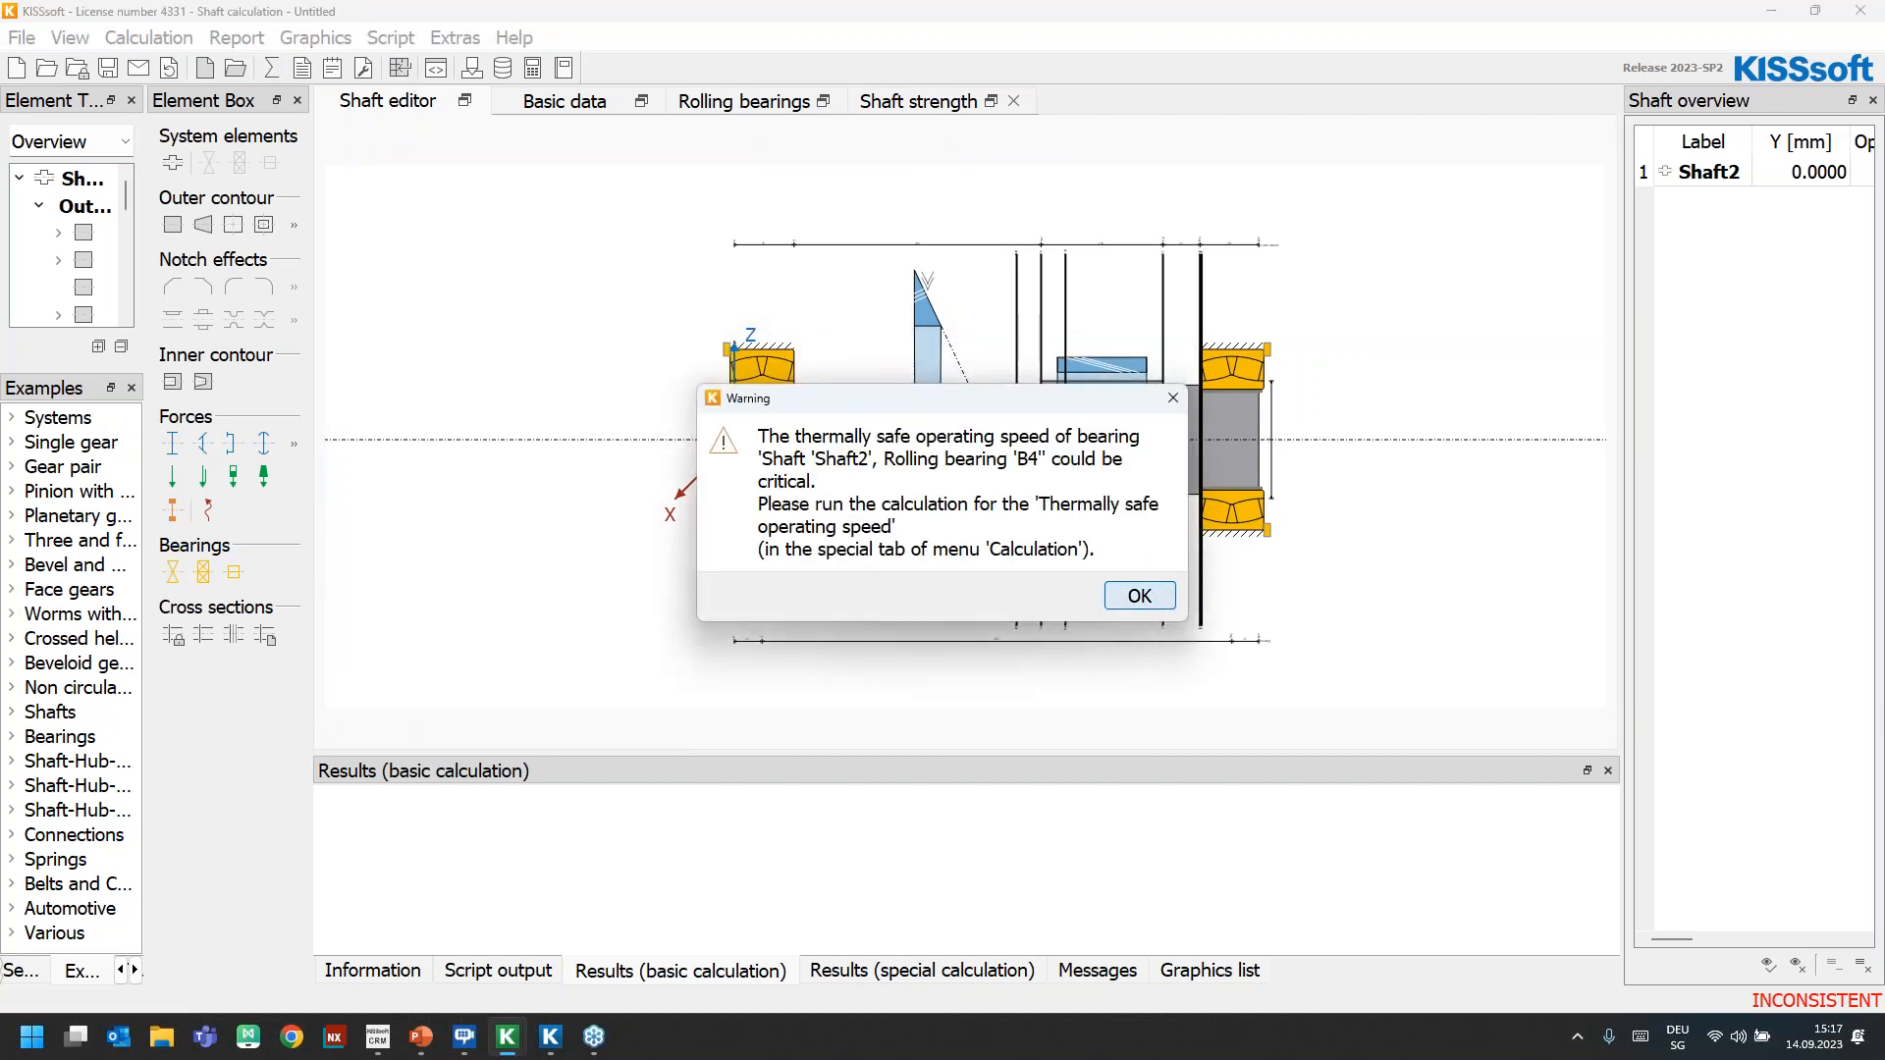
left_click(1139, 596)
Display the deformation graph (diagrams of bending etc.) of Shaft2
left_click(318, 40)
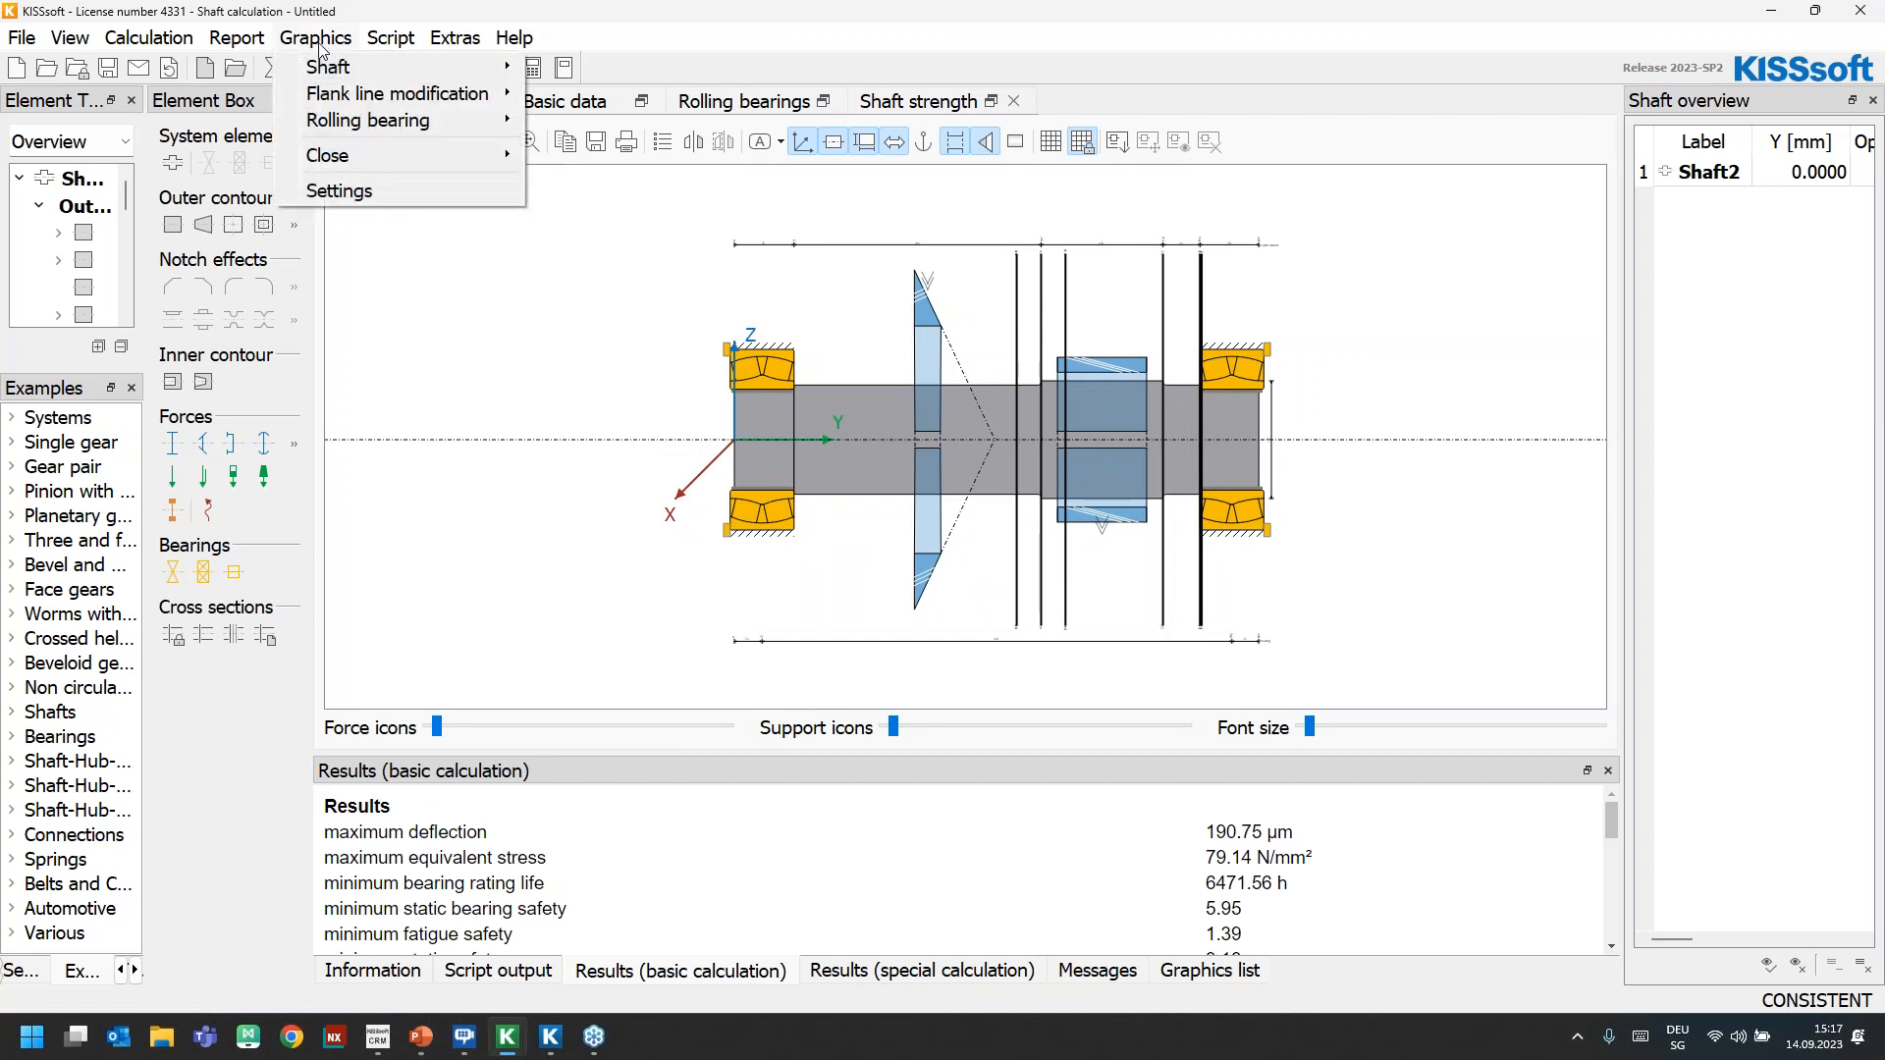
mouse_move(339, 66)
left_click(687, 66)
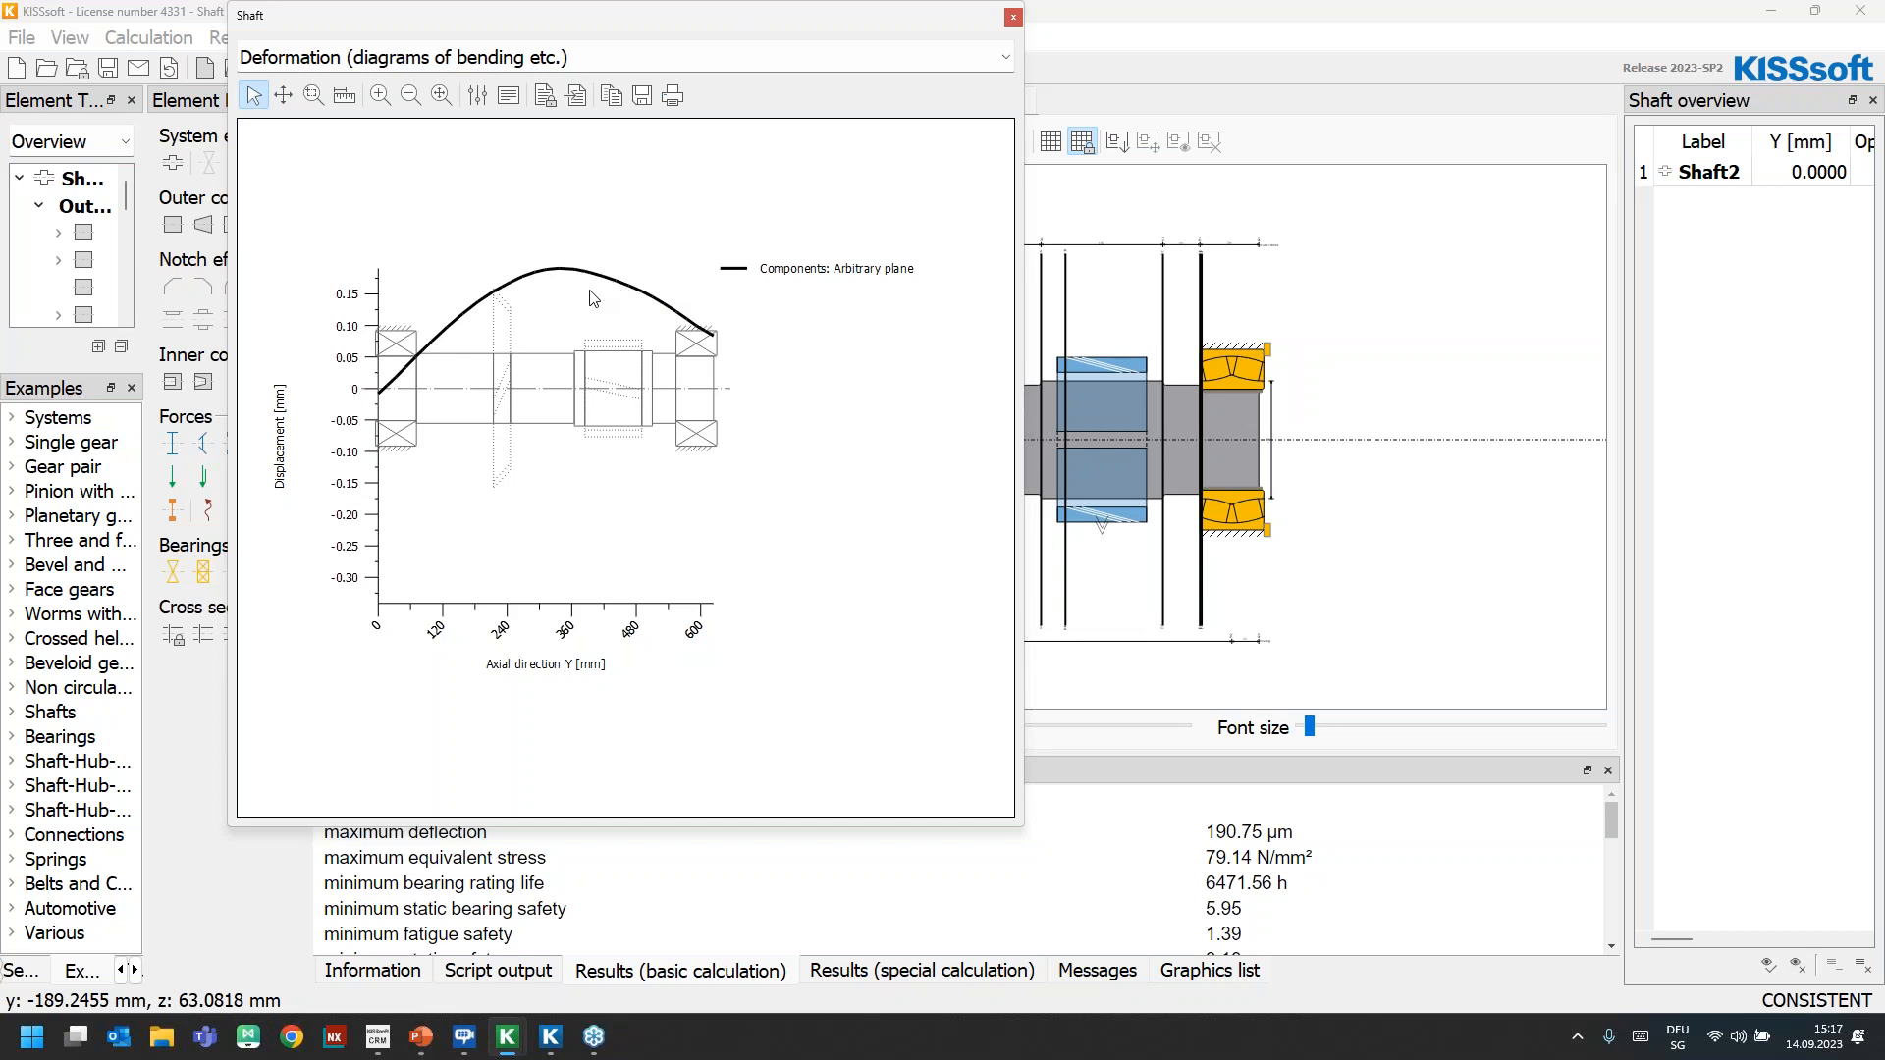
Switch the Shaft2 graph to the 3D display of the deformation, view it from different angles, and close the graph and the shaft calculation
left_click(412, 57)
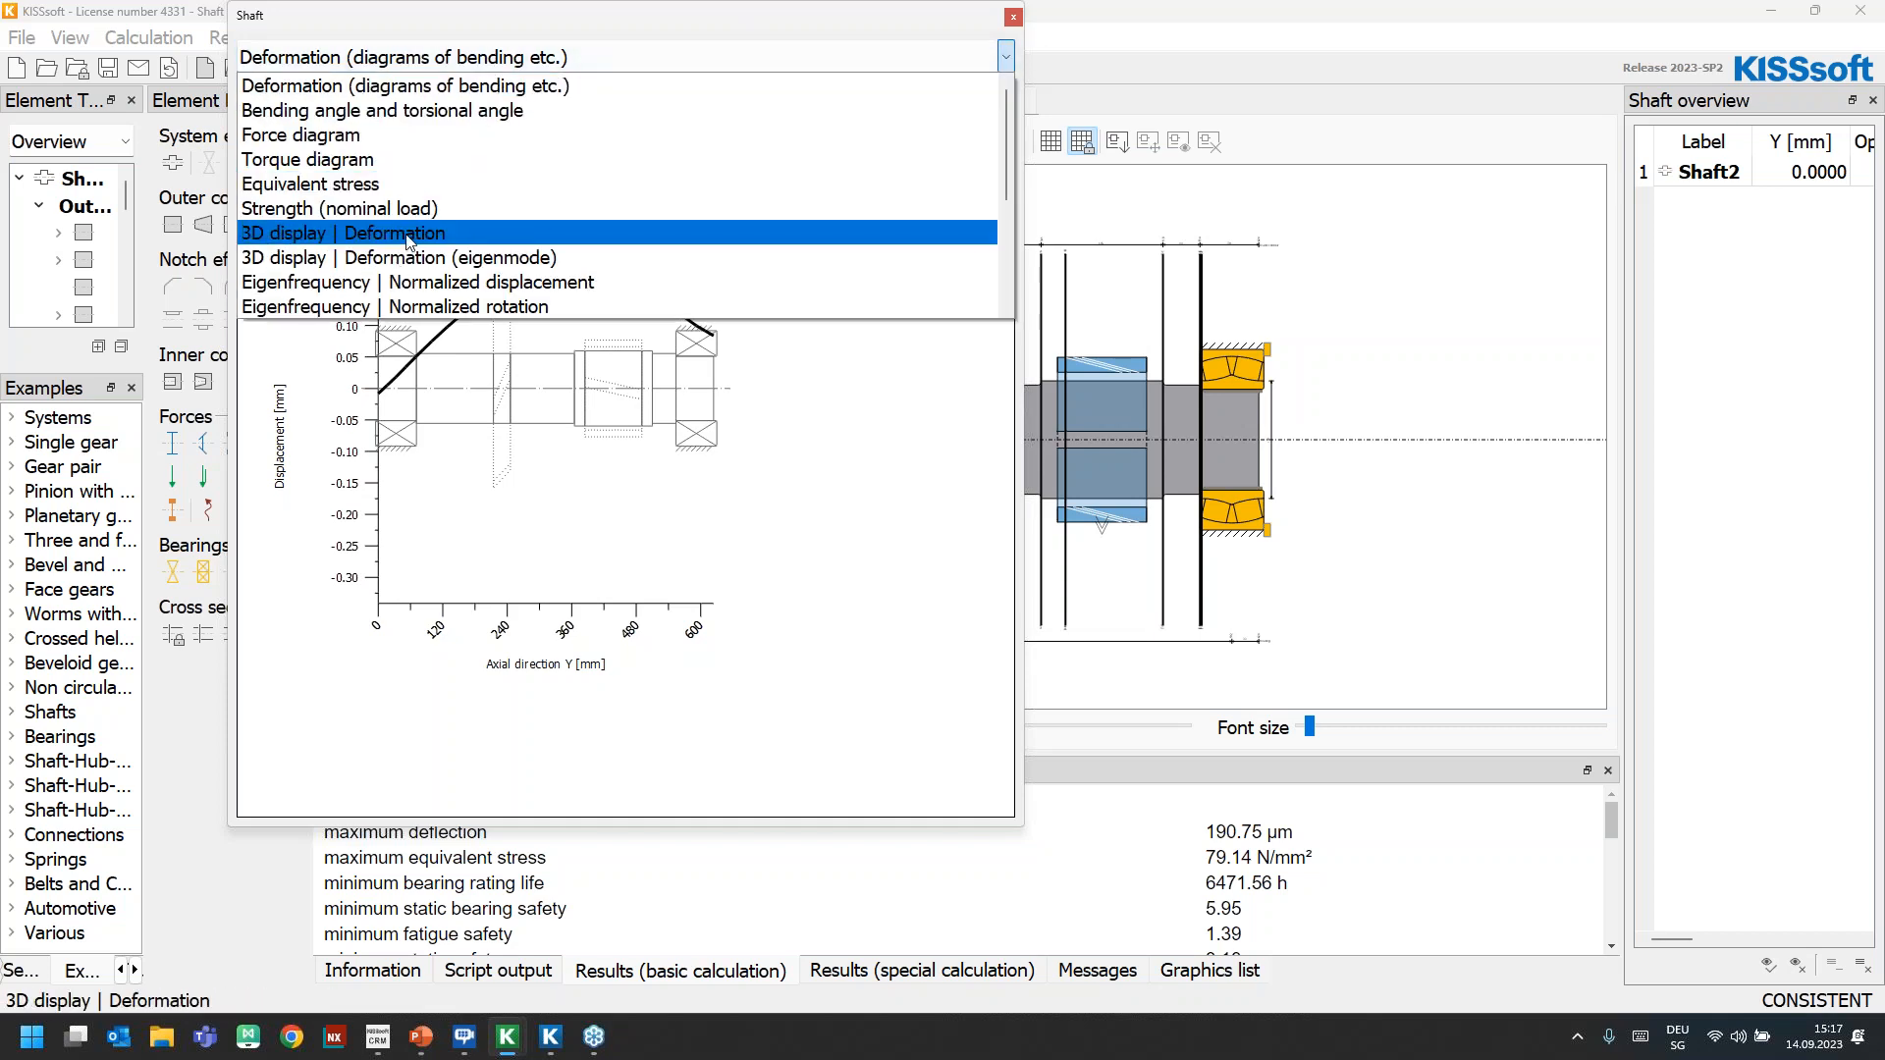
left_click(410, 235)
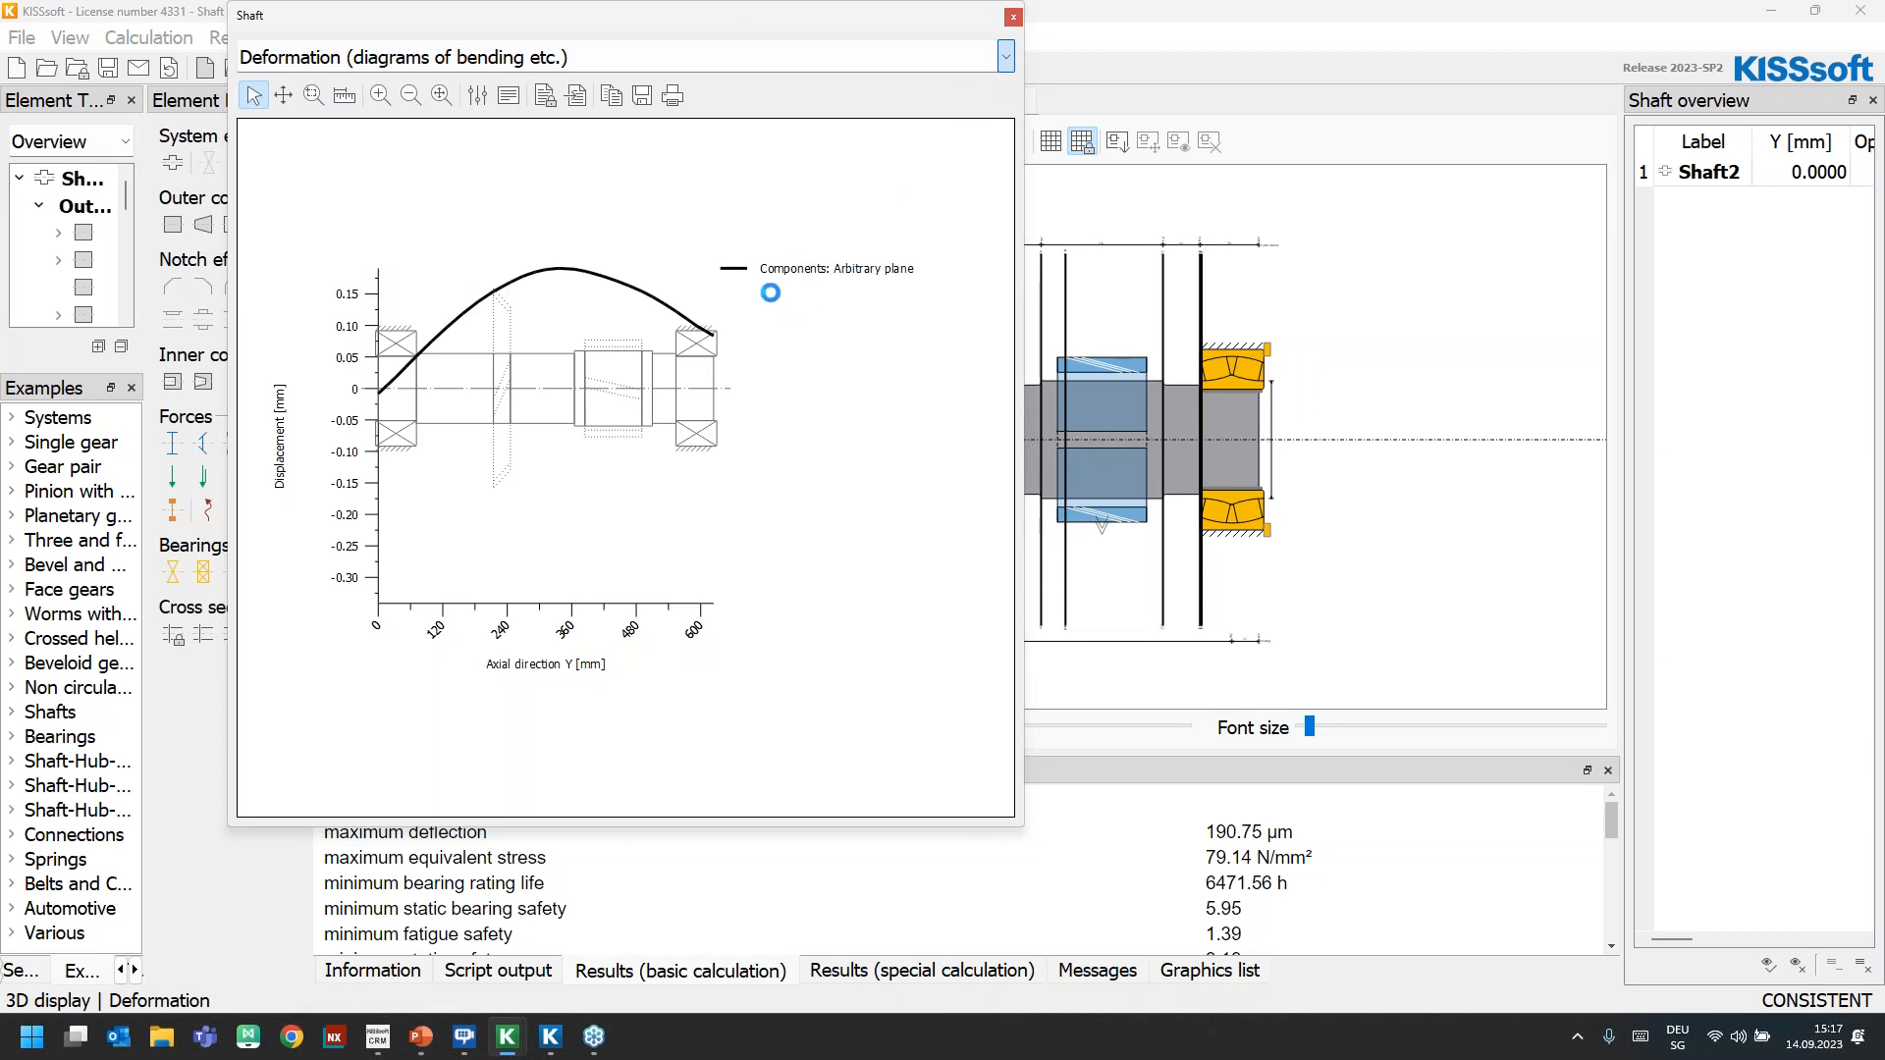
left_click_drag(817, 477, 639, 509)
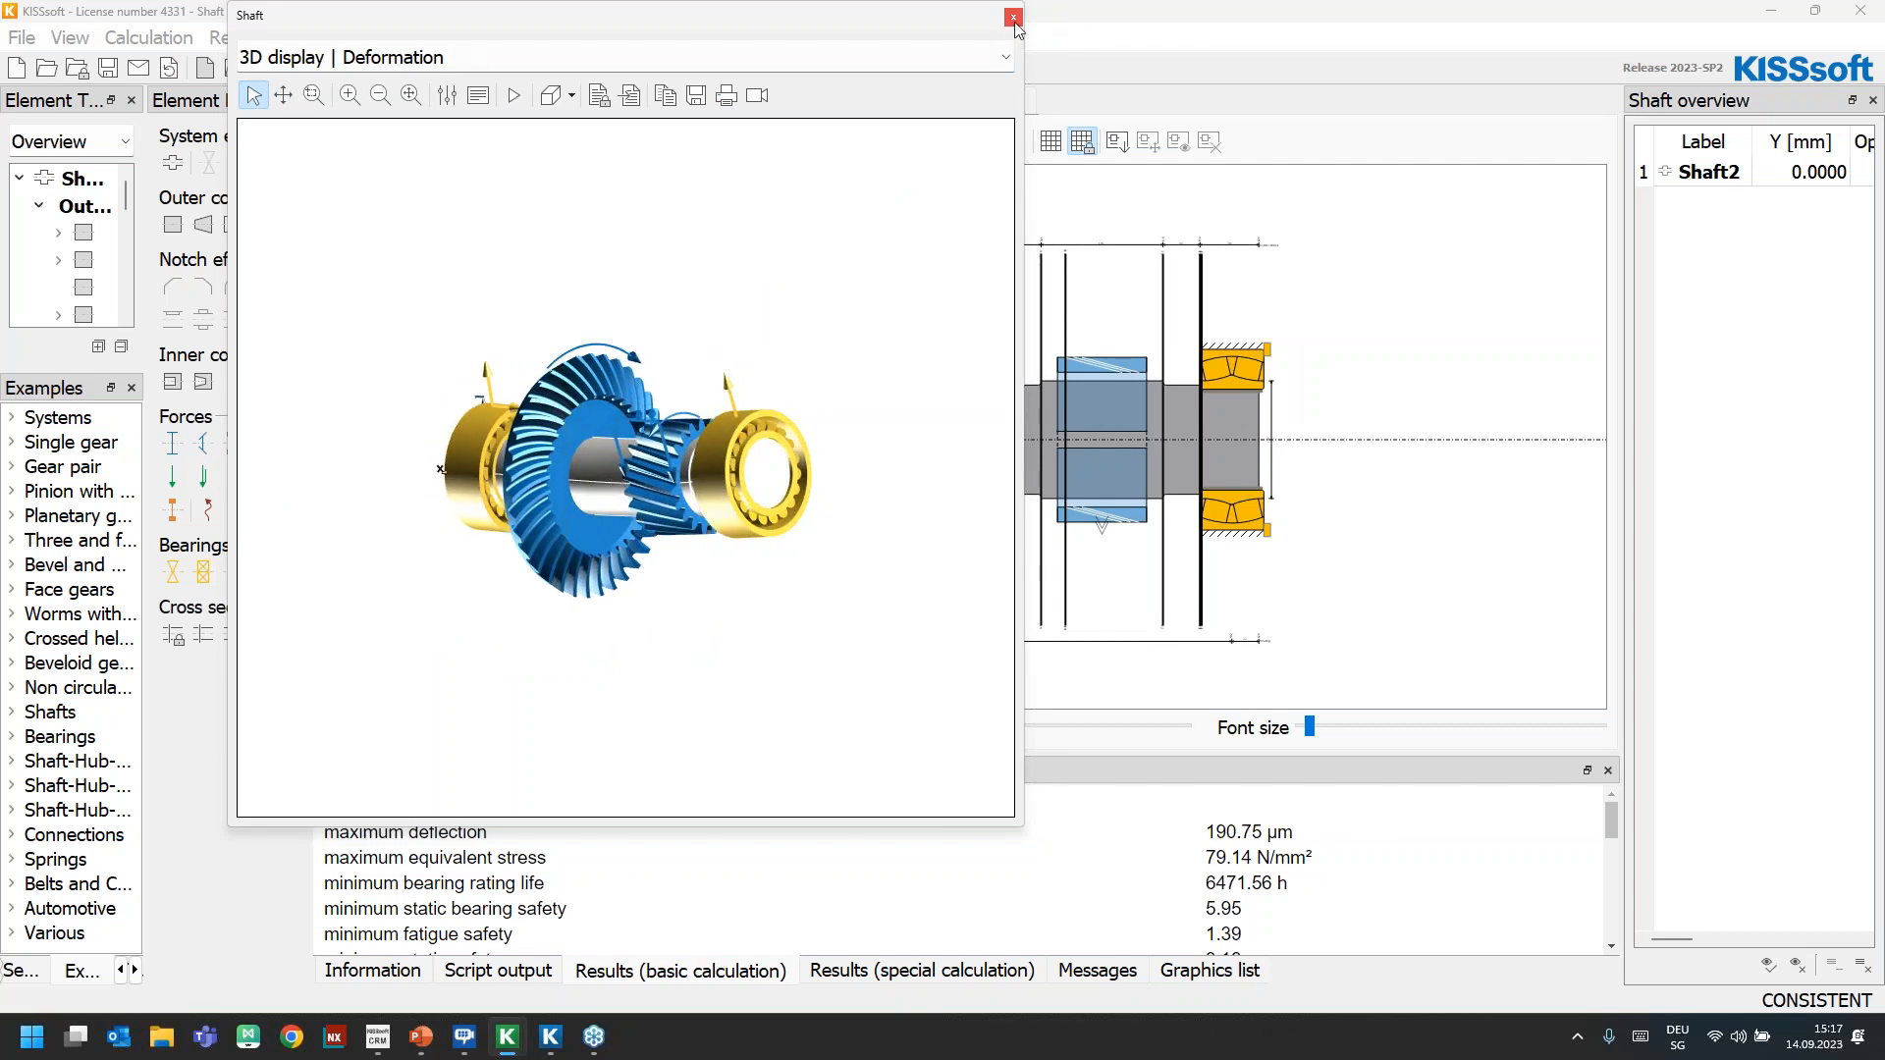
left_click_drag(736, 551, 820, 429)
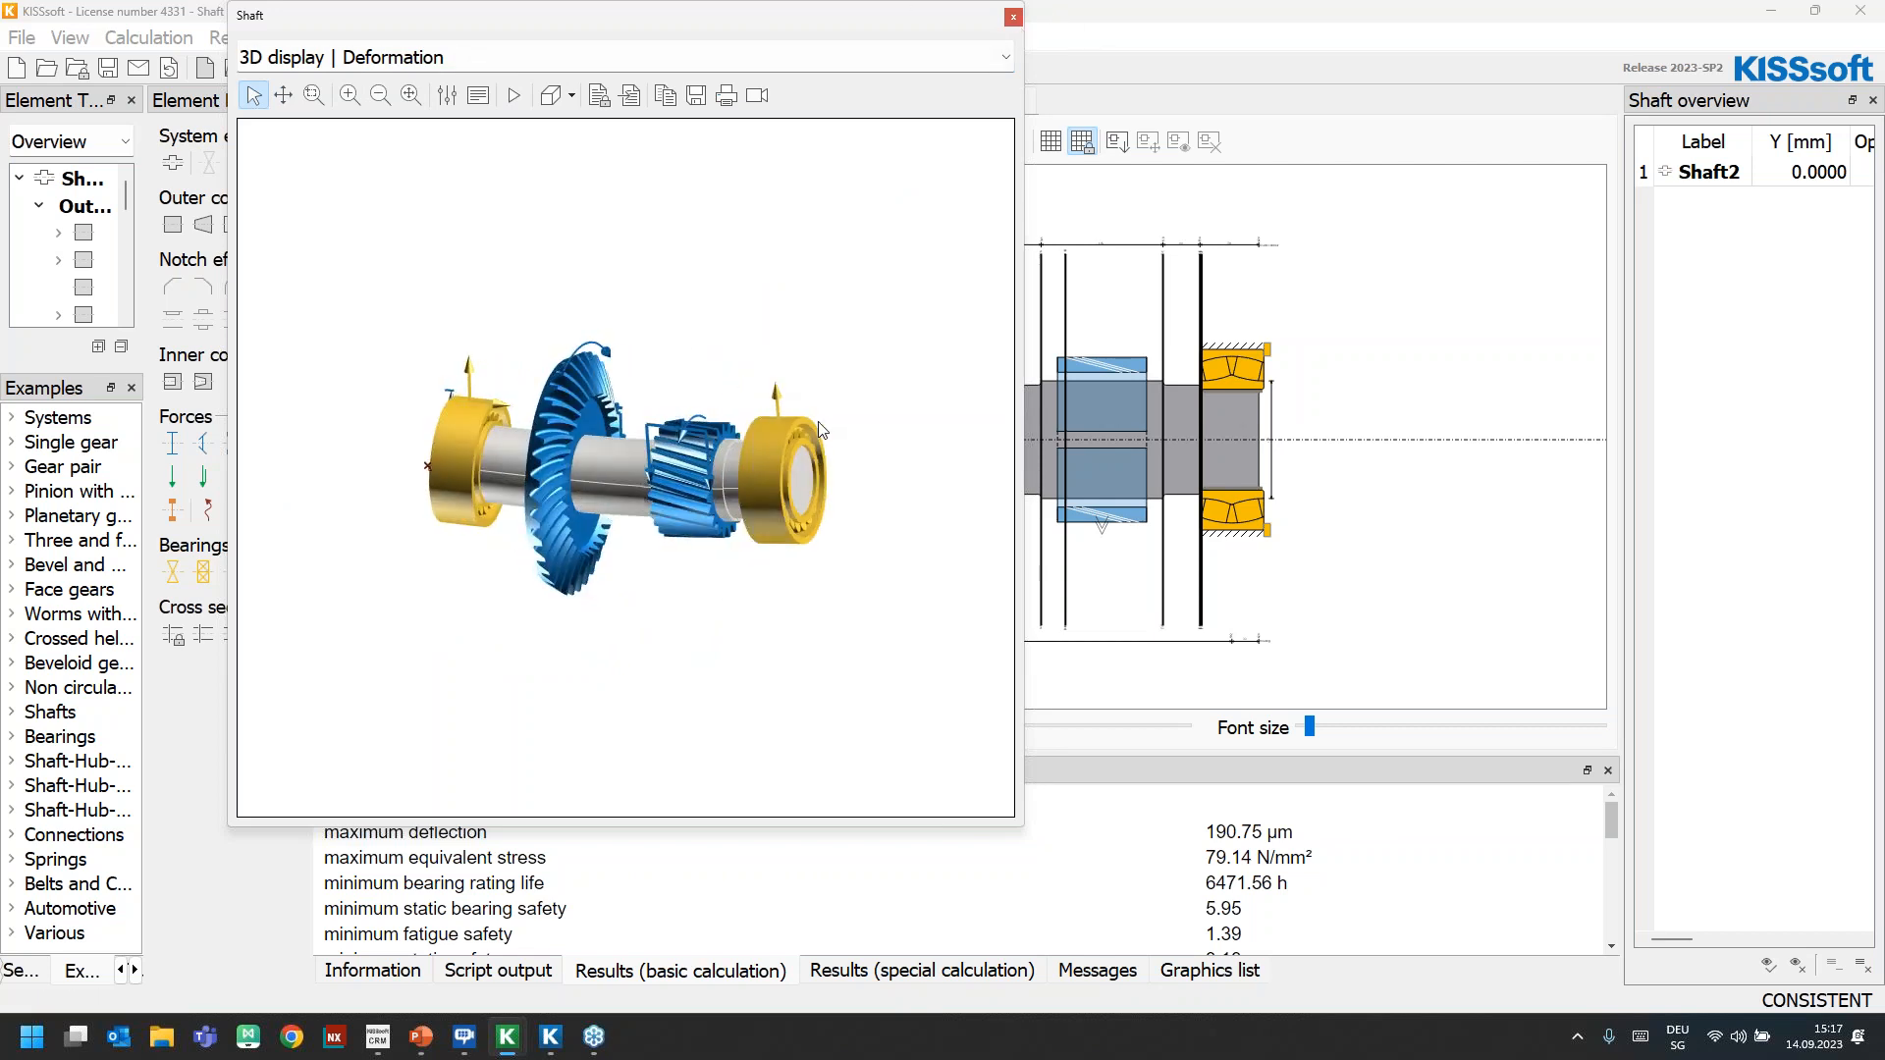
left_click(1012, 16)
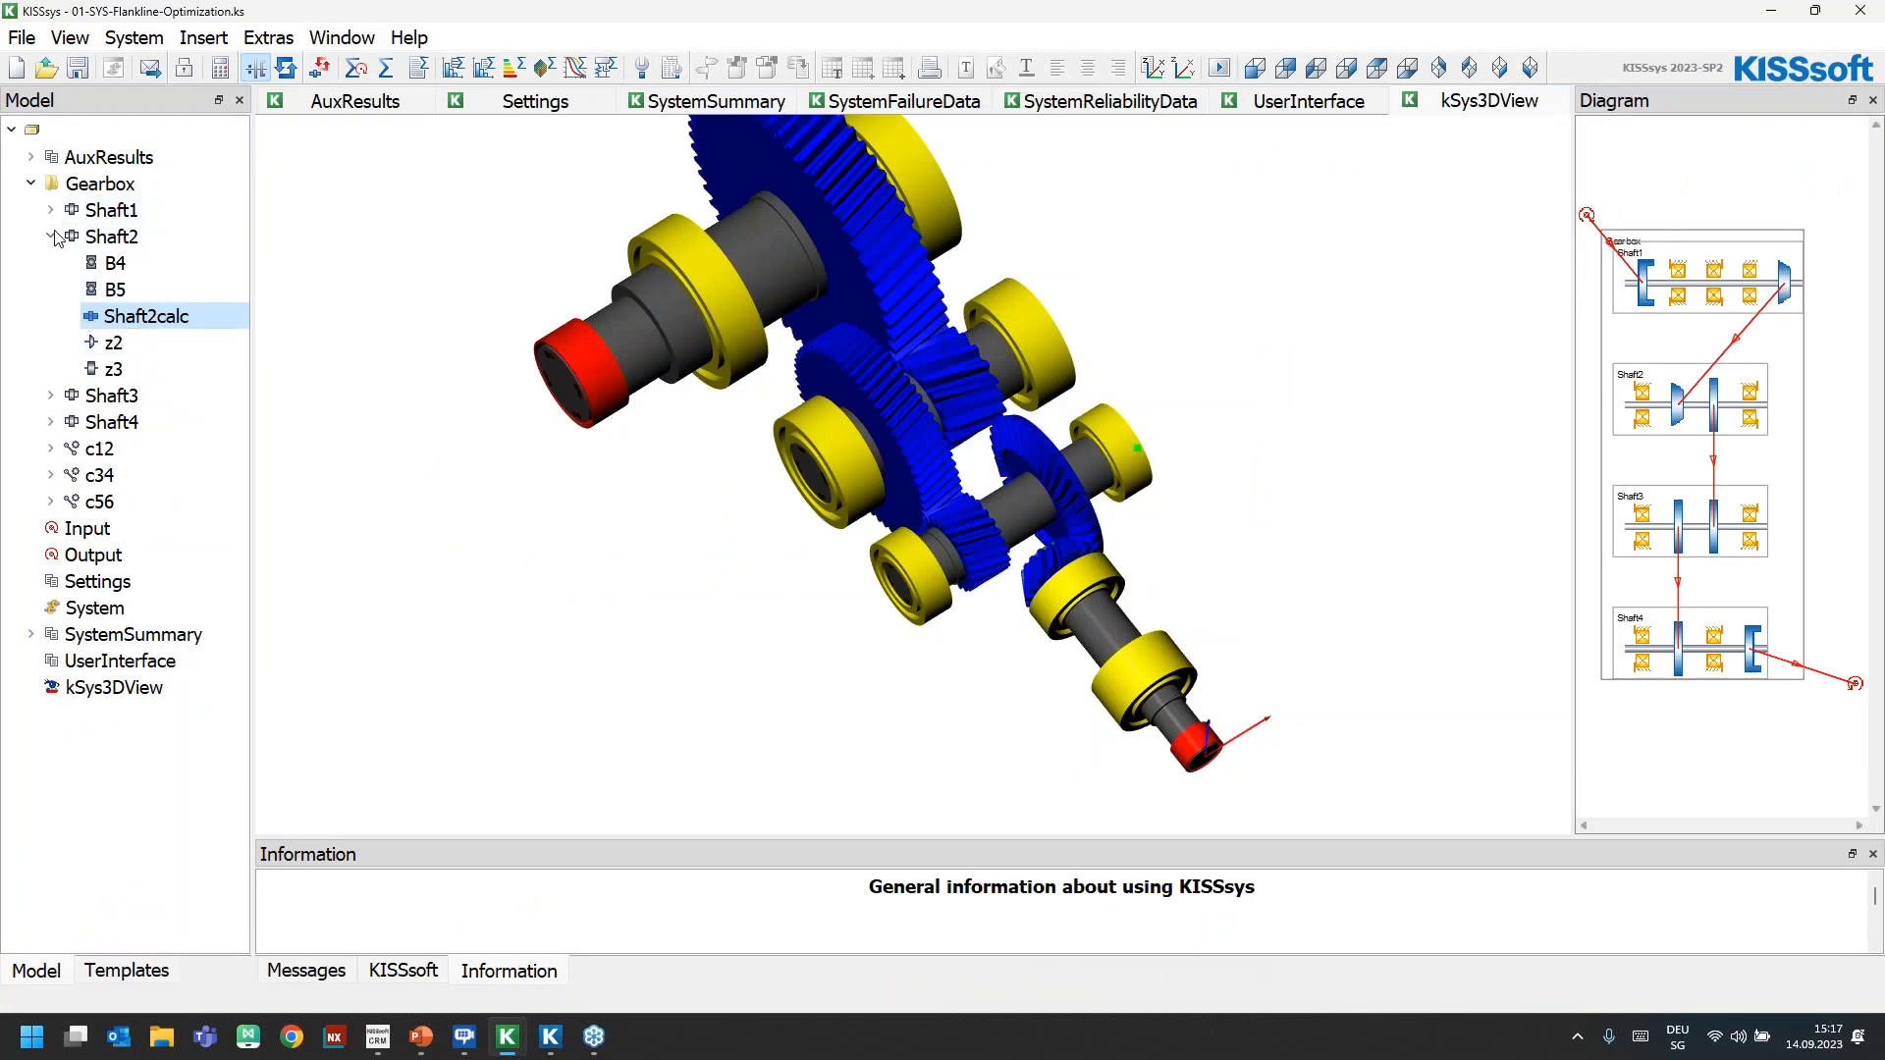
Open the gearcalc34 gear pair calculation of connection c34 and narrow its side panels to enlarge the input area
left_click(50, 237)
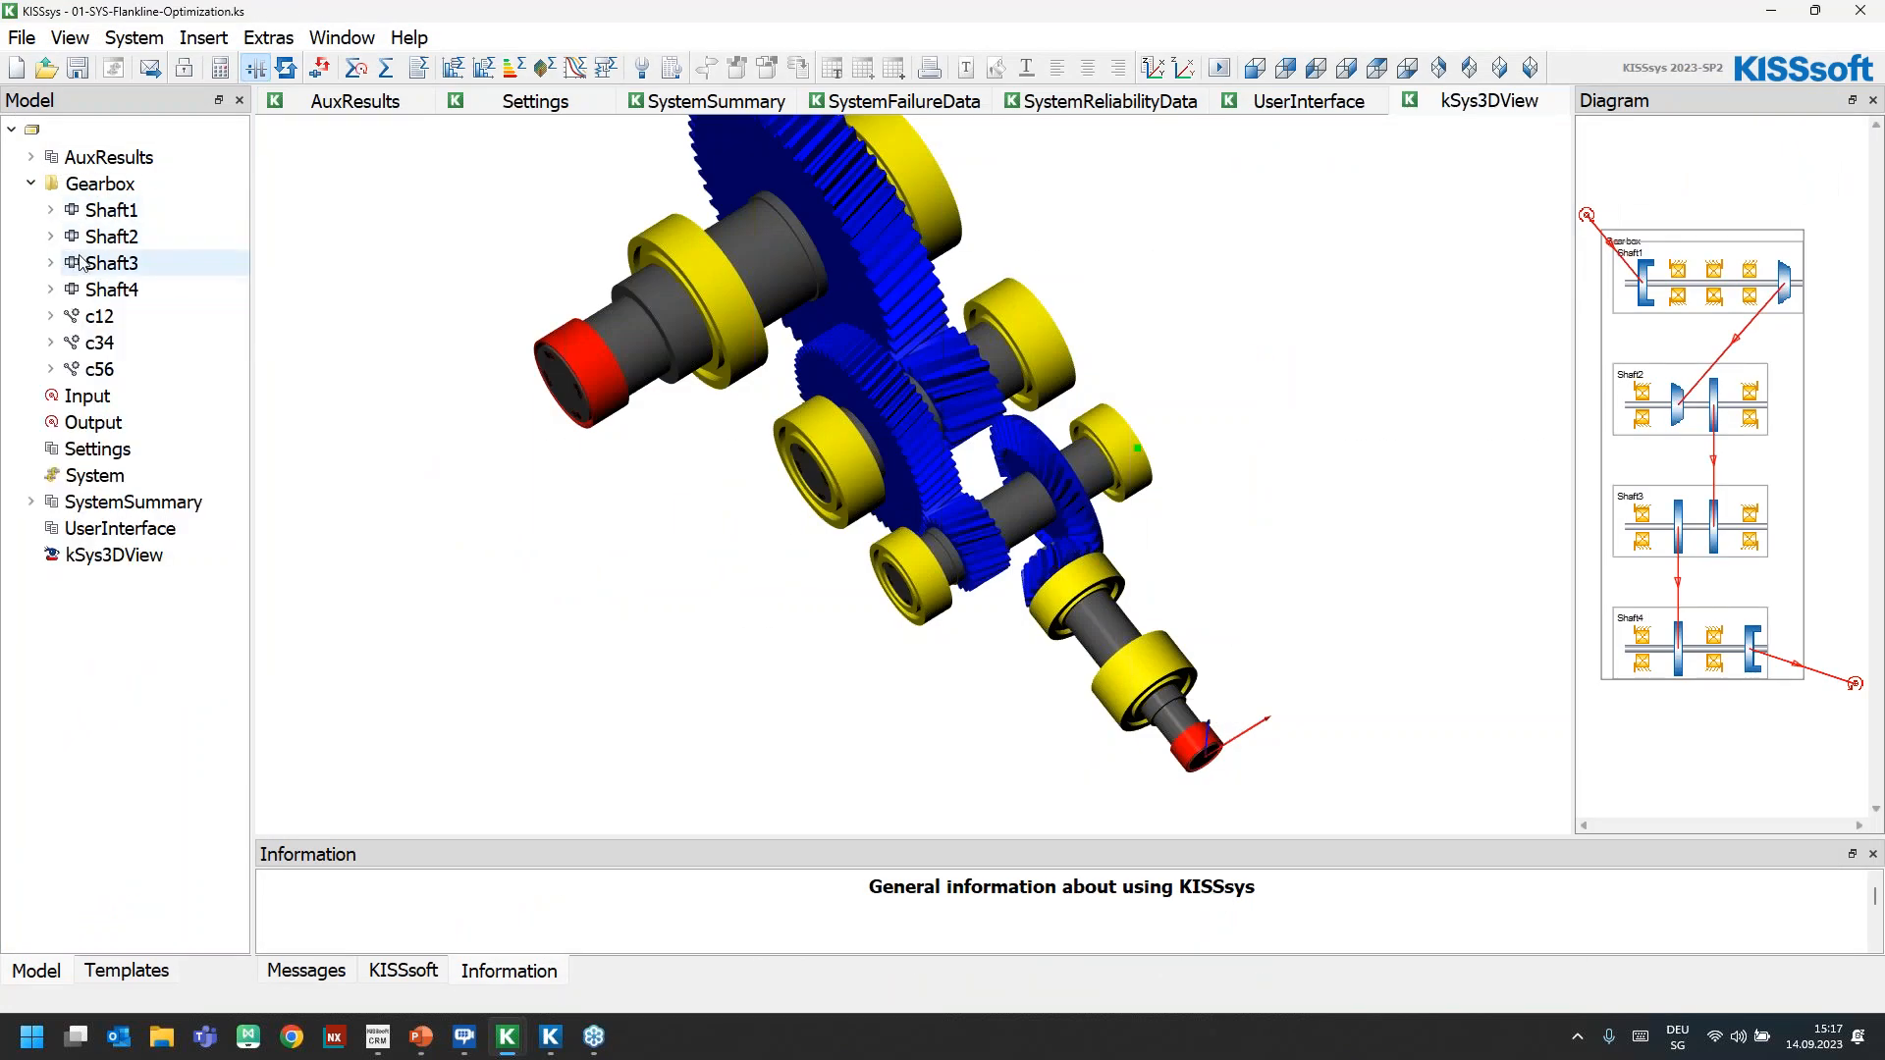
left_click(51, 342)
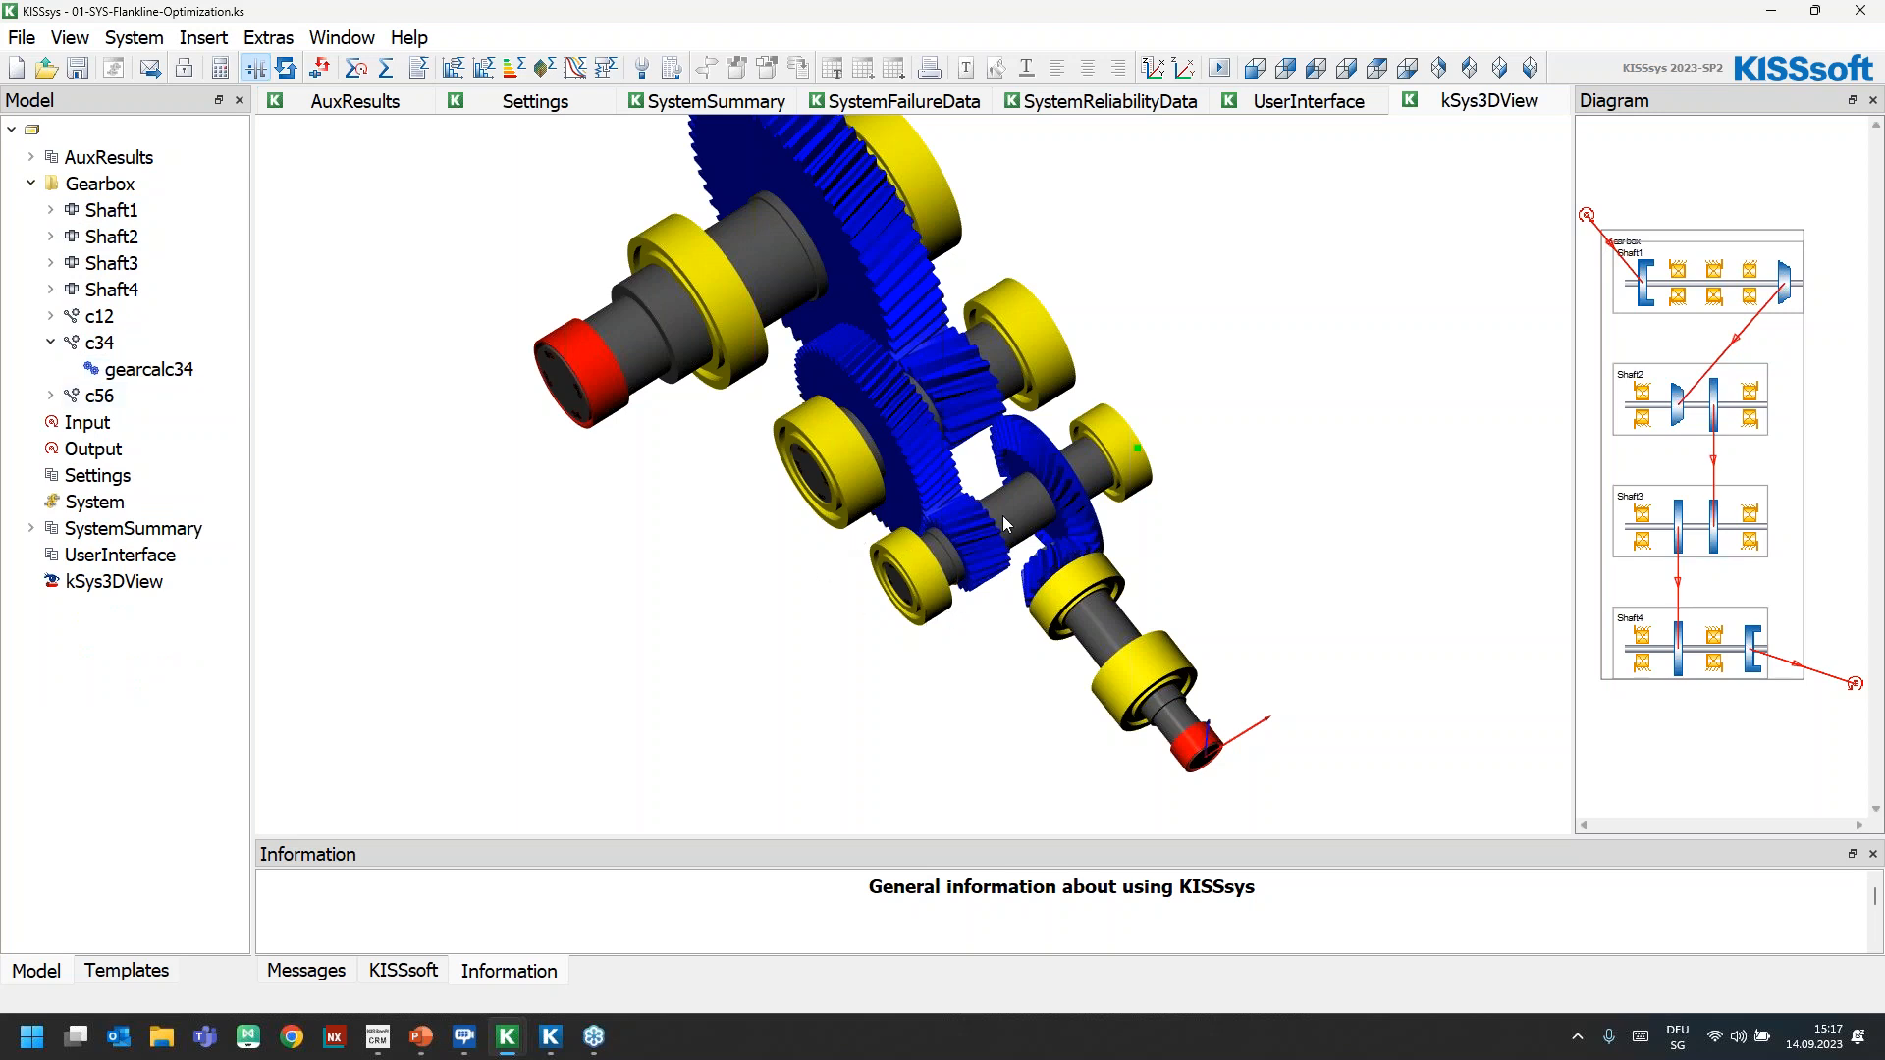
double_click(147, 369)
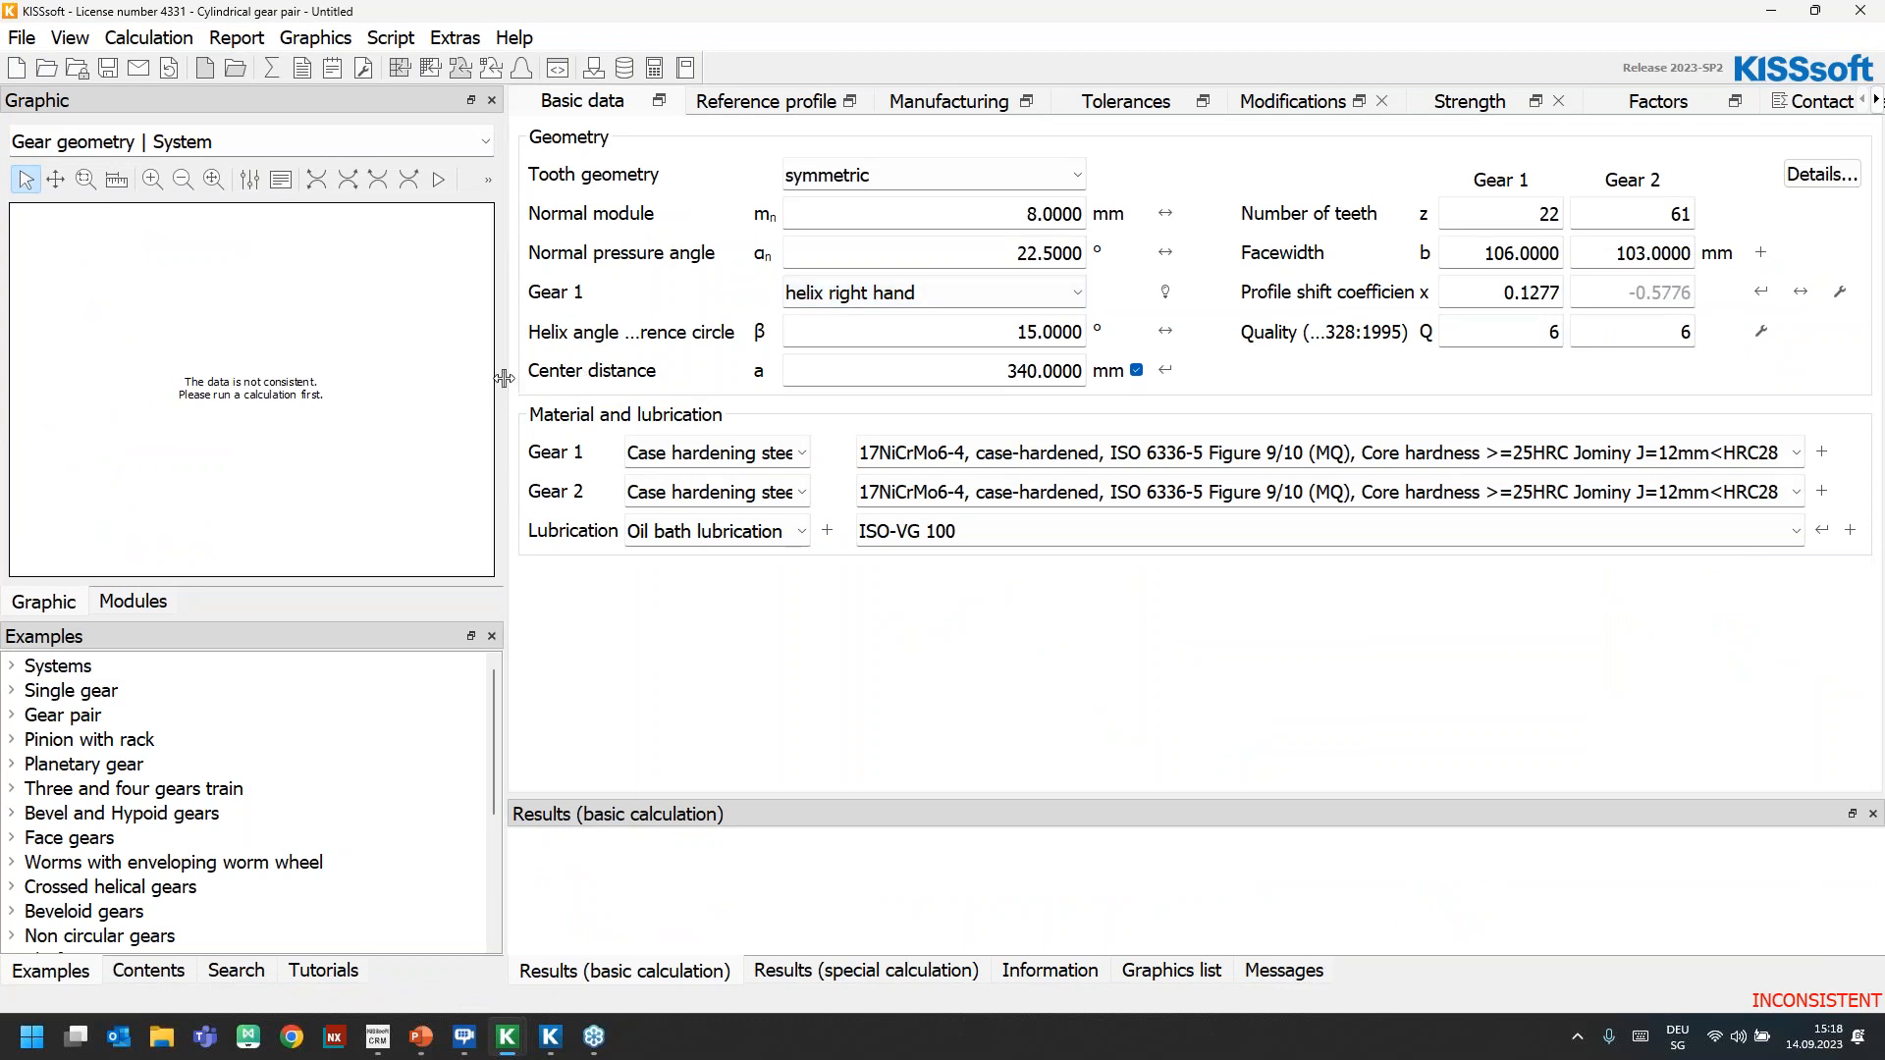
left_click_drag(503, 378, 351, 371)
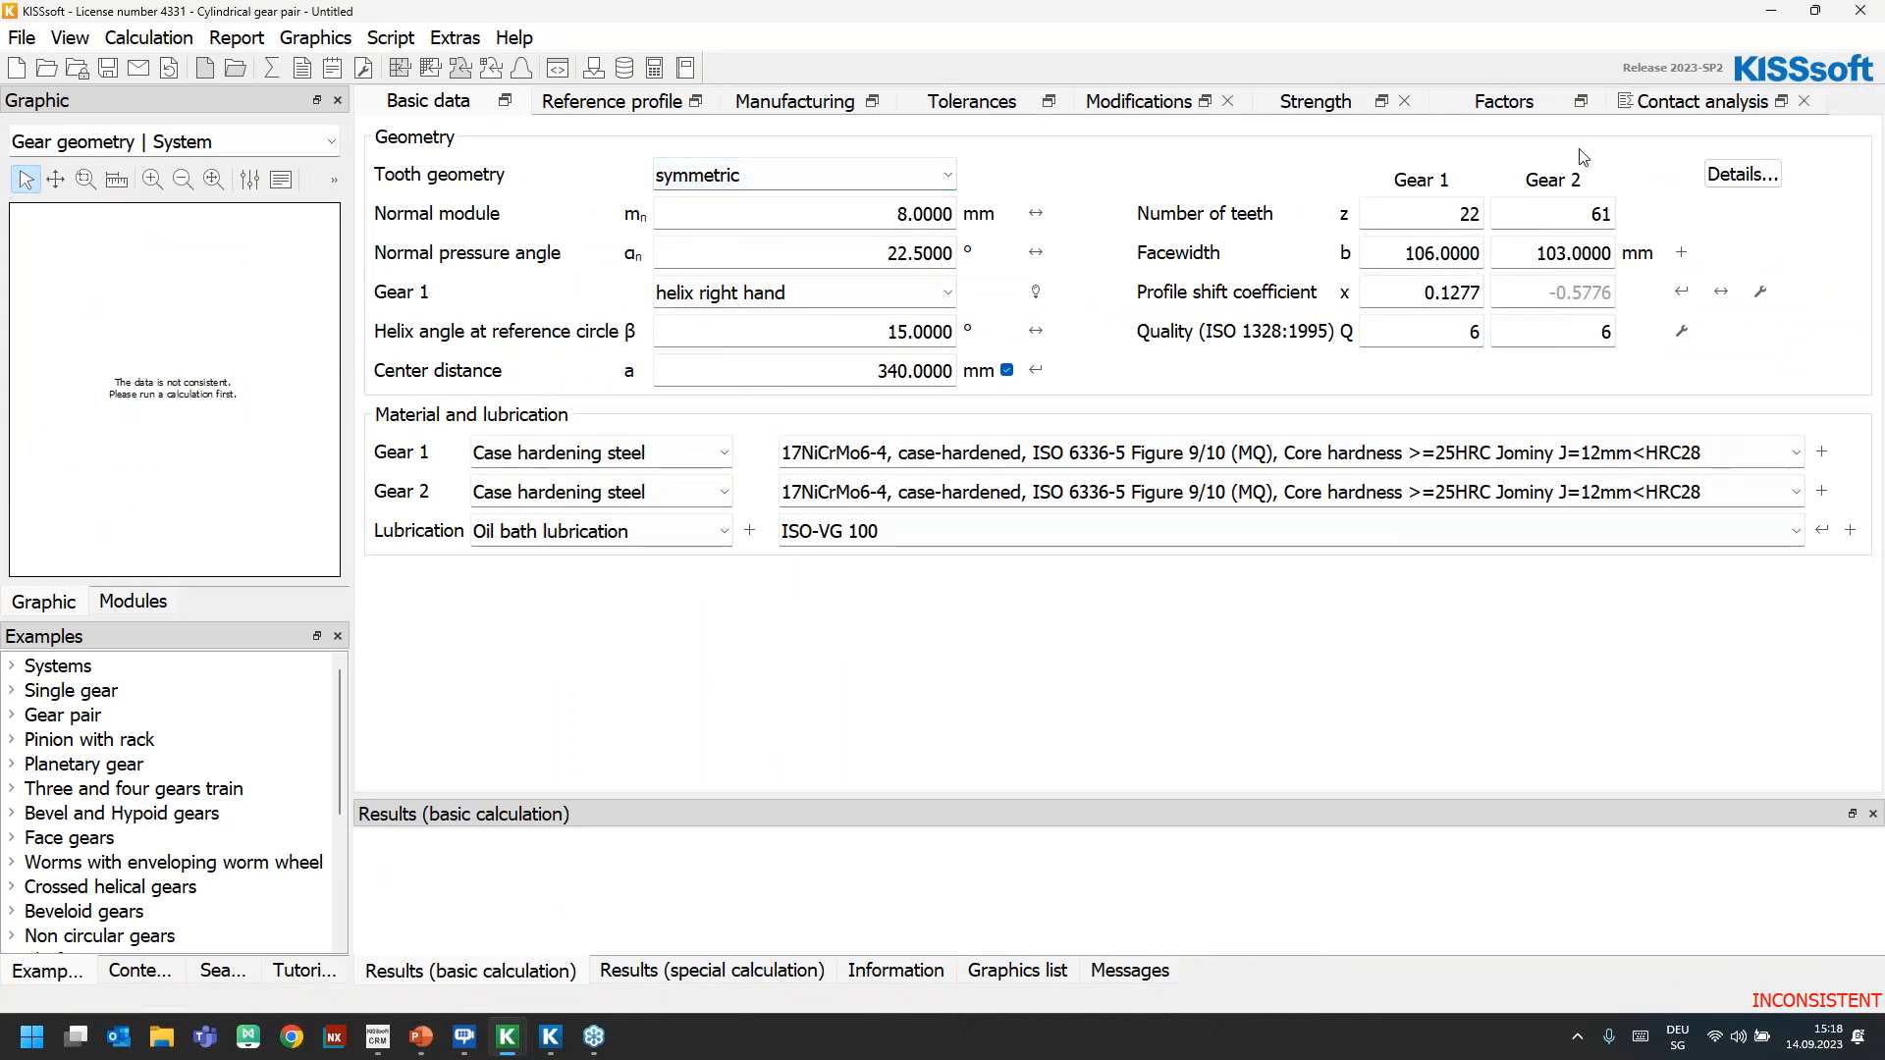
Examine the face load factor and its axis alignment definition in the gear pair's factors, leaving the definition unchanged
left_click(1502, 104)
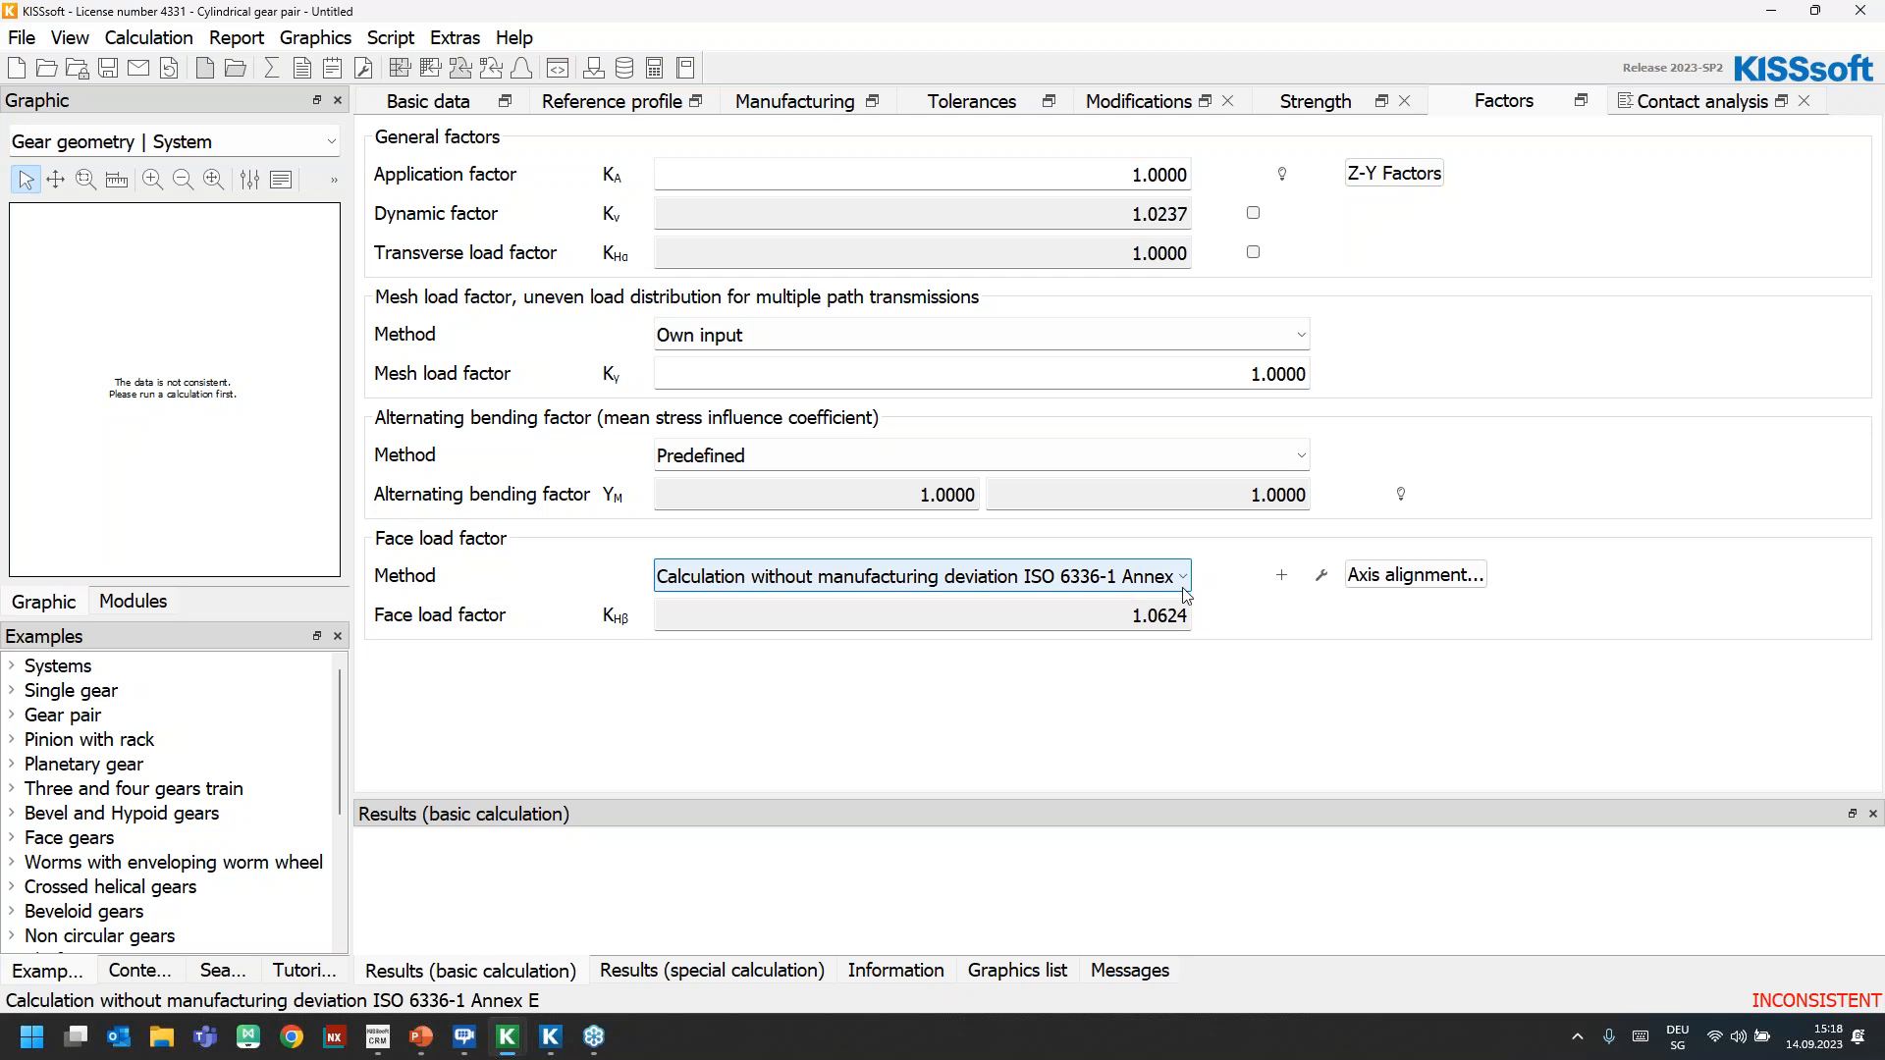
left_click_drag(1008, 627, 1275, 629)
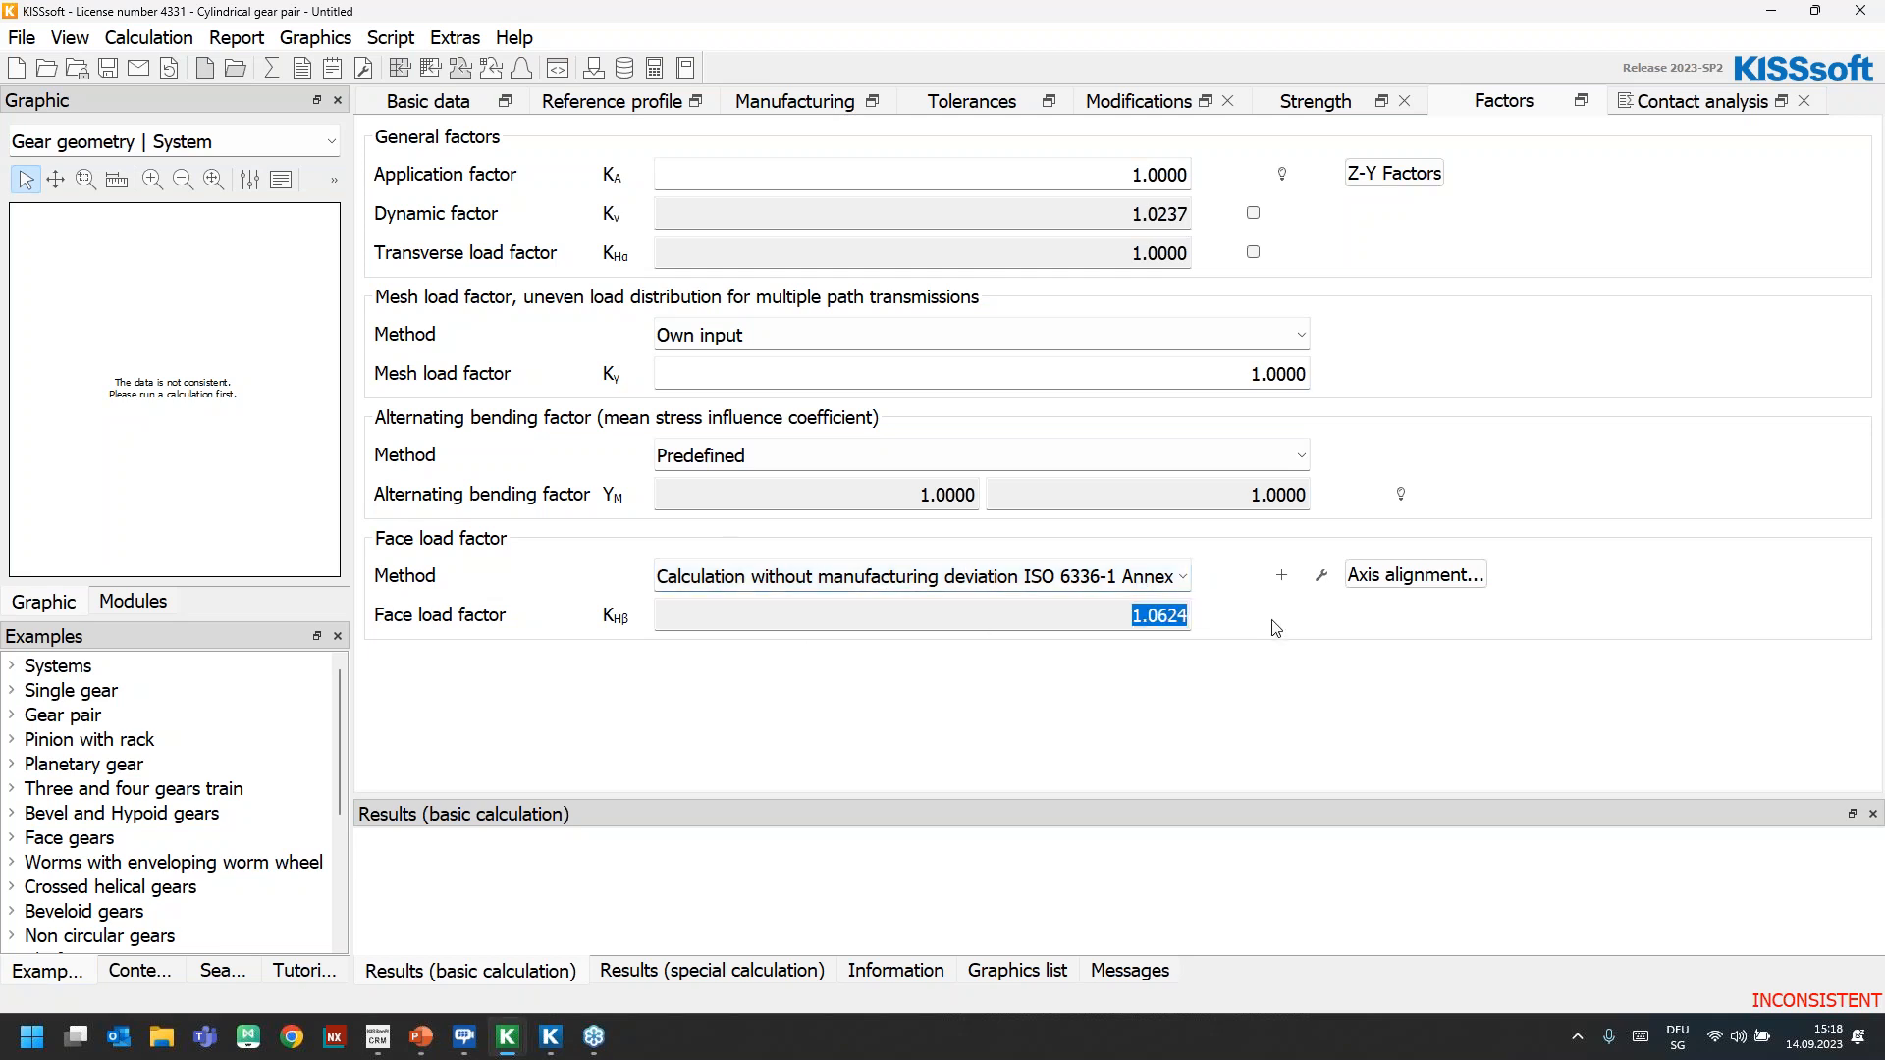
left_click(1445, 579)
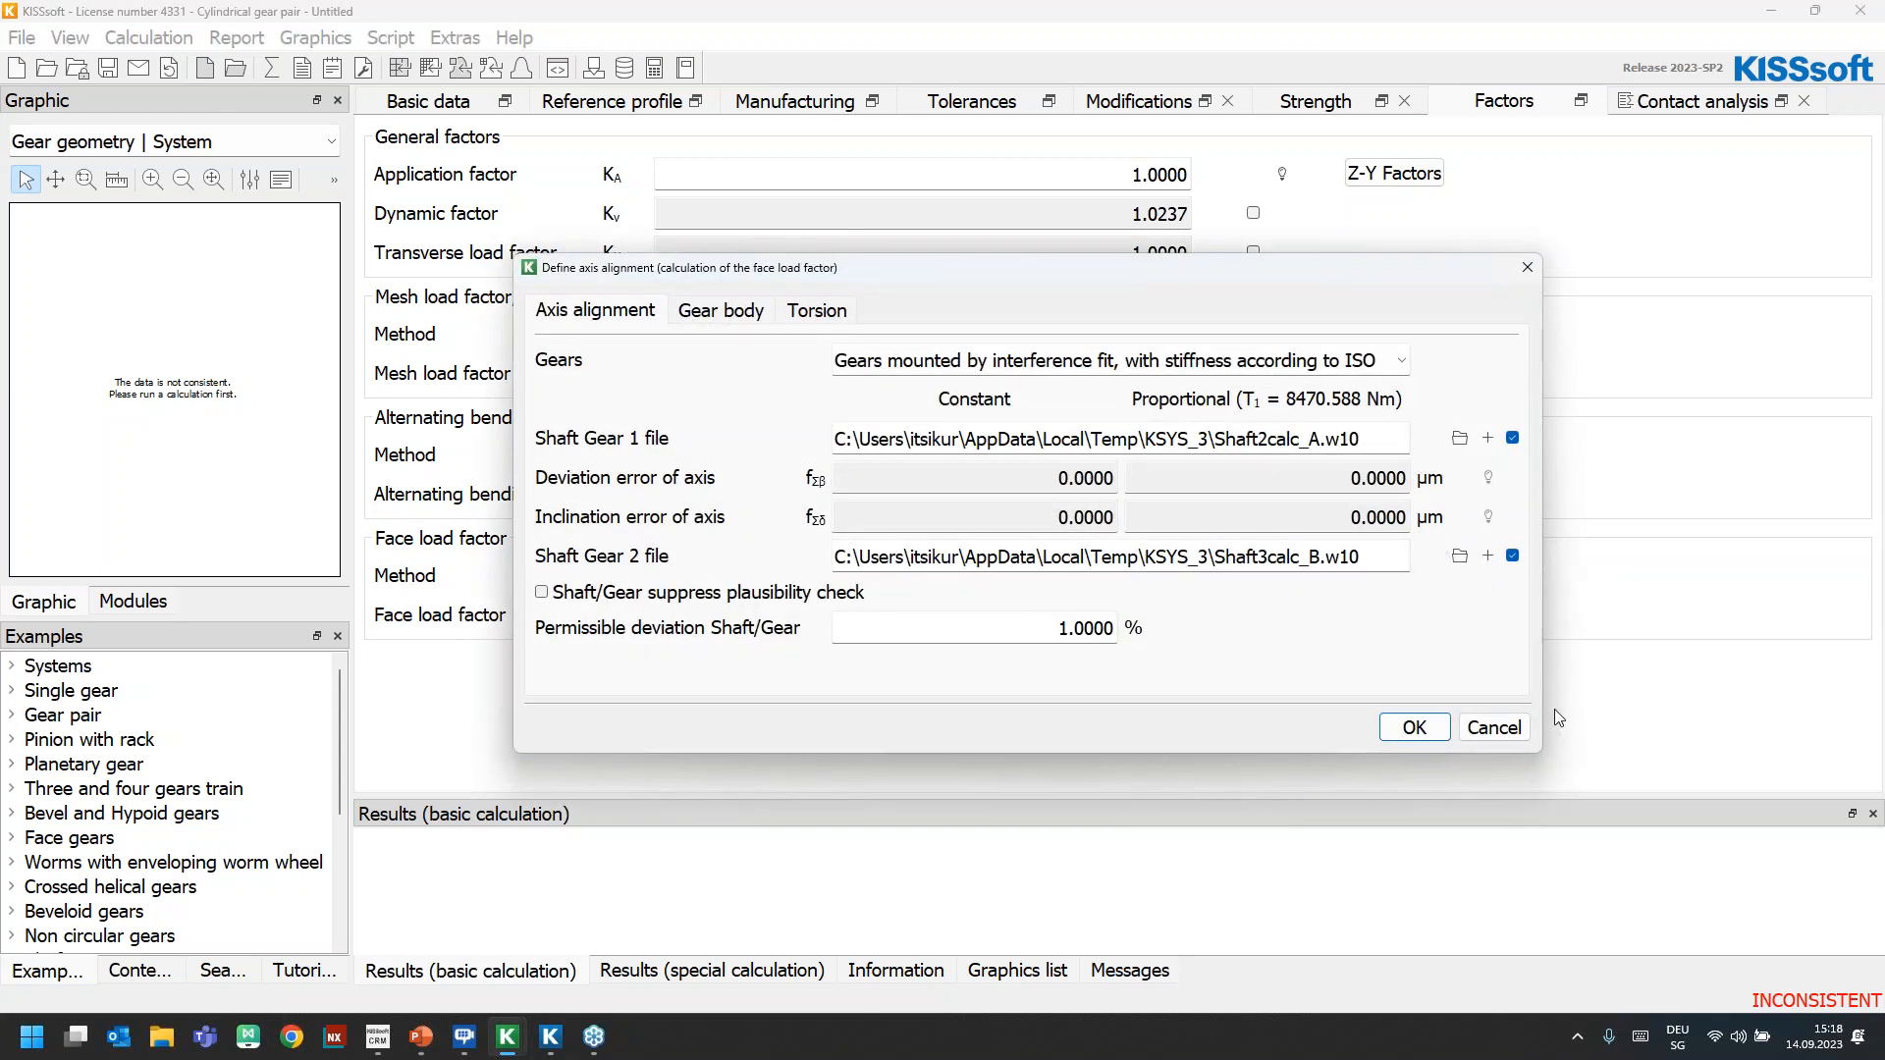
left_click(1493, 727)
In the contact analysis axis alignment, set the gears to "Treated as defined in the shaft calculation" and check the Shaft Gear 1 file
left_click(1702, 100)
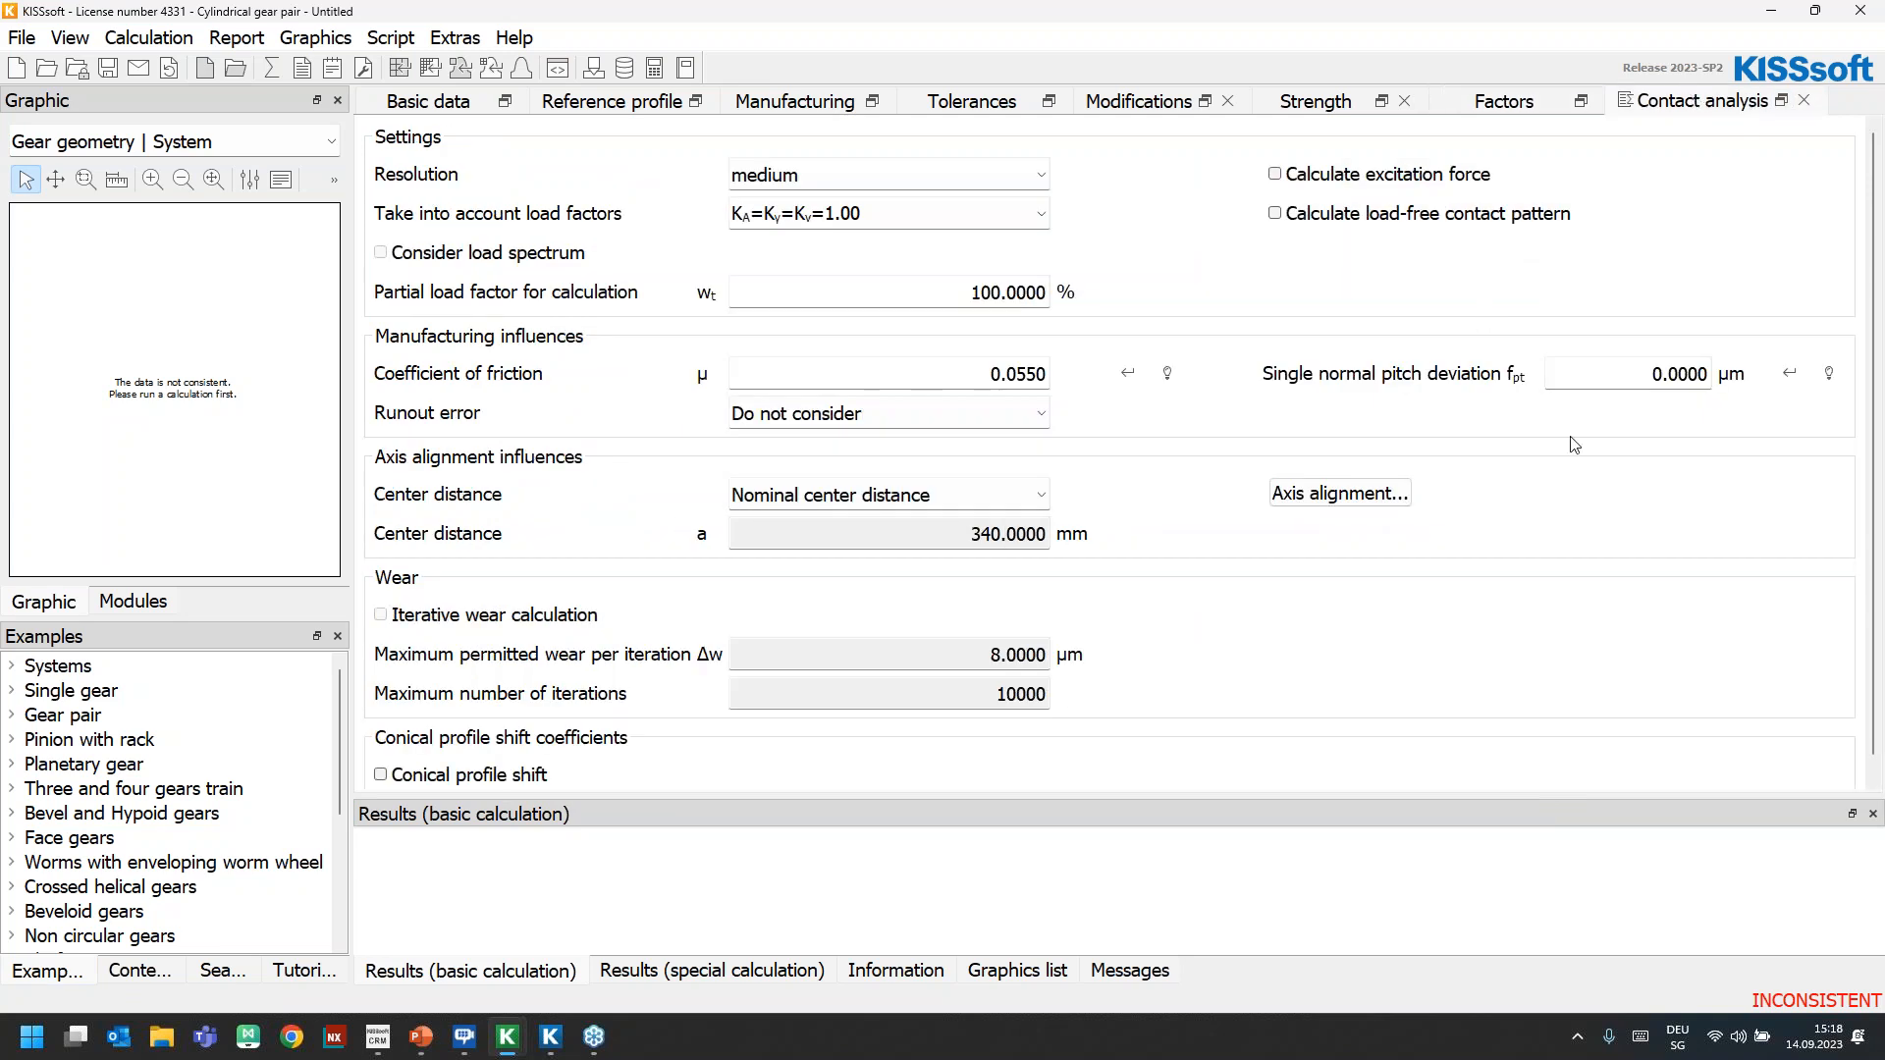
left_click(1321, 493)
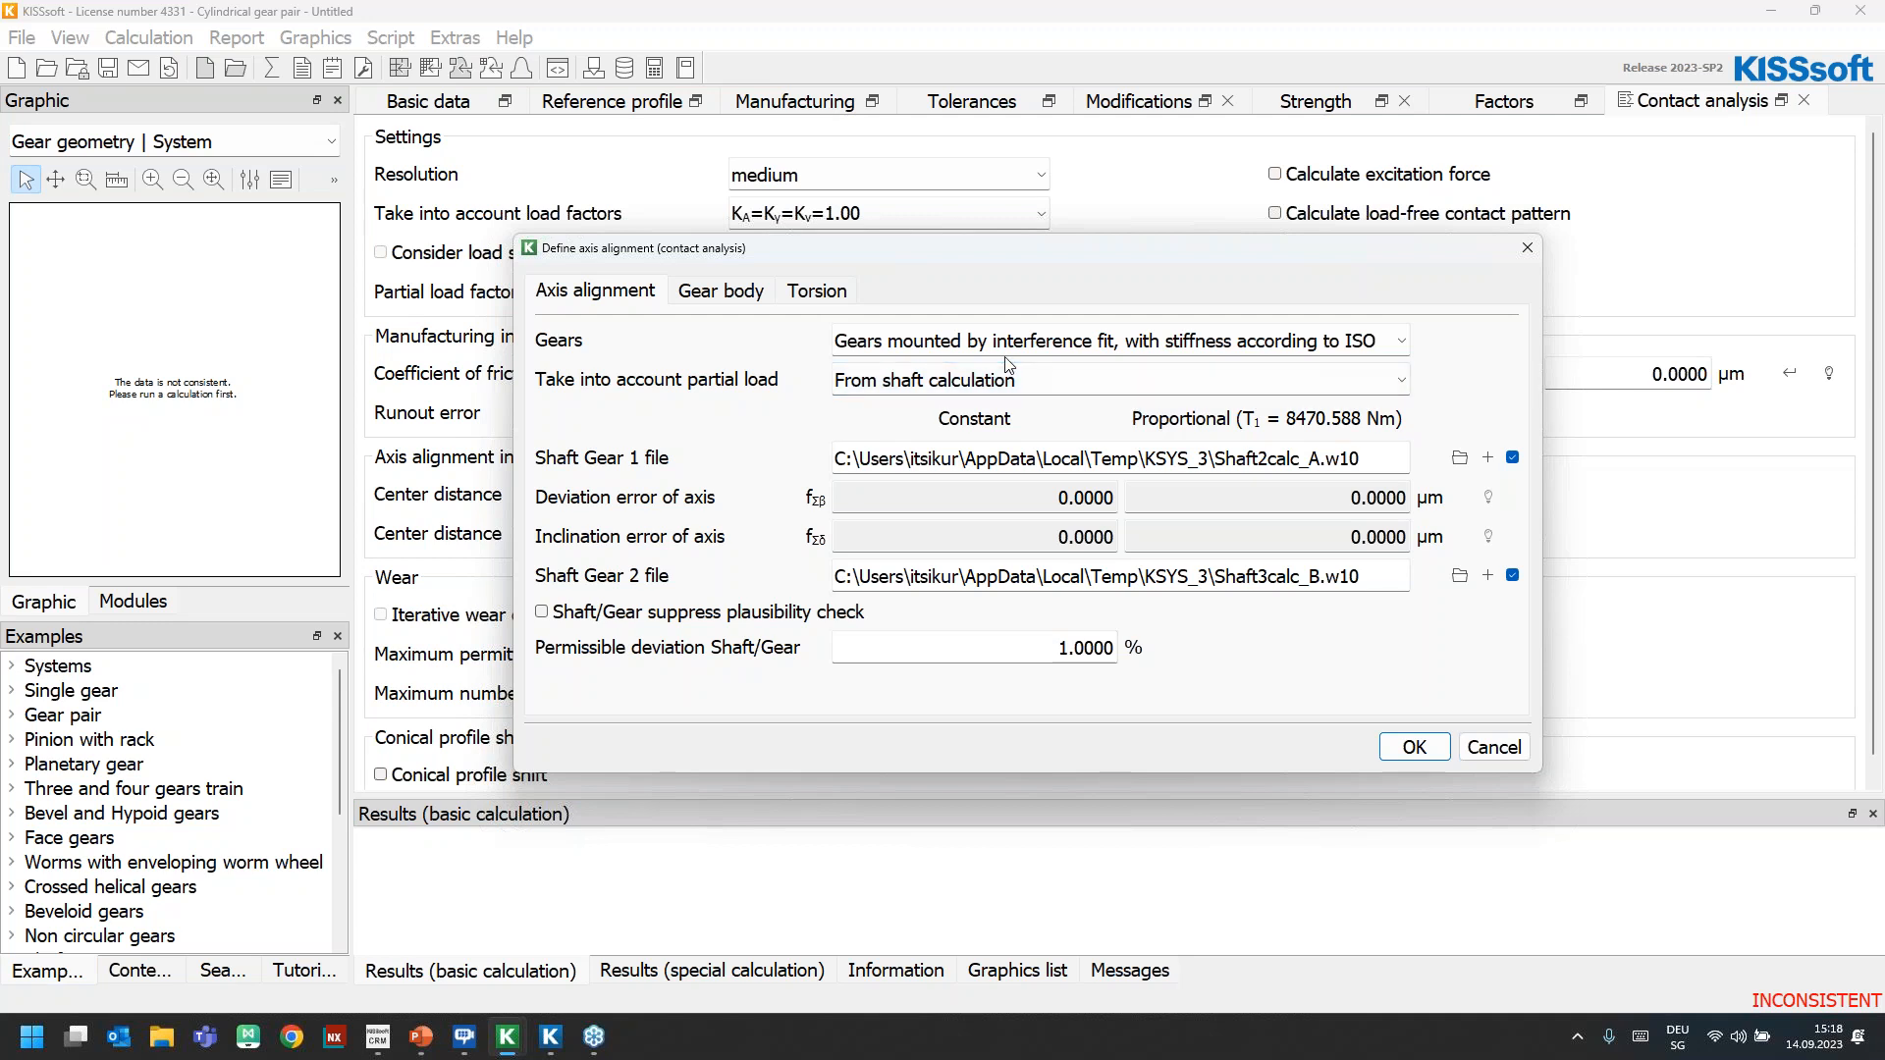
left_click(1038, 346)
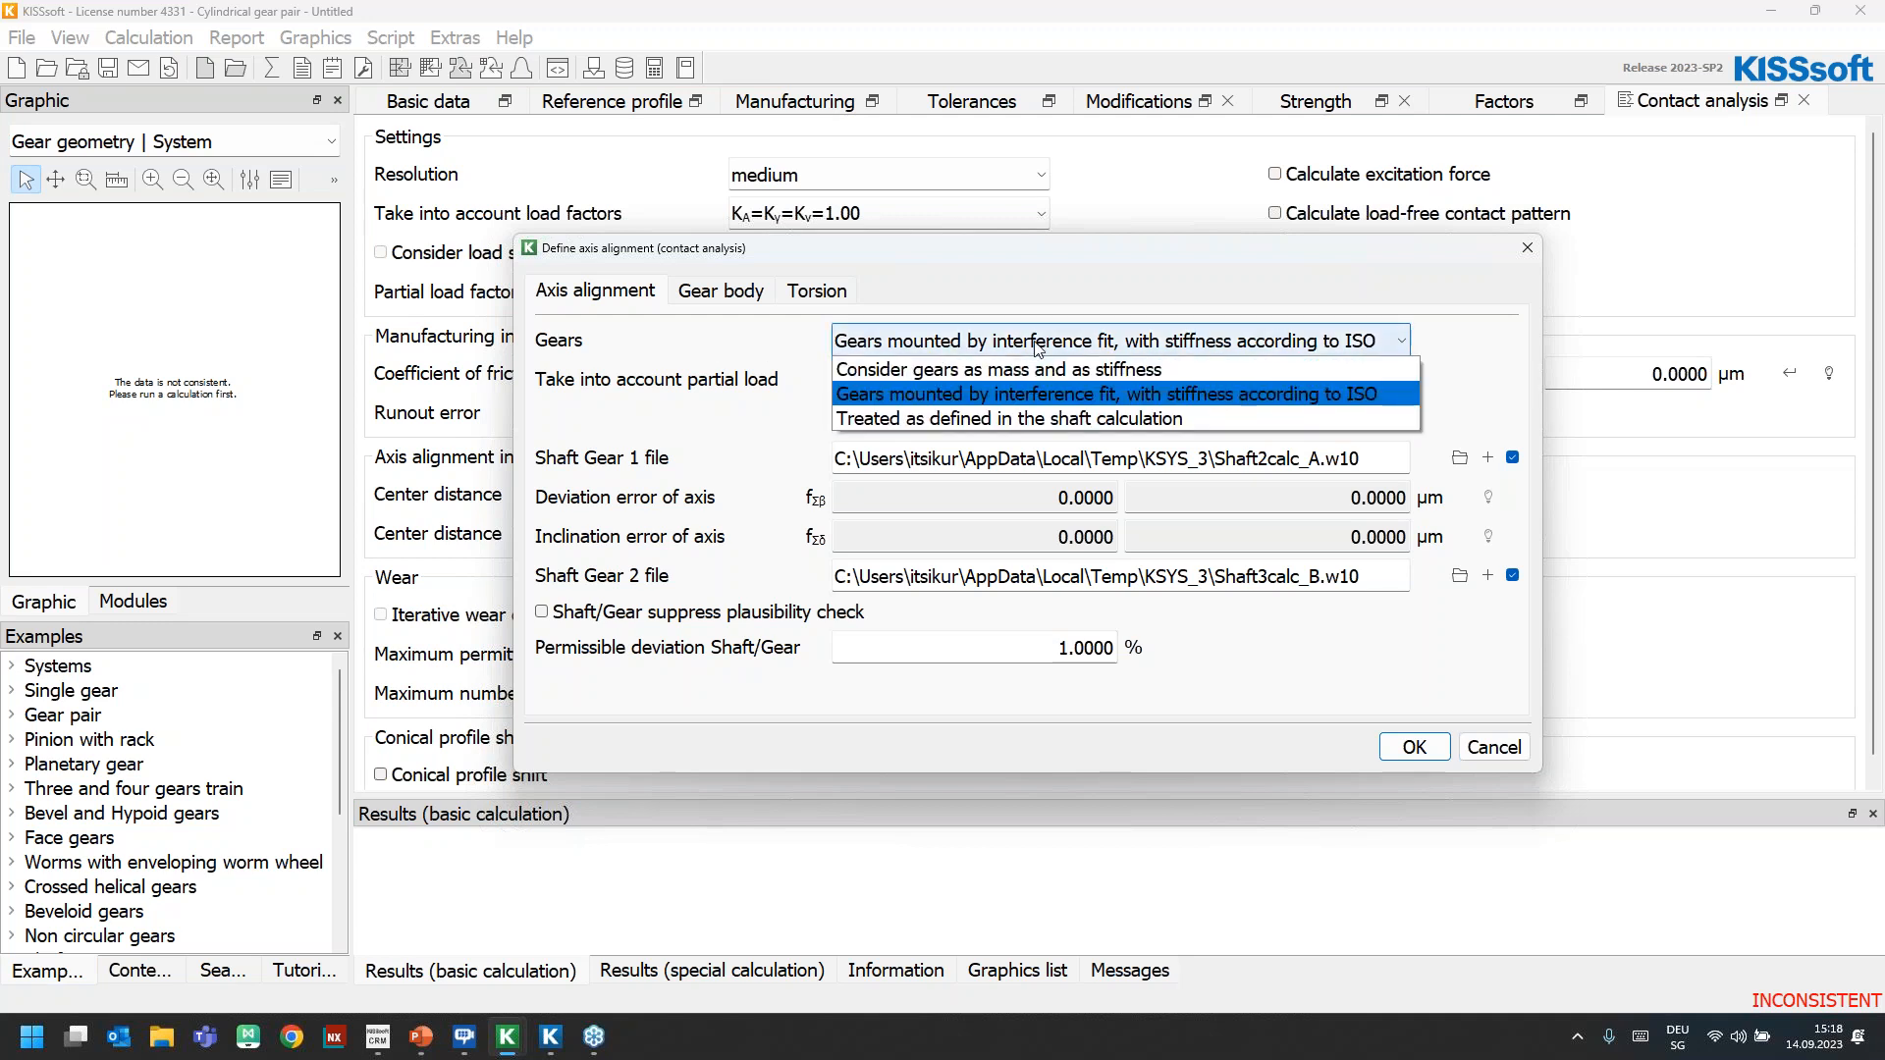
left_click(1049, 422)
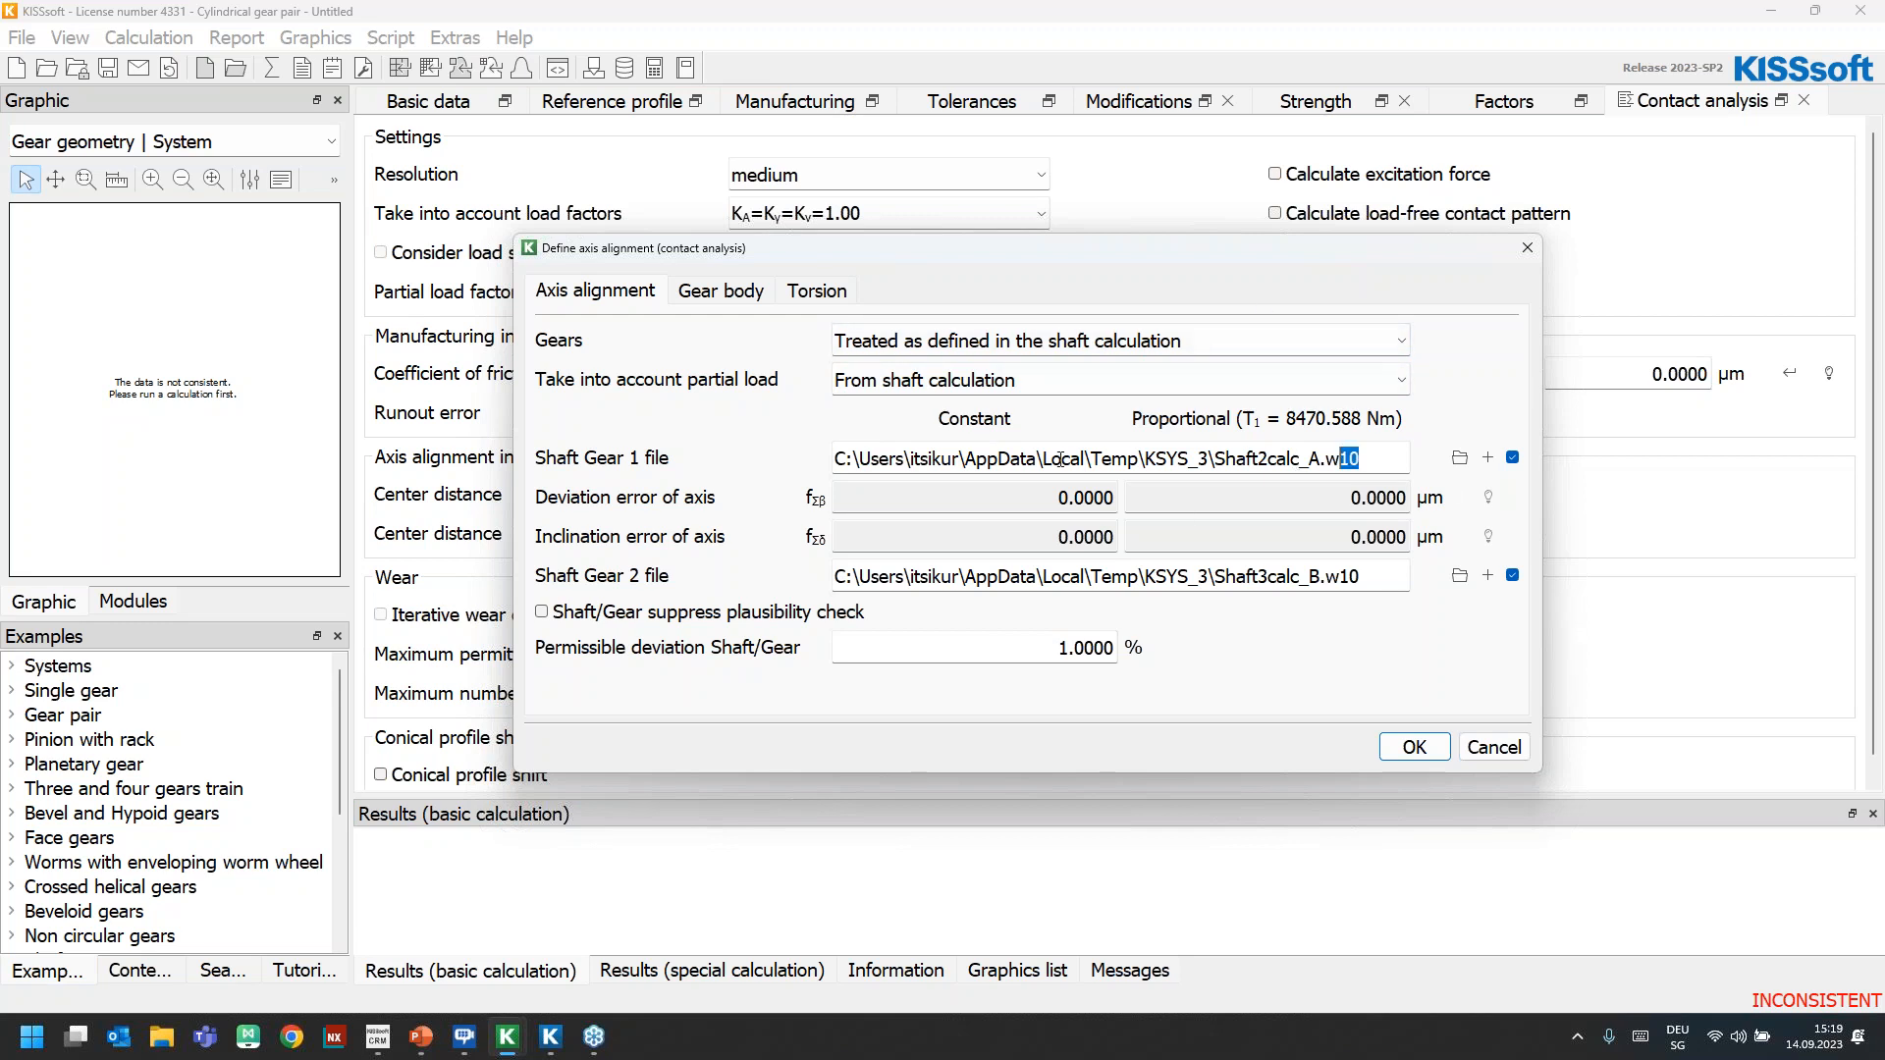
double_click(1366, 460)
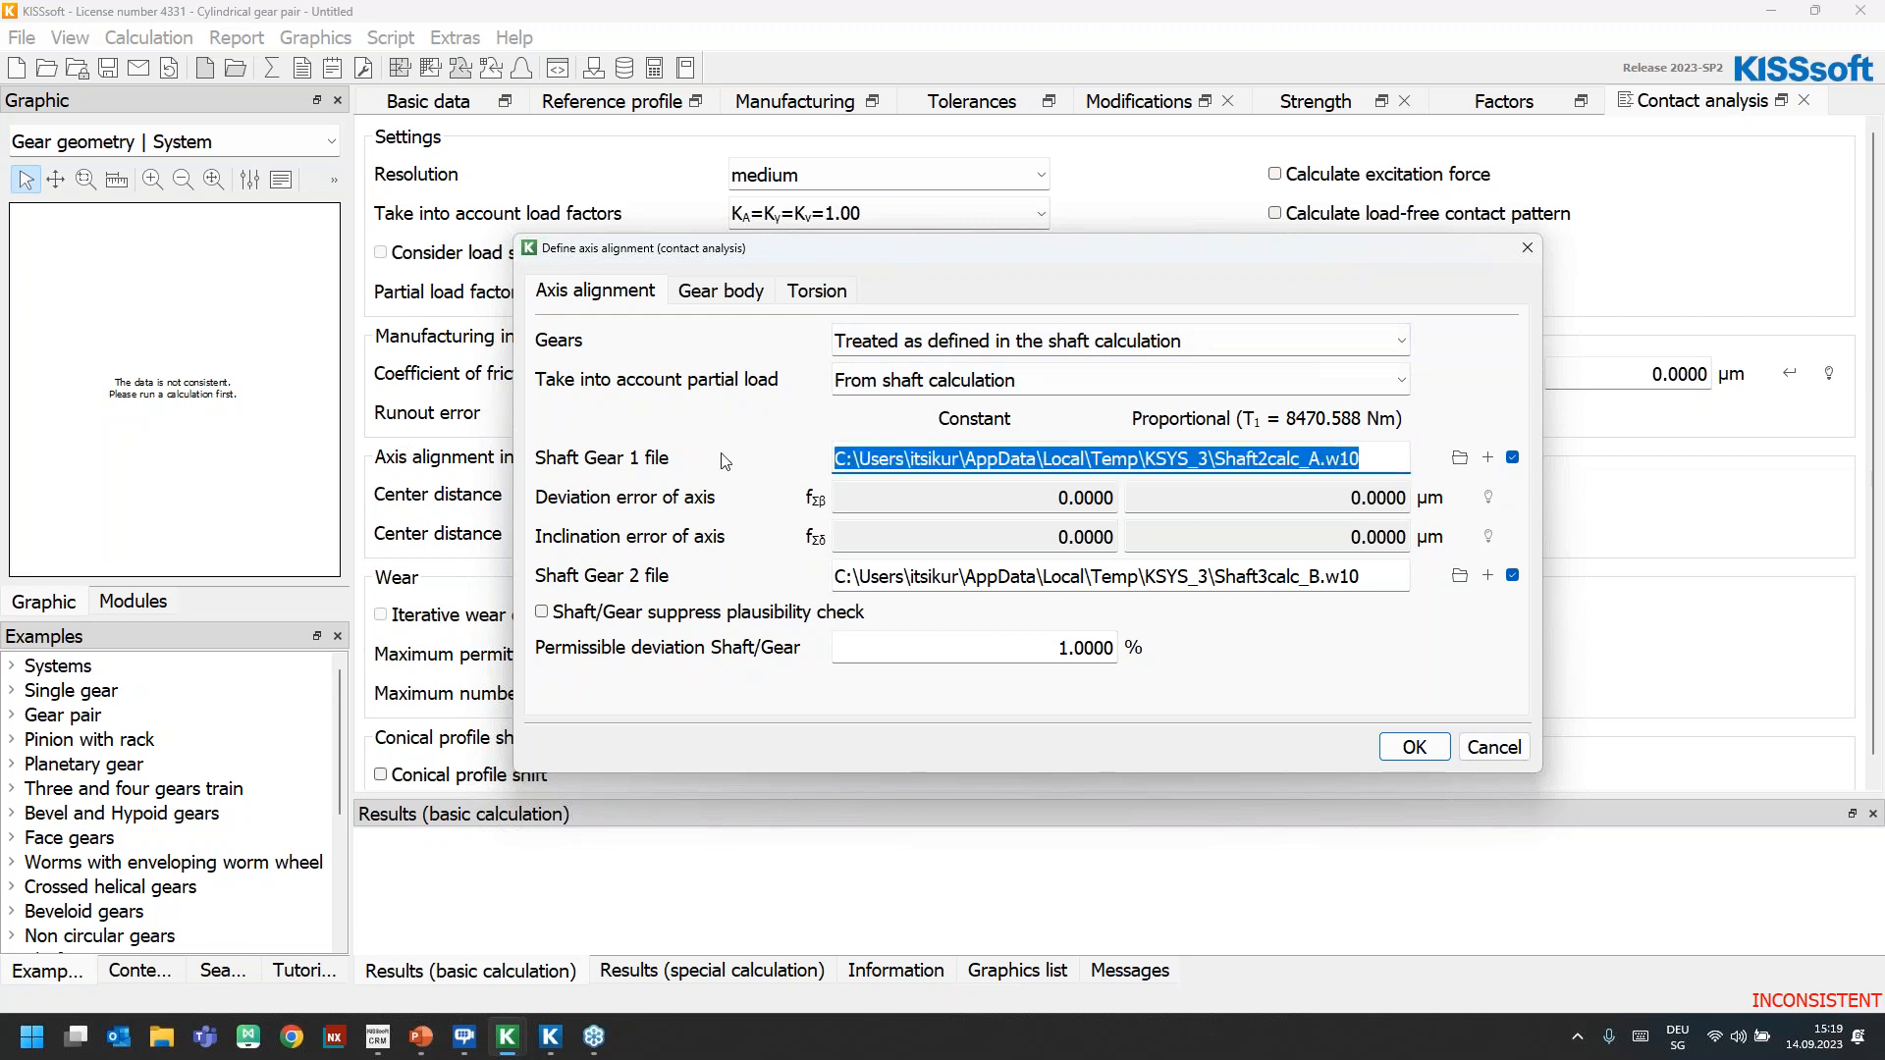
Set the torsion of Torque Gear 1 and Torque Gear 2 to "from shaft calculation" and accept the axis alignment definition
left_click(715, 294)
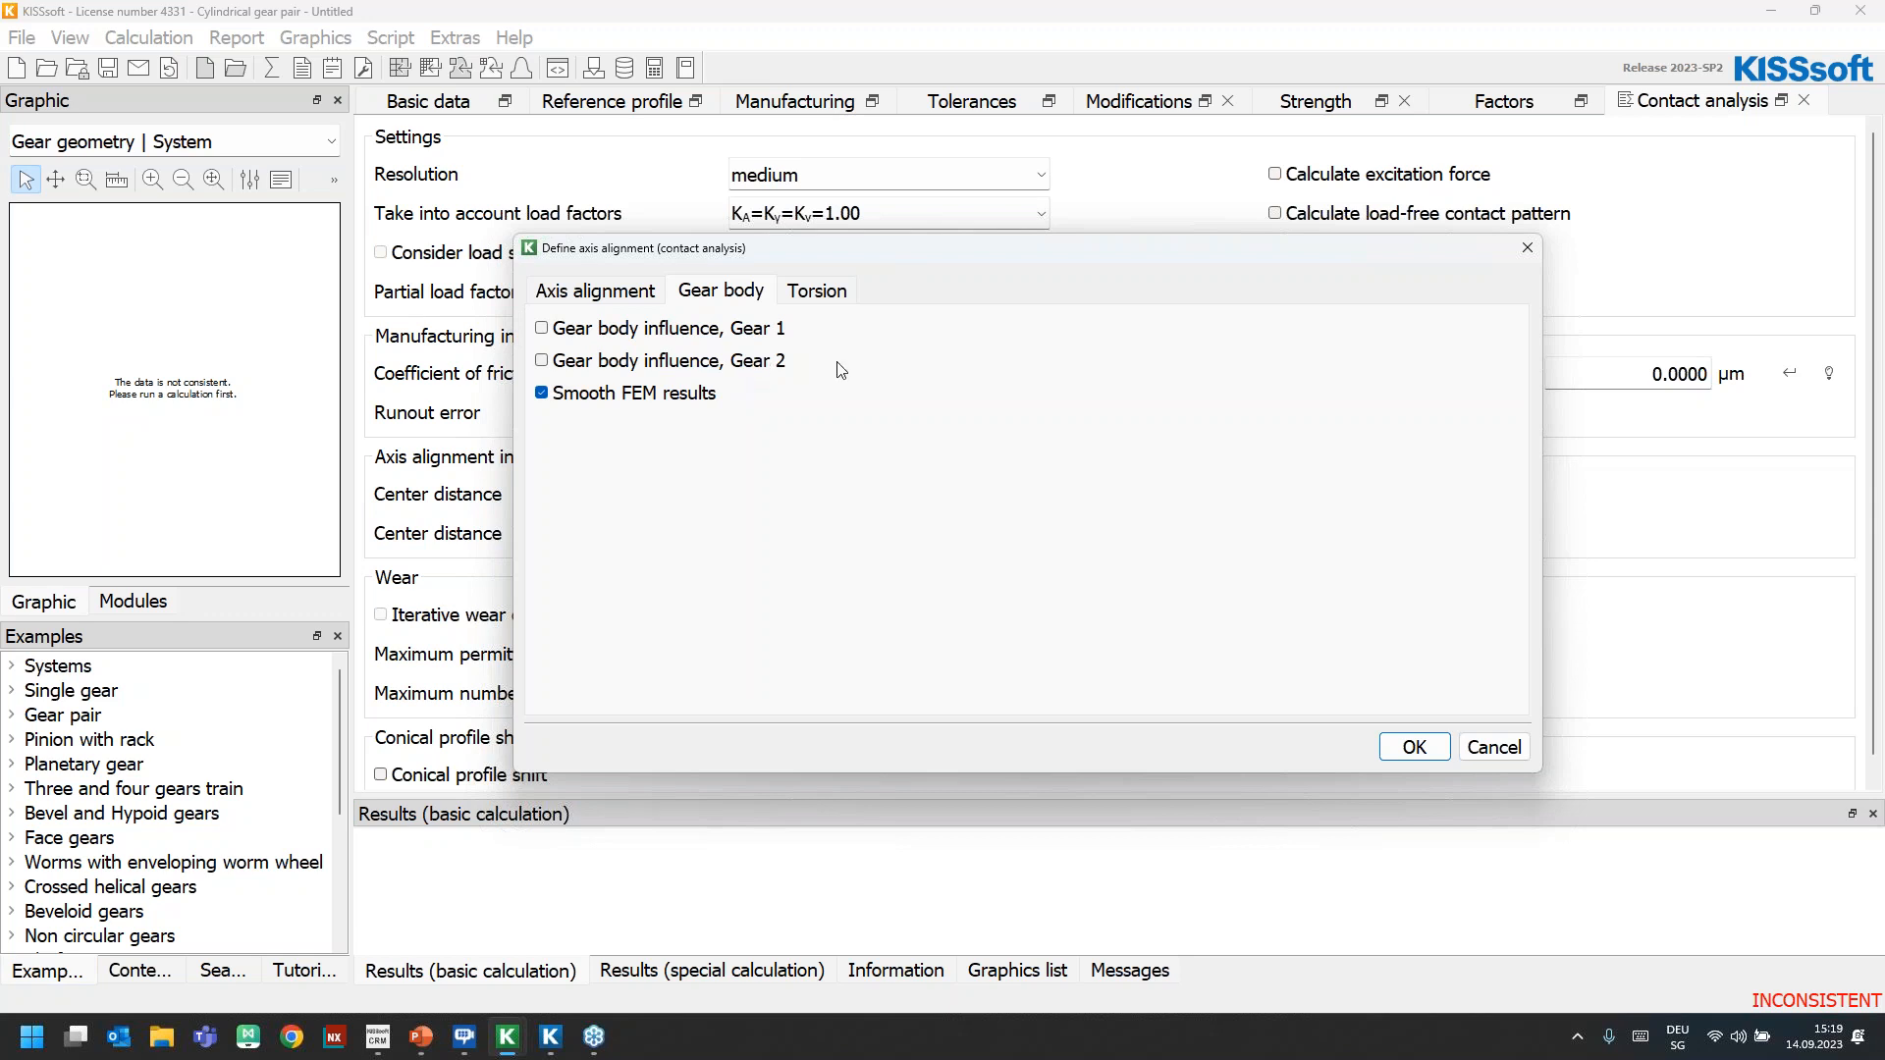
left_click(830, 298)
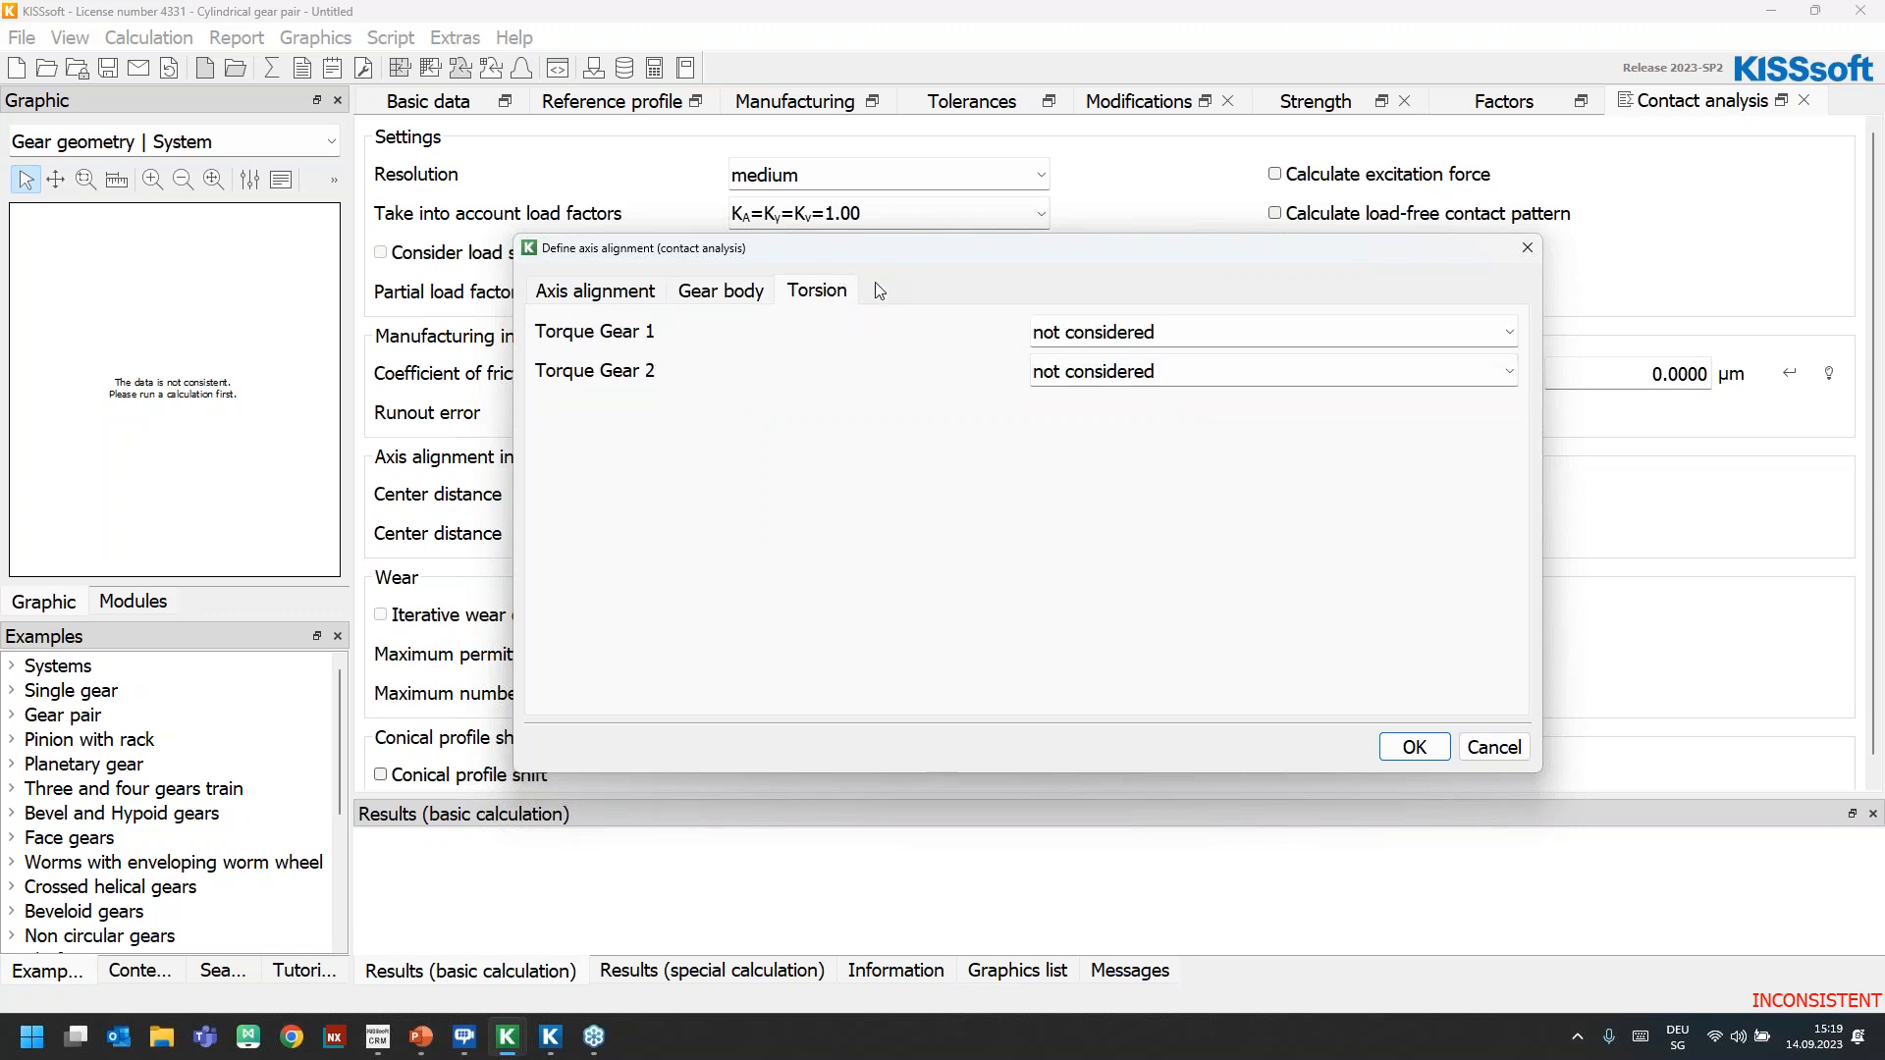
left_click(1080, 334)
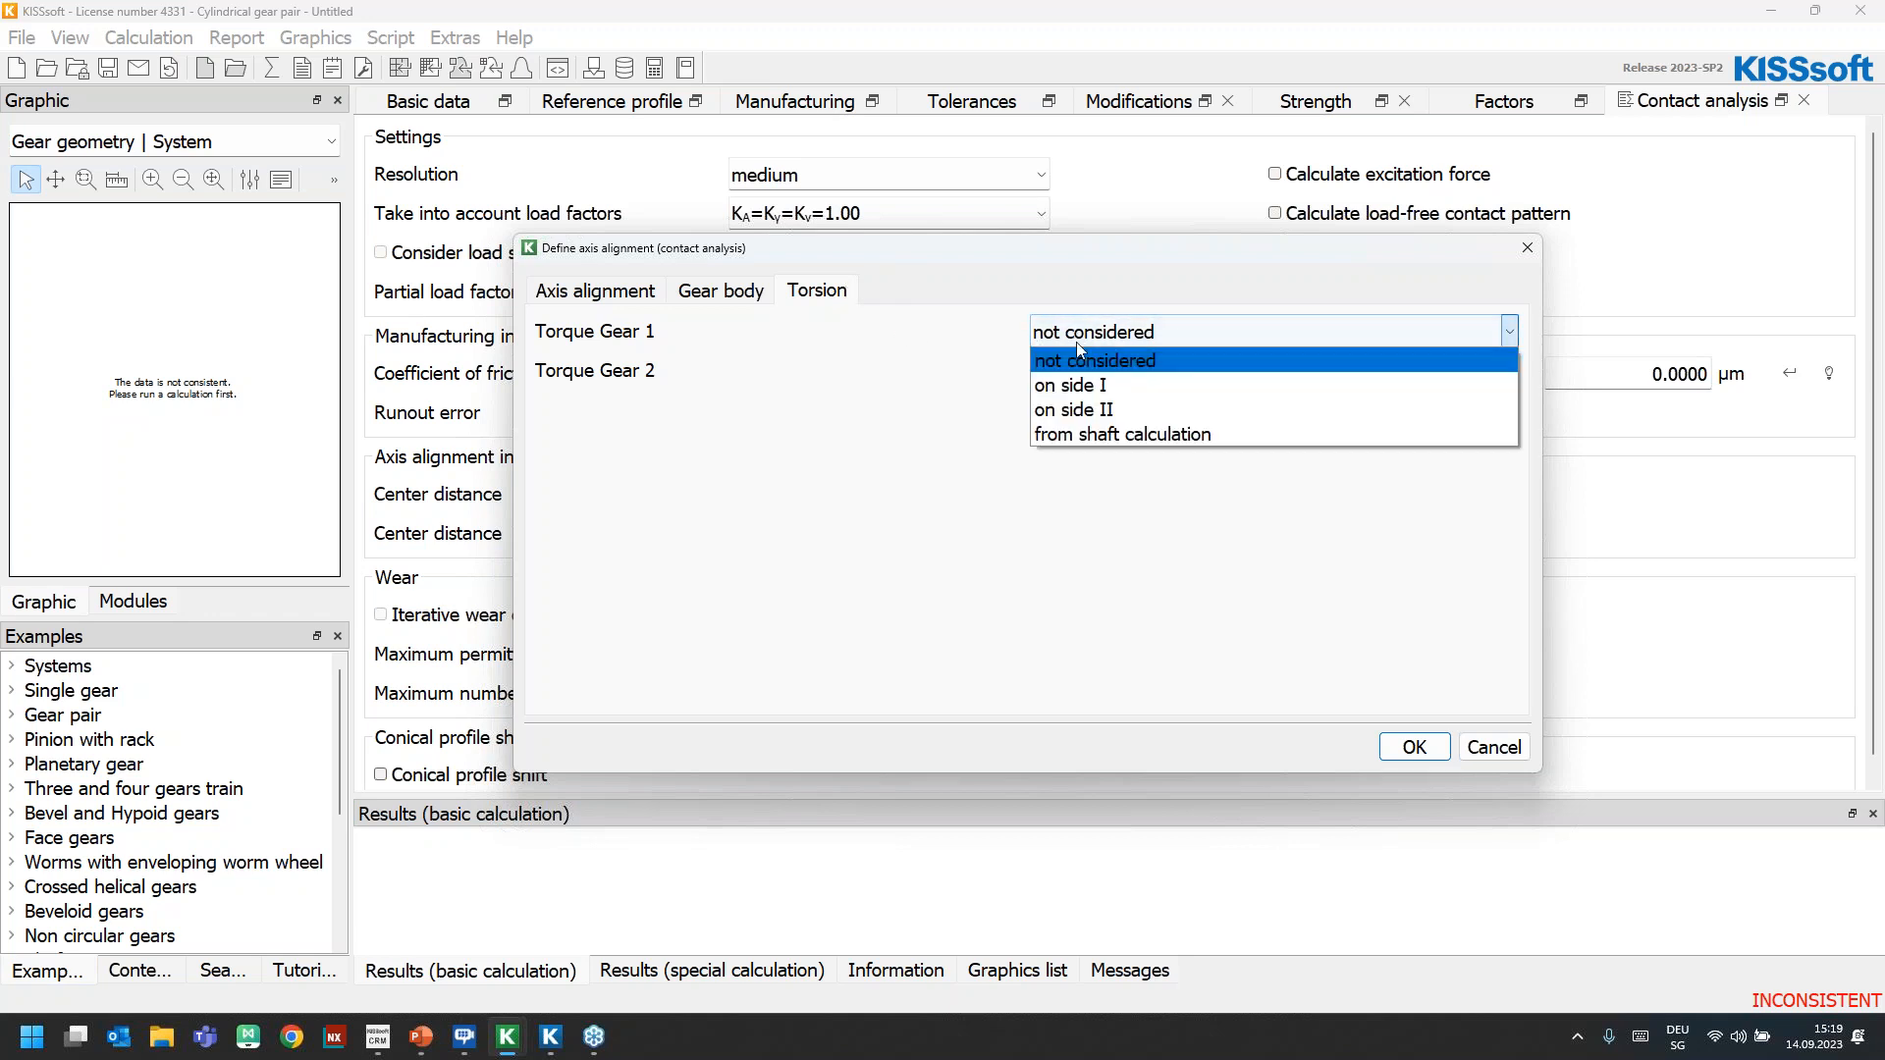
left_click(1080, 427)
left_click(1081, 373)
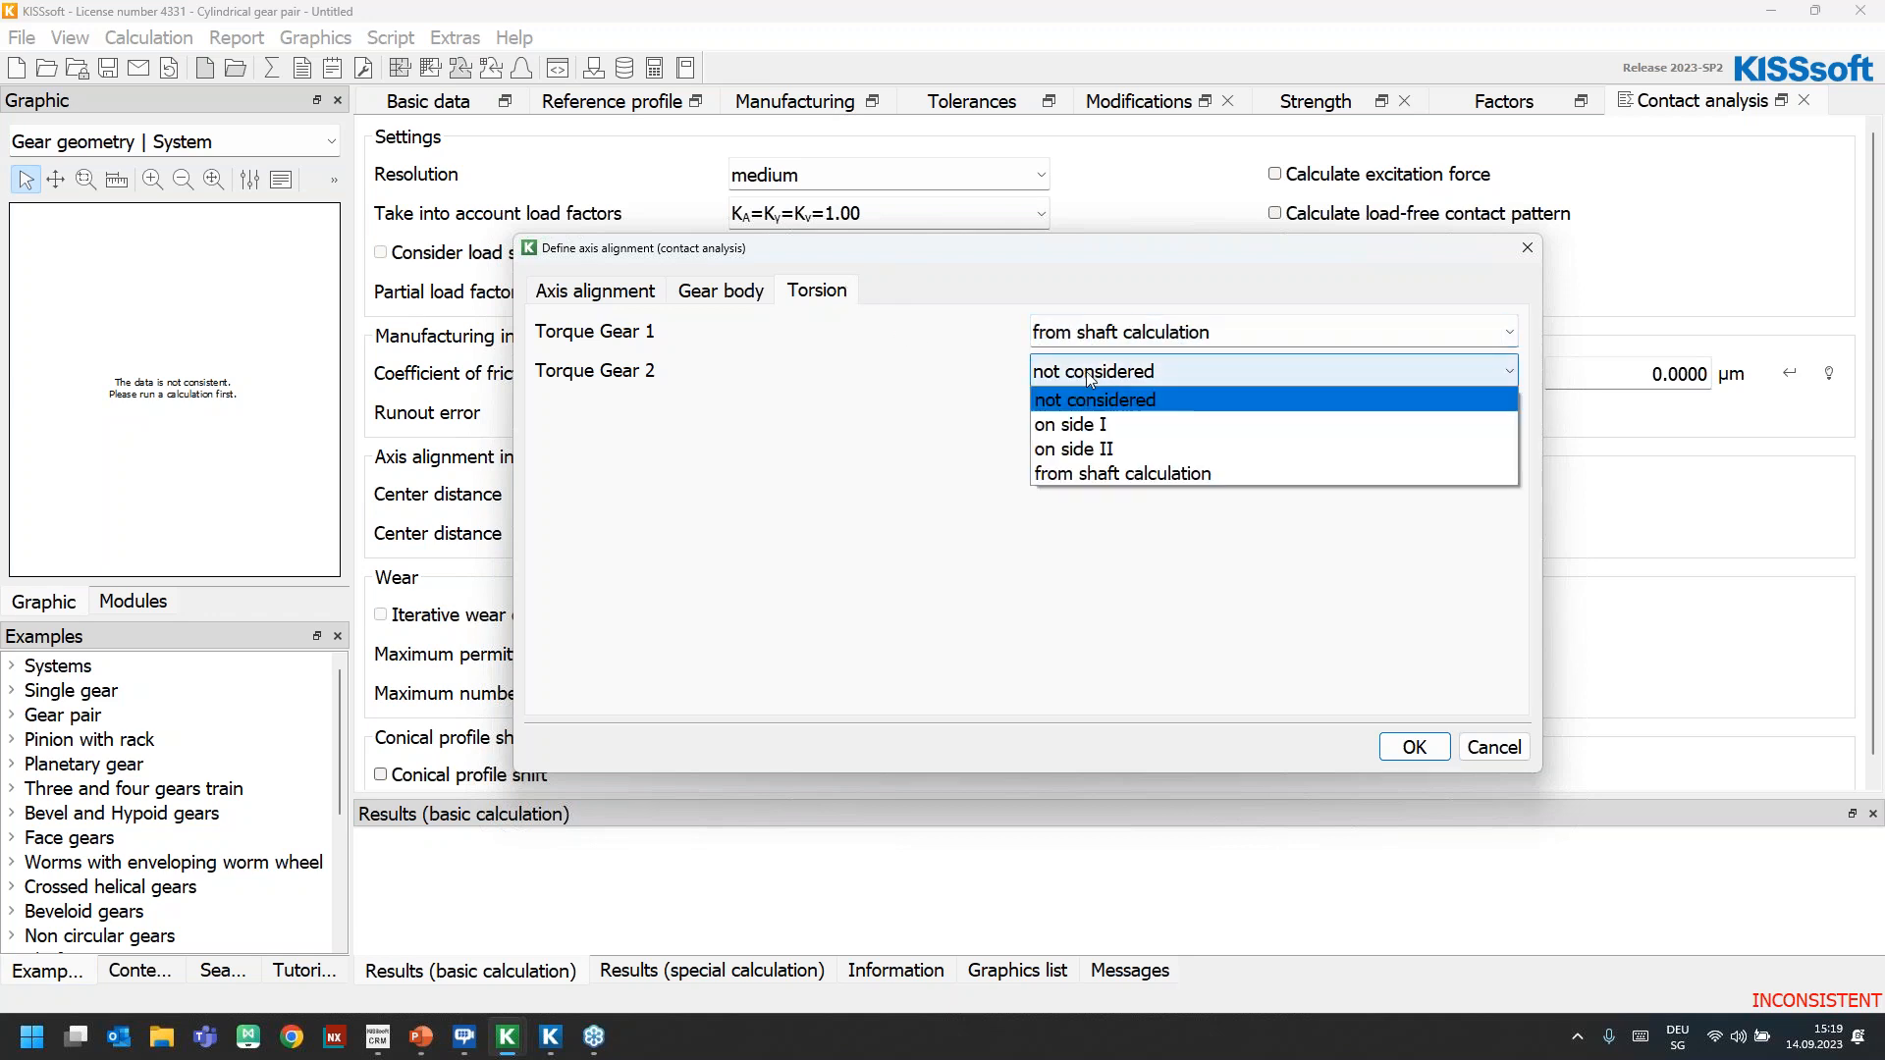
left_click(1100, 468)
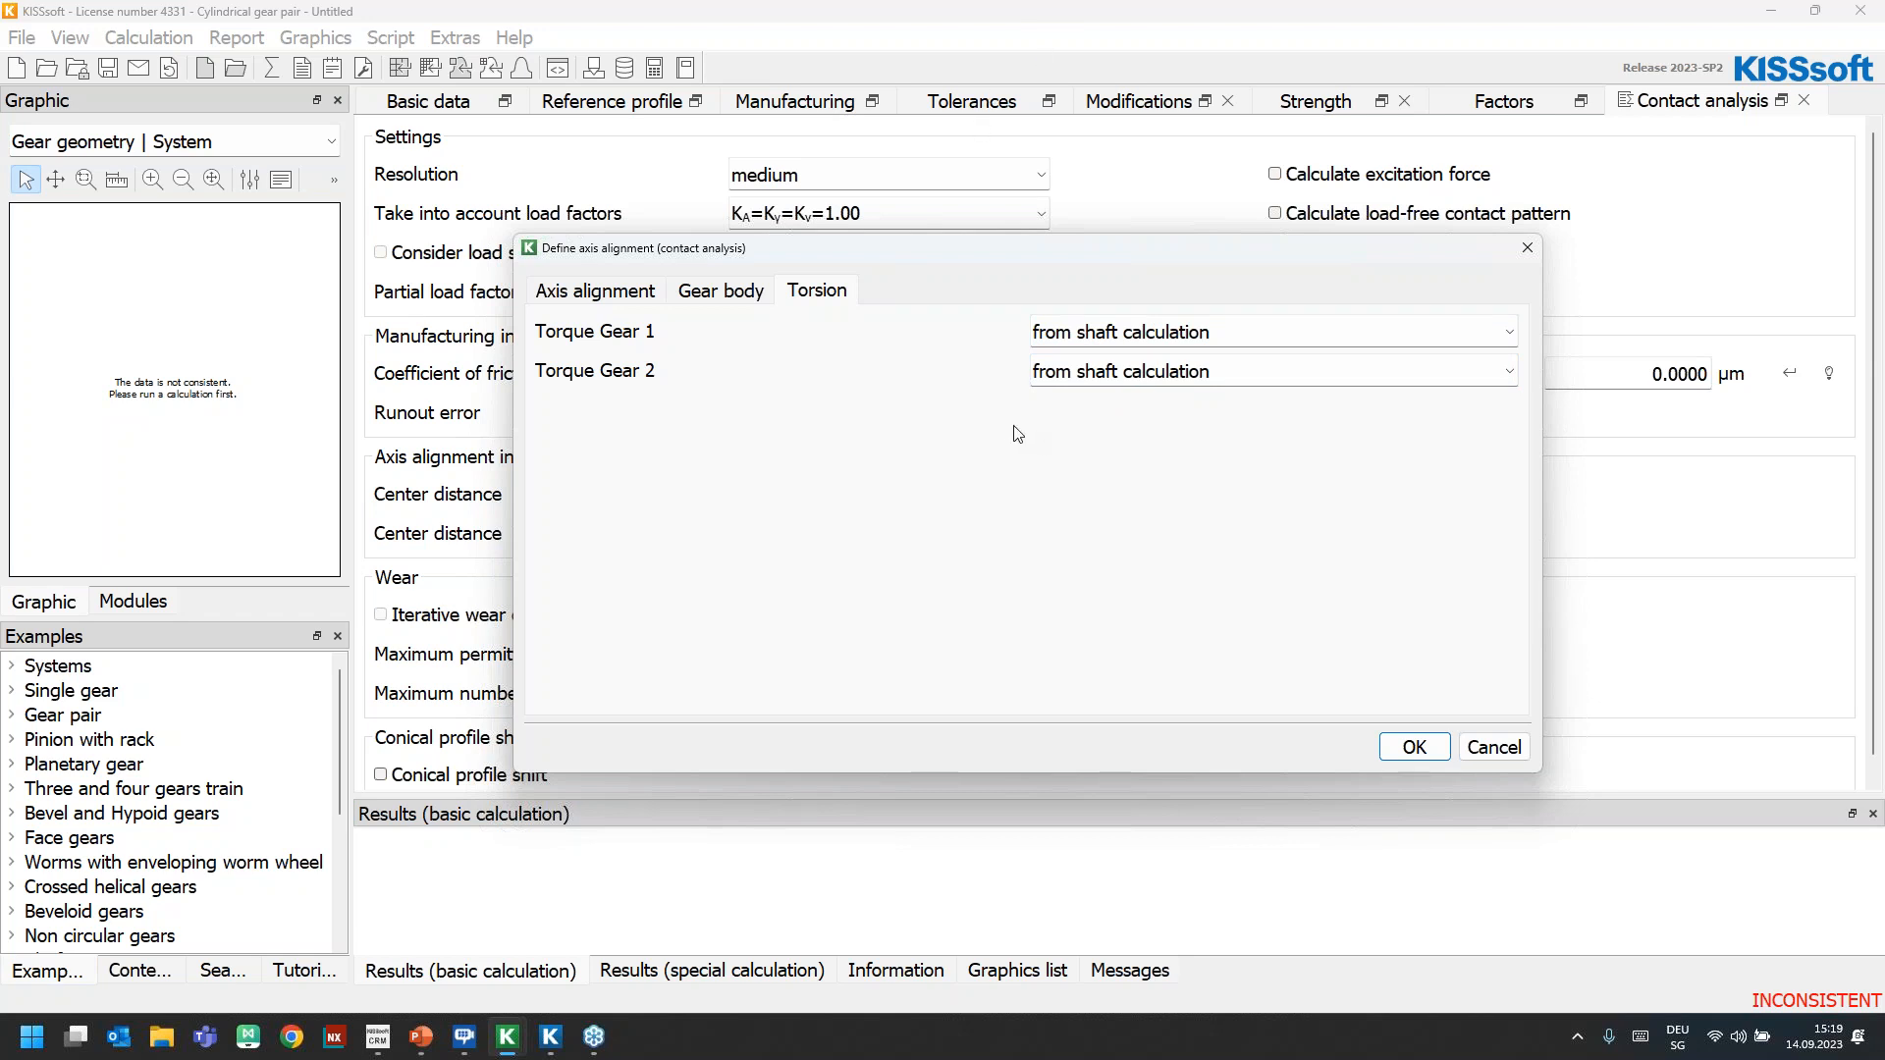
left_click(1414, 747)
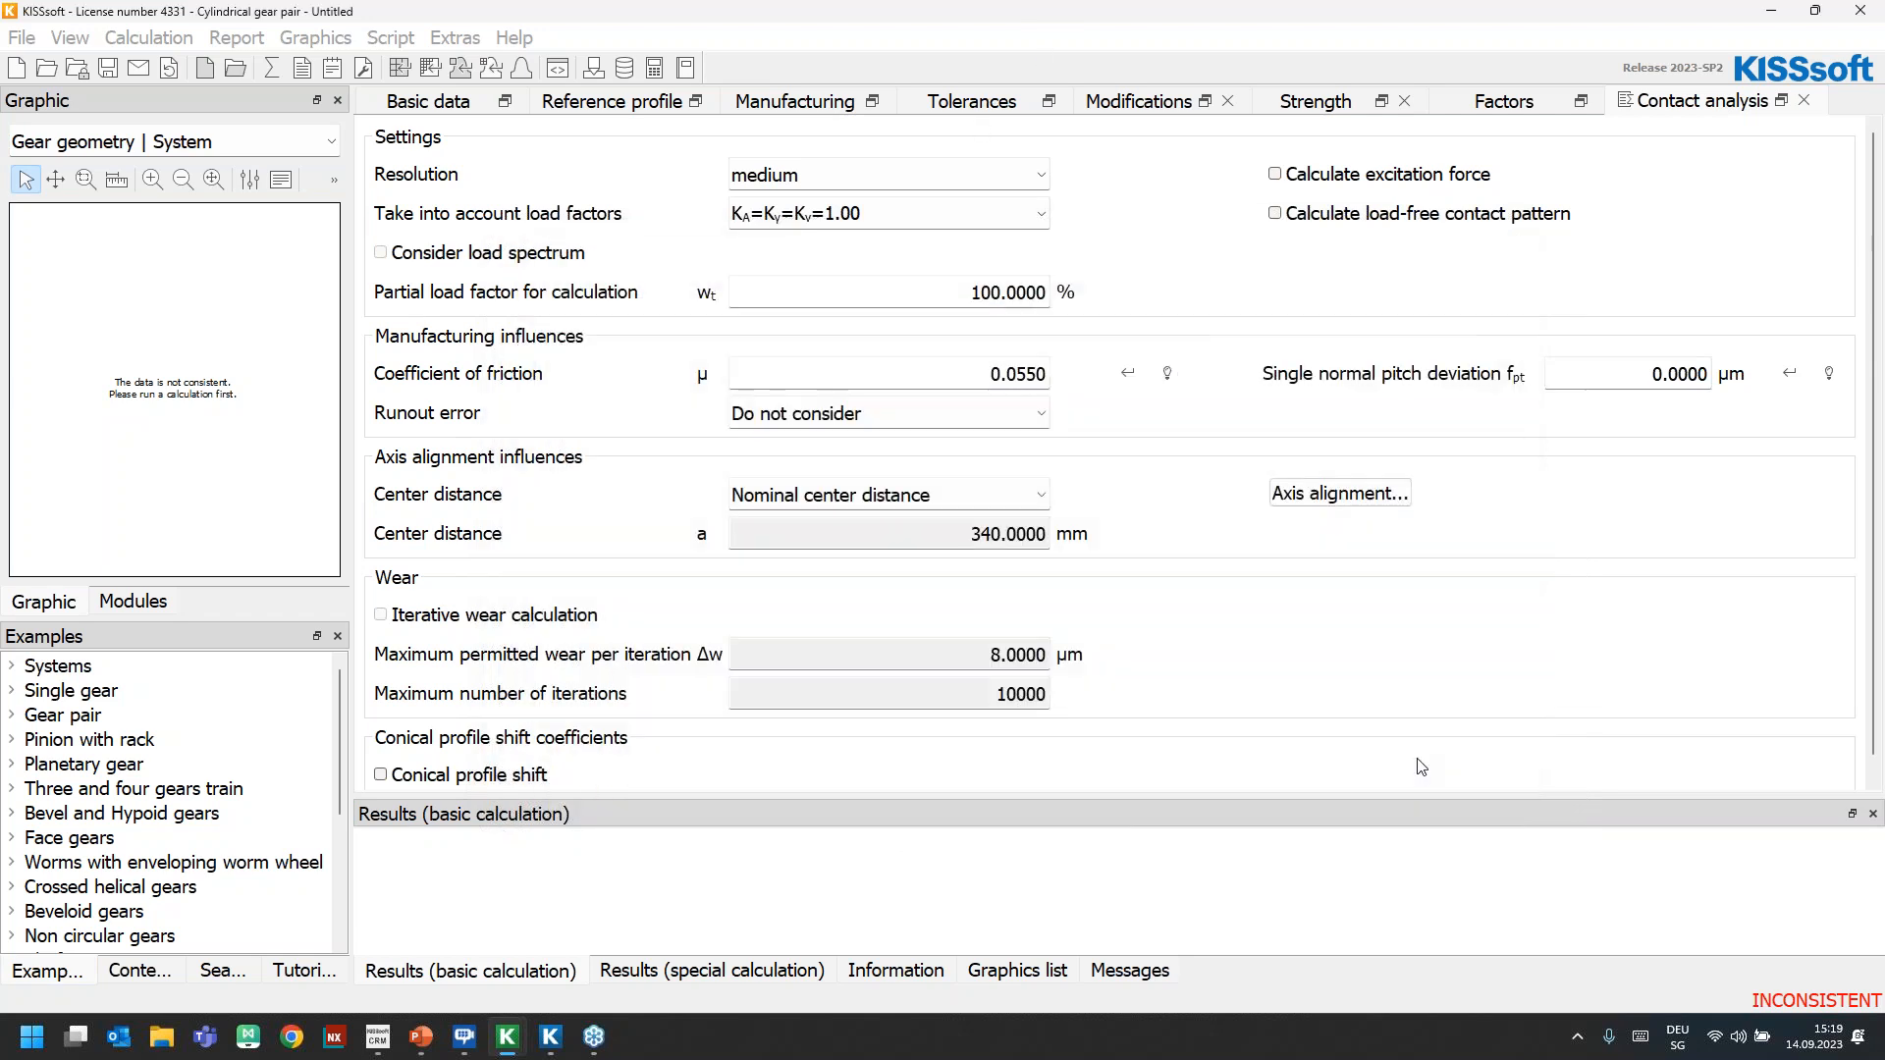
Run the gear pair calculation with contact analysis, acknowledge the load distribution warning, and close the graphic preview
left_click(271, 69)
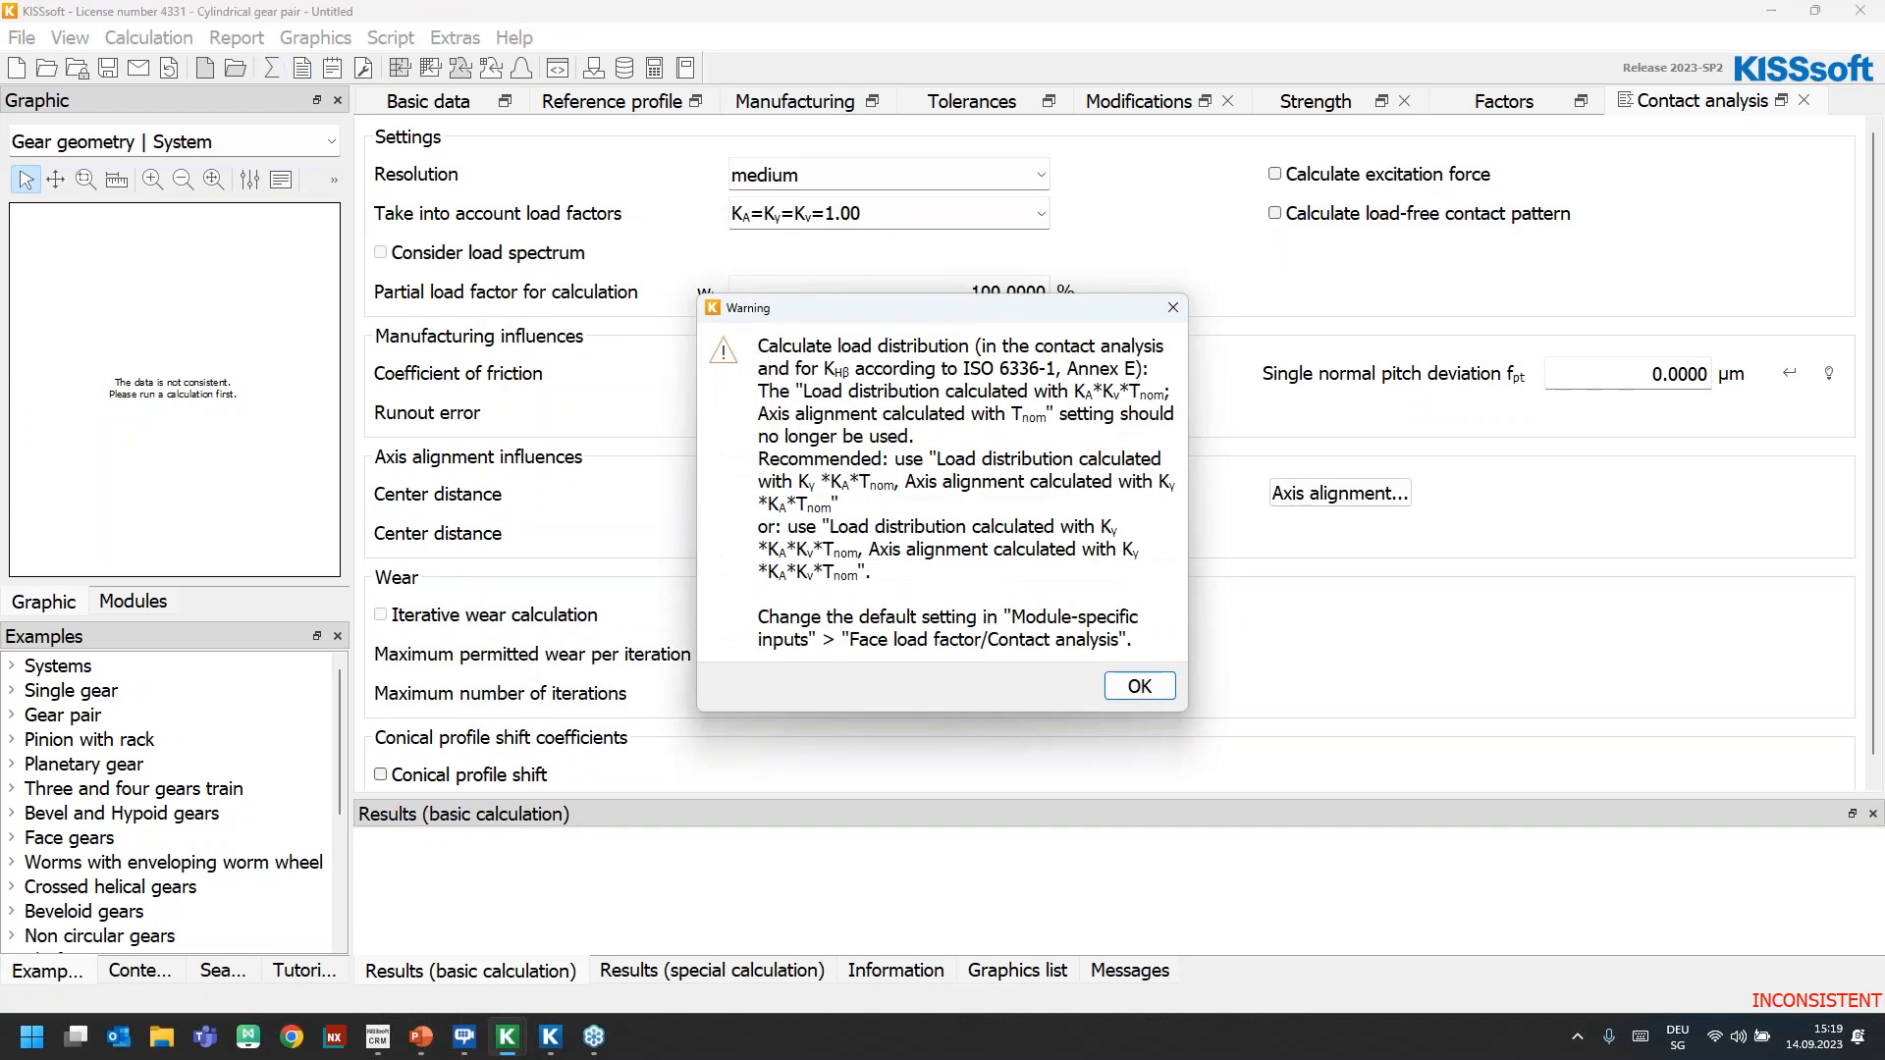
left_click(1139, 685)
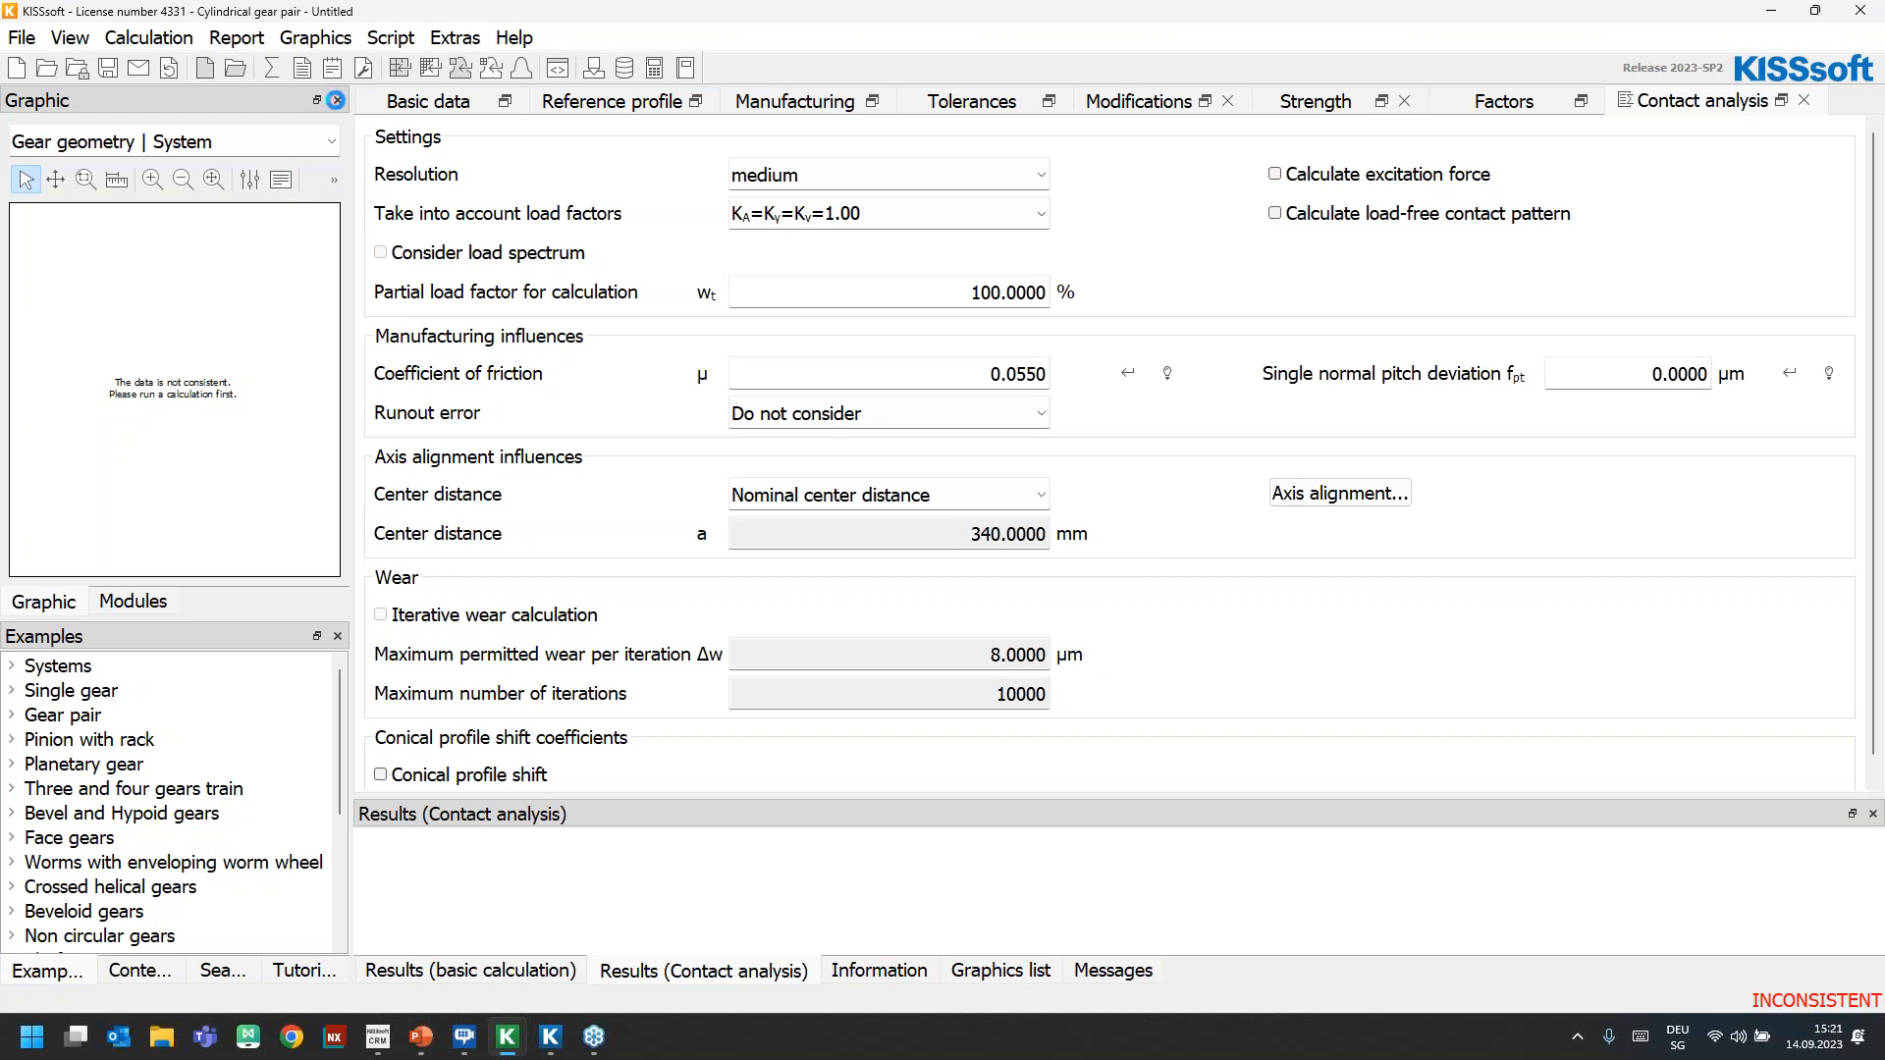
left_click(338, 101)
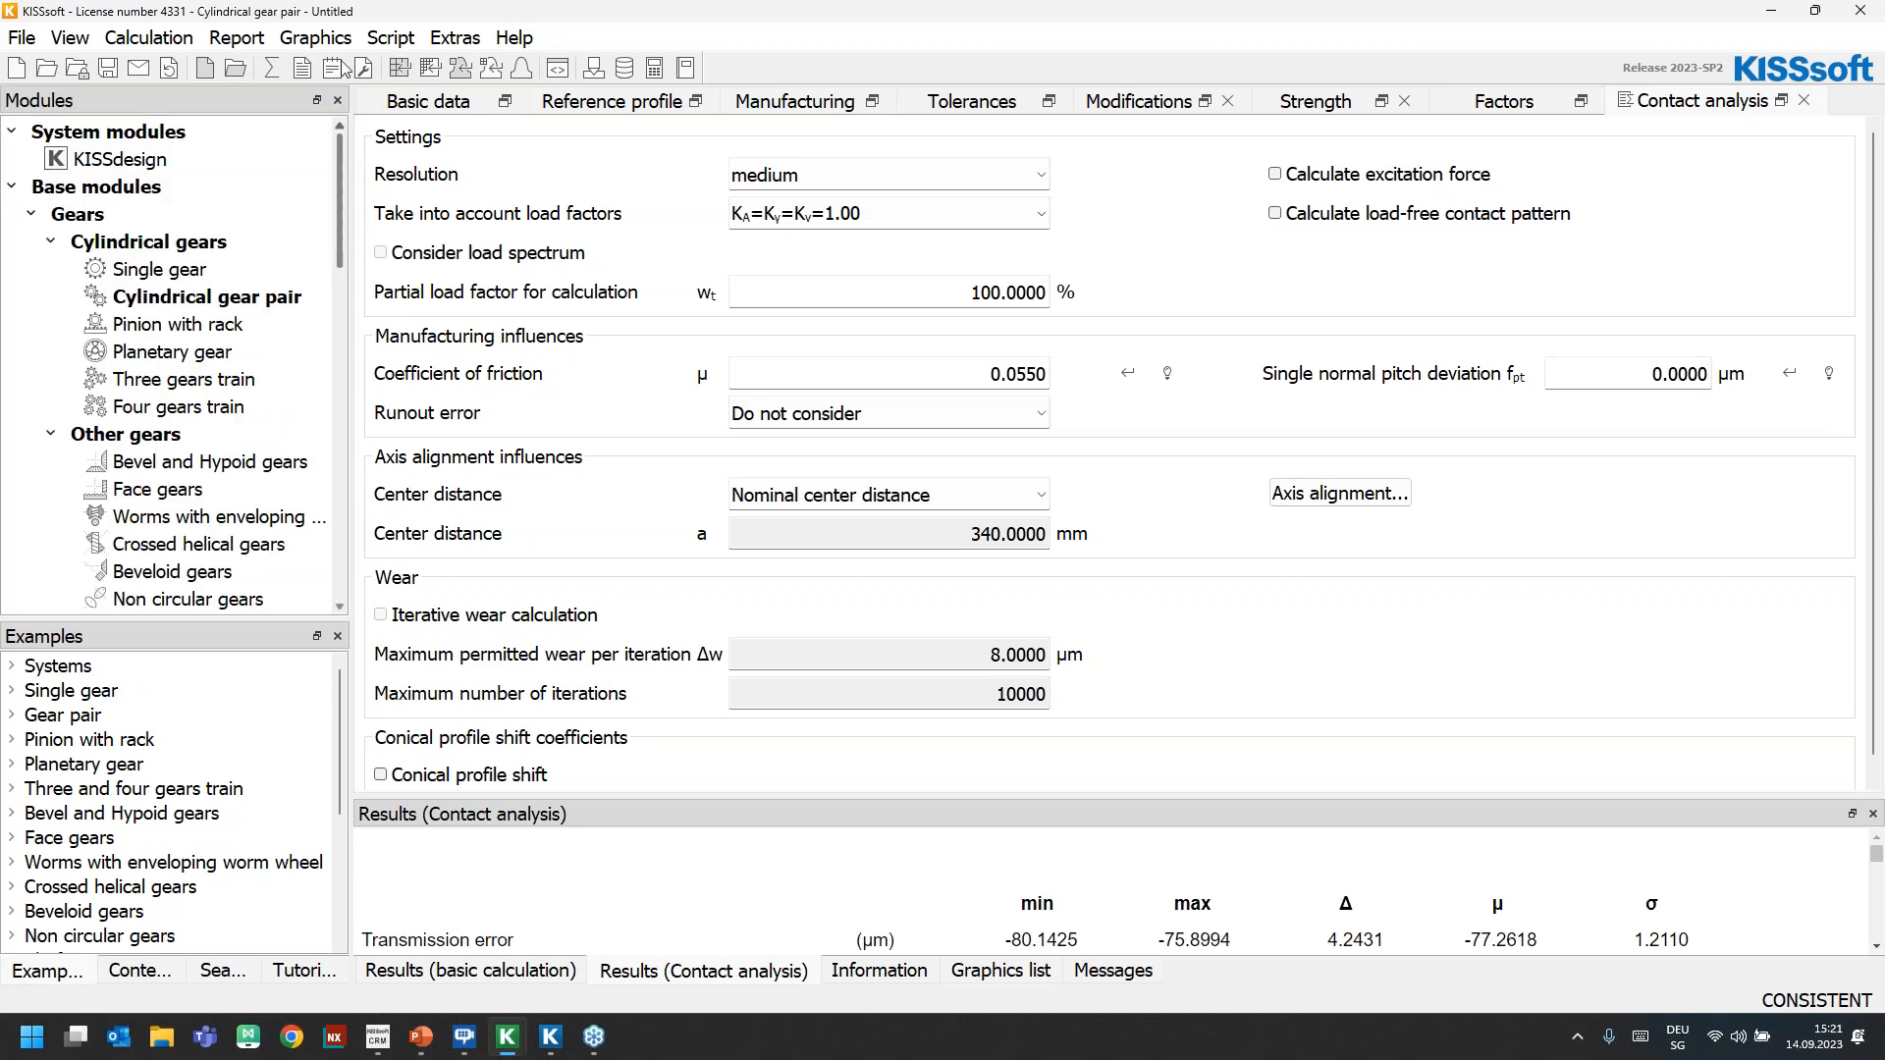
Display the gap analysis graph of the gear pair and move and resize its window over the contact analysis inputs
left_click(332, 39)
mouse_move(358, 121)
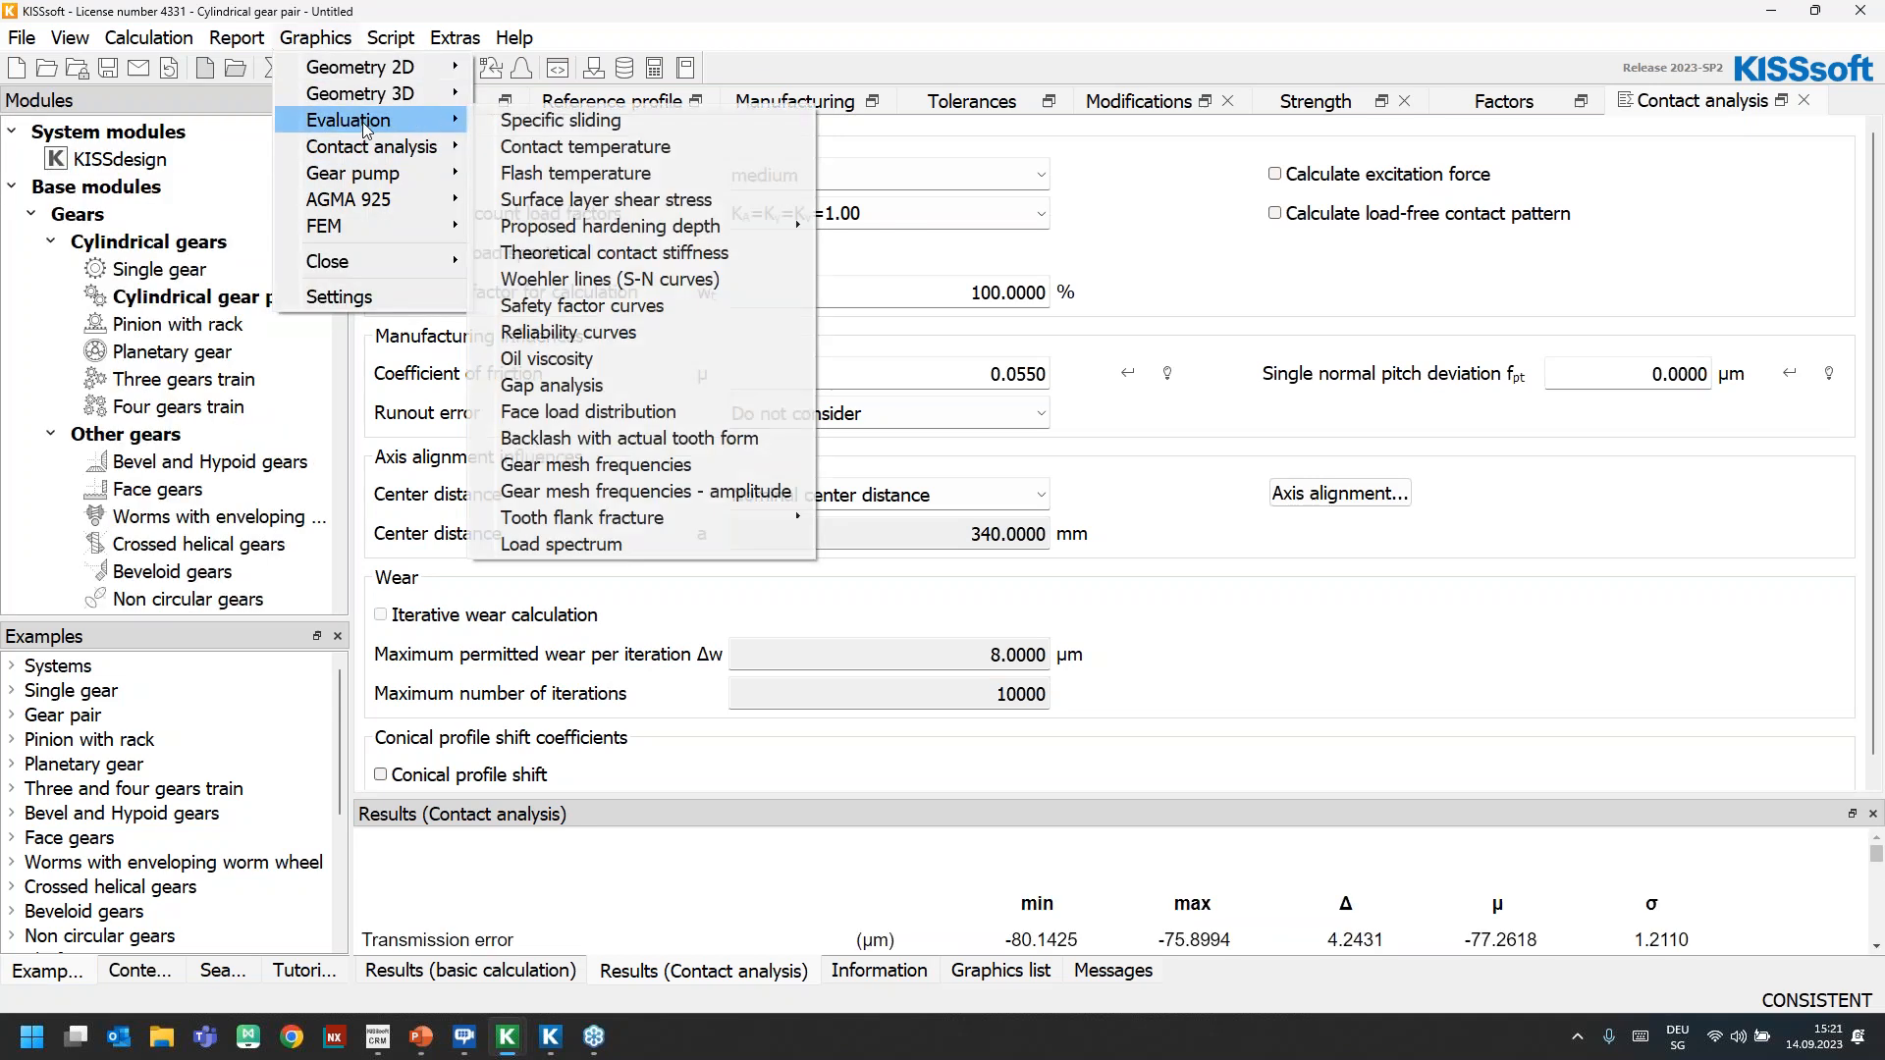
left_click(658, 391)
left_click_drag(883, 362, 442, 238)
left_click_drag(685, 613, 977, 865)
Display the face load distribution graph, place it beside the gap analysis graph, and enlarge it to a similar height
left_click(336, 45)
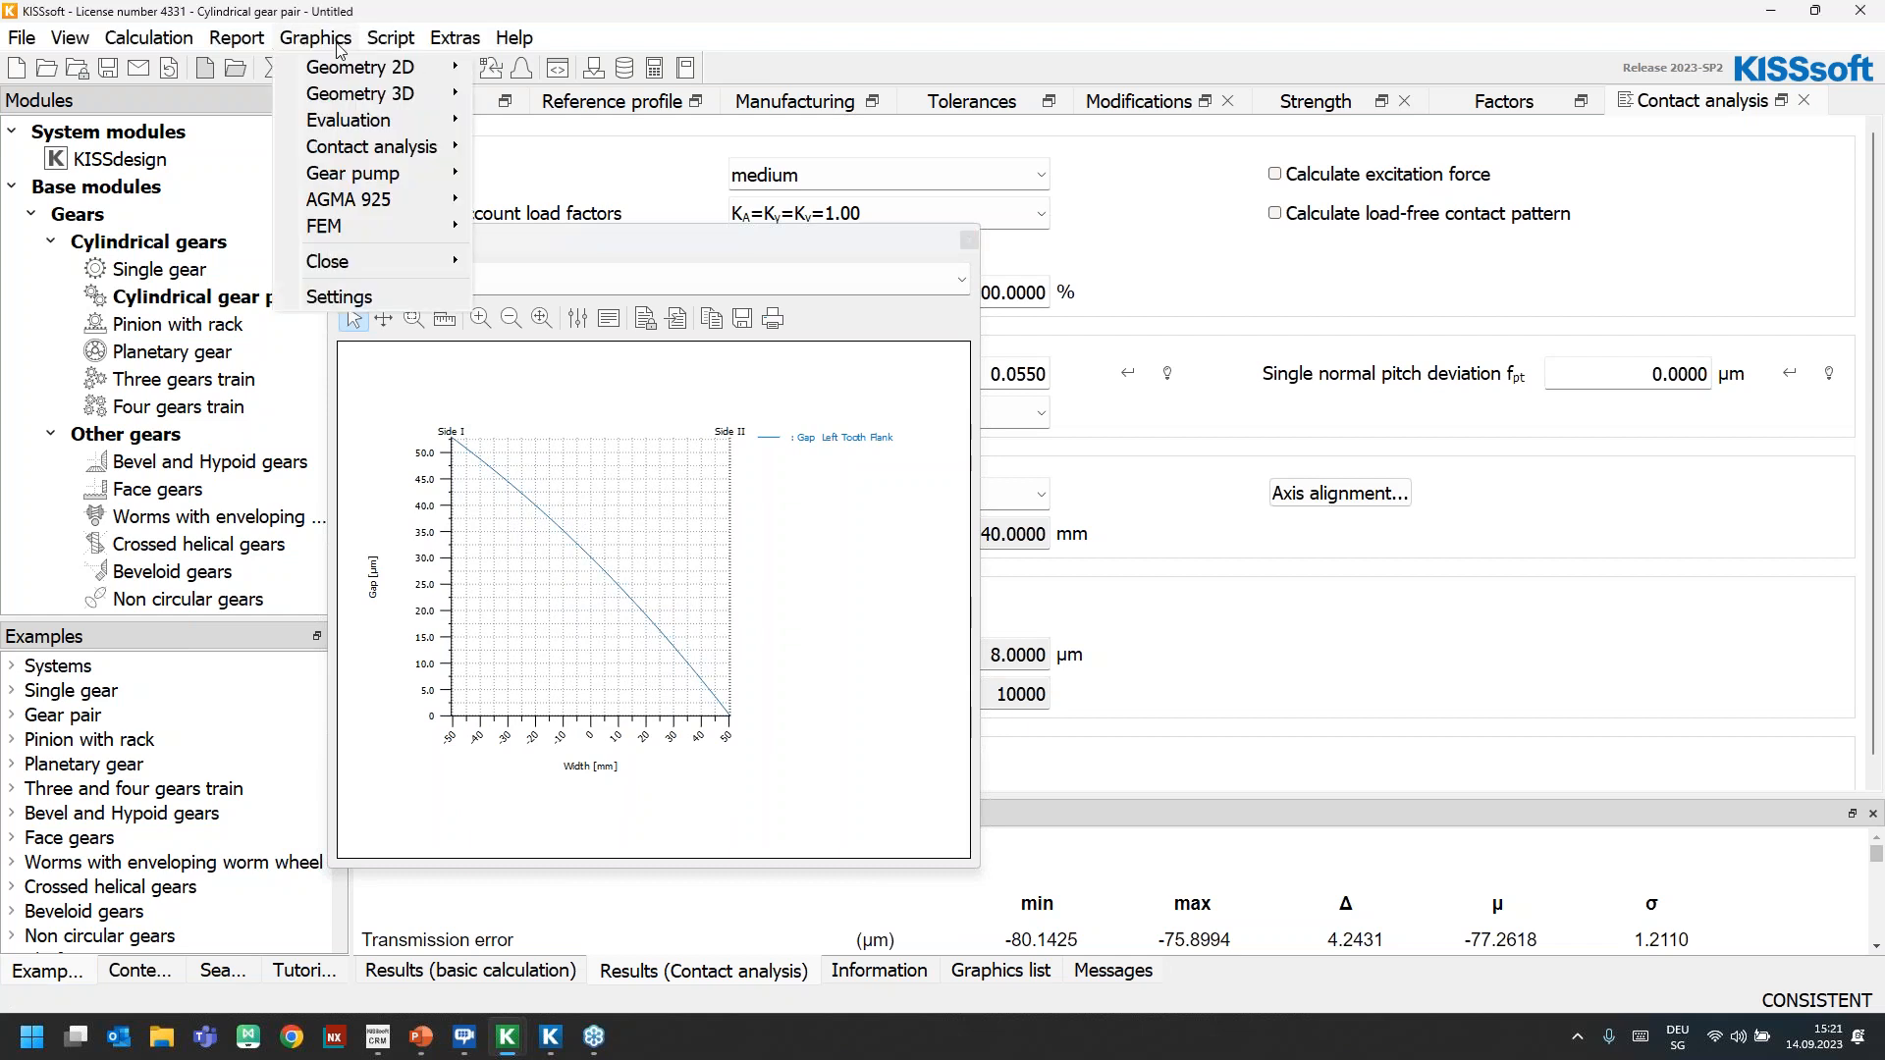
mouse_move(373, 120)
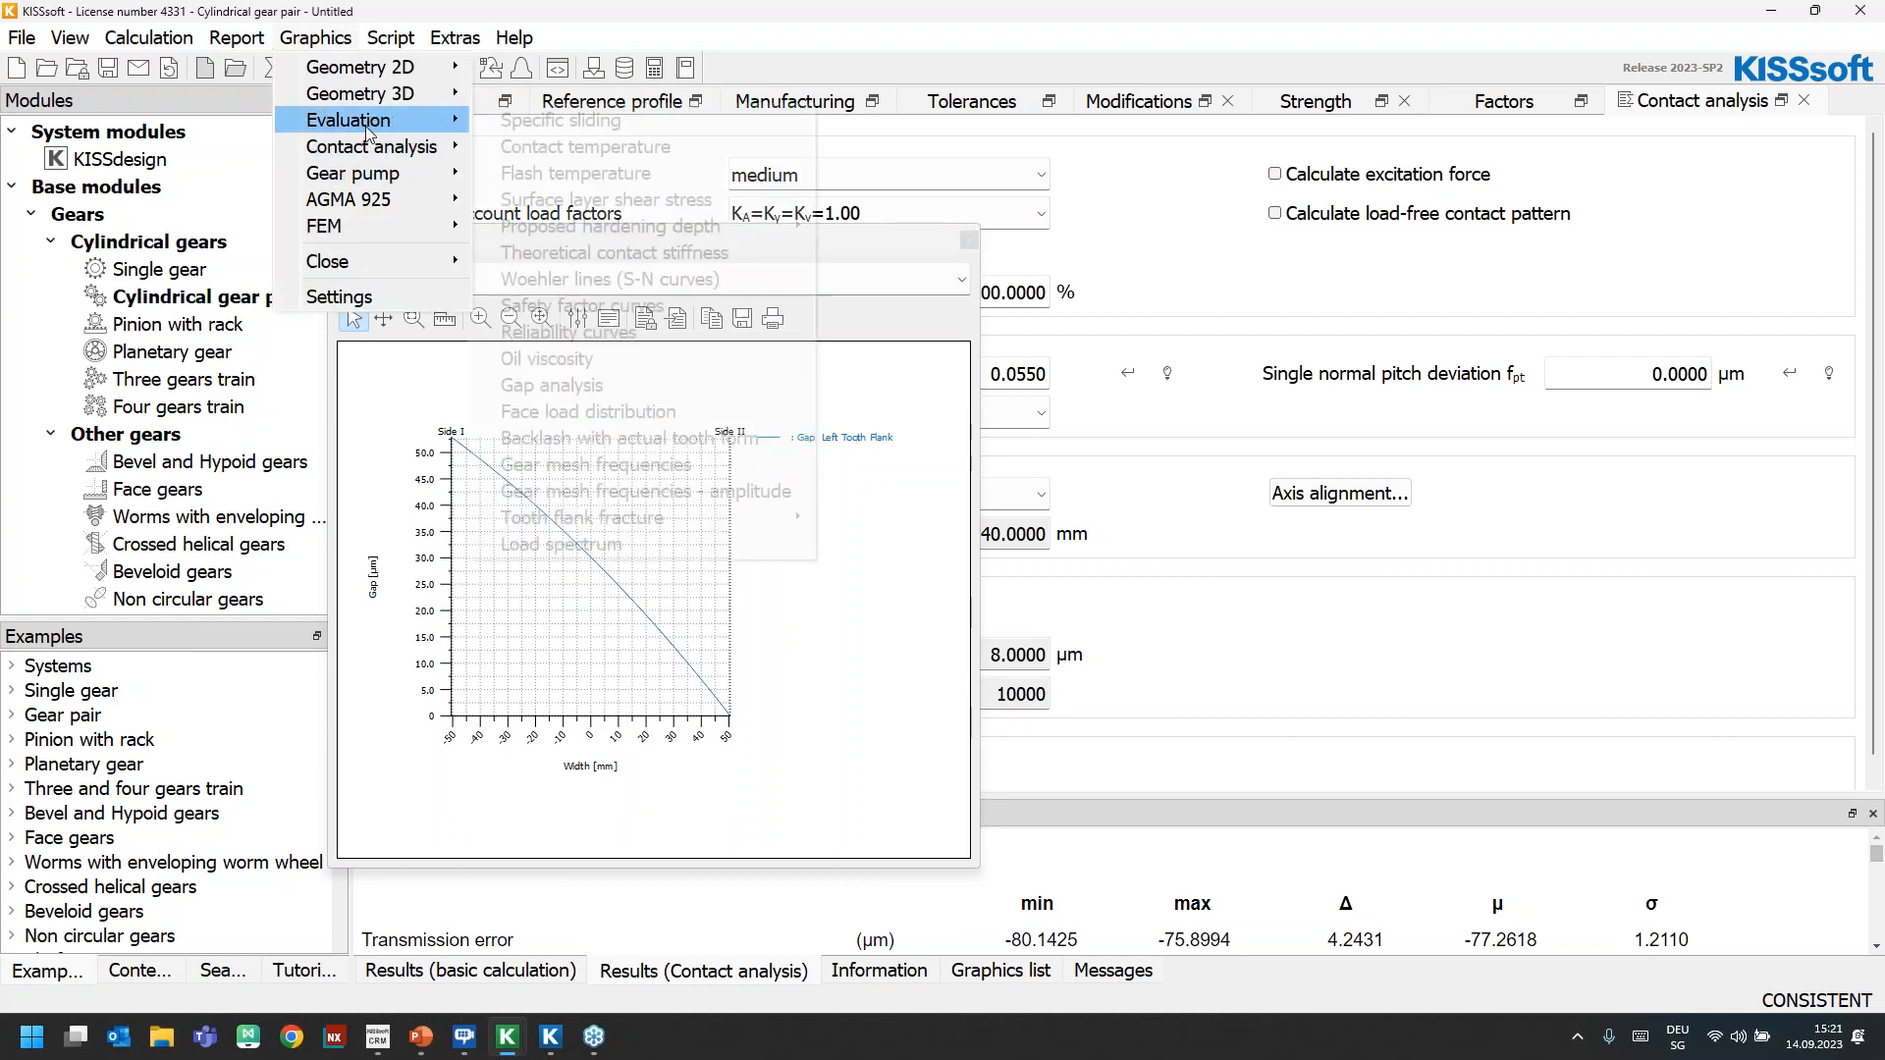
left_click(650, 411)
left_click_drag(938, 390, 1110, 260)
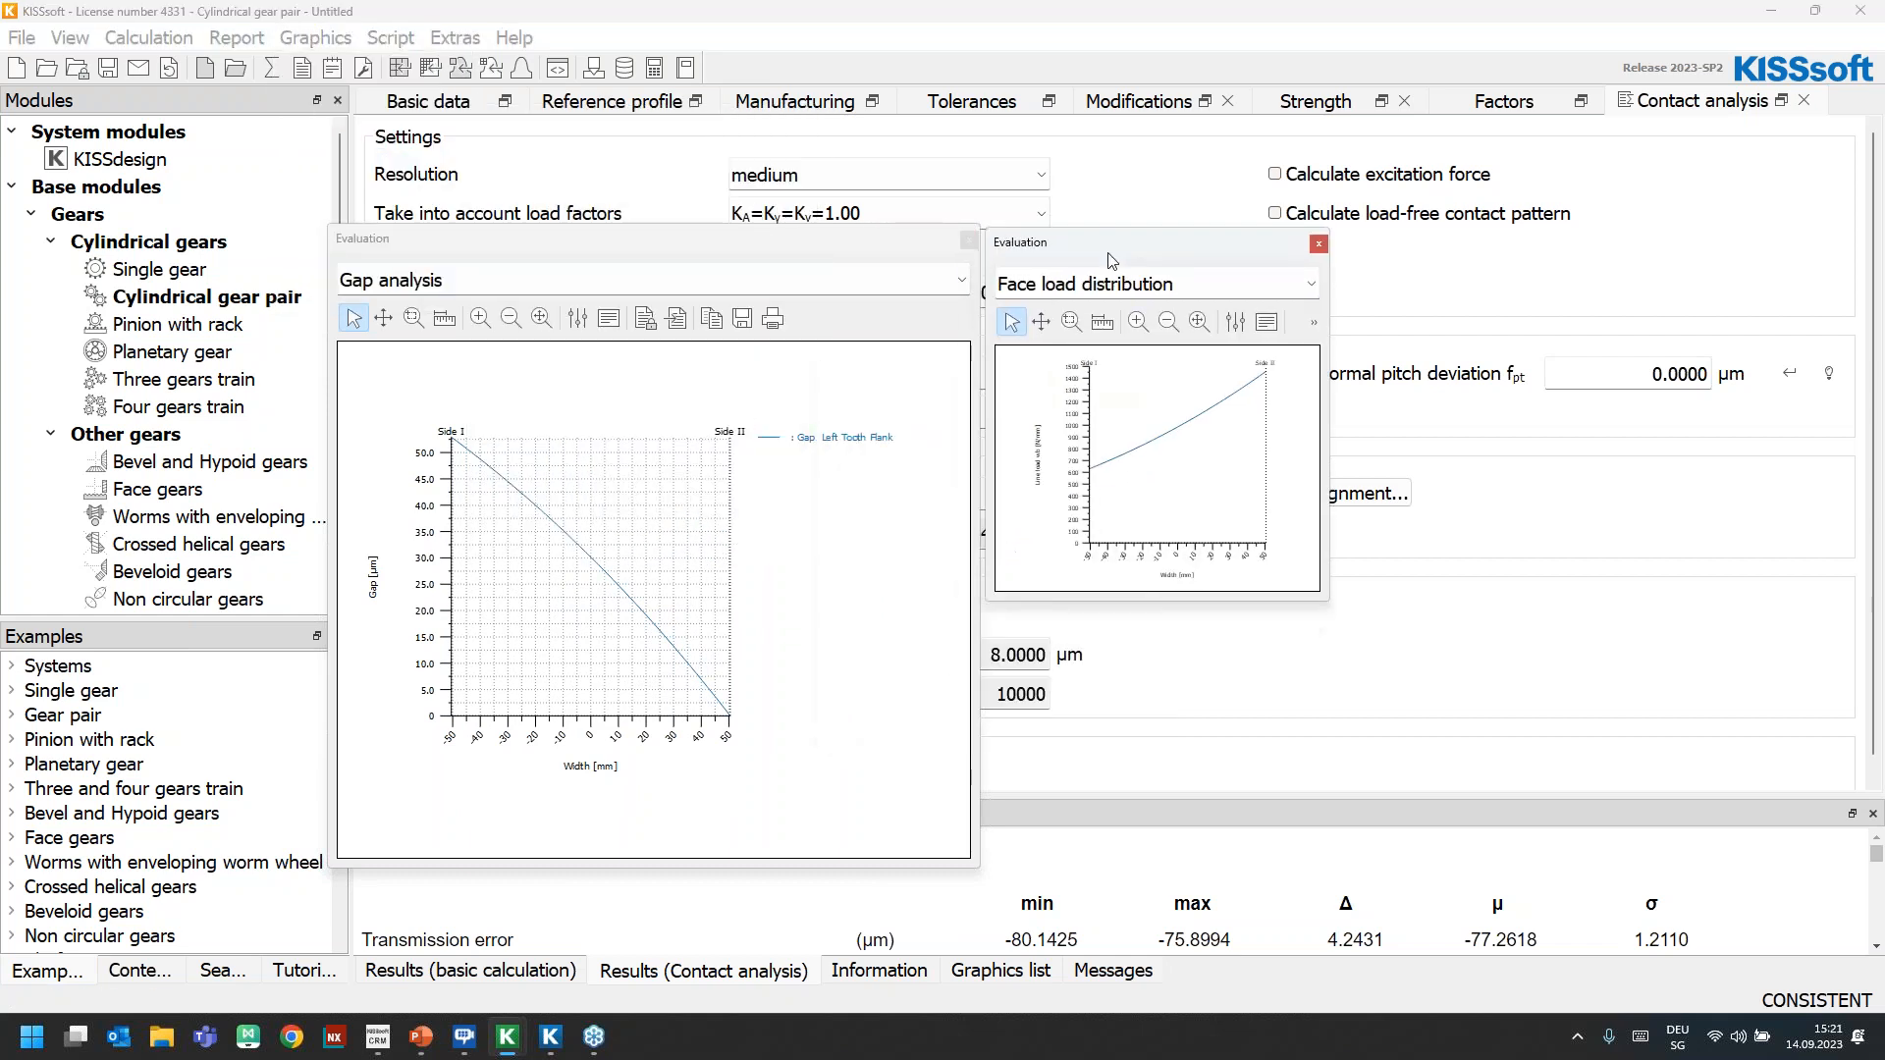
left_click_drag(1327, 596, 1549, 864)
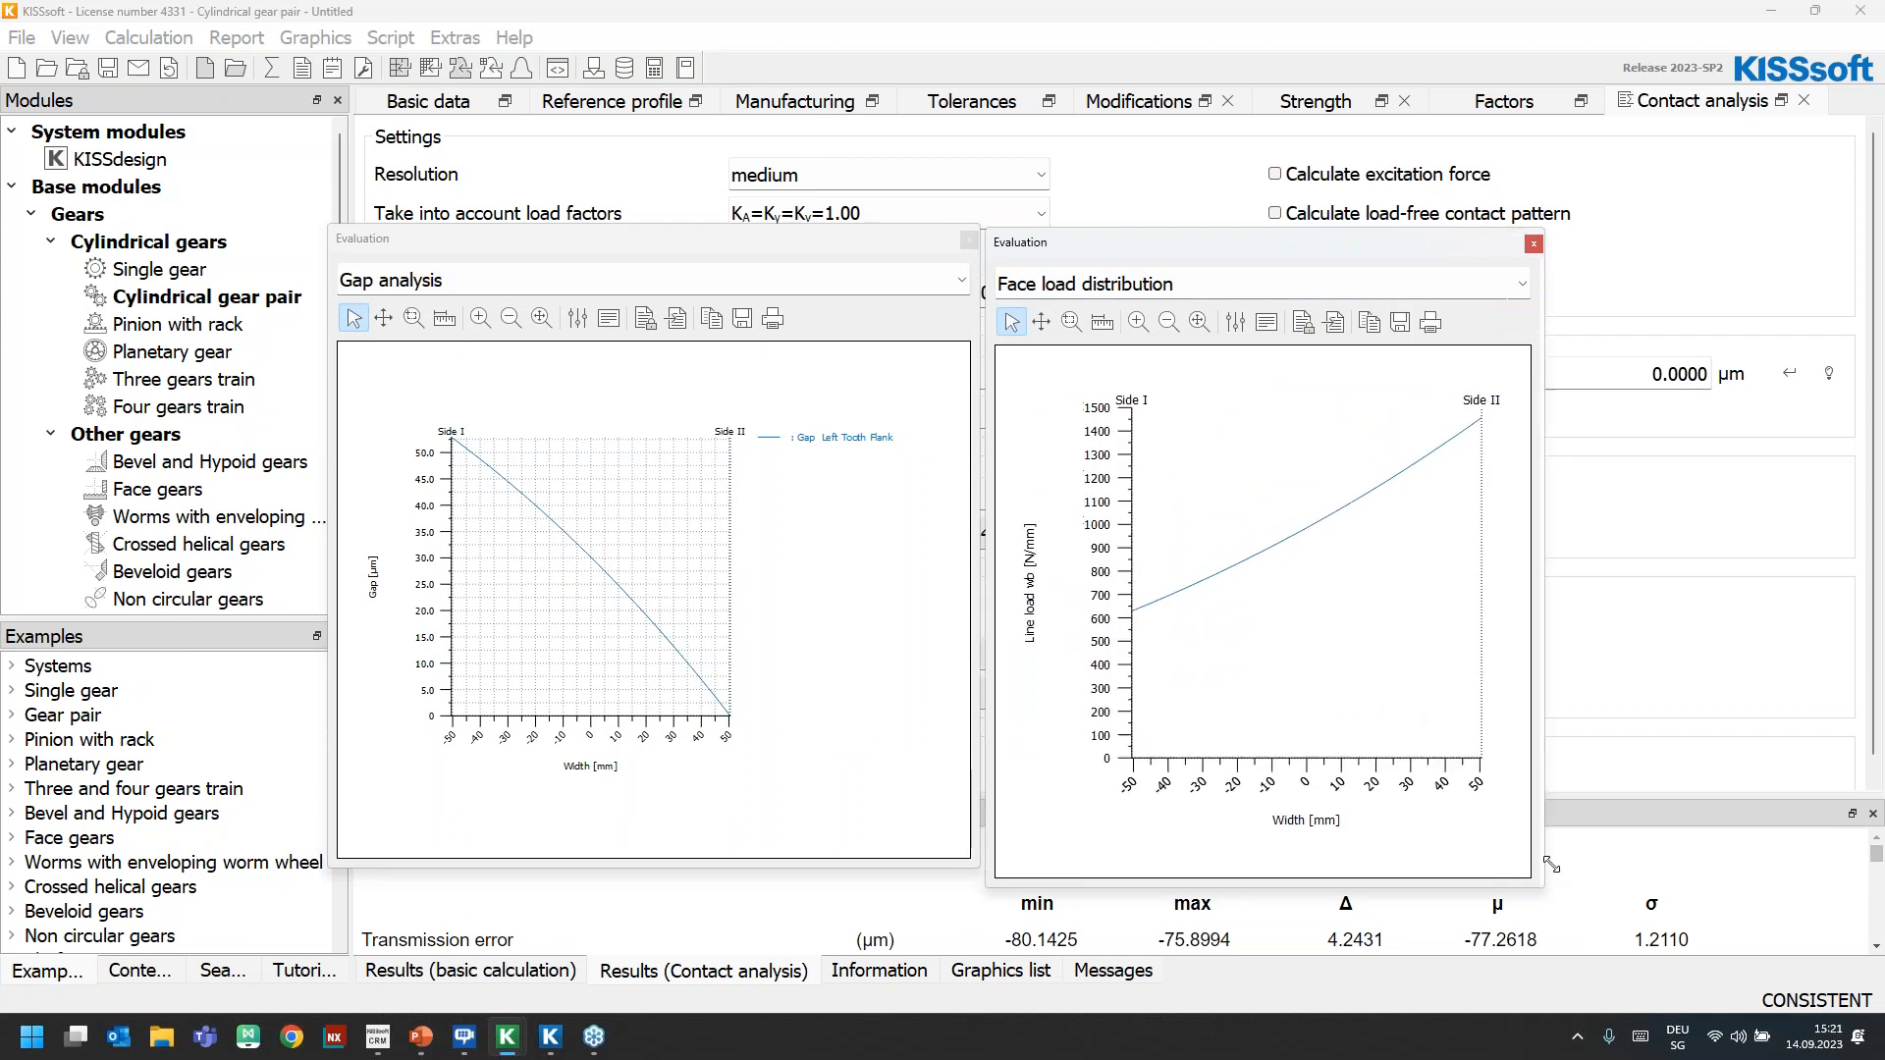
Display the contact analysis stress distribution on the tooth for Gear A in 3D and enlarge the graphic over the evaluation graphs
left_click(314, 37)
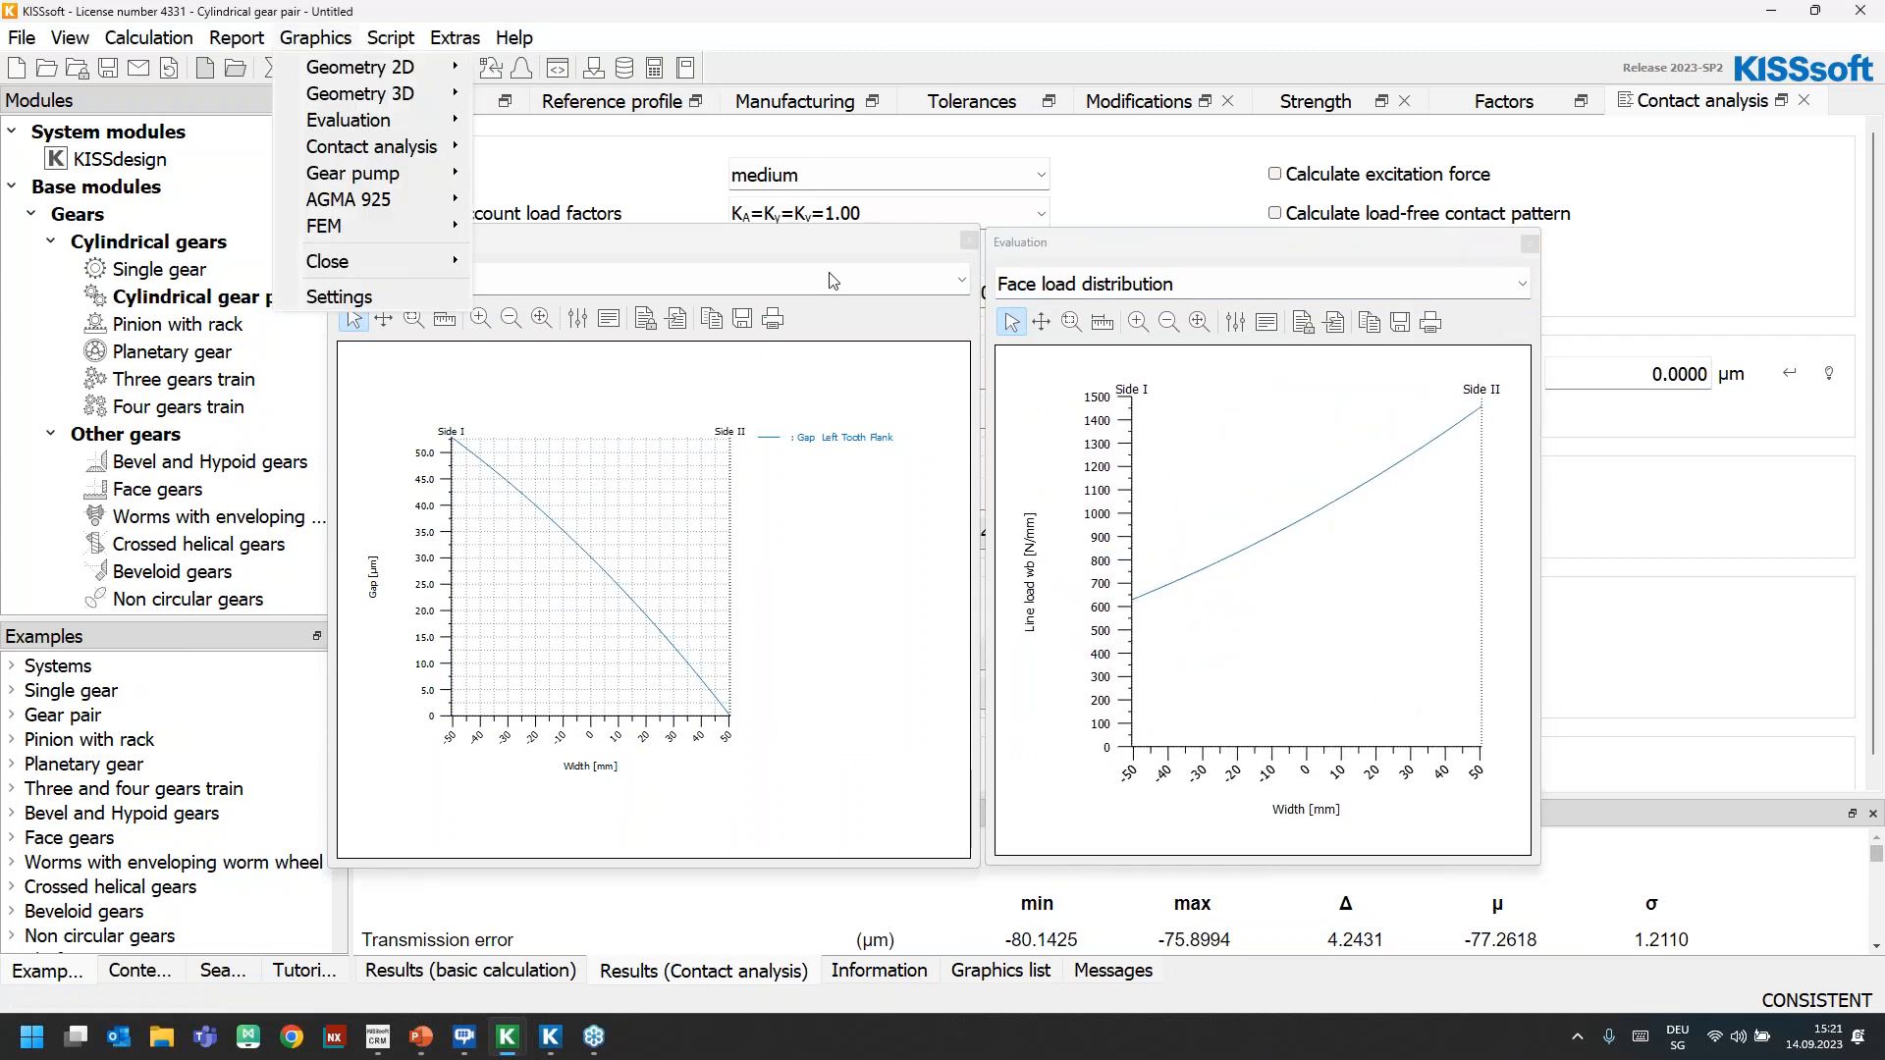
mouse_move(432, 147)
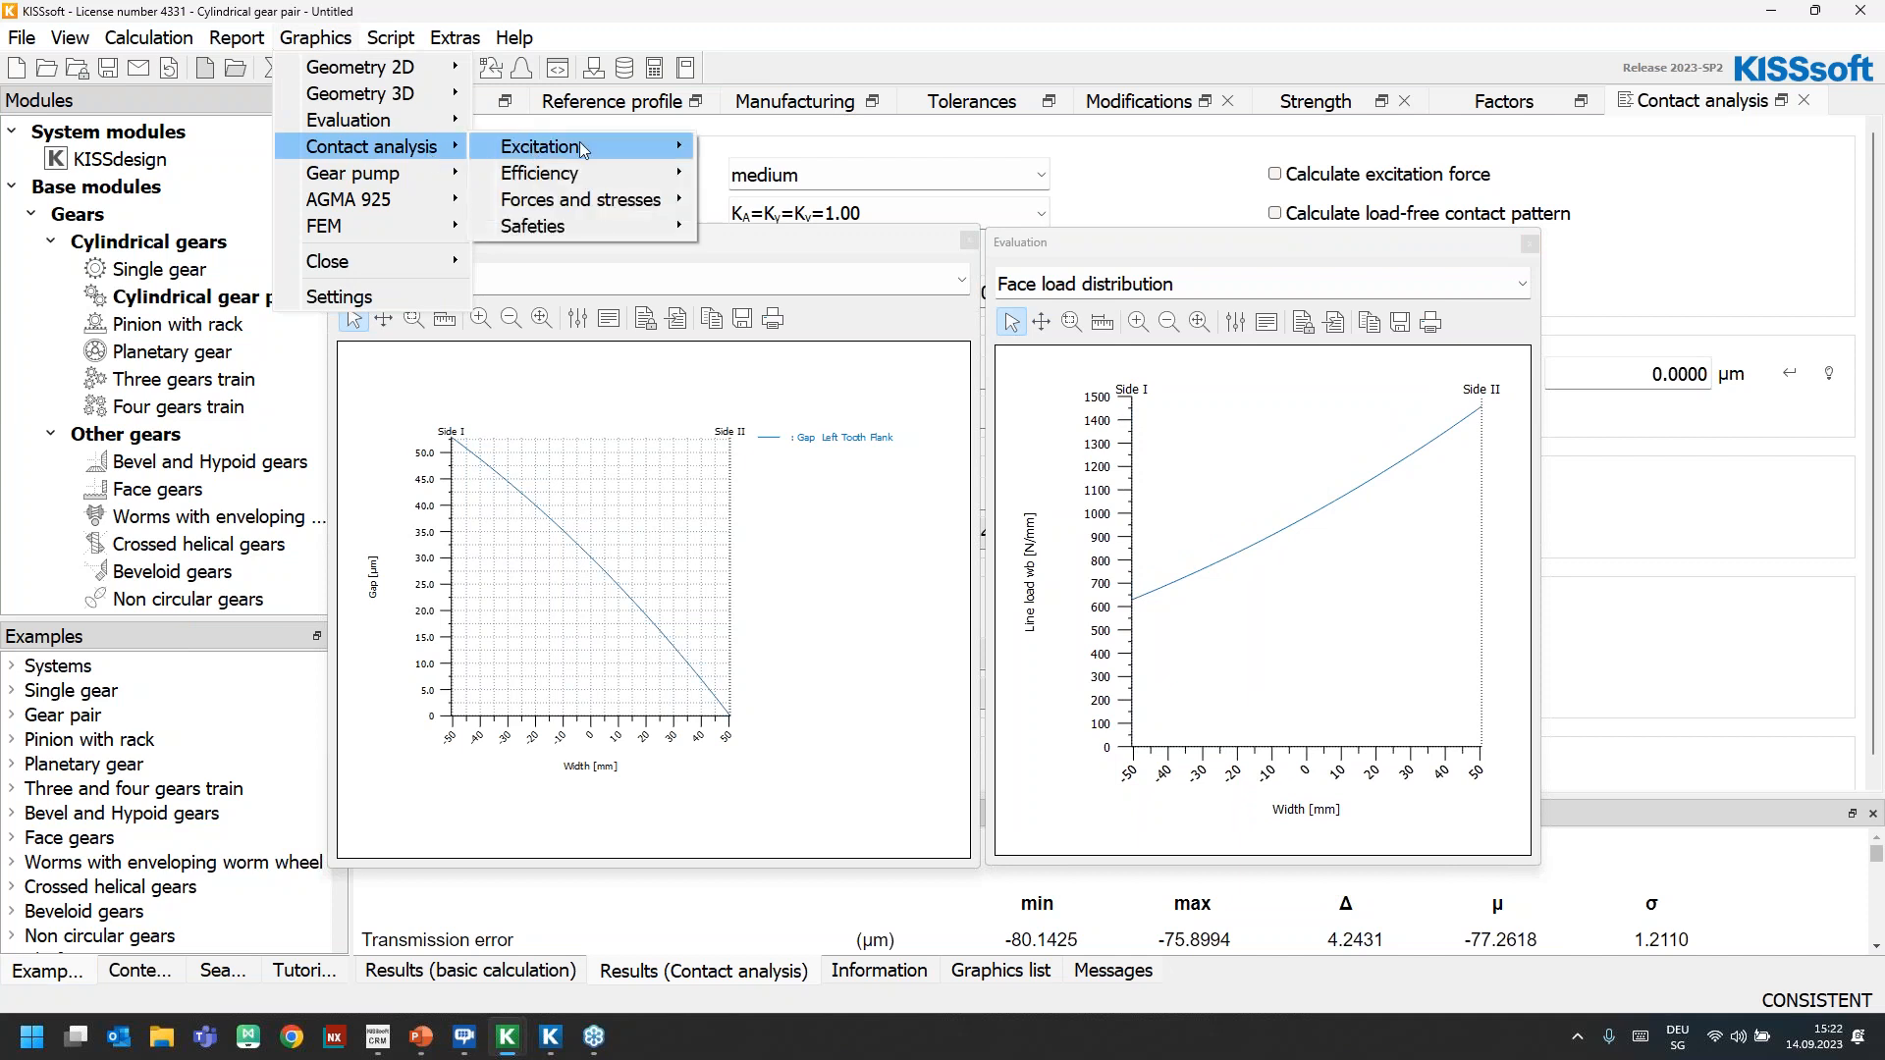
mouse_move(597, 147)
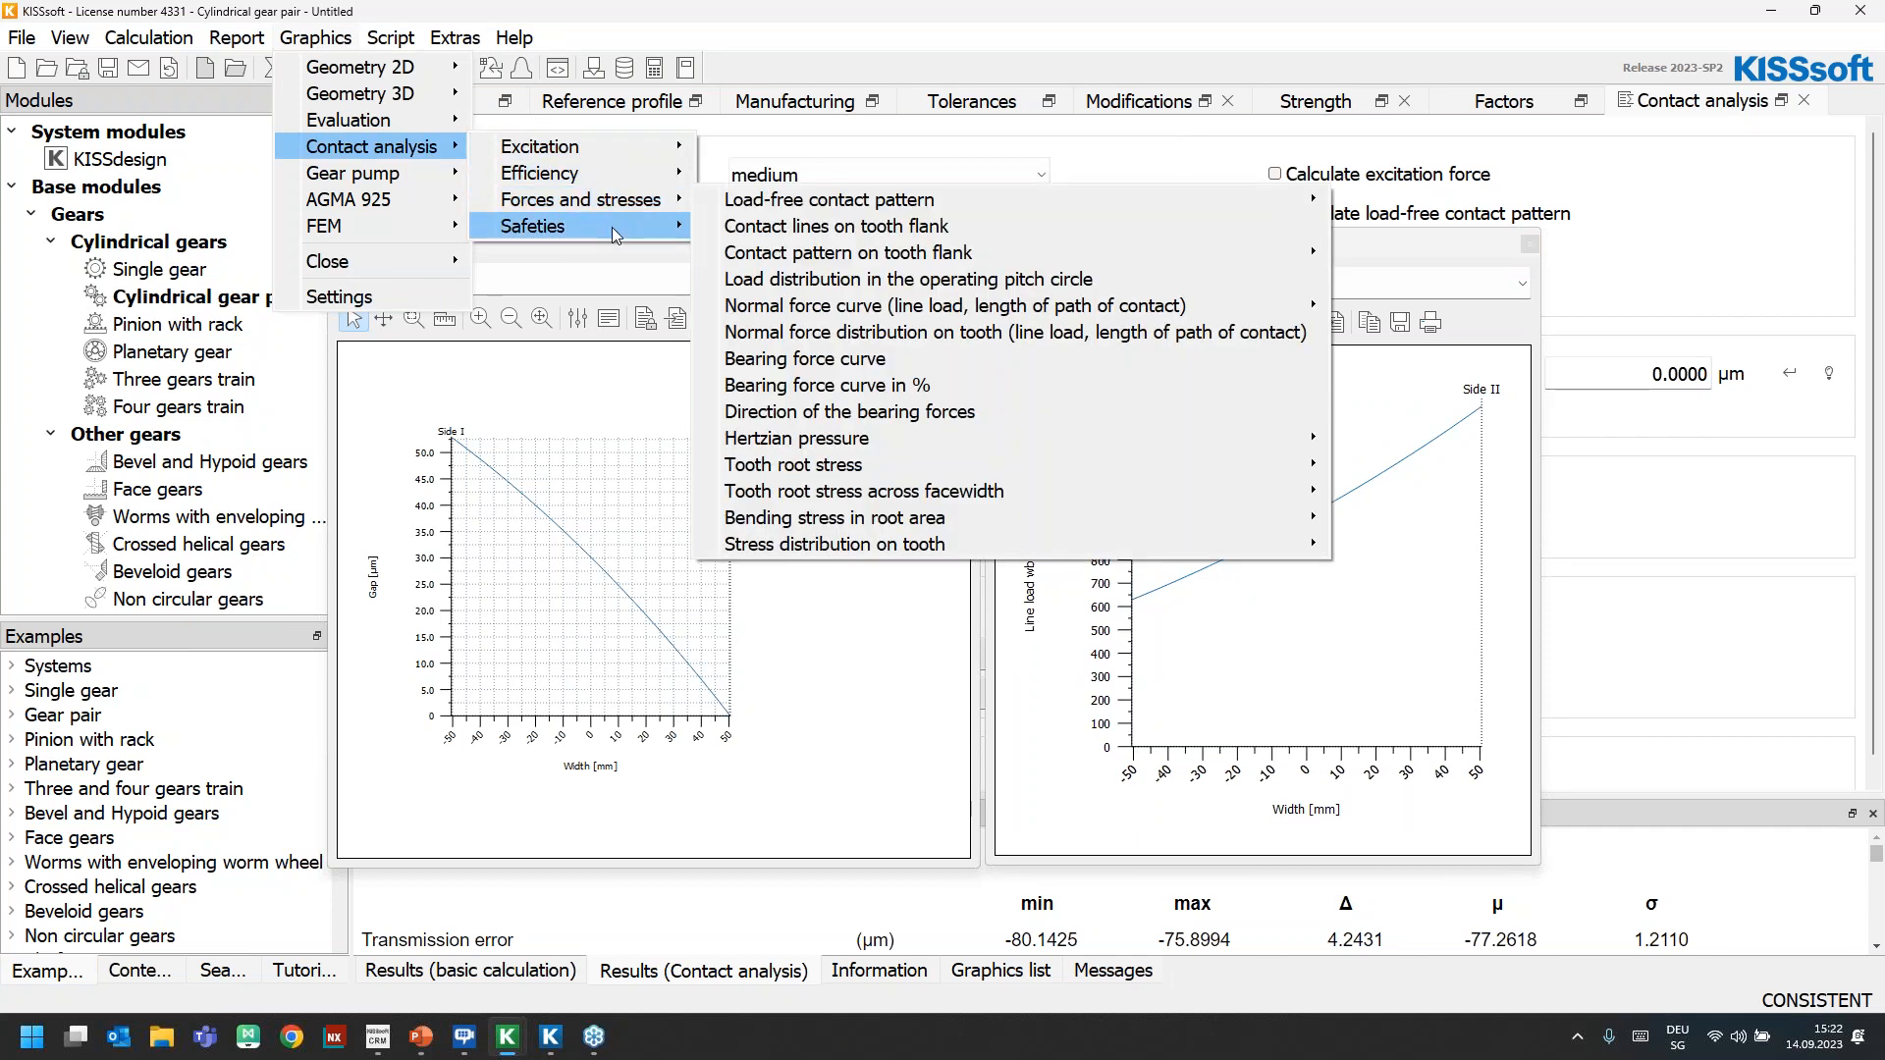
mouse_move(628, 201)
mouse_move(1061, 508)
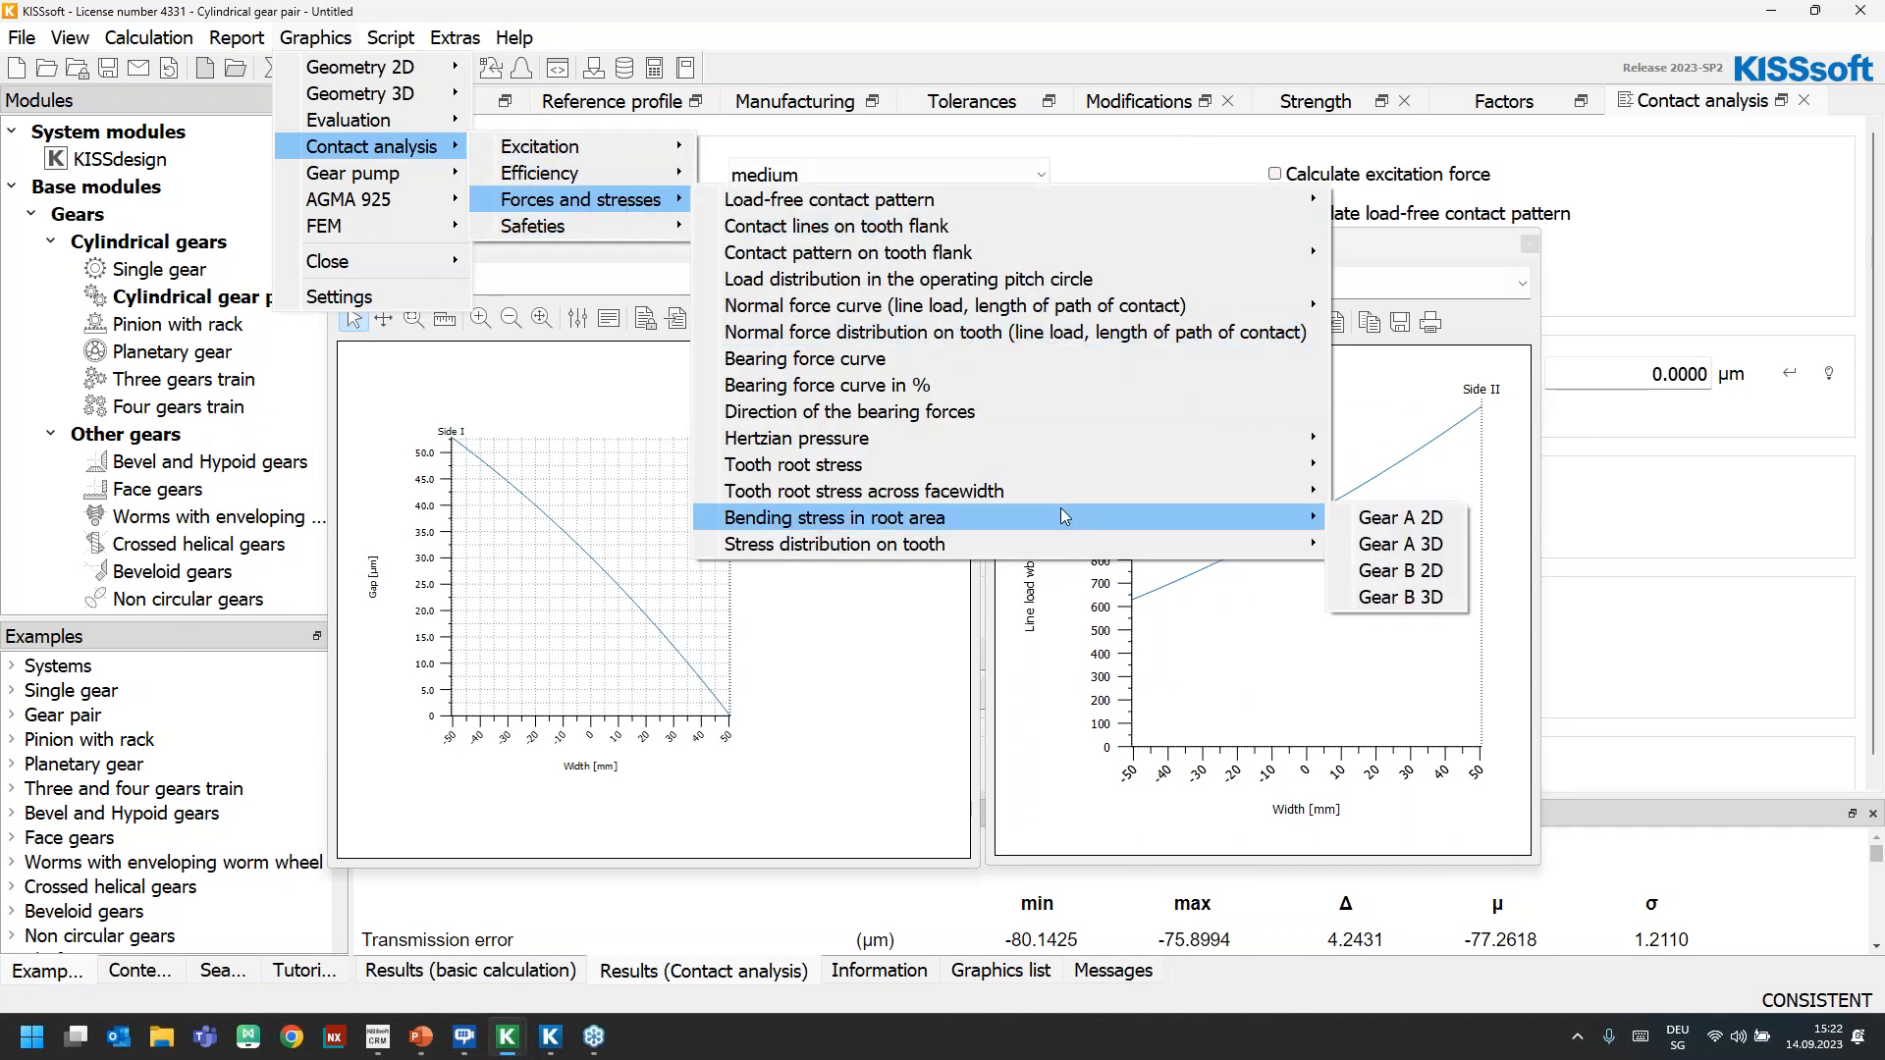
left_click(1380, 544)
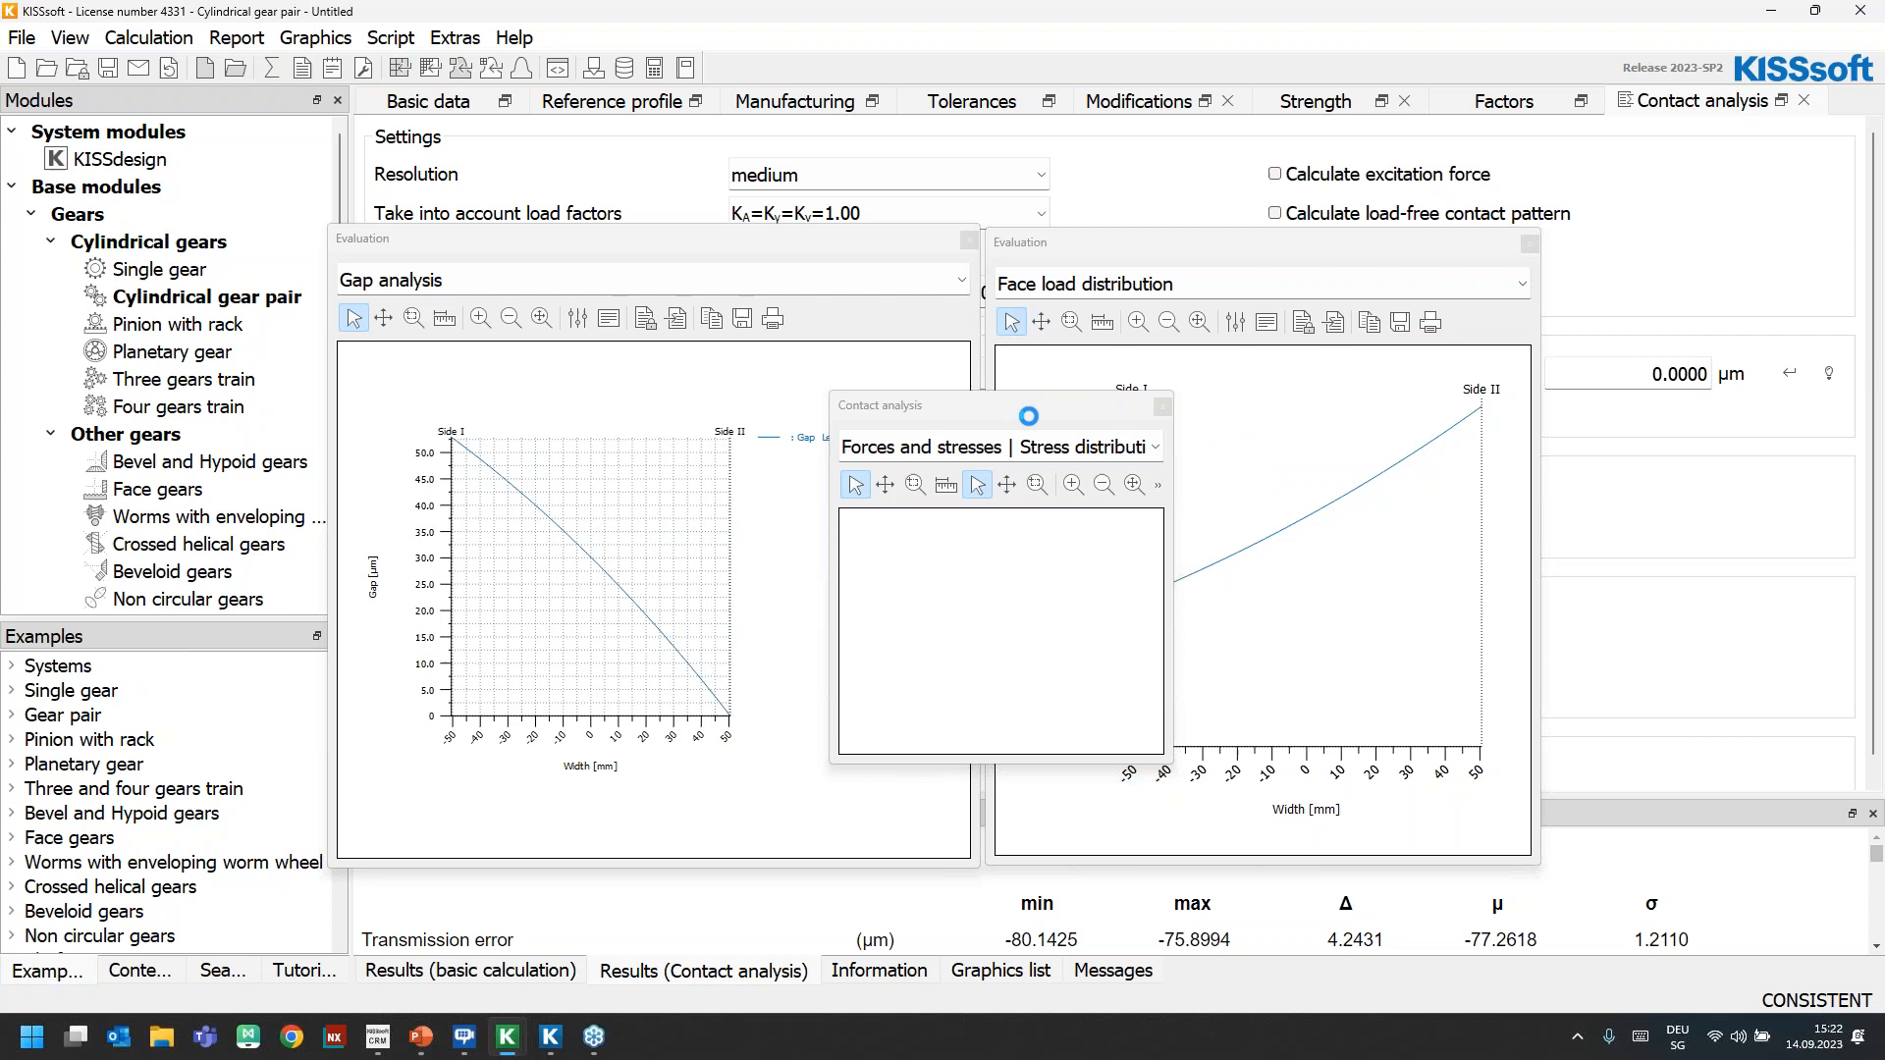
left_click_drag(984, 415, 1534, 24)
left_click_drag(1383, 370, 832, 843)
Examine the Hertzian pressure across the loaded teeth of Gear A in the 3D view and close the stress graphic
left_click_drag(1182, 605, 1202, 316)
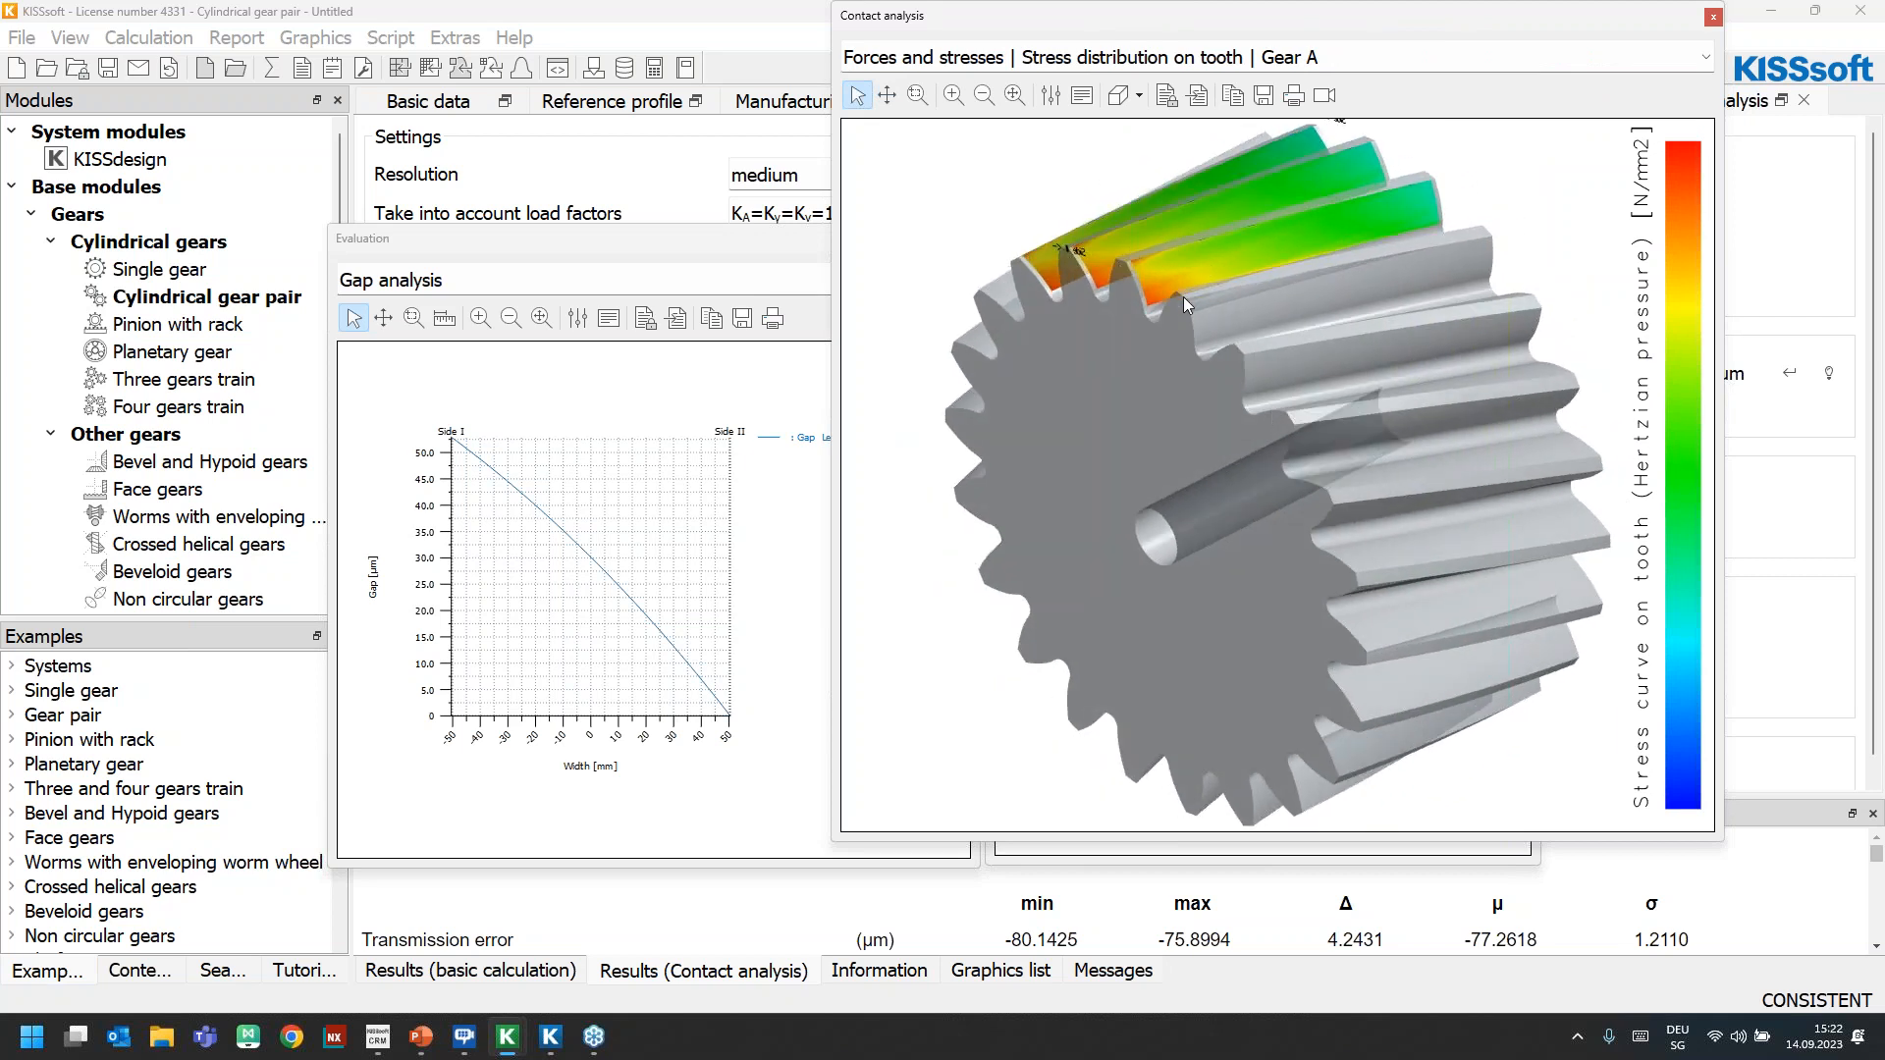
left_click_drag(1303, 458, 1310, 451)
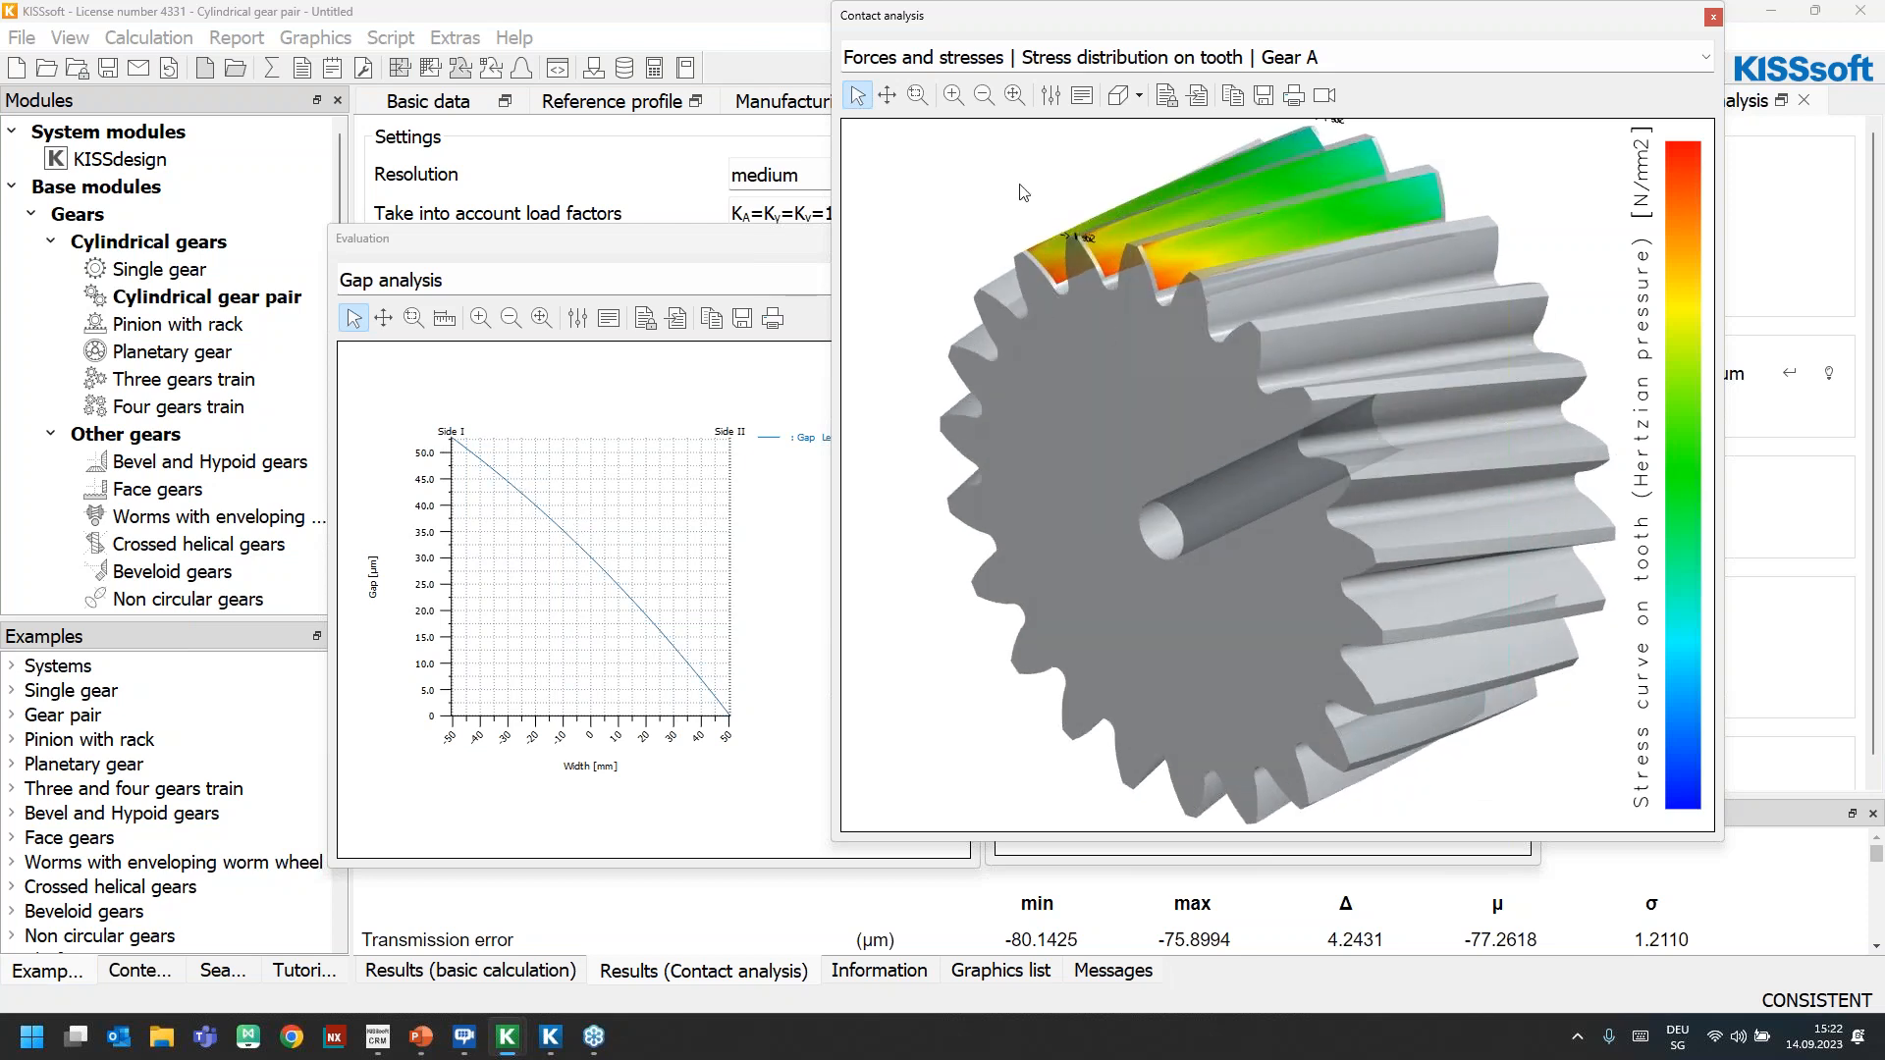
mouse_move(1005, 17)
left_mouse_down()
mouse_move(1111, 320)
mouse_move(1266, 589)
mouse_move(1286, 666)
mouse_move(1125, 400)
mouse_move(1014, 25)
left_mouse_up()
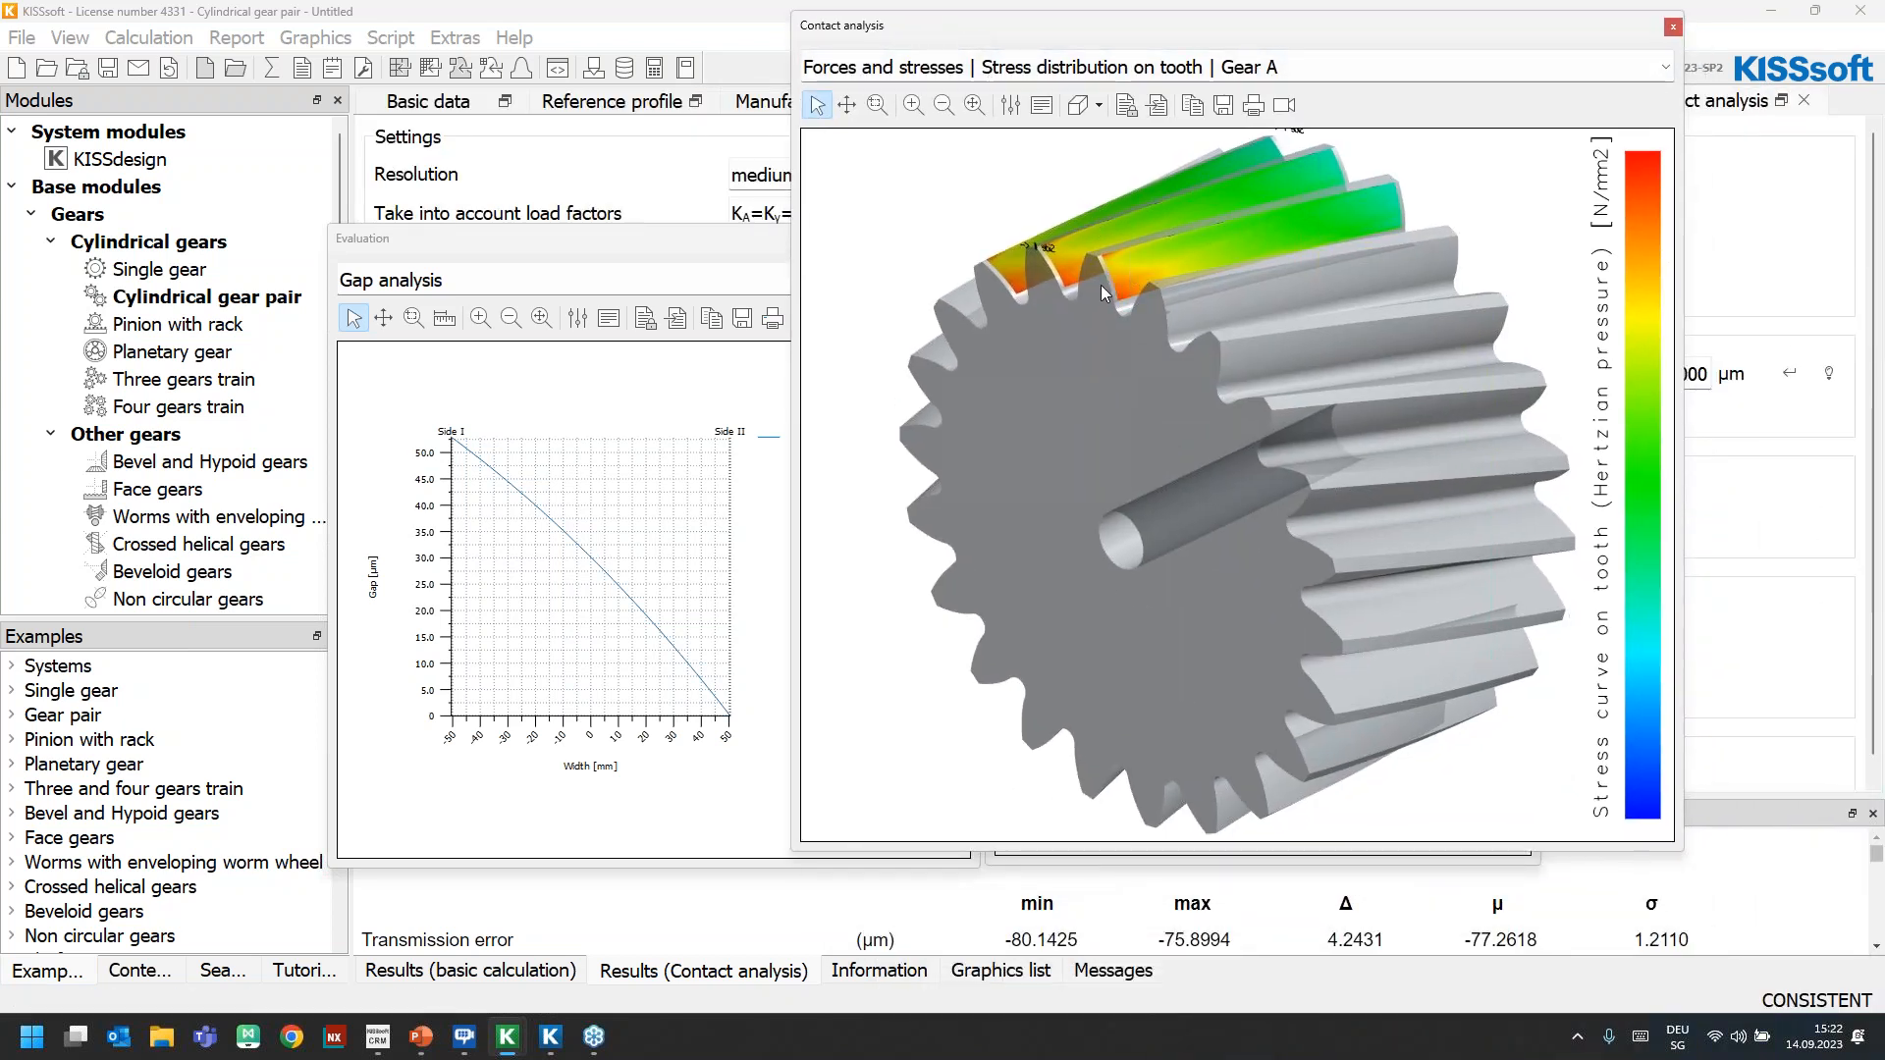
left_click(1672, 26)
Reposition the gap analysis graph, set the line width of its "Gap Left Tooth Flank" curve to 3, and hide the graph properties
left_click_drag(512, 229, 517, 205)
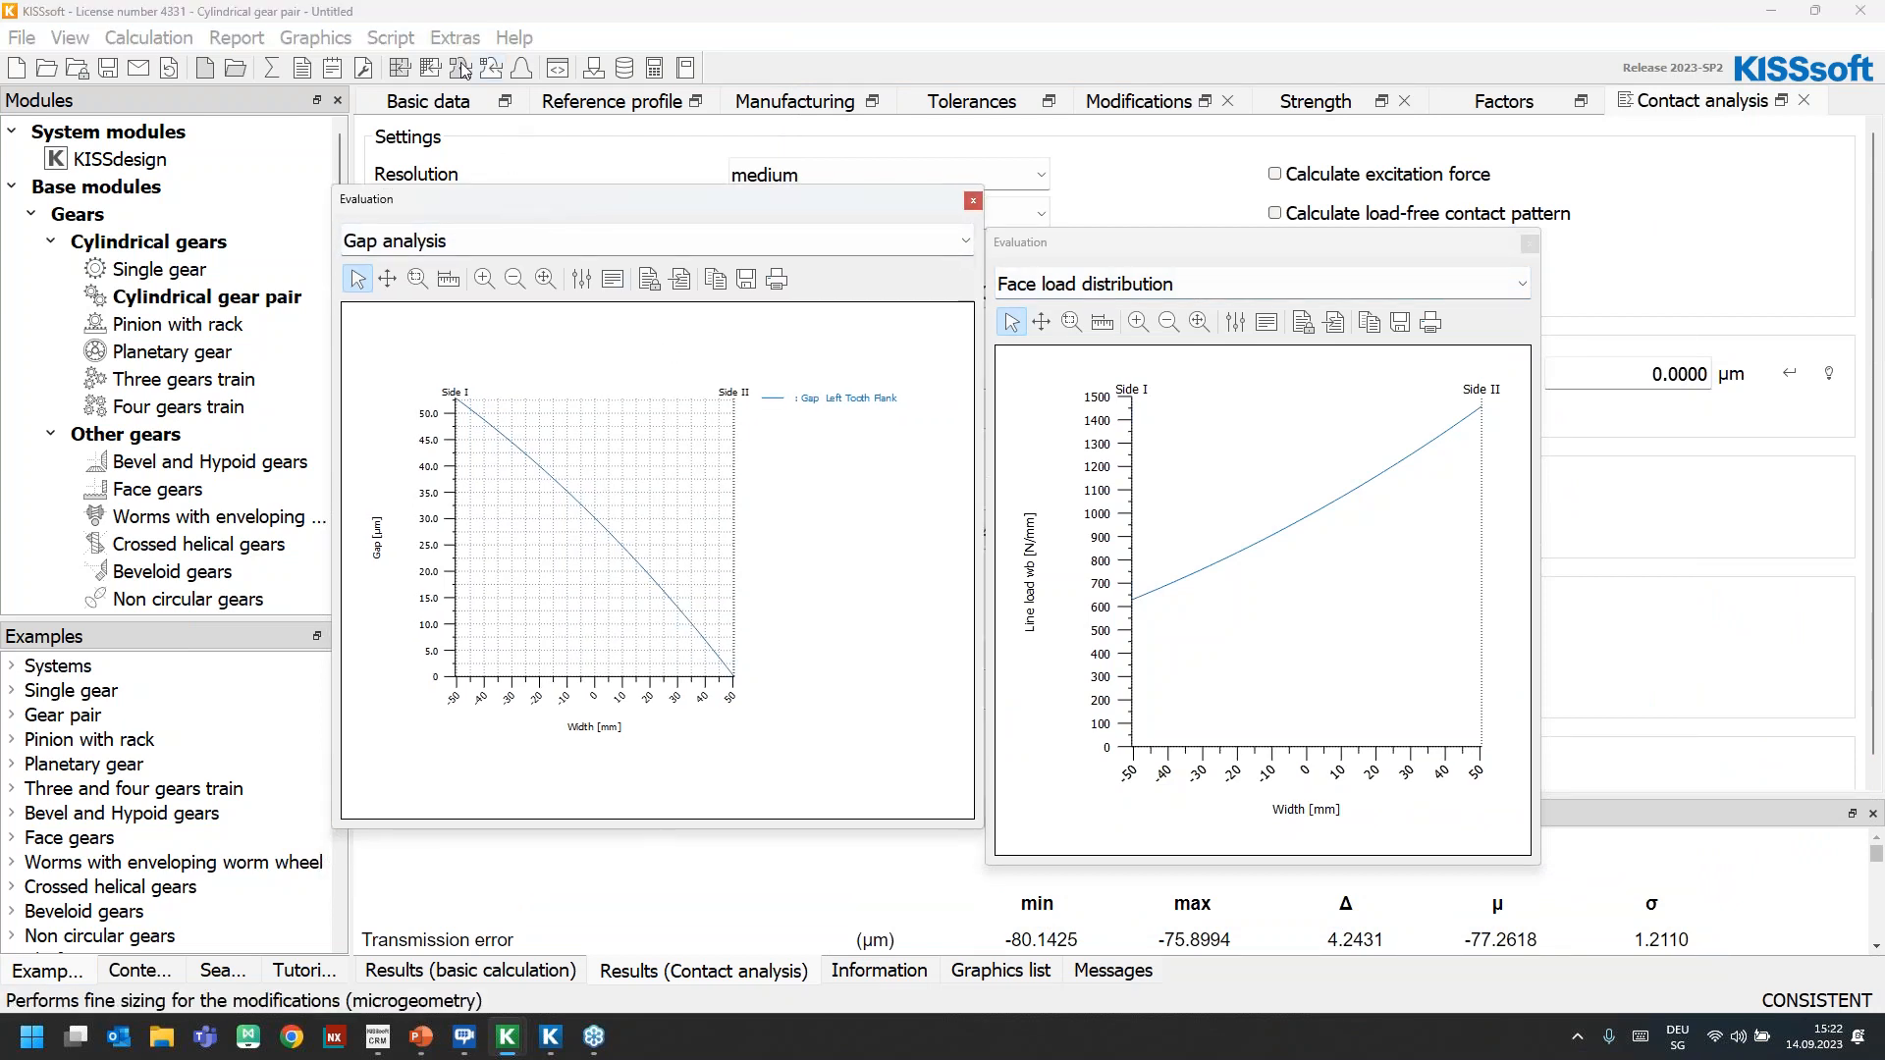
left_click(582, 278)
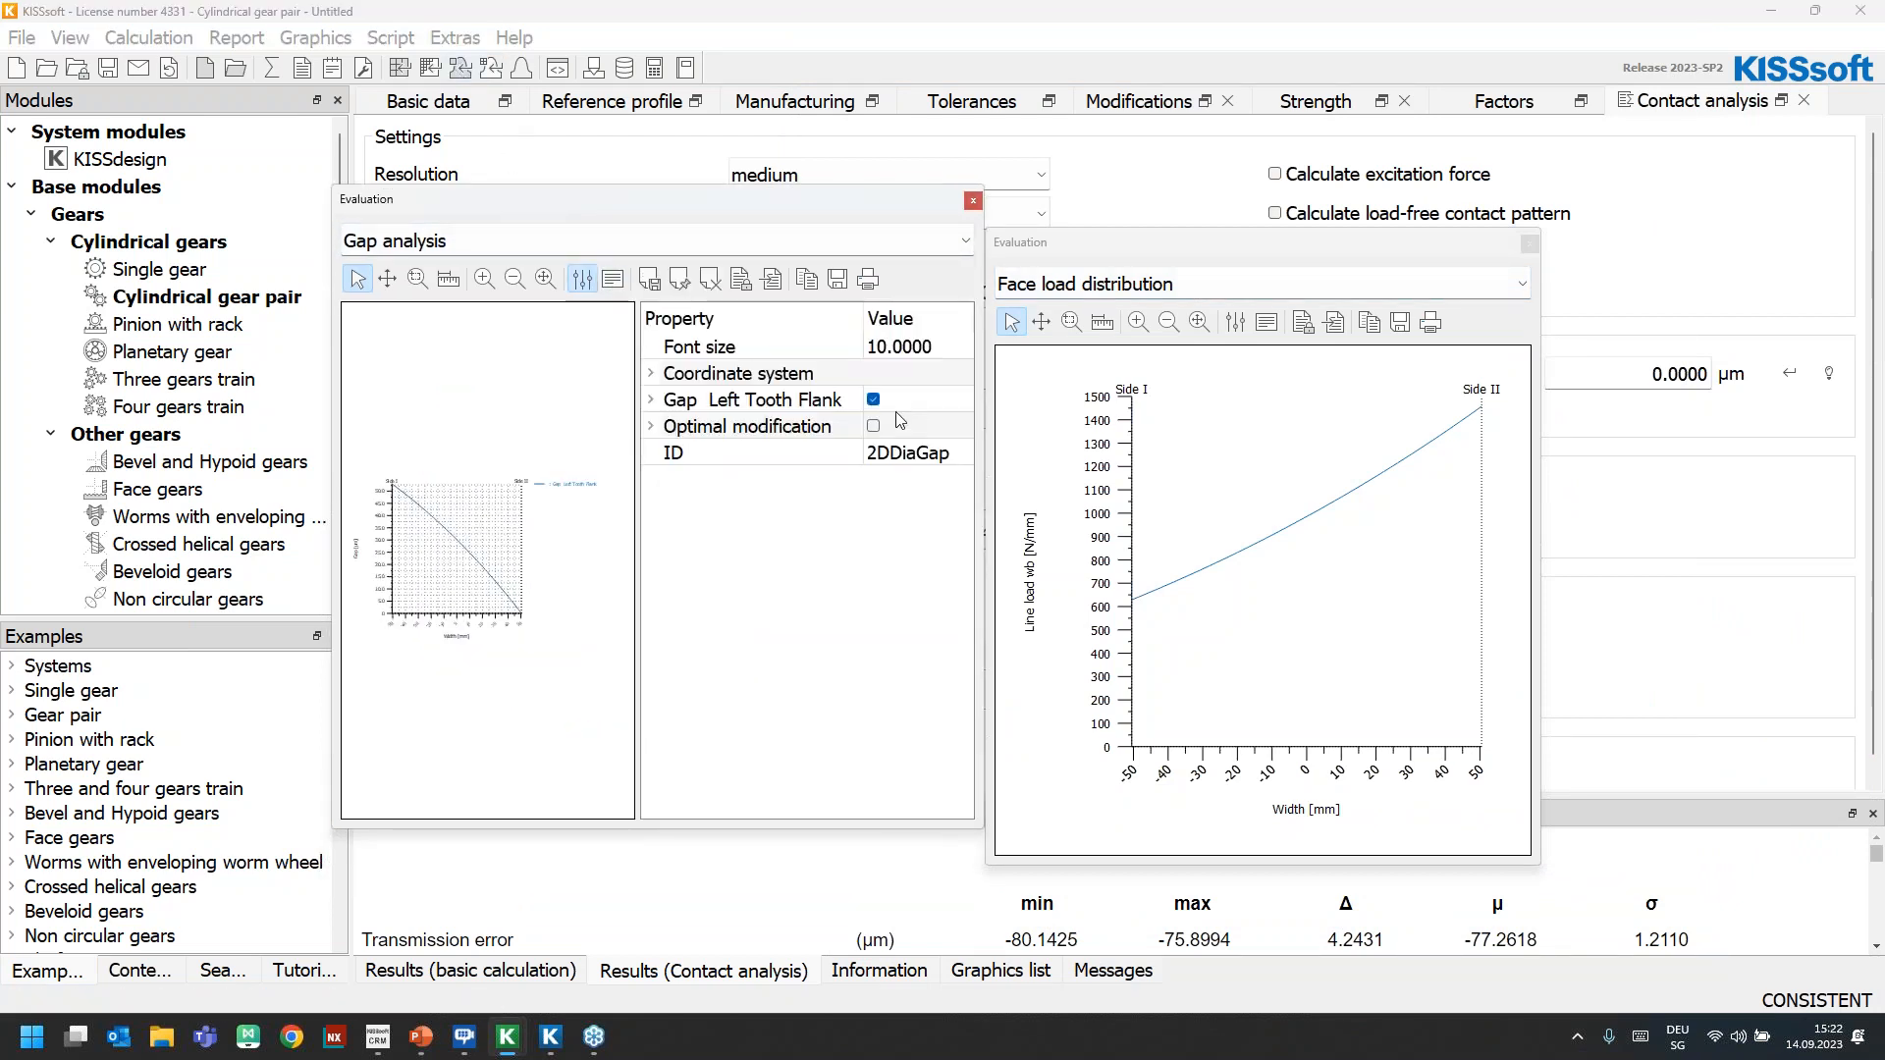
double_click(724, 402)
left_click(918, 480)
type("2")
key("Return")
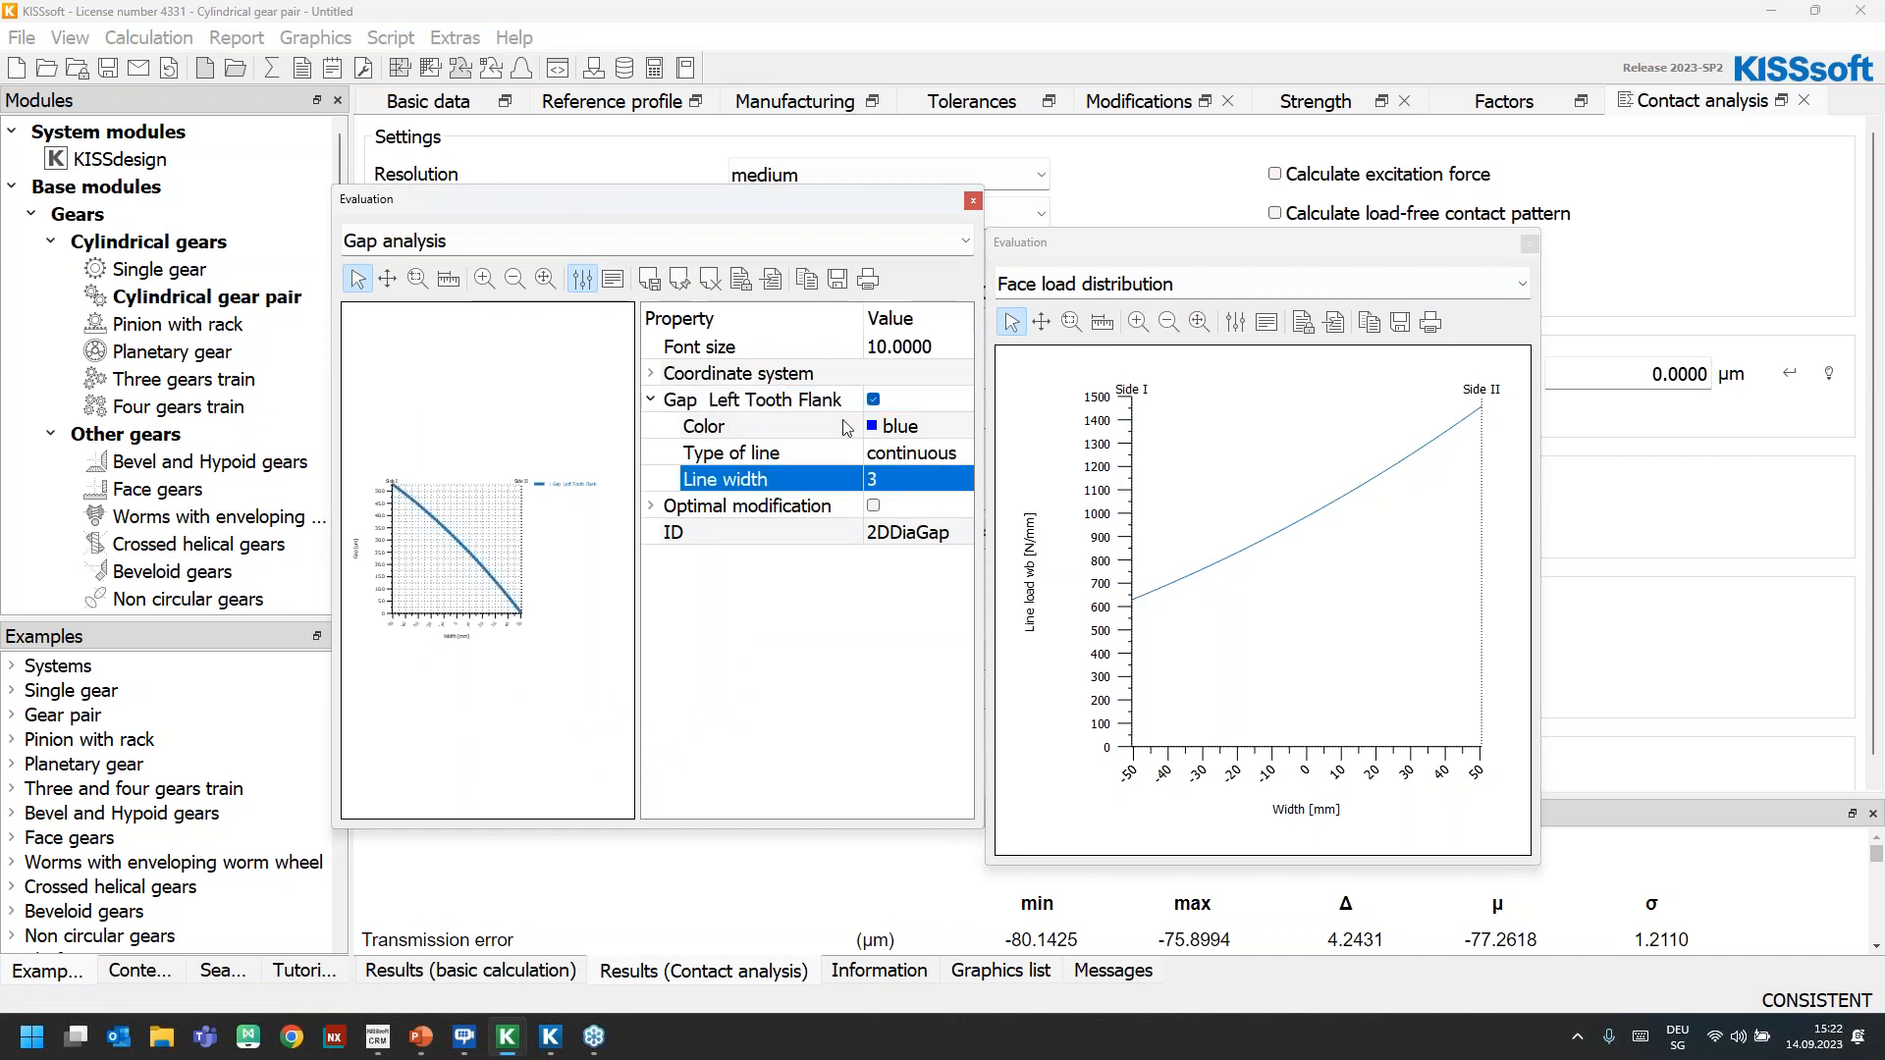
left_click(582, 279)
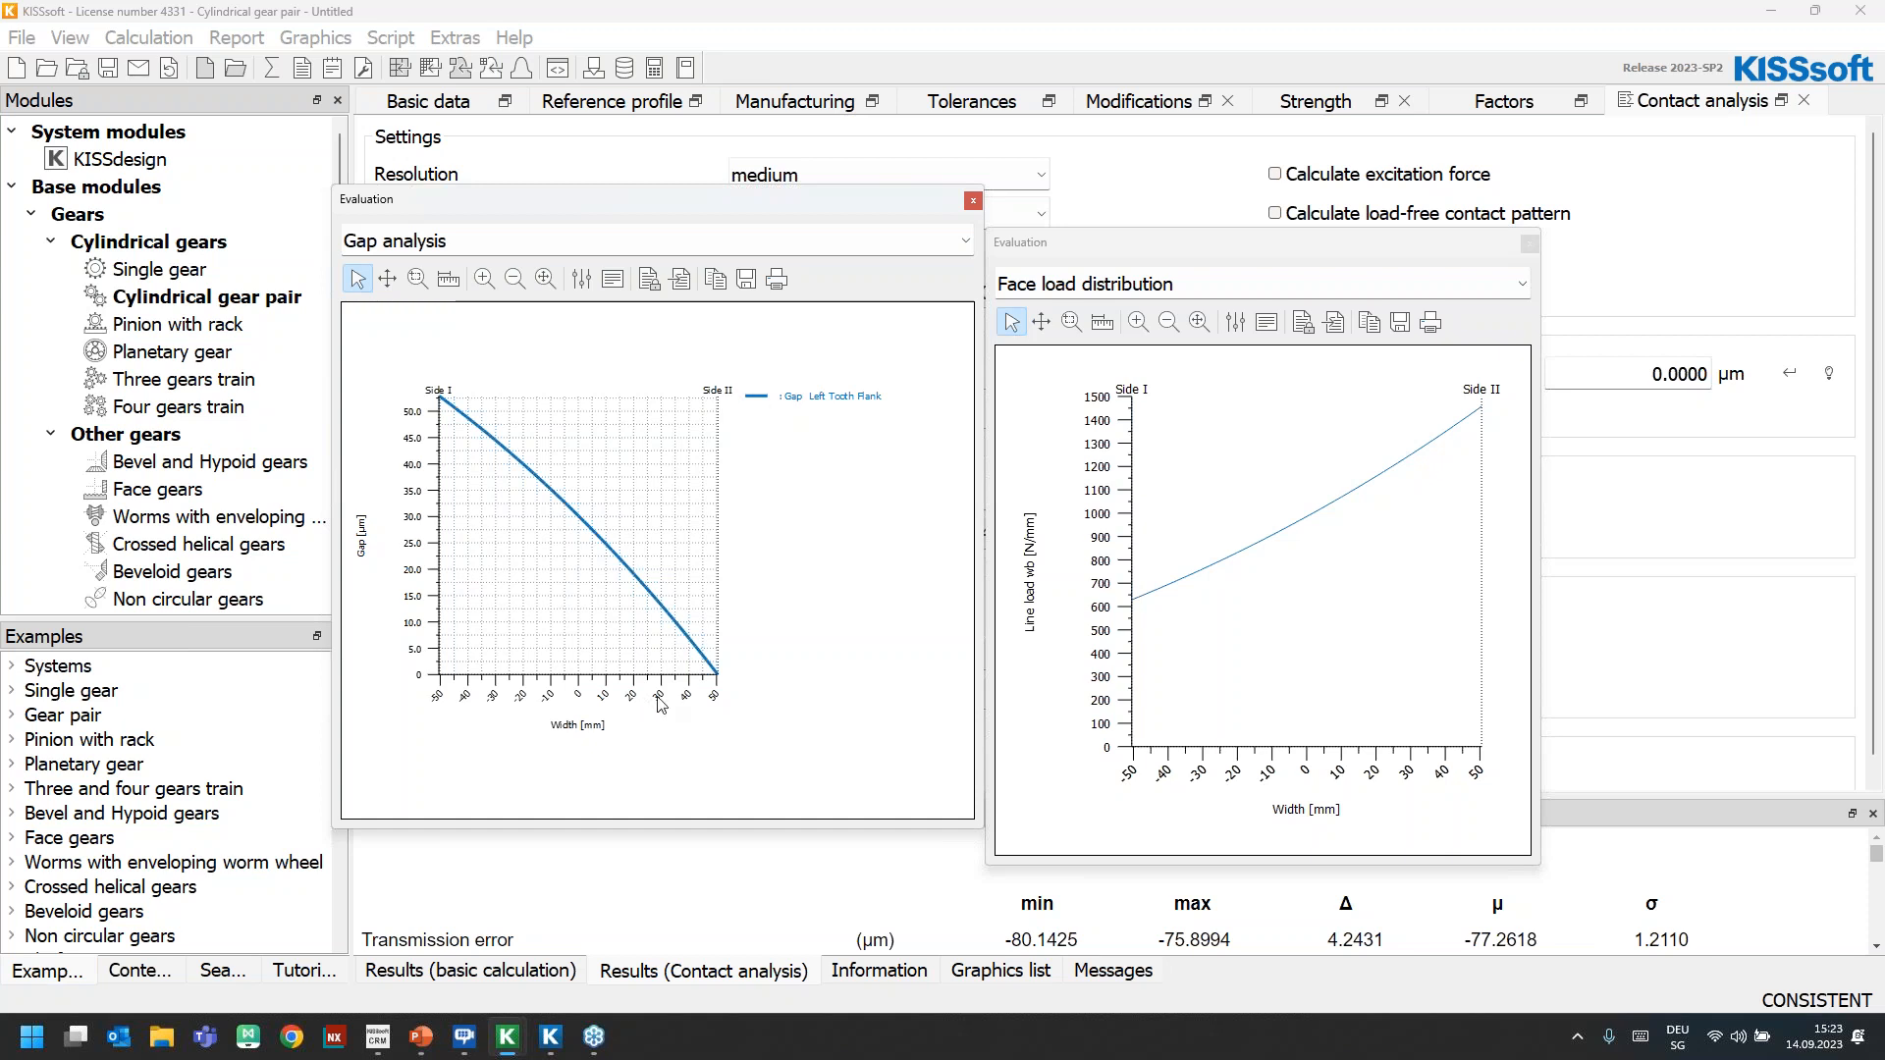
Widen the face load distribution graph and set the line width of its "Line load Left Tooth Flank" curve to 3
left_click_drag(1023, 240, 1036, 201)
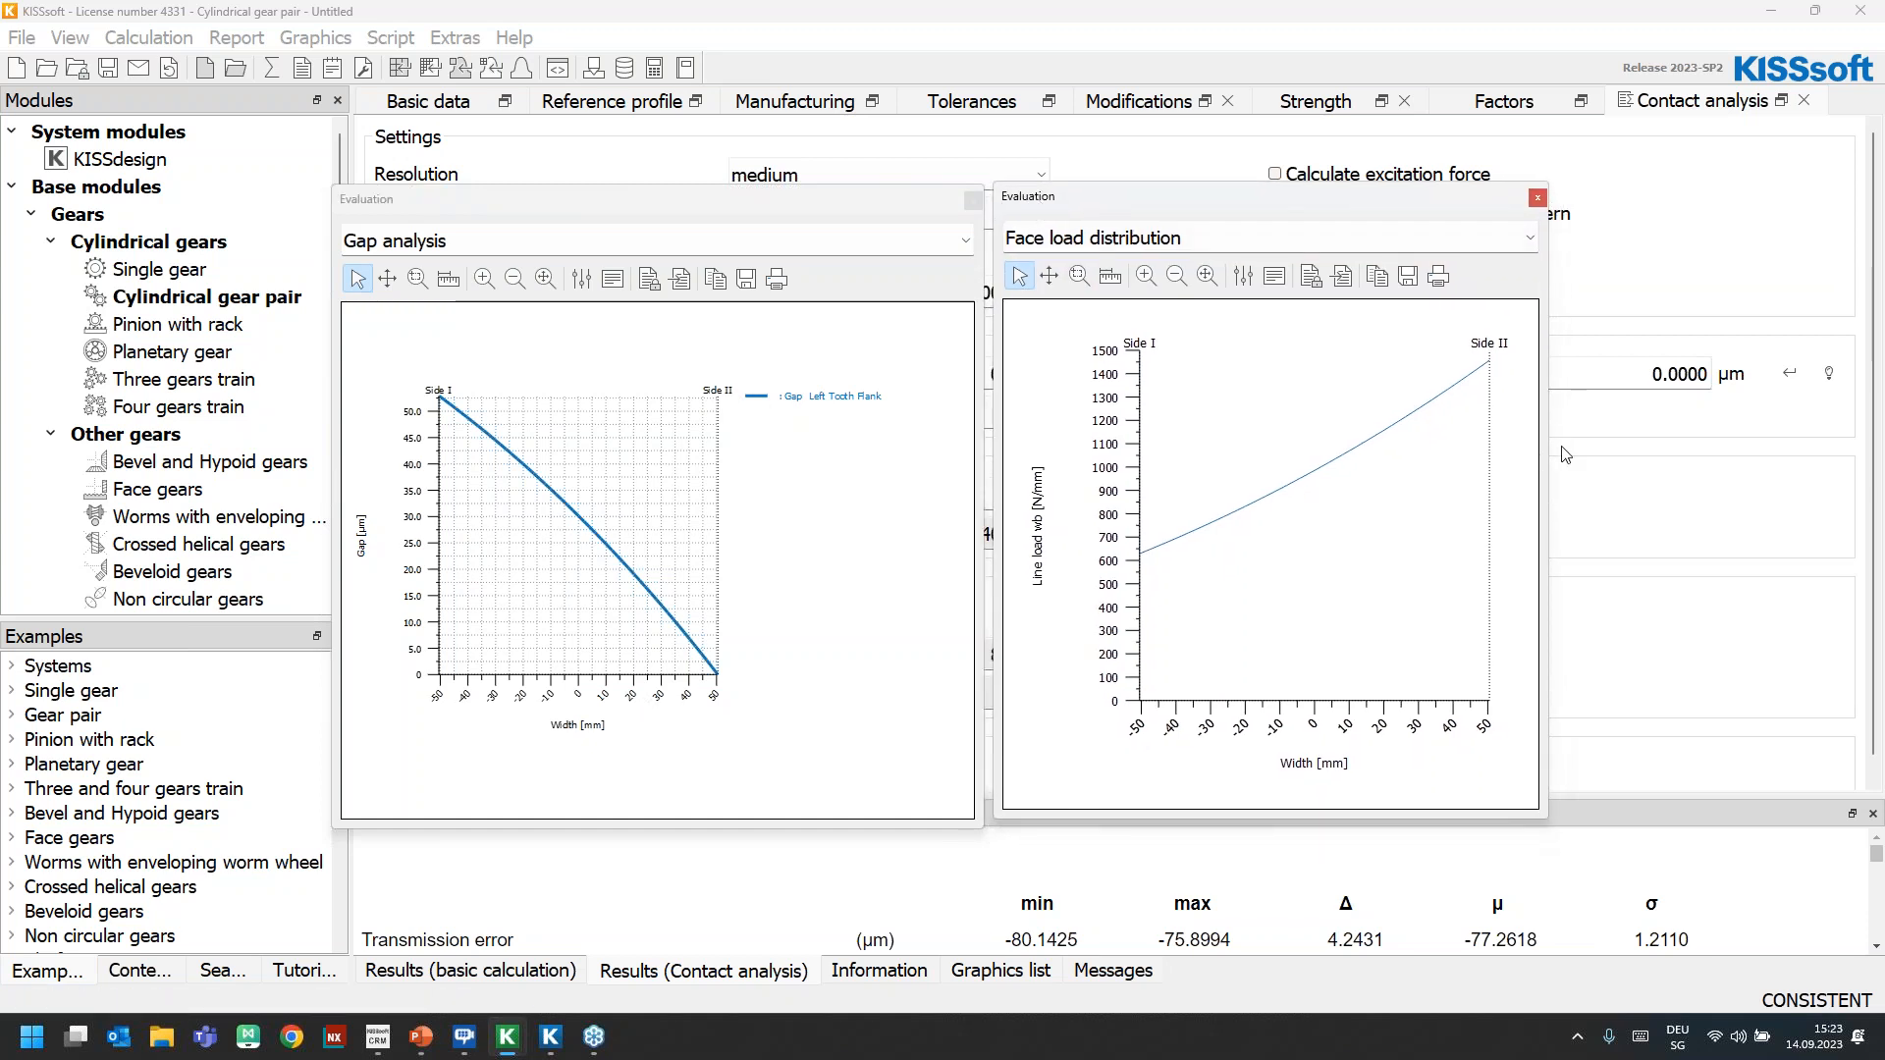
left_click_drag(1547, 454, 1713, 452)
left_click(1243, 276)
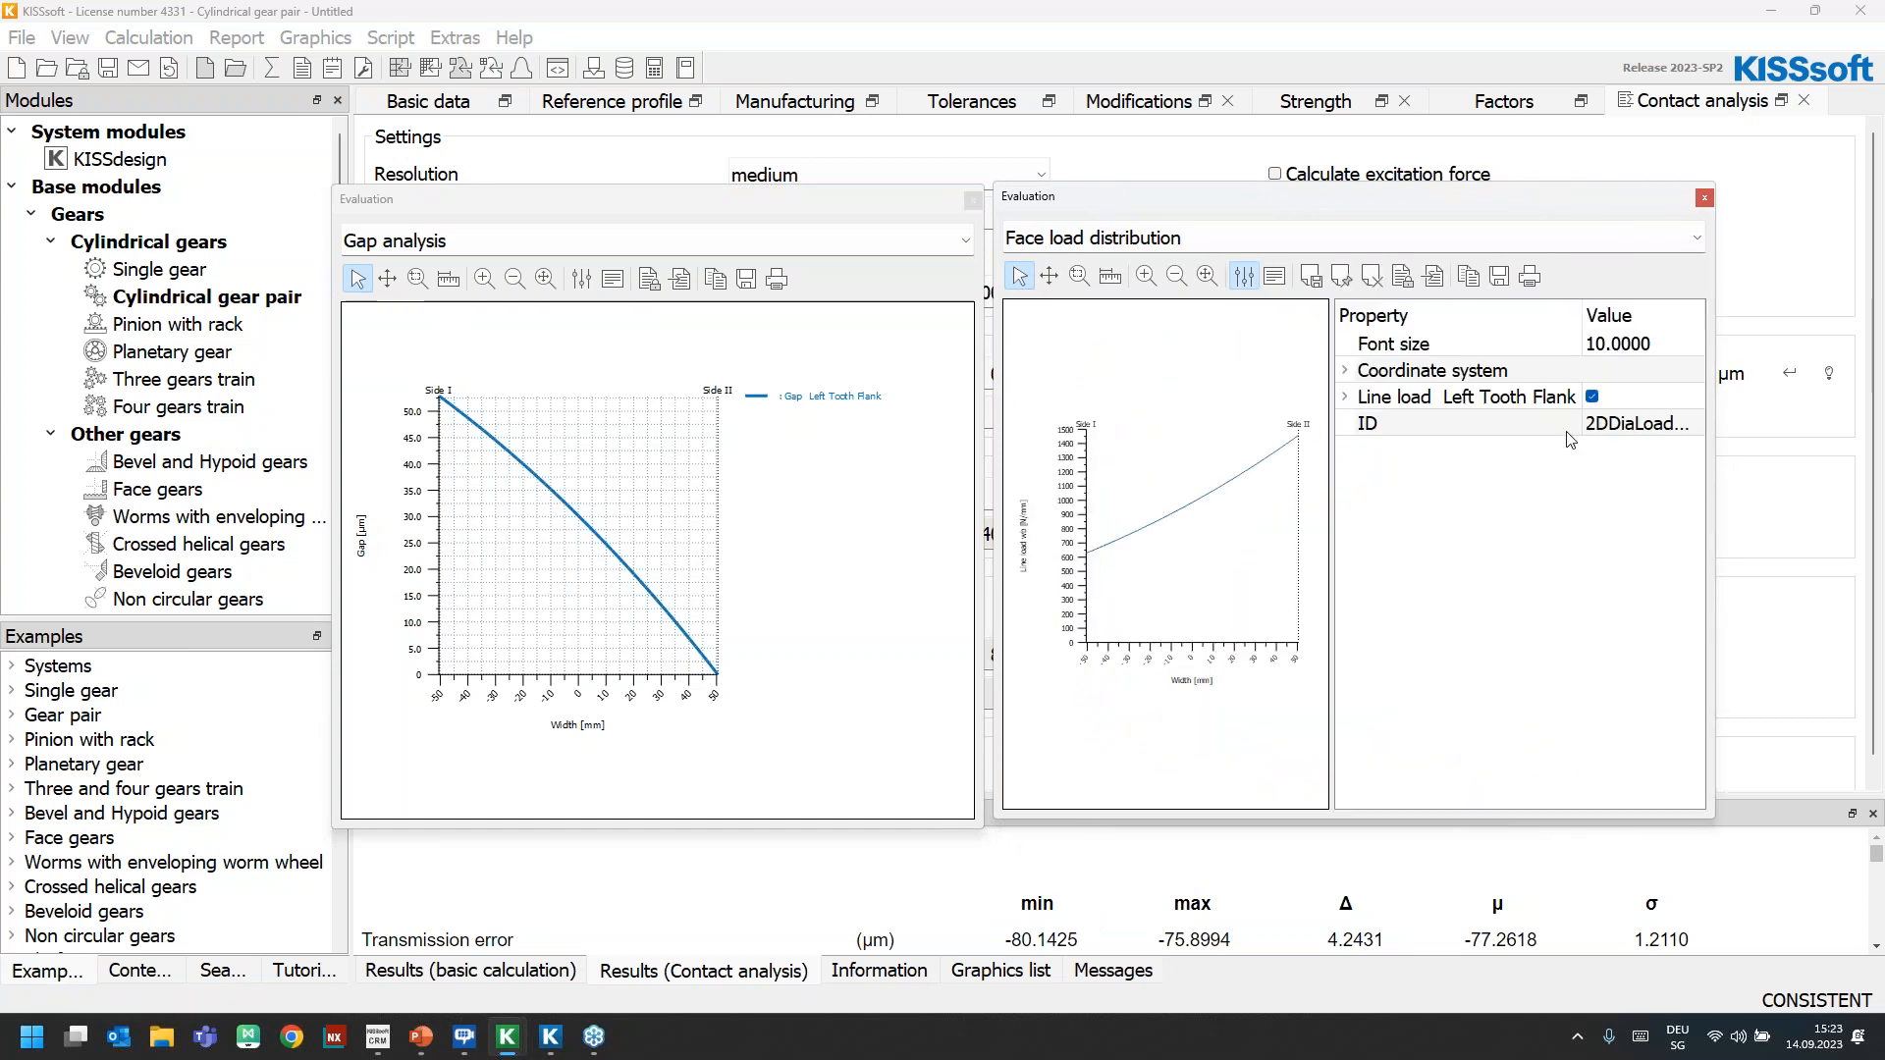
double_click(1528, 402)
left_click(1603, 478)
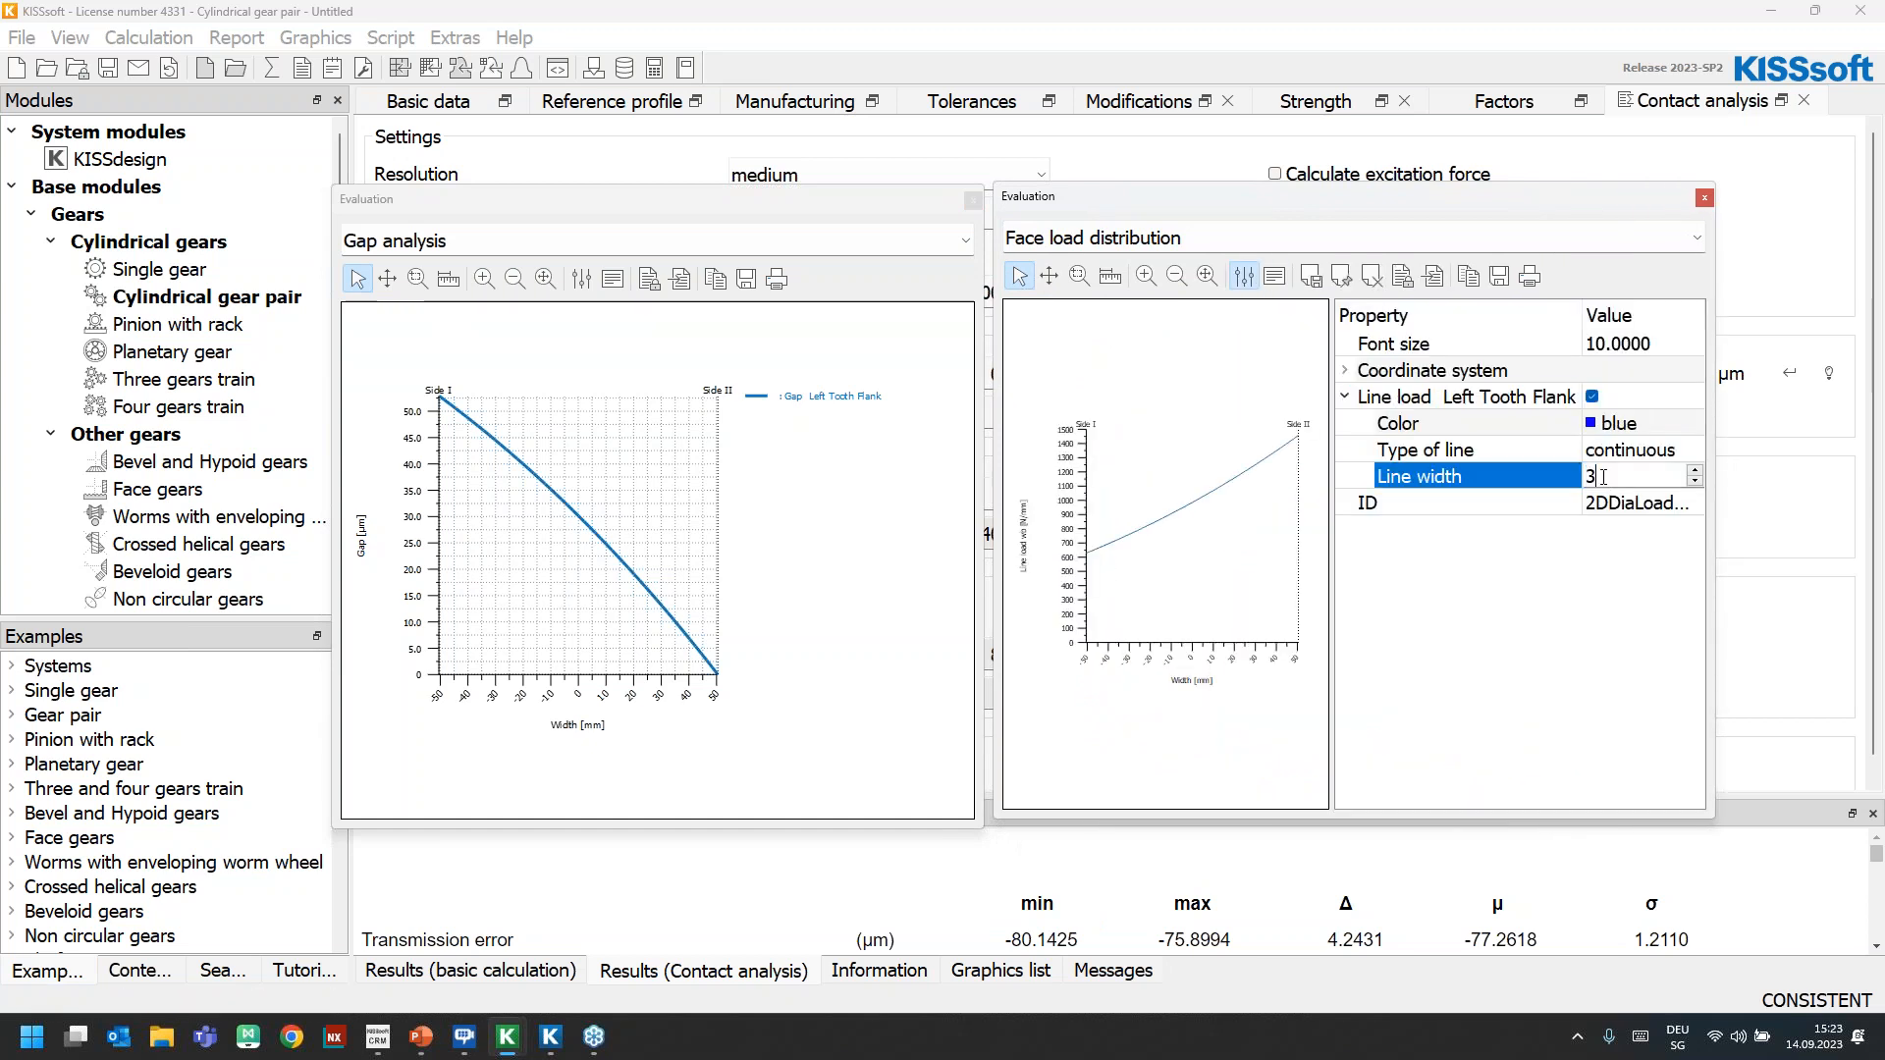
type("3")
key("Return")
Review the coordinate system settings of the face load distribution graph and hide the graph properties
double_click(1426, 374)
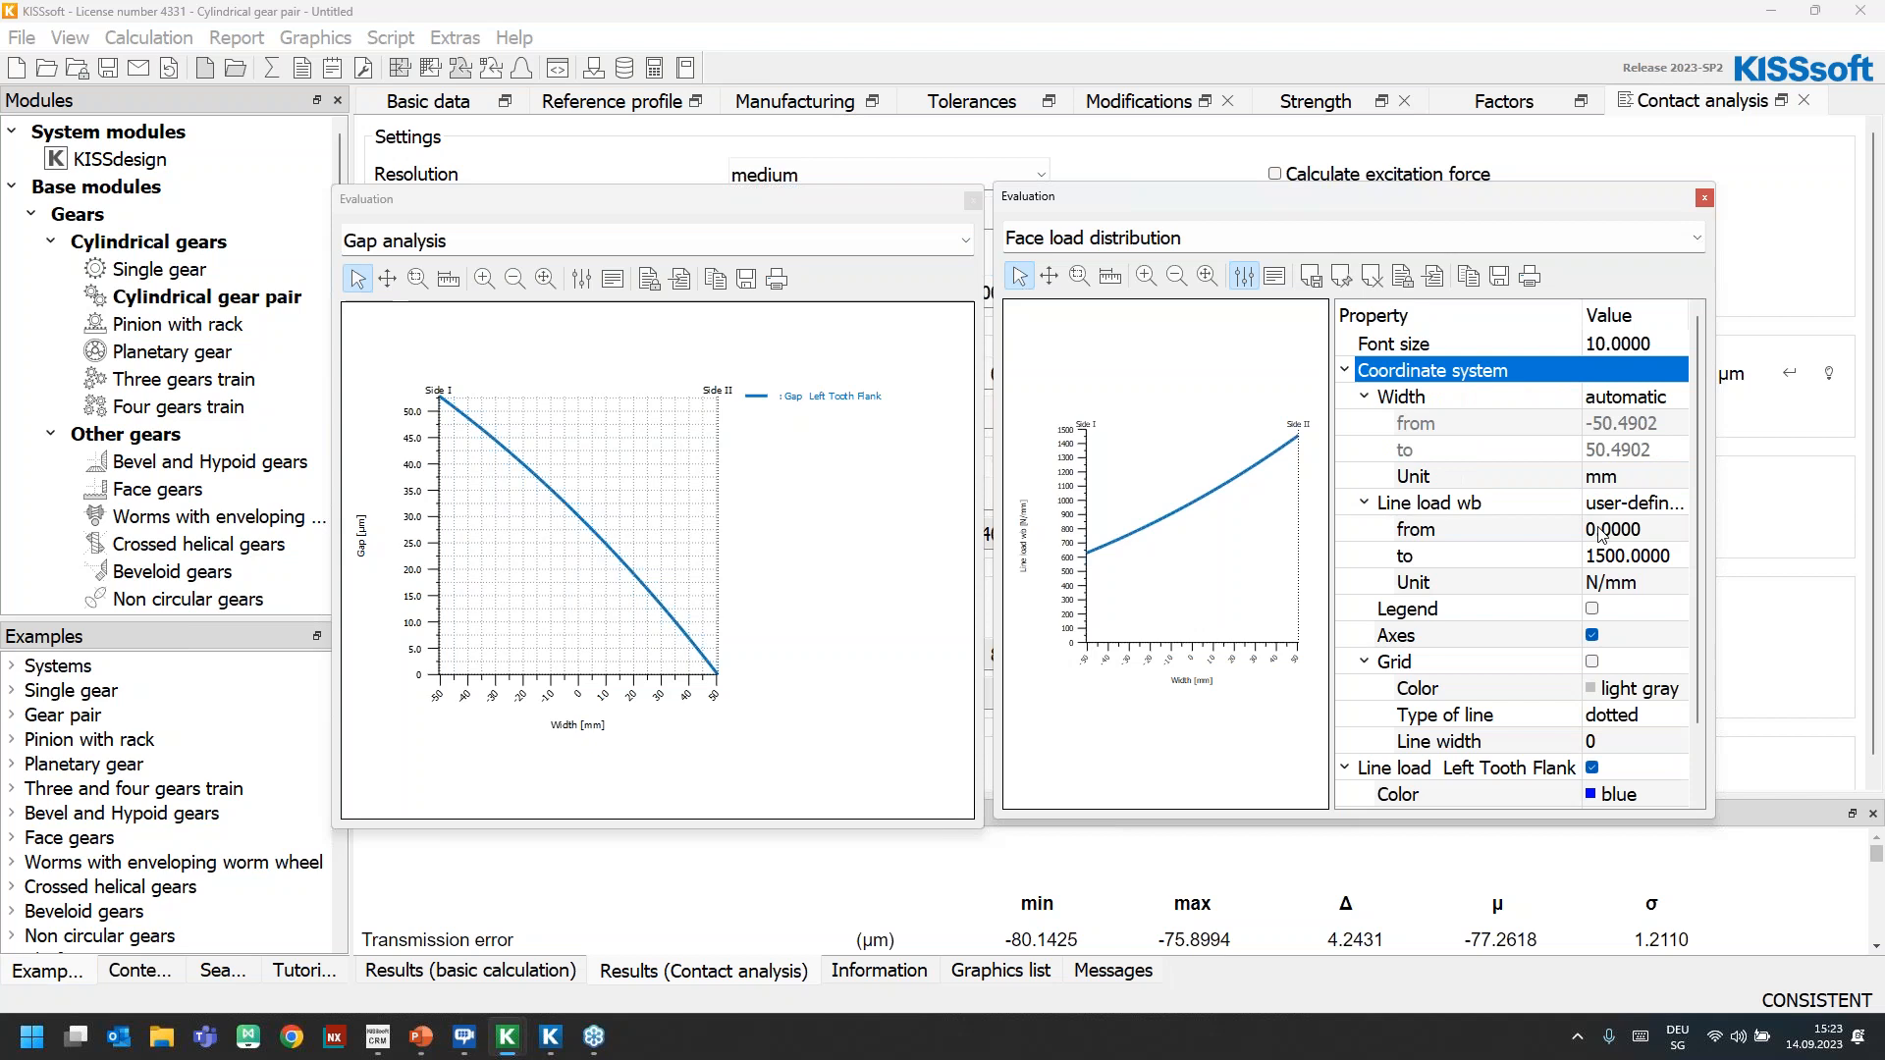
left_click(1613, 609)
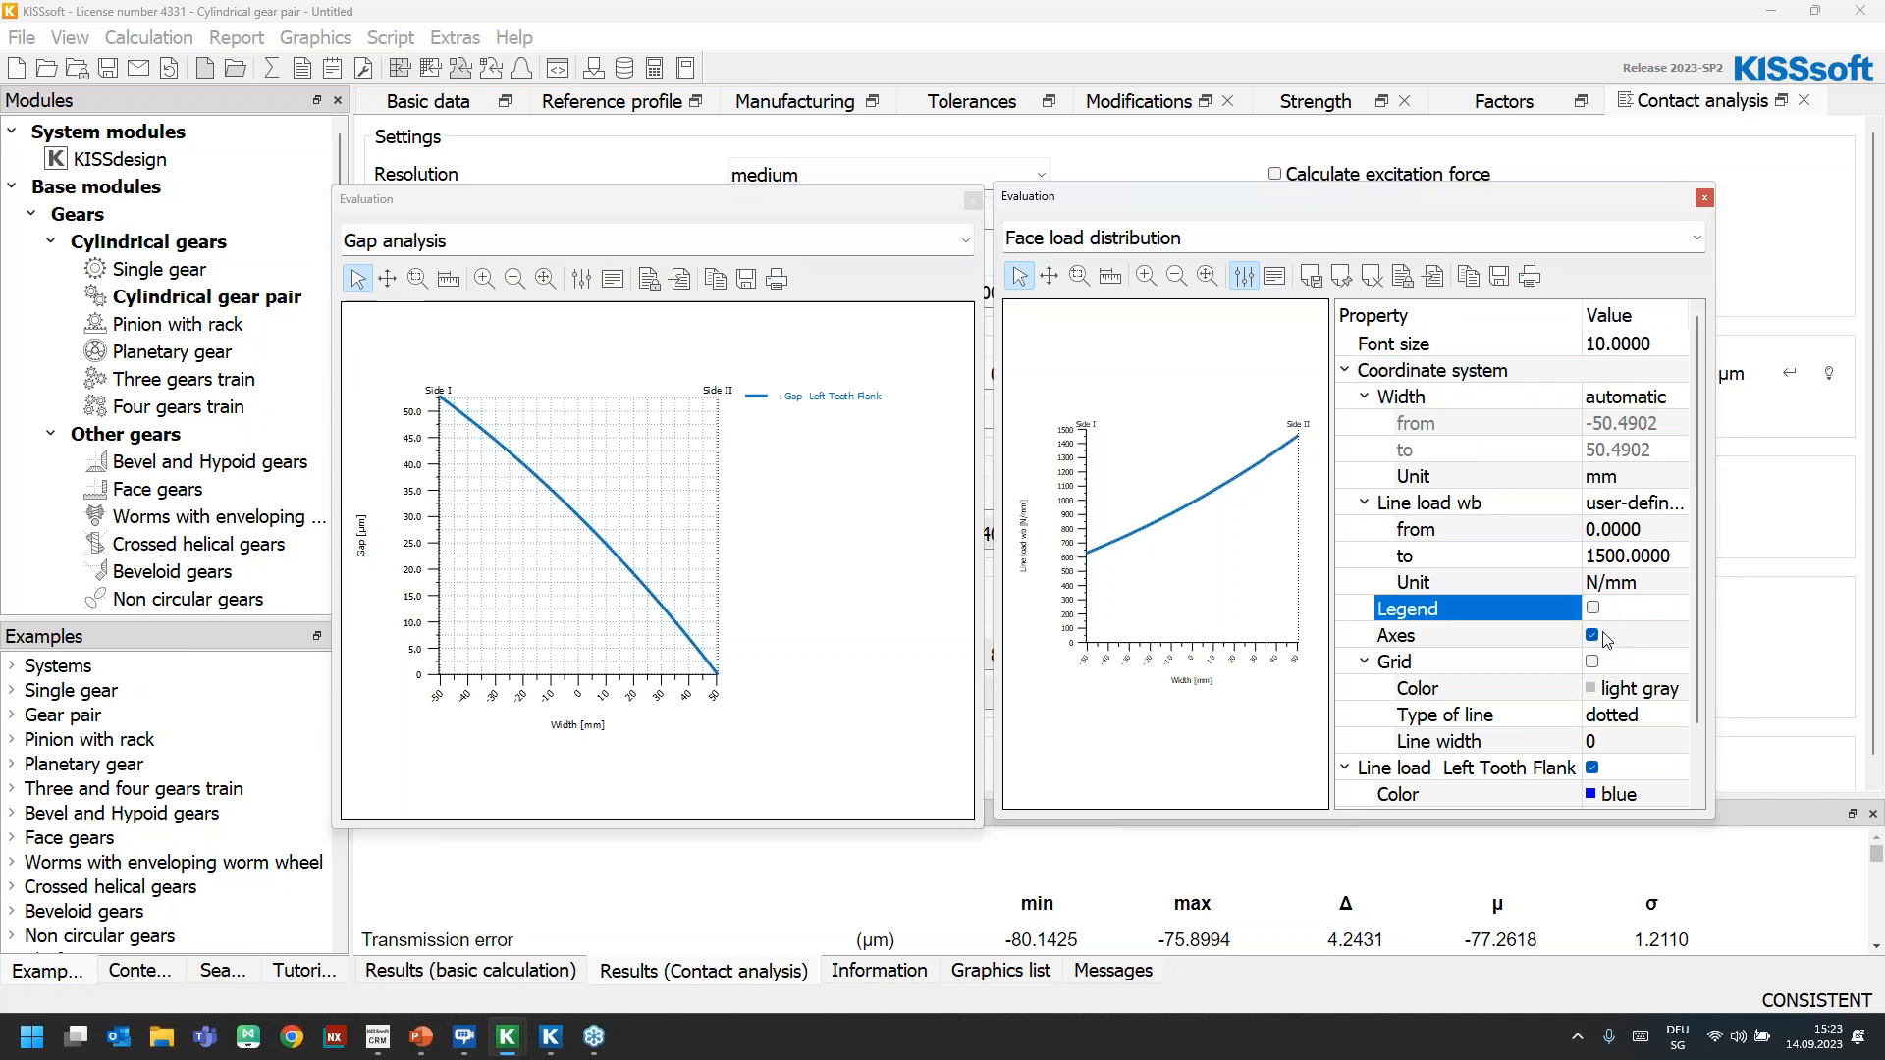
left_click(1244, 276)
left_click(1245, 276)
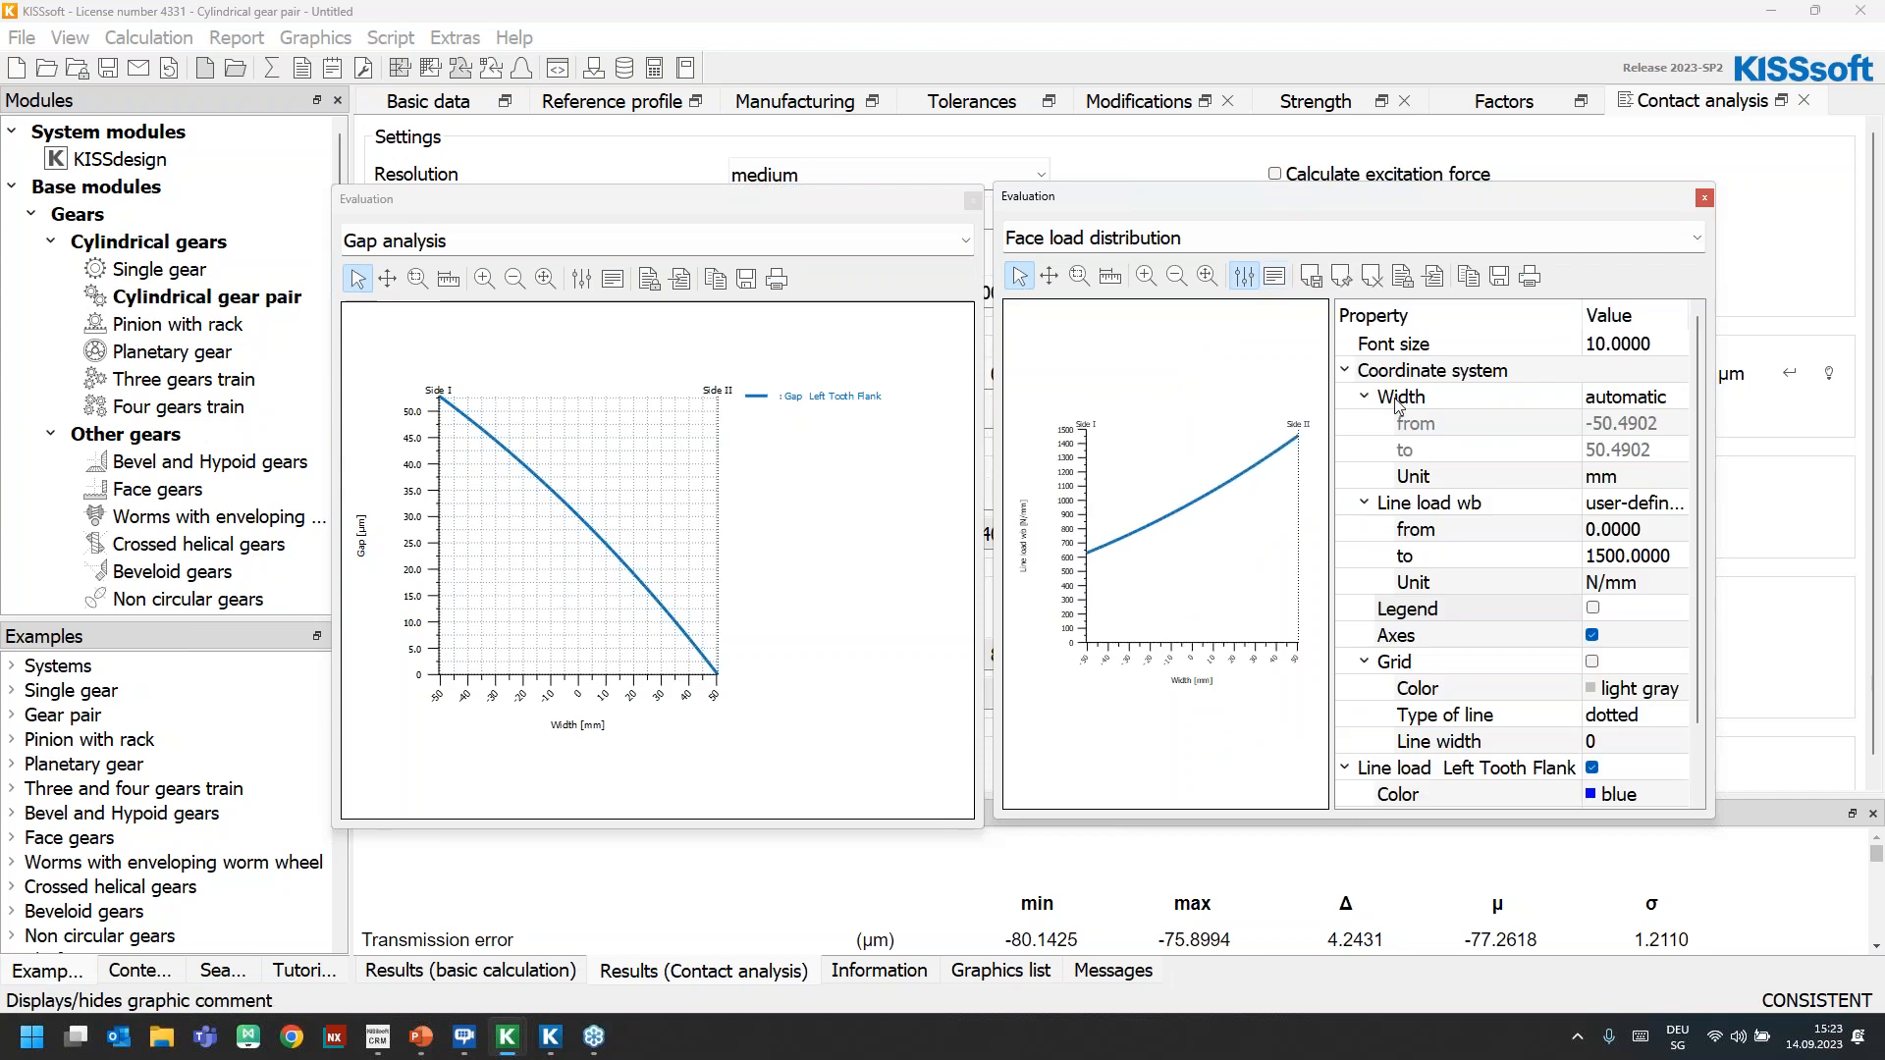
left_click(1345, 371)
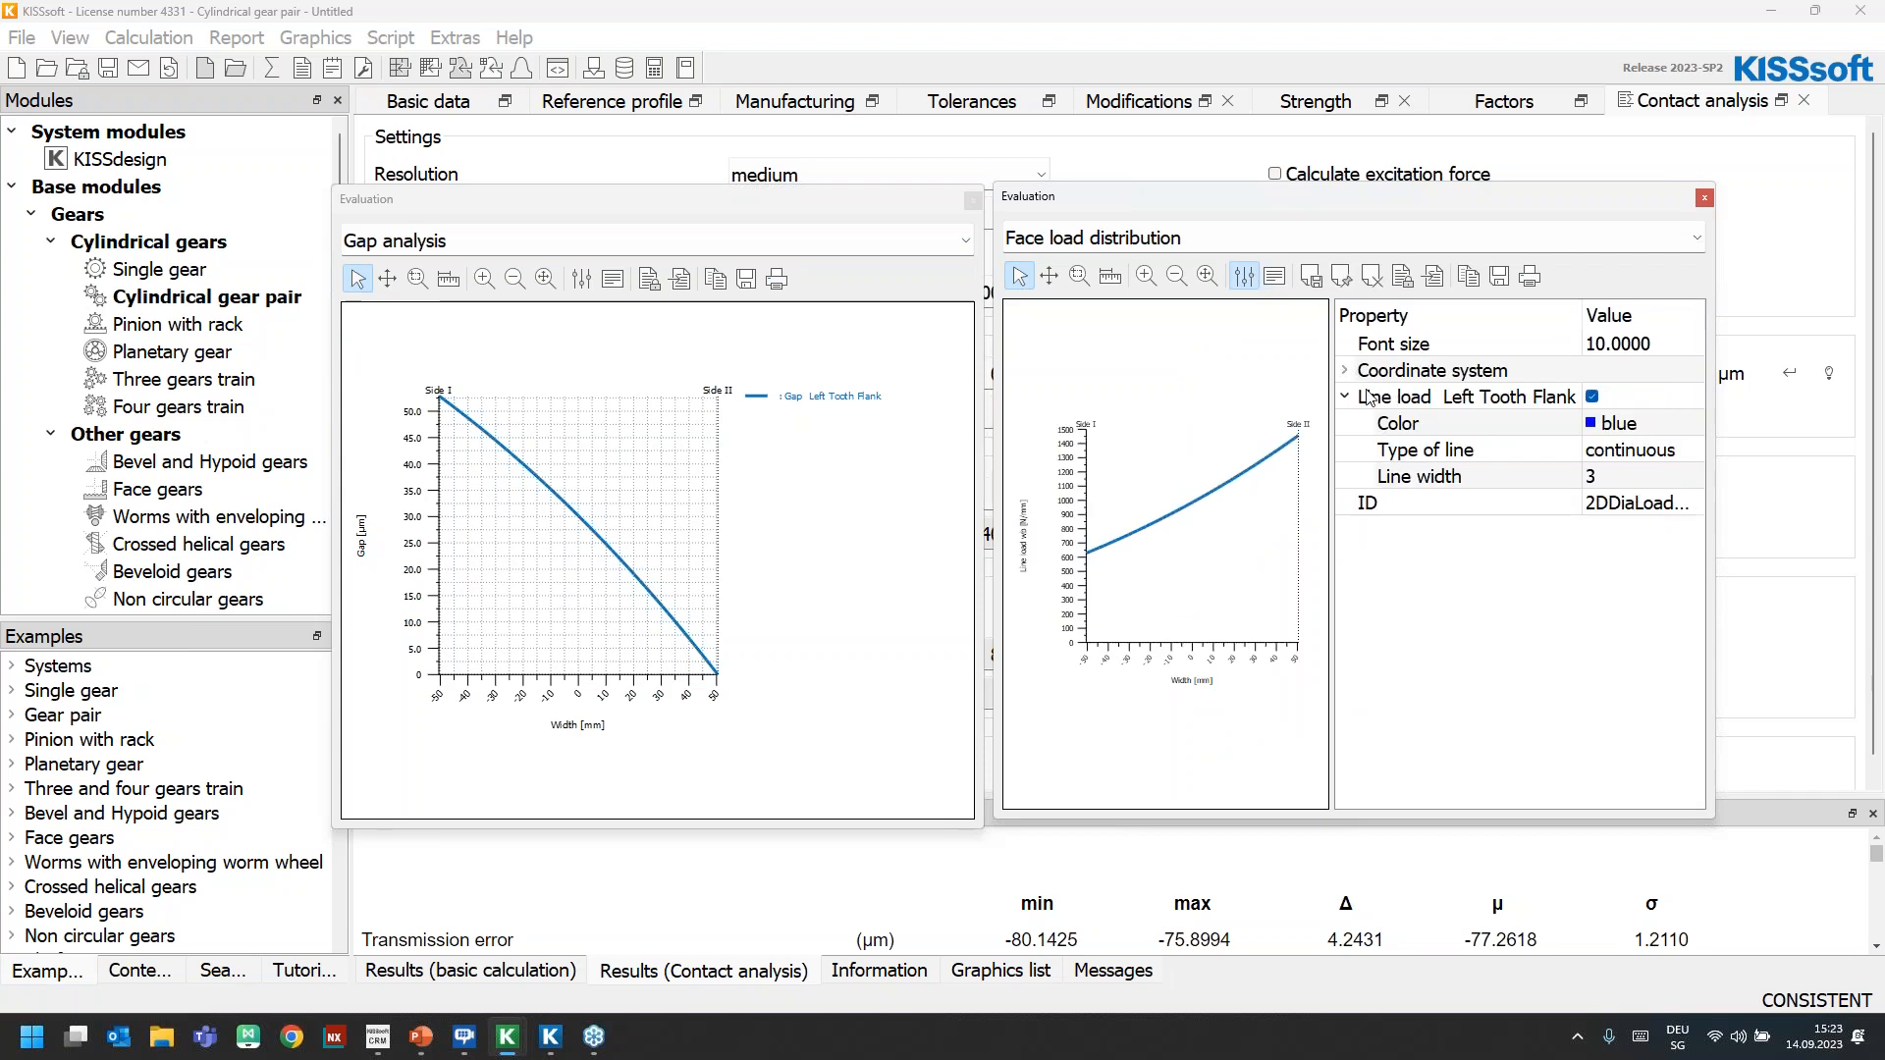
left_click(1244, 276)
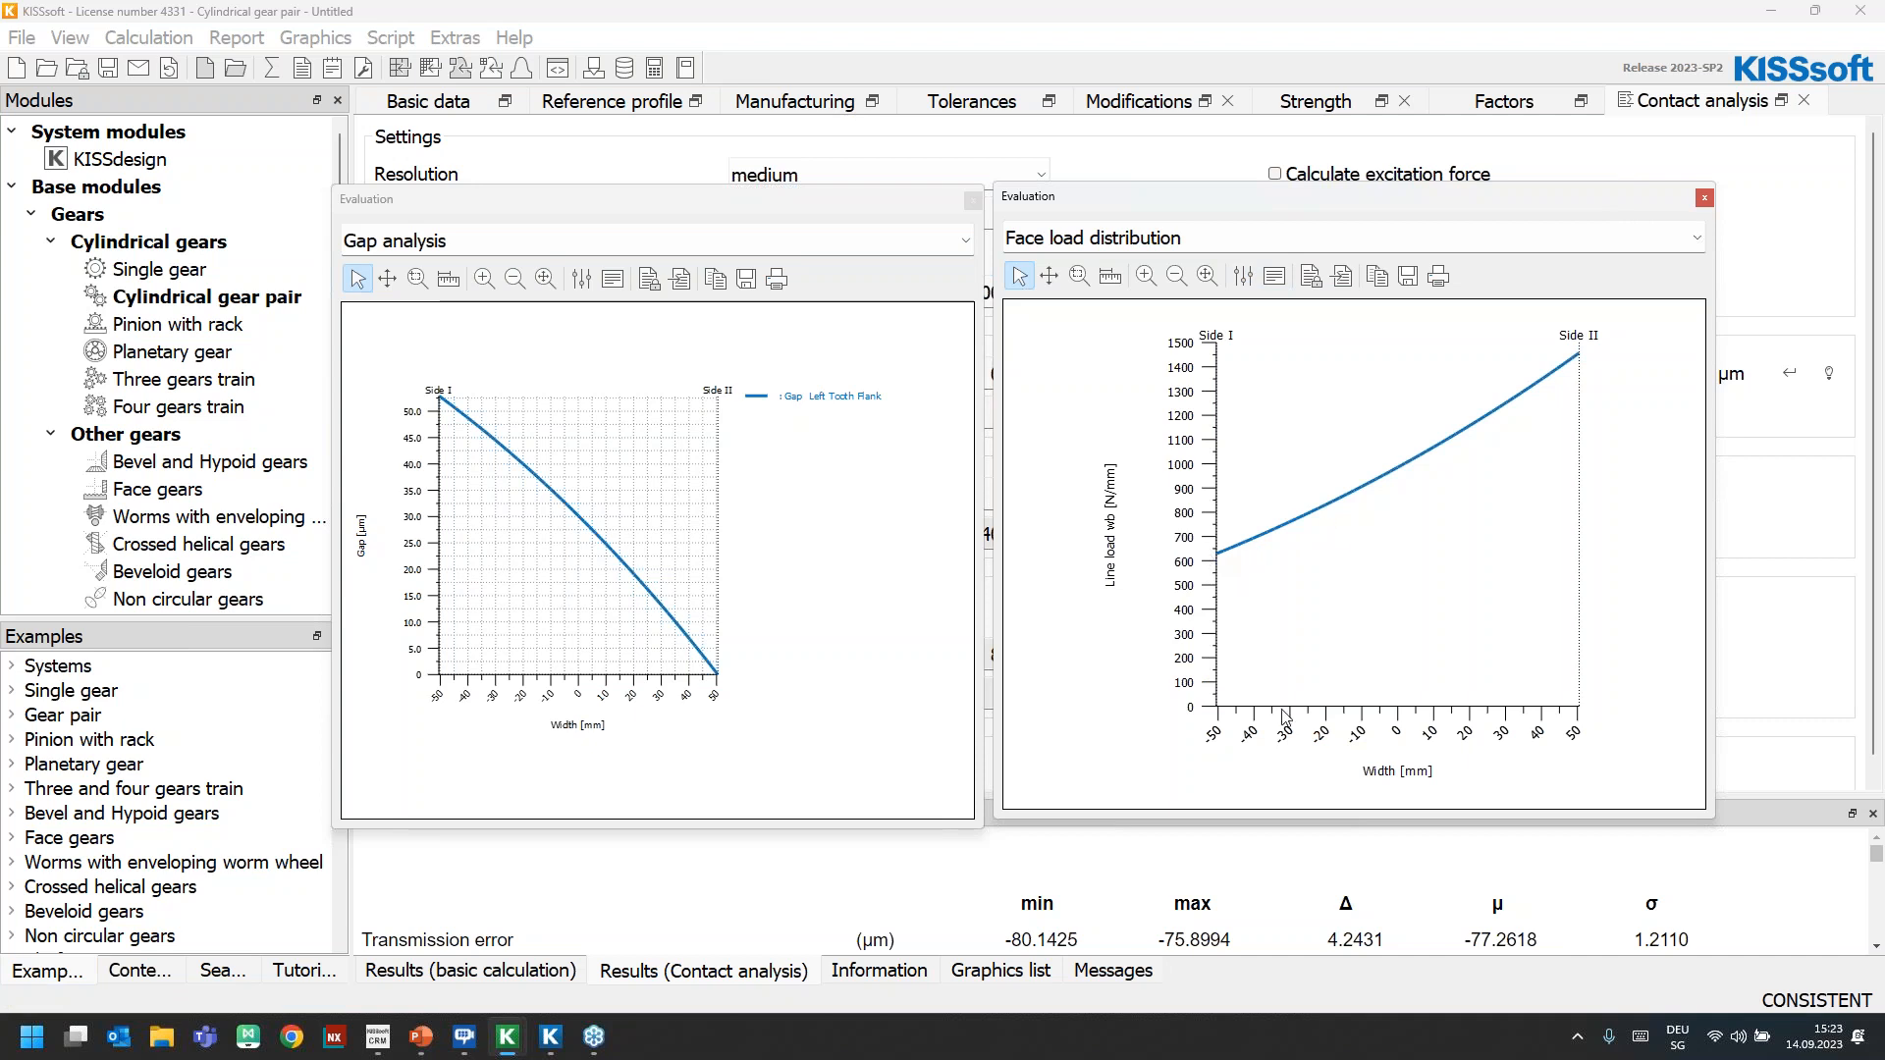
Show the comment of the face load distribution graph, enlarge its area, and highlight the KHβ value
left_click(1275, 276)
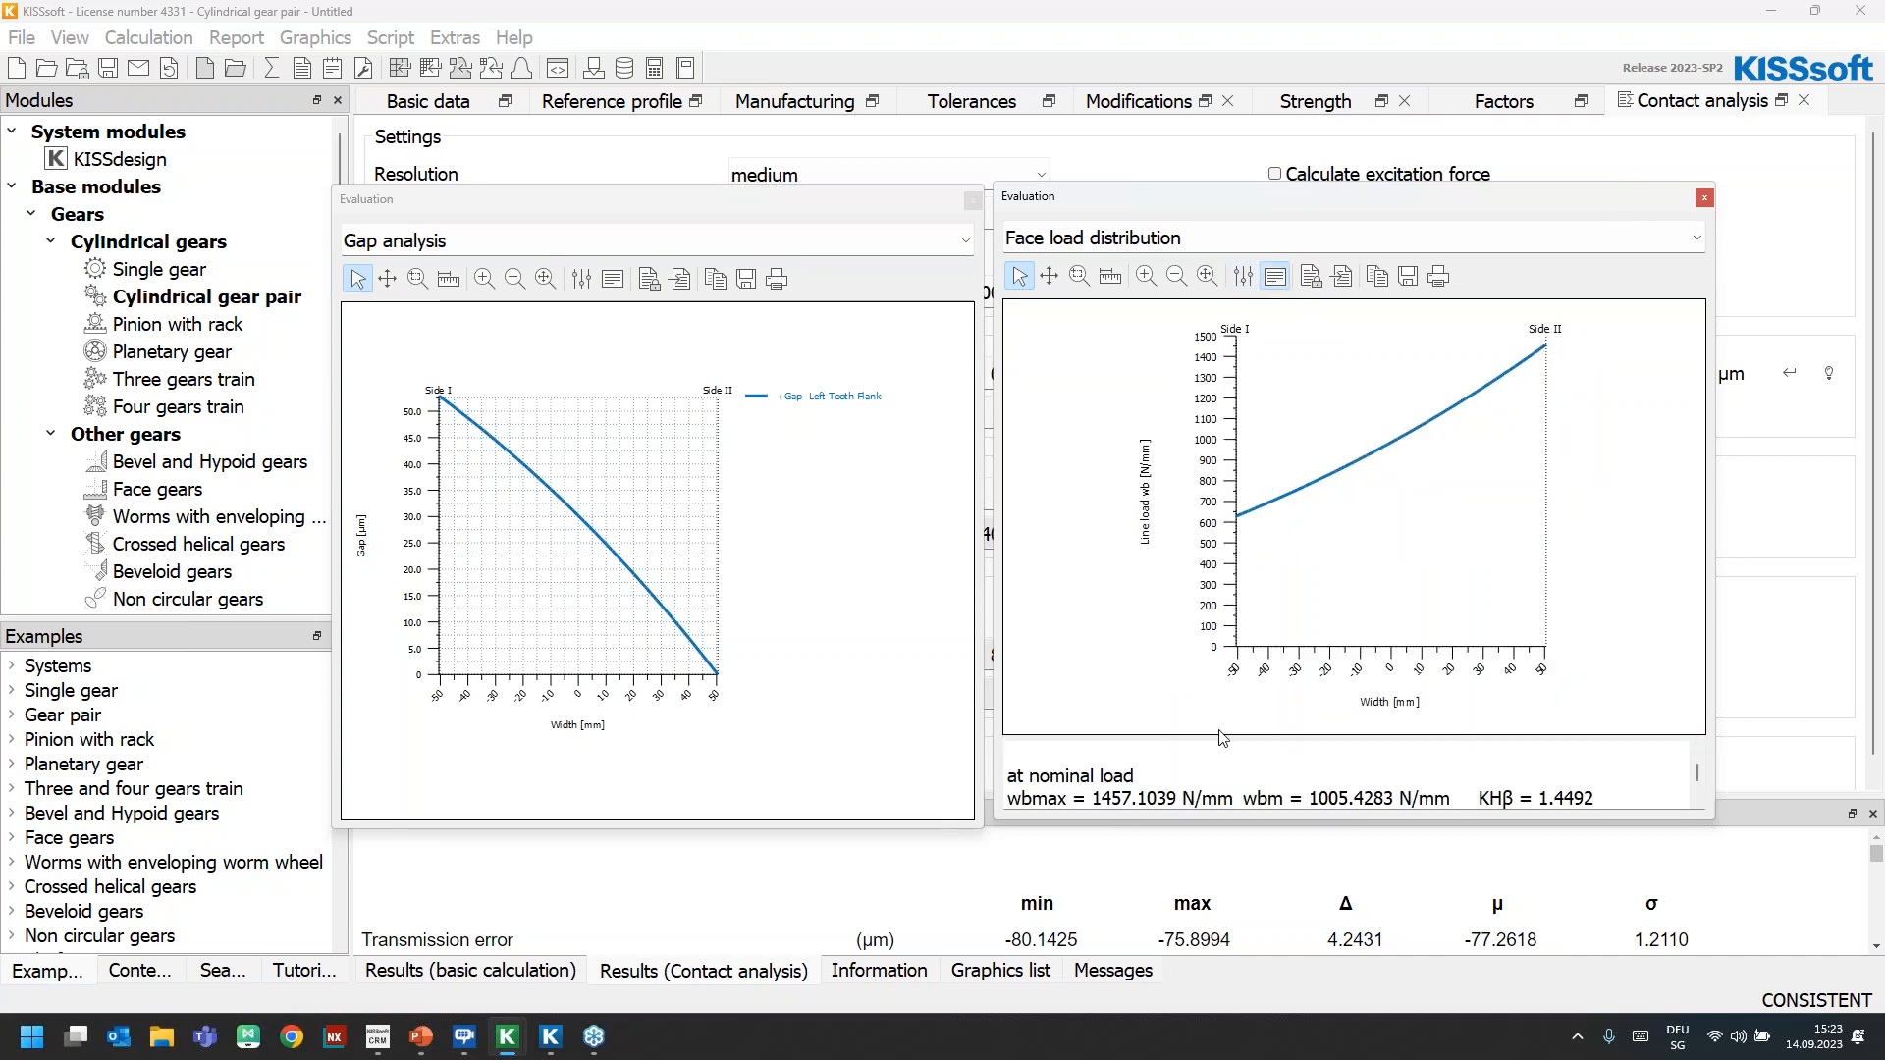
left_click_drag(1222, 739, 1221, 619)
left_click_drag(1488, 709, 1631, 718)
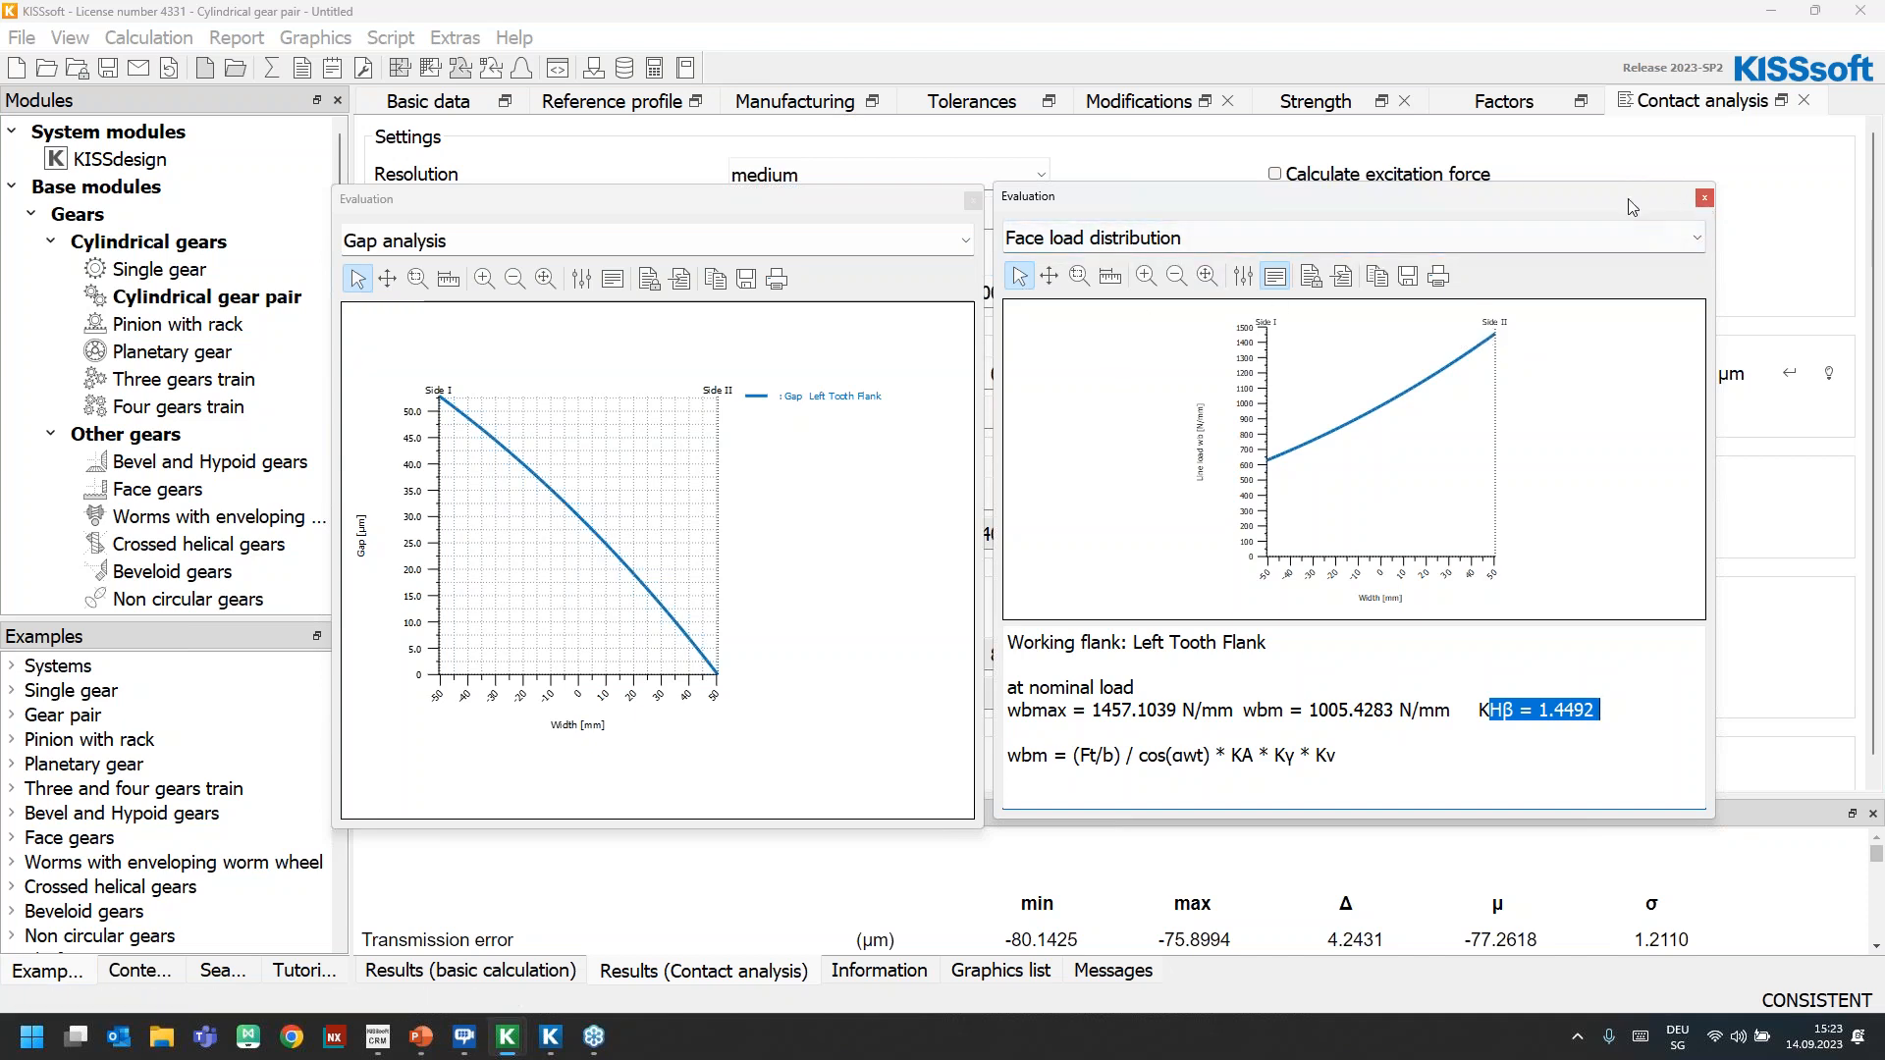
Close the face load distribution graph, move the gap analysis graph lower, and bring up the gear pair's modification inputs
left_click(1705, 198)
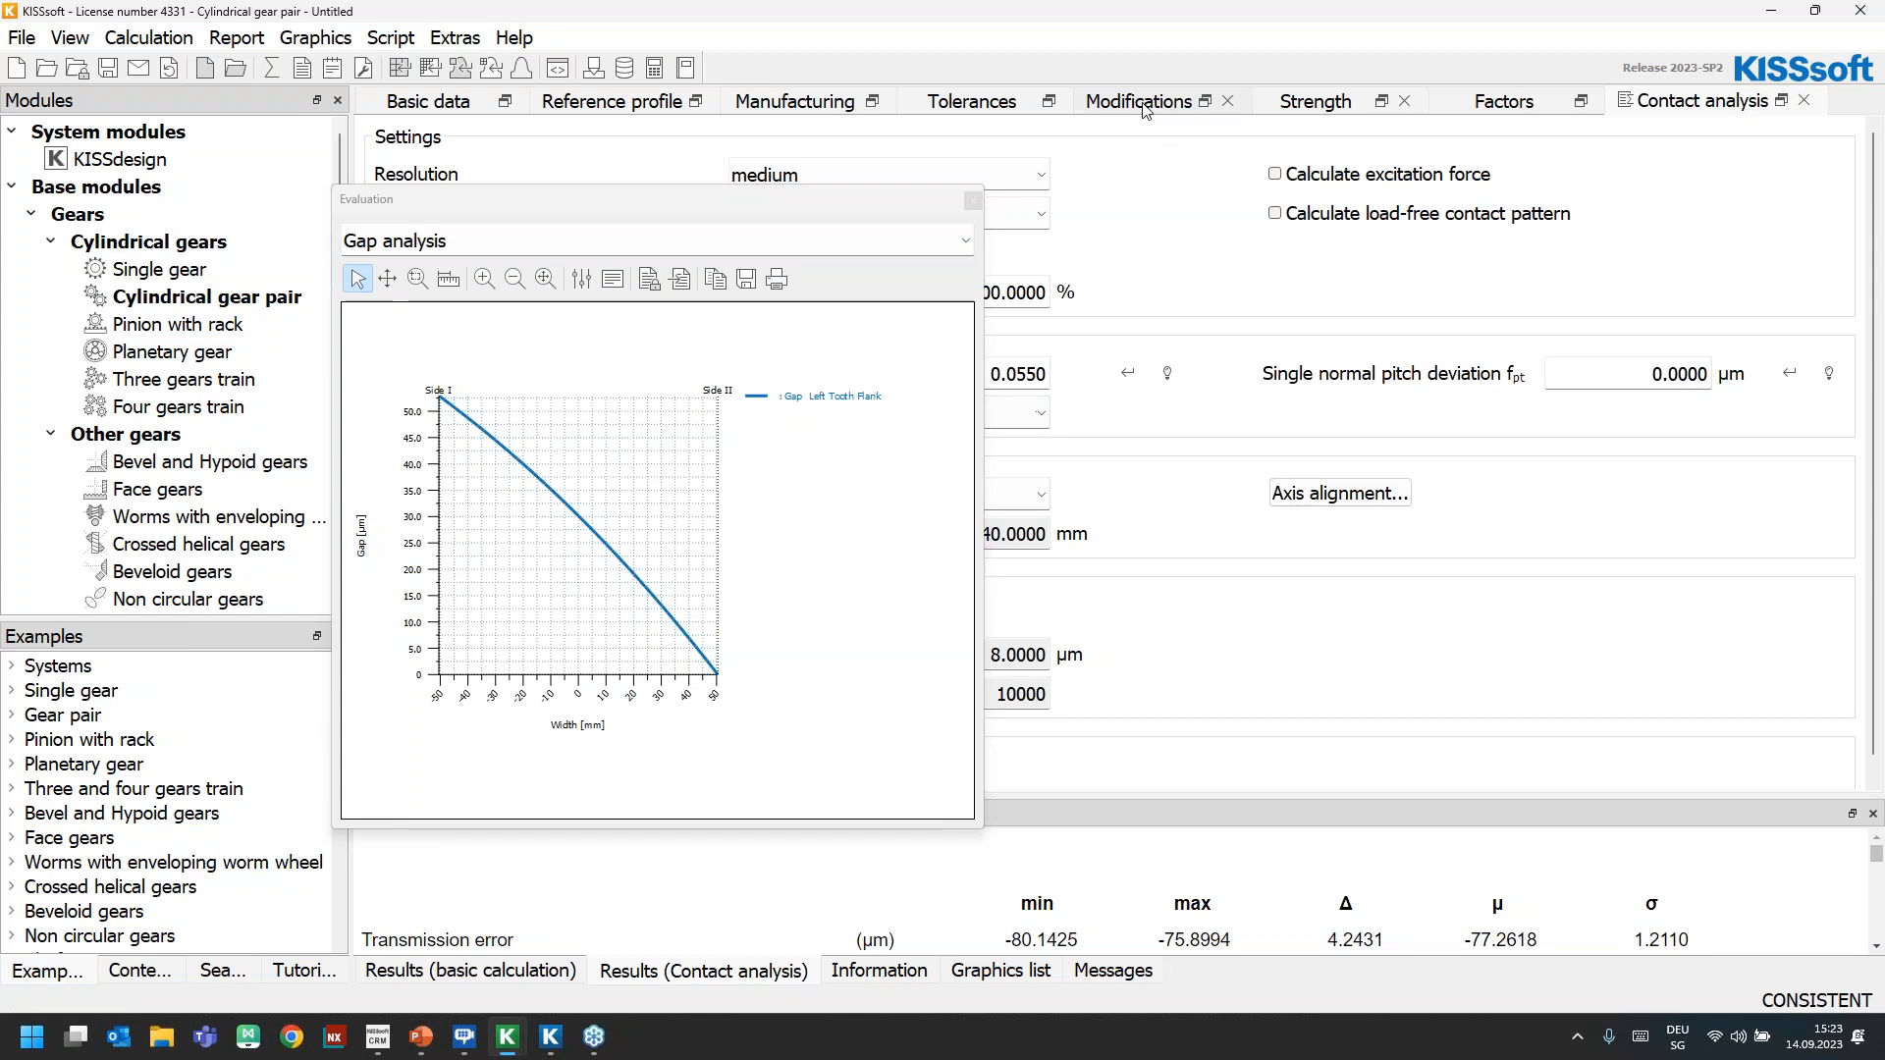
left_click_drag(693, 196, 815, 525)
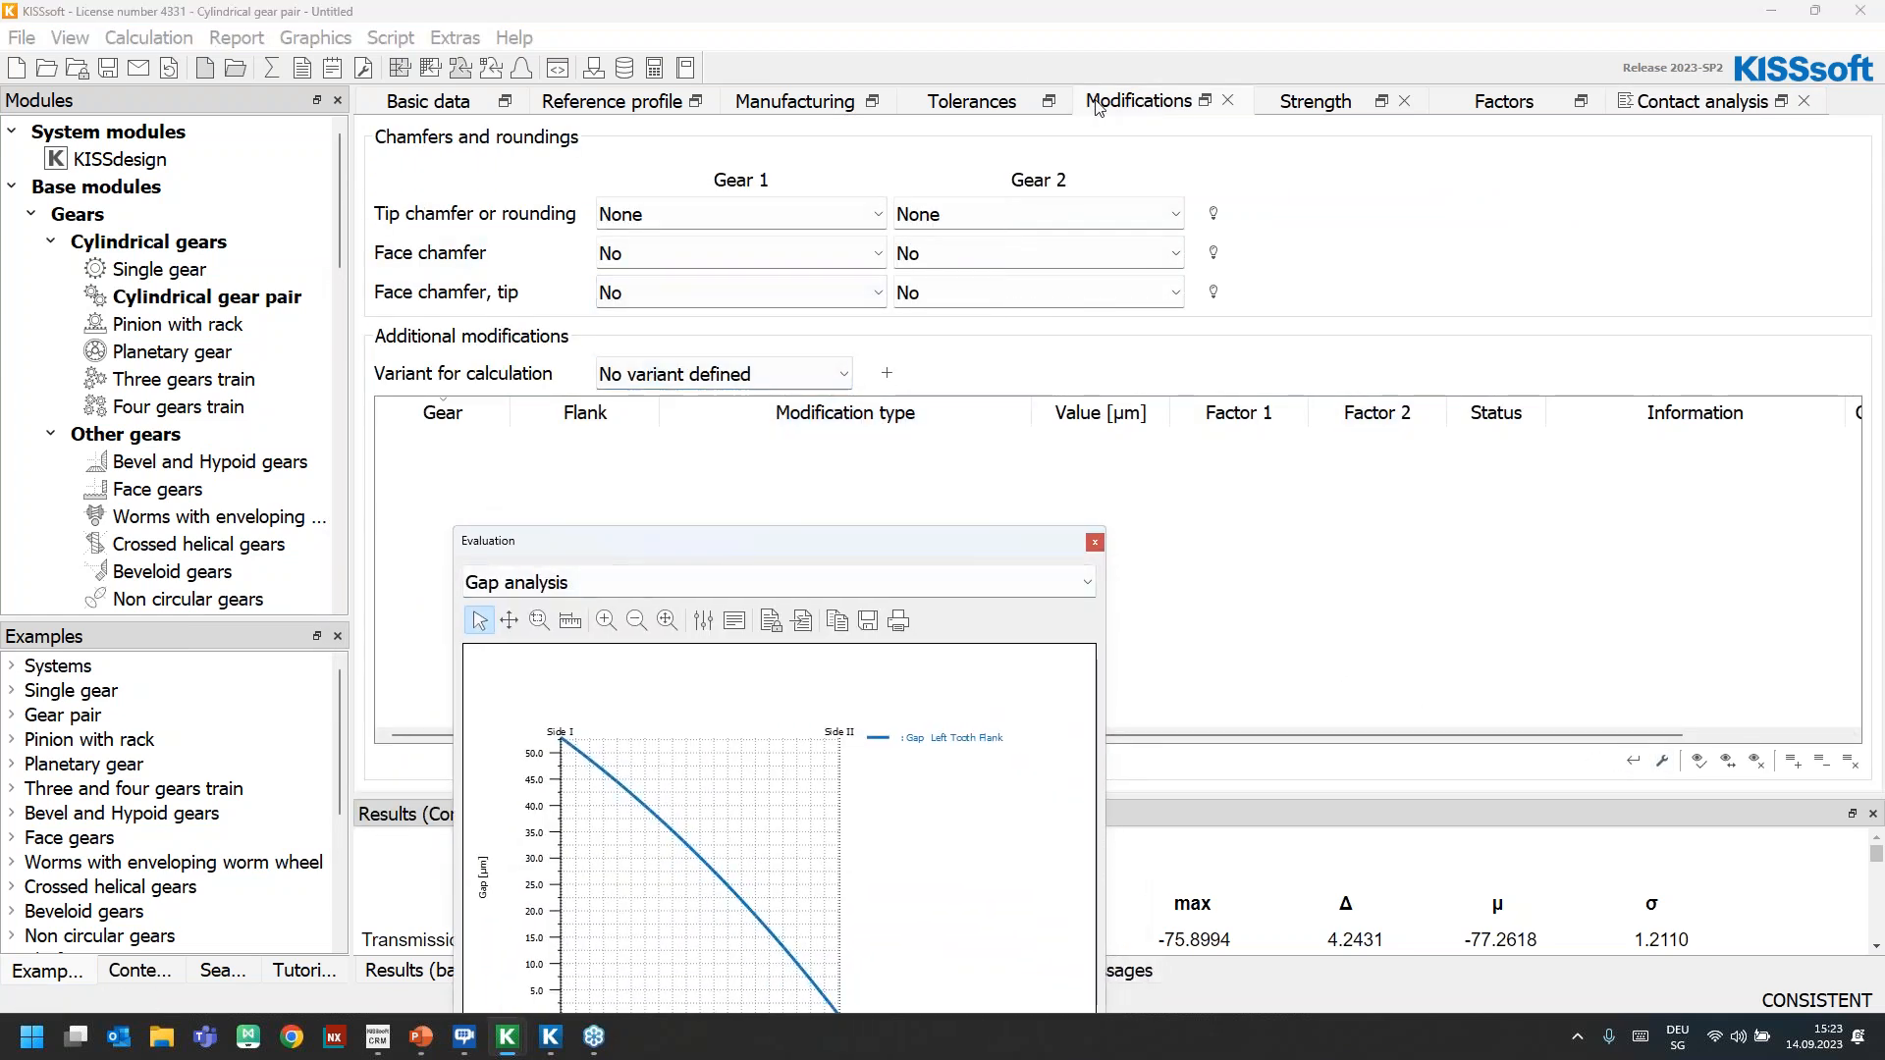
left_click(1792, 761)
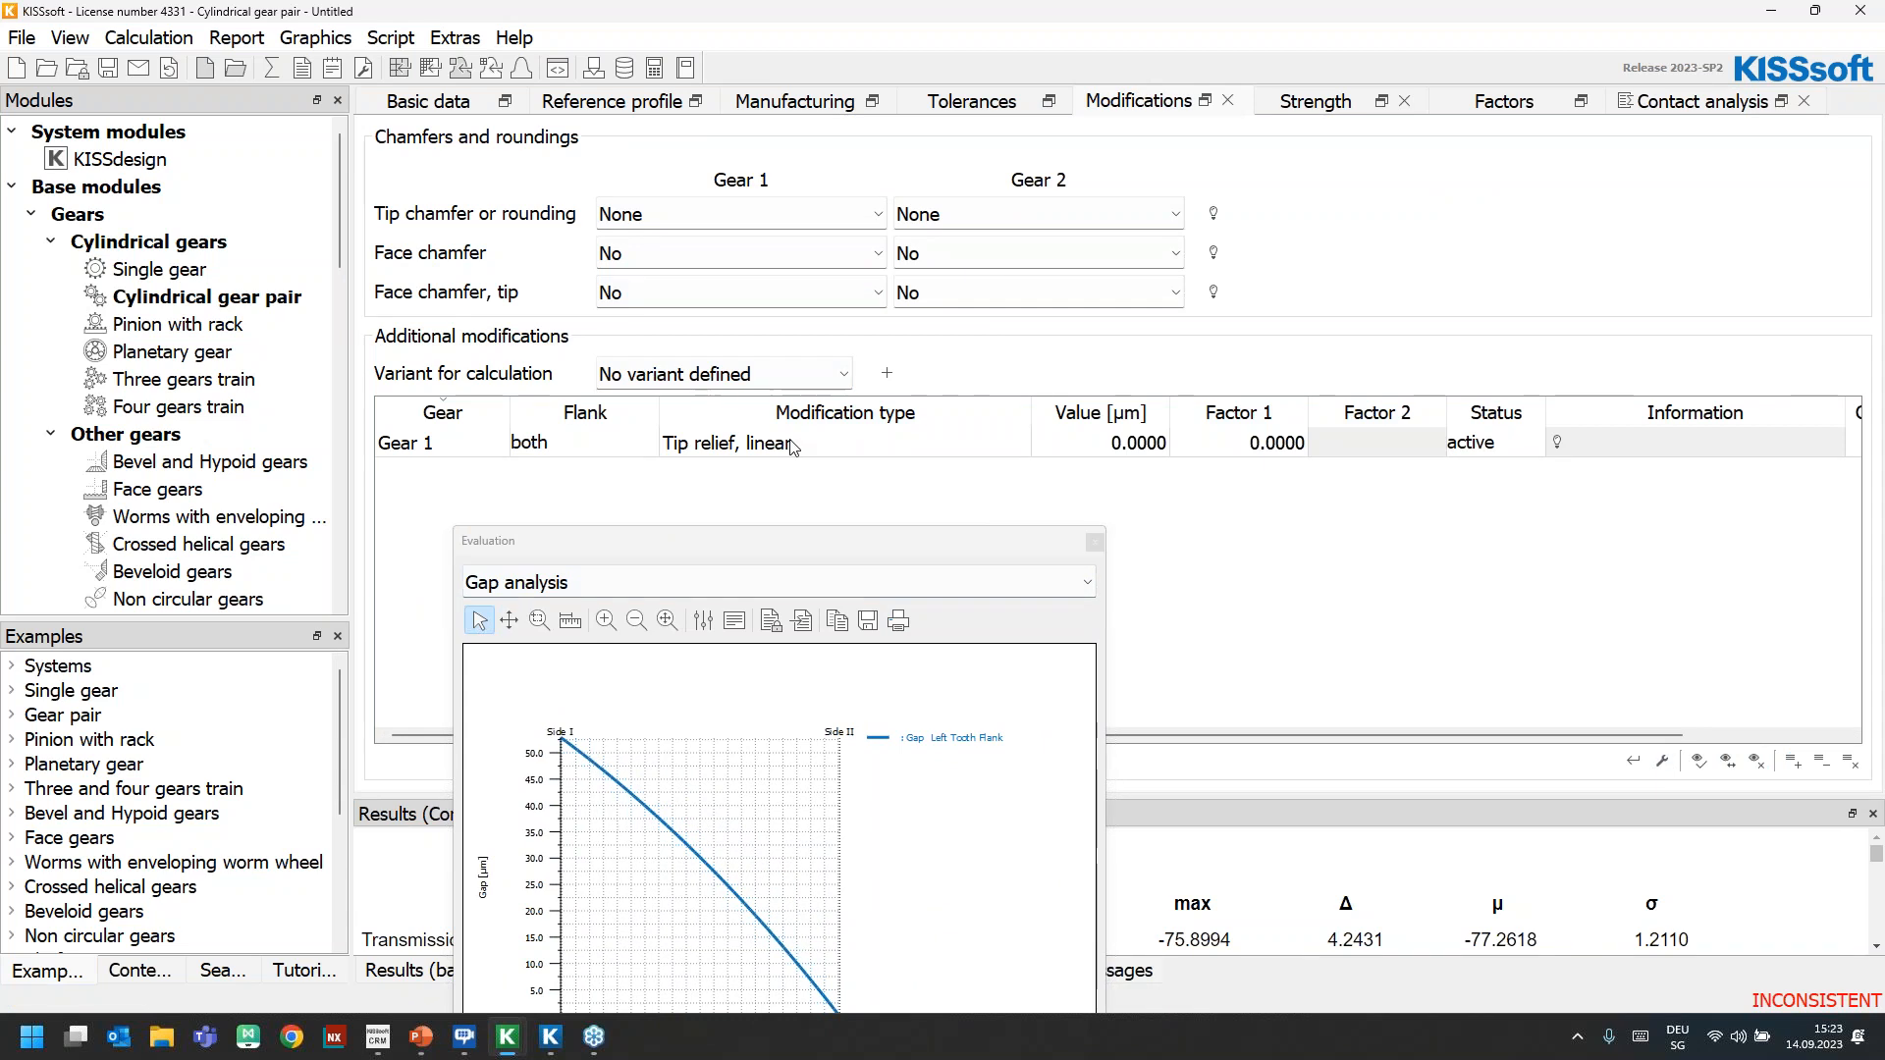
left_click(825, 444)
left_click(825, 444)
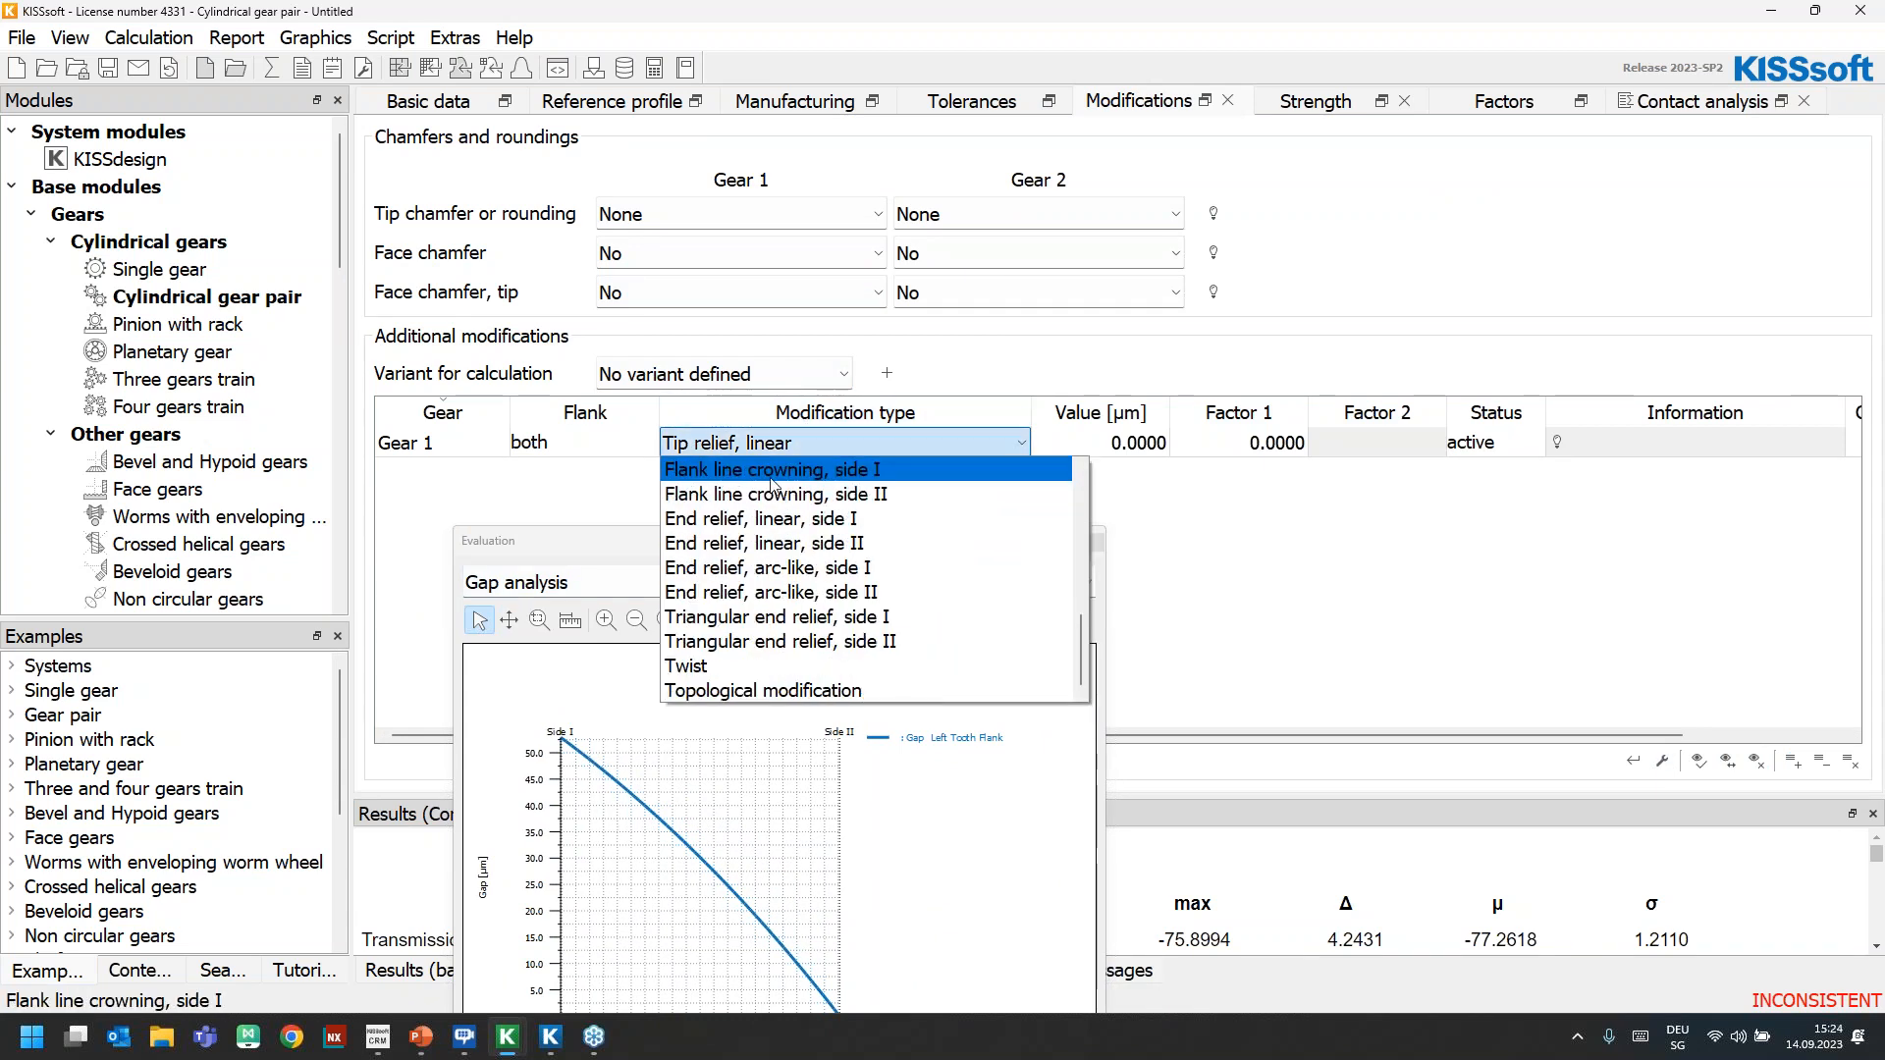
scroll(786, 617, "up", 1)
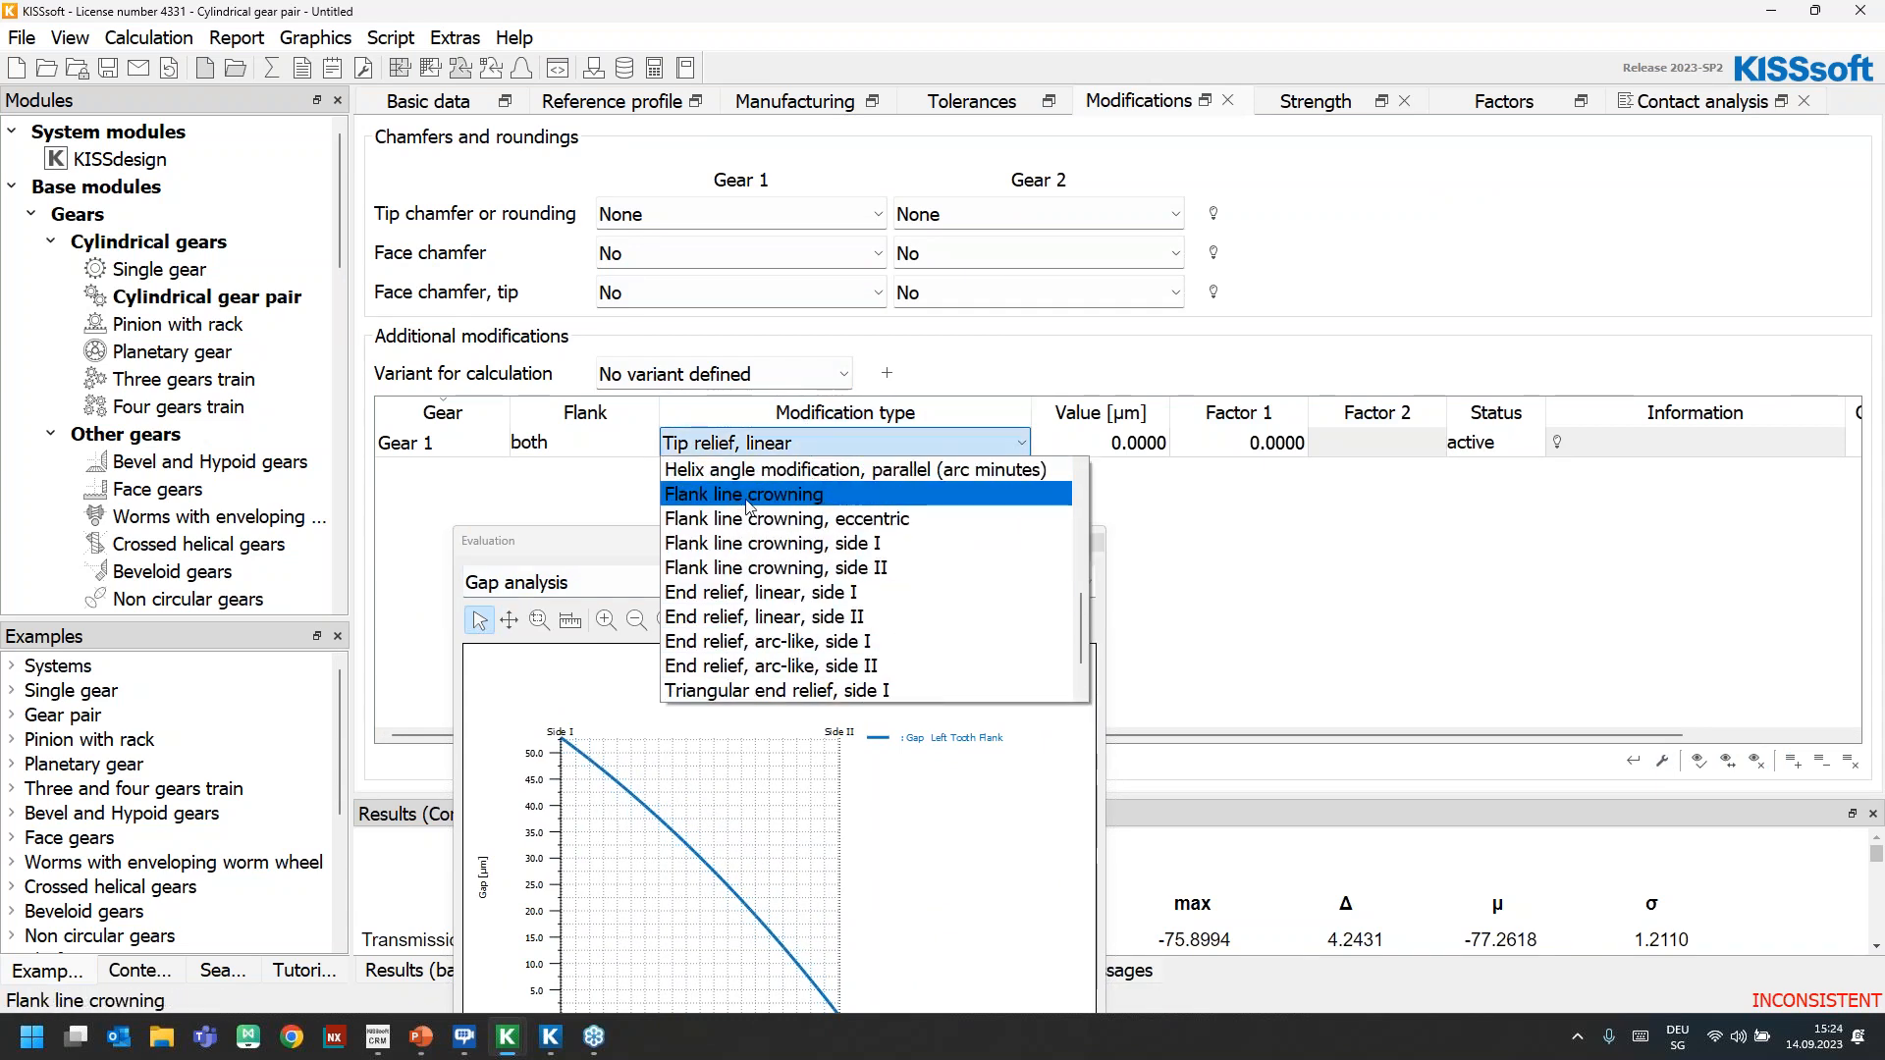
left_click(1368, 561)
left_click(1128, 451)
left_click(1822, 763)
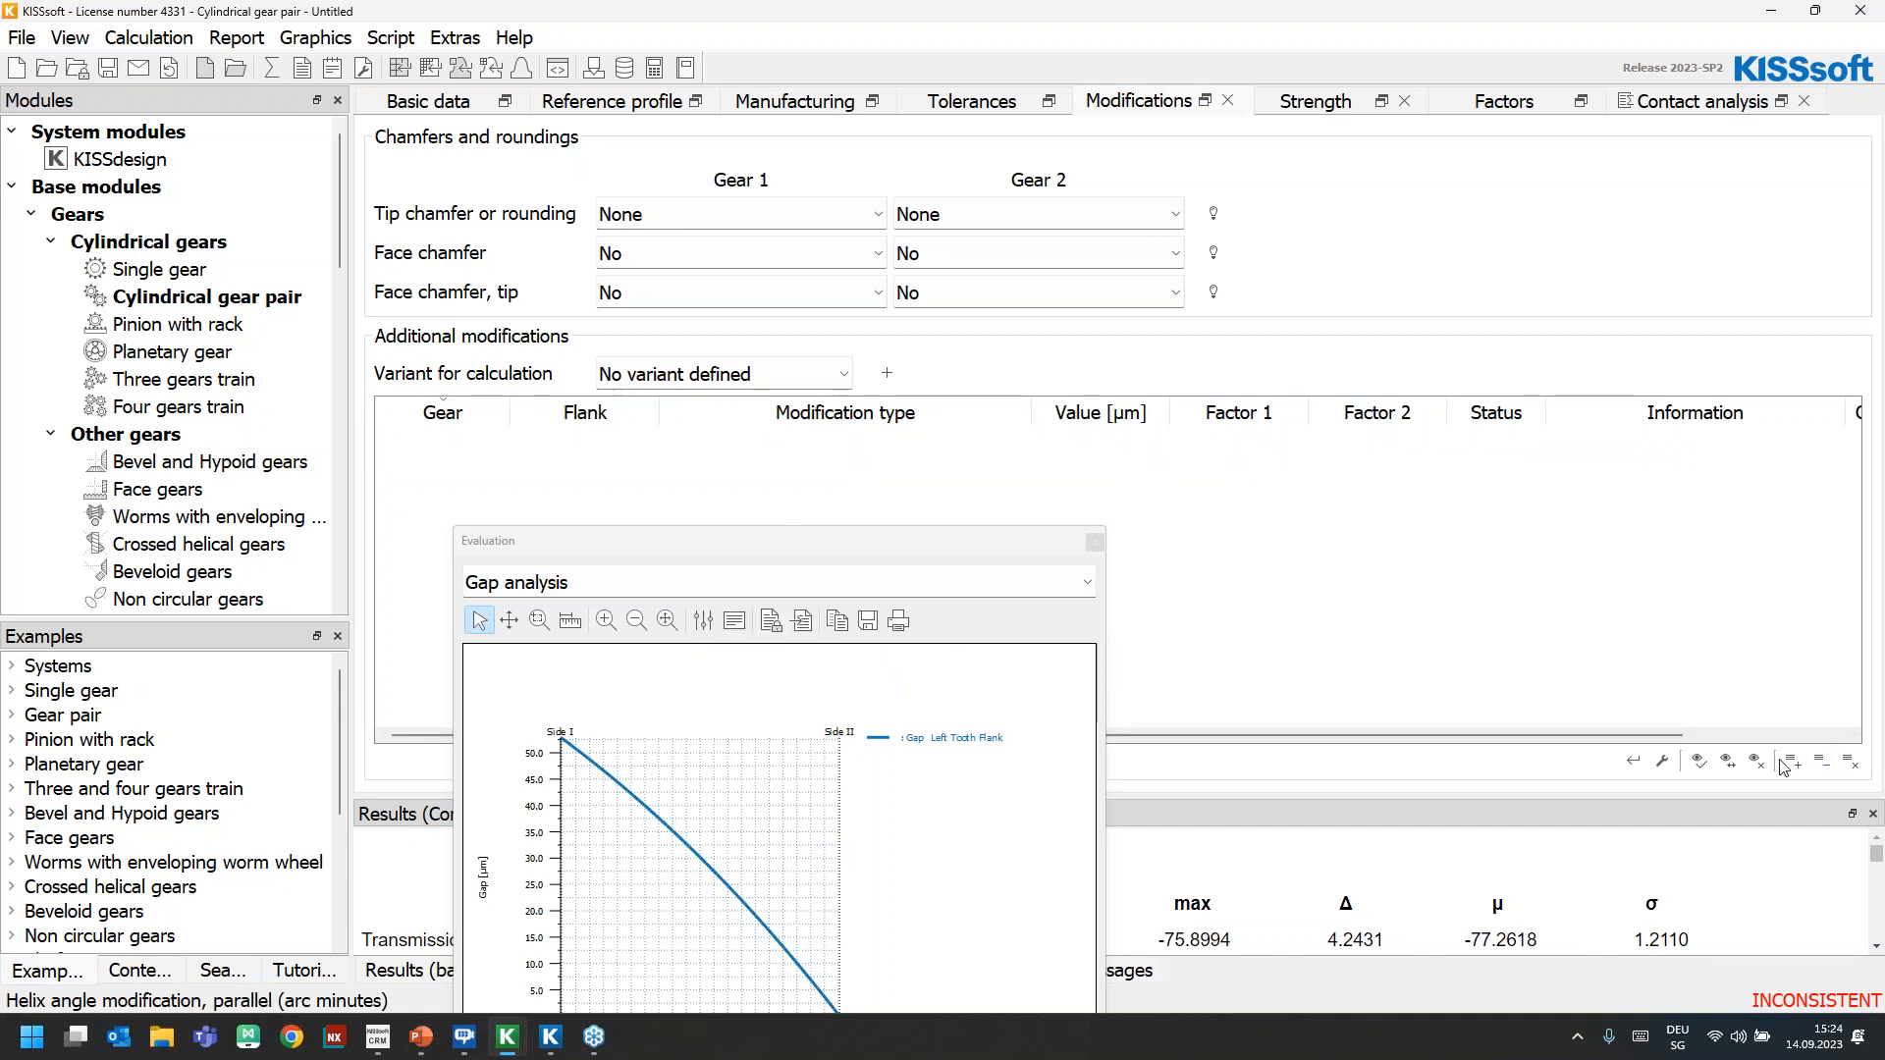
Open rough modification sizing for flank line modifications and set the size modifications option for gear 2 to No
left_click(1635, 761)
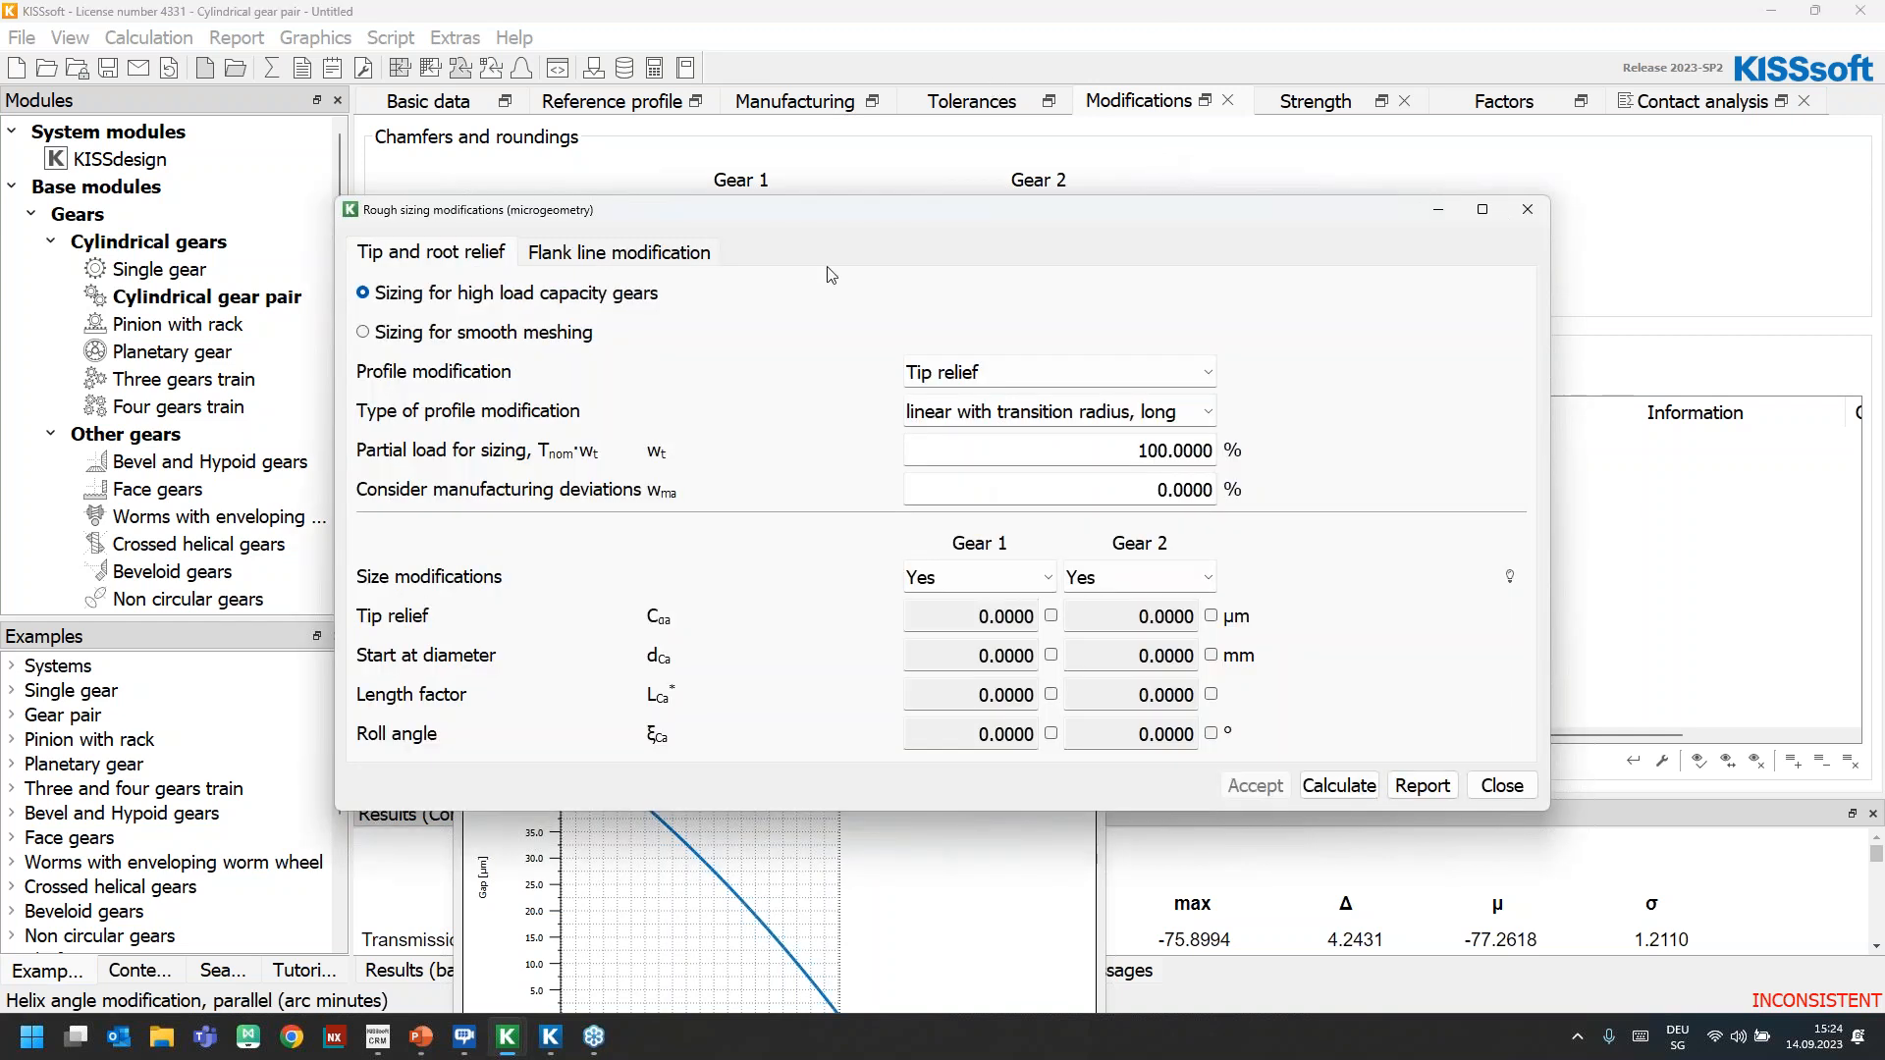
left_click(622, 254)
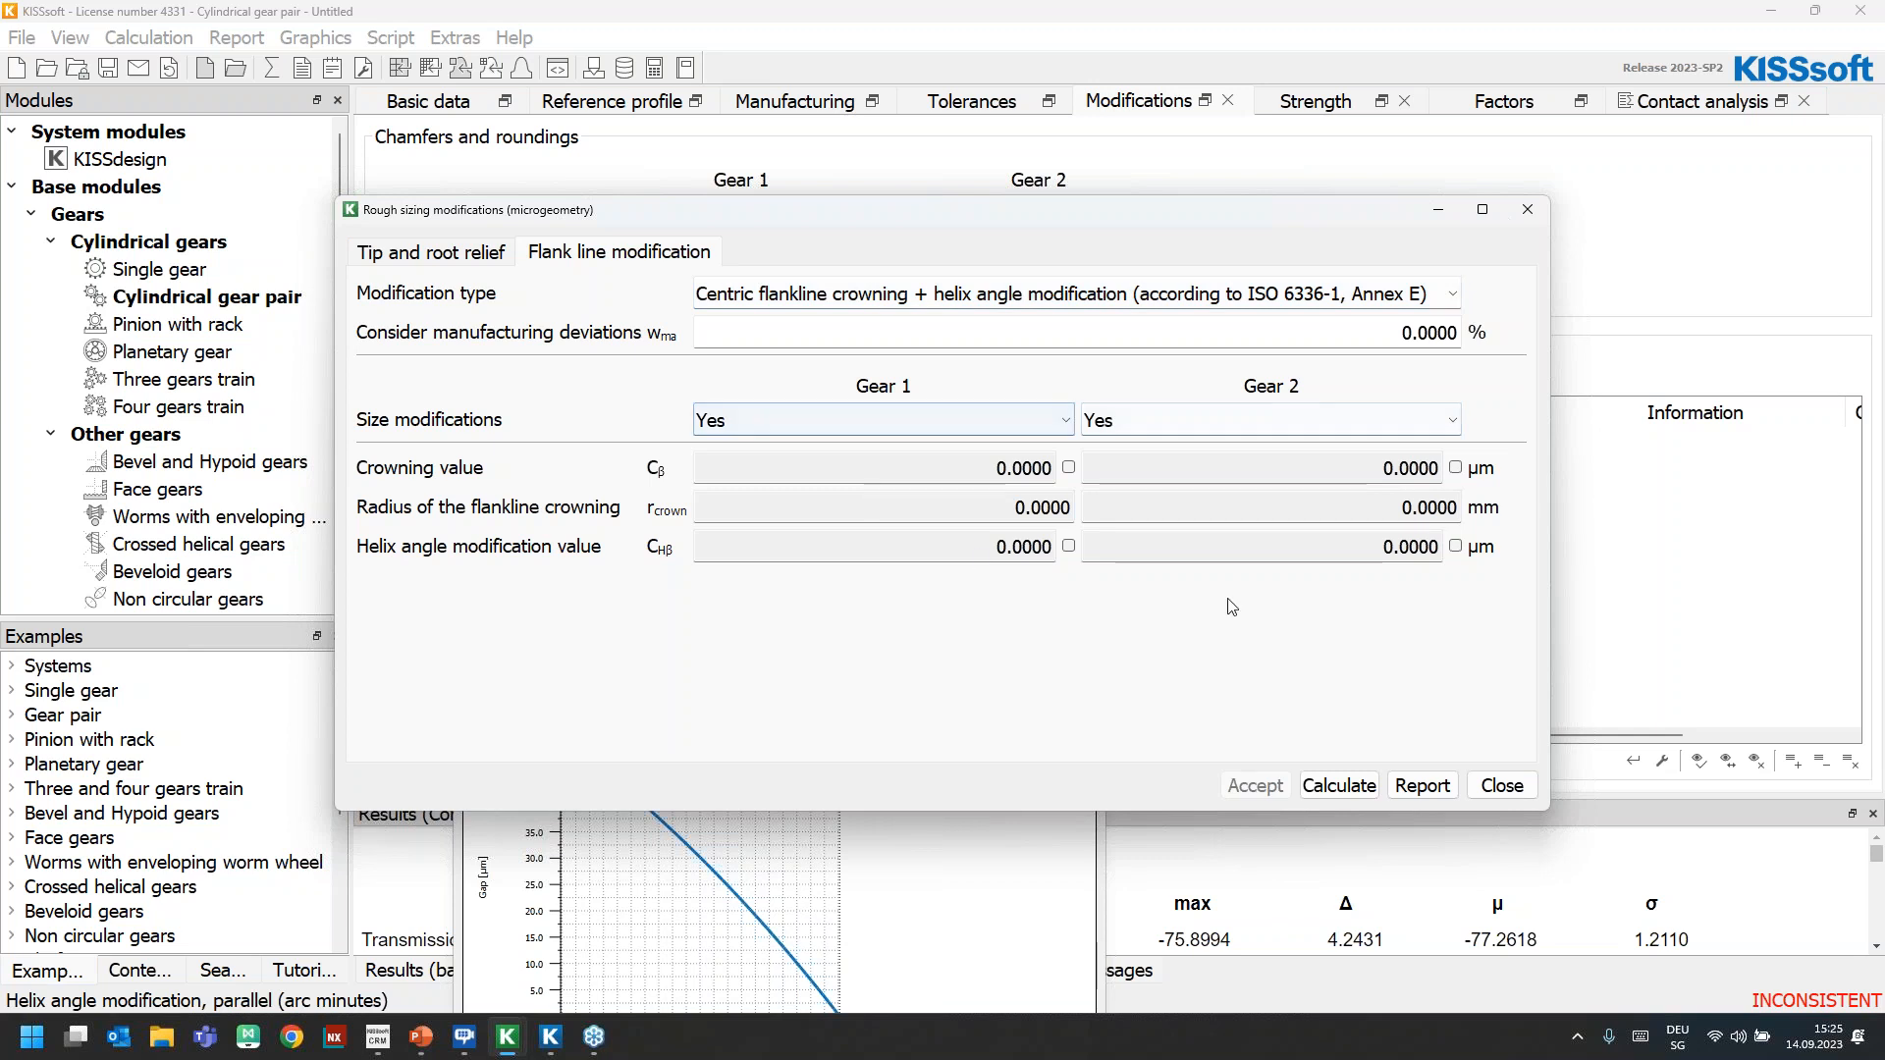
left_click_drag(699, 192, 1045, 169)
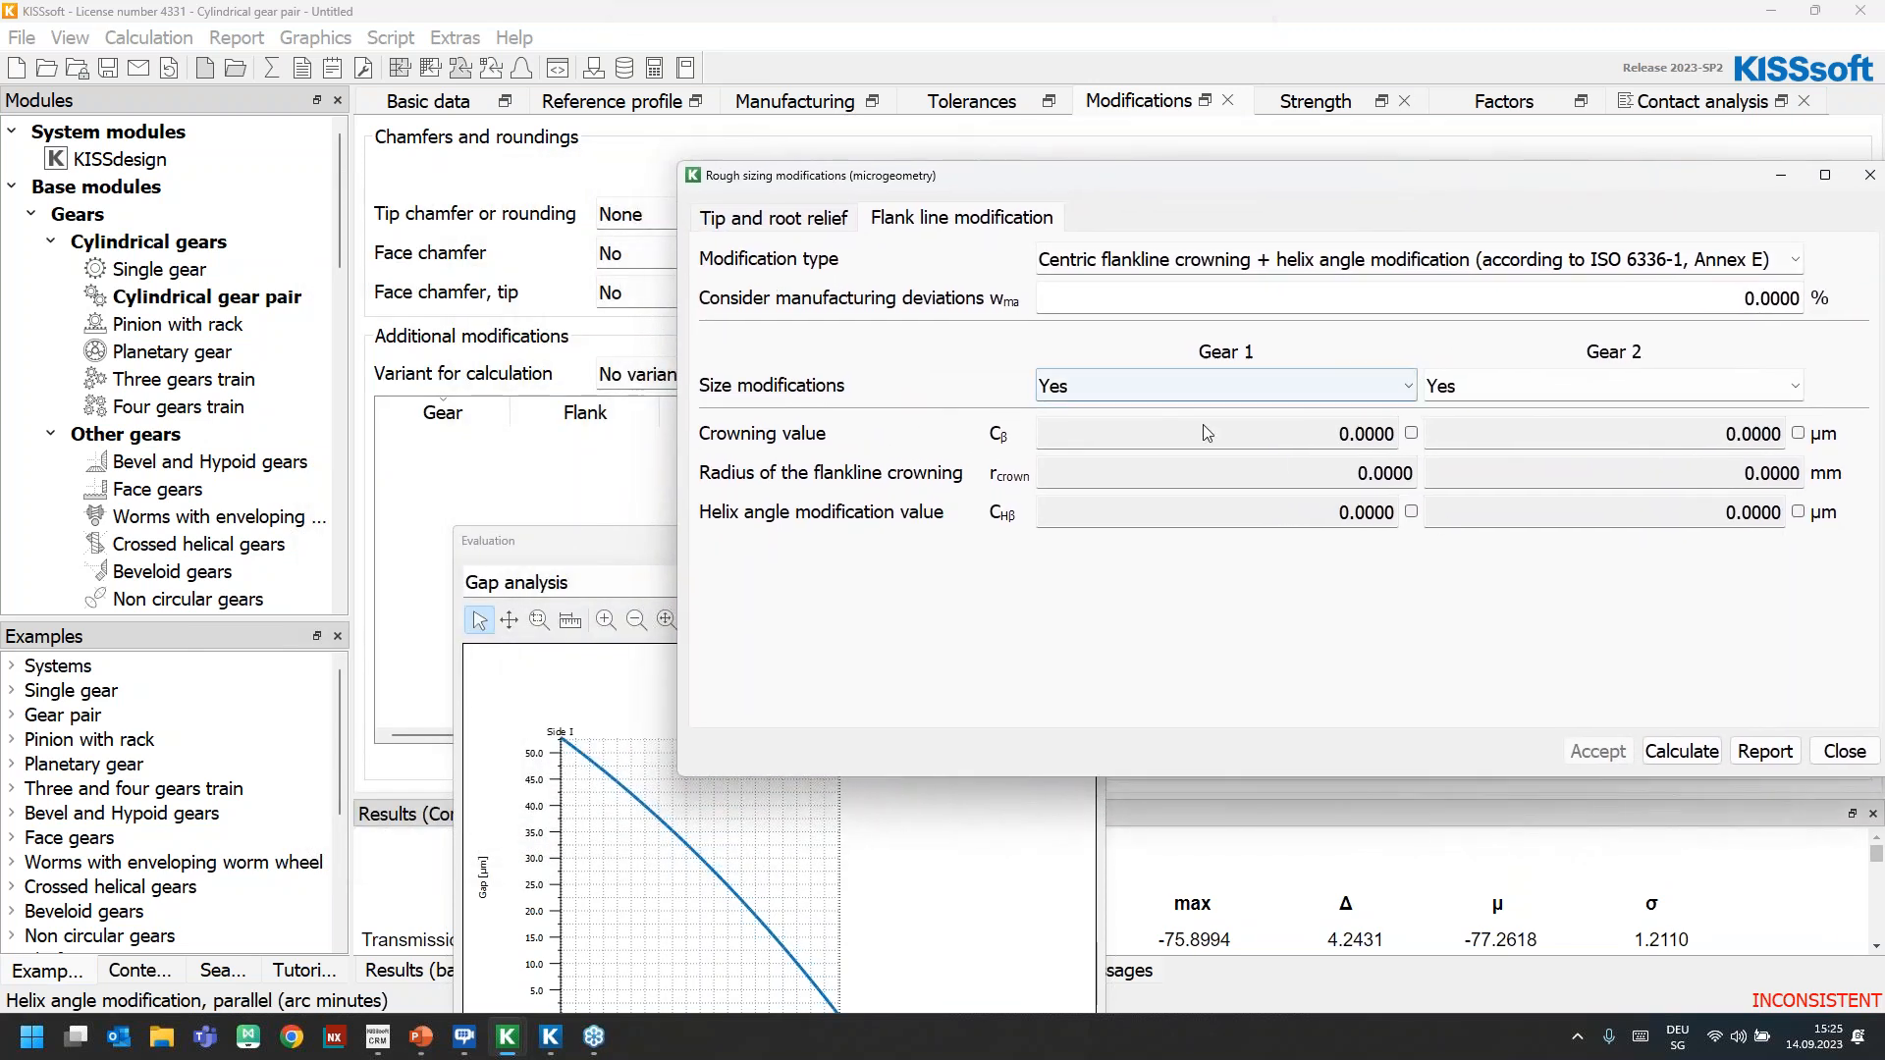
left_click(1502, 388)
left_click(1446, 412)
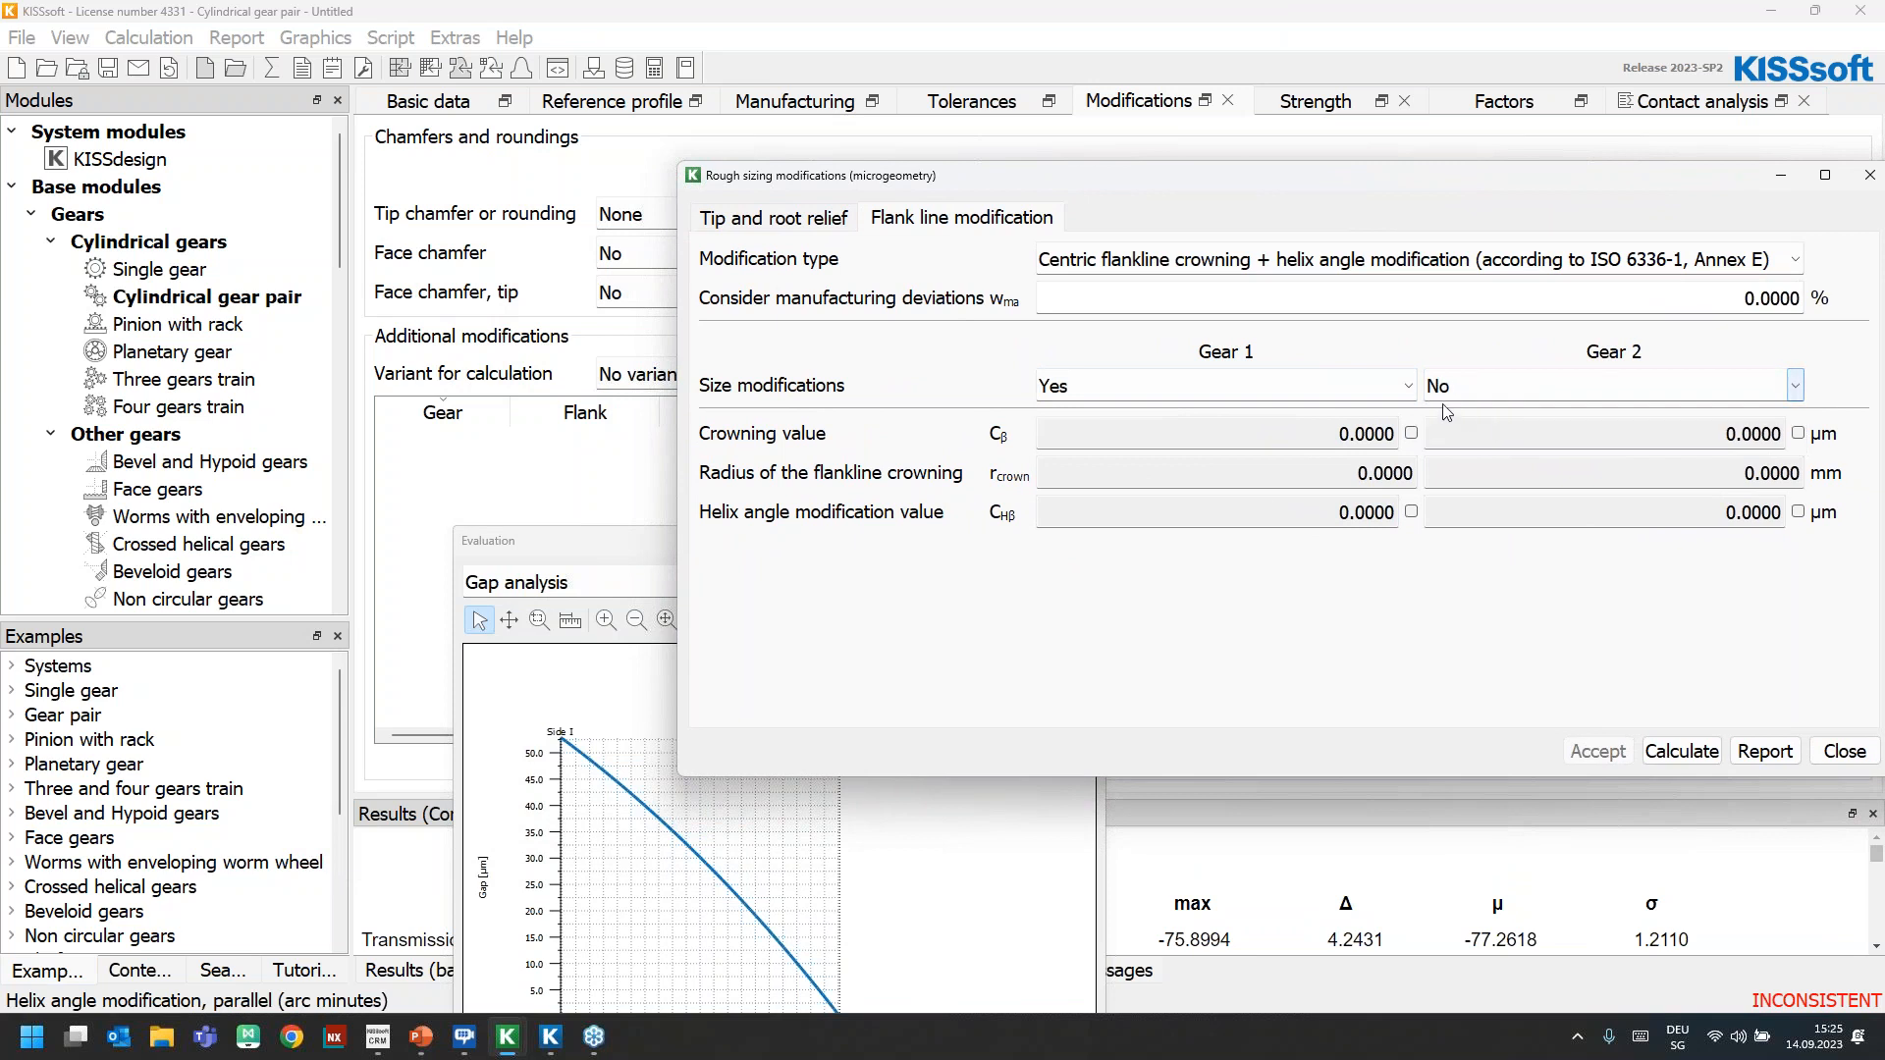
Calculate the flank line modifications for gear 1, review the helix angle and crowning values, and close the sizing without accepting
left_click(1683, 752)
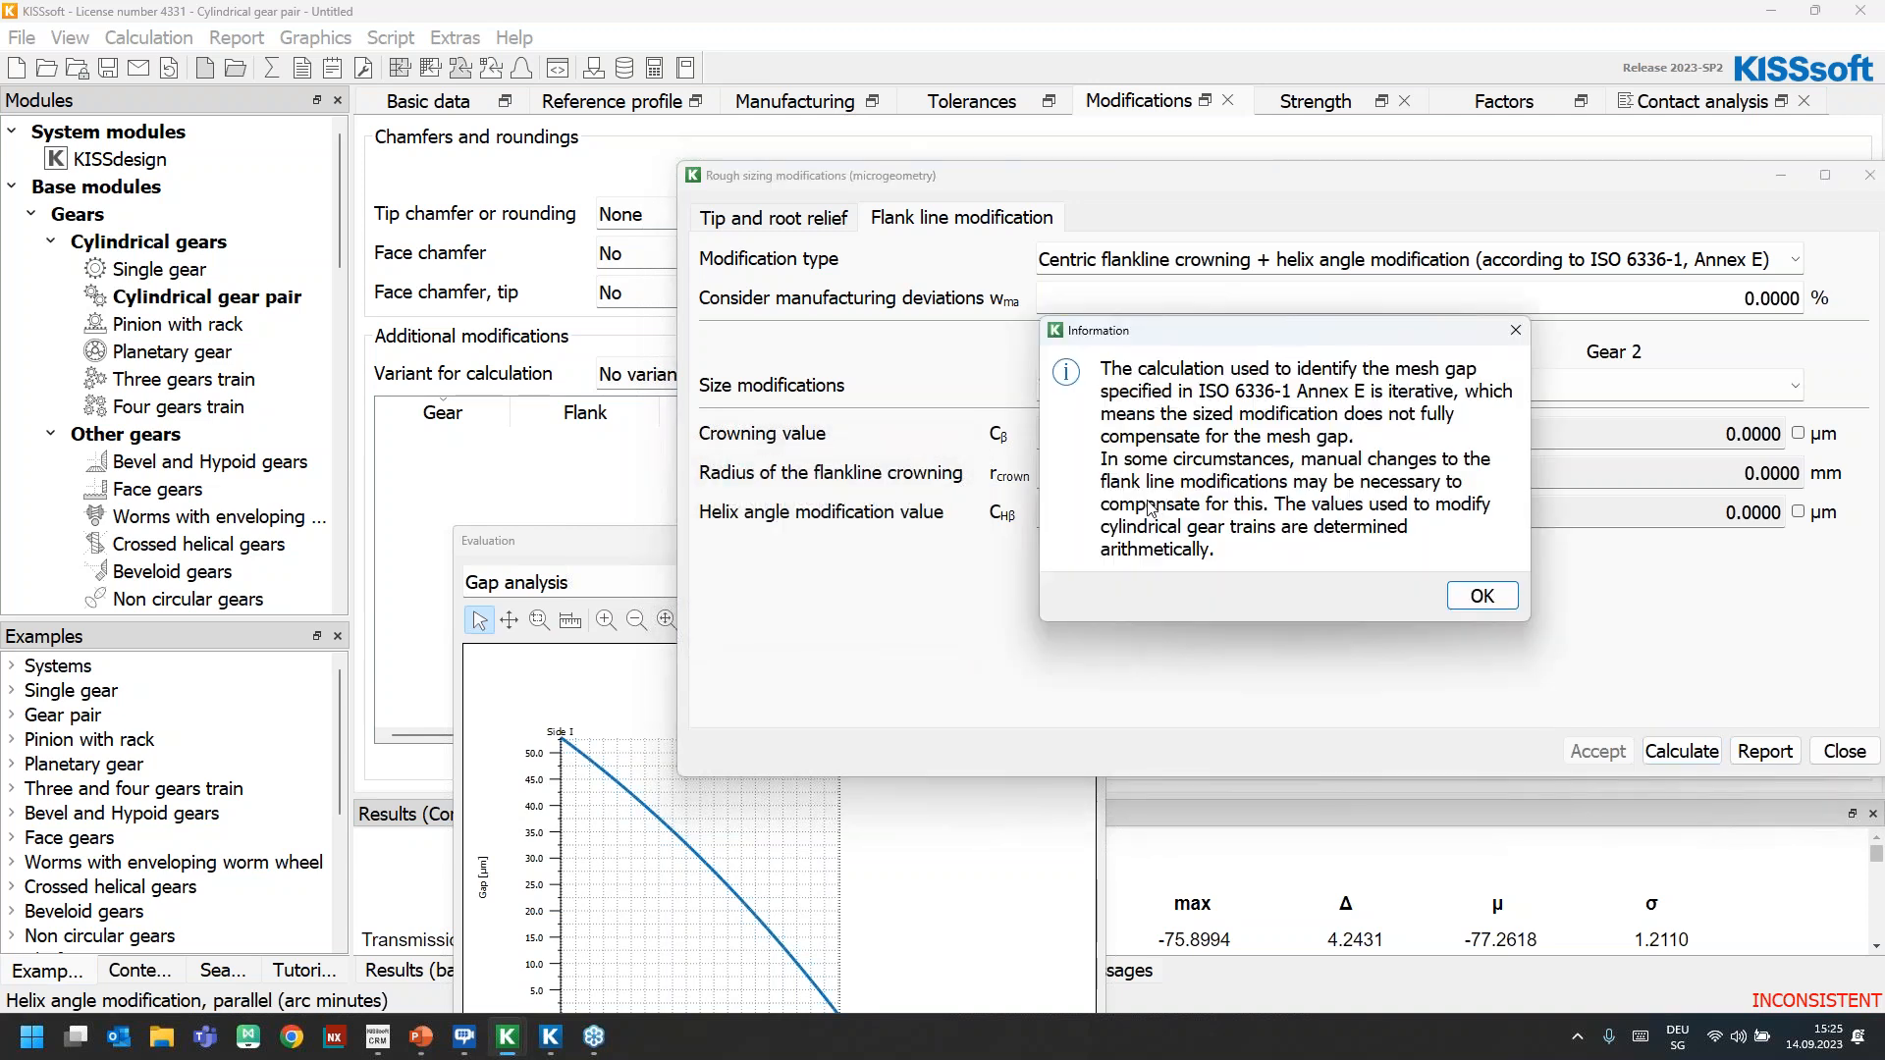
left_click(1488, 594)
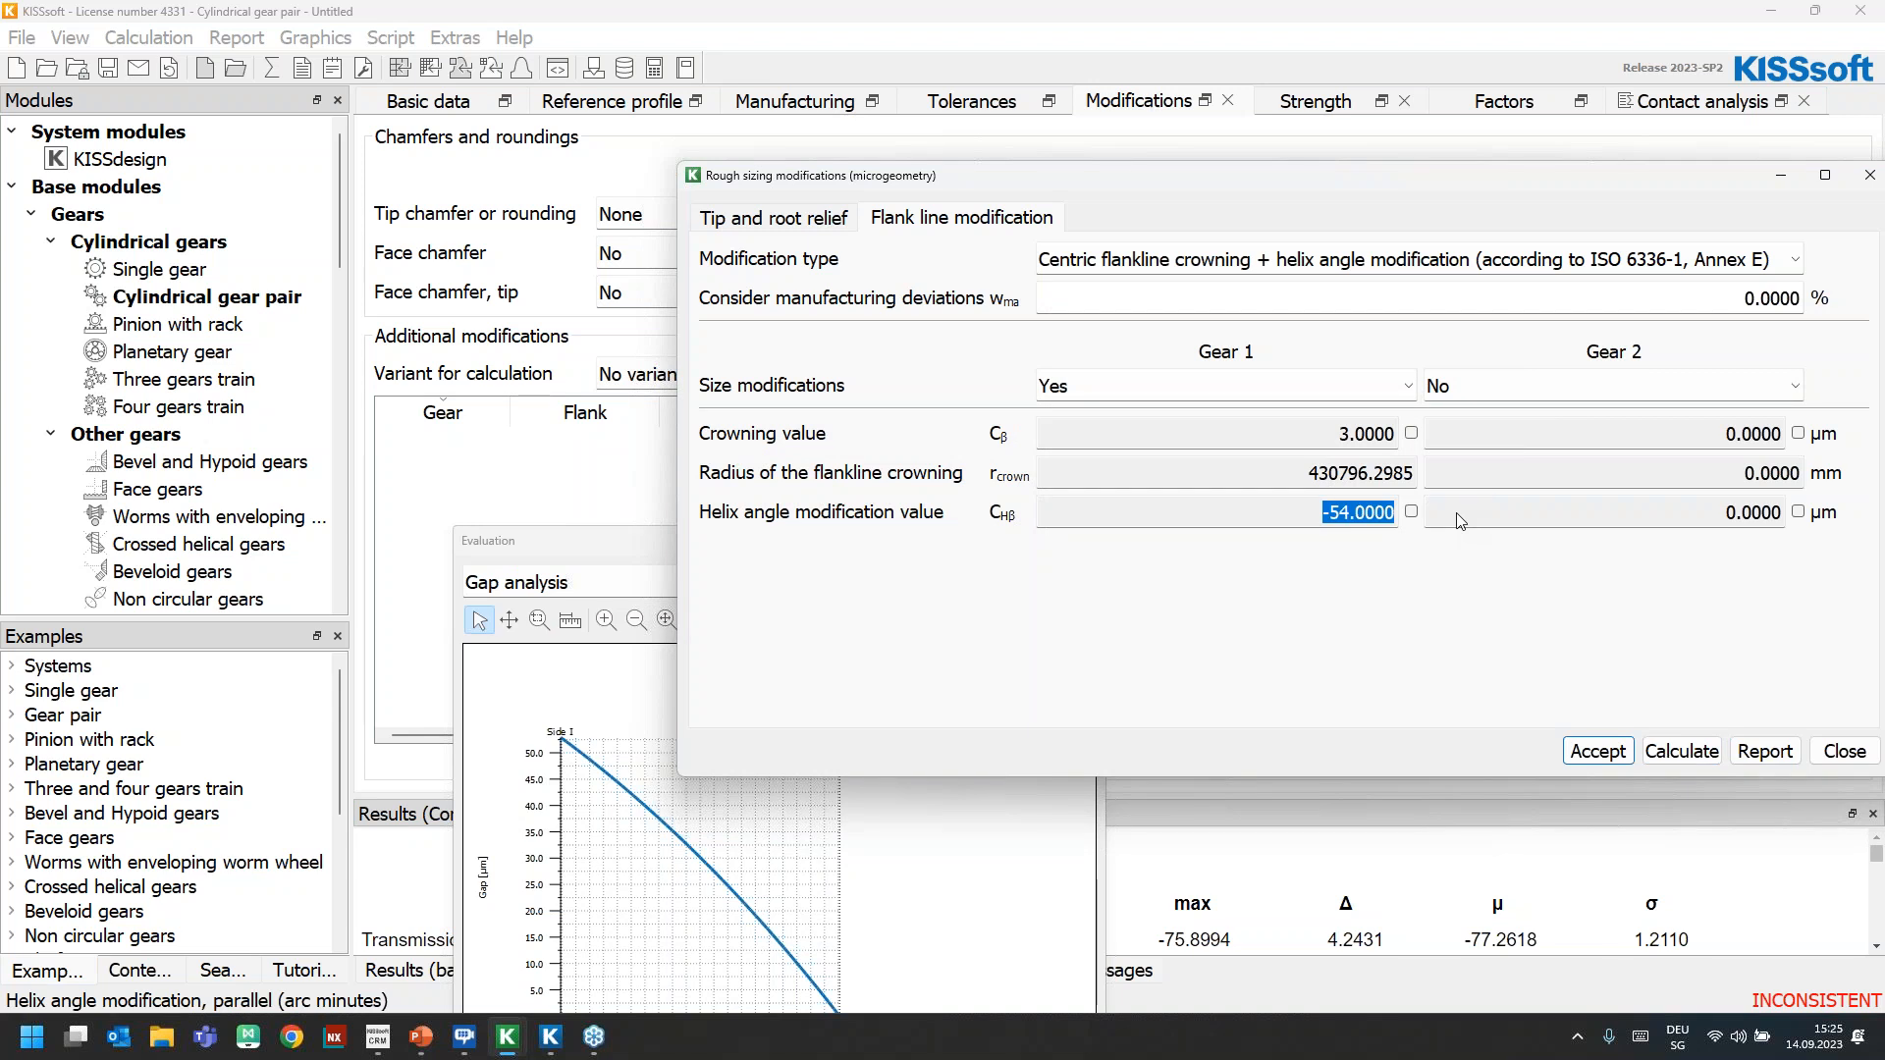
left_click(1299, 439)
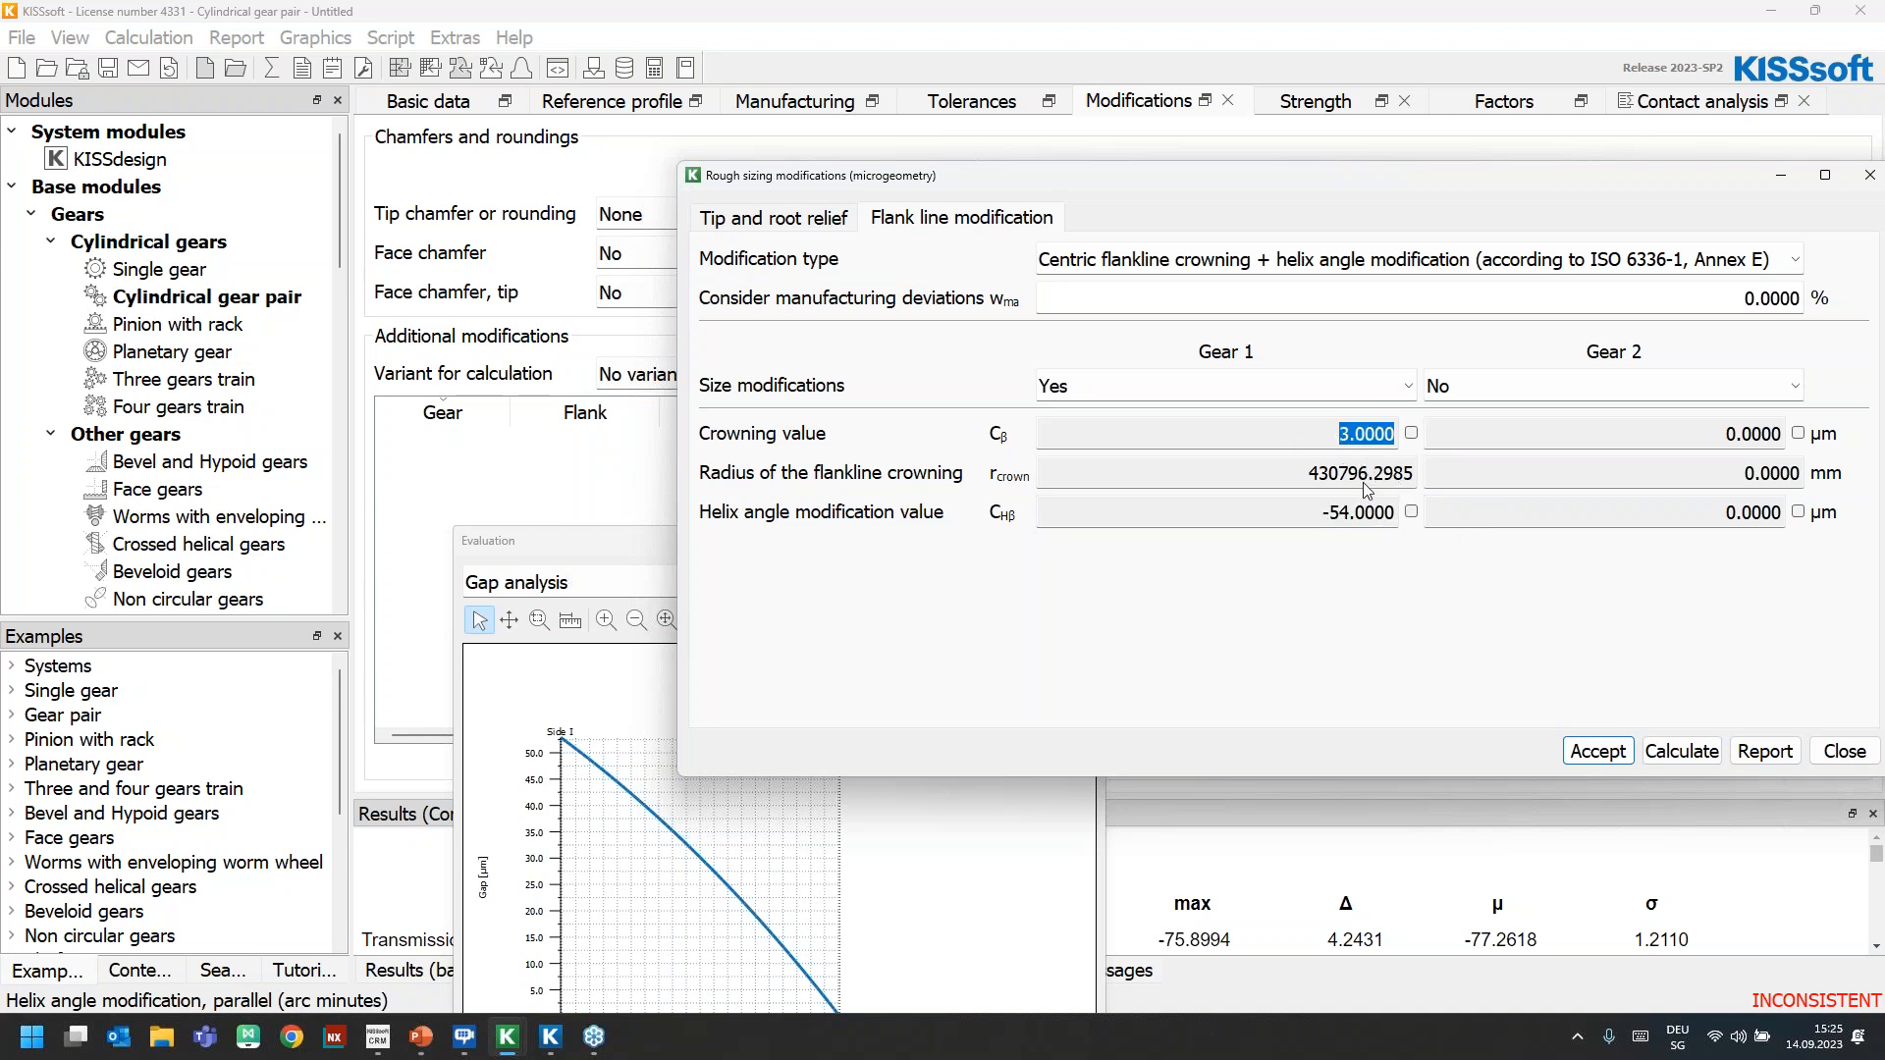
left_click(1845, 752)
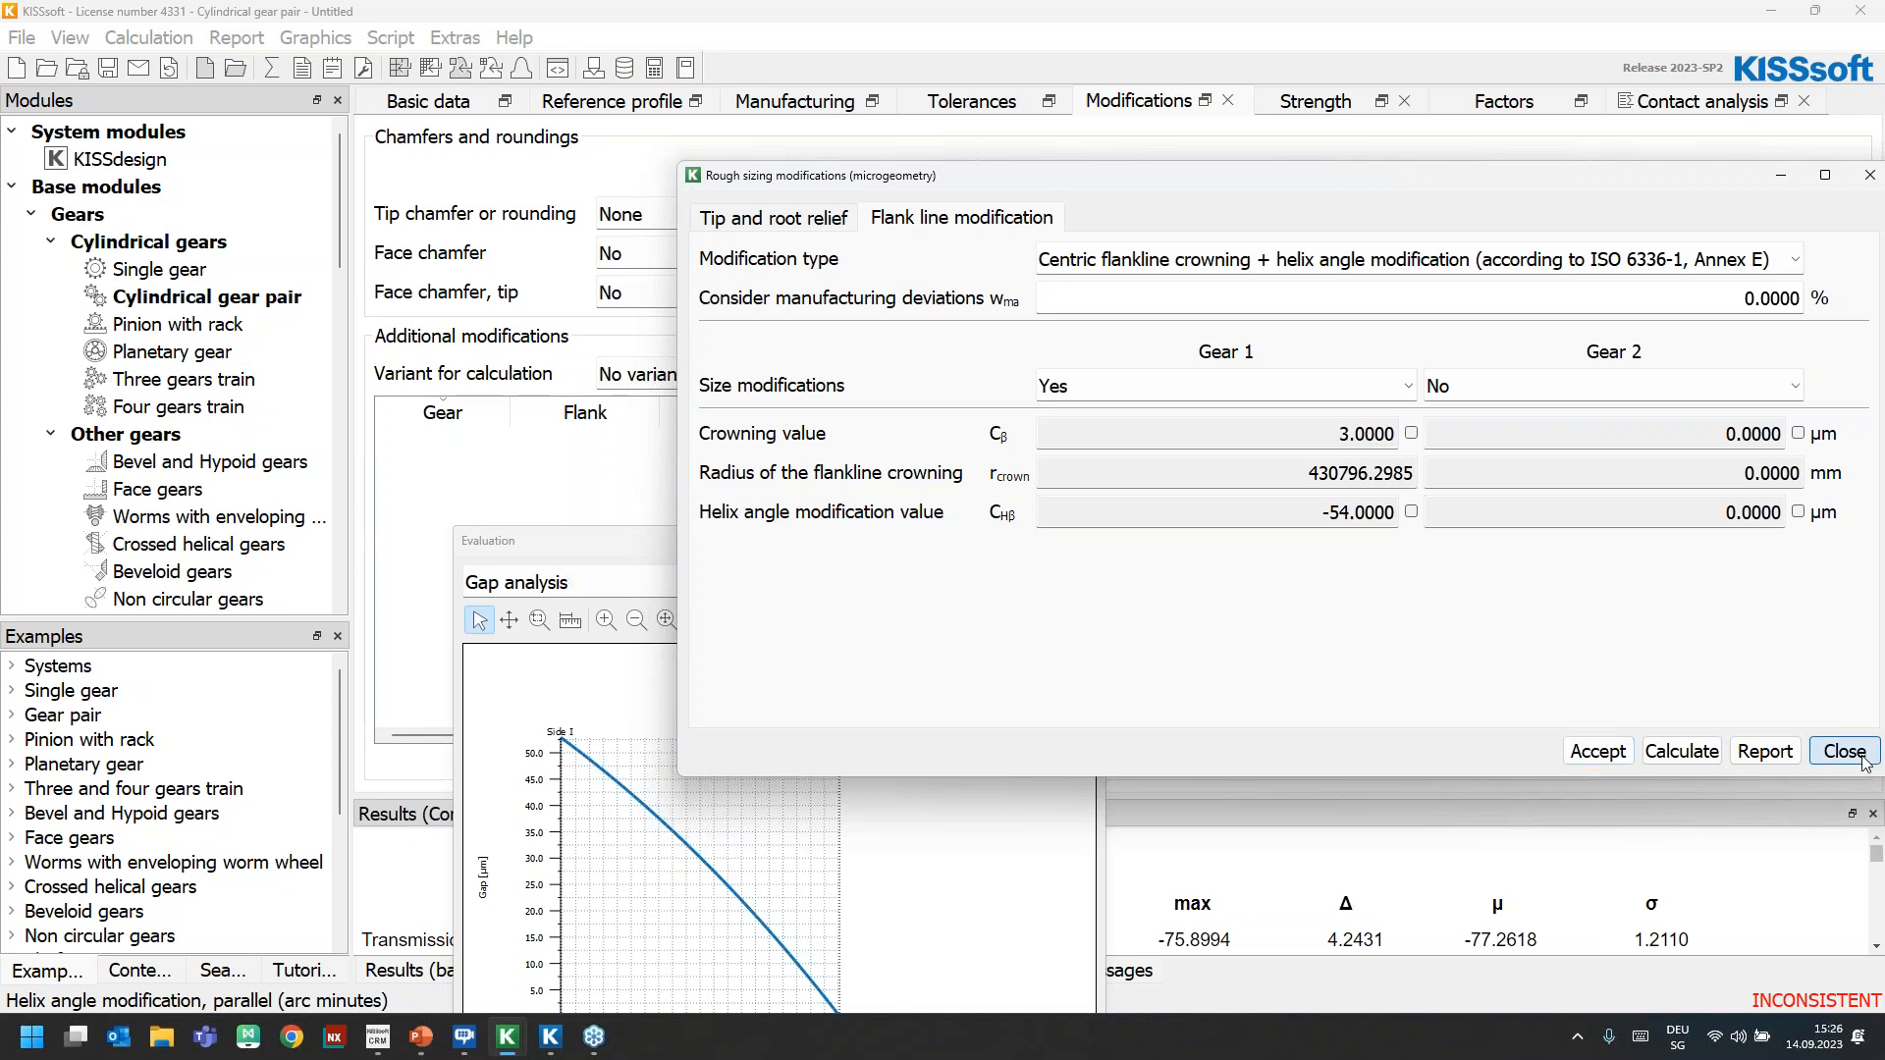
Close this gear pair calculation and switch to the other KISSsys model's gear pair with flank line crowning and helix angle modification
left_click(1871, 8)
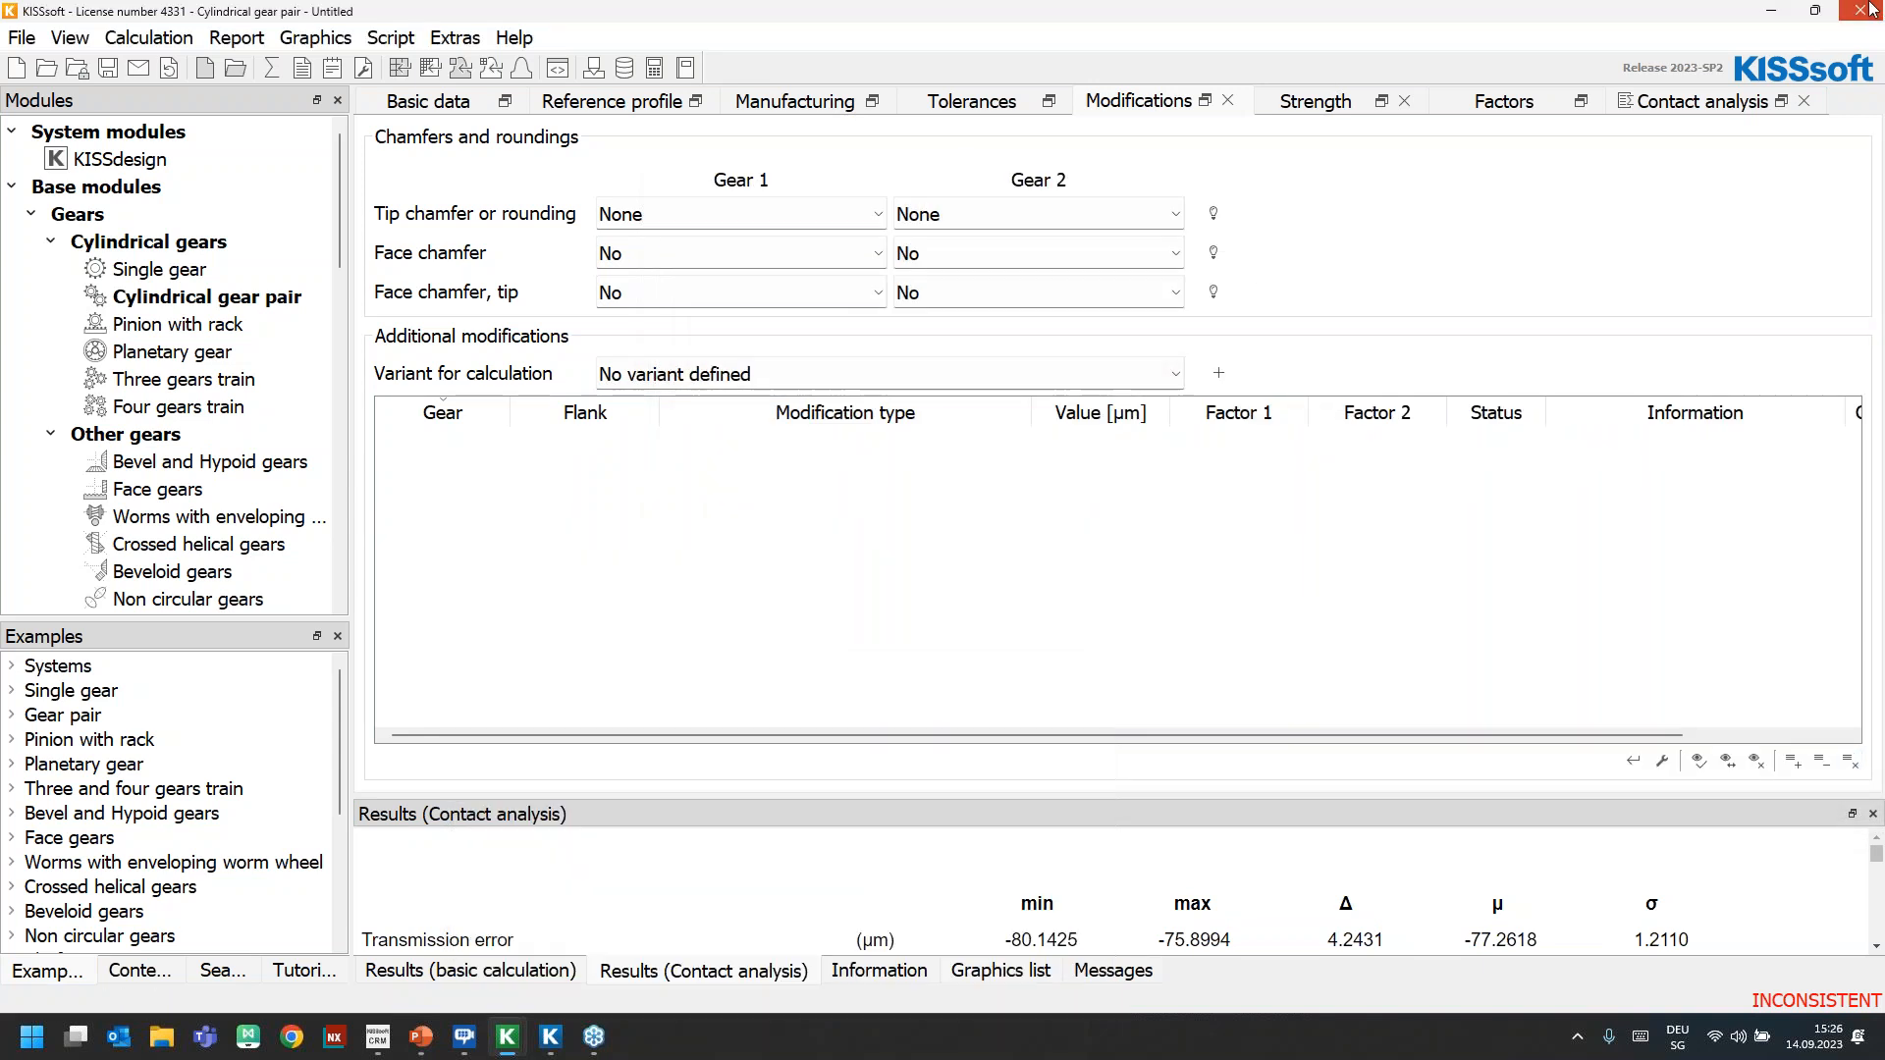
mouse_move(512, 1036)
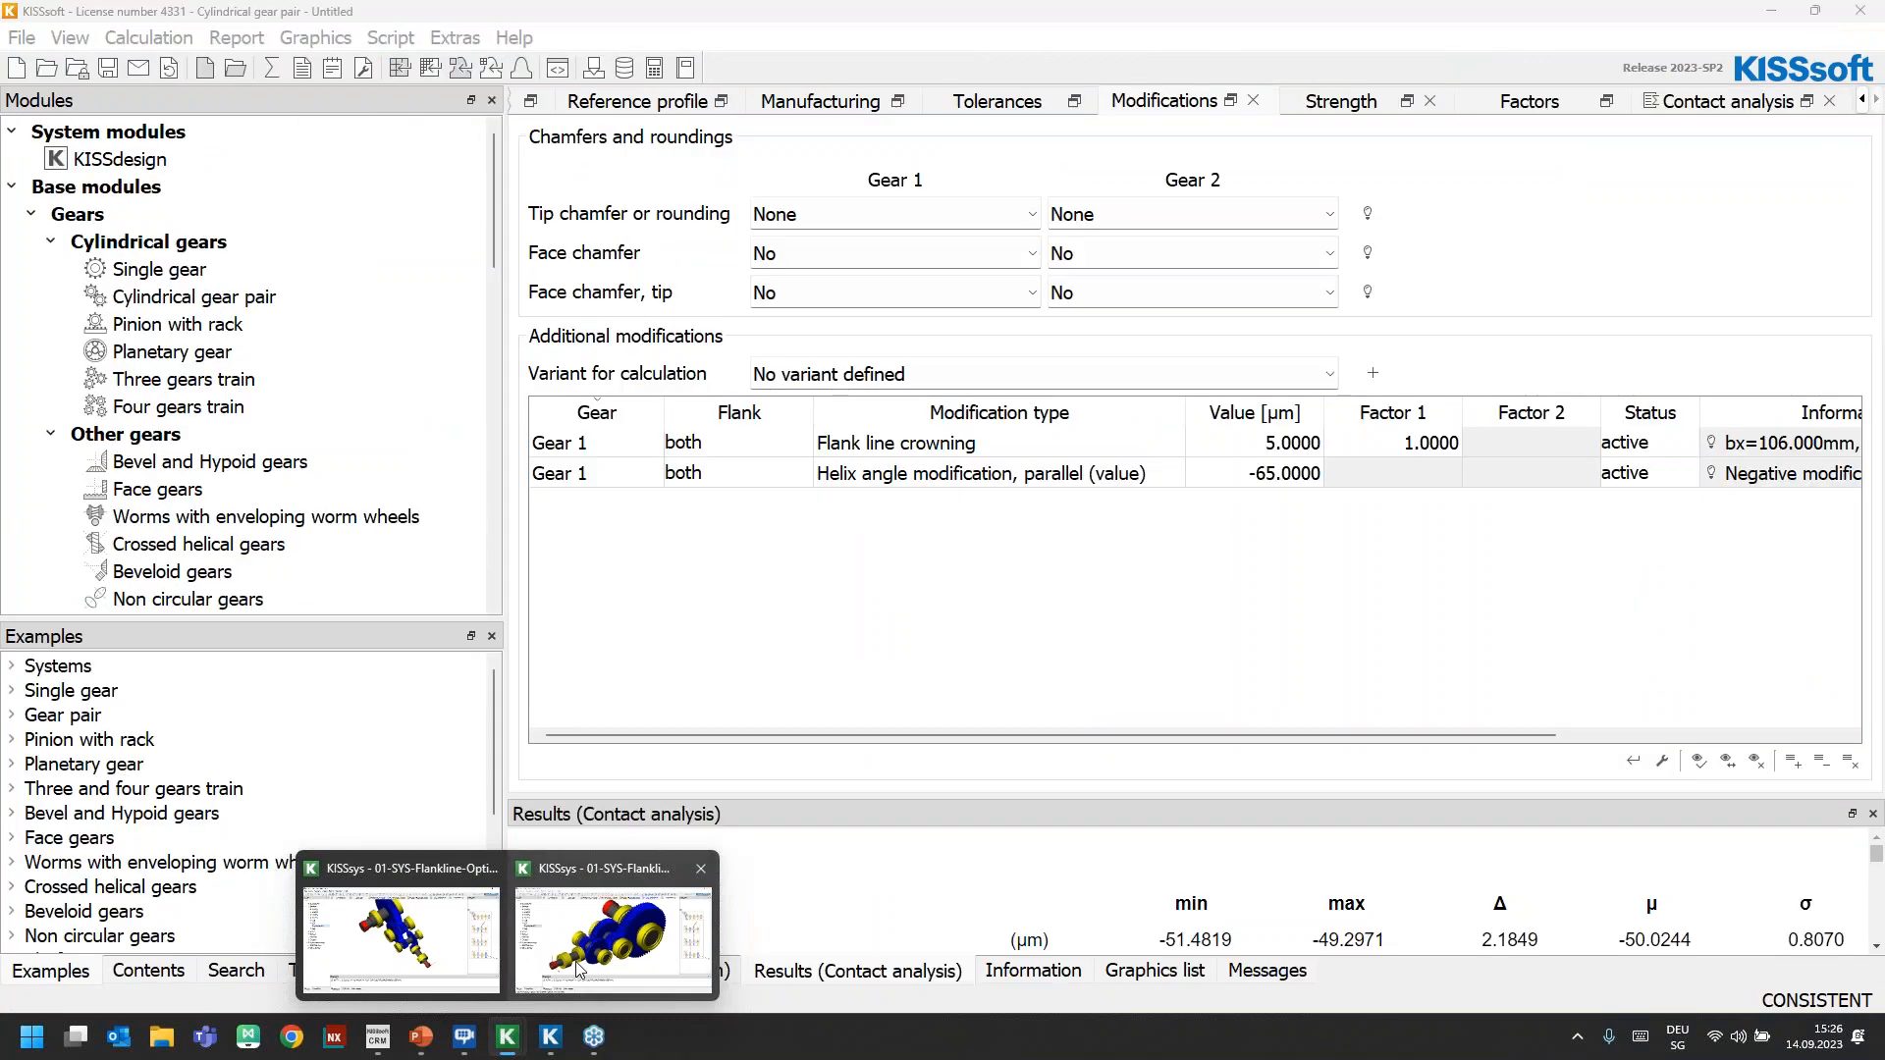
left_click(573, 963)
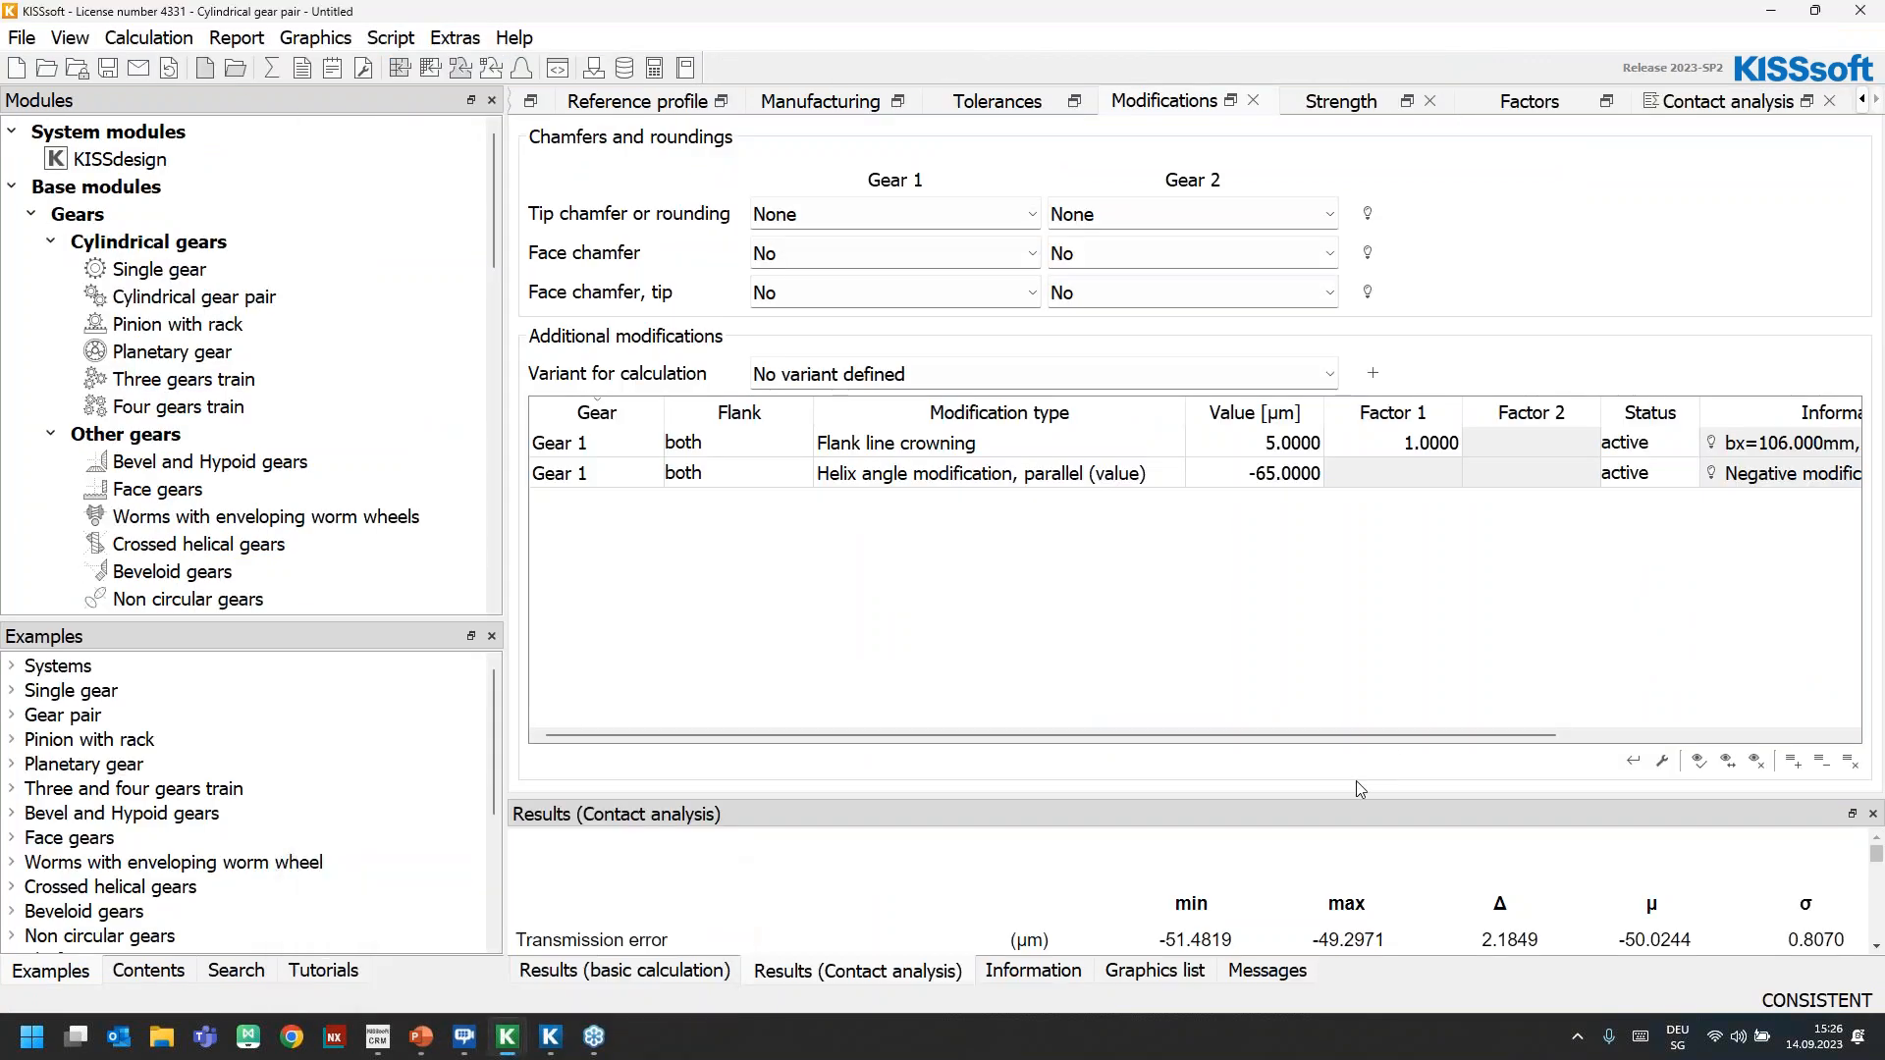
Show the contact analysis graph of the stress distribution on the tooth for Gear A and enlarge its window
left_click(1730, 106)
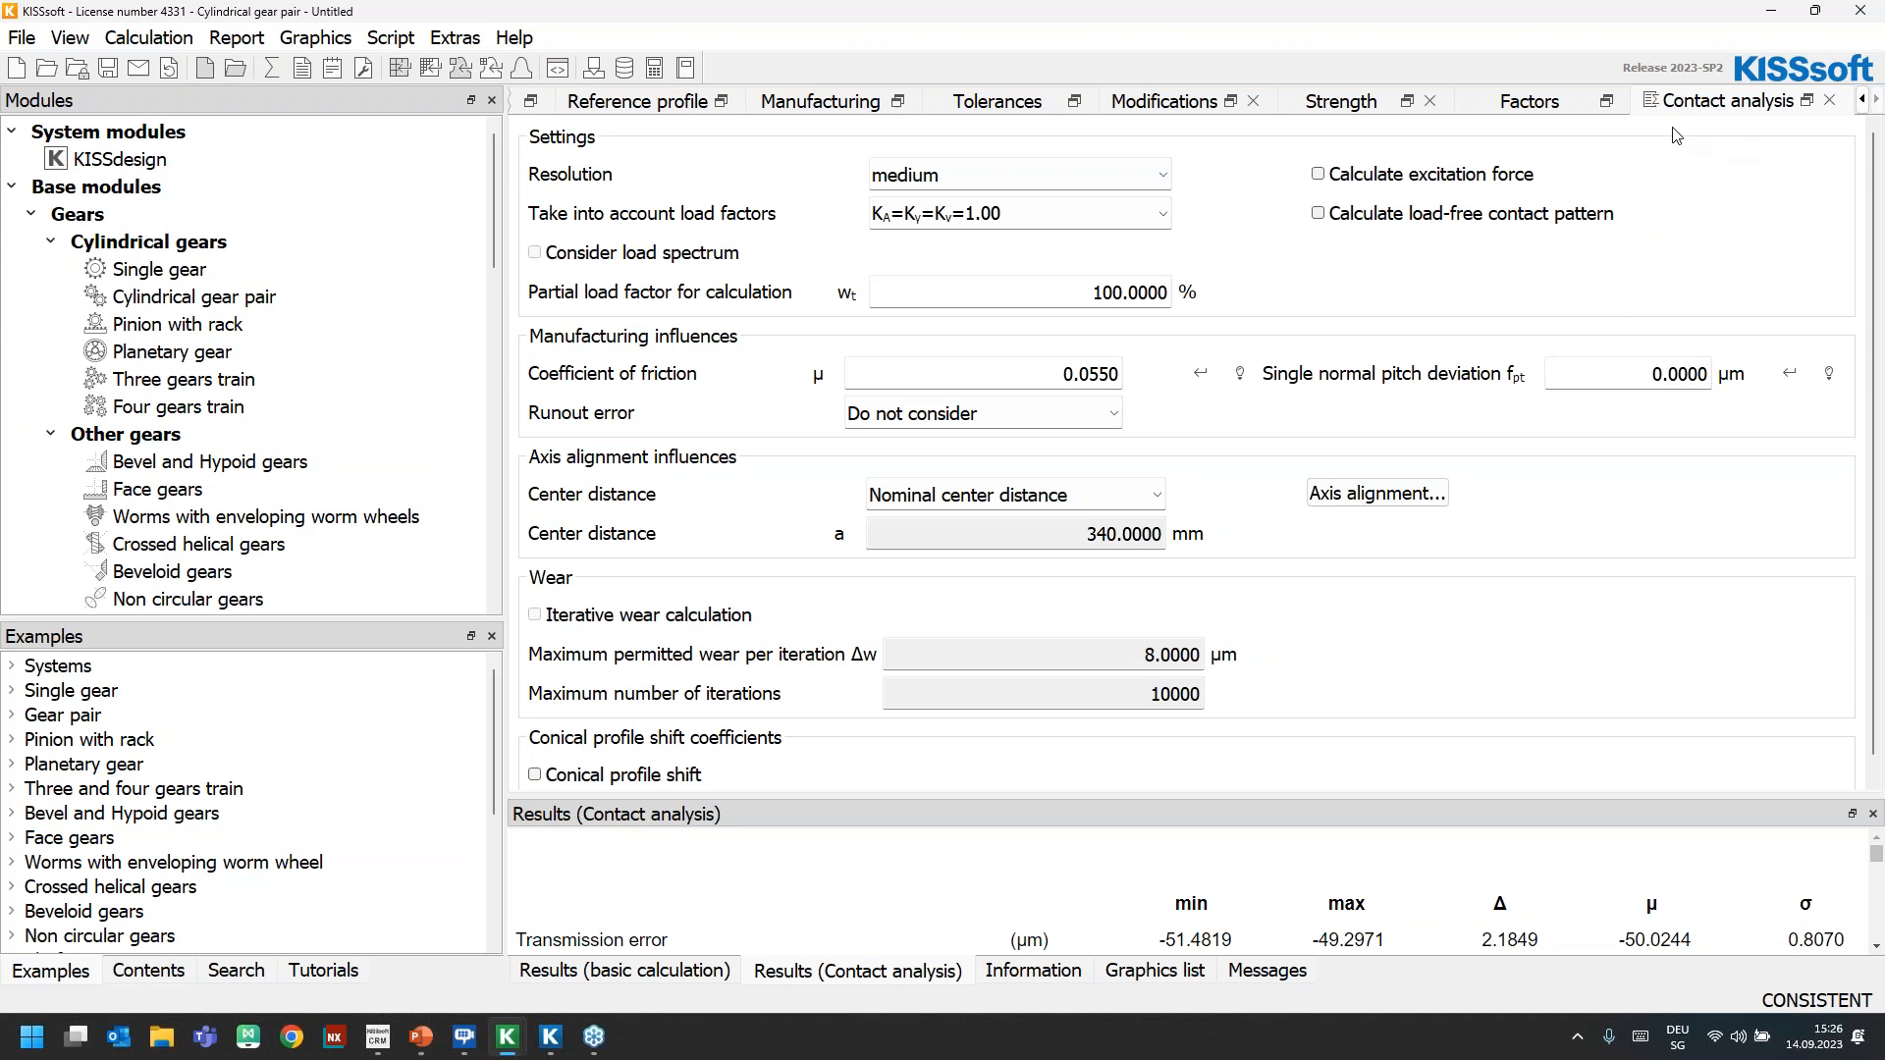
left_click(314, 39)
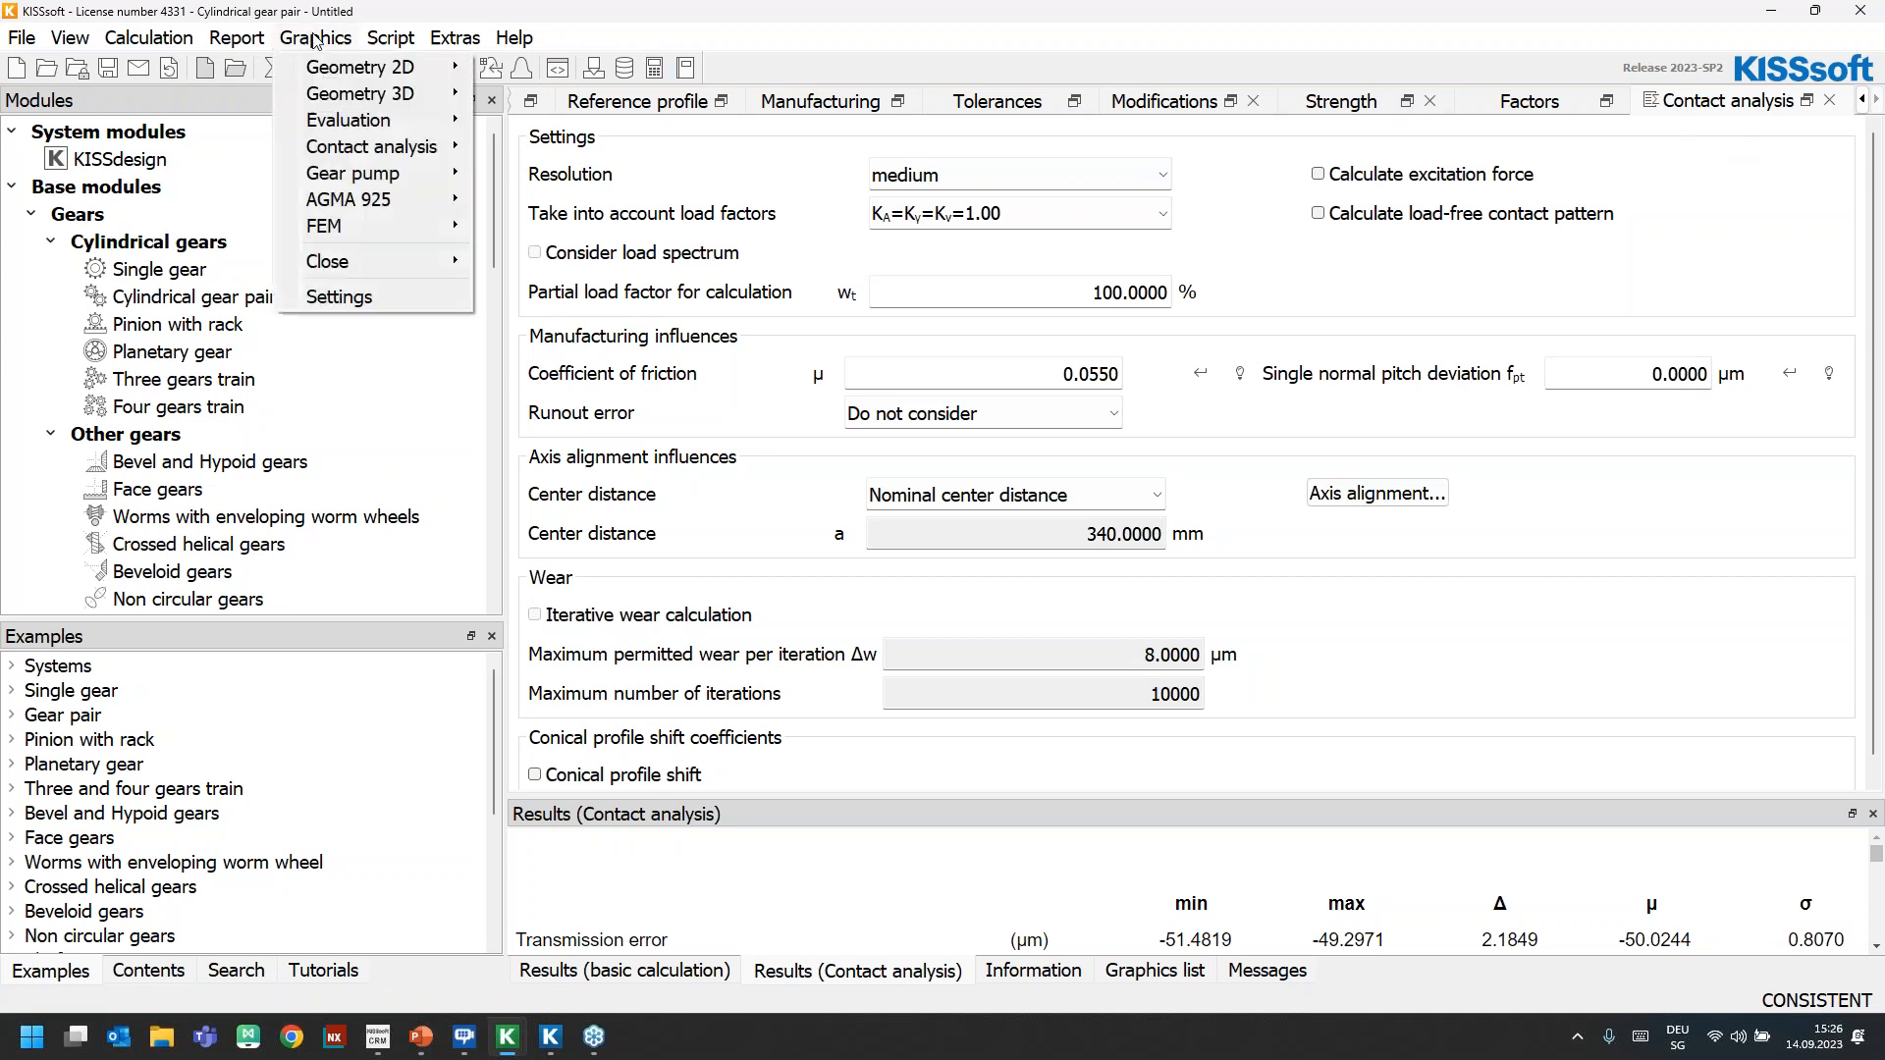
mouse_move(385, 149)
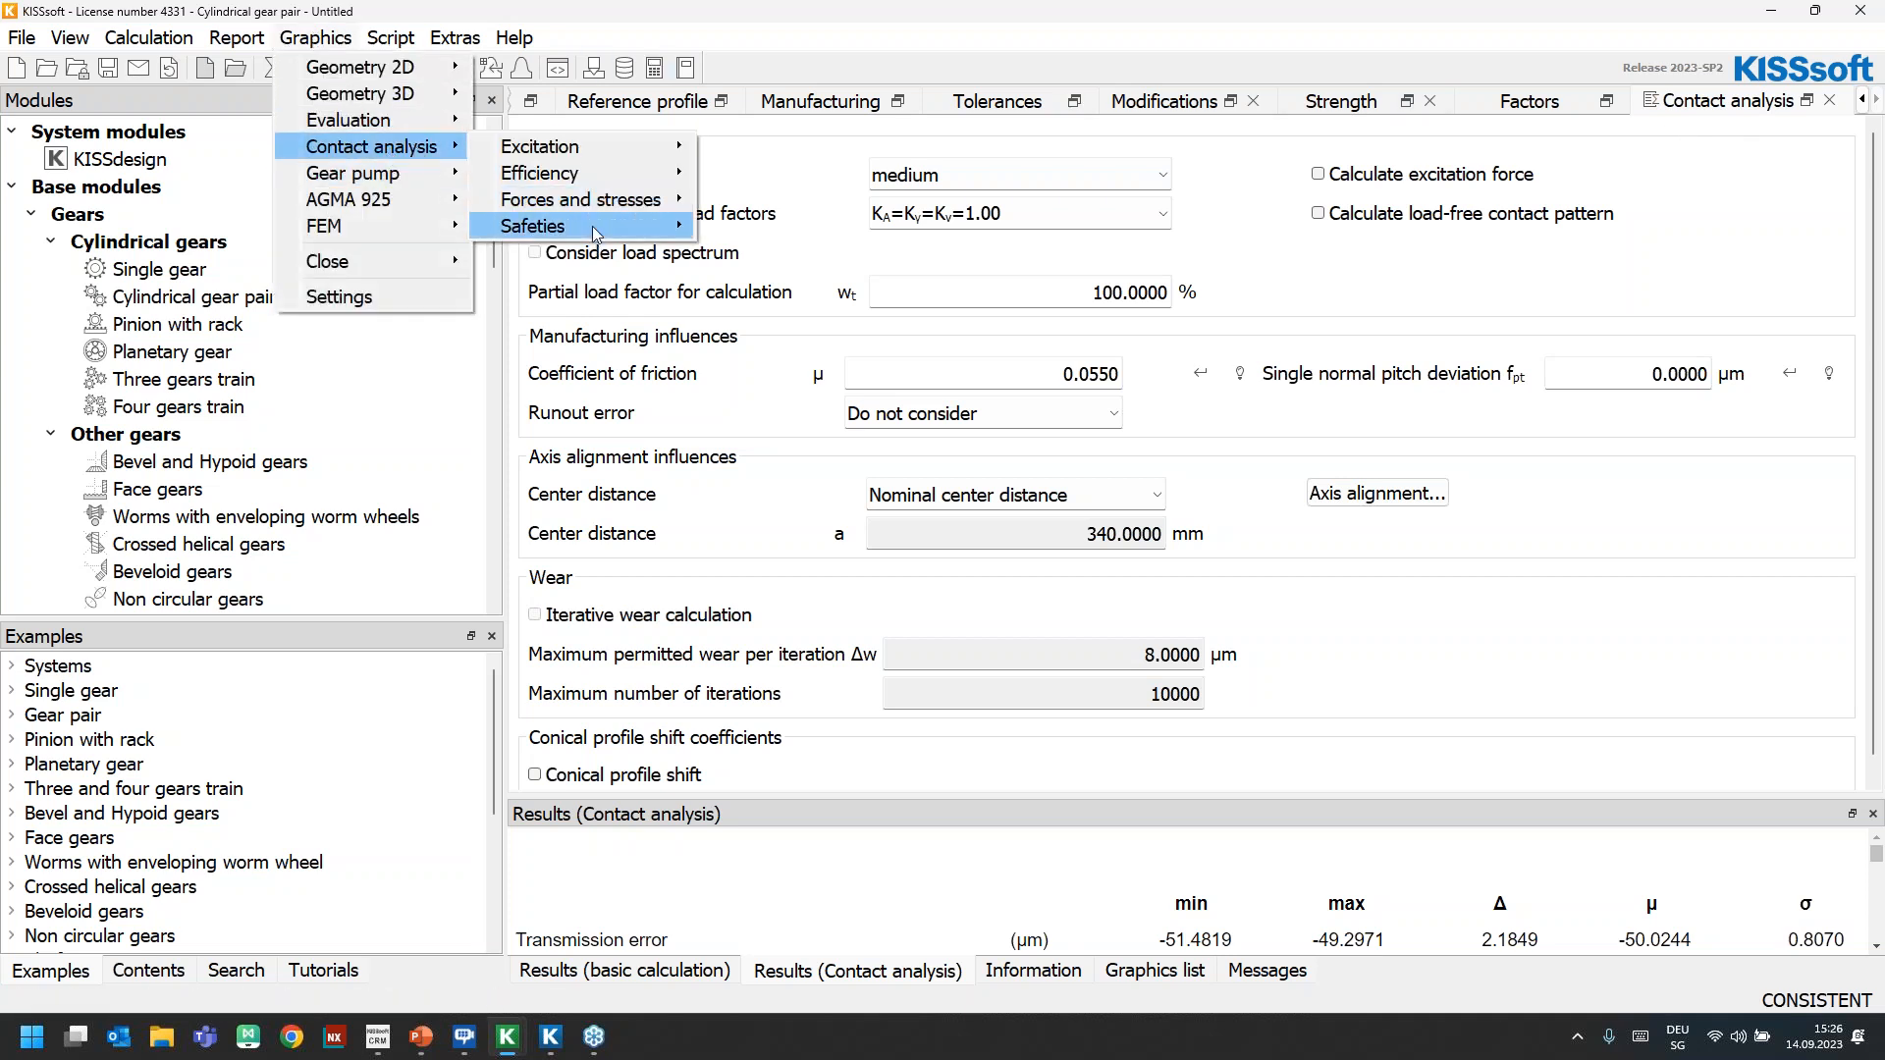
mouse_move(594, 201)
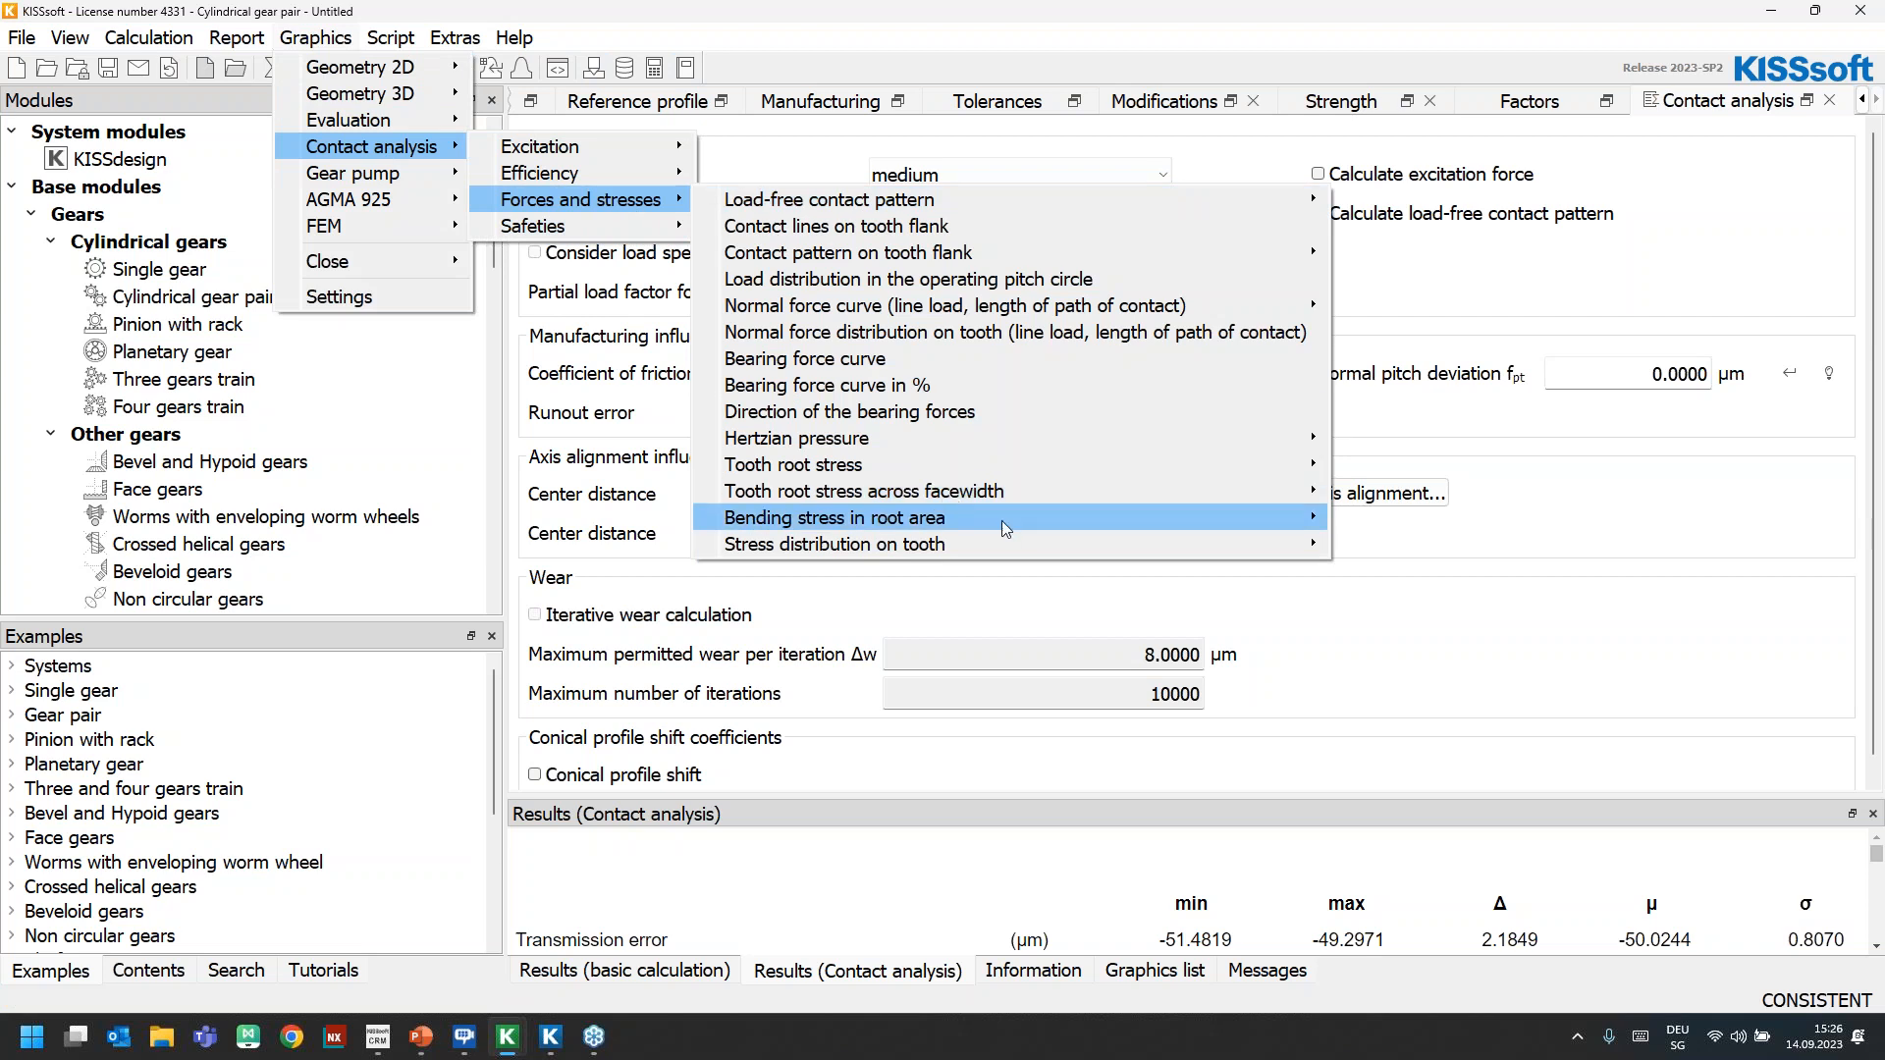
mouse_move(1056, 540)
left_click(1375, 543)
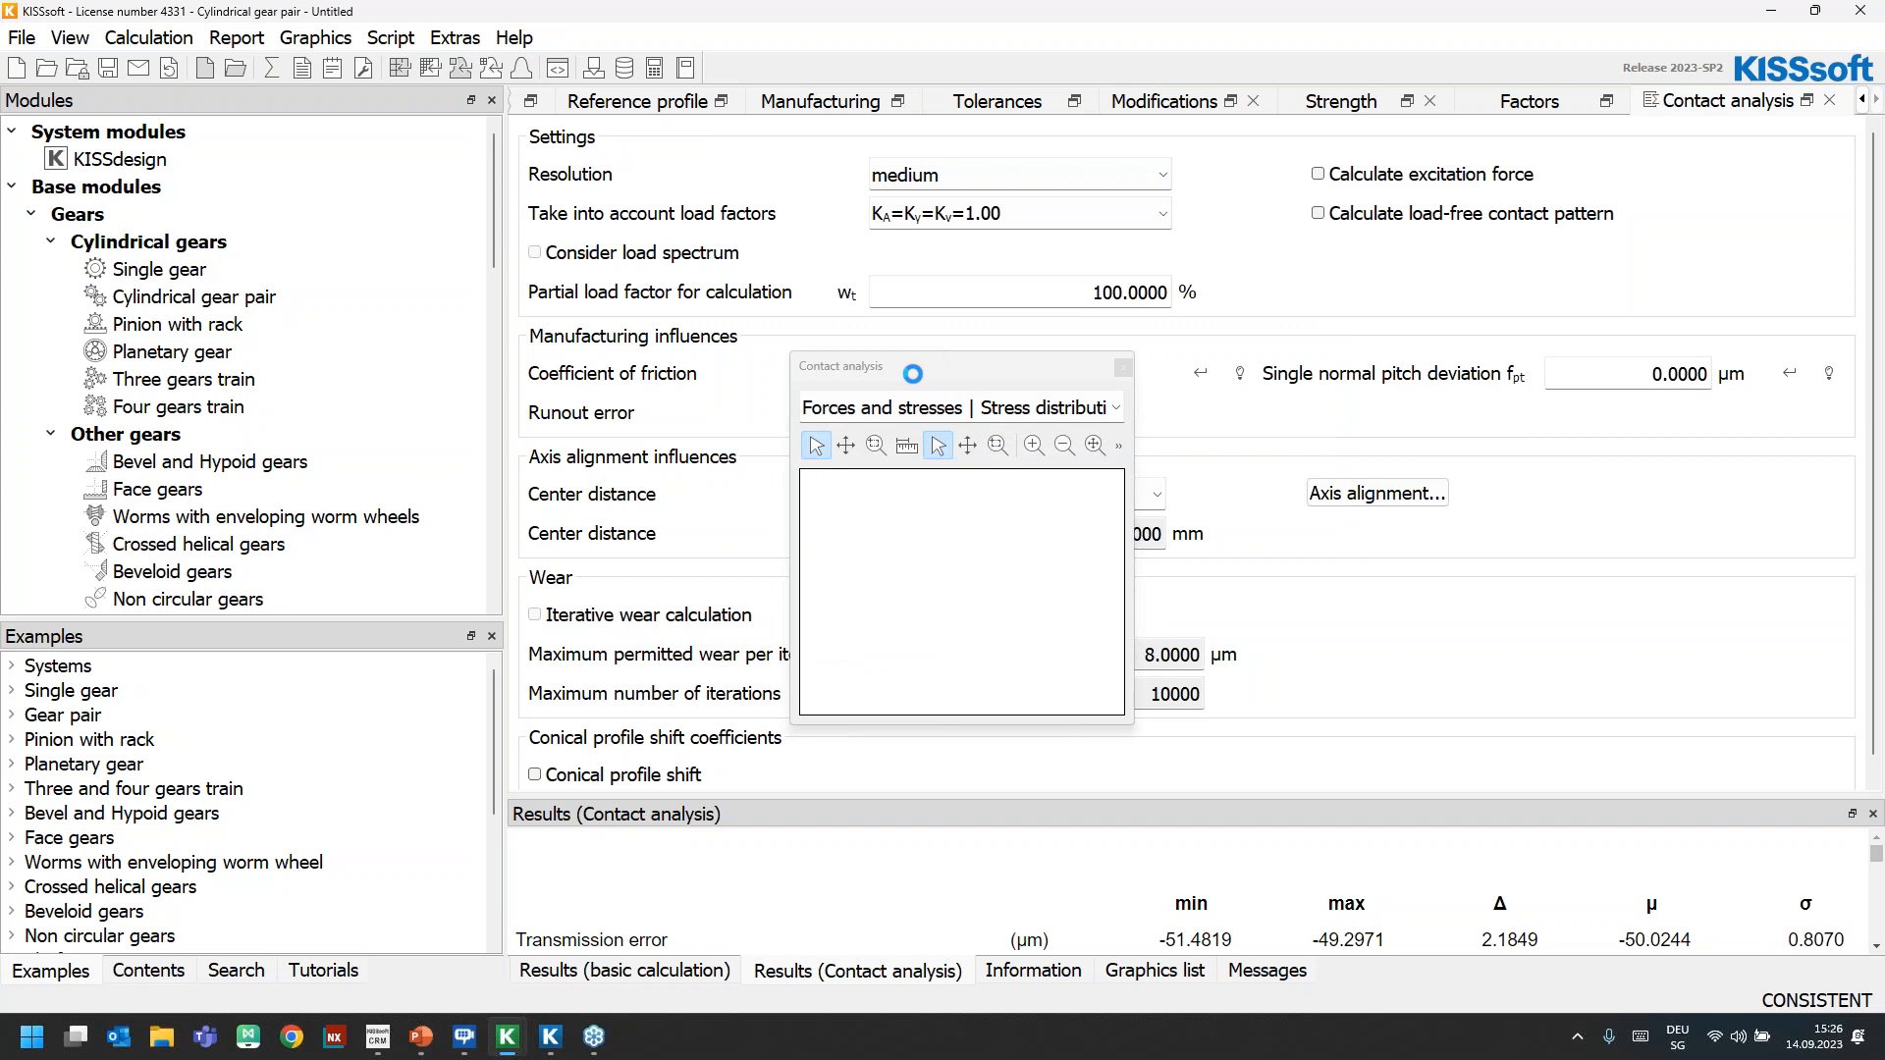
left_click_drag(877, 367, 1535, 26)
left_click_drag(1442, 386, 855, 852)
Set the gear body opacity to 1, inspect the stress distribution on the tooth flanks from several angles, and close the graph
left_click(1073, 105)
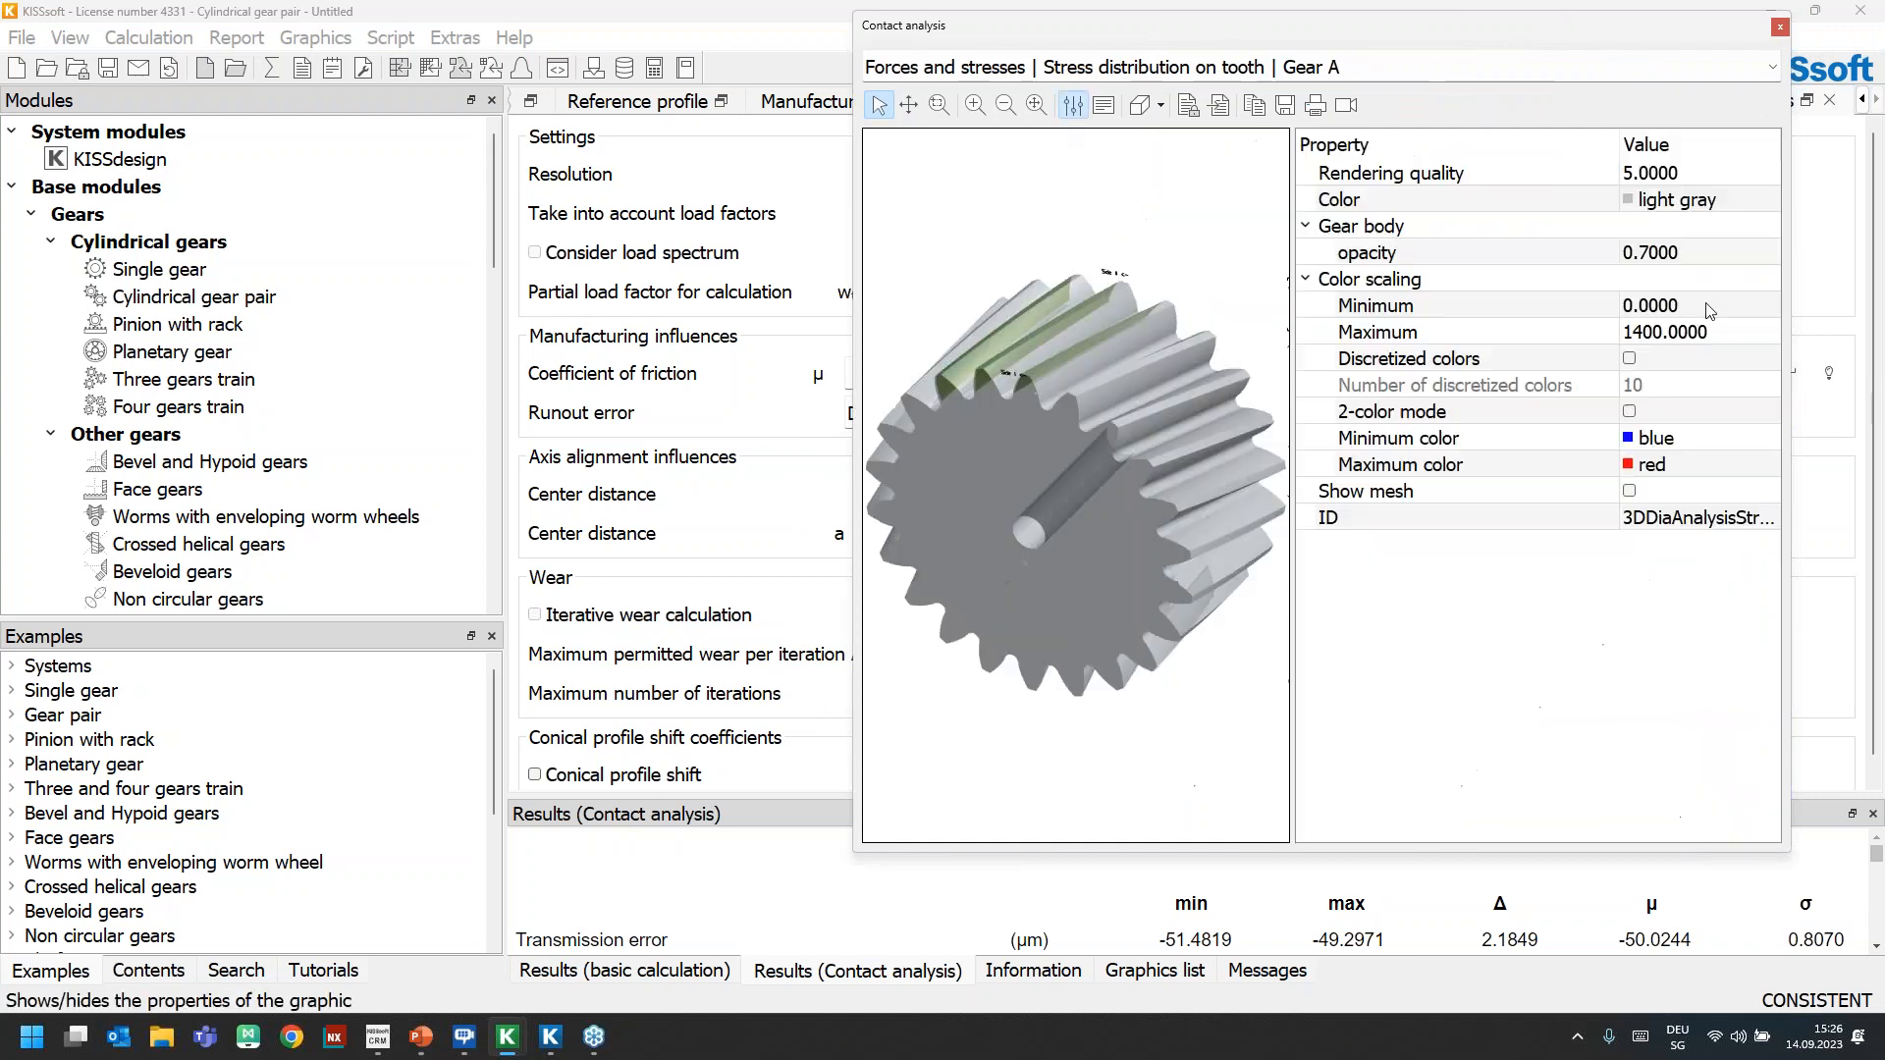
left_click(1666, 257)
type("1")
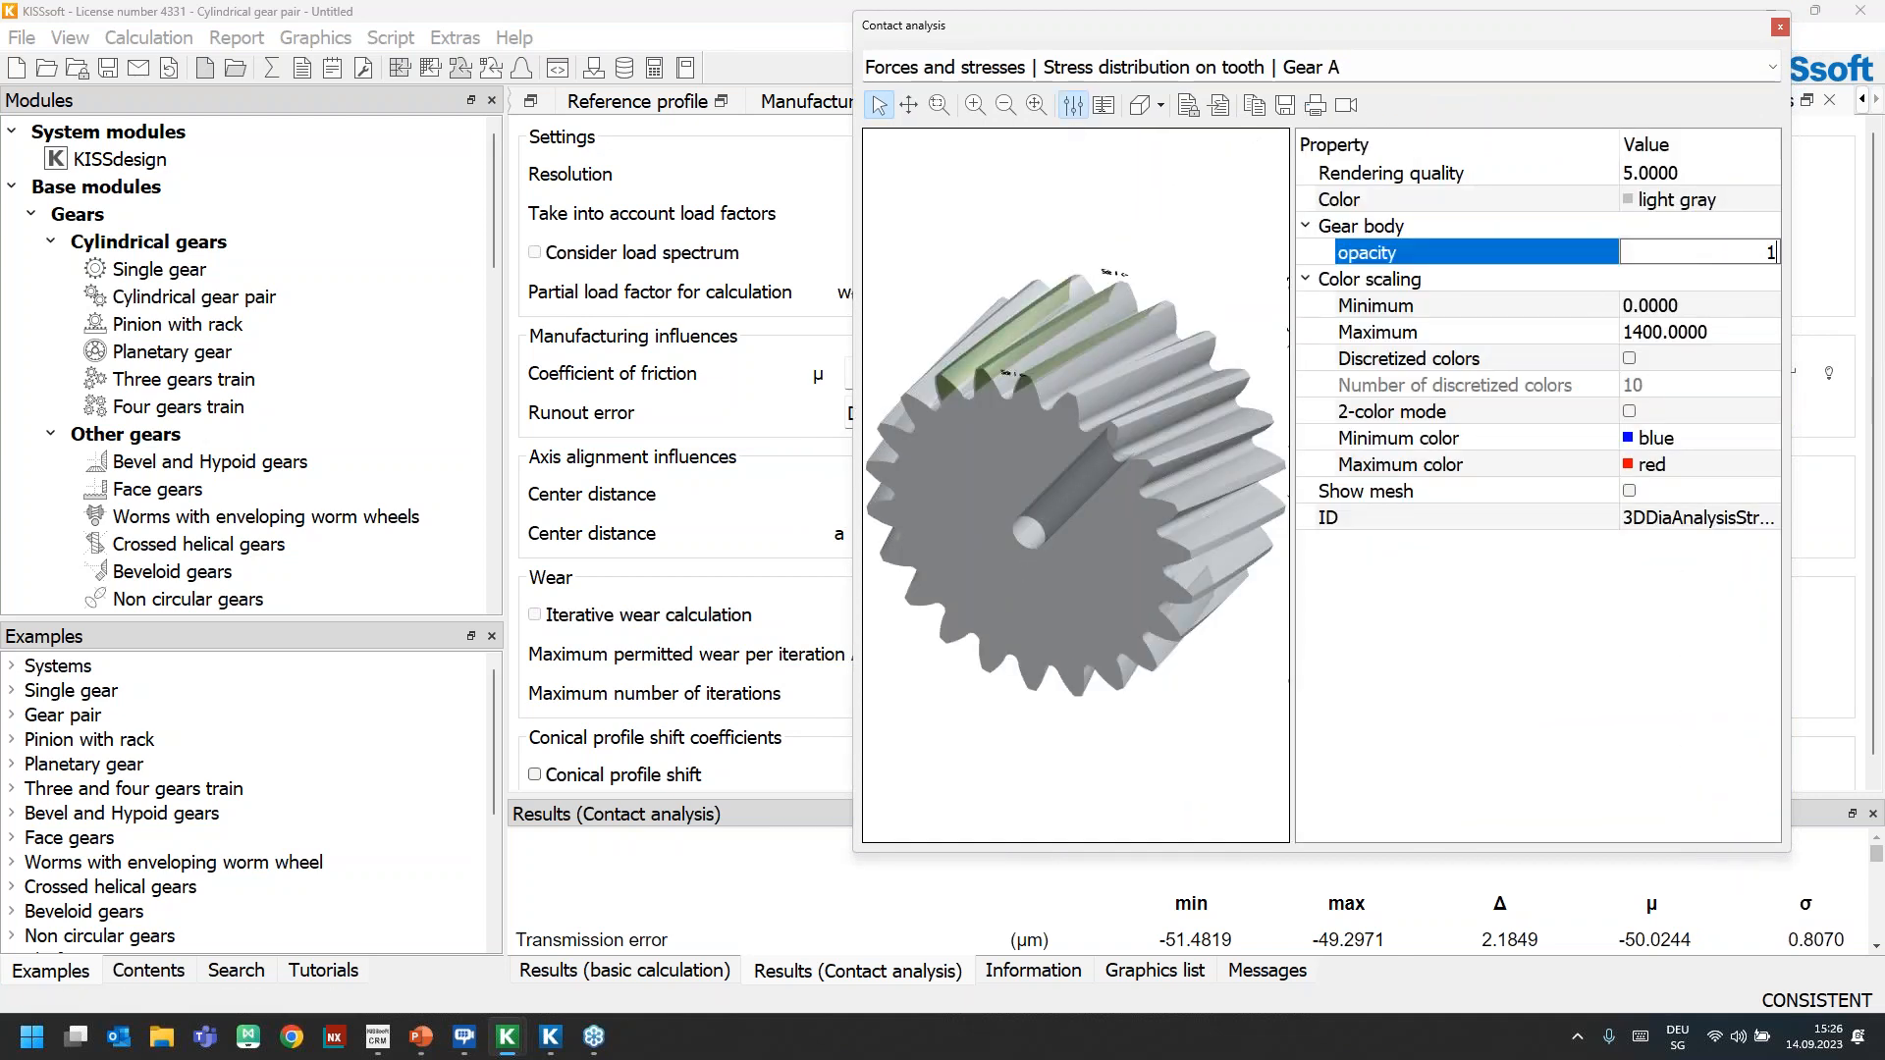
left_click(1073, 105)
left_click_drag(1229, 508, 1551, 474)
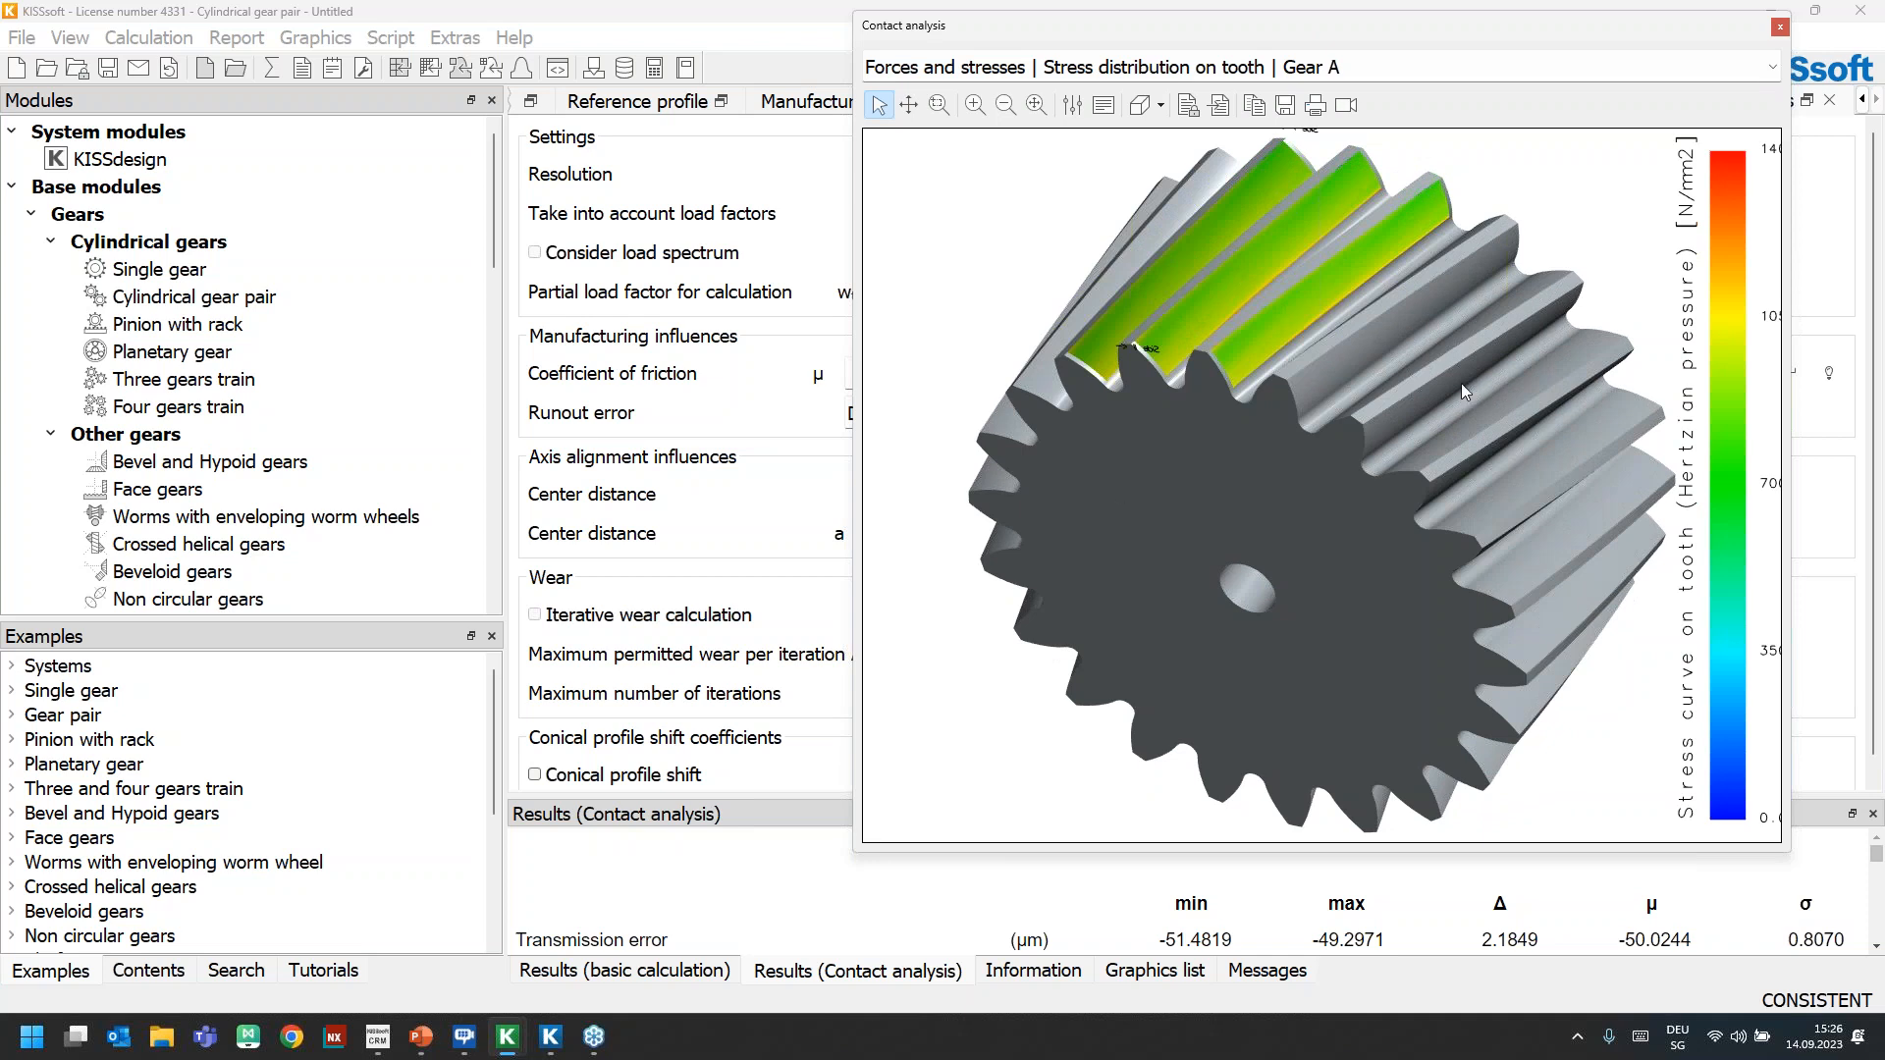
left_click_drag(1406, 538, 1343, 443)
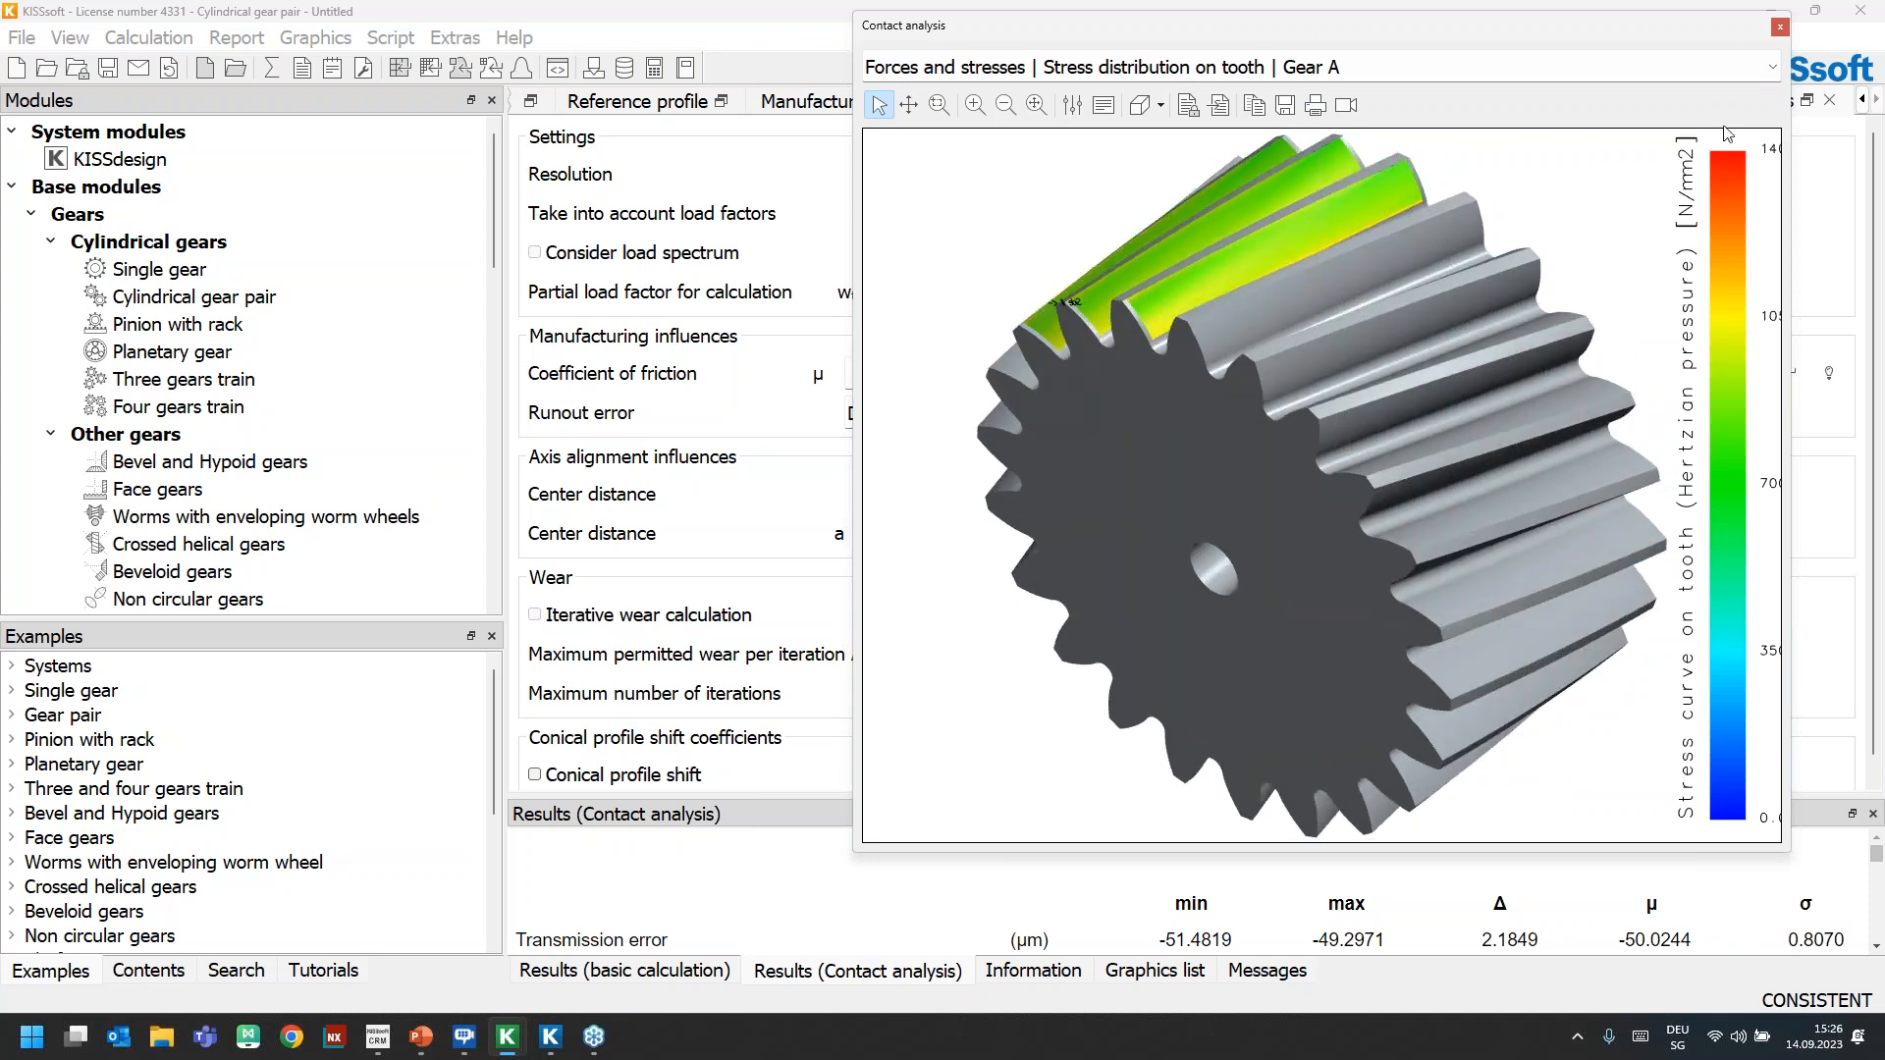
left_click(1779, 28)
Show the face load distribution graph of the modified gear pair and enlarge its window
left_click(315, 37)
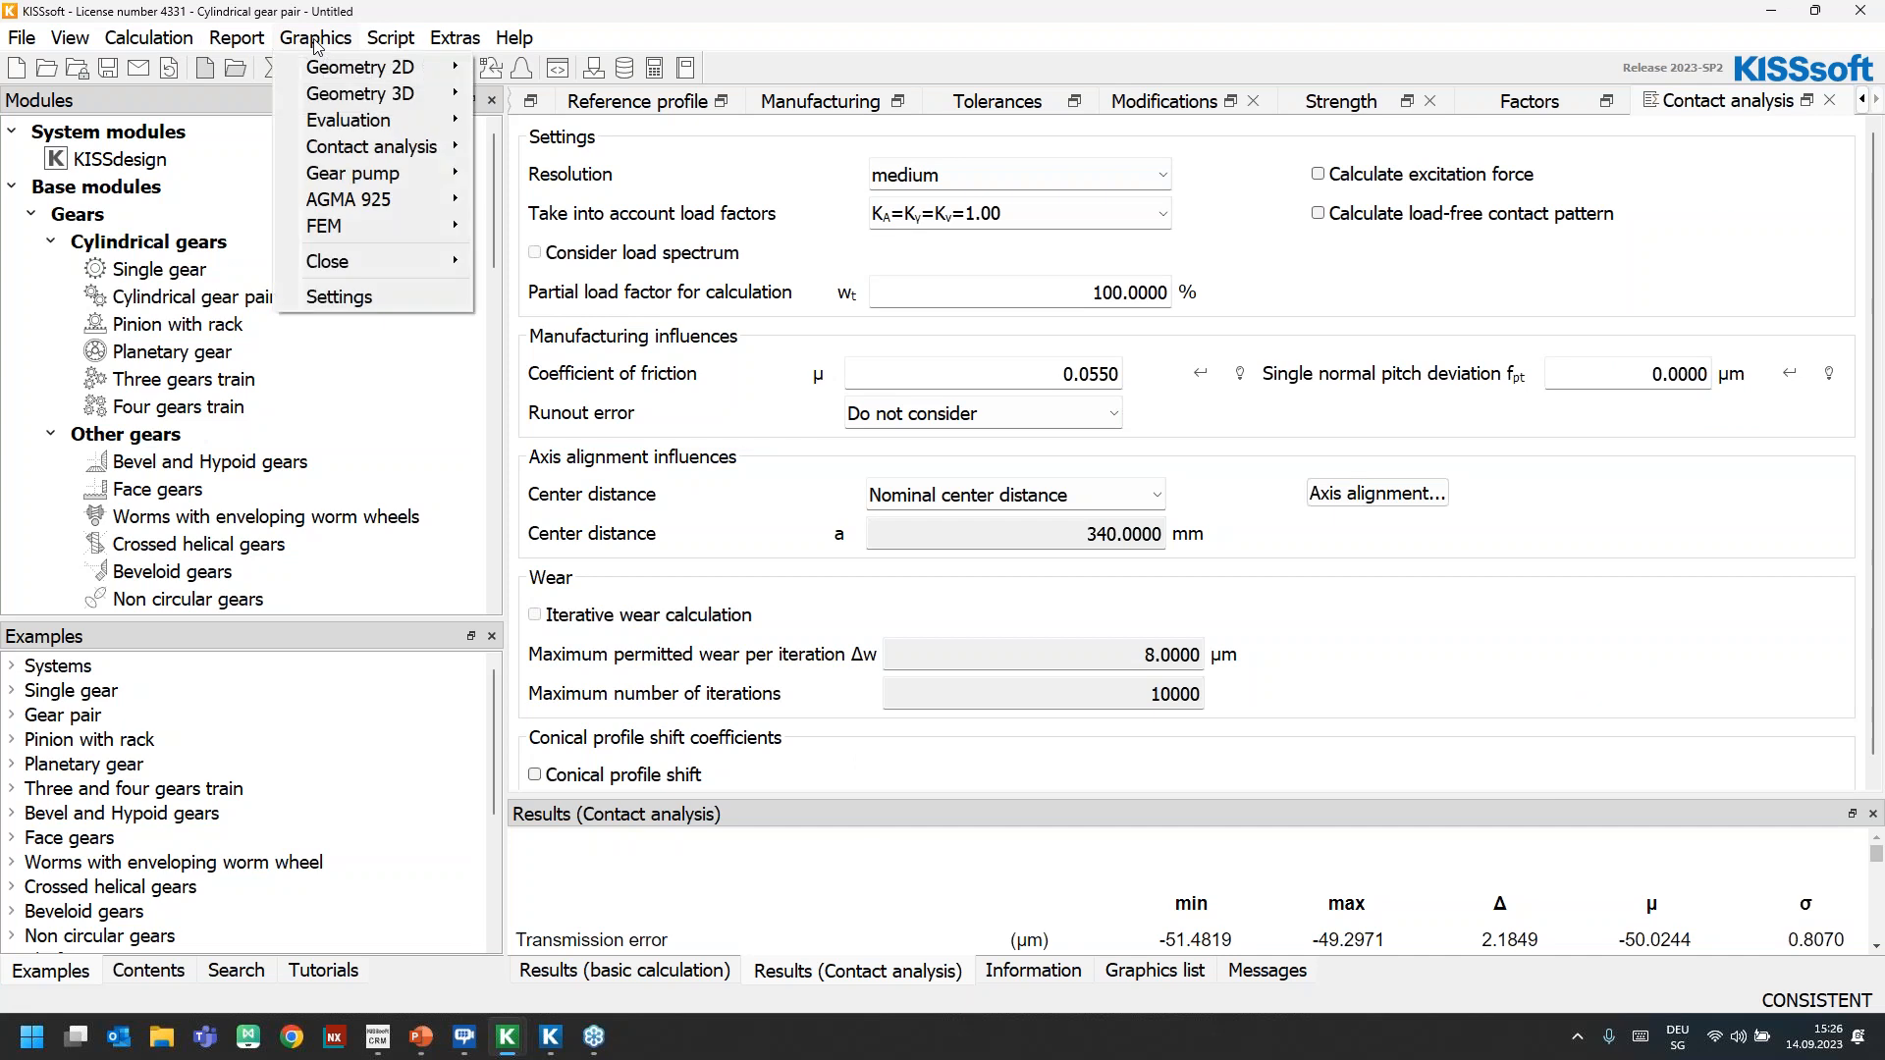
mouse_move(358, 131)
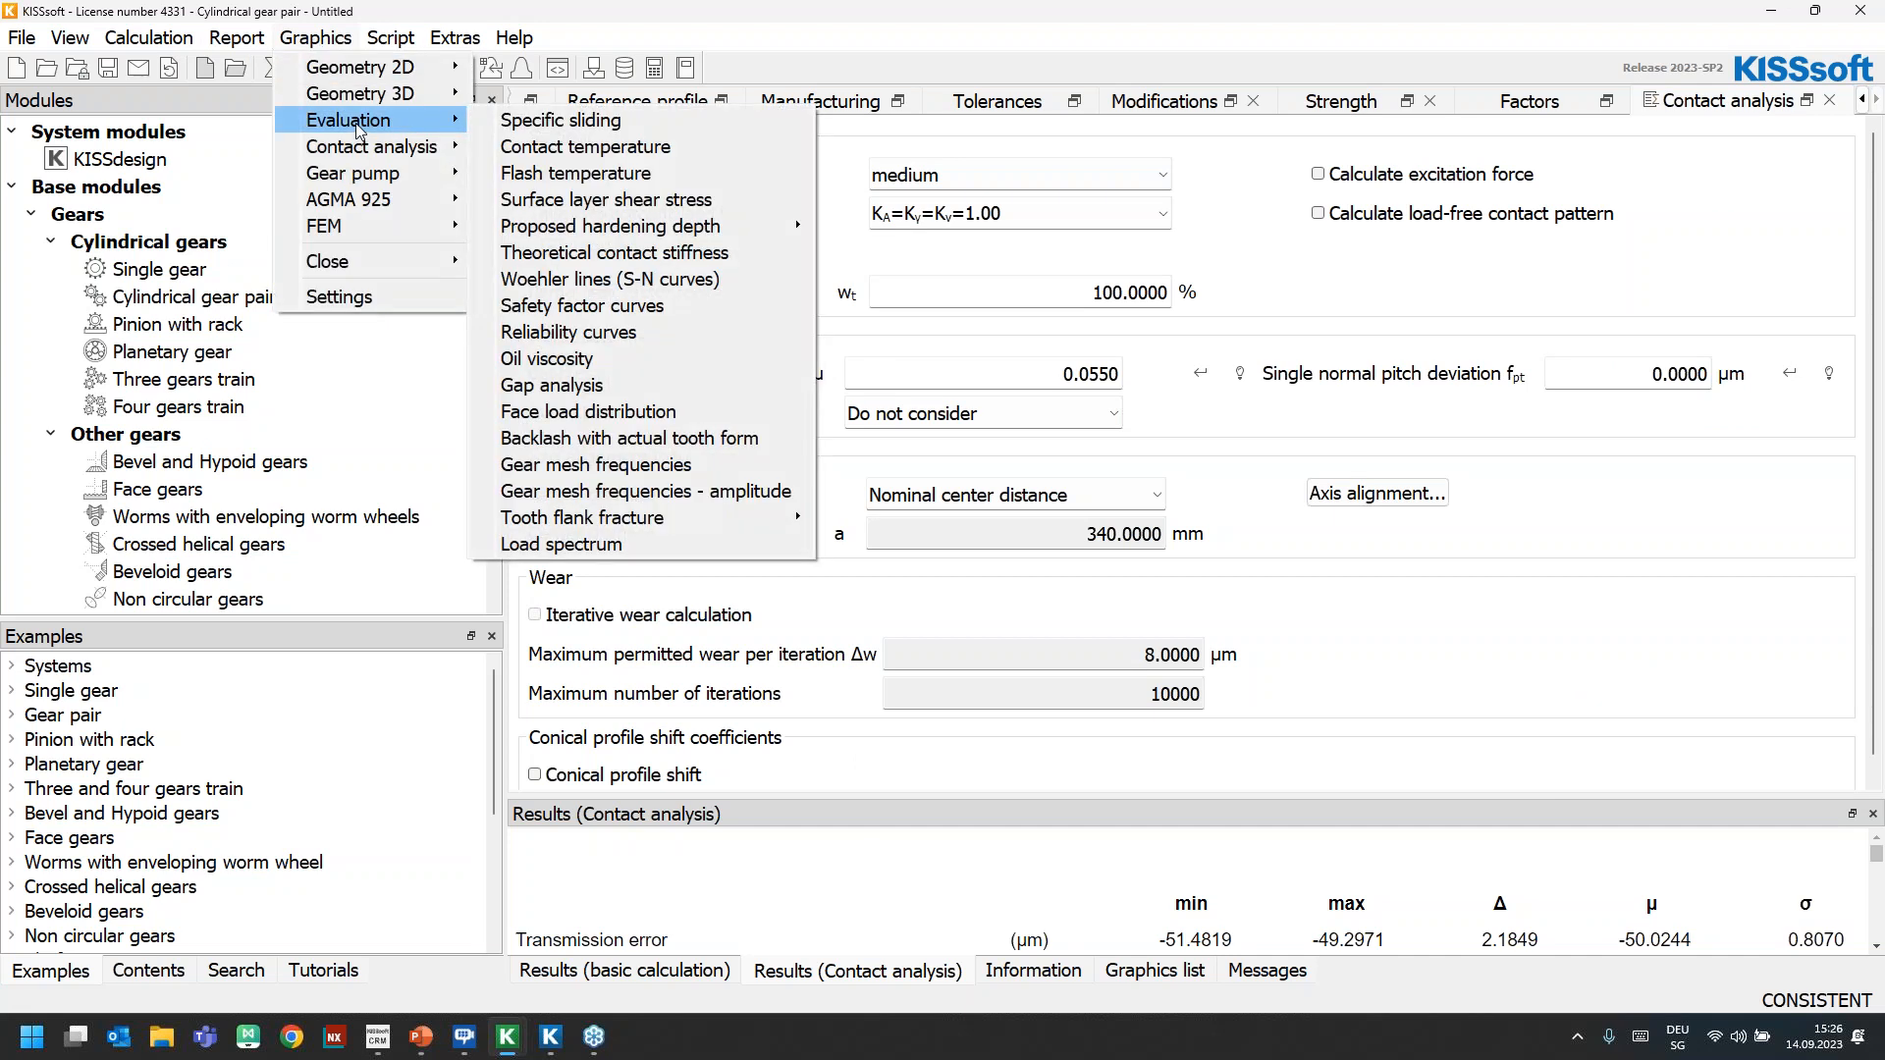
left_click(634, 413)
left_click_drag(866, 371, 625, 20)
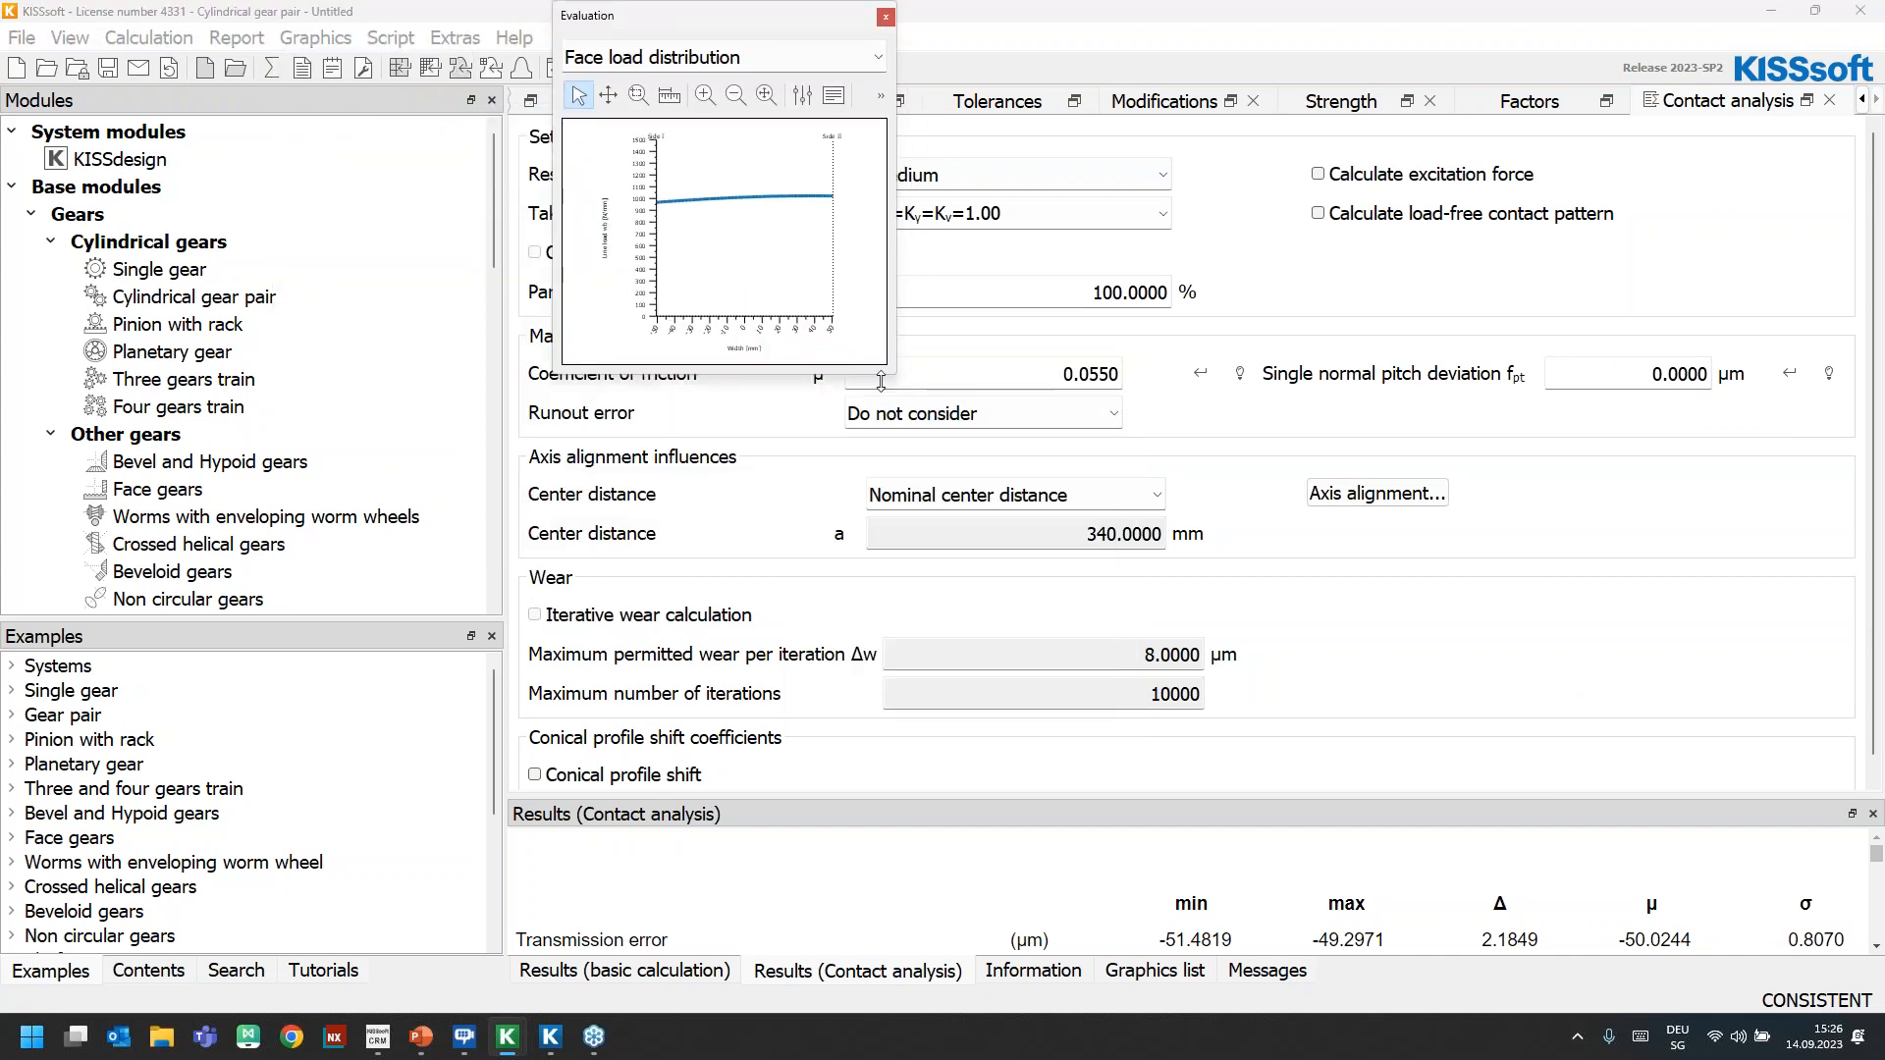
left_click_drag(895, 373, 1372, 748)
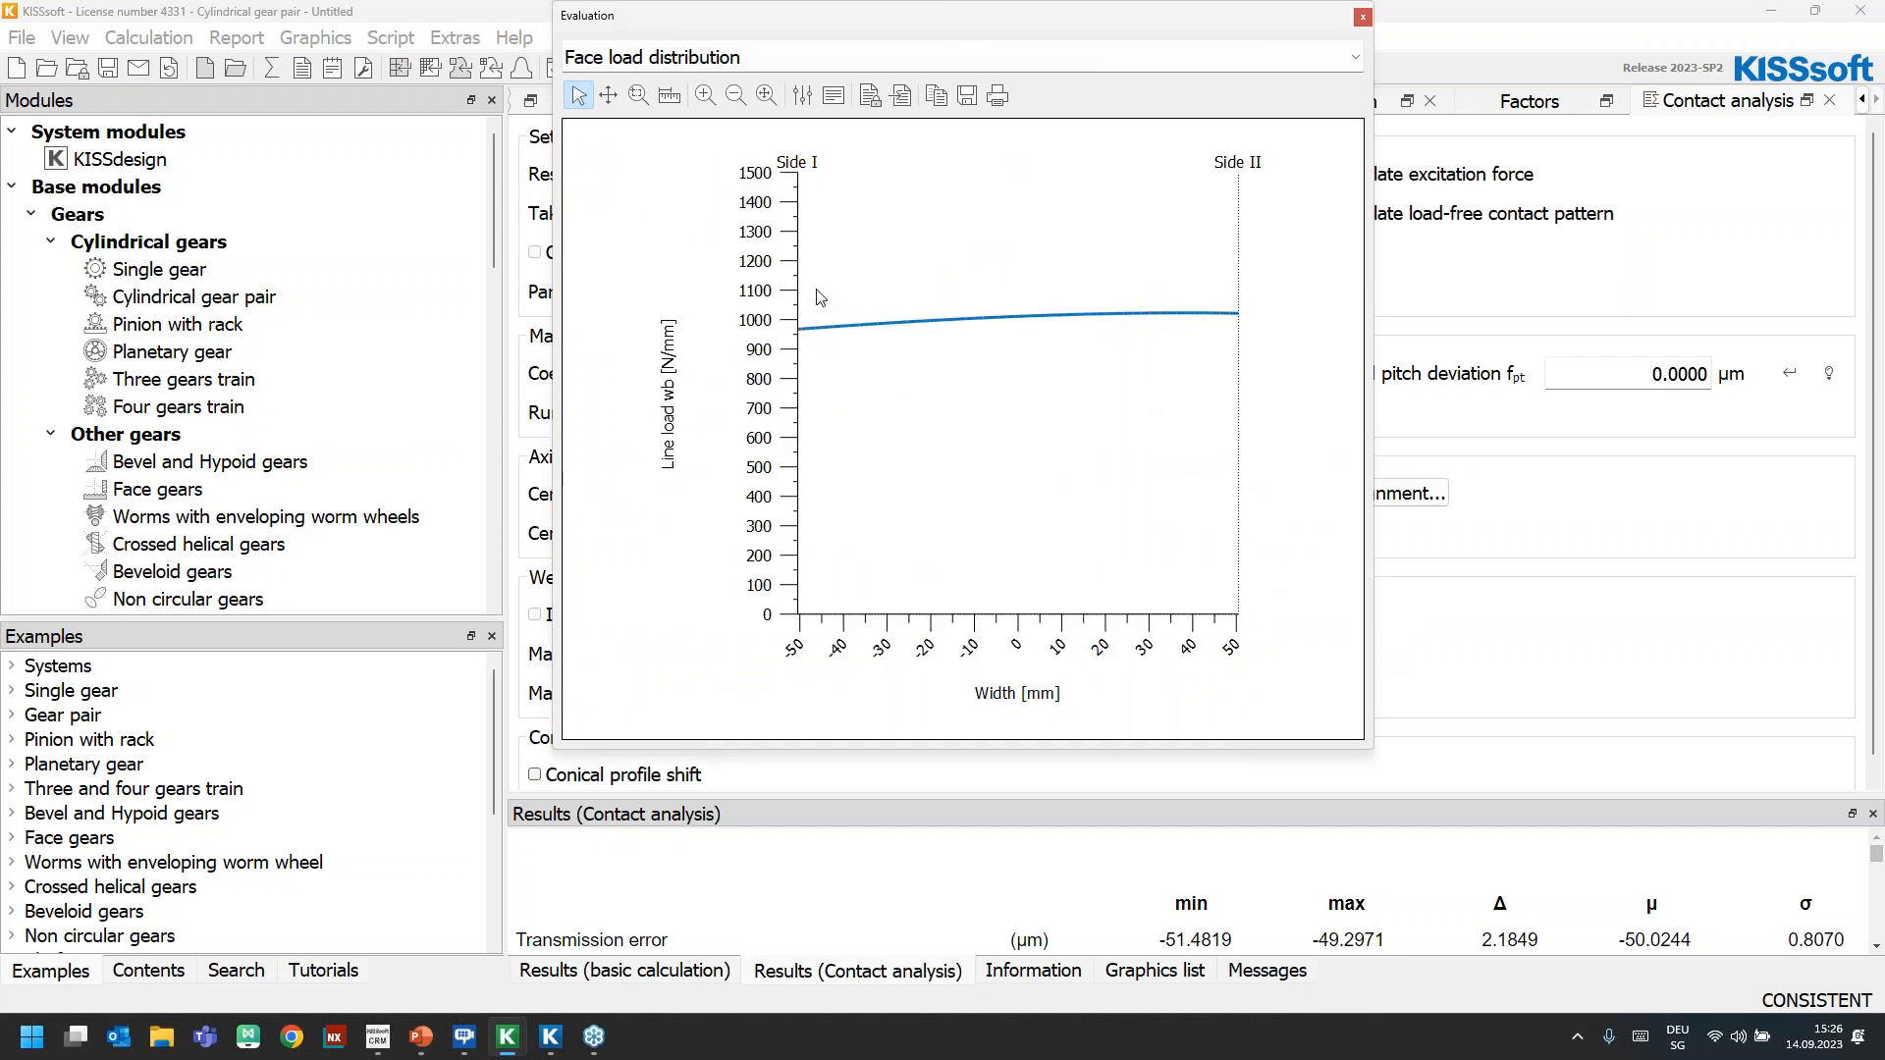
Show the comment of the face load distribution graph, enlarge its area, highlight the KHβ value, and close the graph
left_click(836, 96)
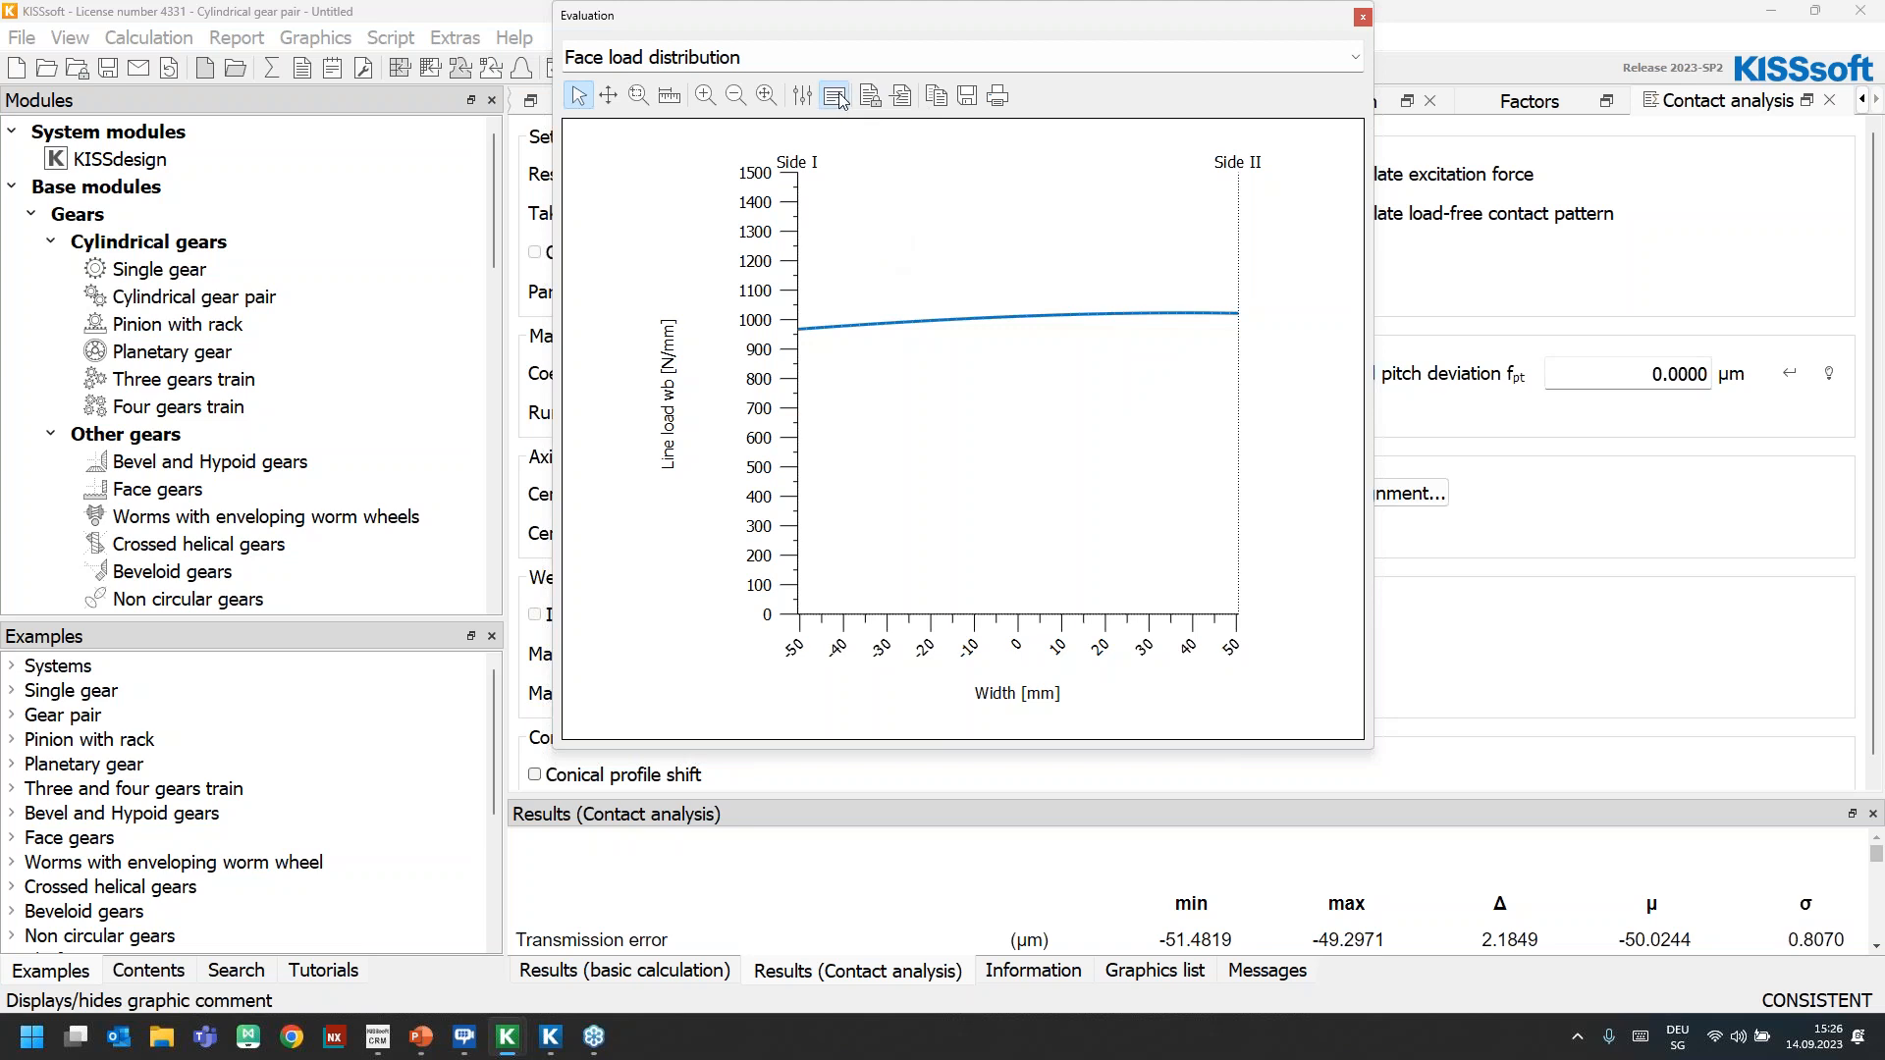
left_click_drag(932, 671, 923, 429)
left_click_drag(1101, 518, 1186, 524)
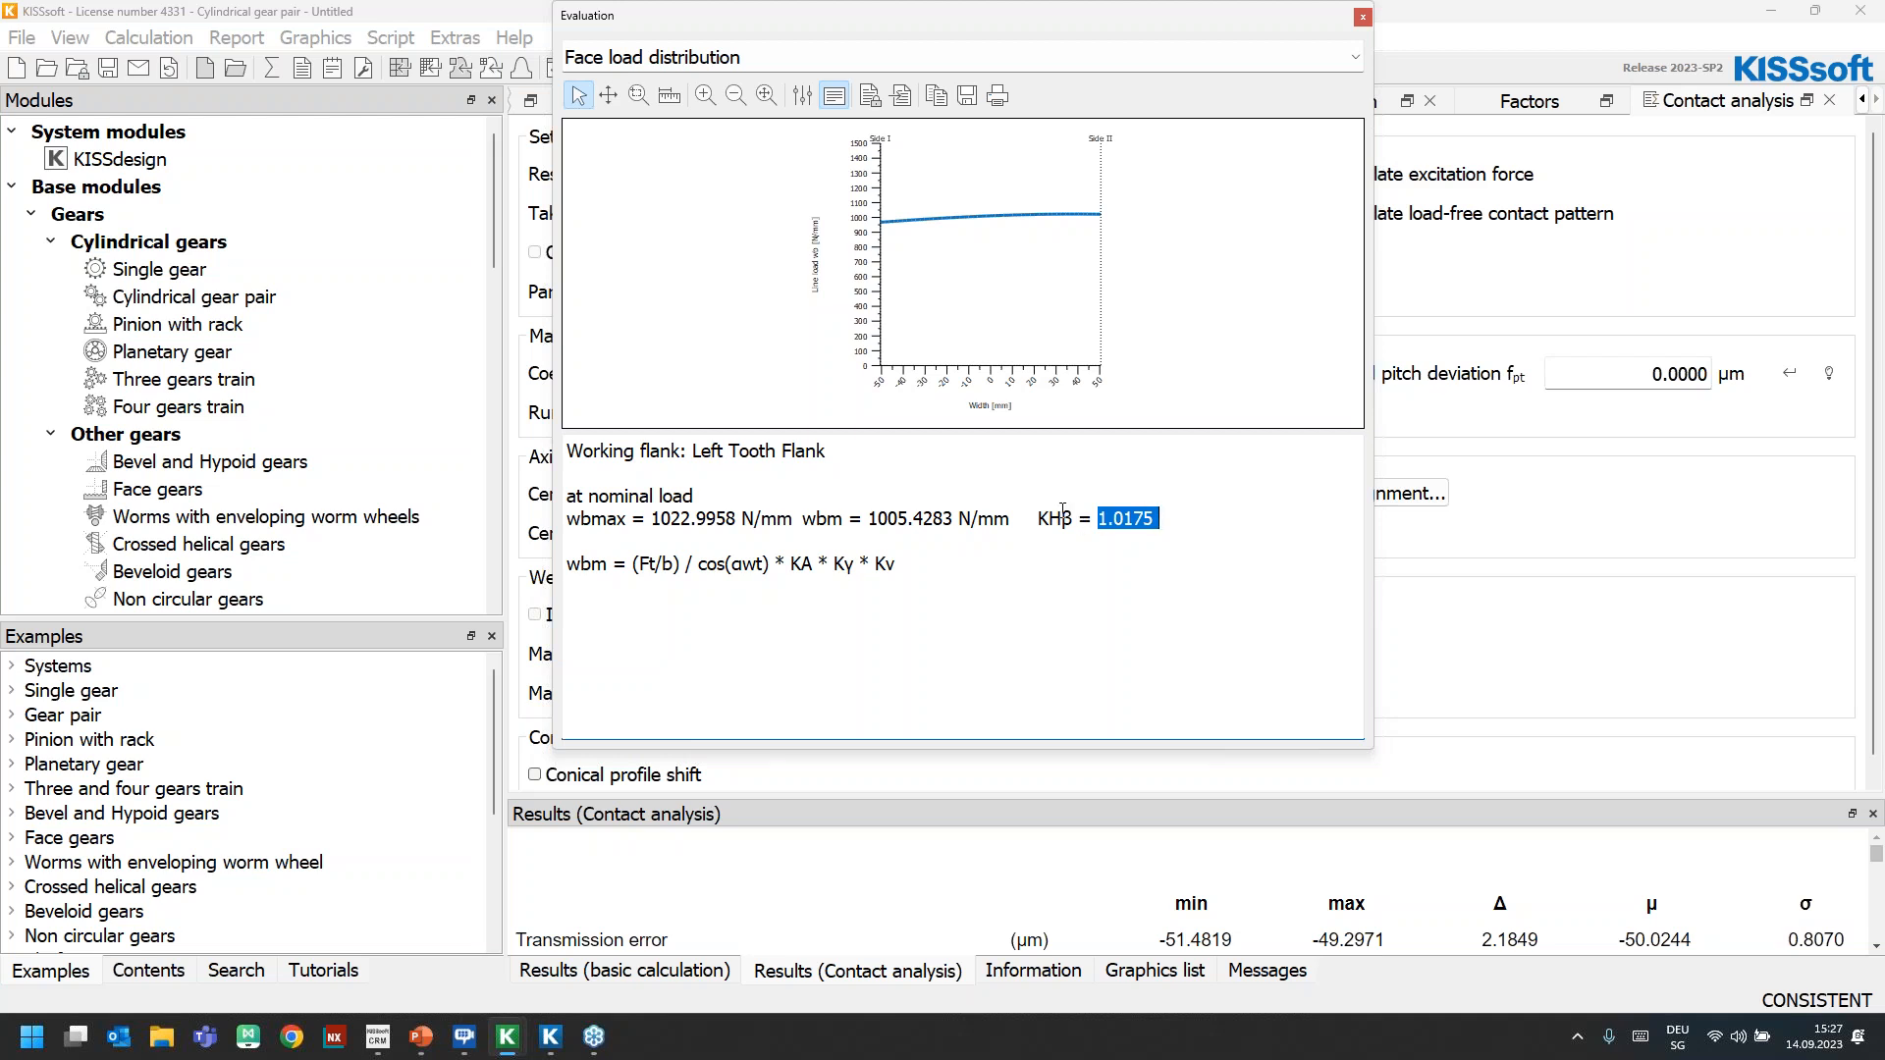
double_click(1143, 518)
left_click(1363, 18)
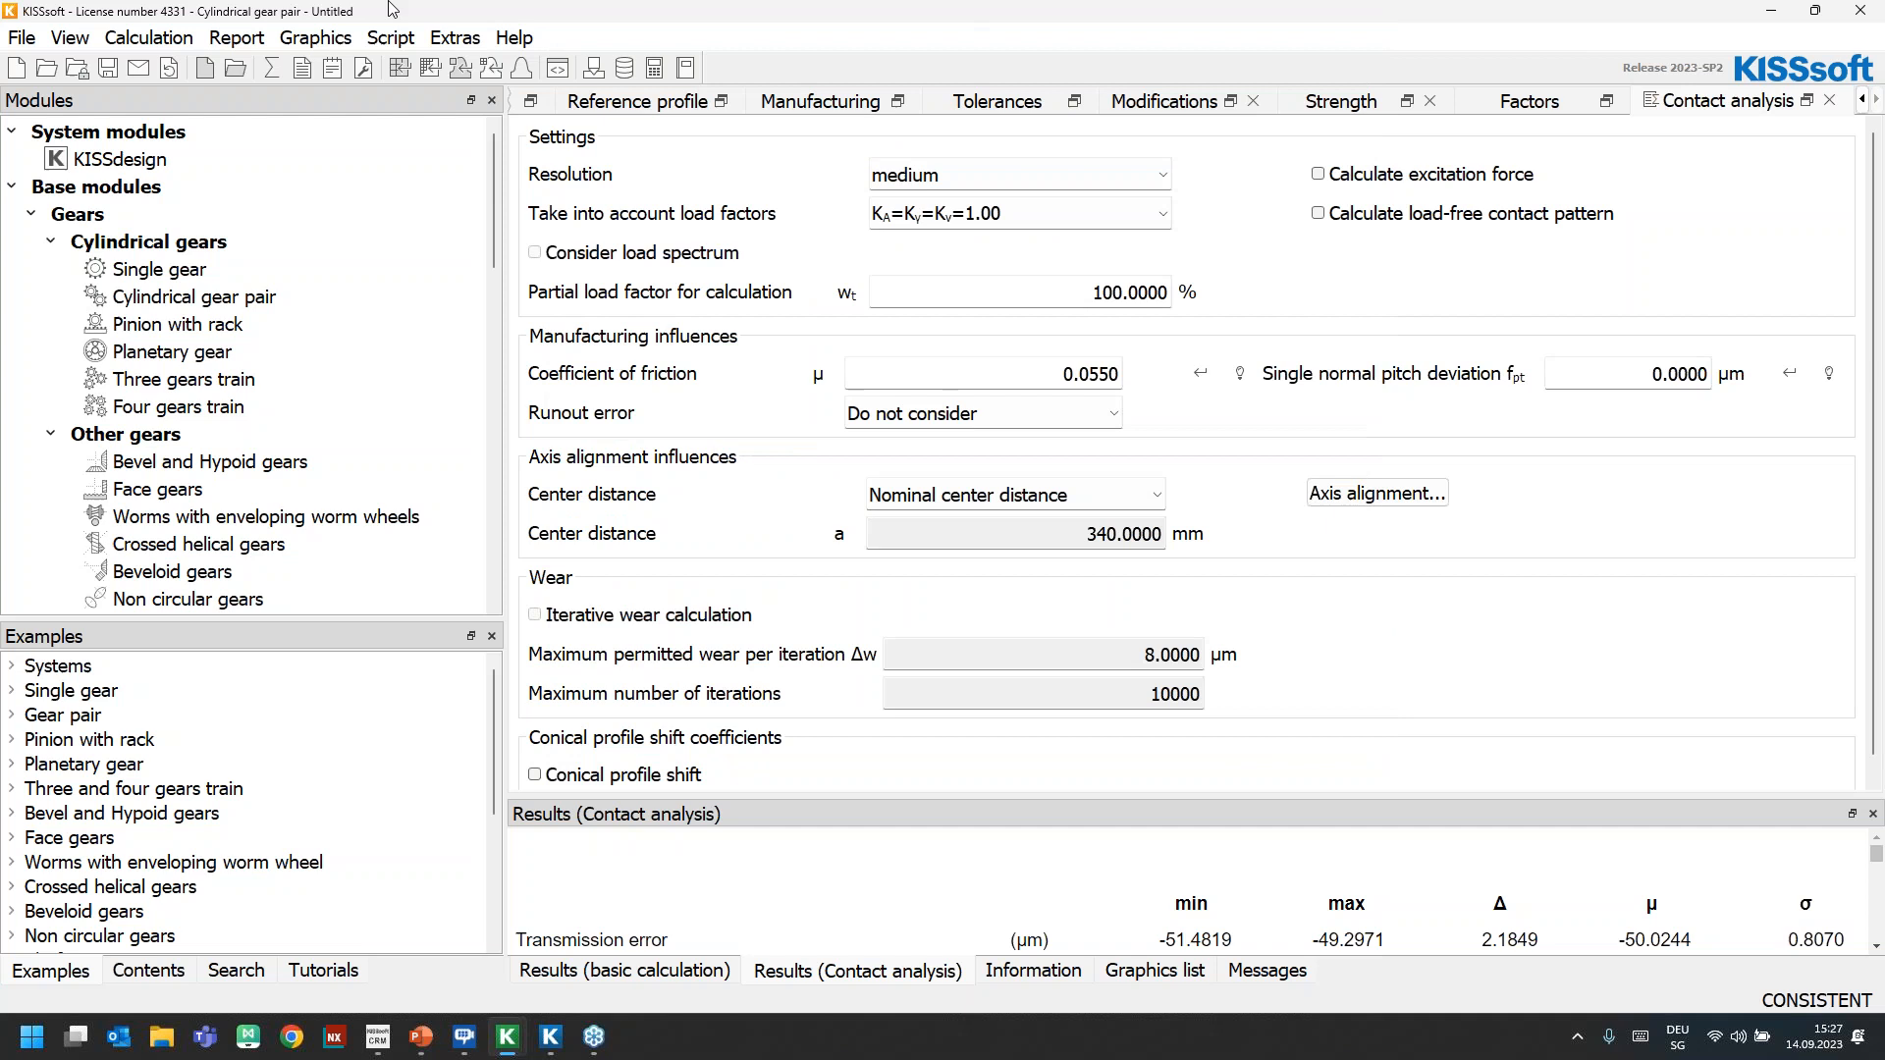
Show the tooth trace diagram of Gear 1, enlarge it to examine both flanks, and close it
left_click(324, 37)
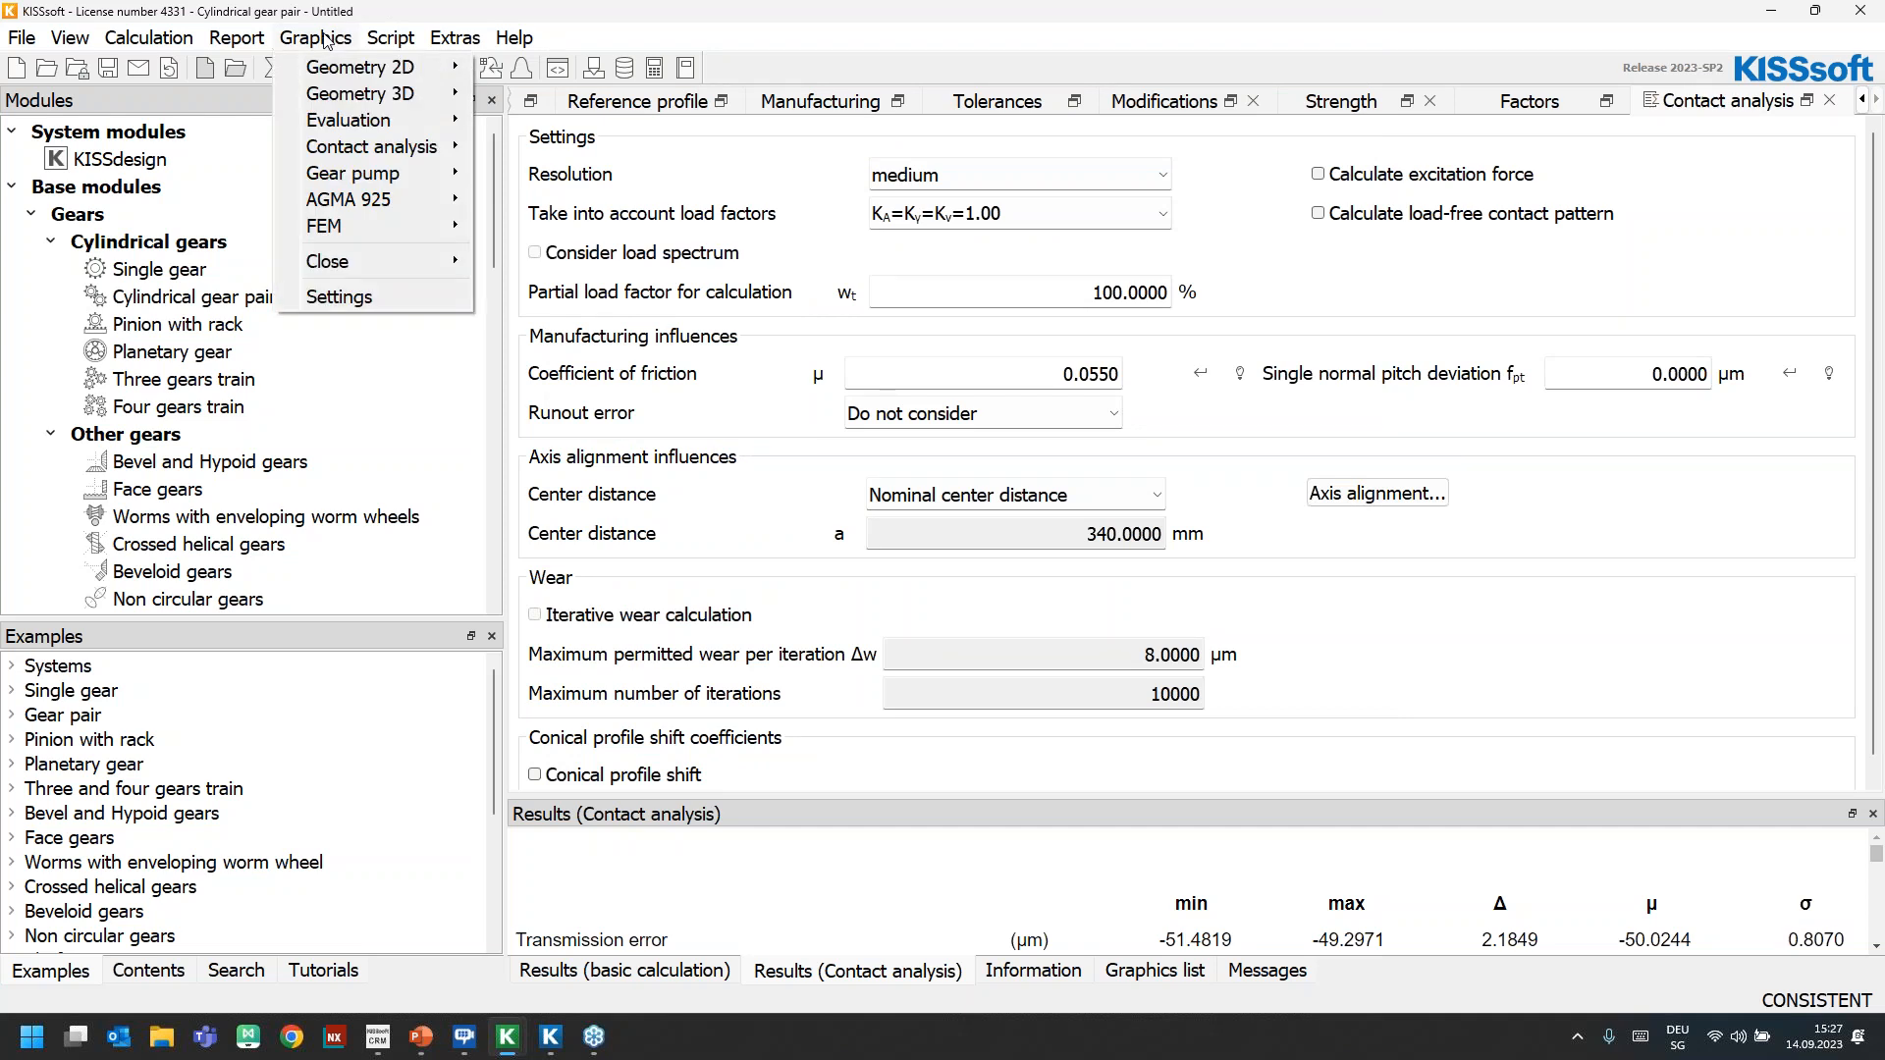
mouse_move(363, 67)
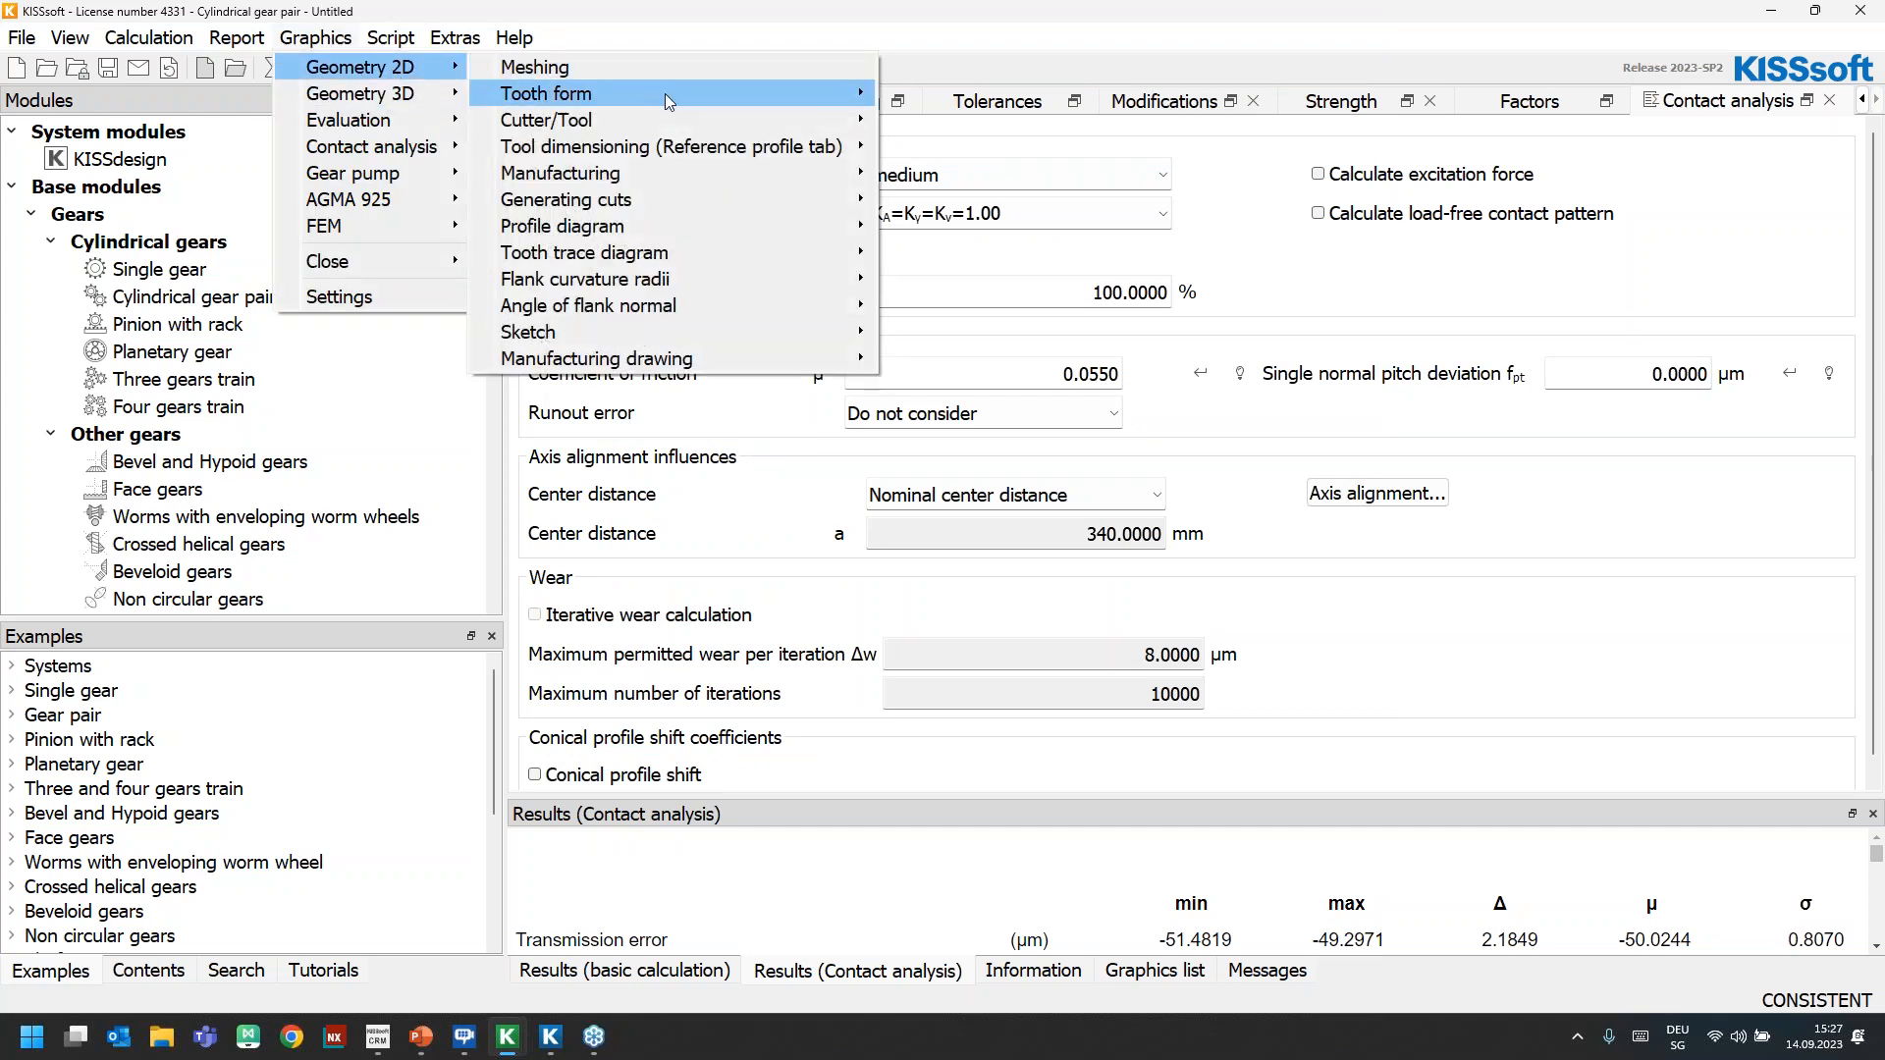
left_click(918, 252)
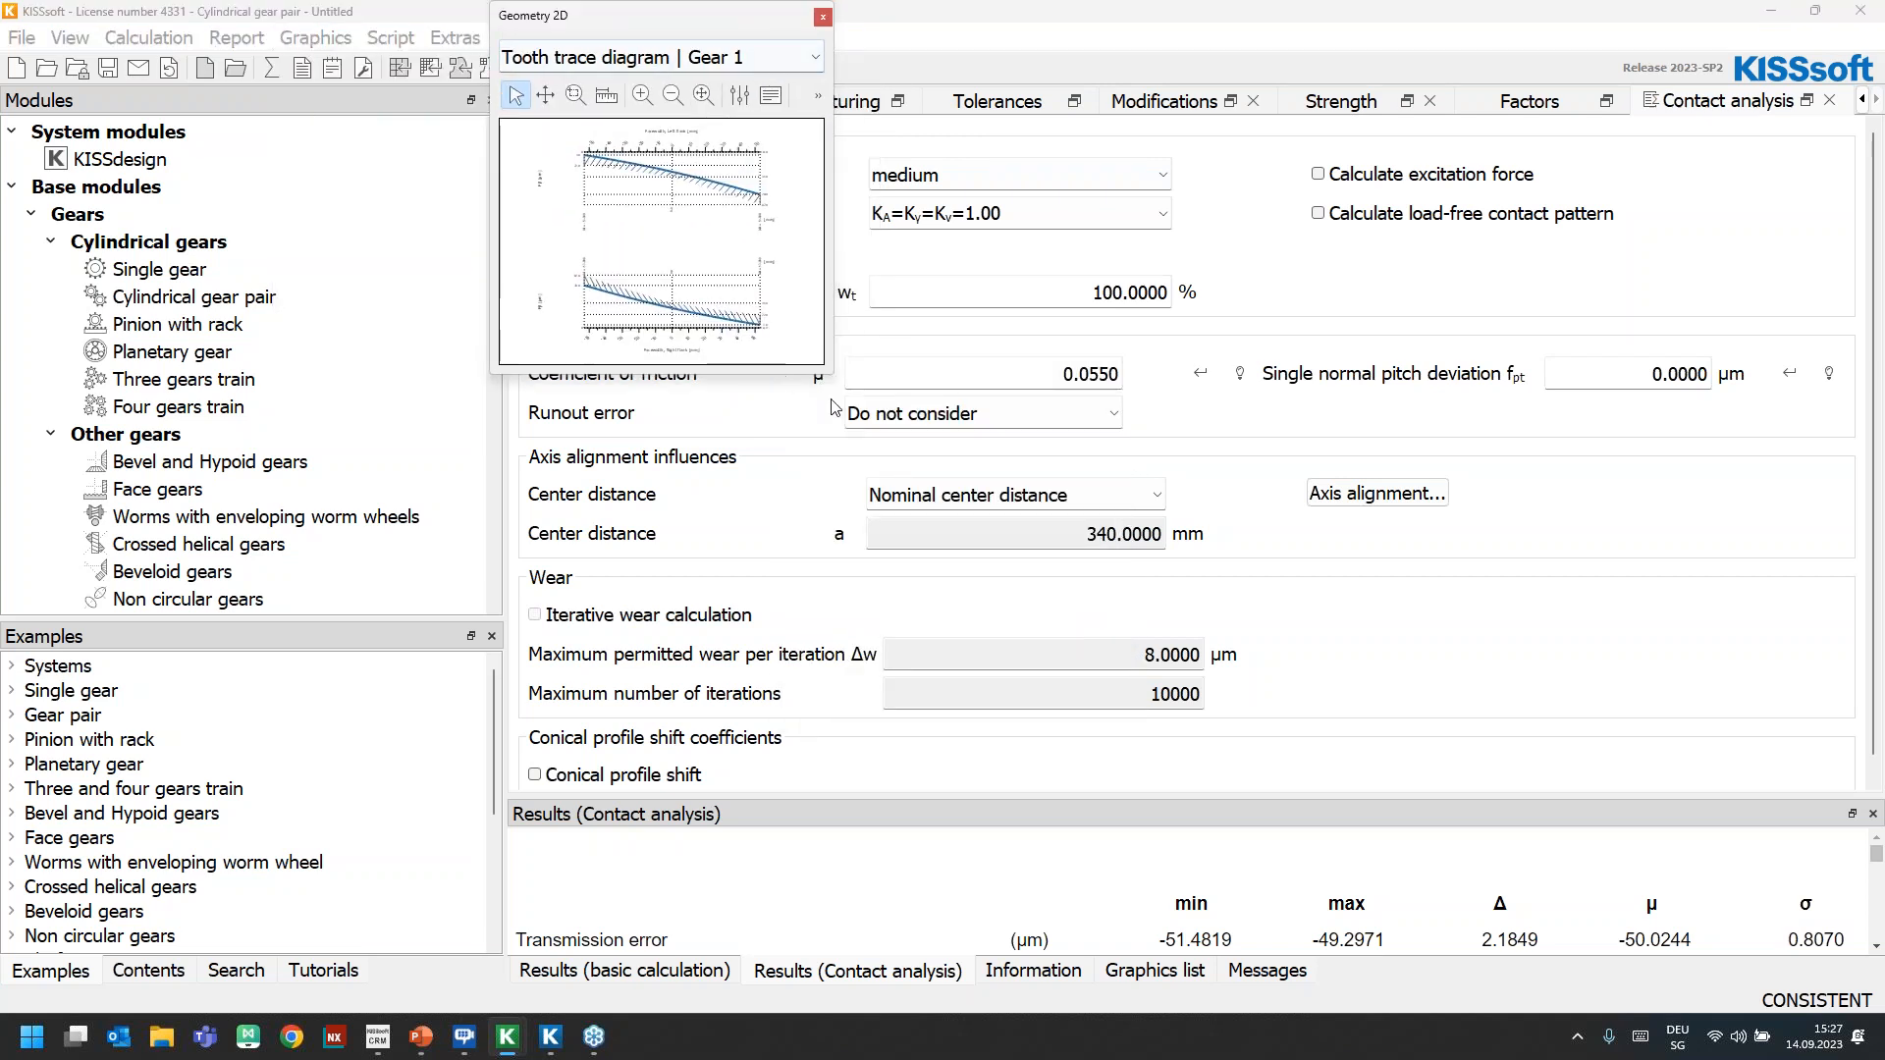
left_click_drag(831, 372, 1293, 770)
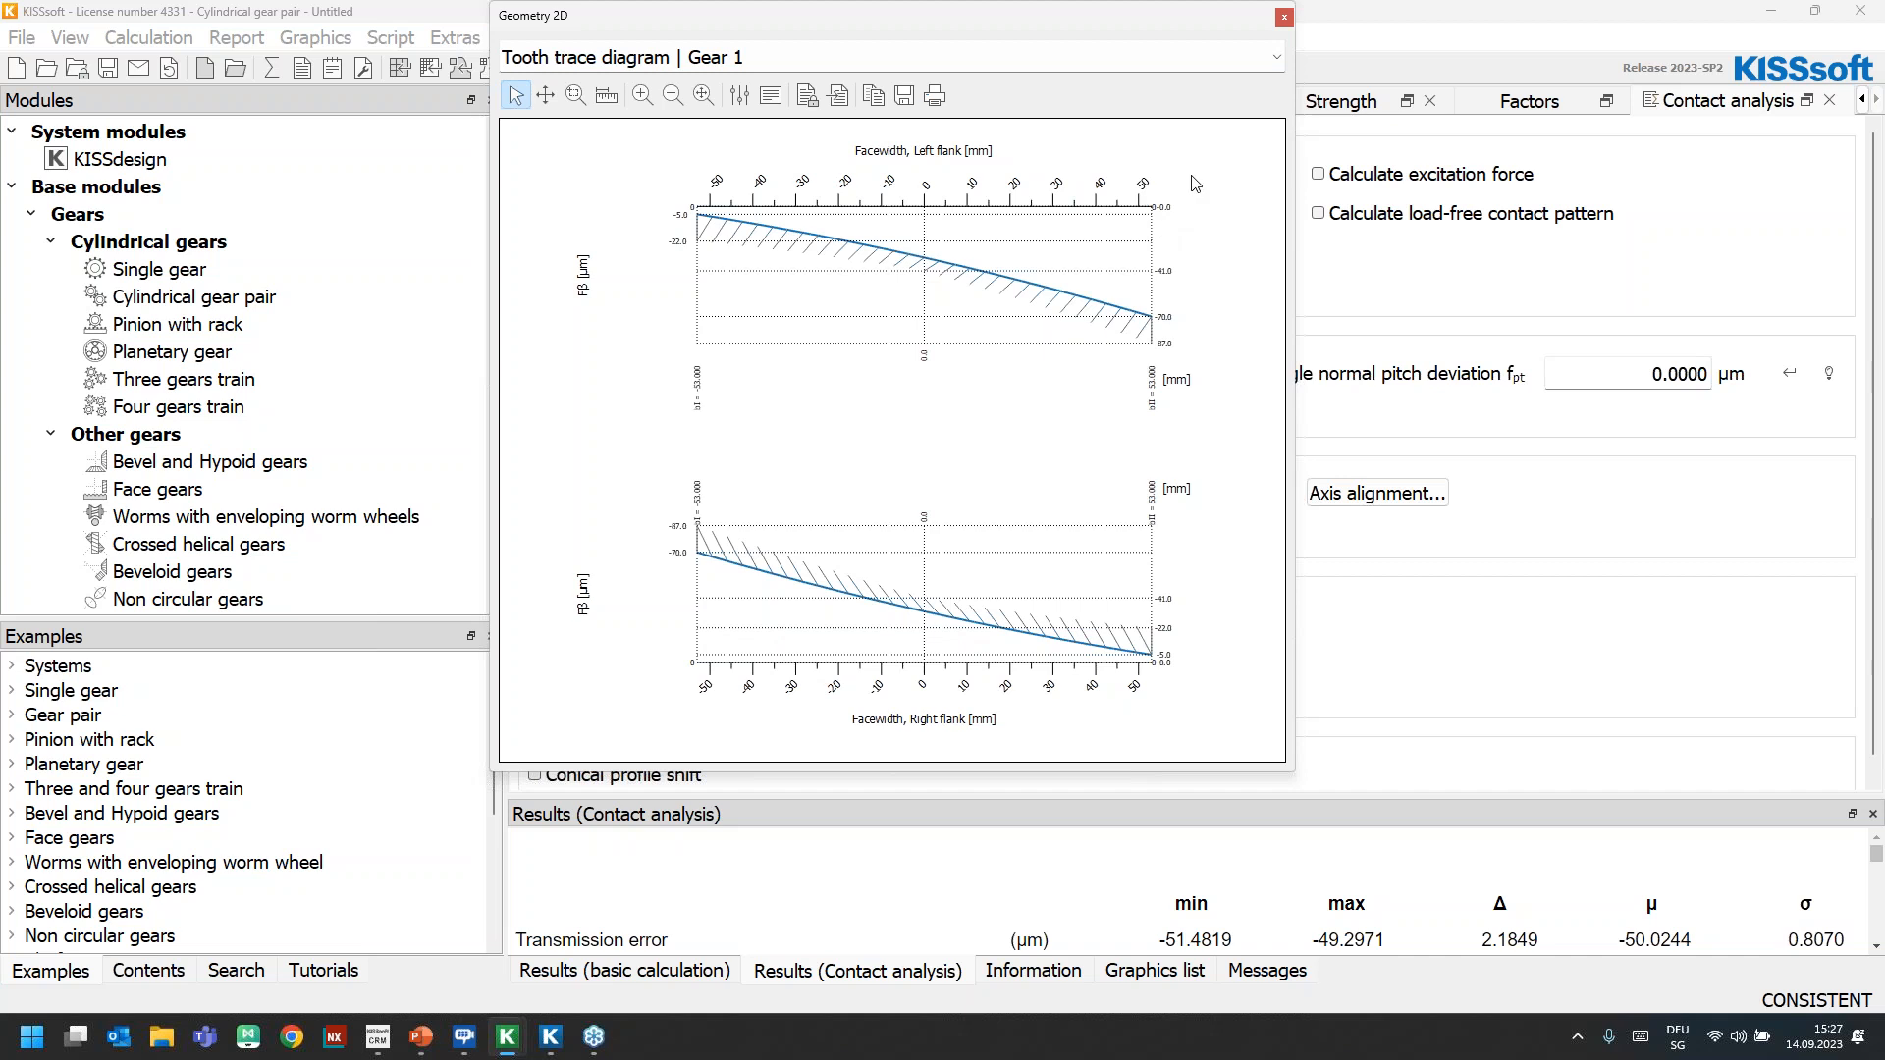
left_click(1284, 18)
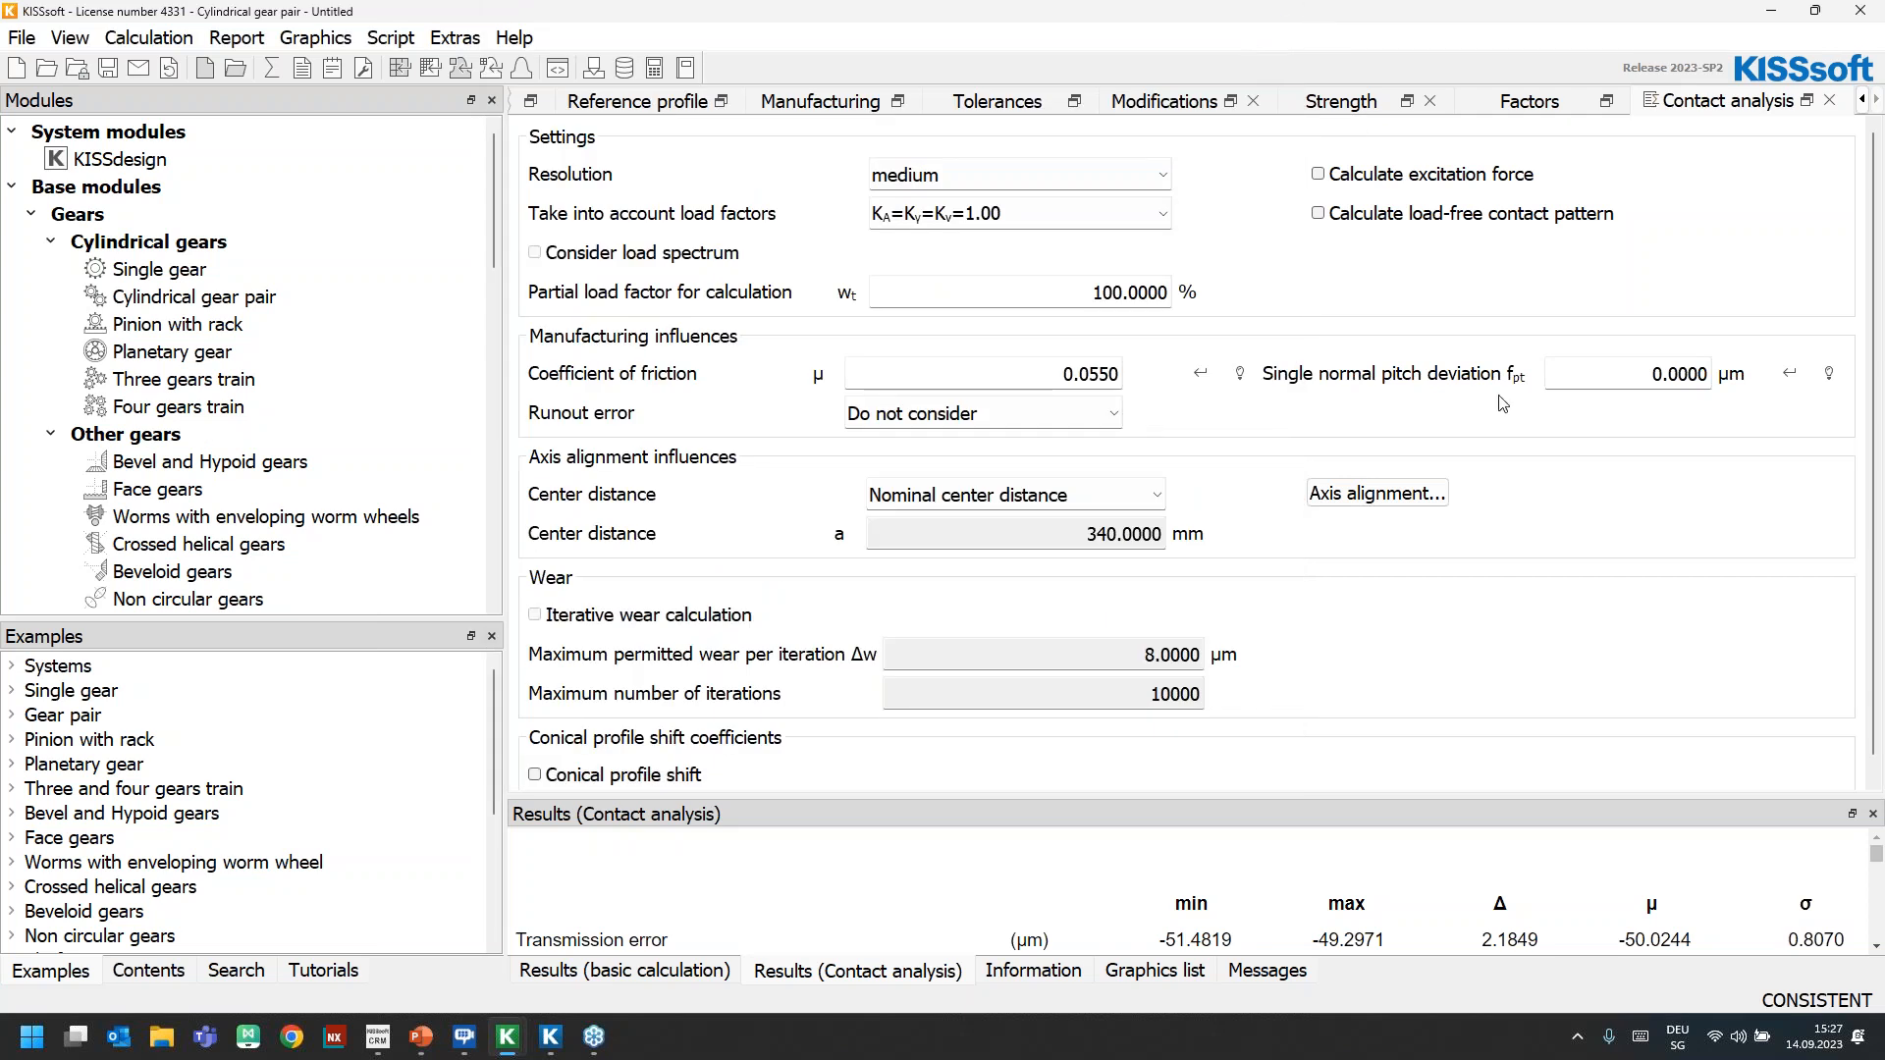
Change the face load factor method to Own input and set KHβ to 1.44
left_click(1547, 104)
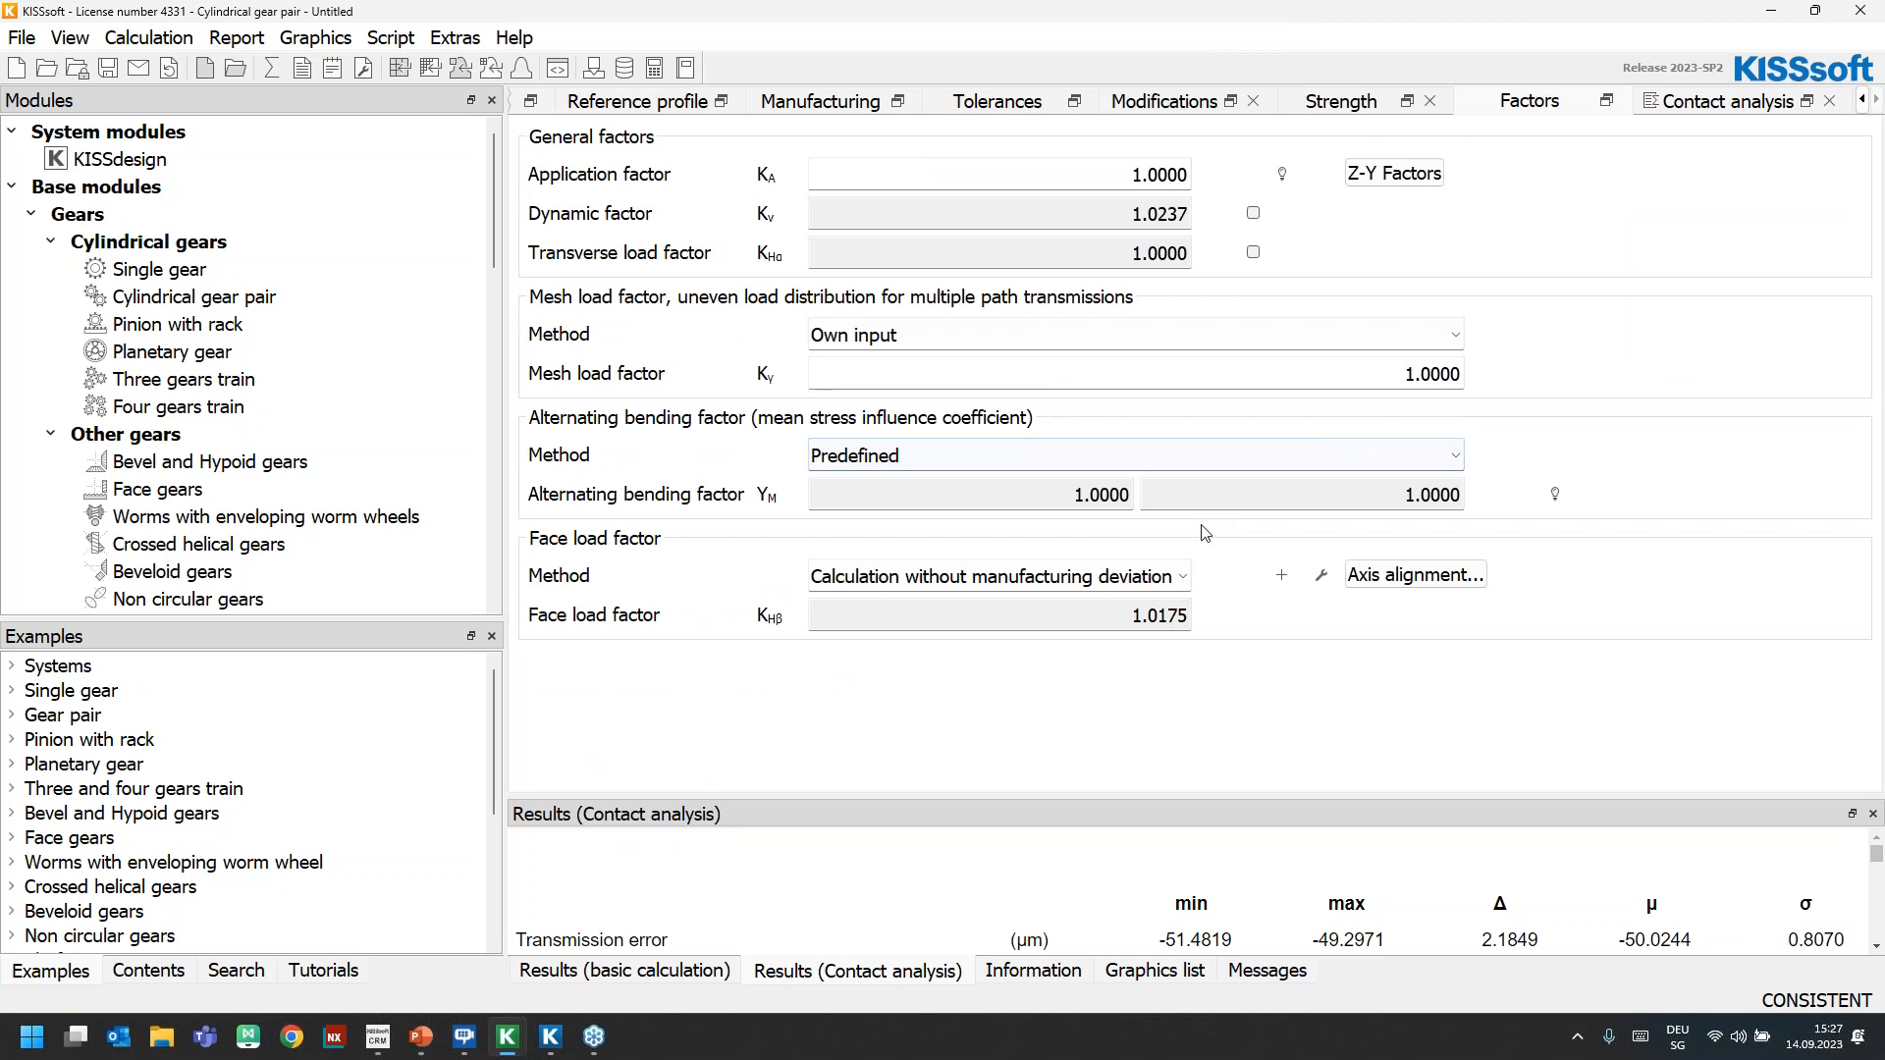
left_click(872, 576)
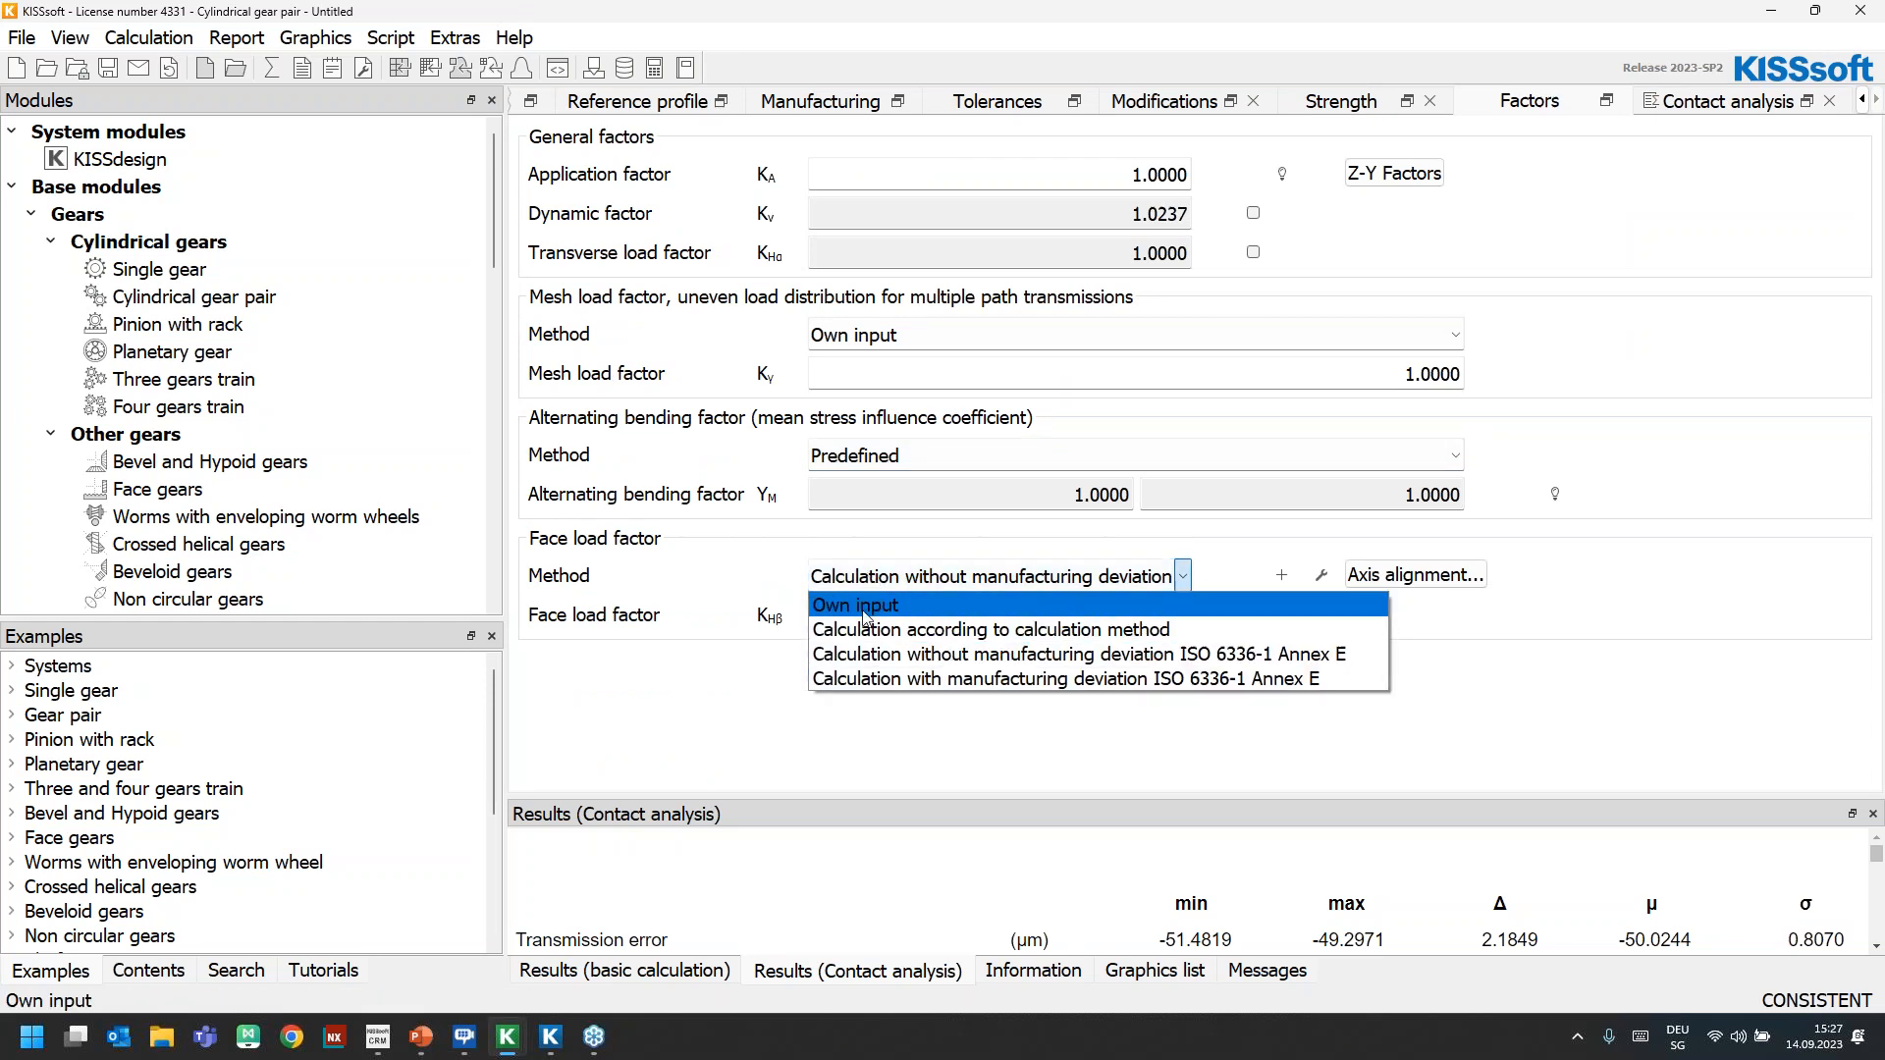
left_click(865, 615)
left_click(1131, 620)
type("1.44")
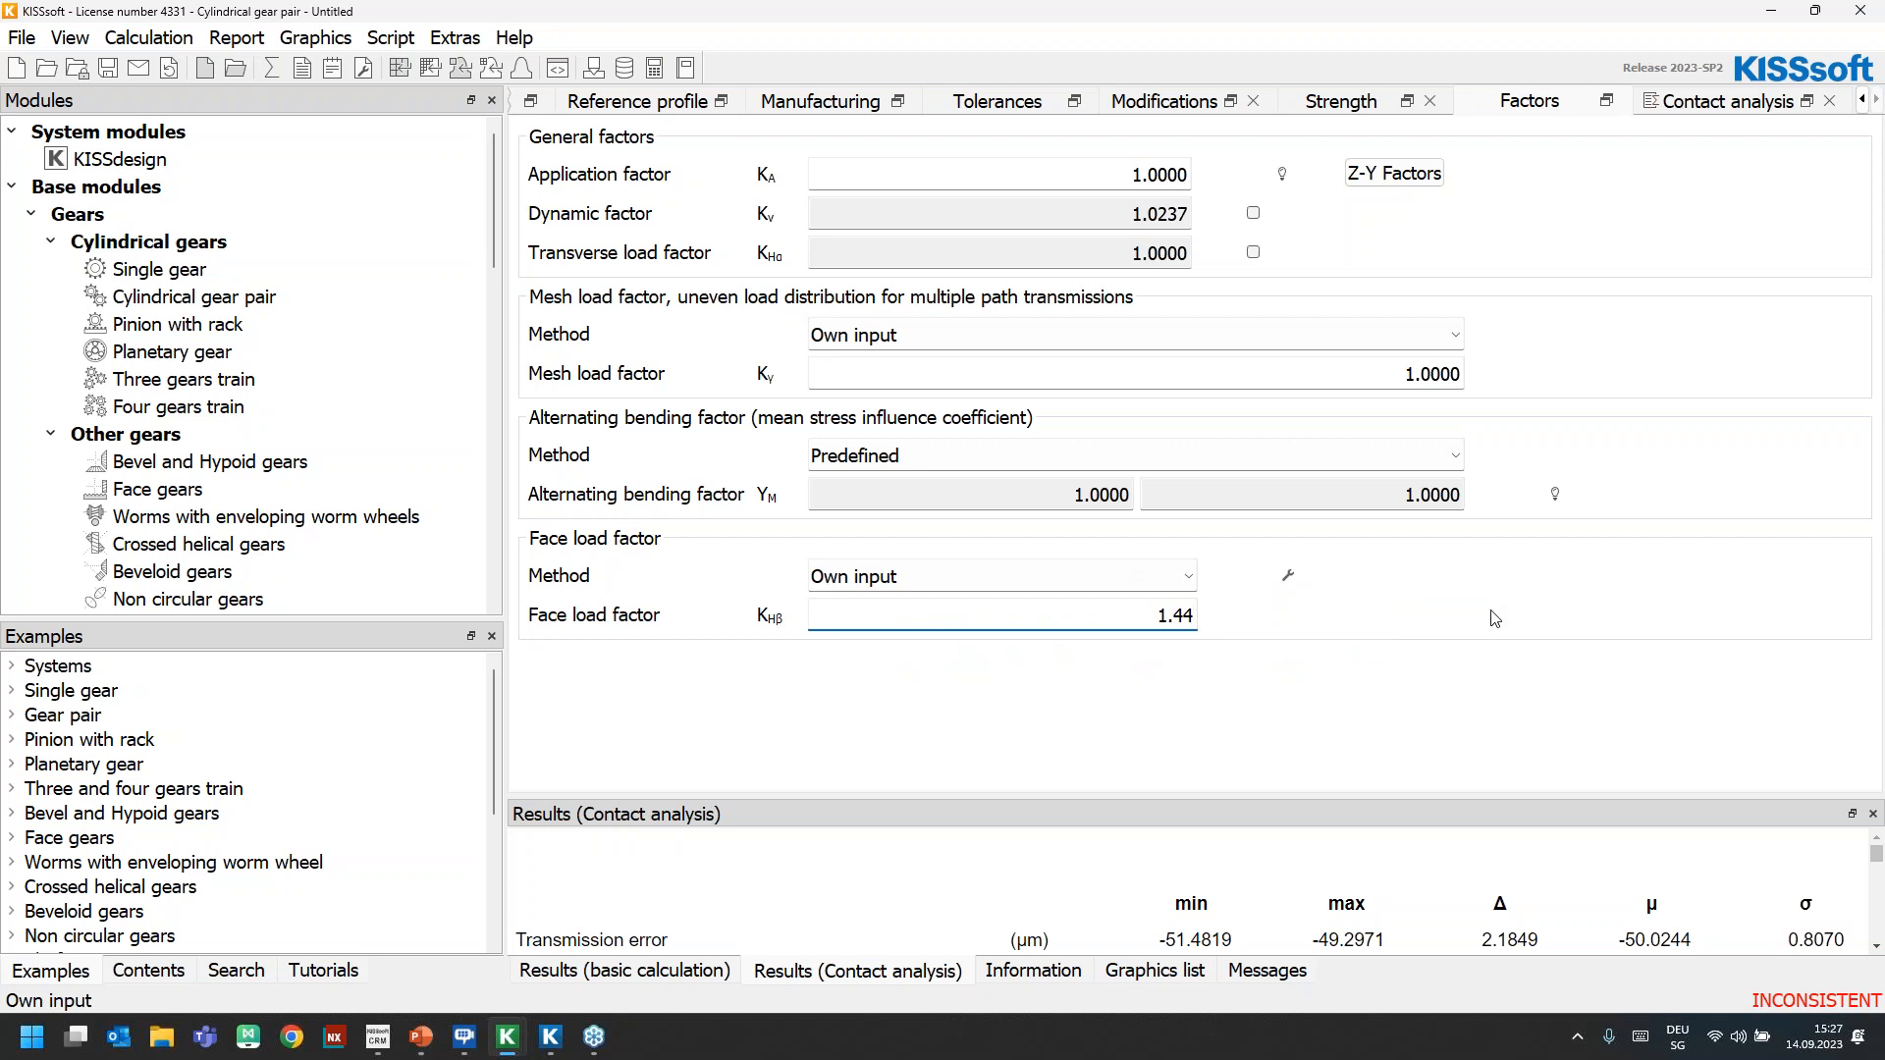
Apply the KHβ of 1.44, size the nominal torque of Gear 1 with it, and highlight the sized torque
key("Return")
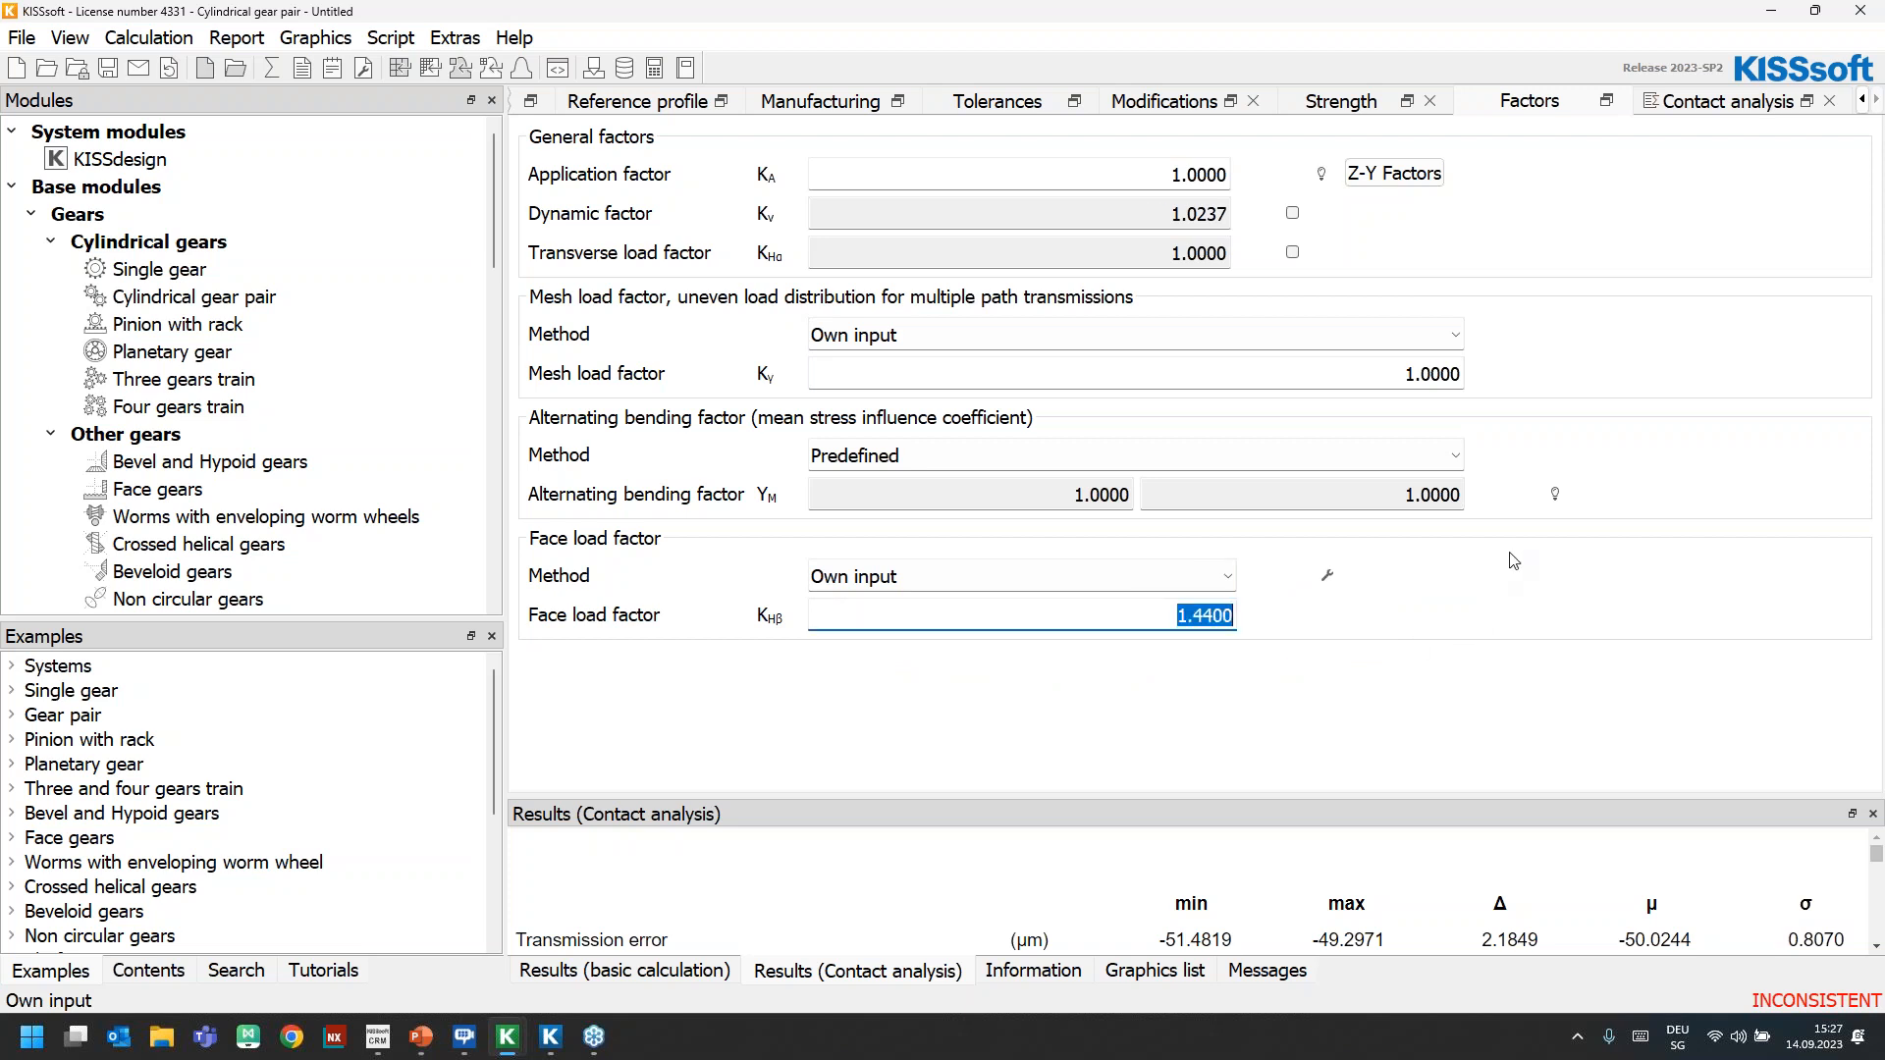
left_click(1333, 103)
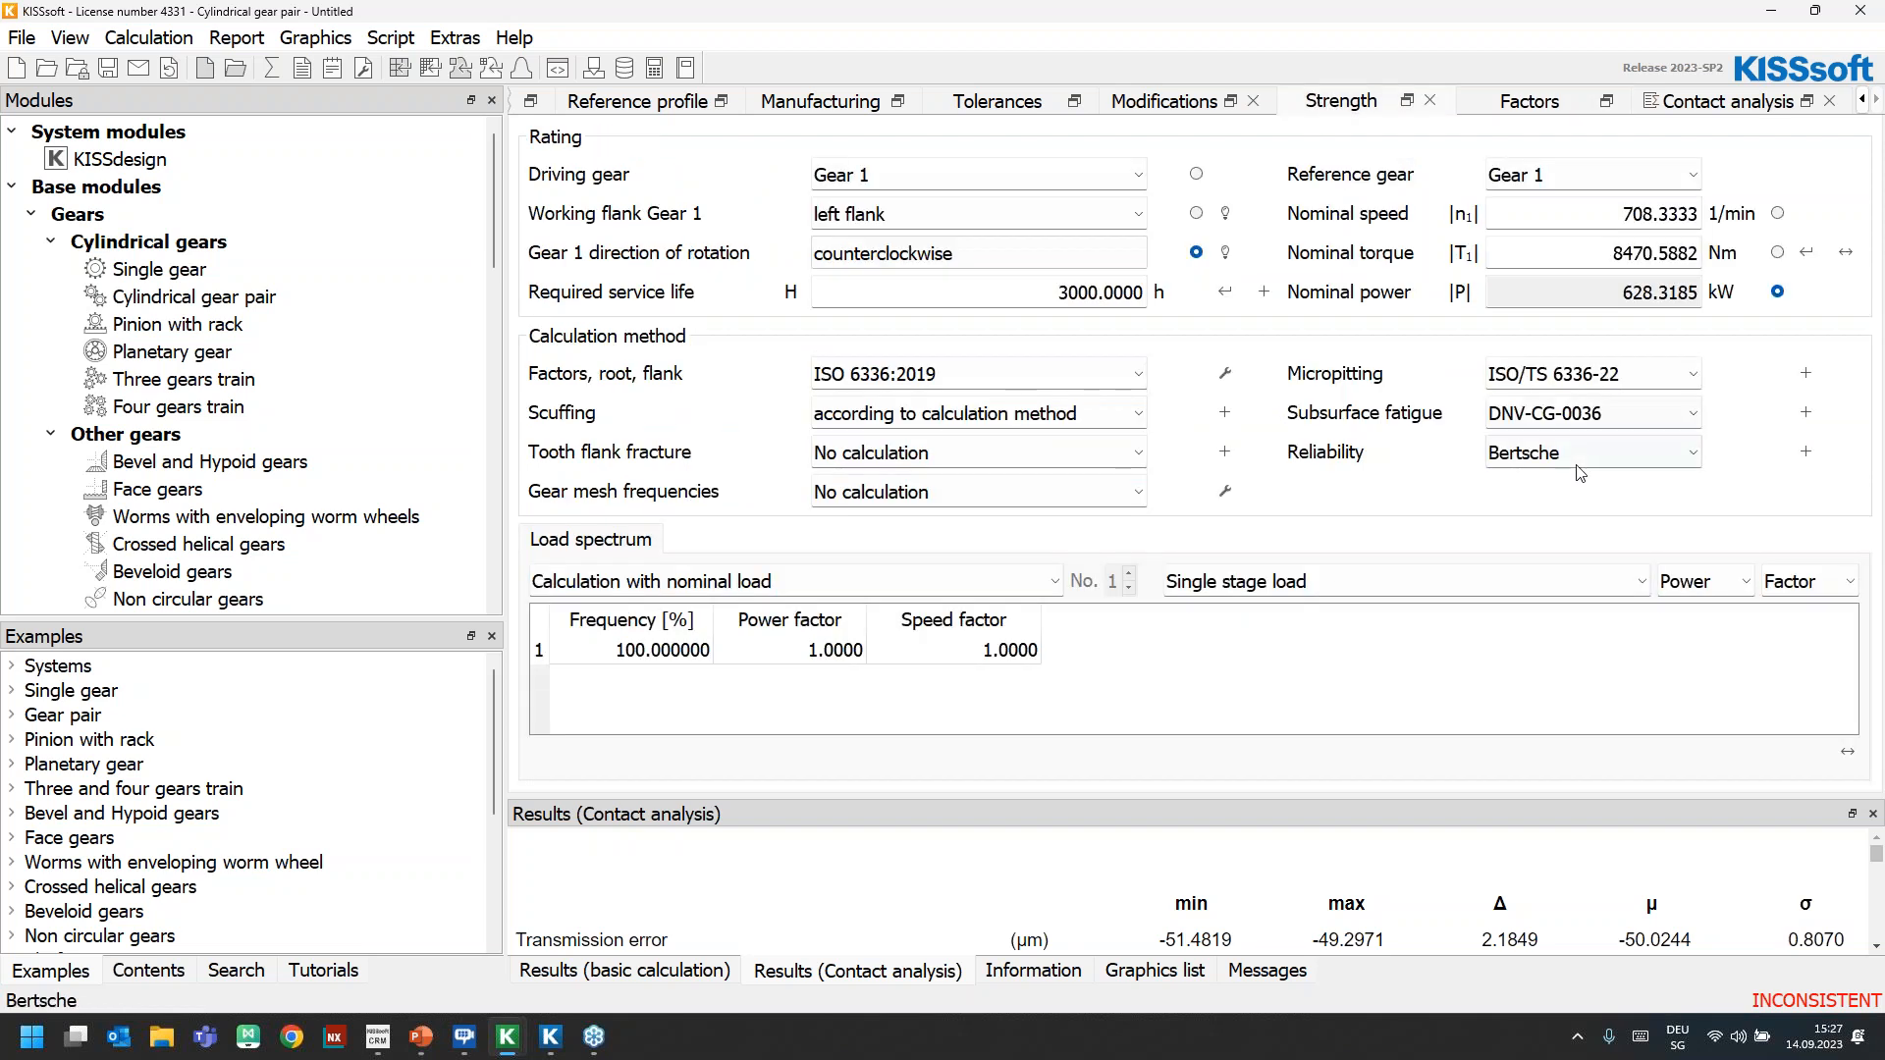
left_click(1806, 254)
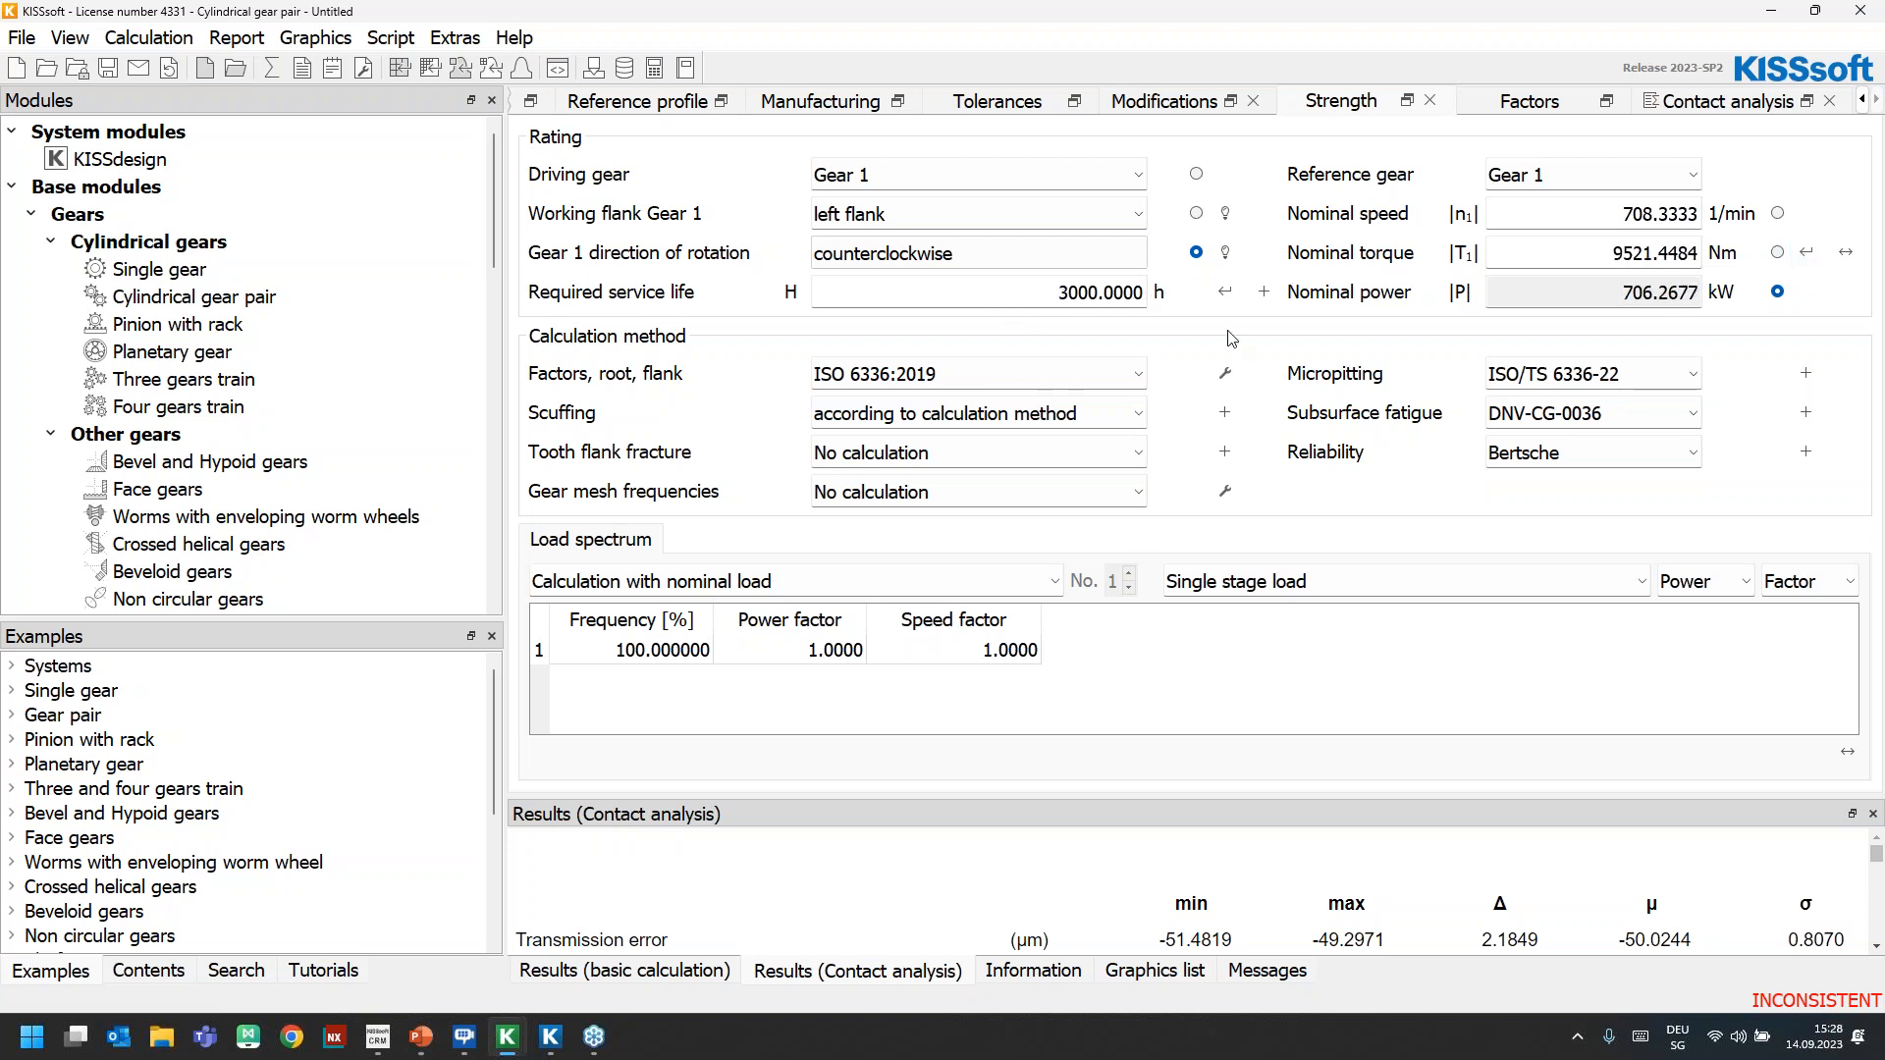
double_click(1606, 253)
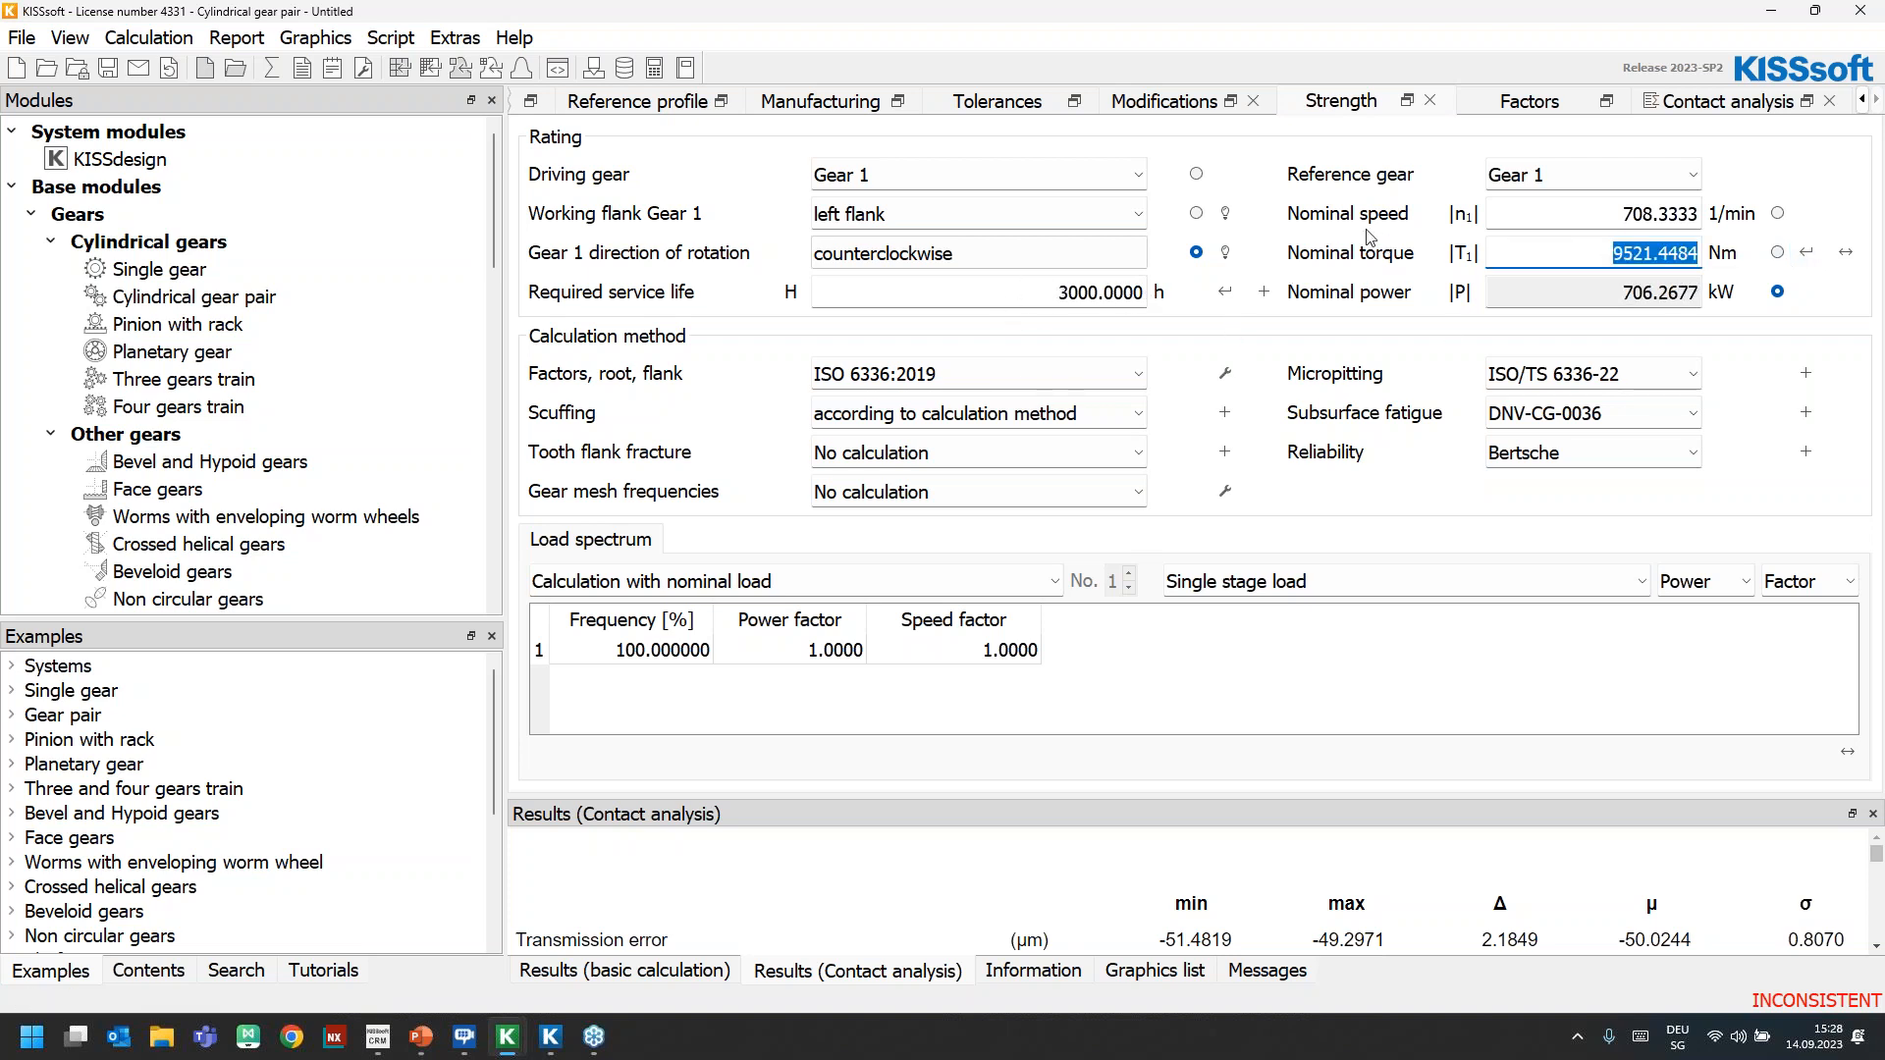
right_click(1618, 253)
left_click(1720, 242)
Set the gear pair's face load factor KHβ to 1.02
left_click(1530, 104)
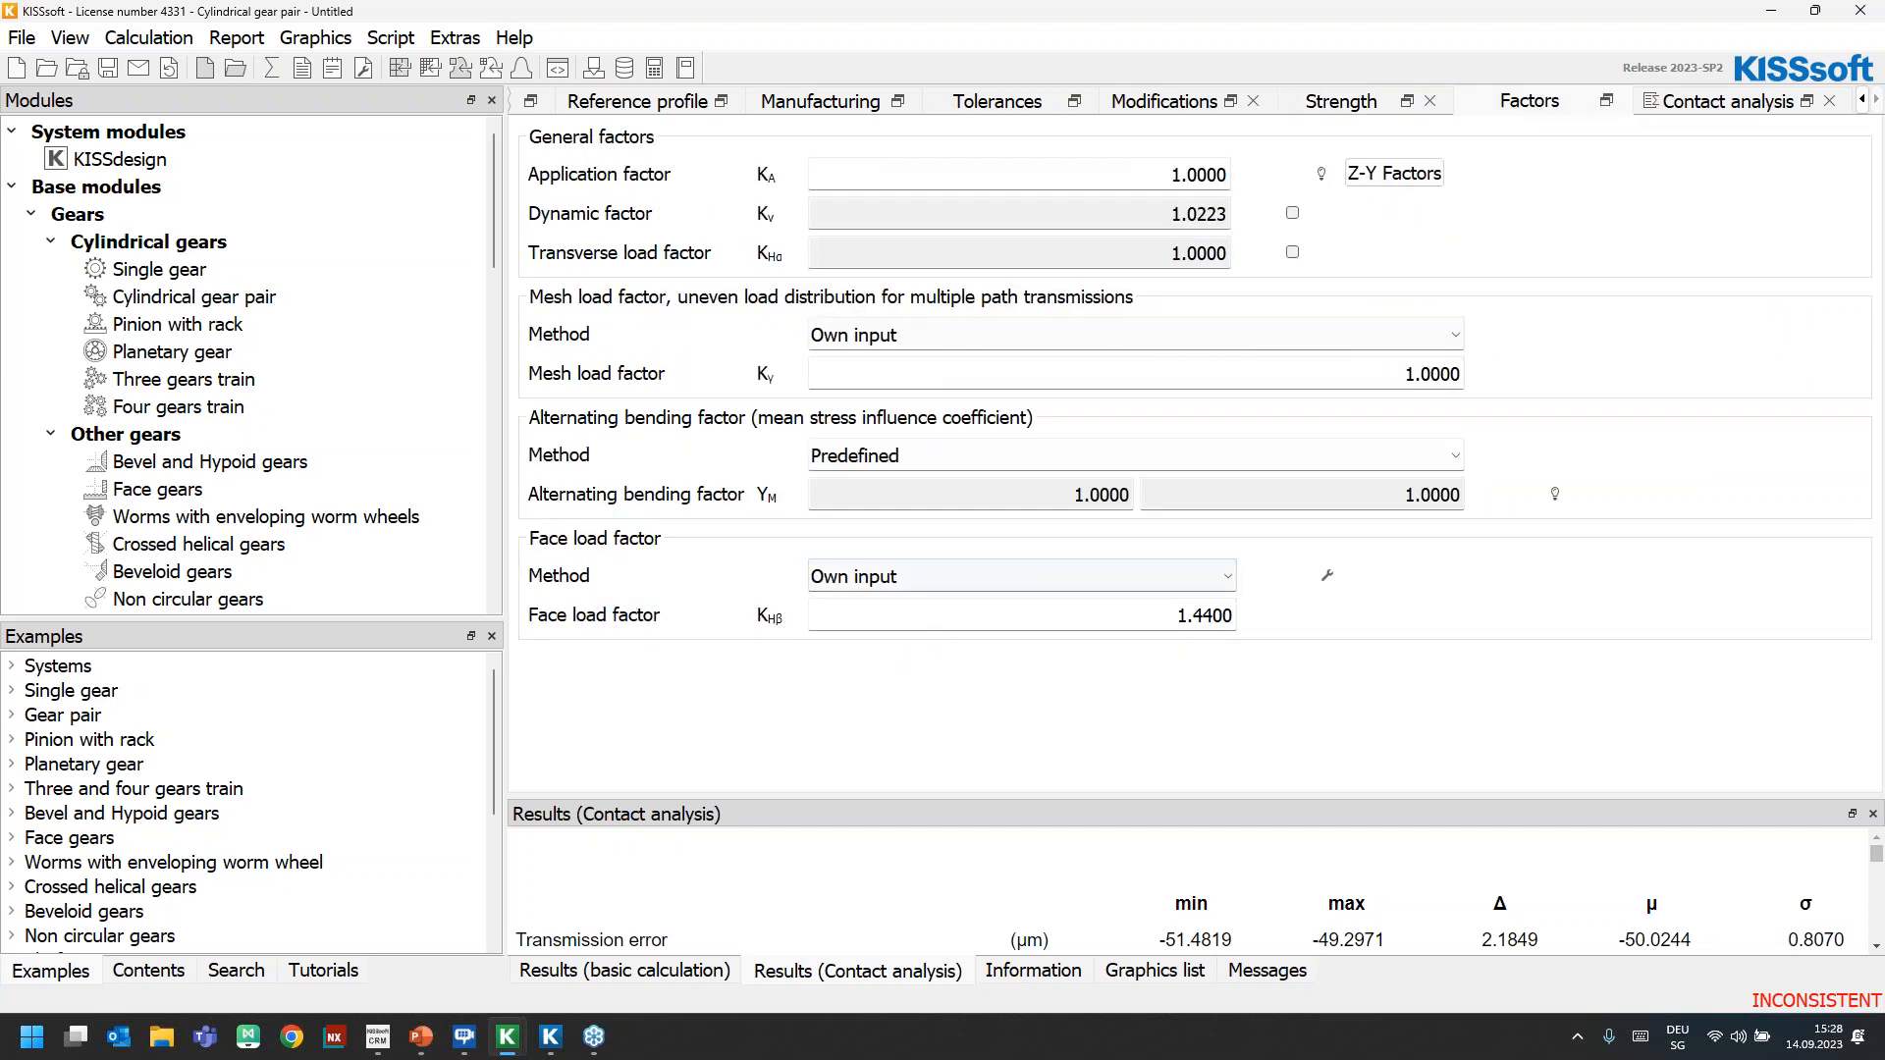
double_click(1148, 619)
type("1.02")
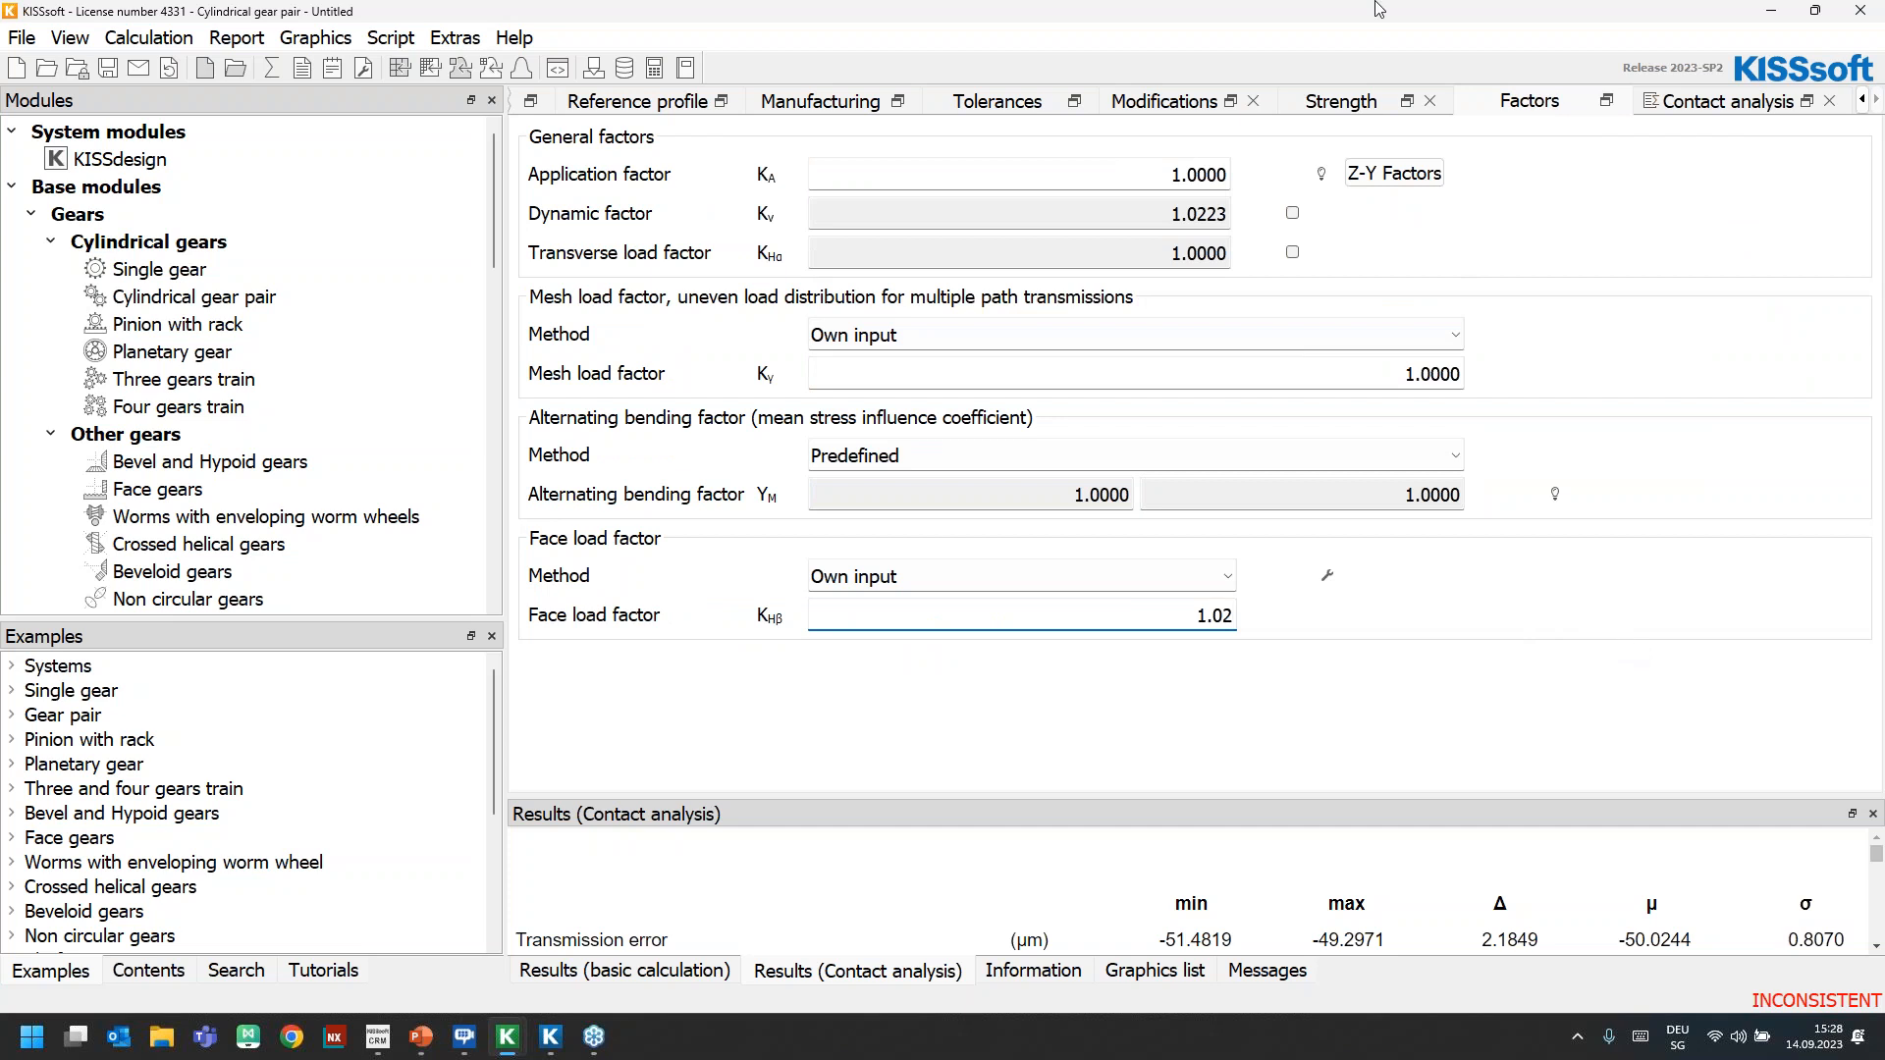
key("Return")
Size the nominal torque of Gear 1 again using the KHβ of 1.02, and highlight the sized torque
left_click(1355, 103)
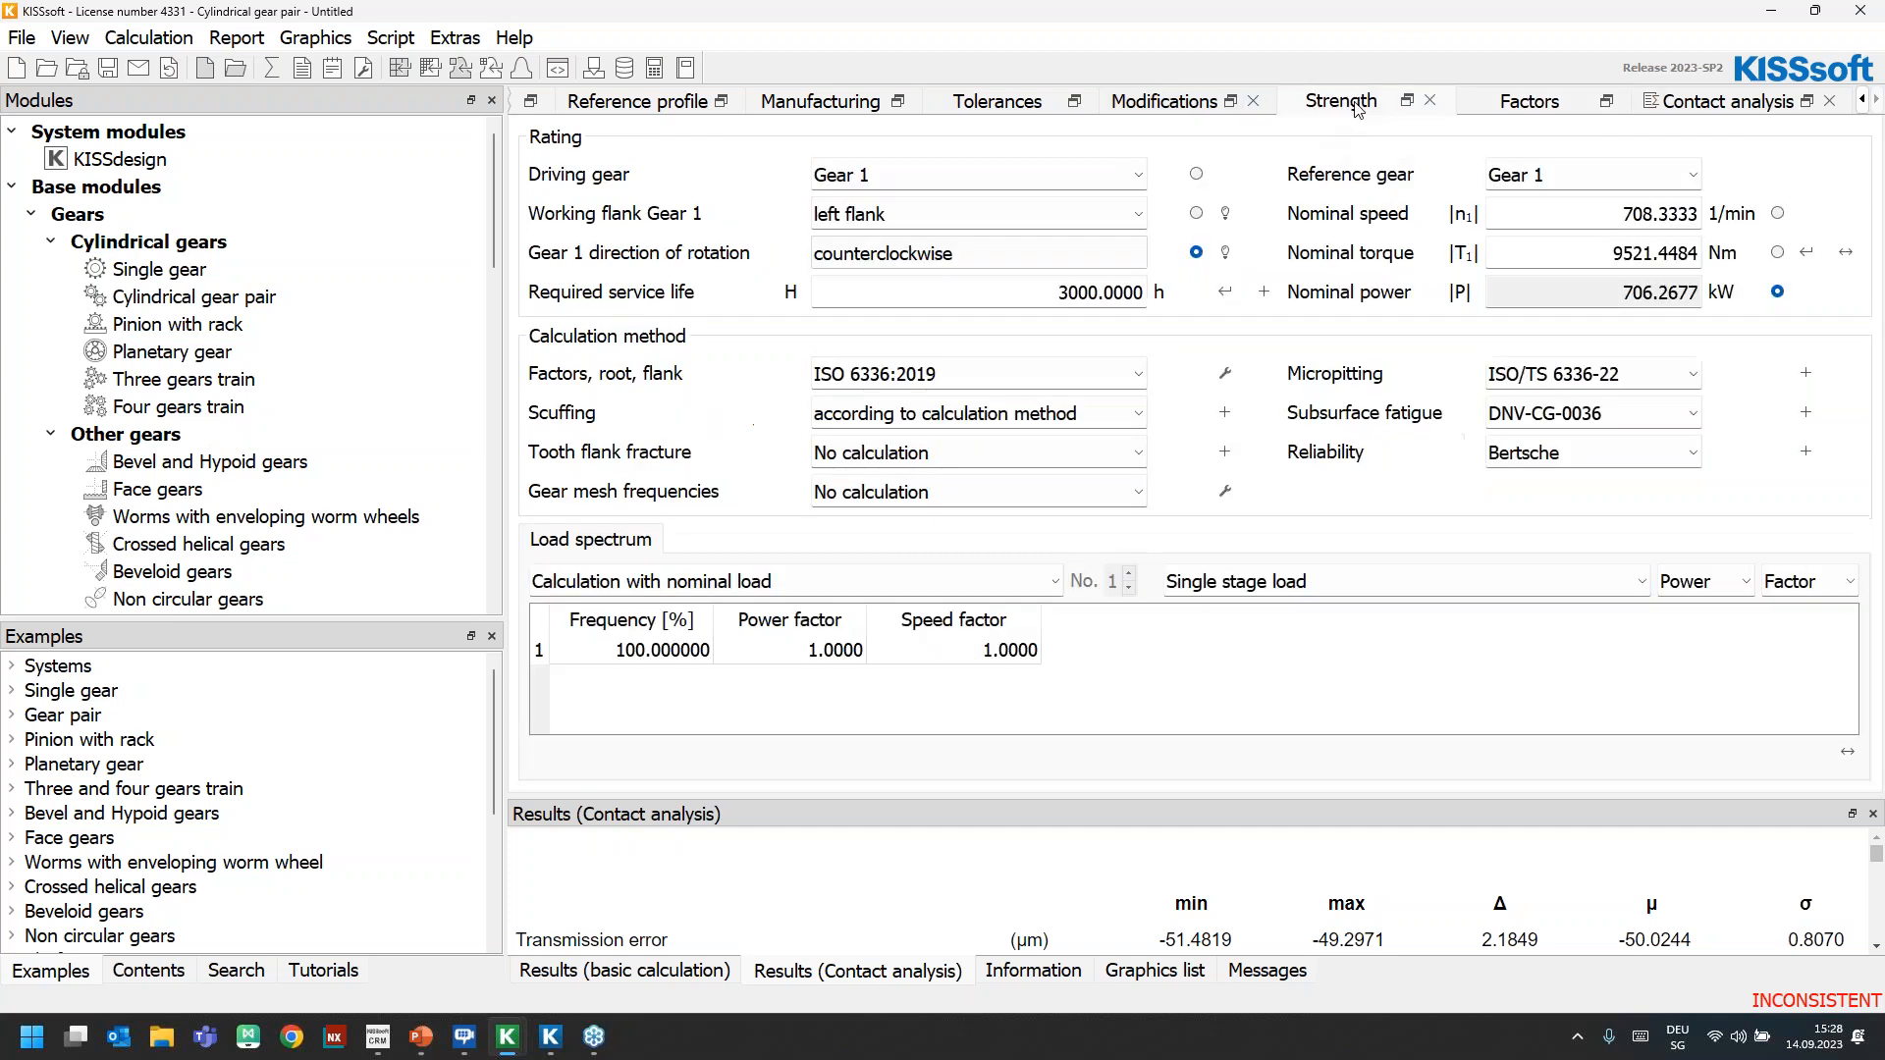
left_click(1814, 255)
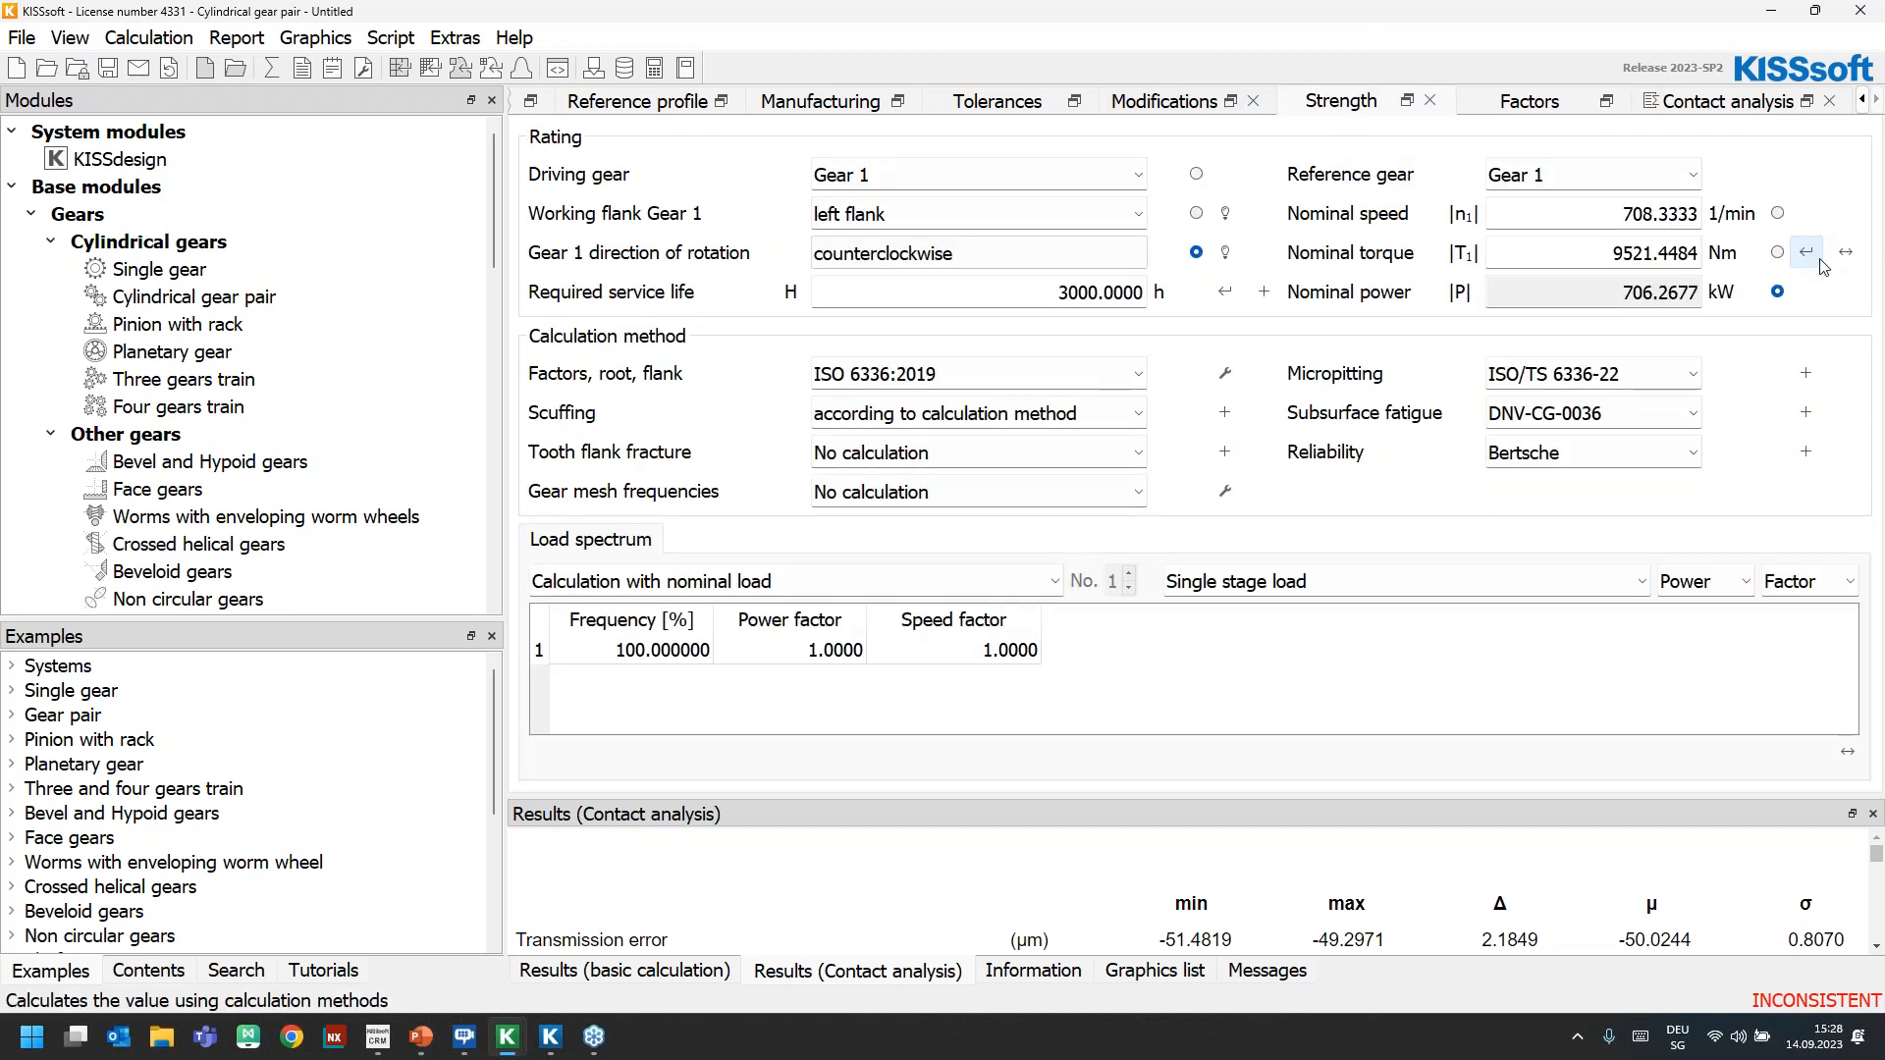
double_click(1701, 252)
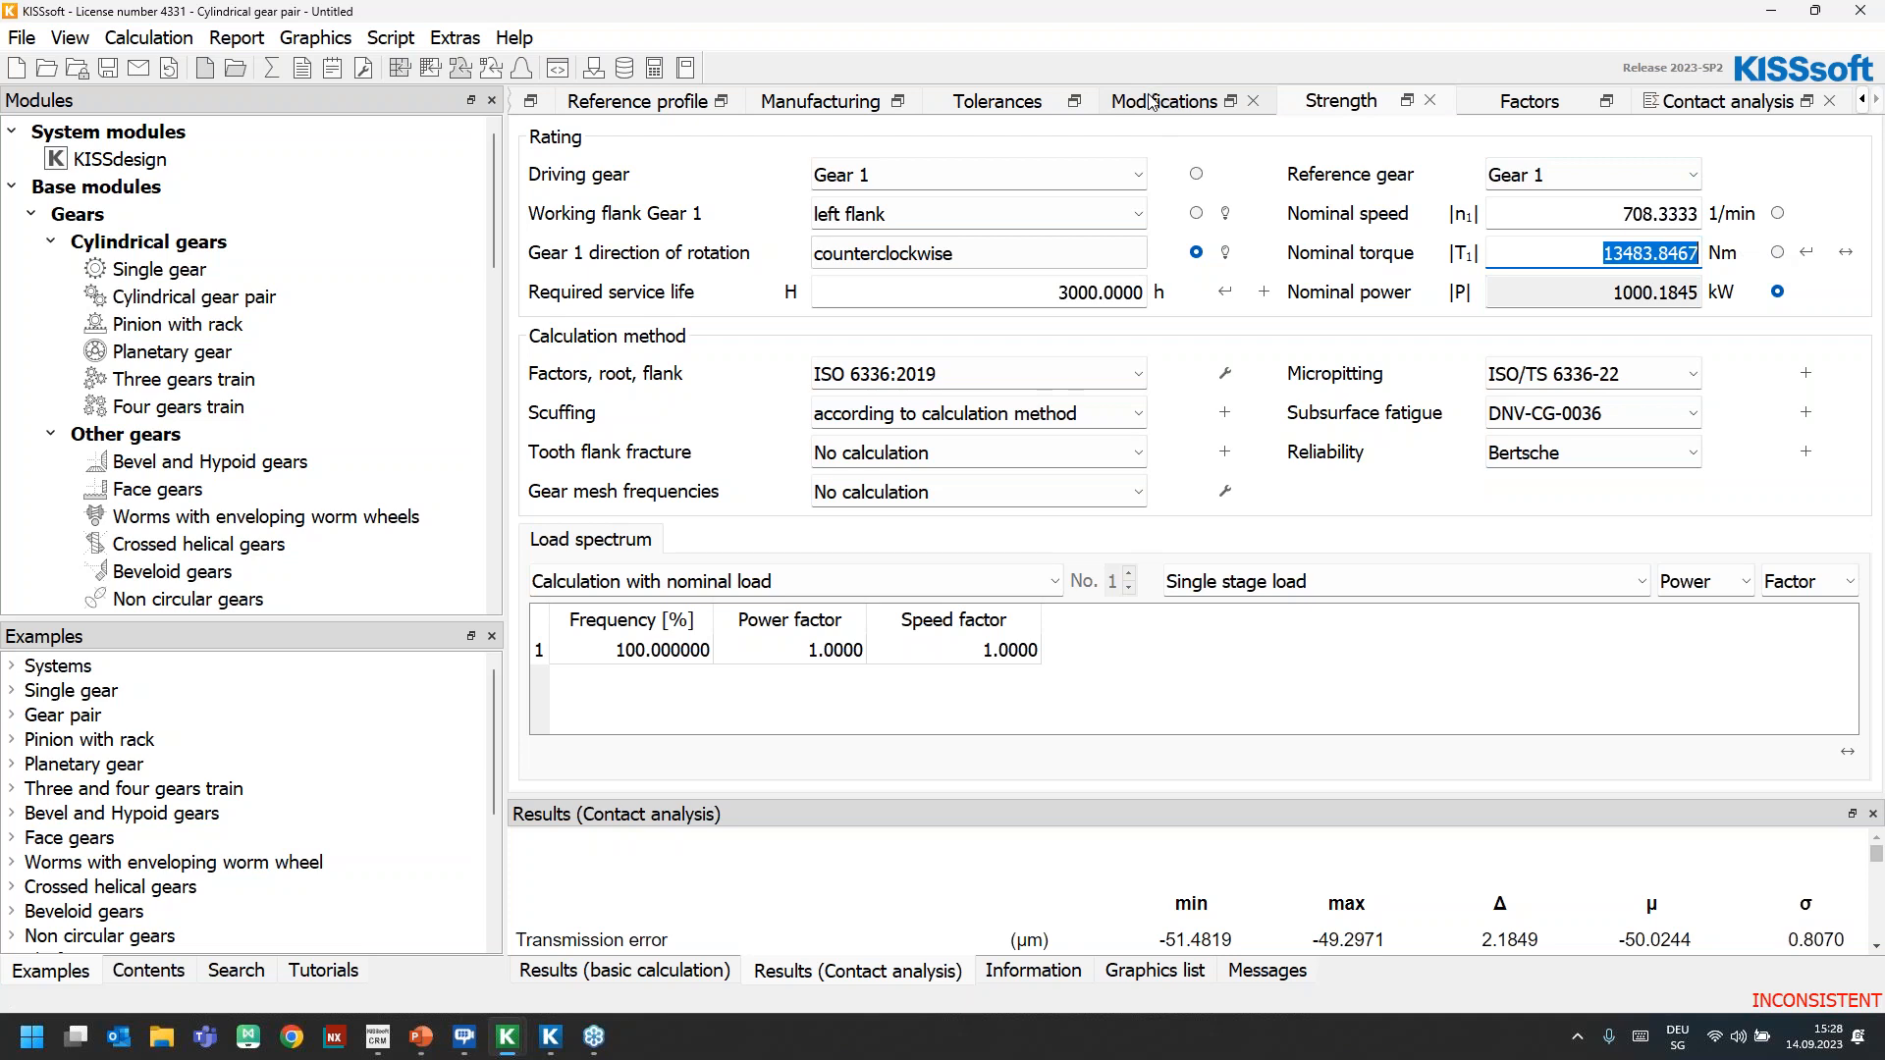
left_click(1657, 254)
left_click(1808, 254)
Close the cylindrical gear pair calculation and return to the 3D view of the gearbox system model
left_click(1861, 11)
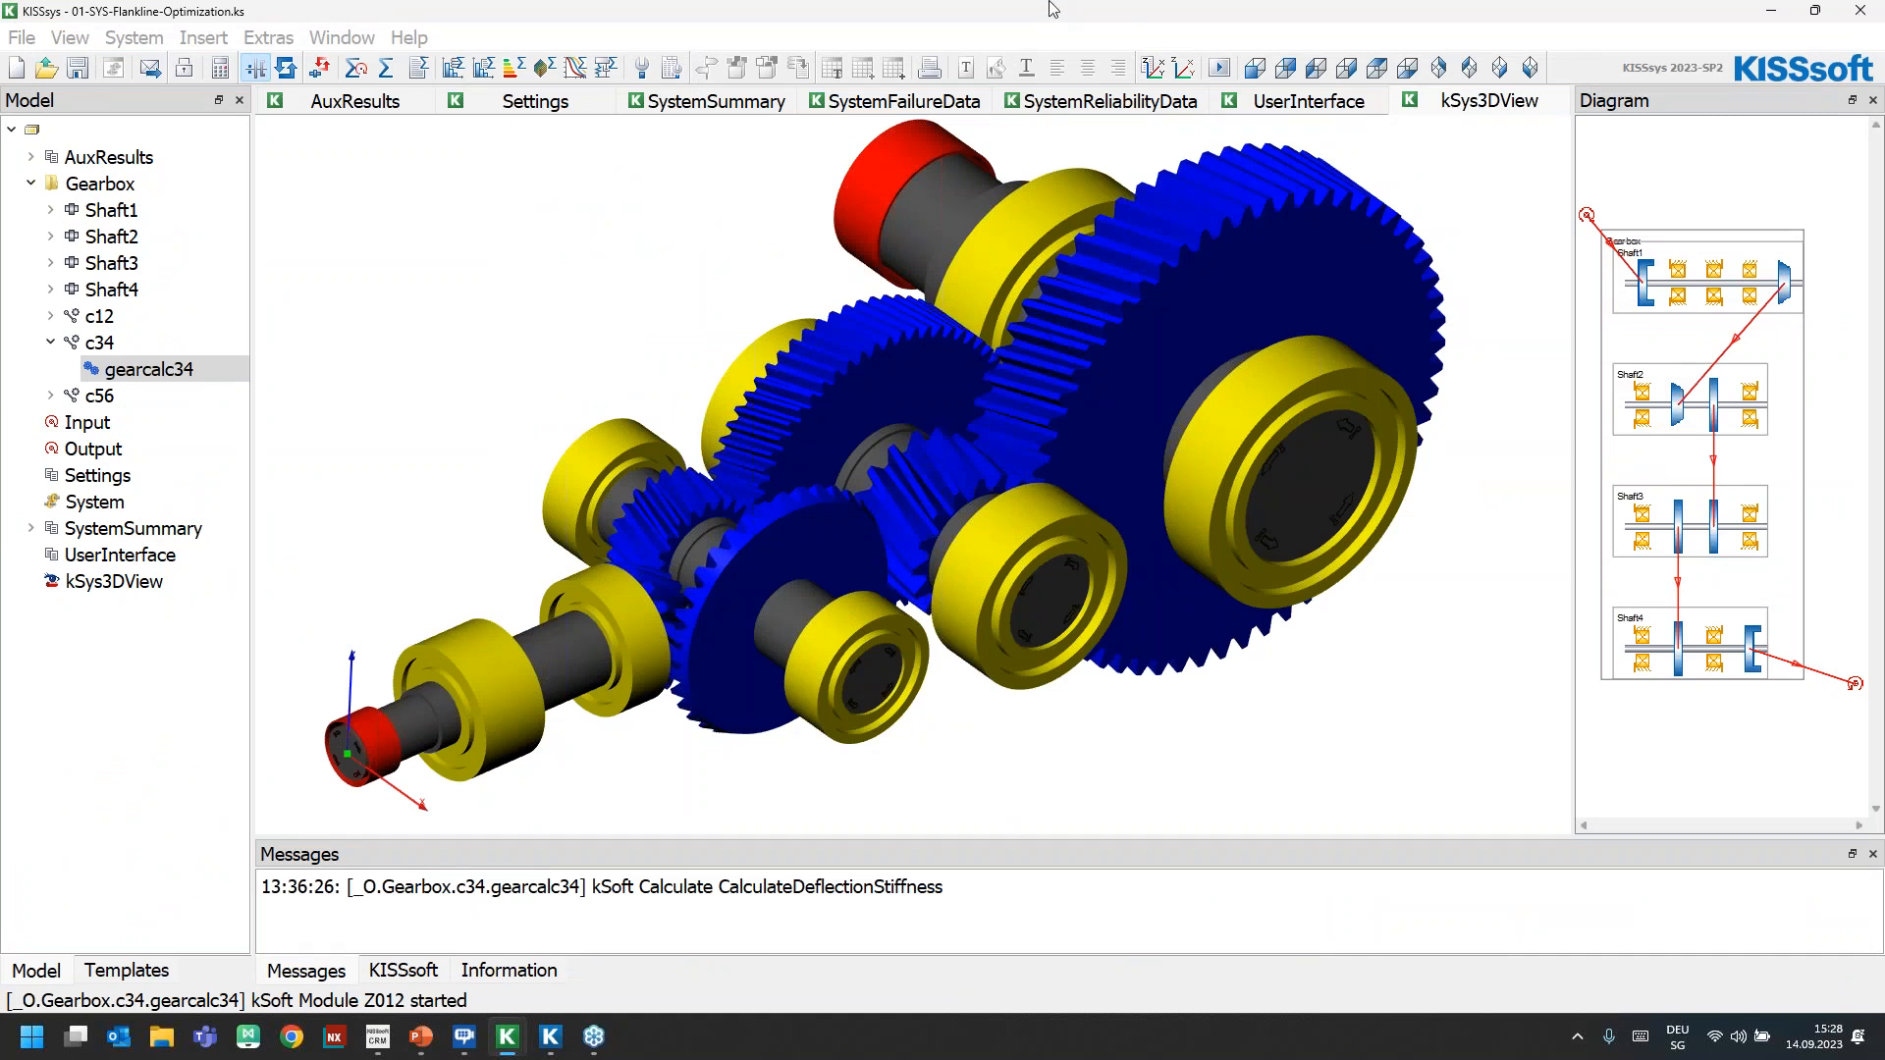
left_click(1861, 11)
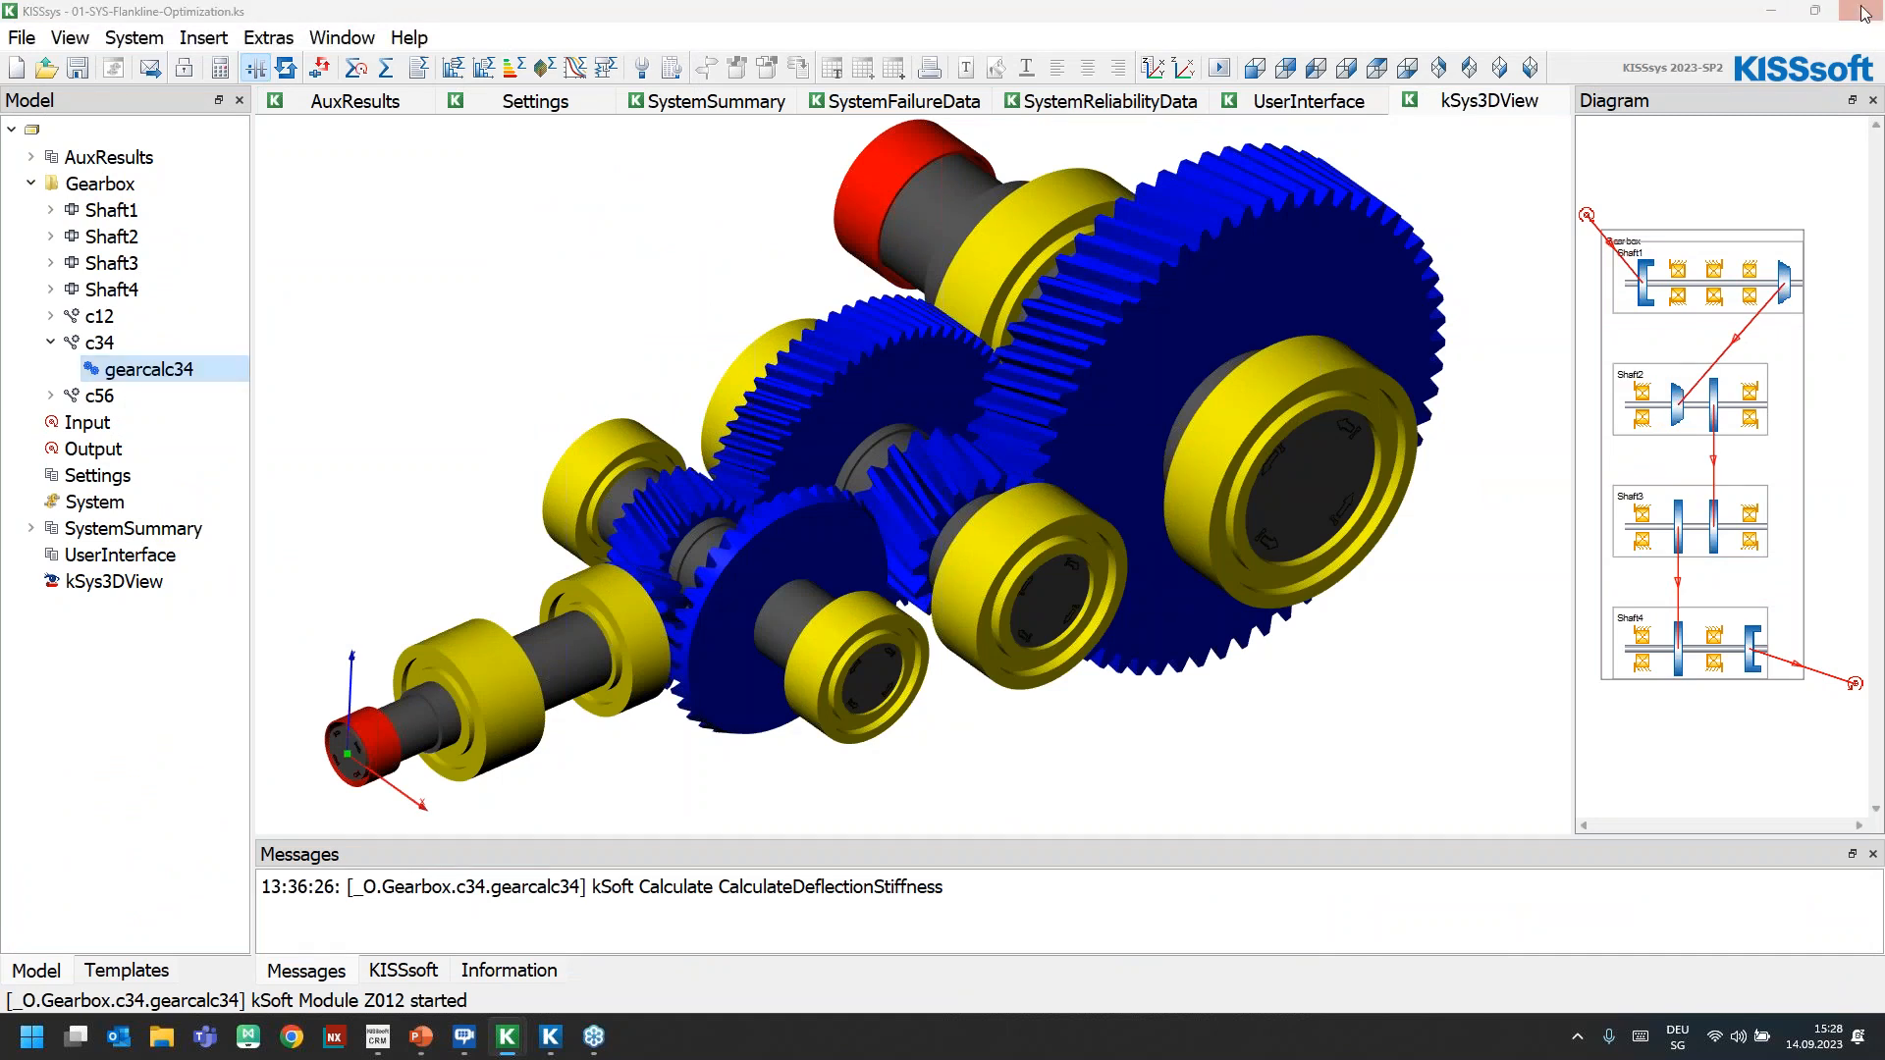
left_click(1060, 552)
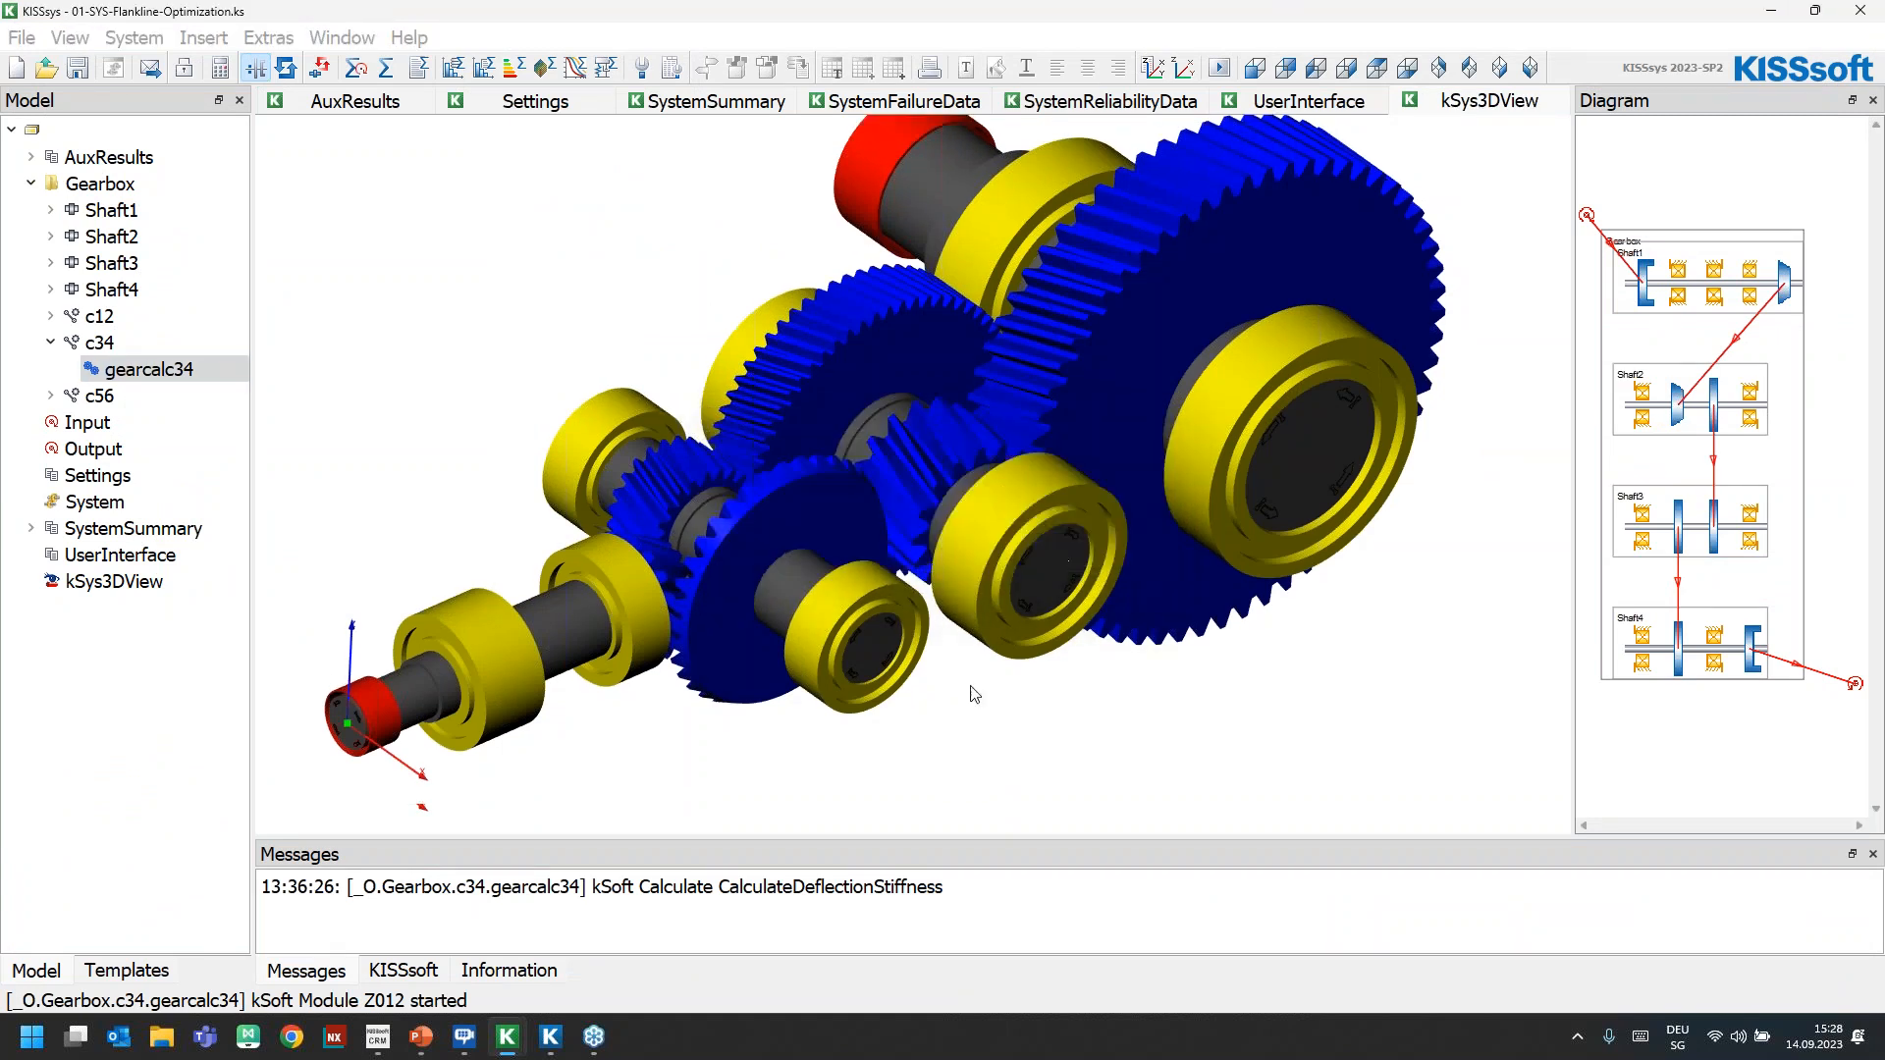
Switch to the running PowerPoint slide show and advance to the slide on evaluating profile modifications
mouse_move(421, 1037)
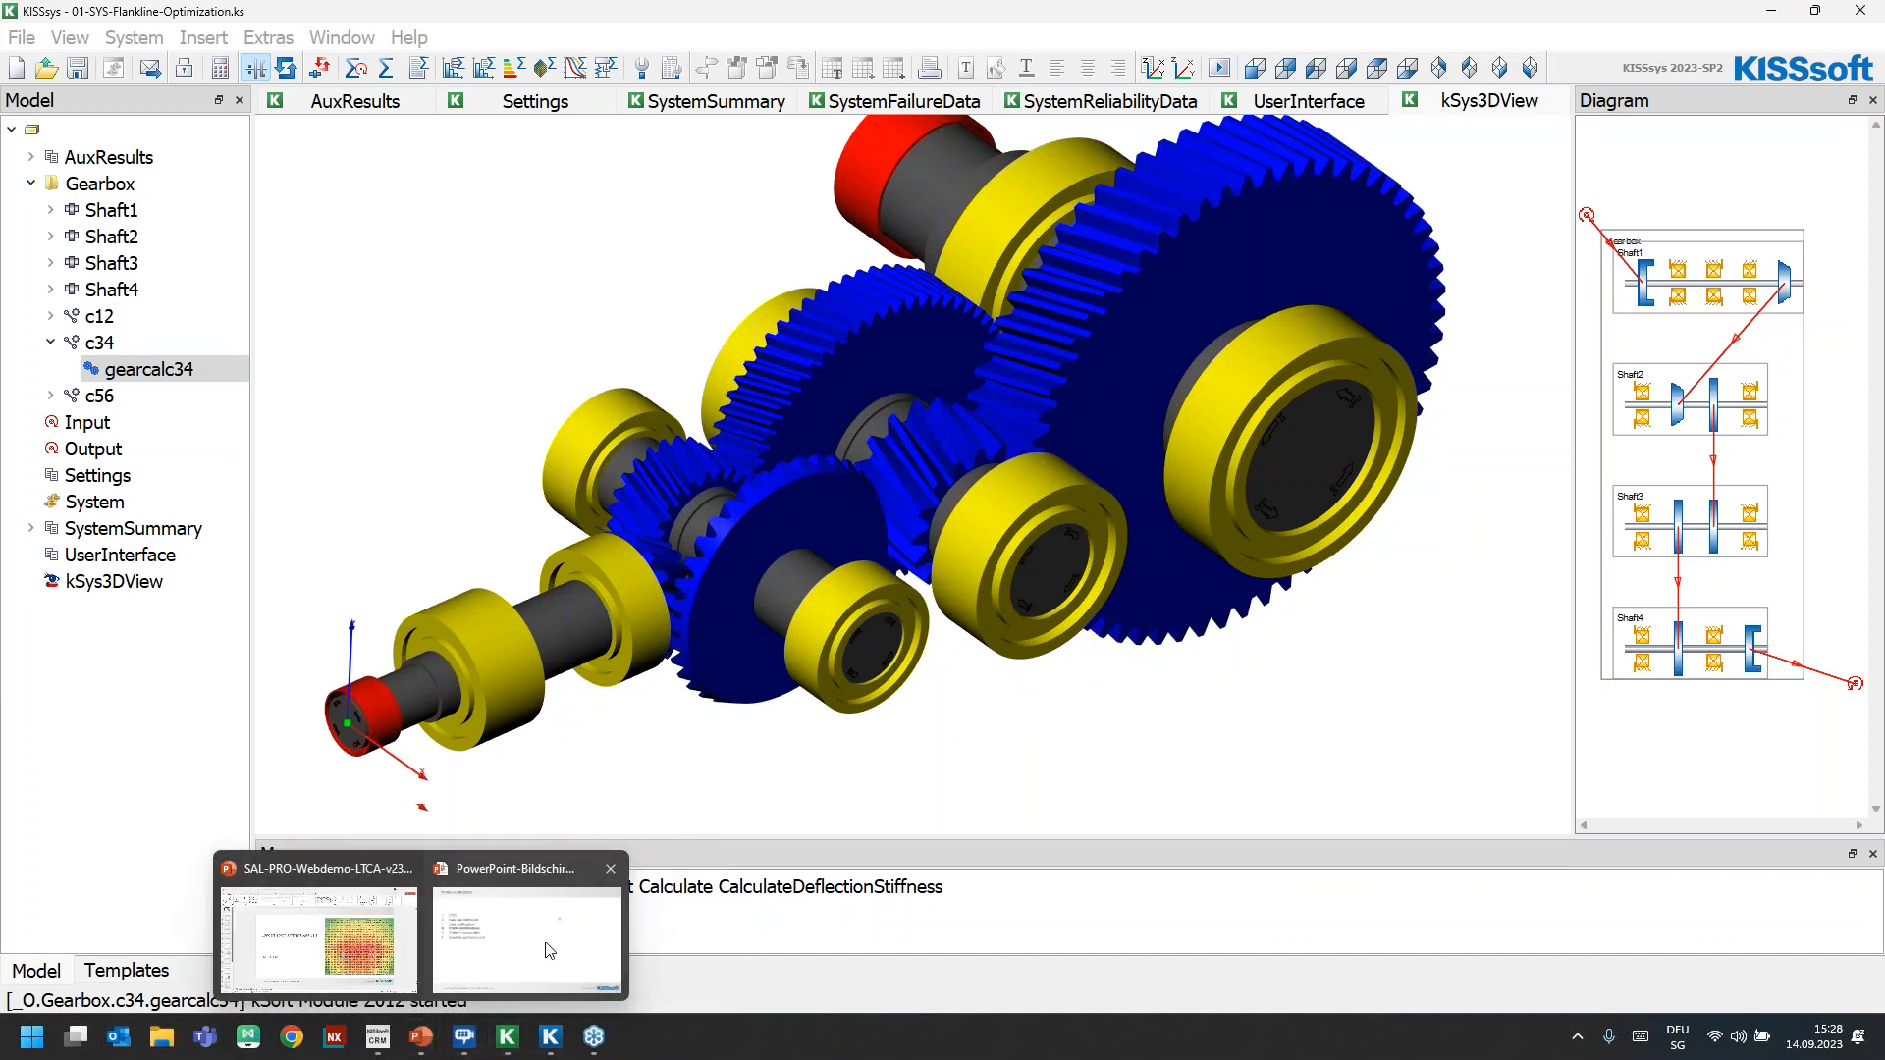
left_click(524, 864)
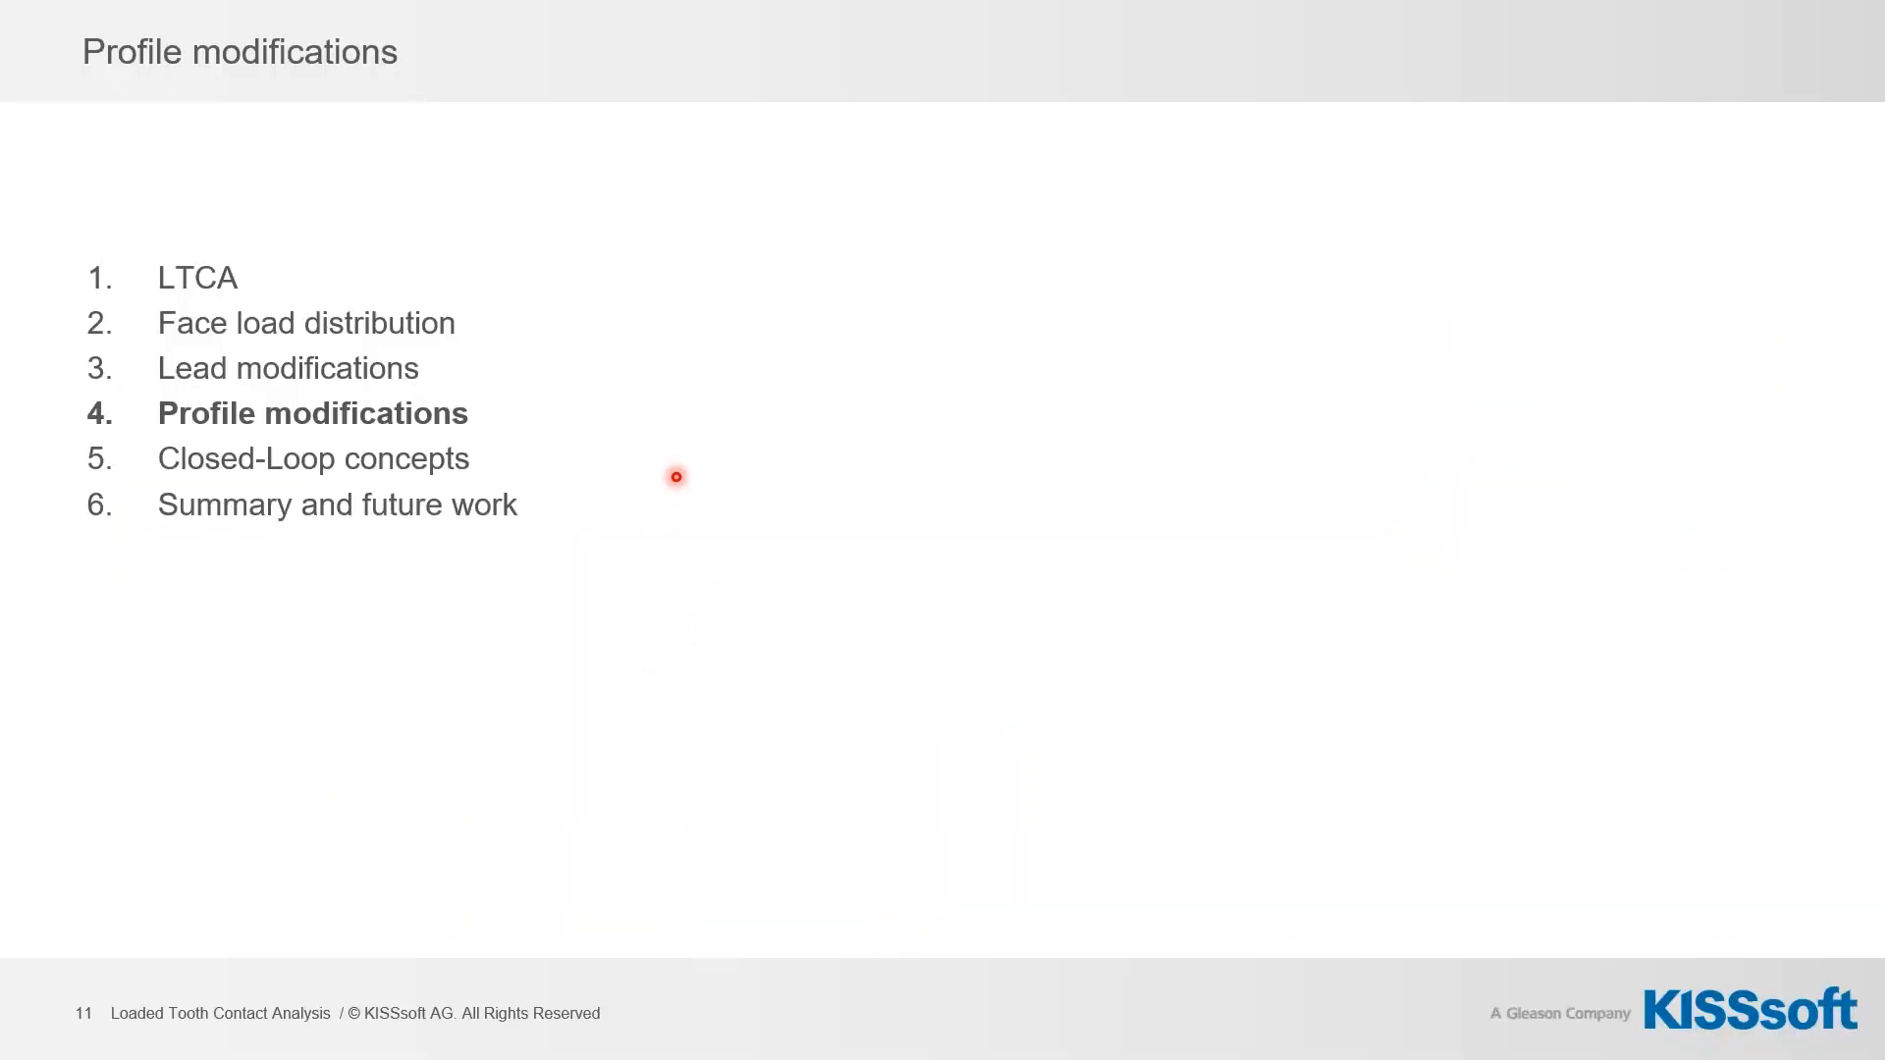
key("Right")
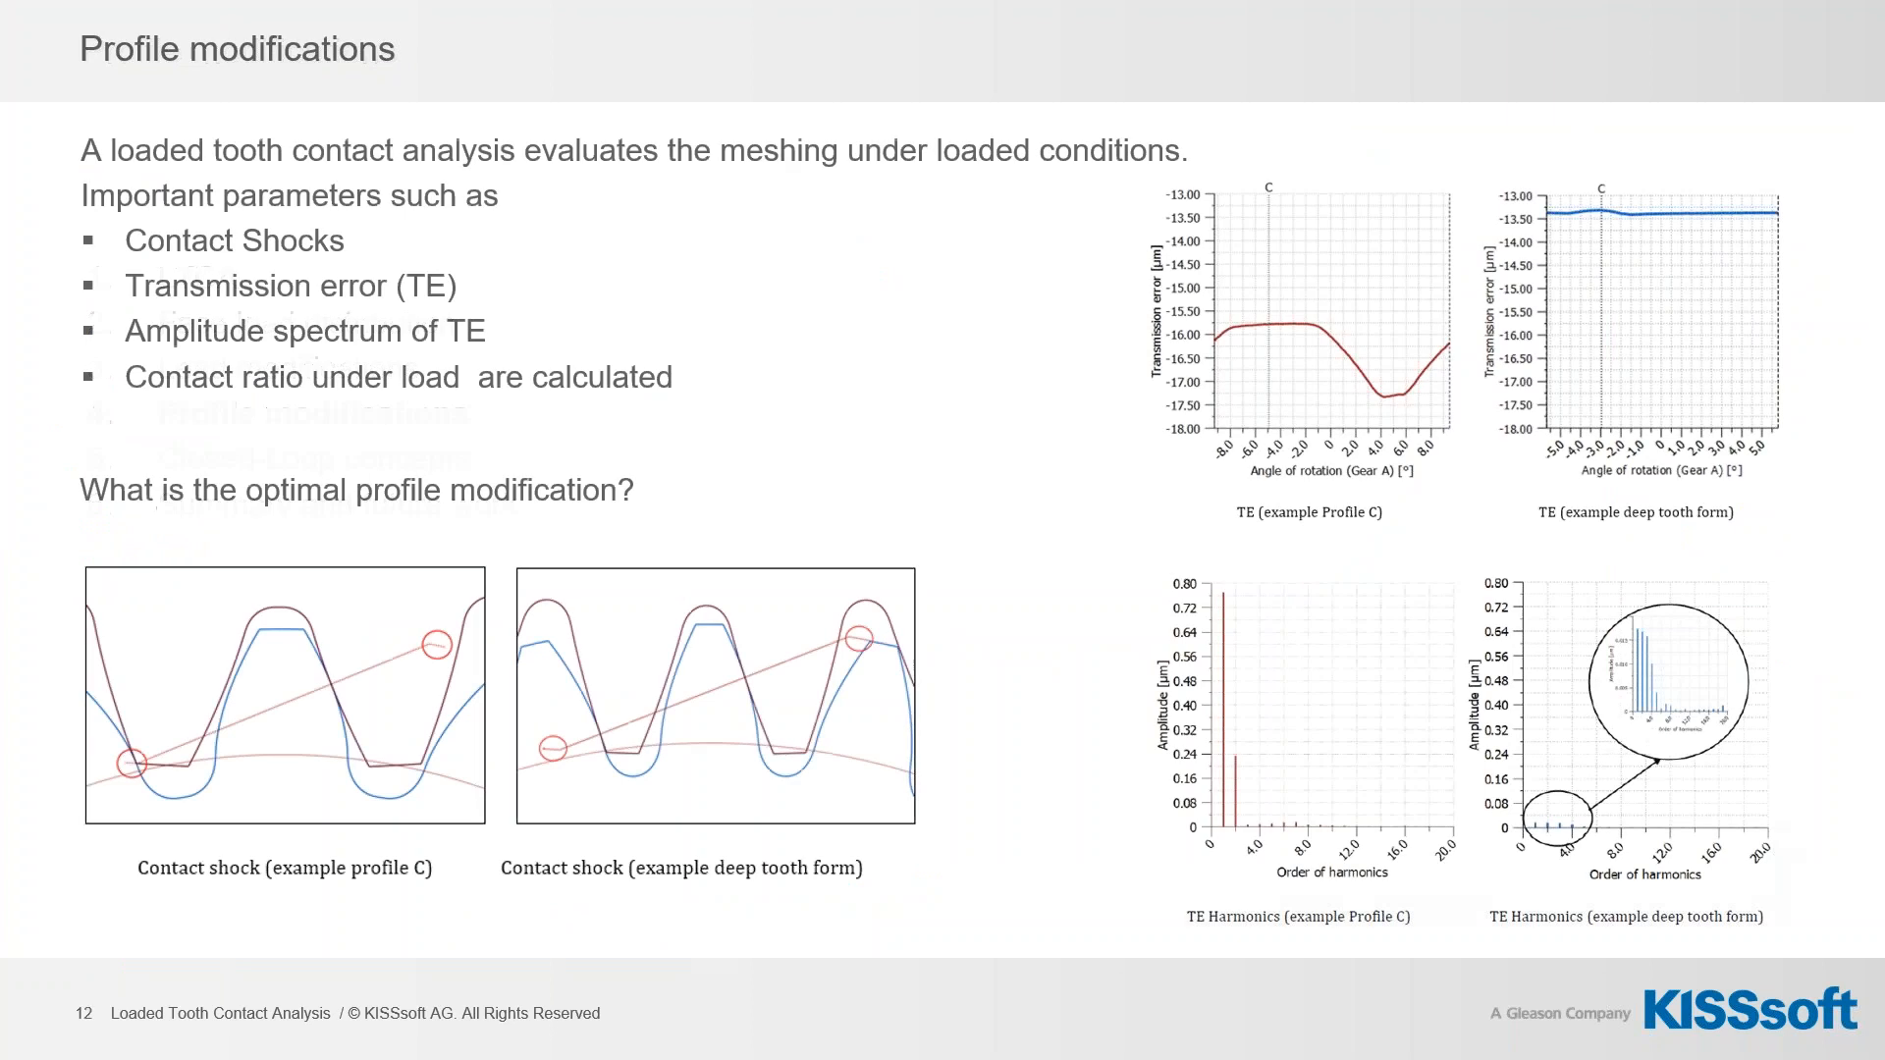
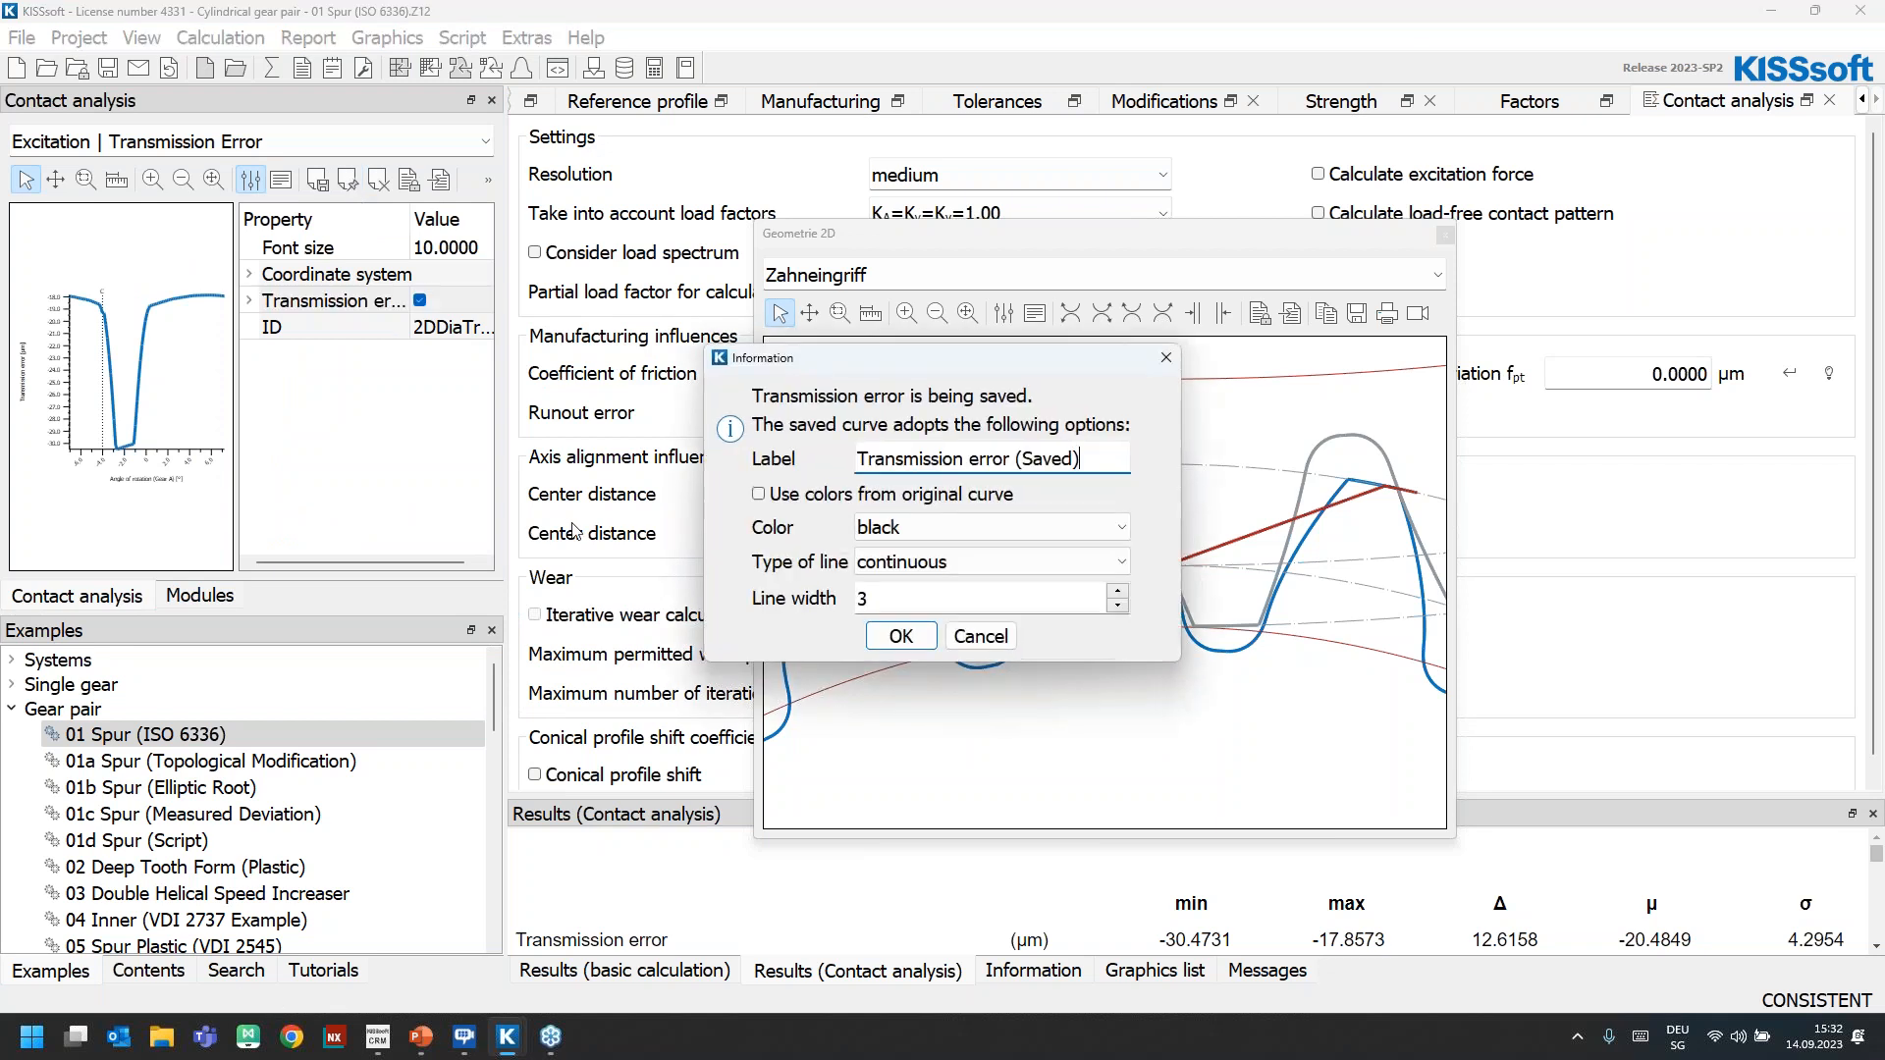
Save the transmission error curve as "Transmission error (Saved)" in black, continuous, line width 3, and hide the graphic's properties
left_click(901, 636)
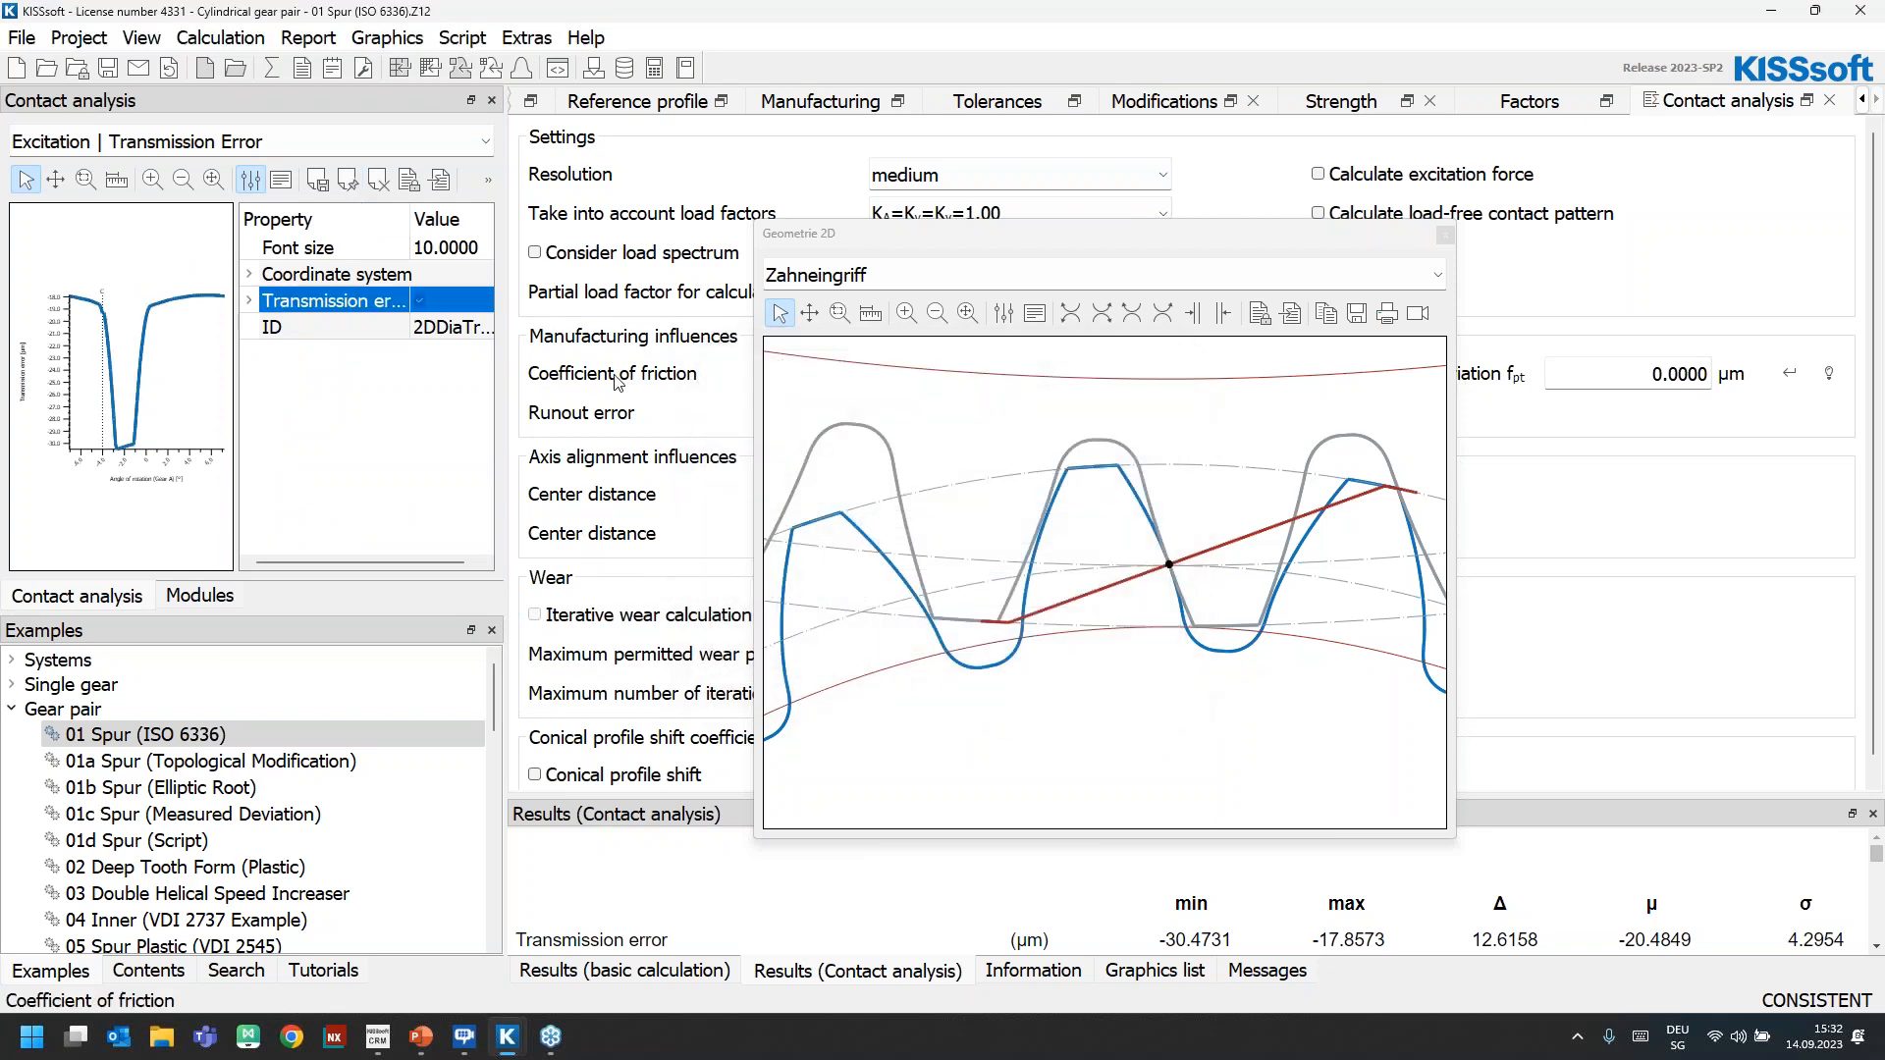
left_click(251, 179)
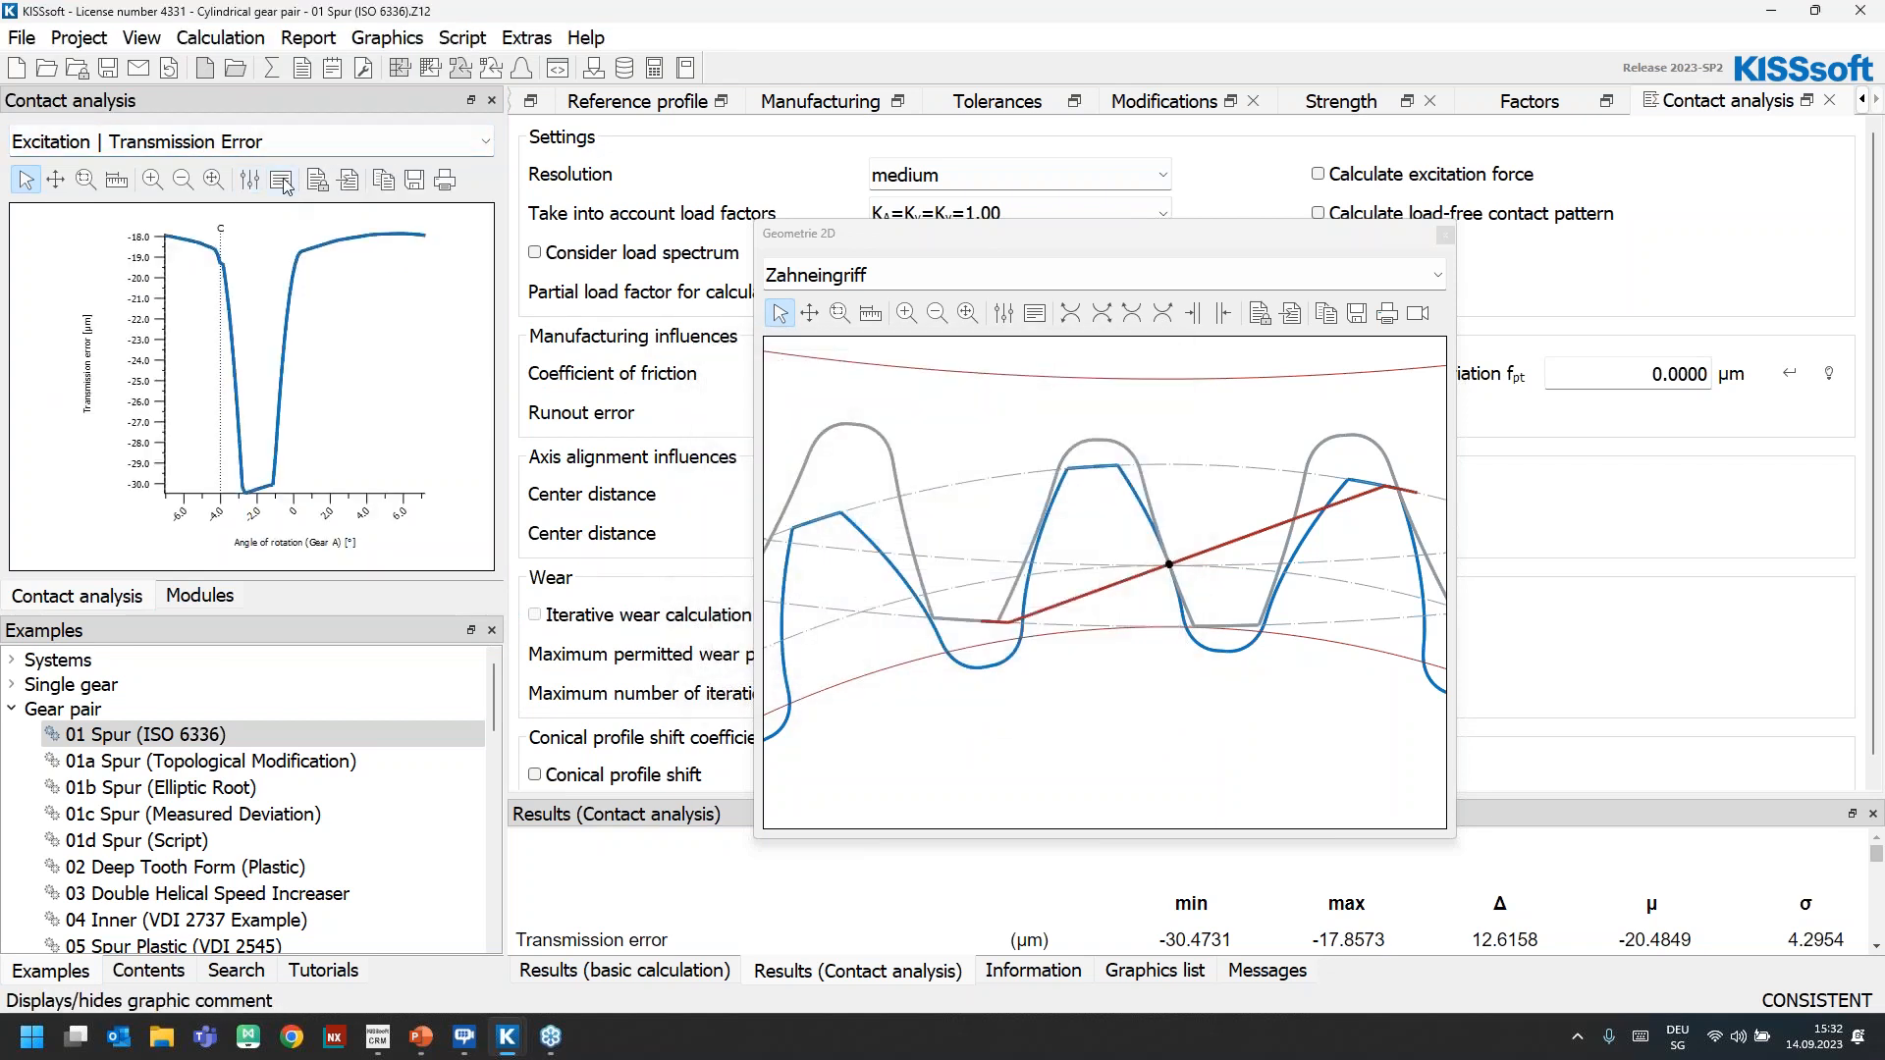
Open the 2D contact temperature graphic of the contact analysis and enlarge its window
left_click(388, 40)
mouse_move(461, 147)
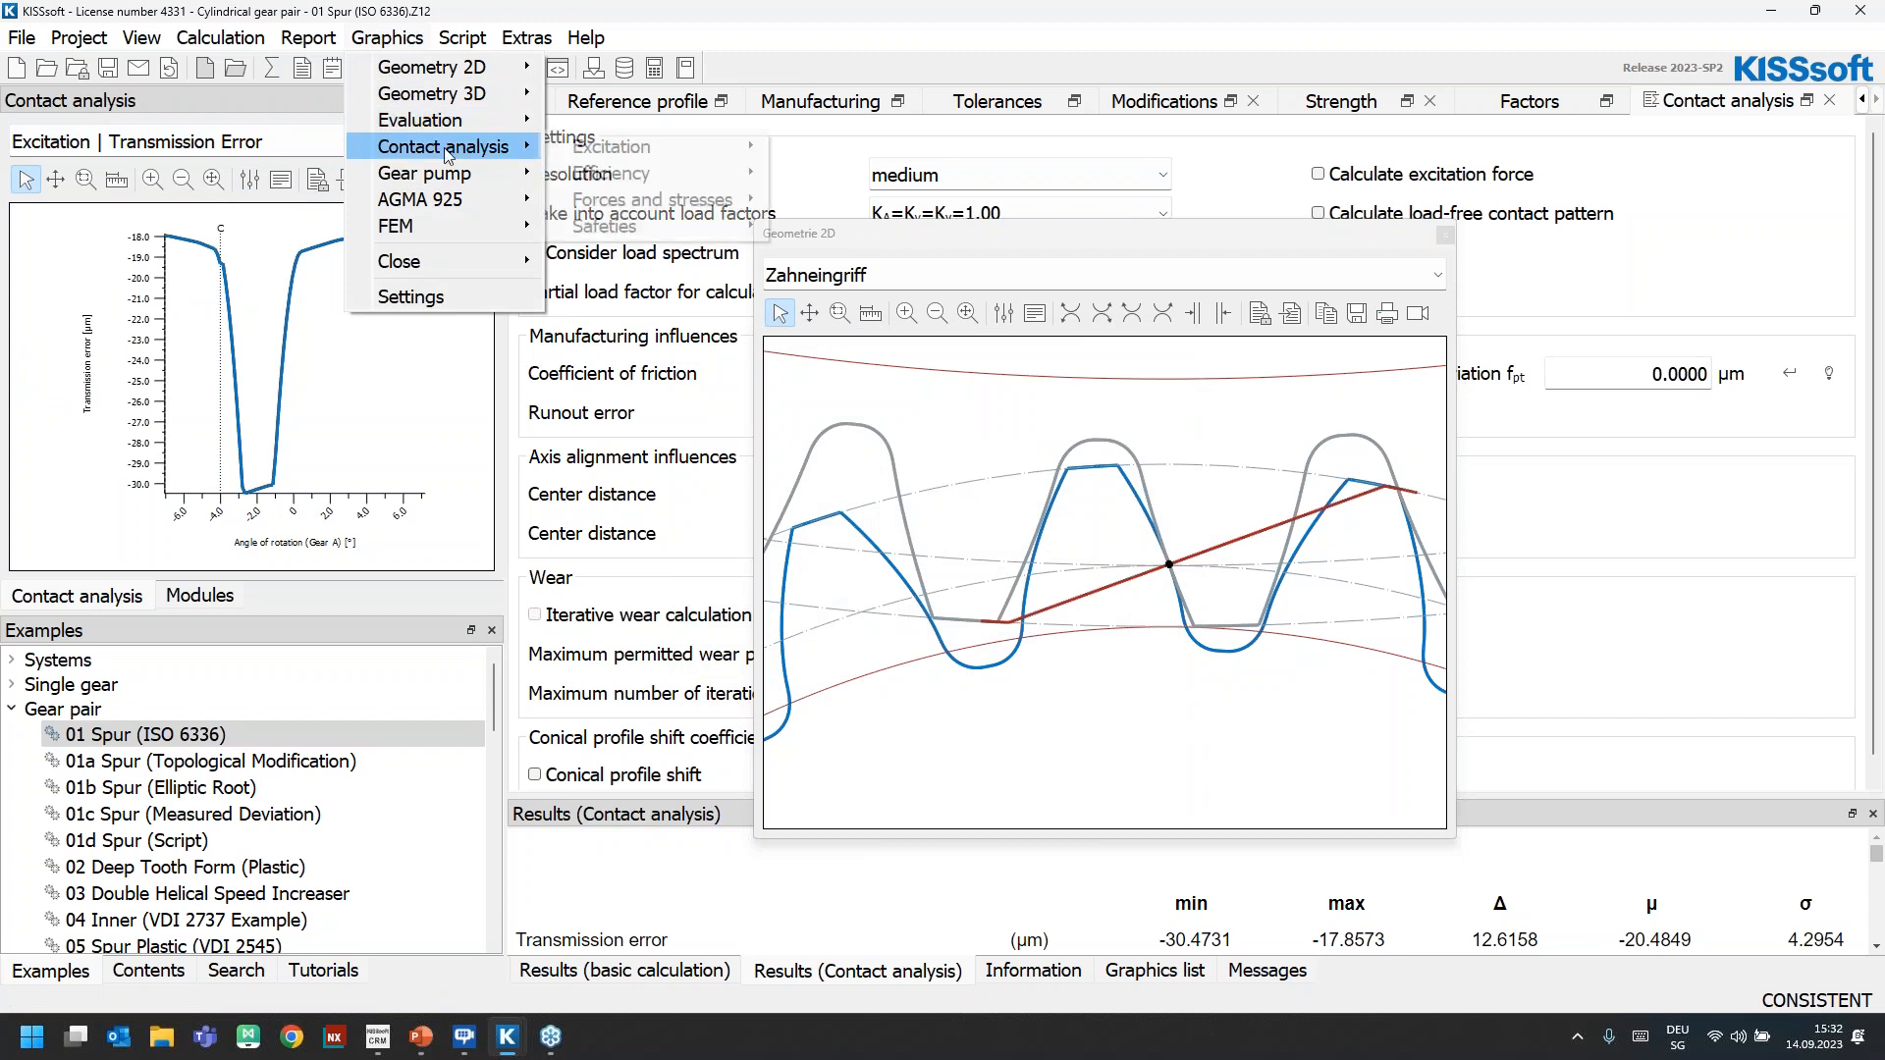
mouse_move(686, 179)
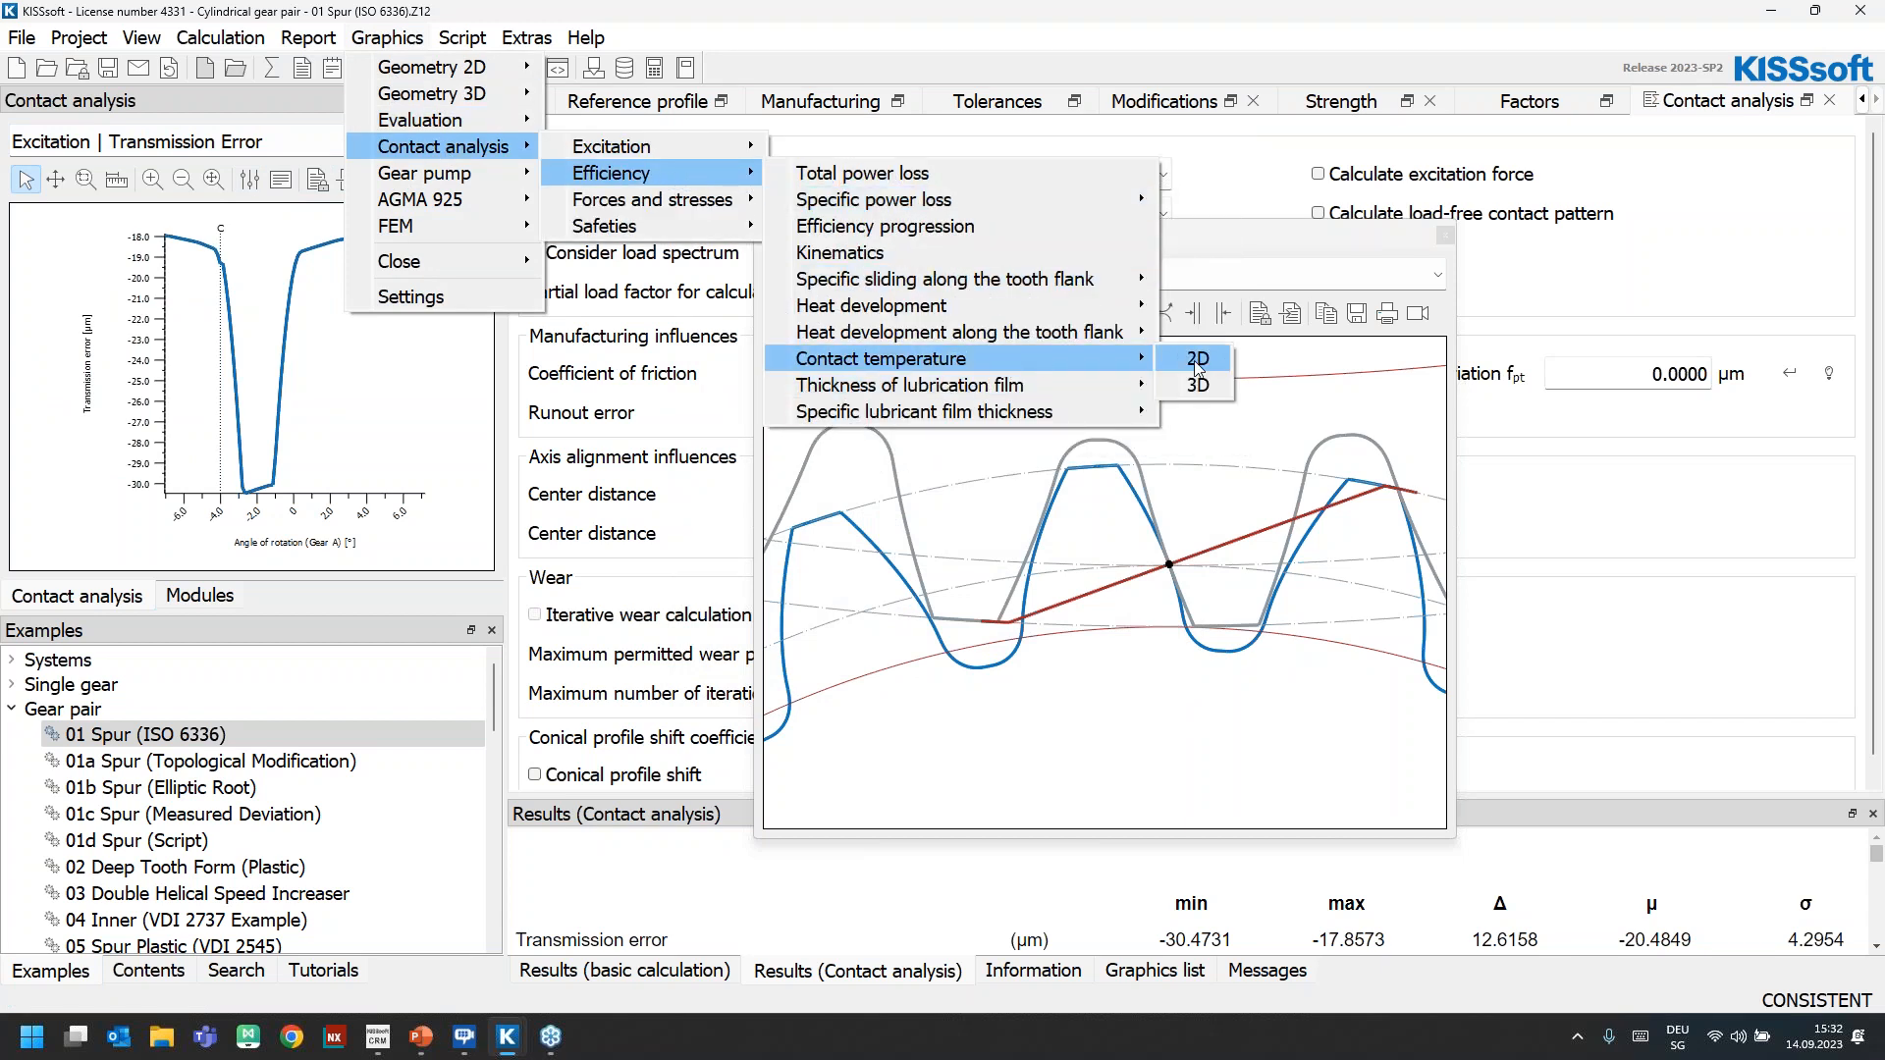
left_click(1190, 360)
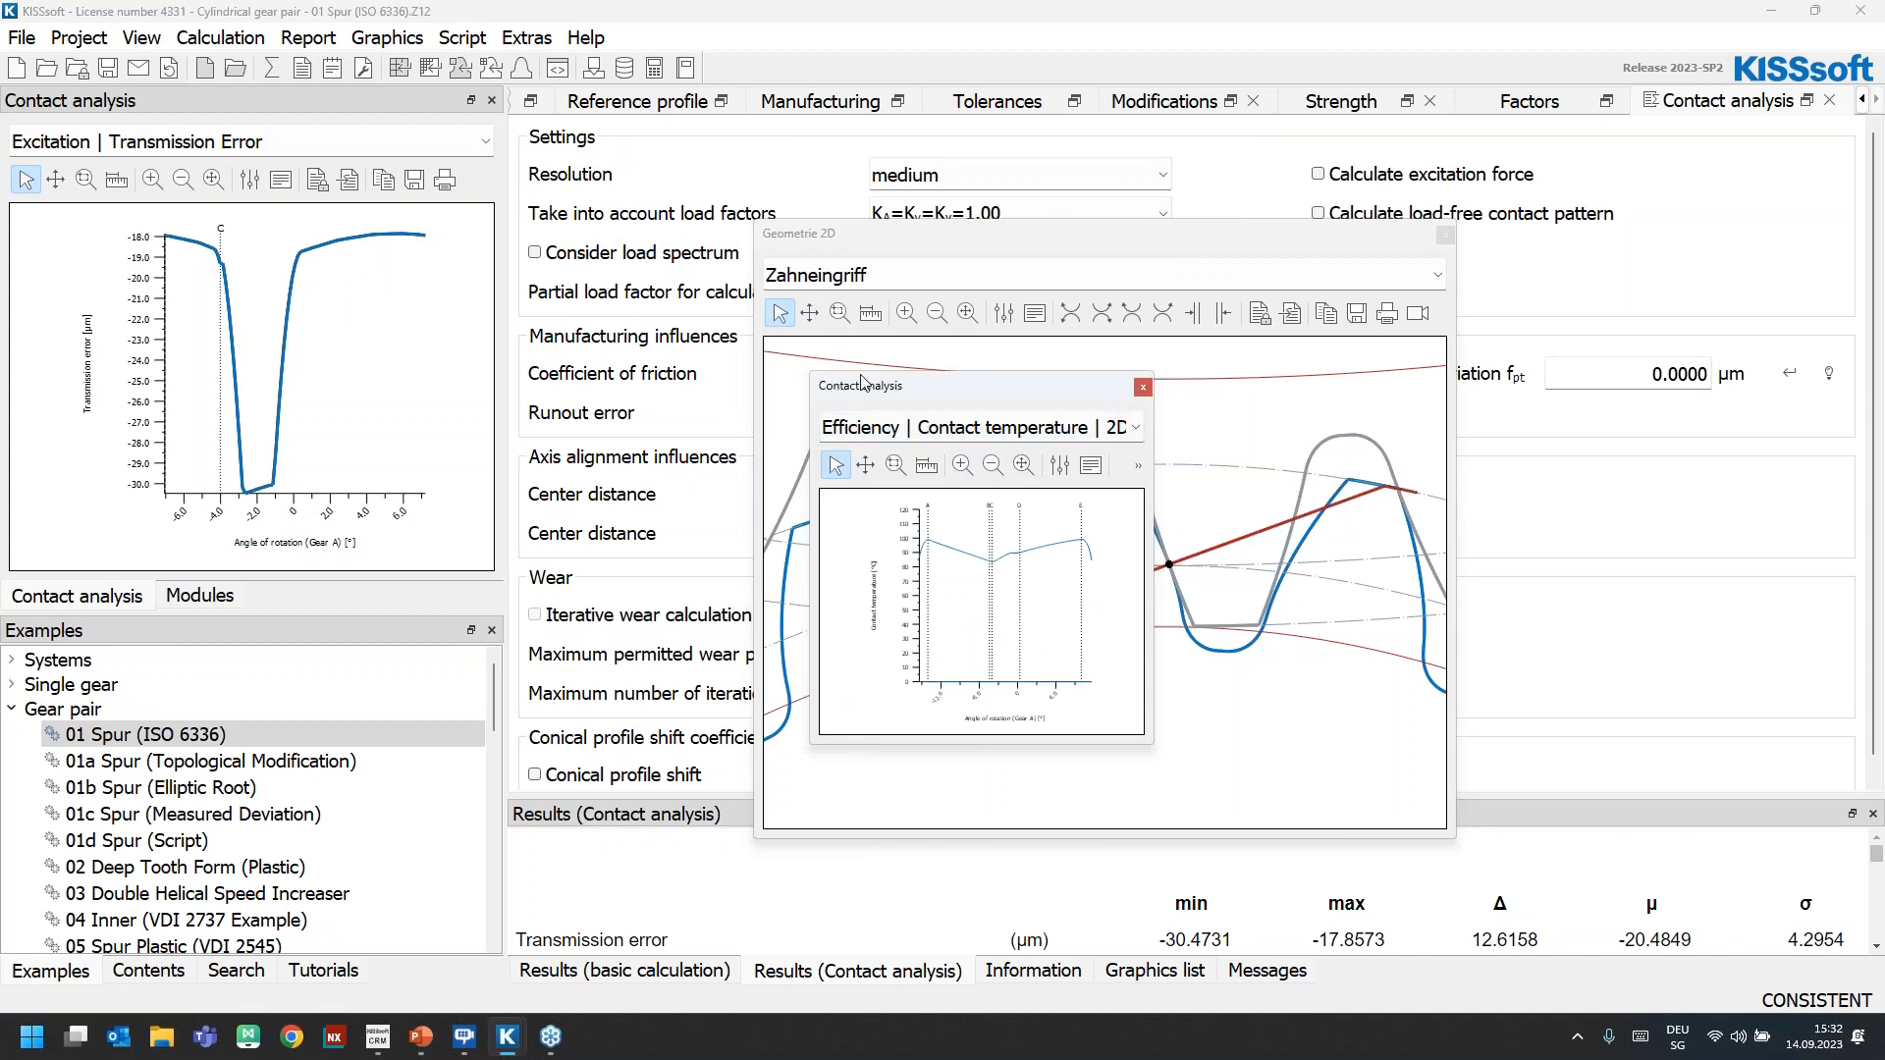
left_click_drag(862, 385, 581, 173)
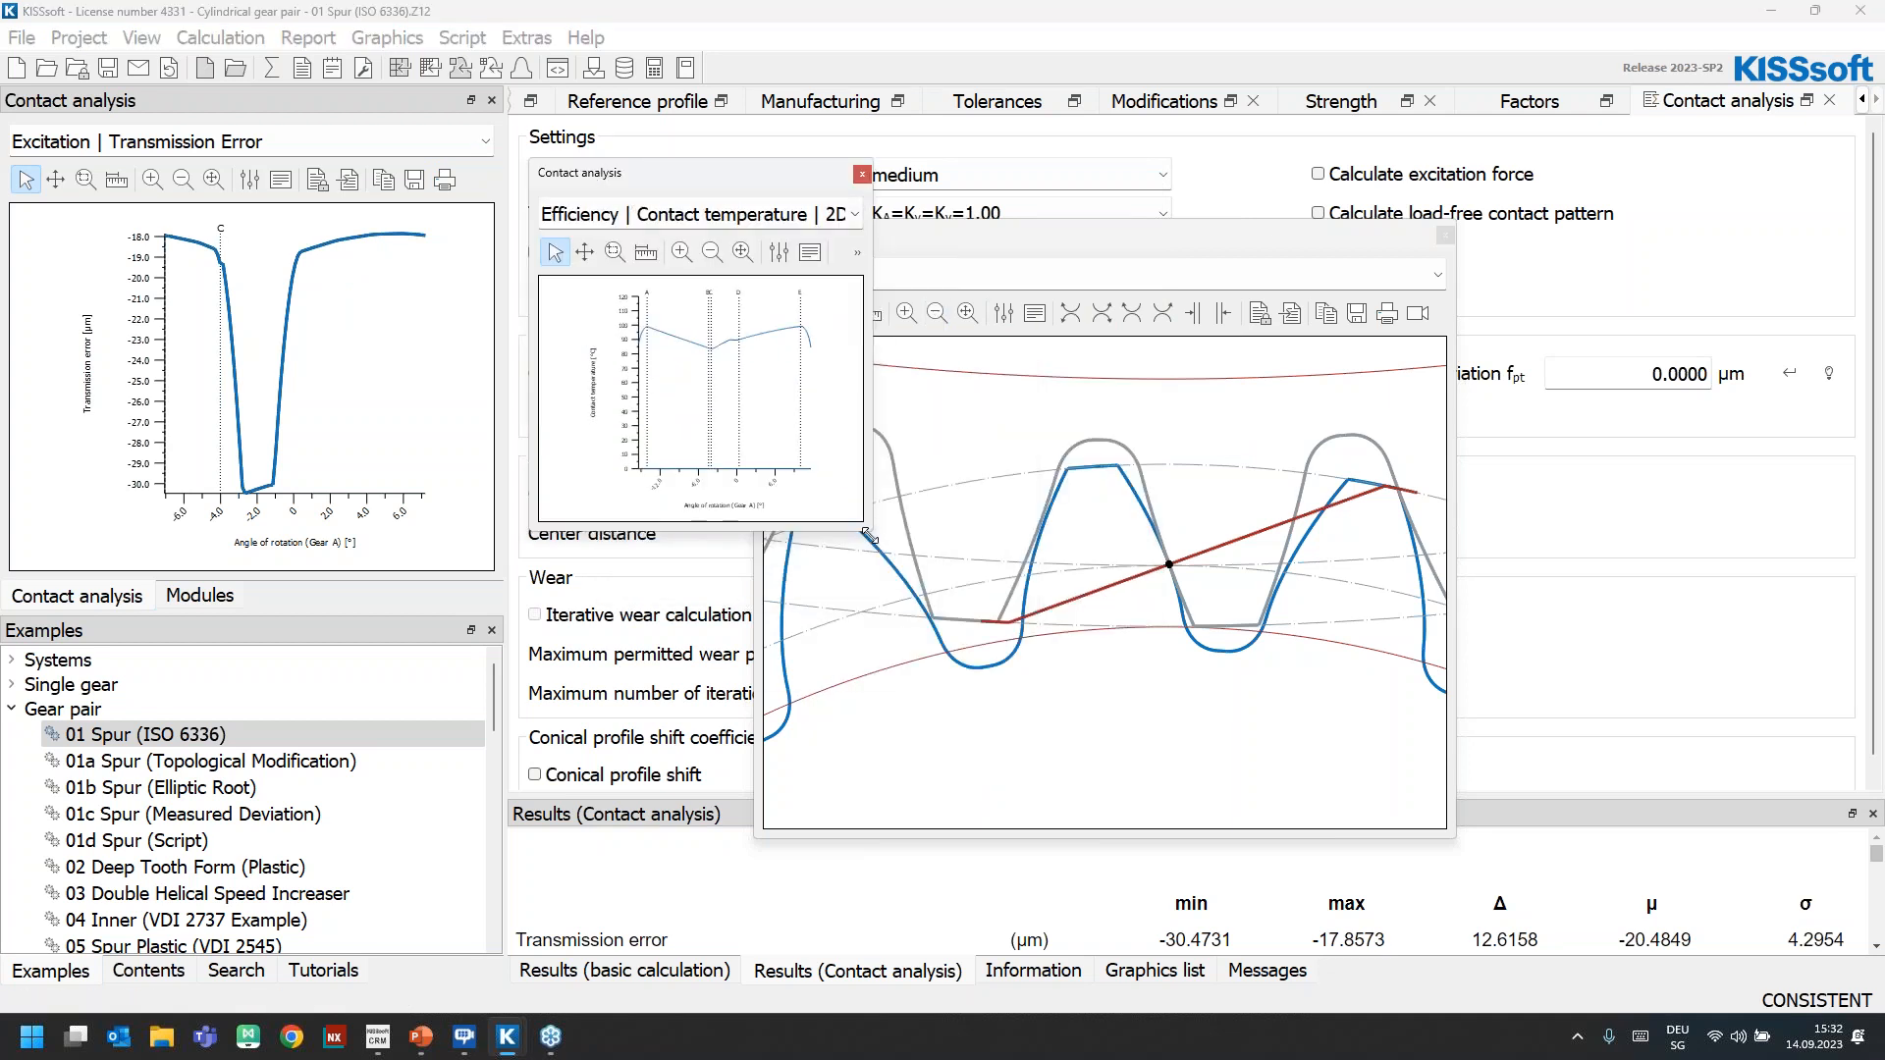
left_click_drag(1247, 796, 1296, 821)
Set the line width of the contact temperature curve to 3
left_click(778, 252)
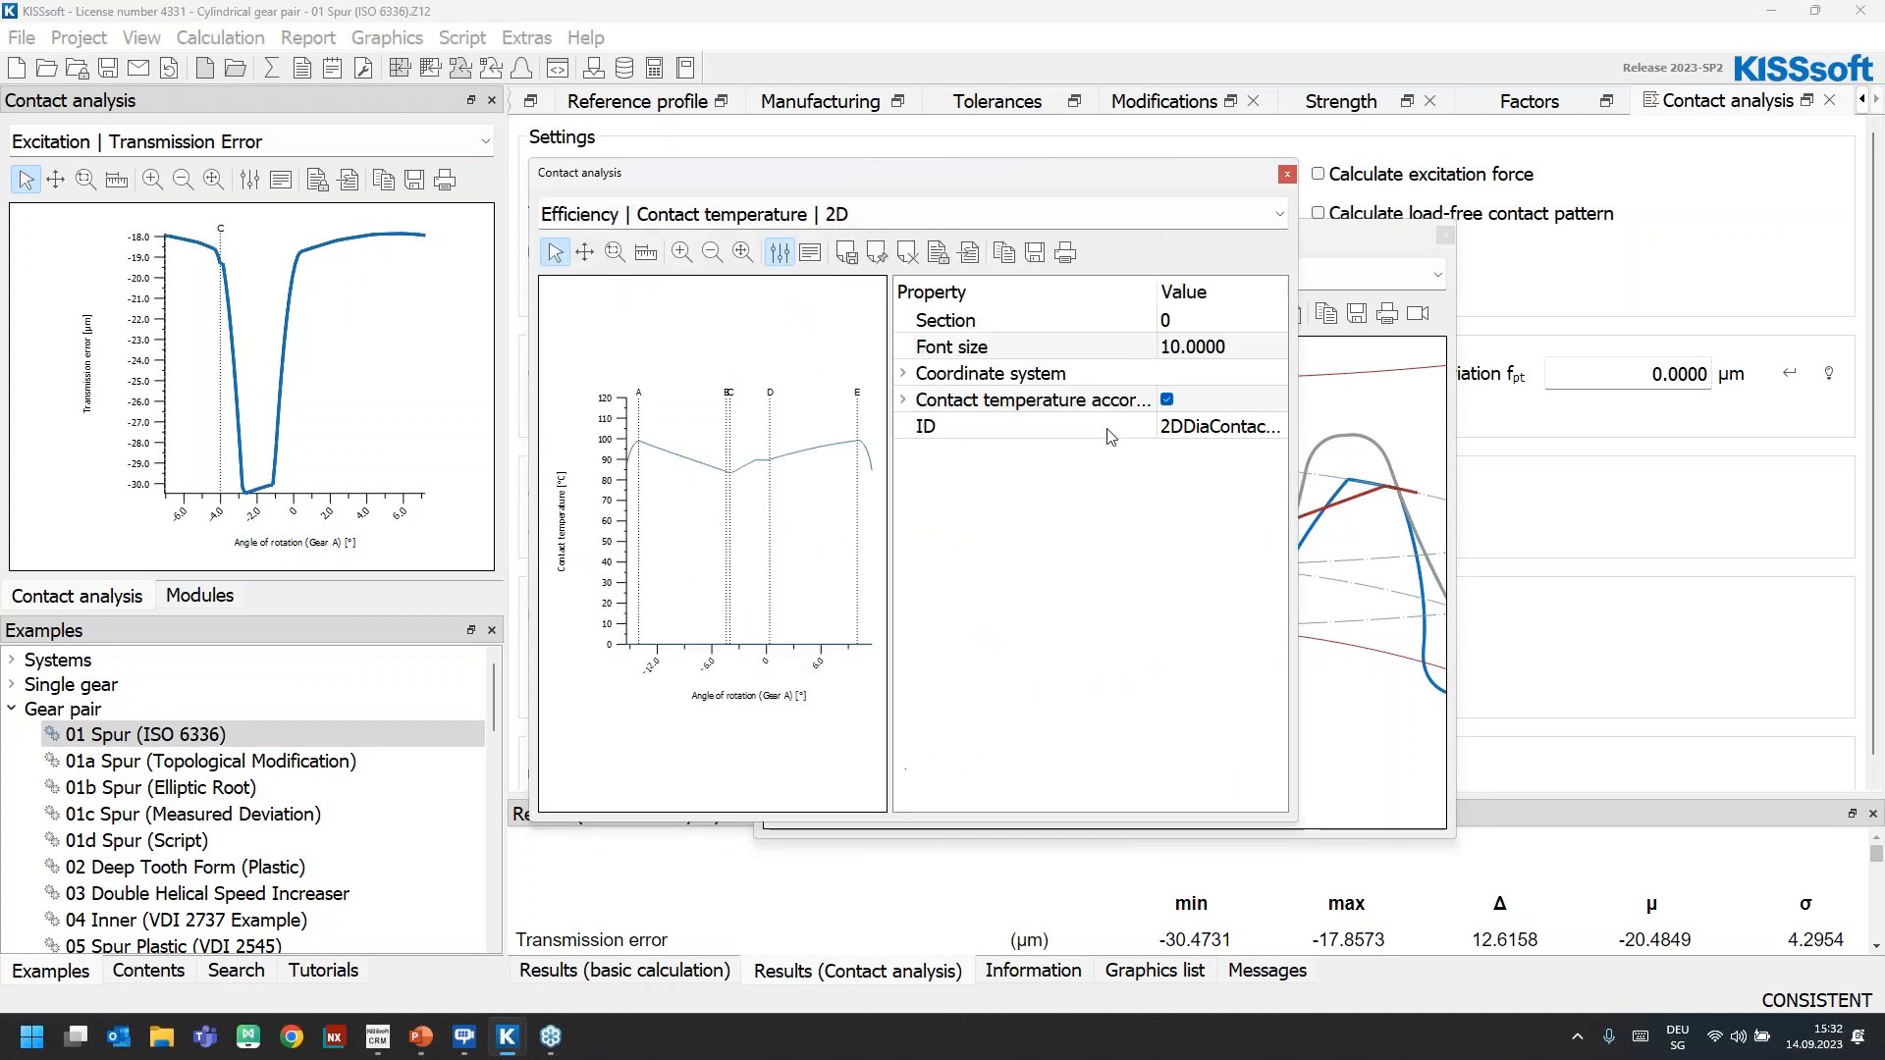
double_click(1098, 410)
left_click(1174, 454)
left_click(1178, 479)
type("3")
key("Return")
left_click(779, 253)
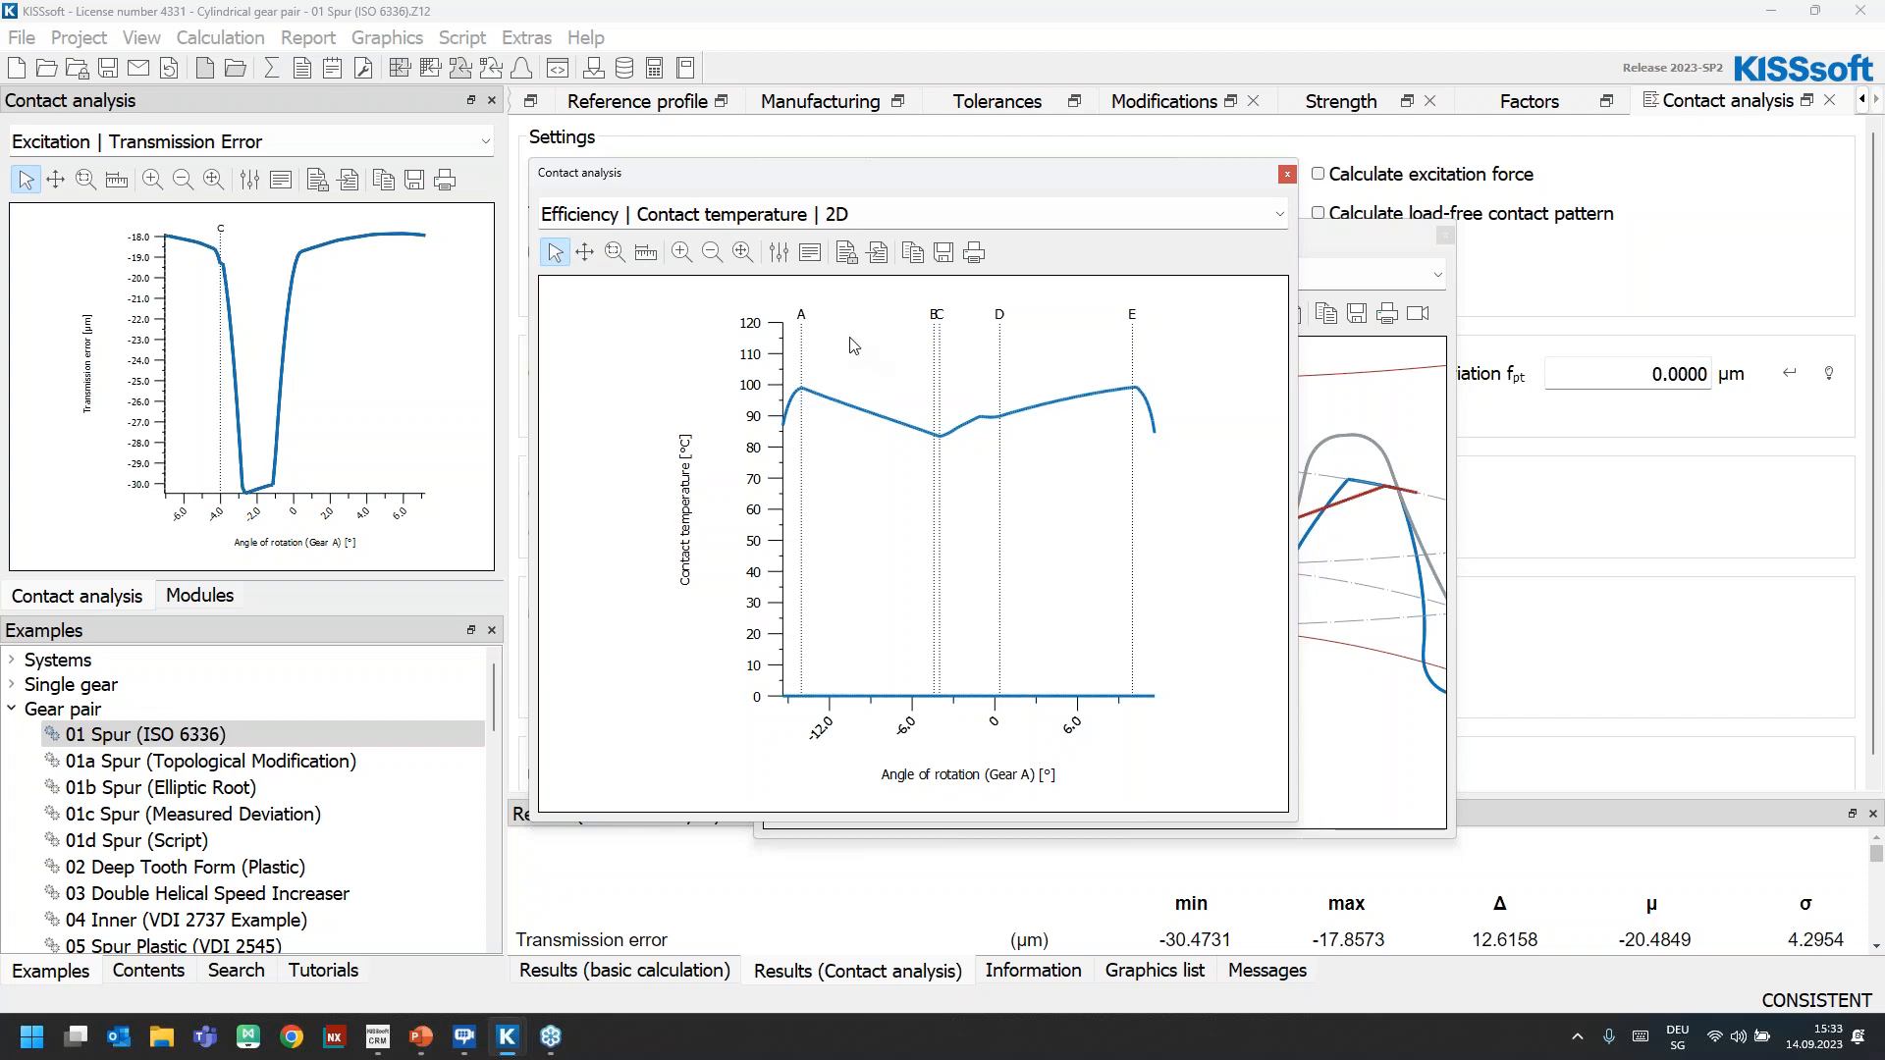
Save the contact temperature curve for comparison and dock its graphic below the transmission error graphic
left_click(779, 253)
left_click(1051, 400)
left_click(857, 253)
left_click(863, 501)
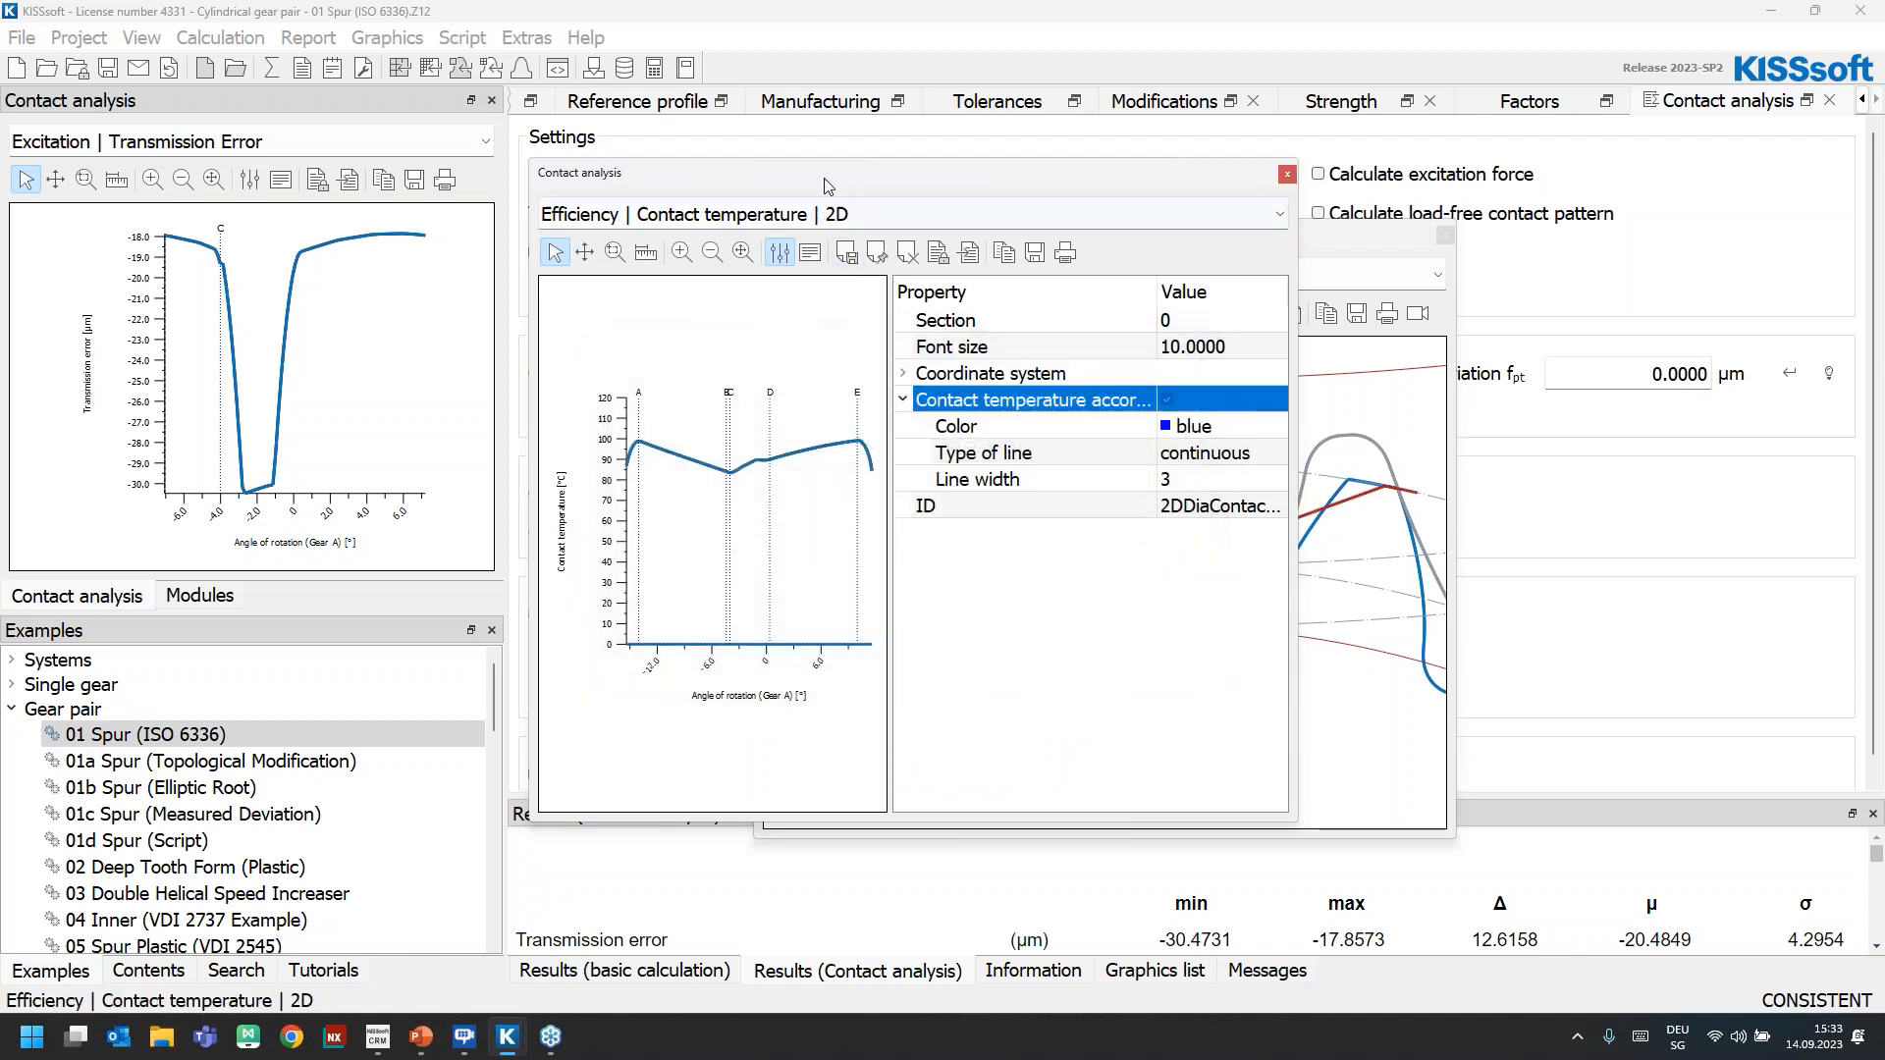
left_click(779, 253)
left_click_drag(643, 186, 202, 685)
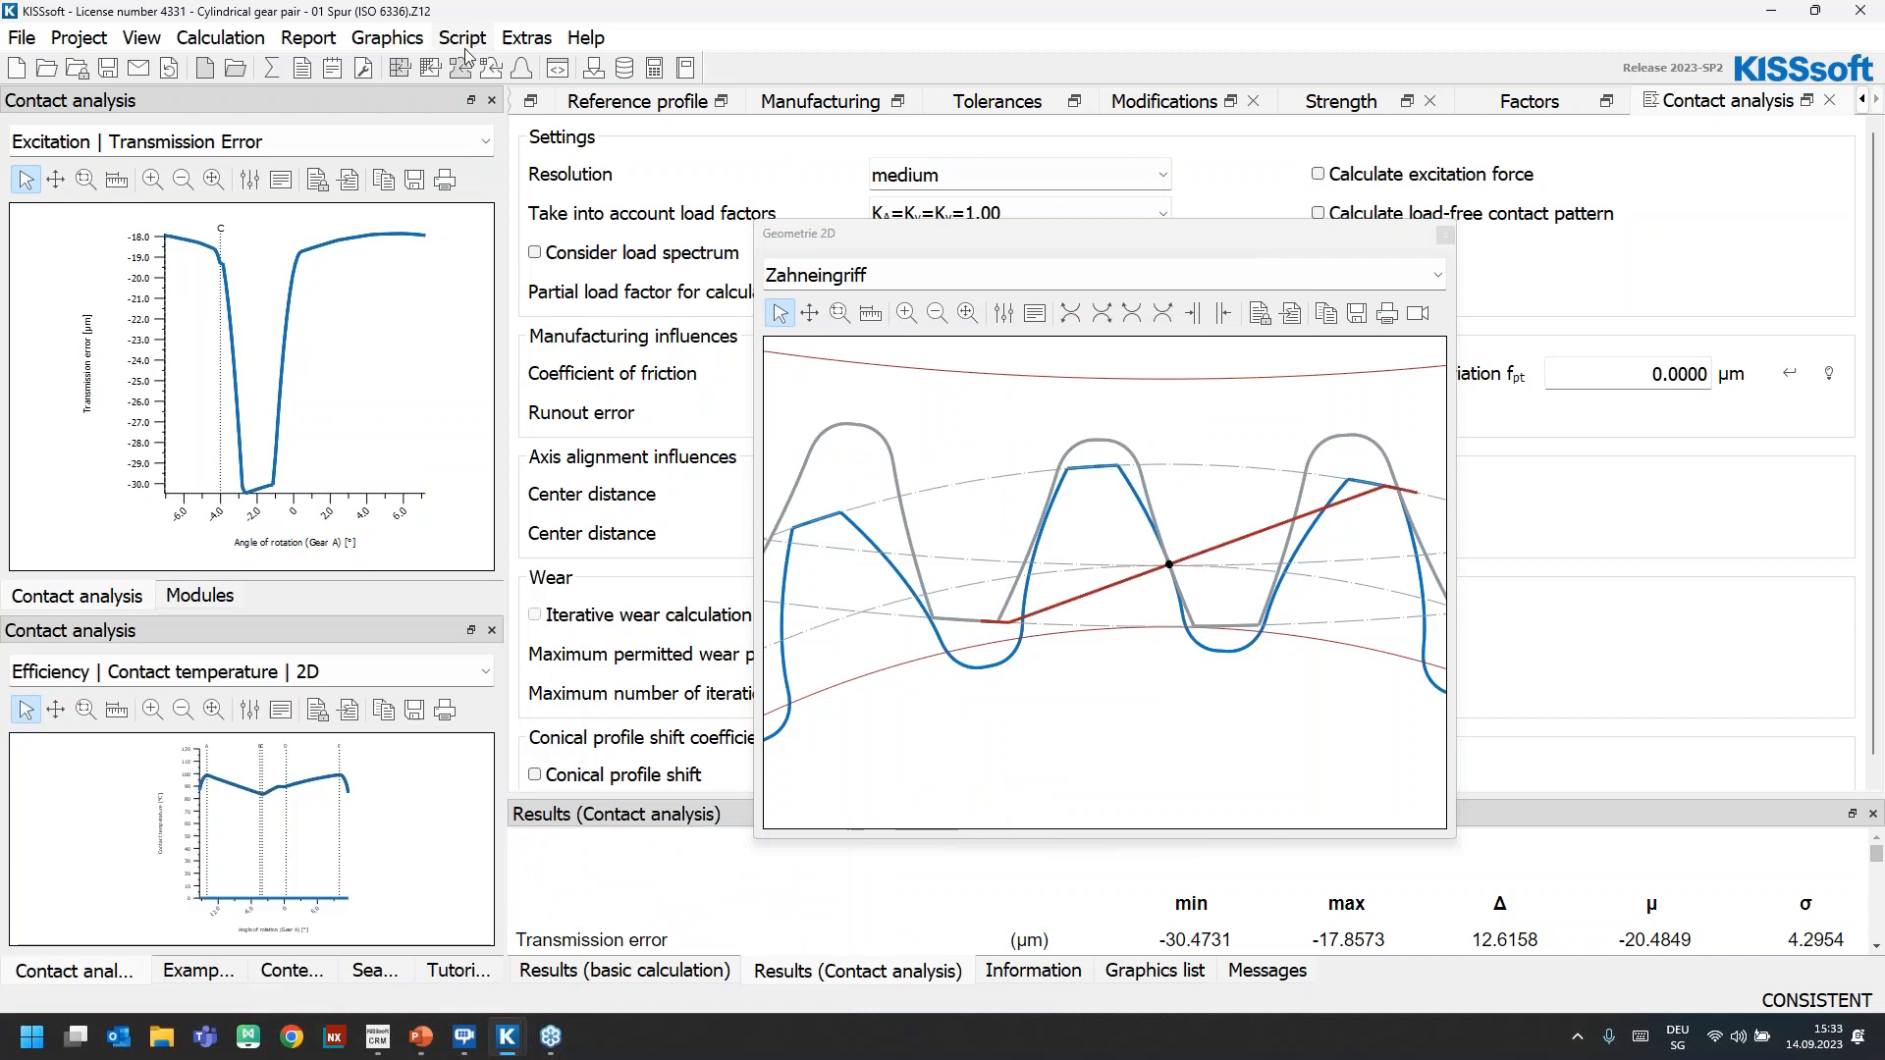
Open the 3D Hertzian pressure graphic of the contact analysis, enlarge it, and place it over the input area
left_click(387, 37)
mouse_move(457, 147)
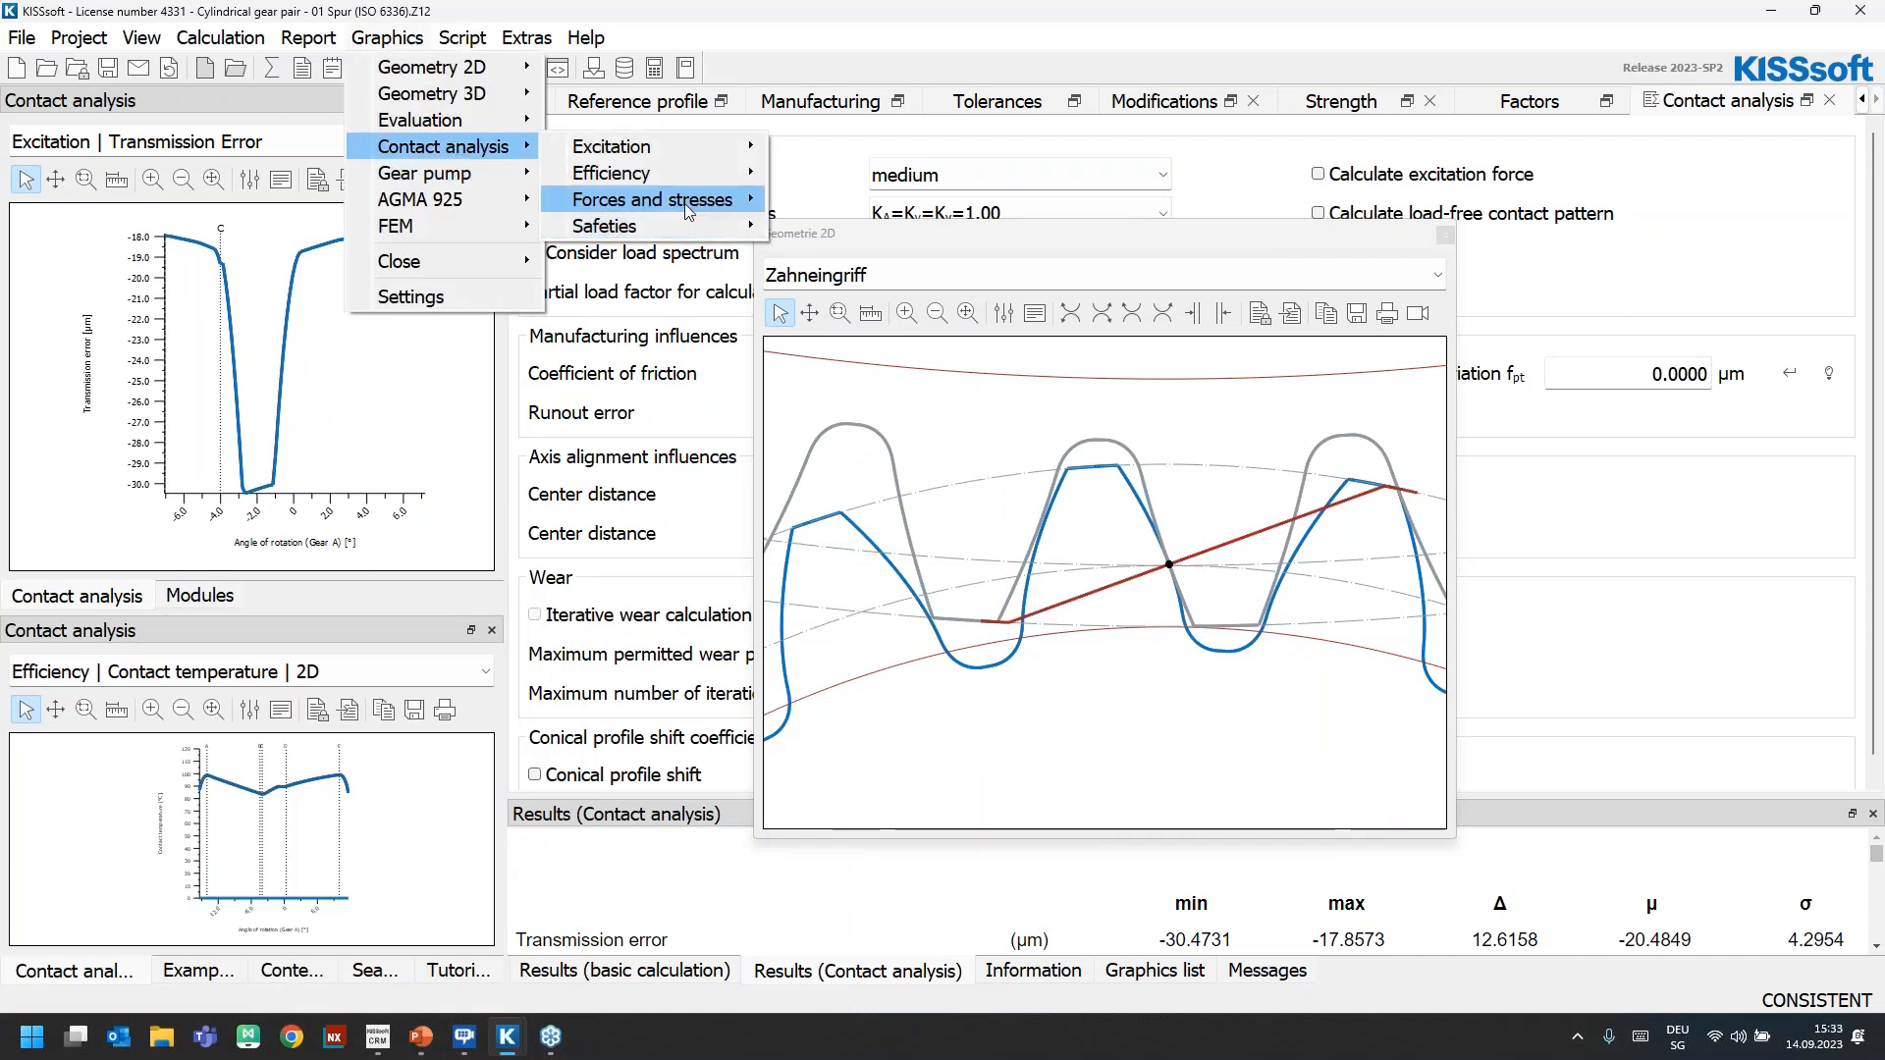
mouse_move(685, 201)
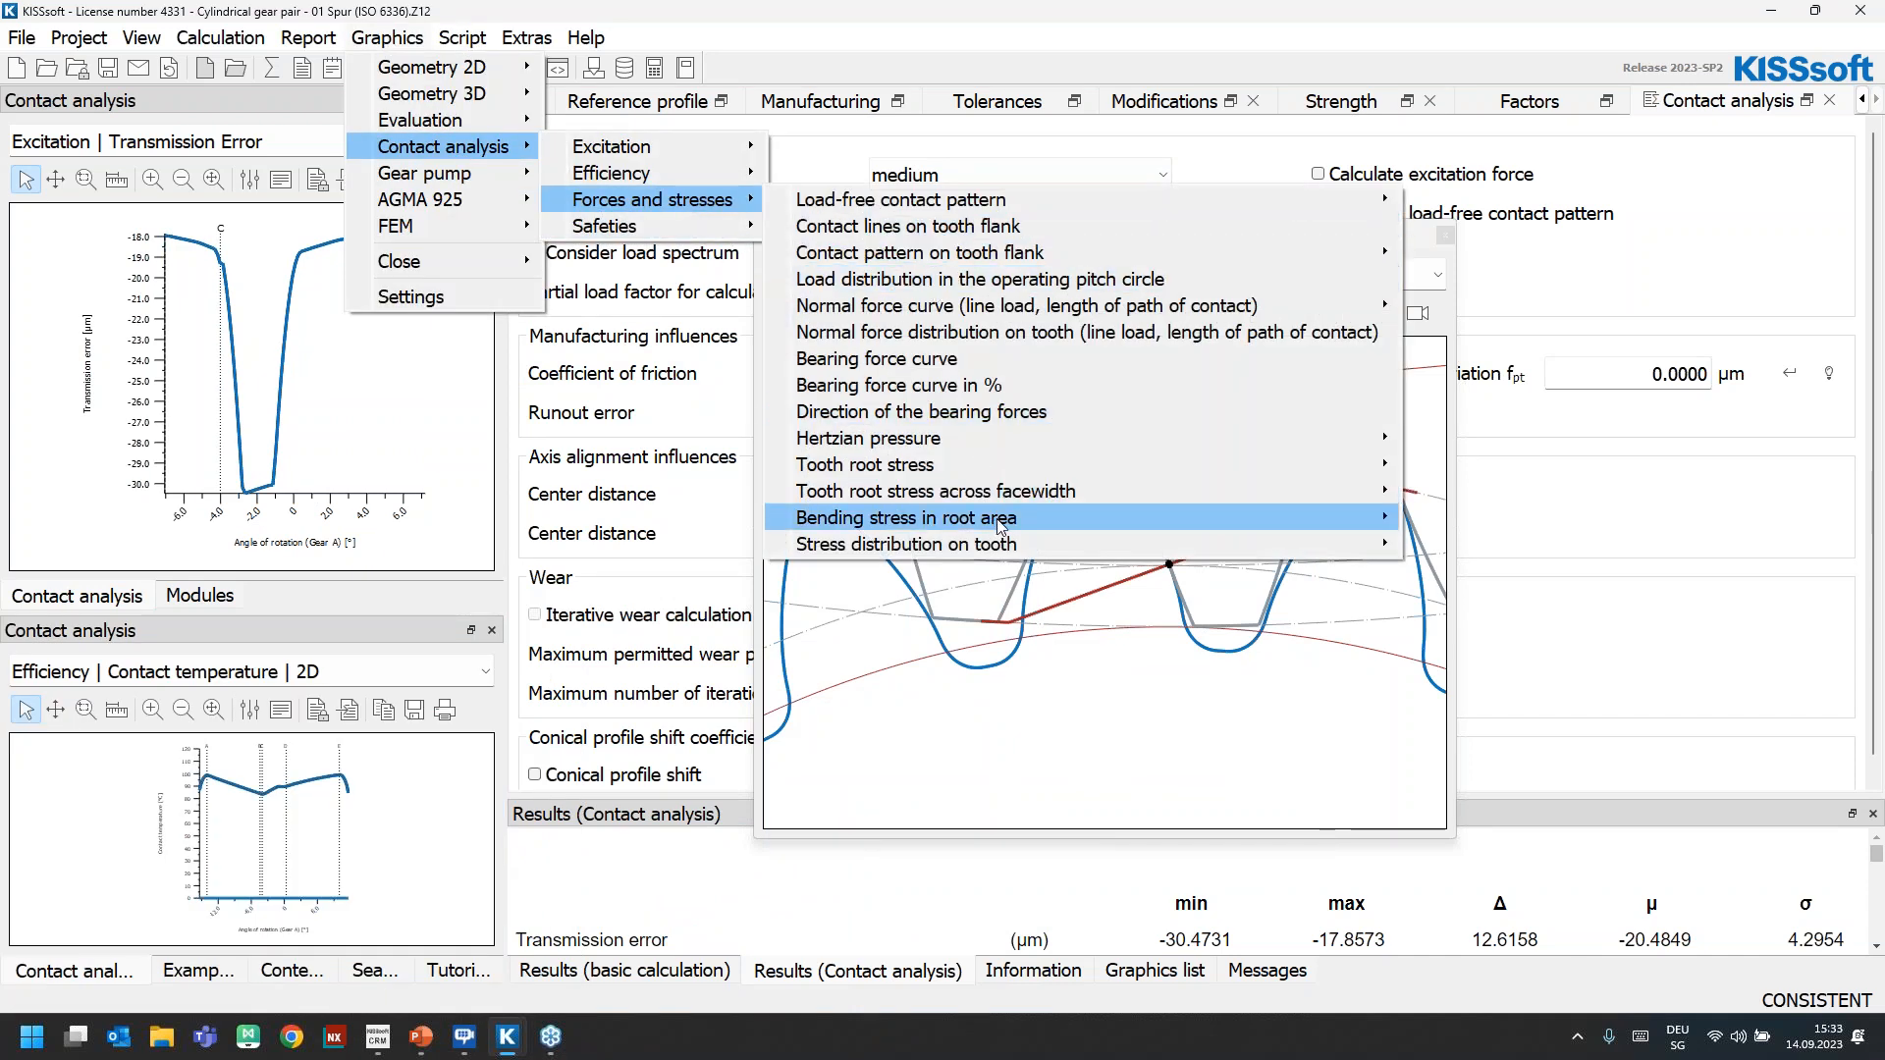
mouse_move(972, 501)
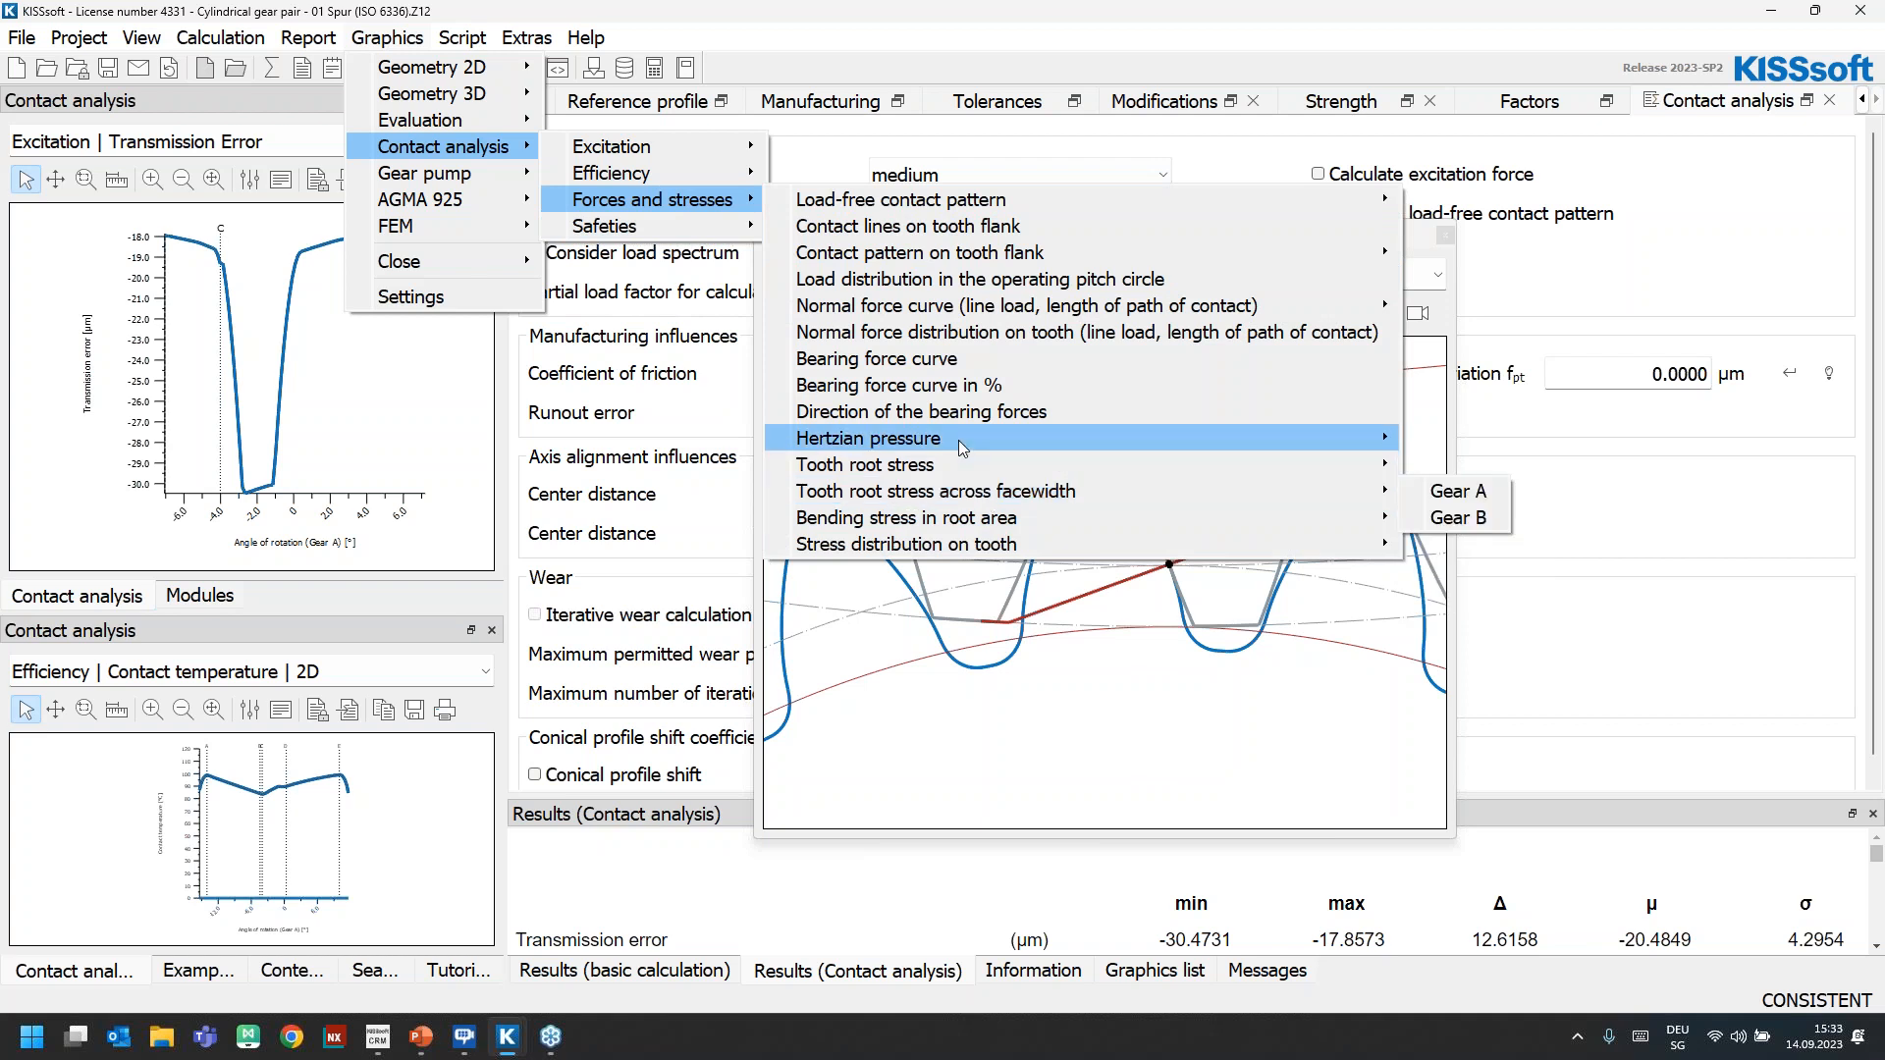
mouse_move(1365, 439)
left_click(1443, 466)
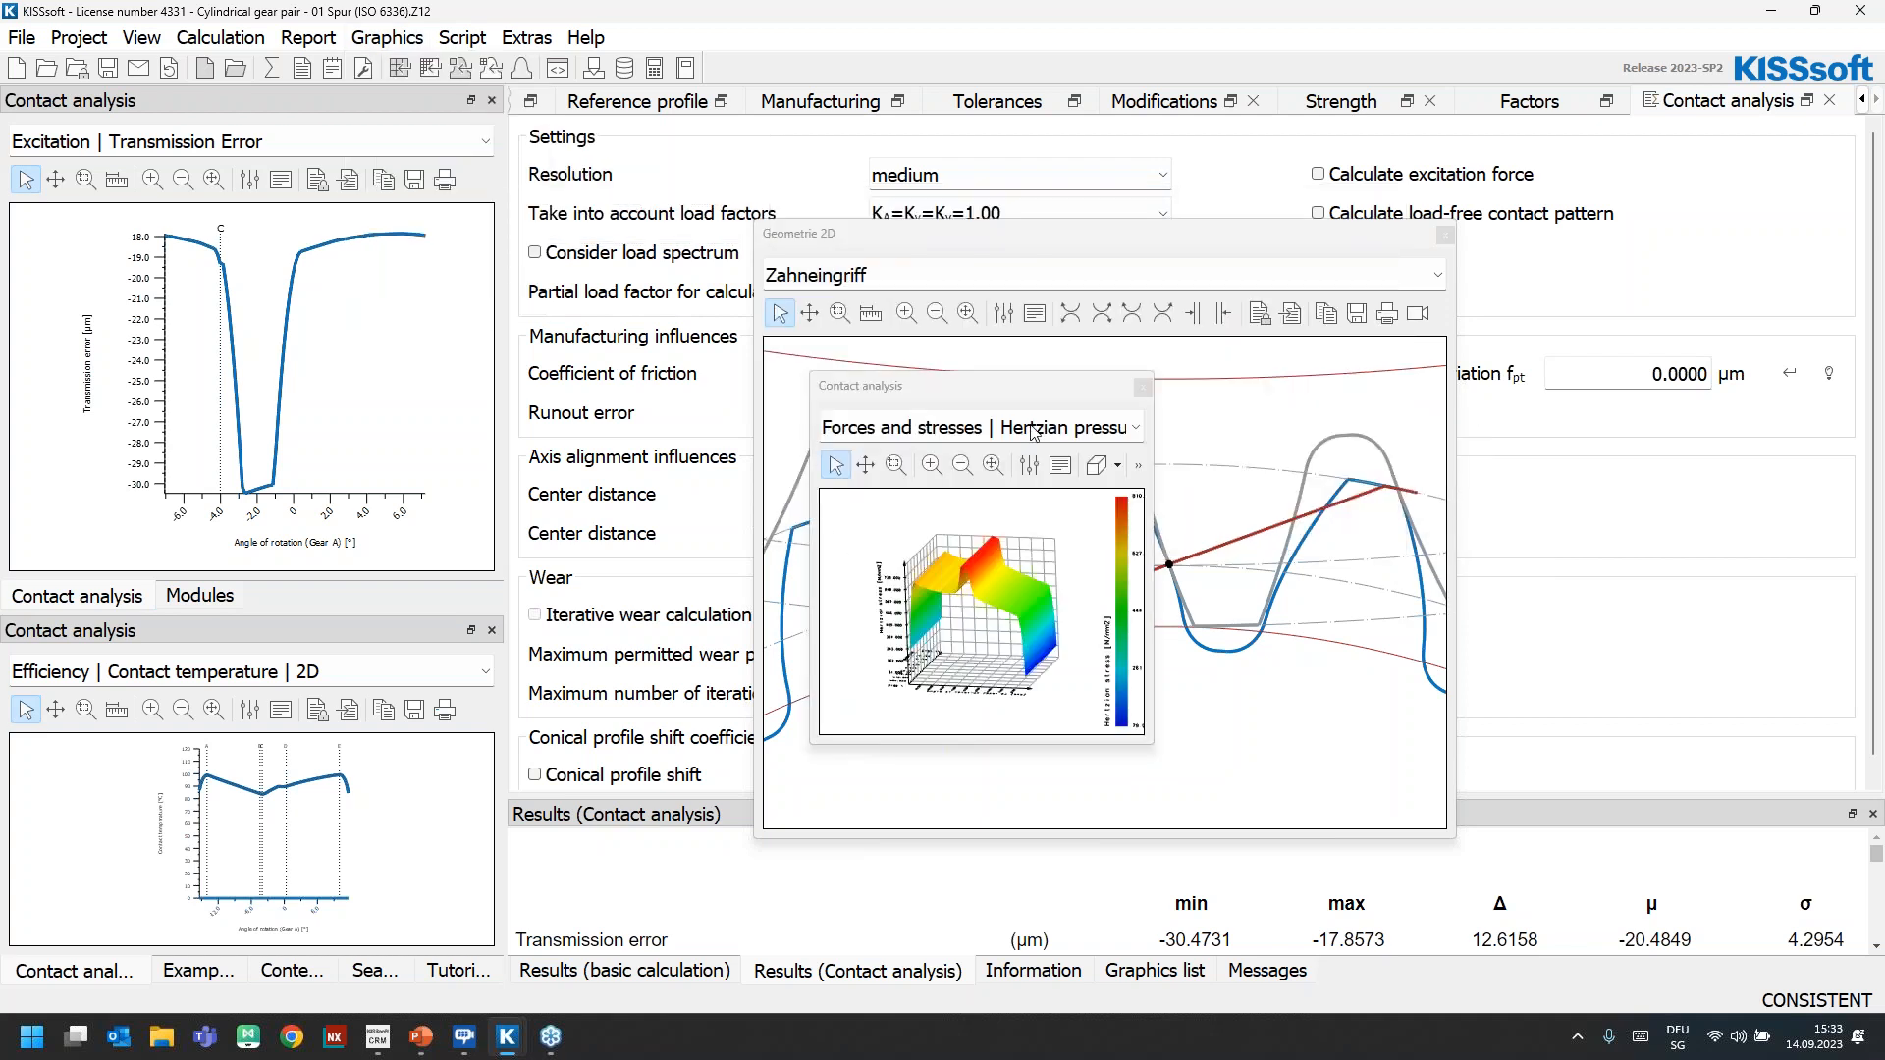
left_click_drag(920, 265, 641, 3)
left_click_drag(859, 373, 1147, 636)
left_click_drag(719, 15, 750, 226)
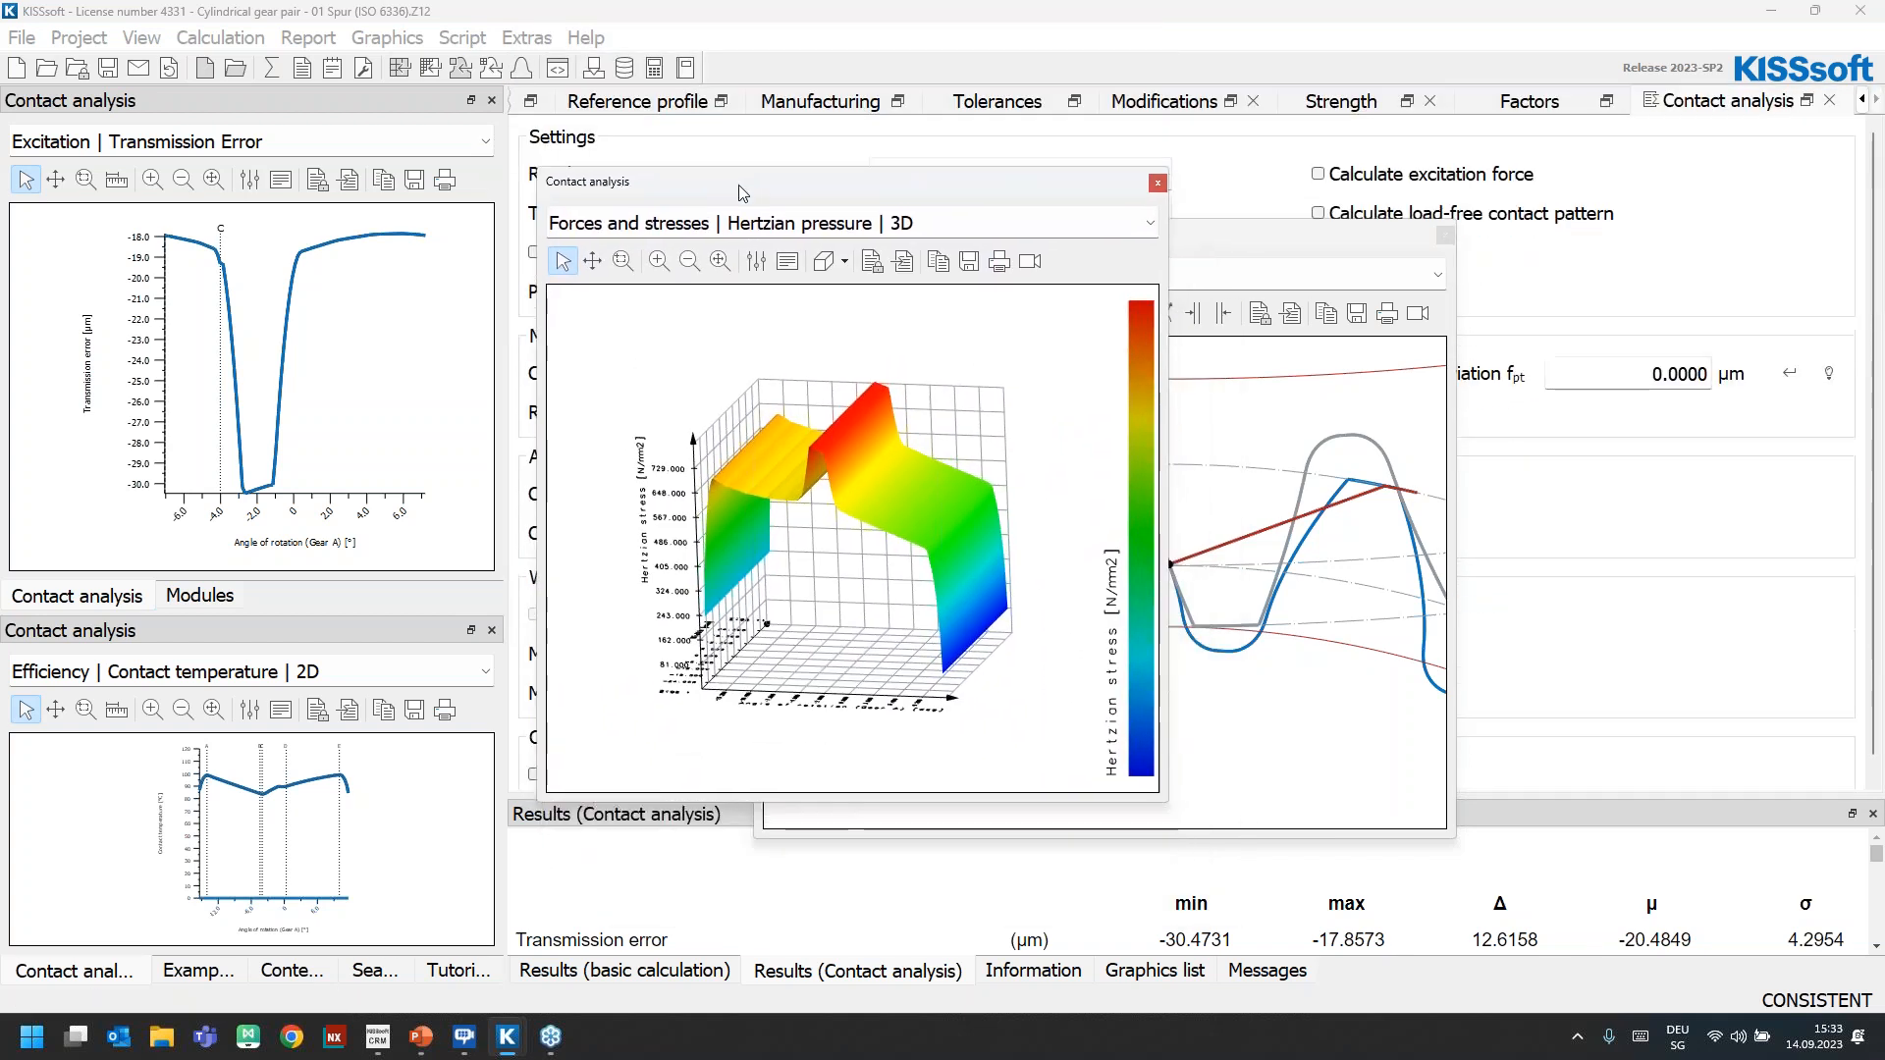
Open the transmission error amplitude spectrum graphic and enlarge it beside the Hertzian pressure graphic
left_click(398, 39)
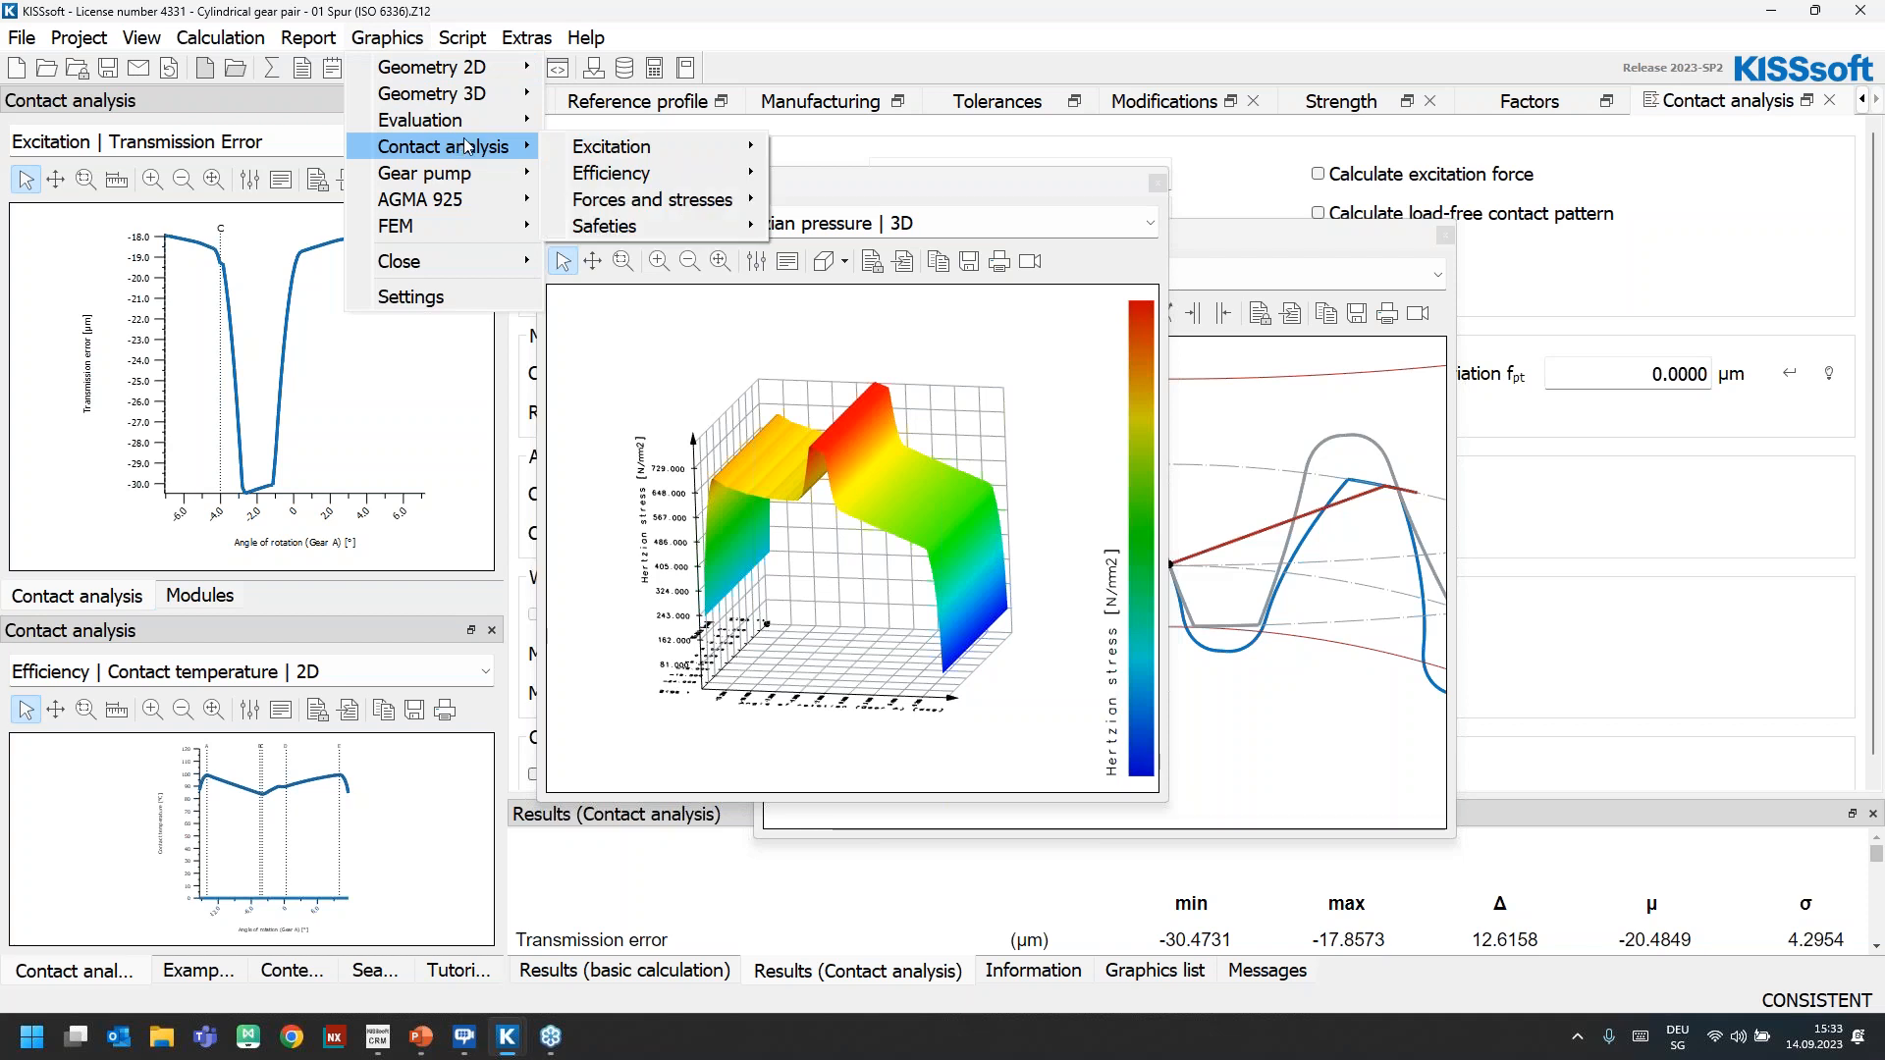
mouse_move(654, 150)
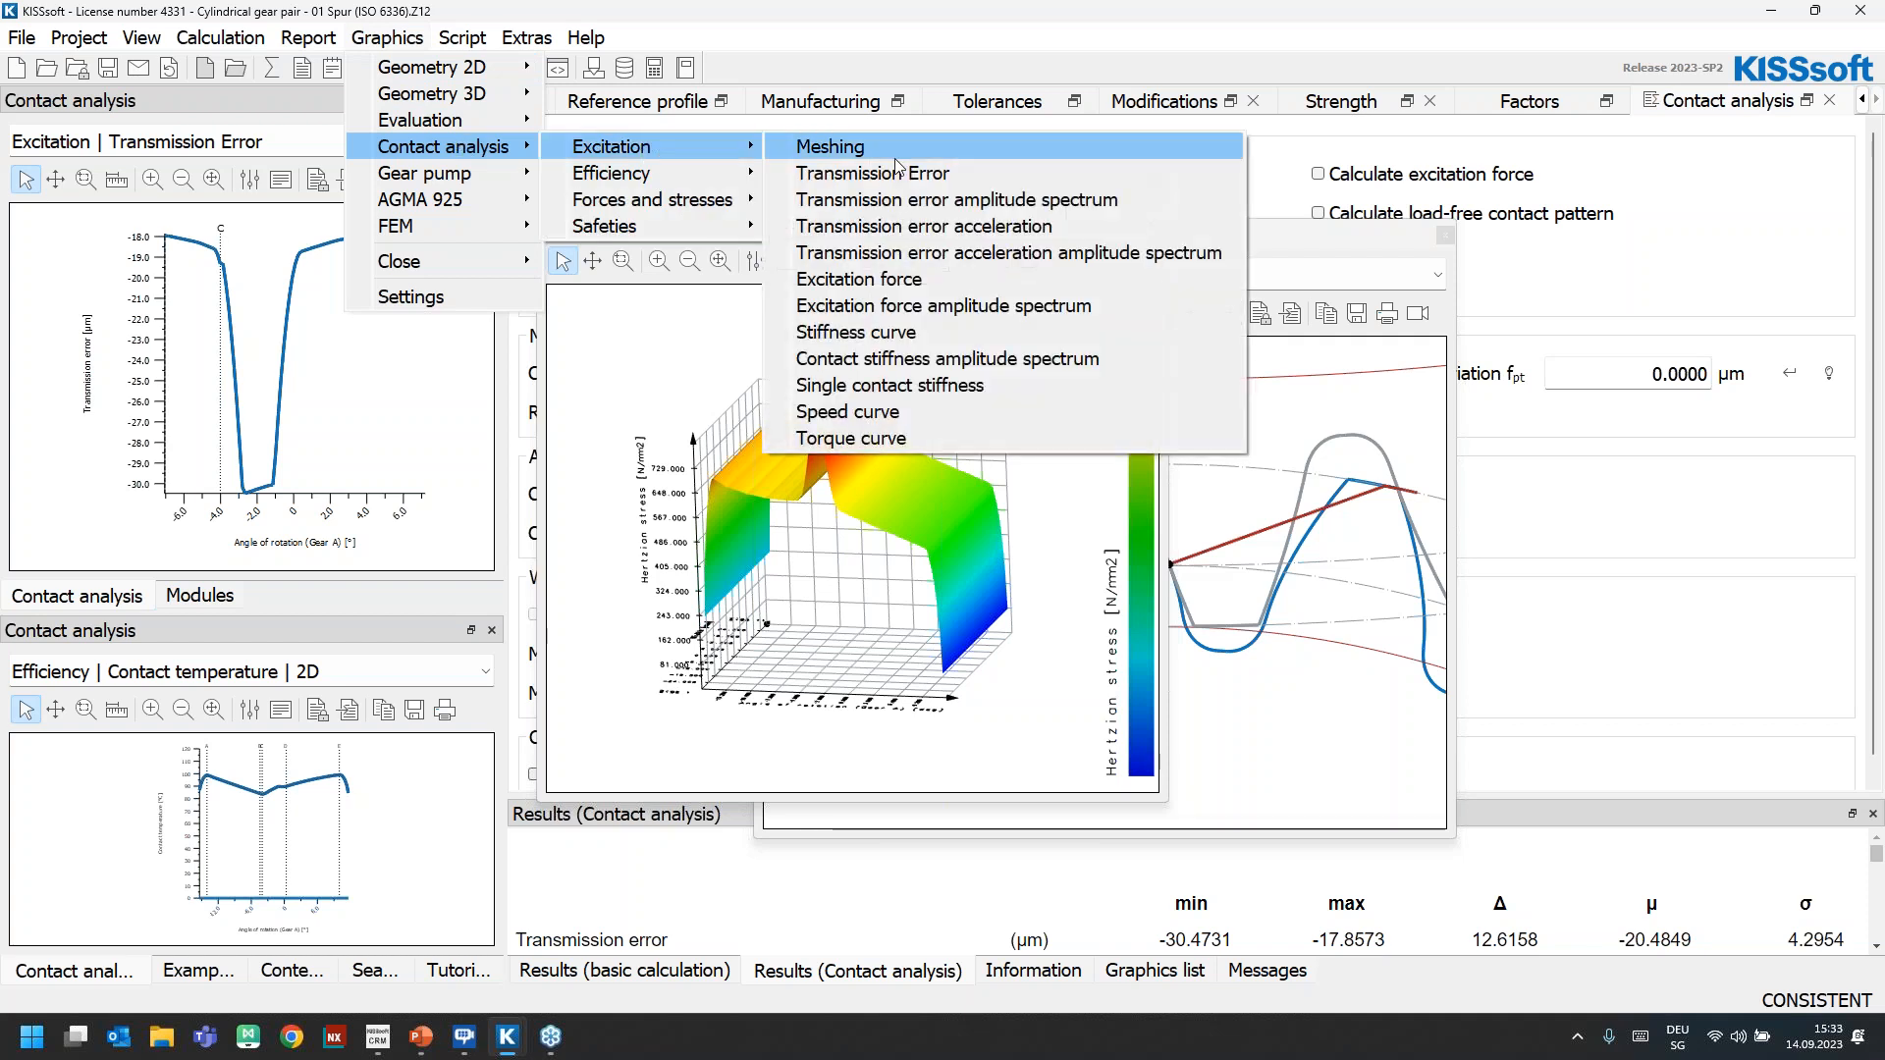
left_click(976, 205)
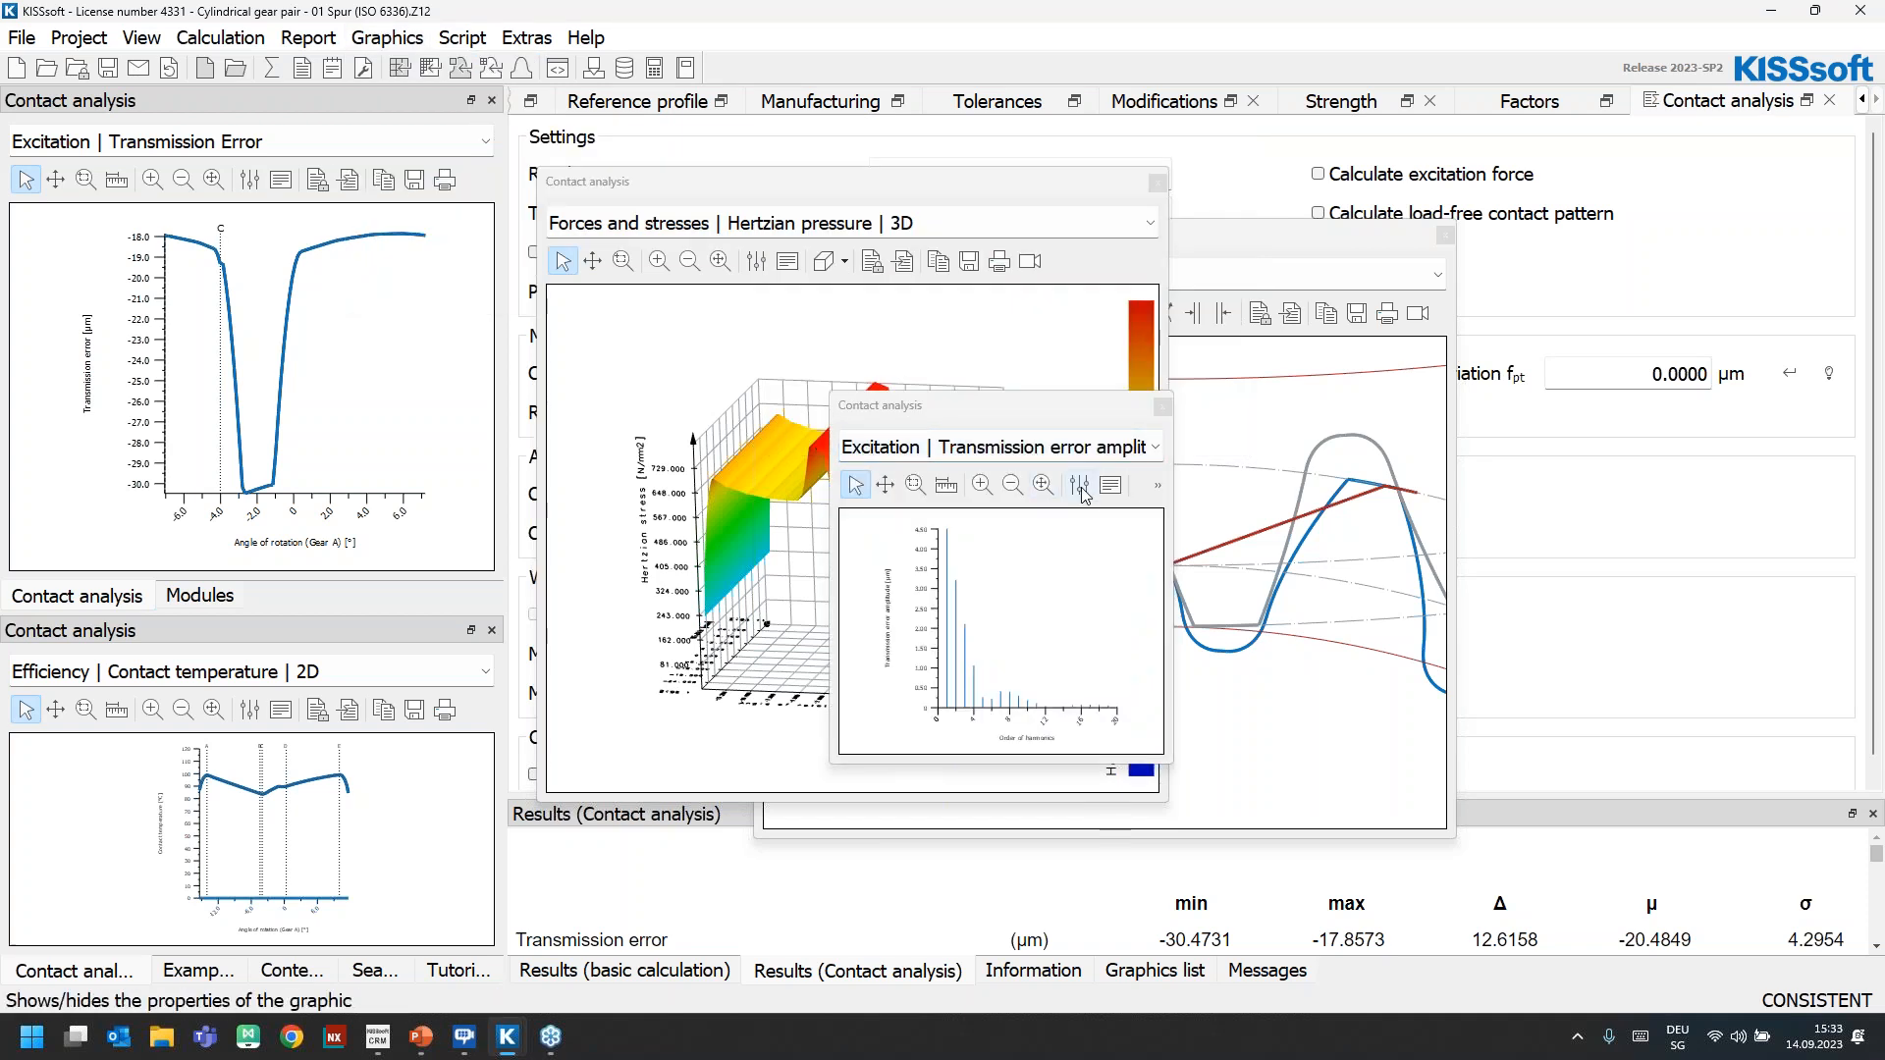
left_click_drag(937, 423, 1567, 203)
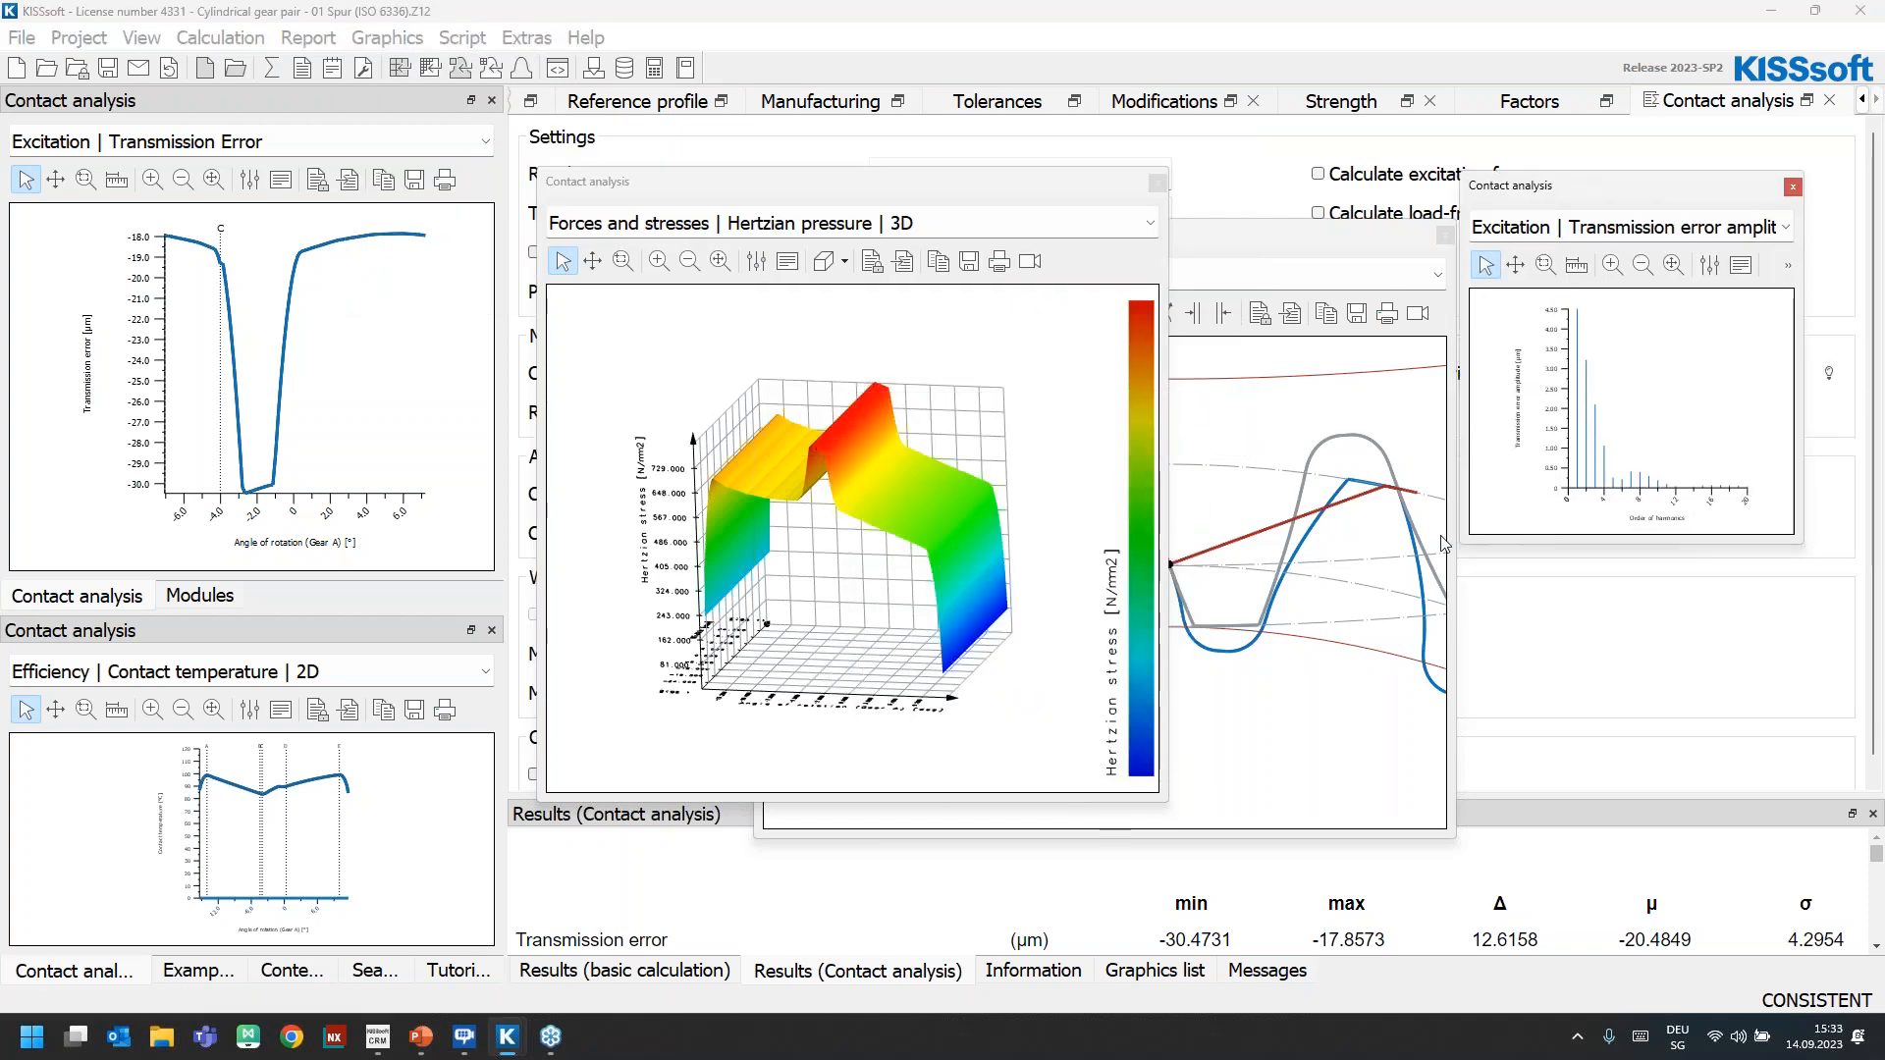
left_click_drag(1469, 552, 1132, 807)
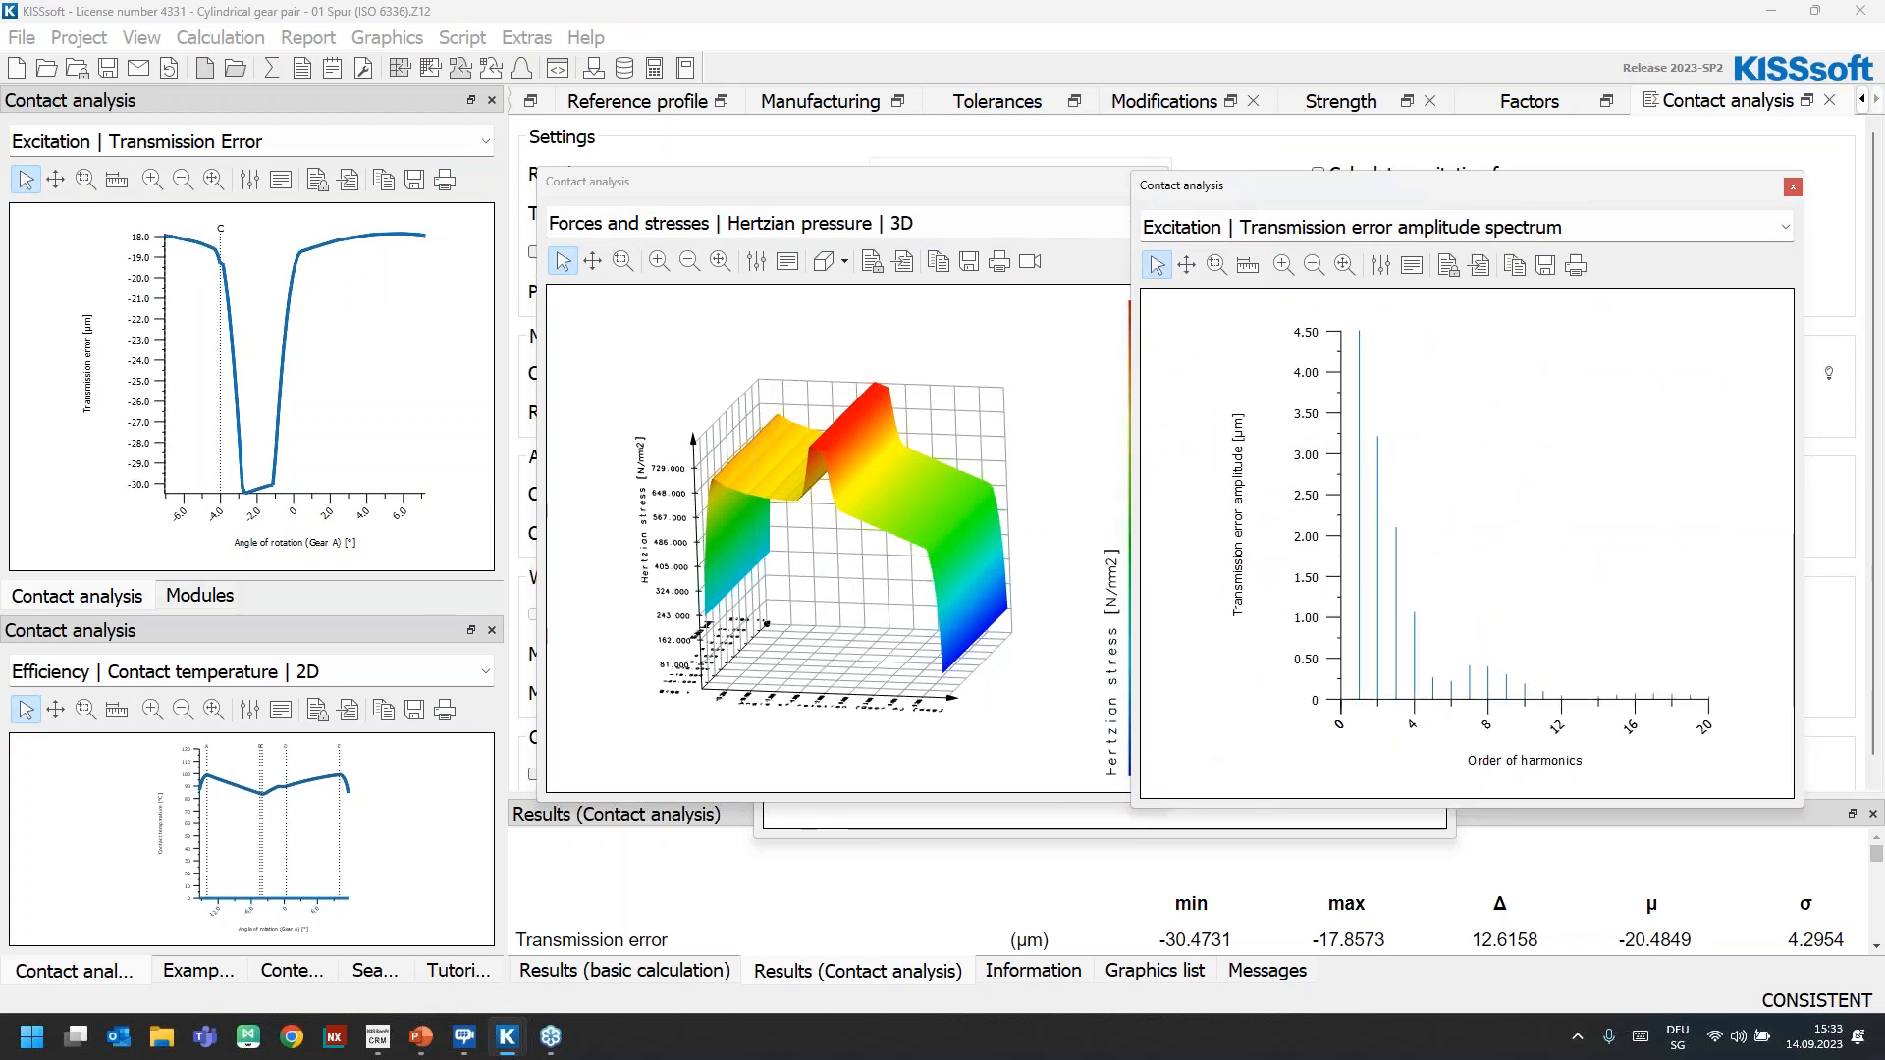
Set the line width of the order of harmonics bars in the amplitude spectrum to 6
left_click(1381, 265)
double_click(1561, 393)
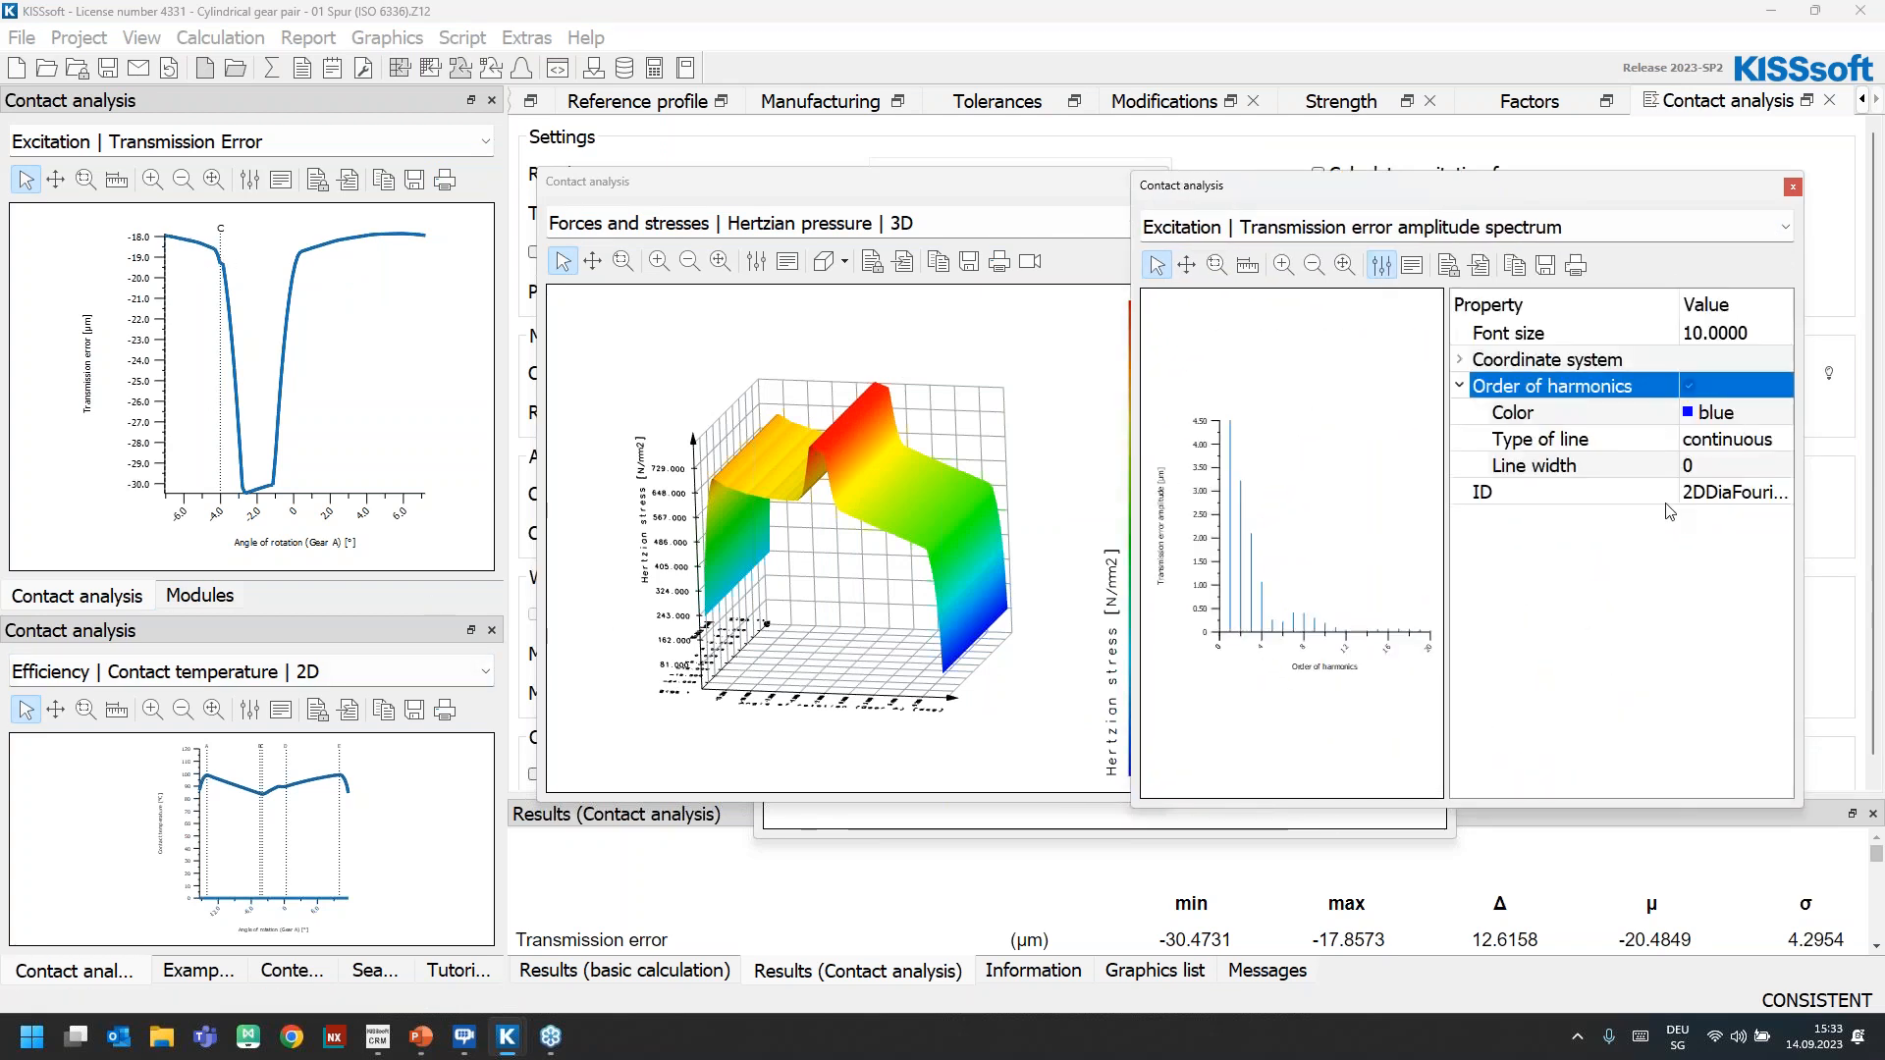
left_click(1703, 466)
type("6")
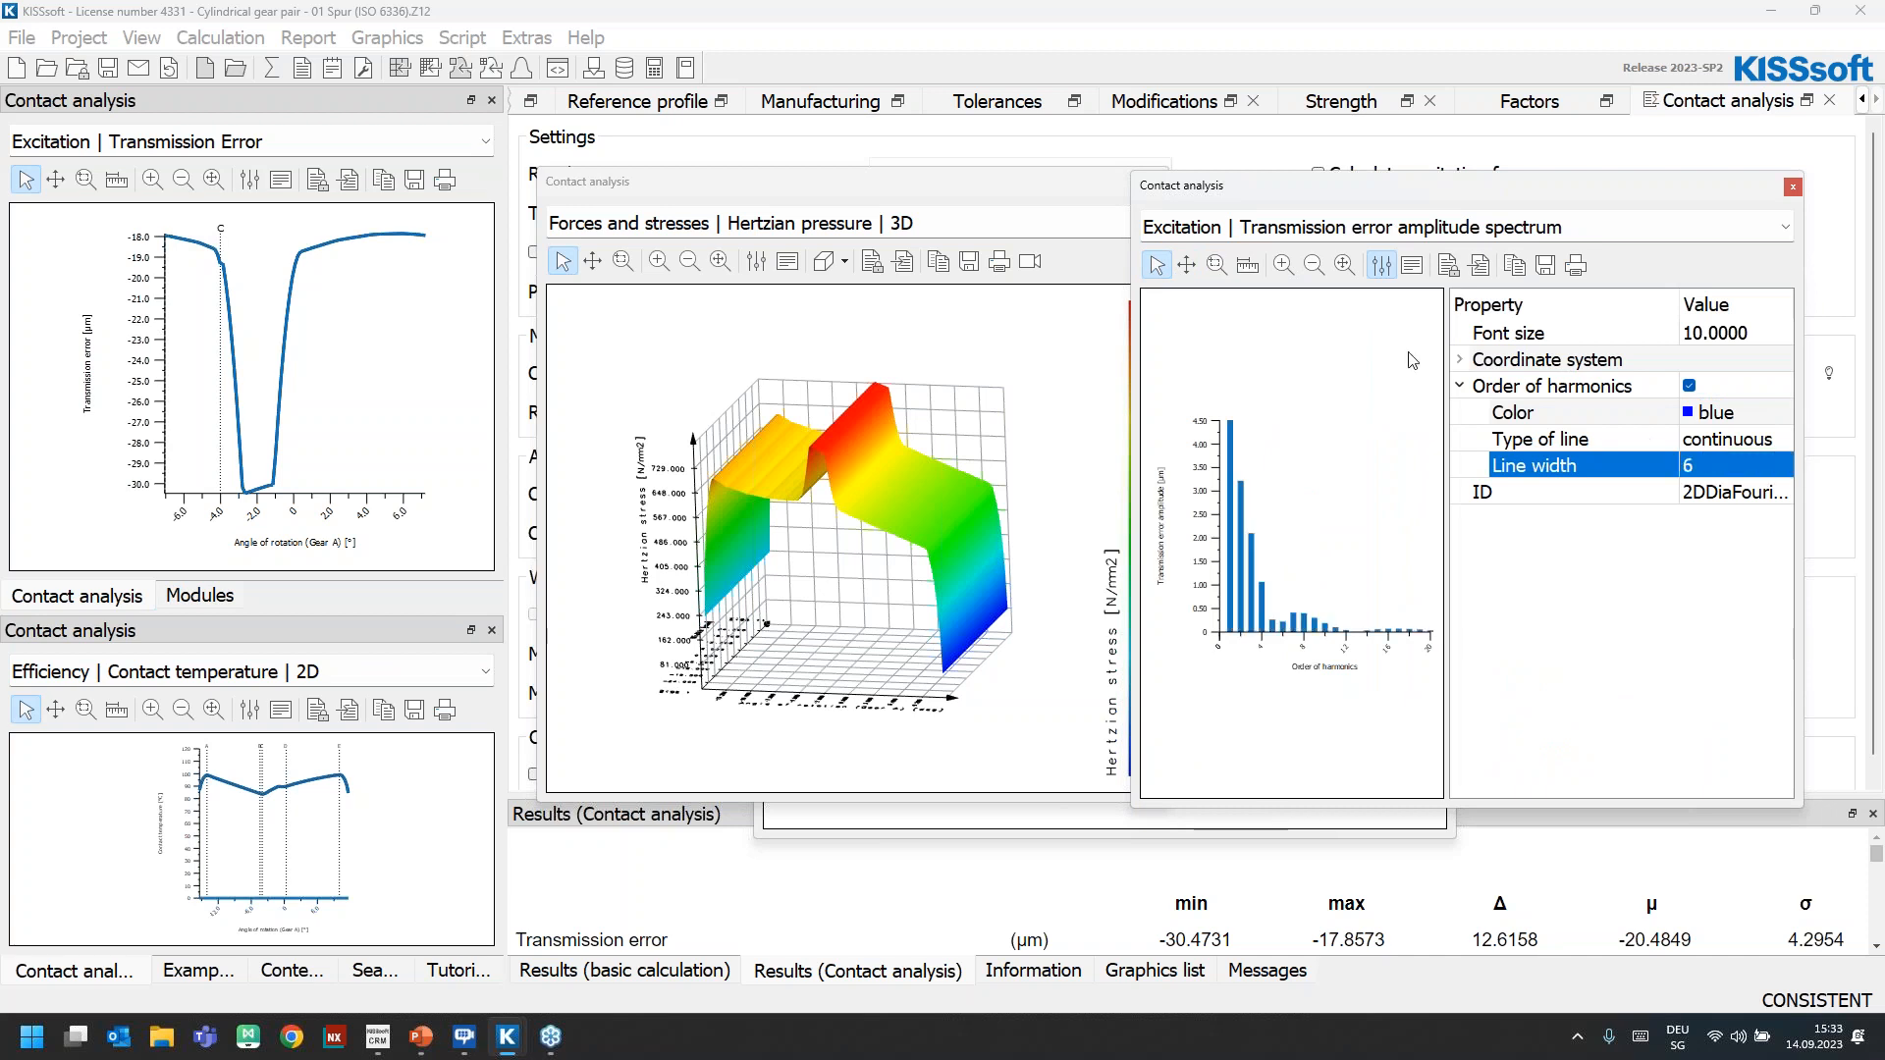
left_click(1381, 265)
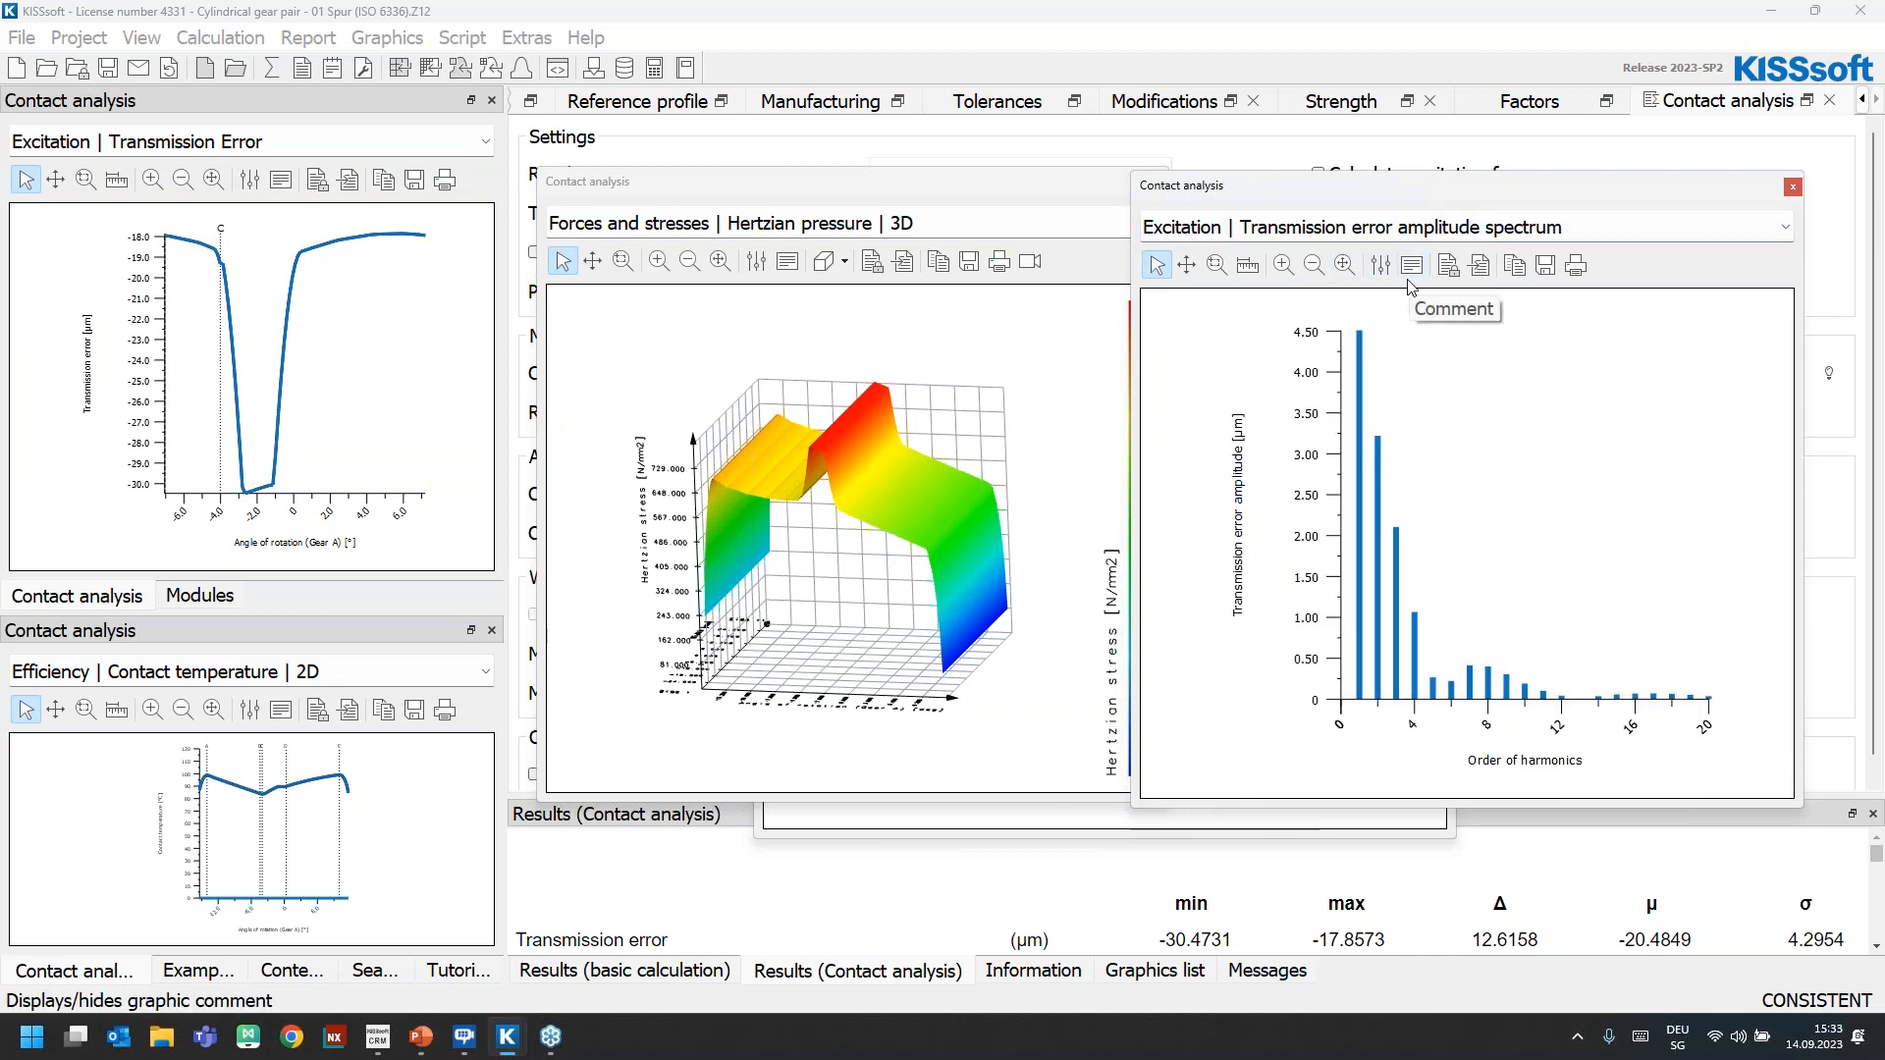
Dock the amplitude spectrum and tooth meshing graphics with the transmission error graphic, and Hertzian pressure with contact temperature, and display the modifications inputs
left_click_drag(1267, 188, 830, 270)
left_click_drag(693, 197, 258, 705)
left_click_drag(987, 240, 775, 196)
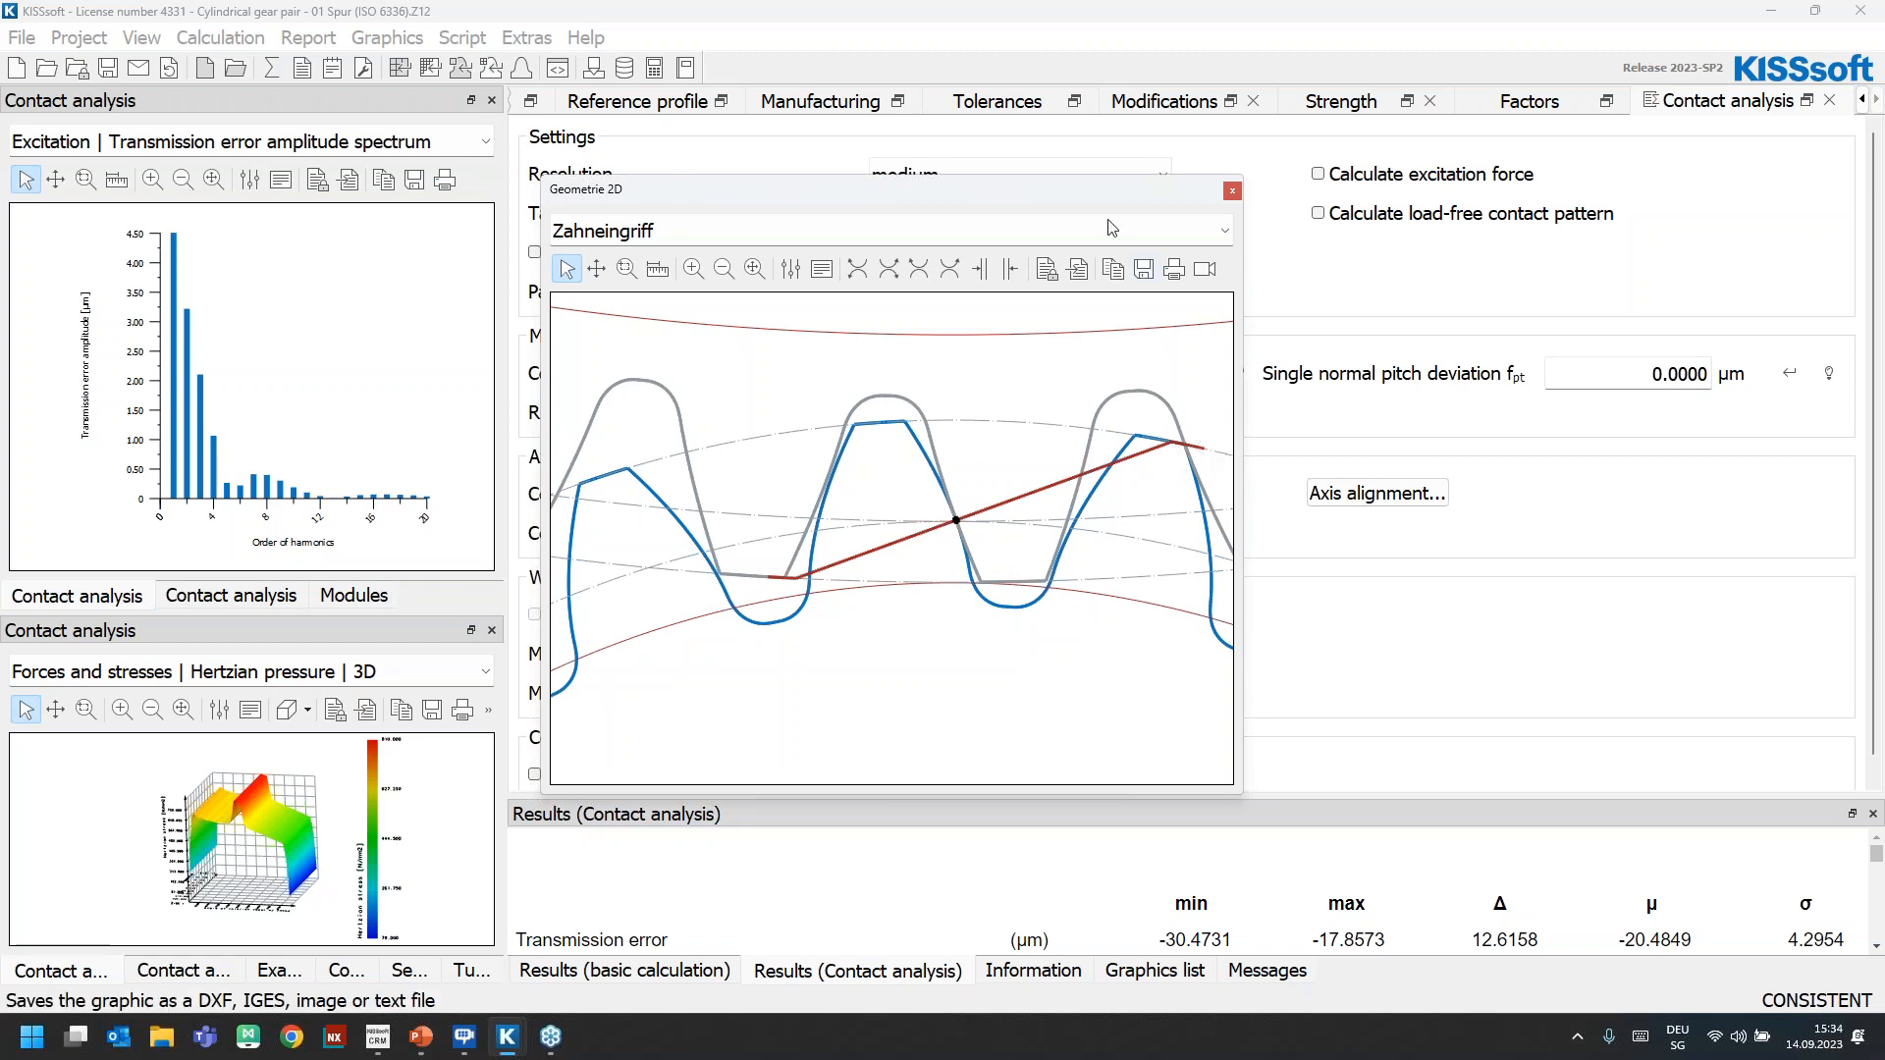
left_click_drag(952, 189, 614, 305)
left_click(1168, 101)
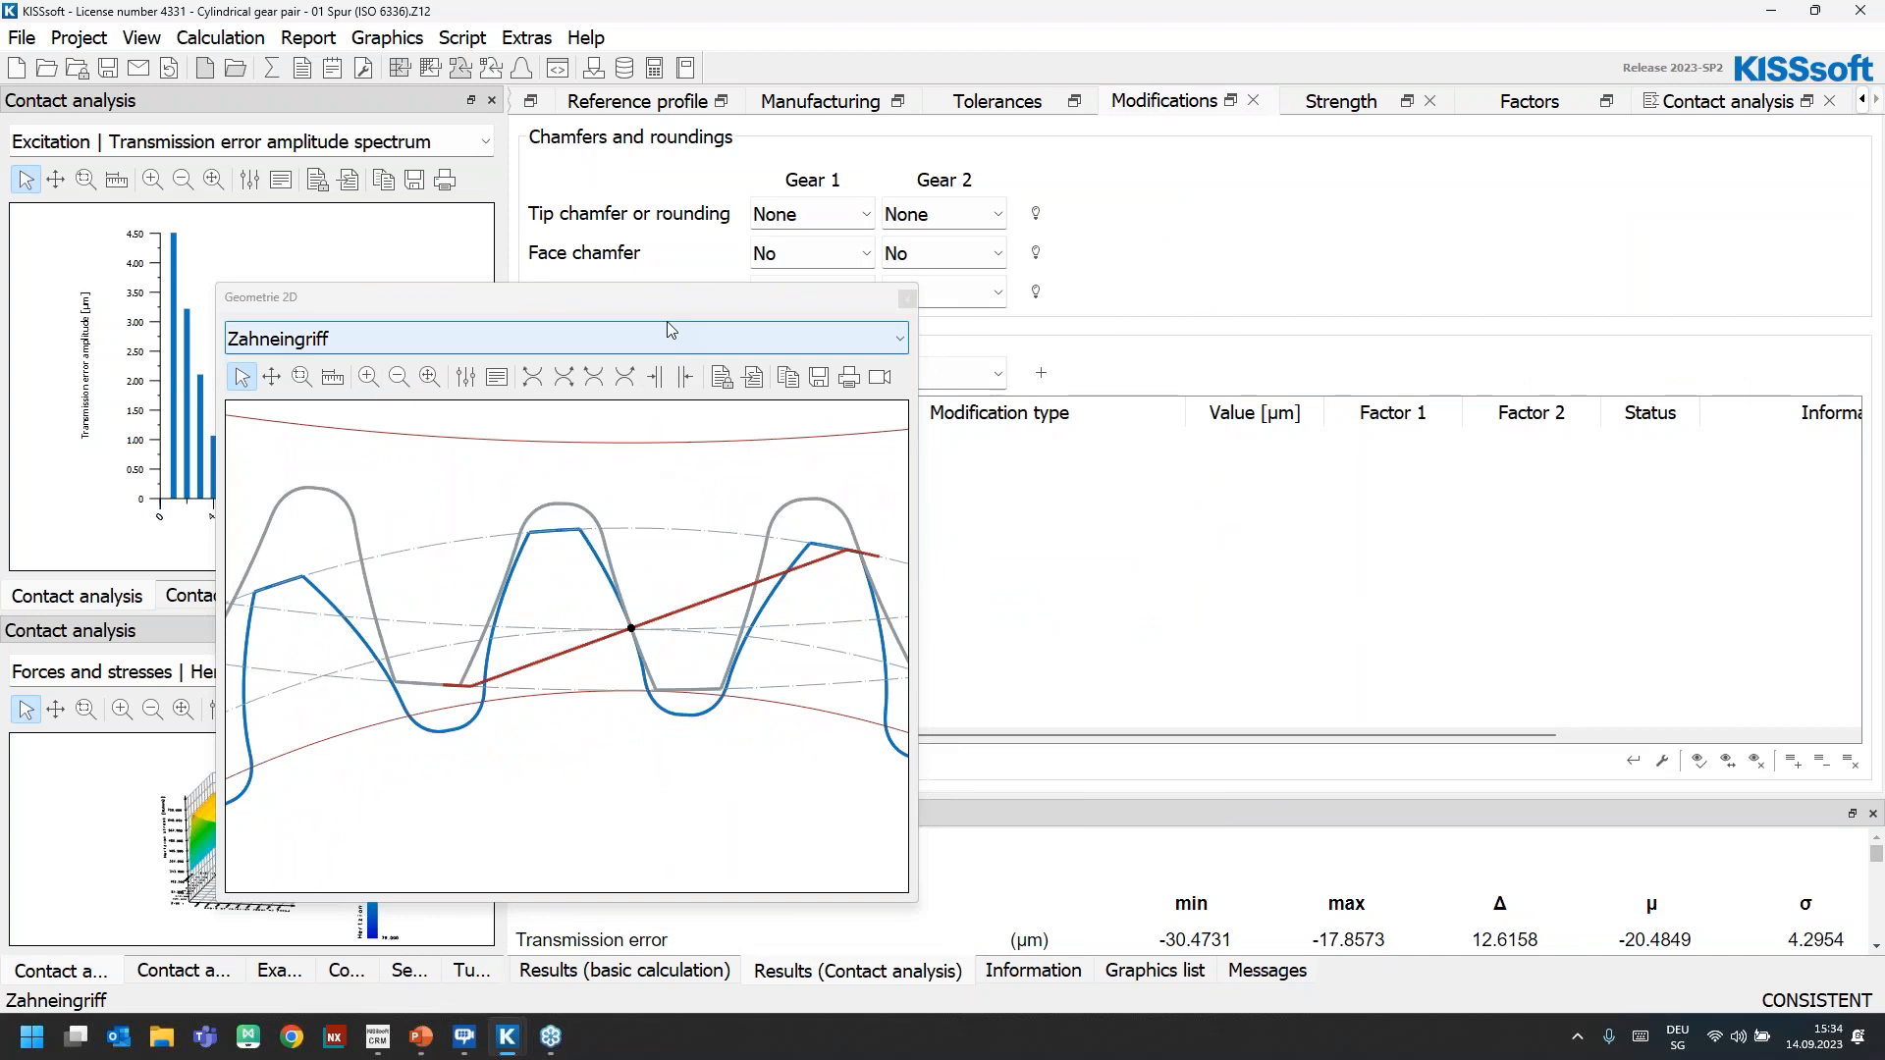
left_click_drag(663, 302, 240, 232)
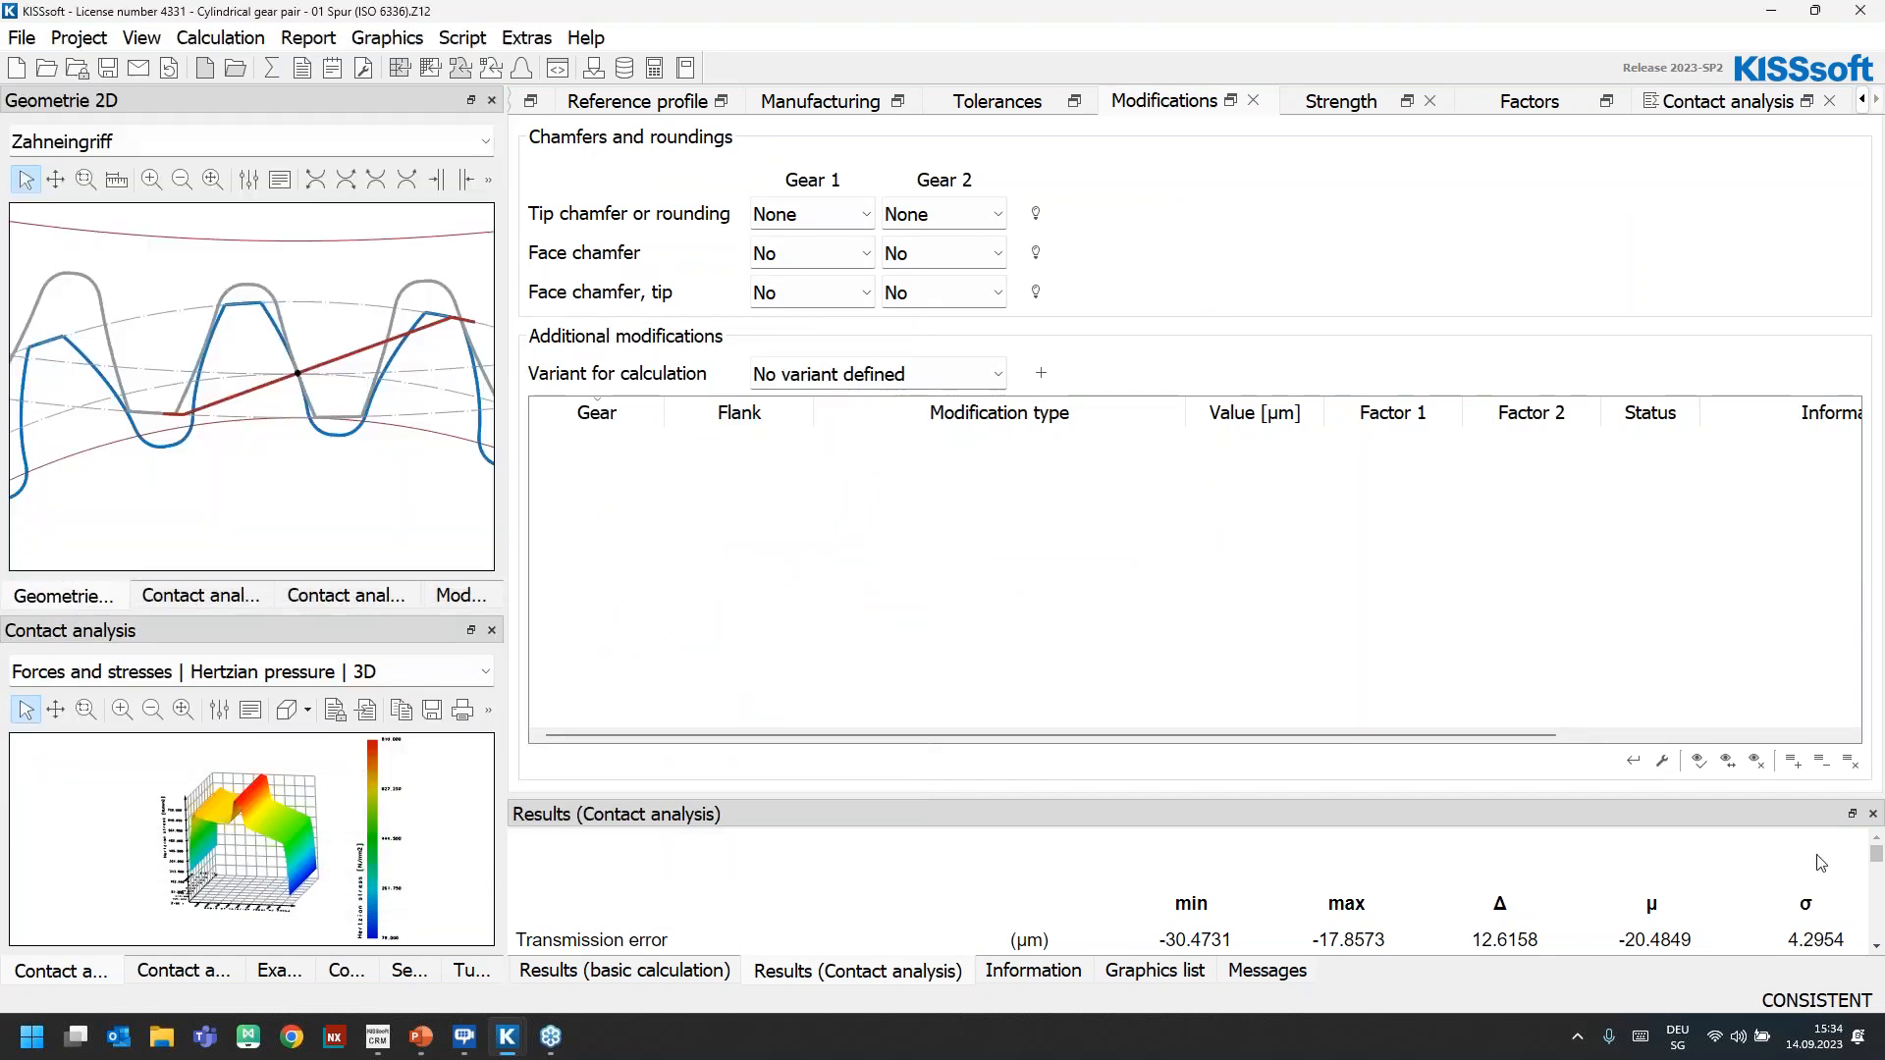
Add a linear tip relief on both flanks of Gear 1 with a value of 40 µm and Factor 1 of 1
left_click(1793, 761)
left_click(1293, 442)
type("40")
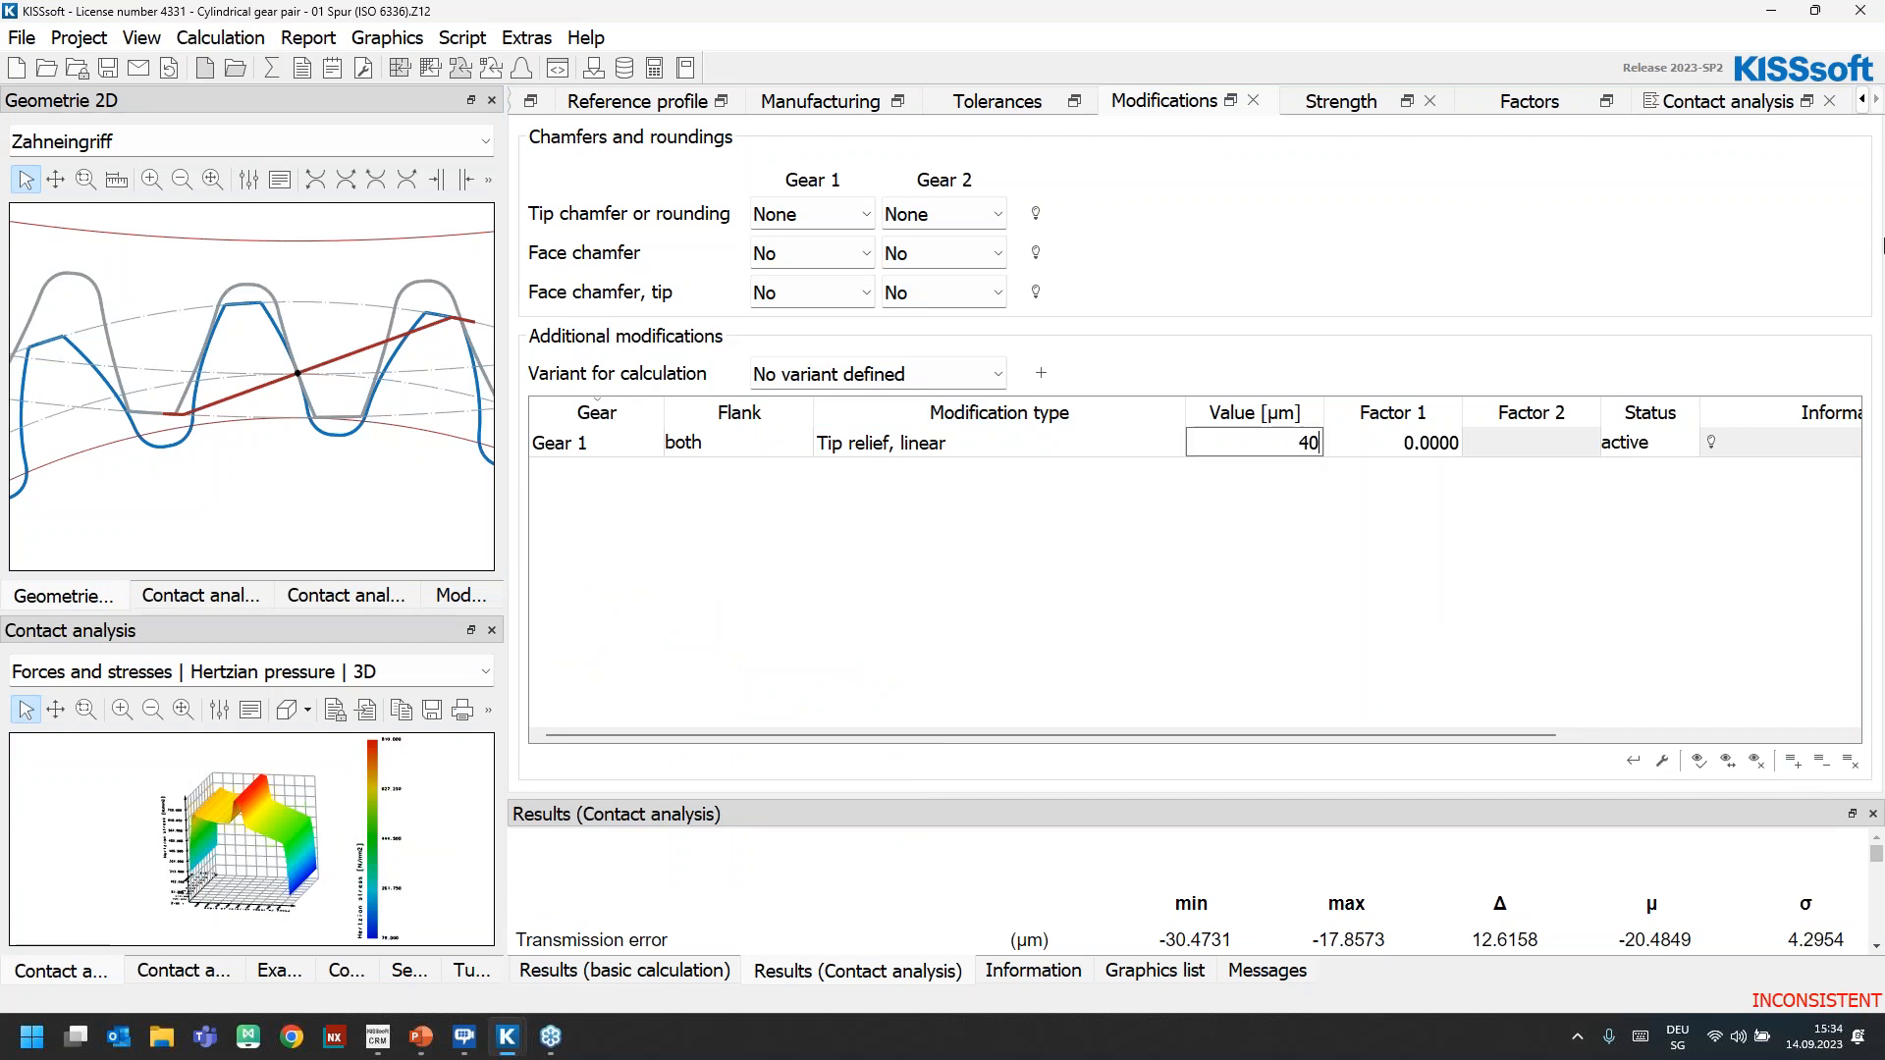
key("Return")
left_click(1419, 447)
type("1")
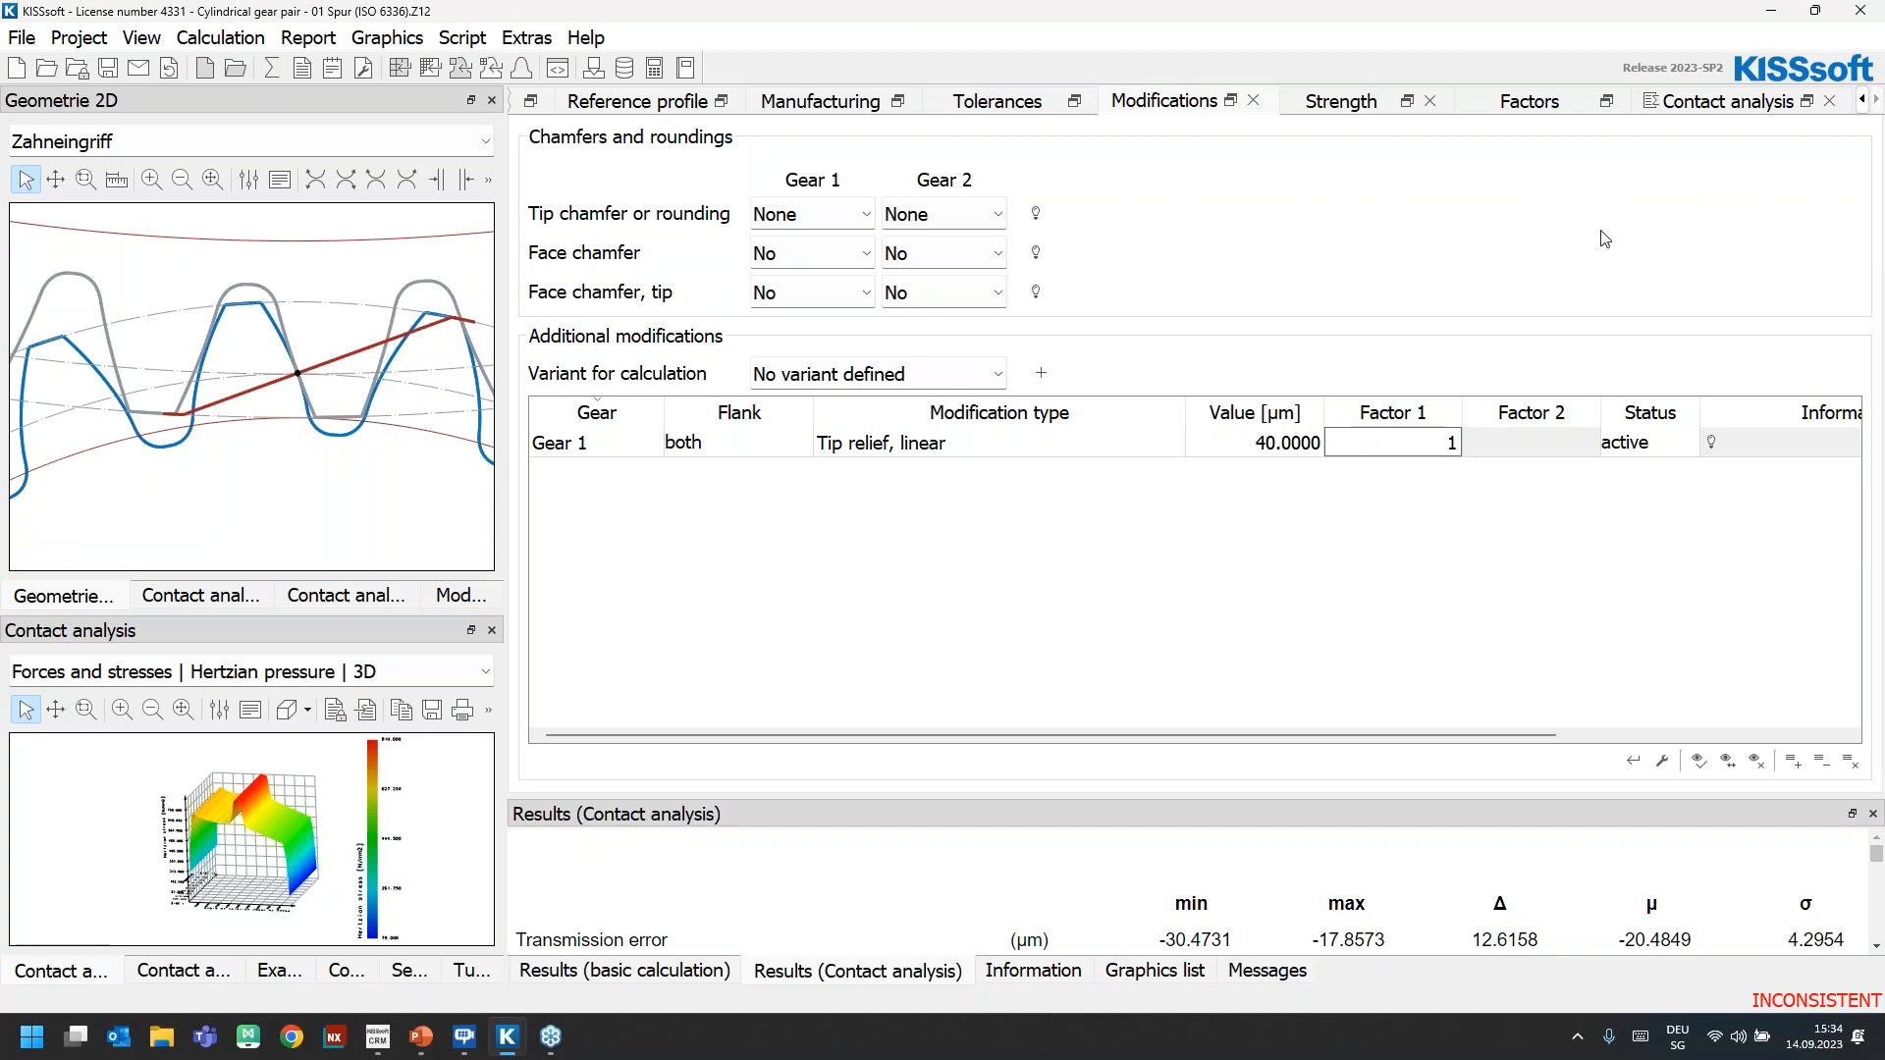
key("Return")
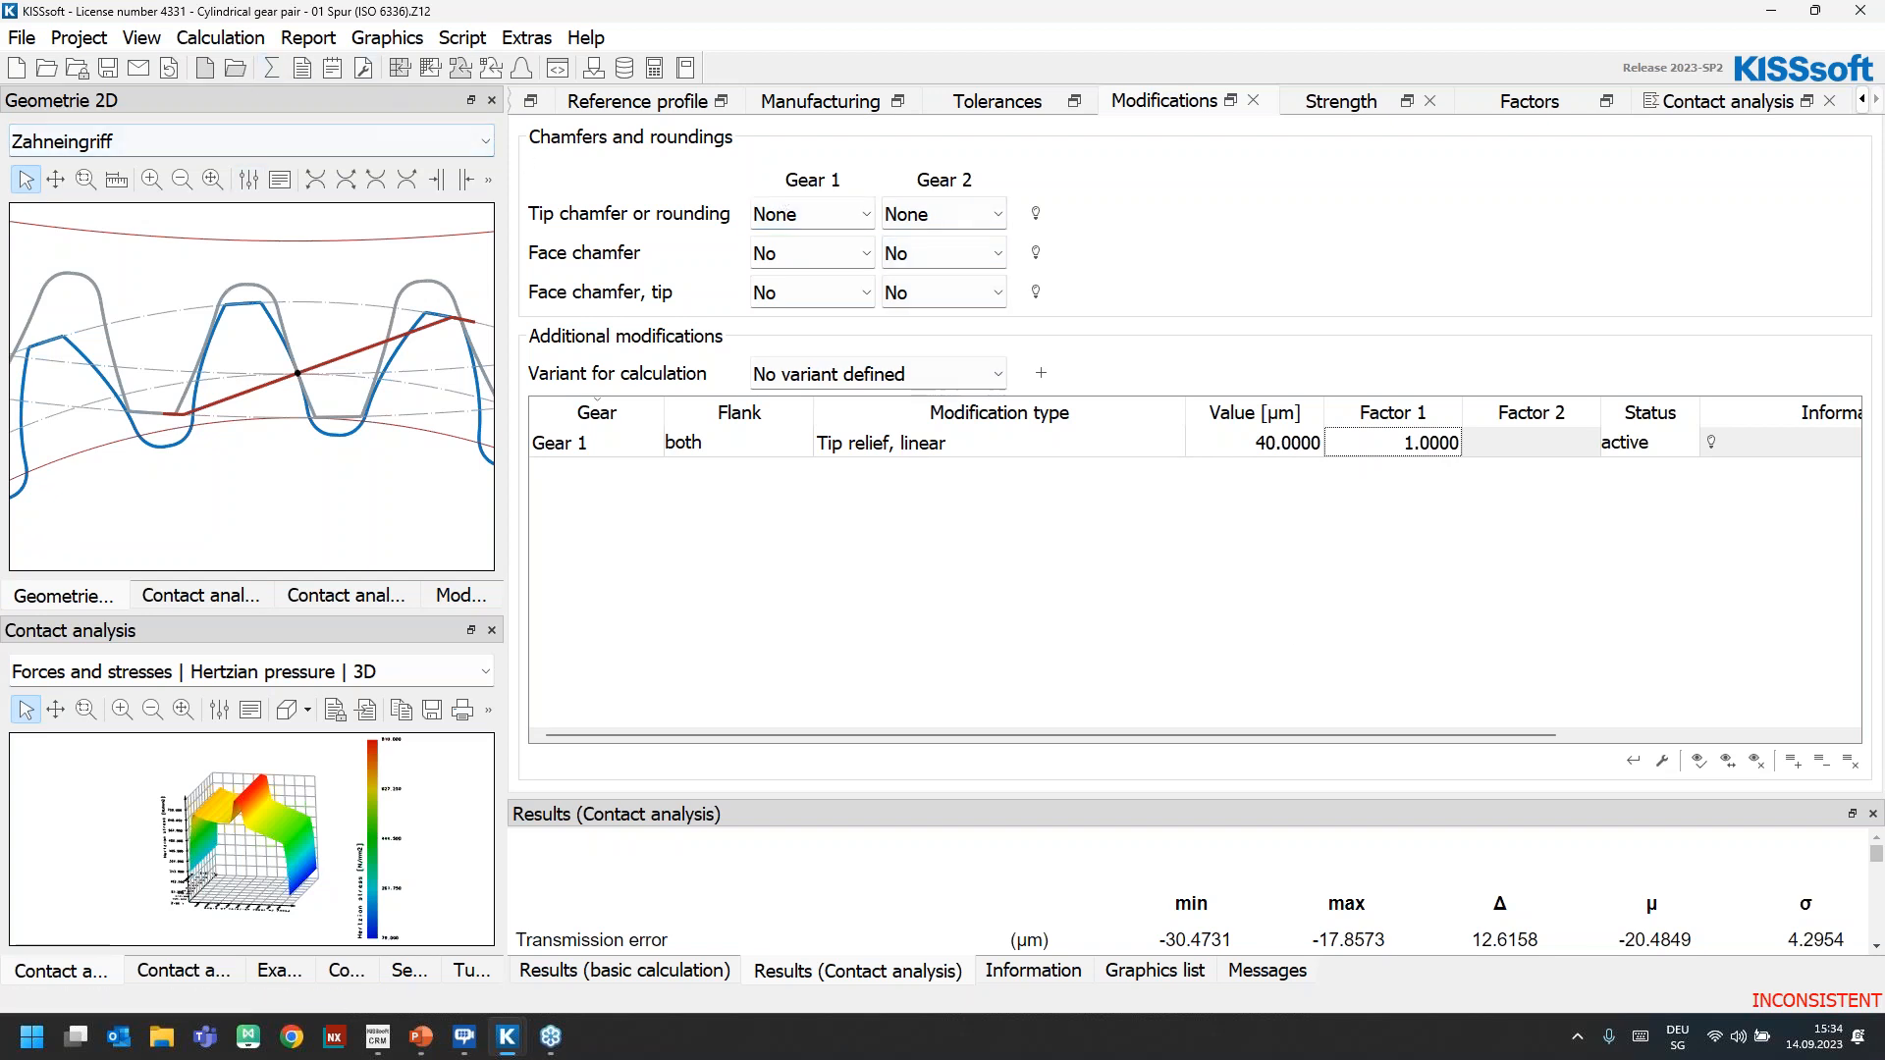
Recalculate the contact analysis, accept applying the recommended optimal tip relief setting, and inspect the path of contact in the meshing graphic
left_click(1753, 101)
left_click(274, 67)
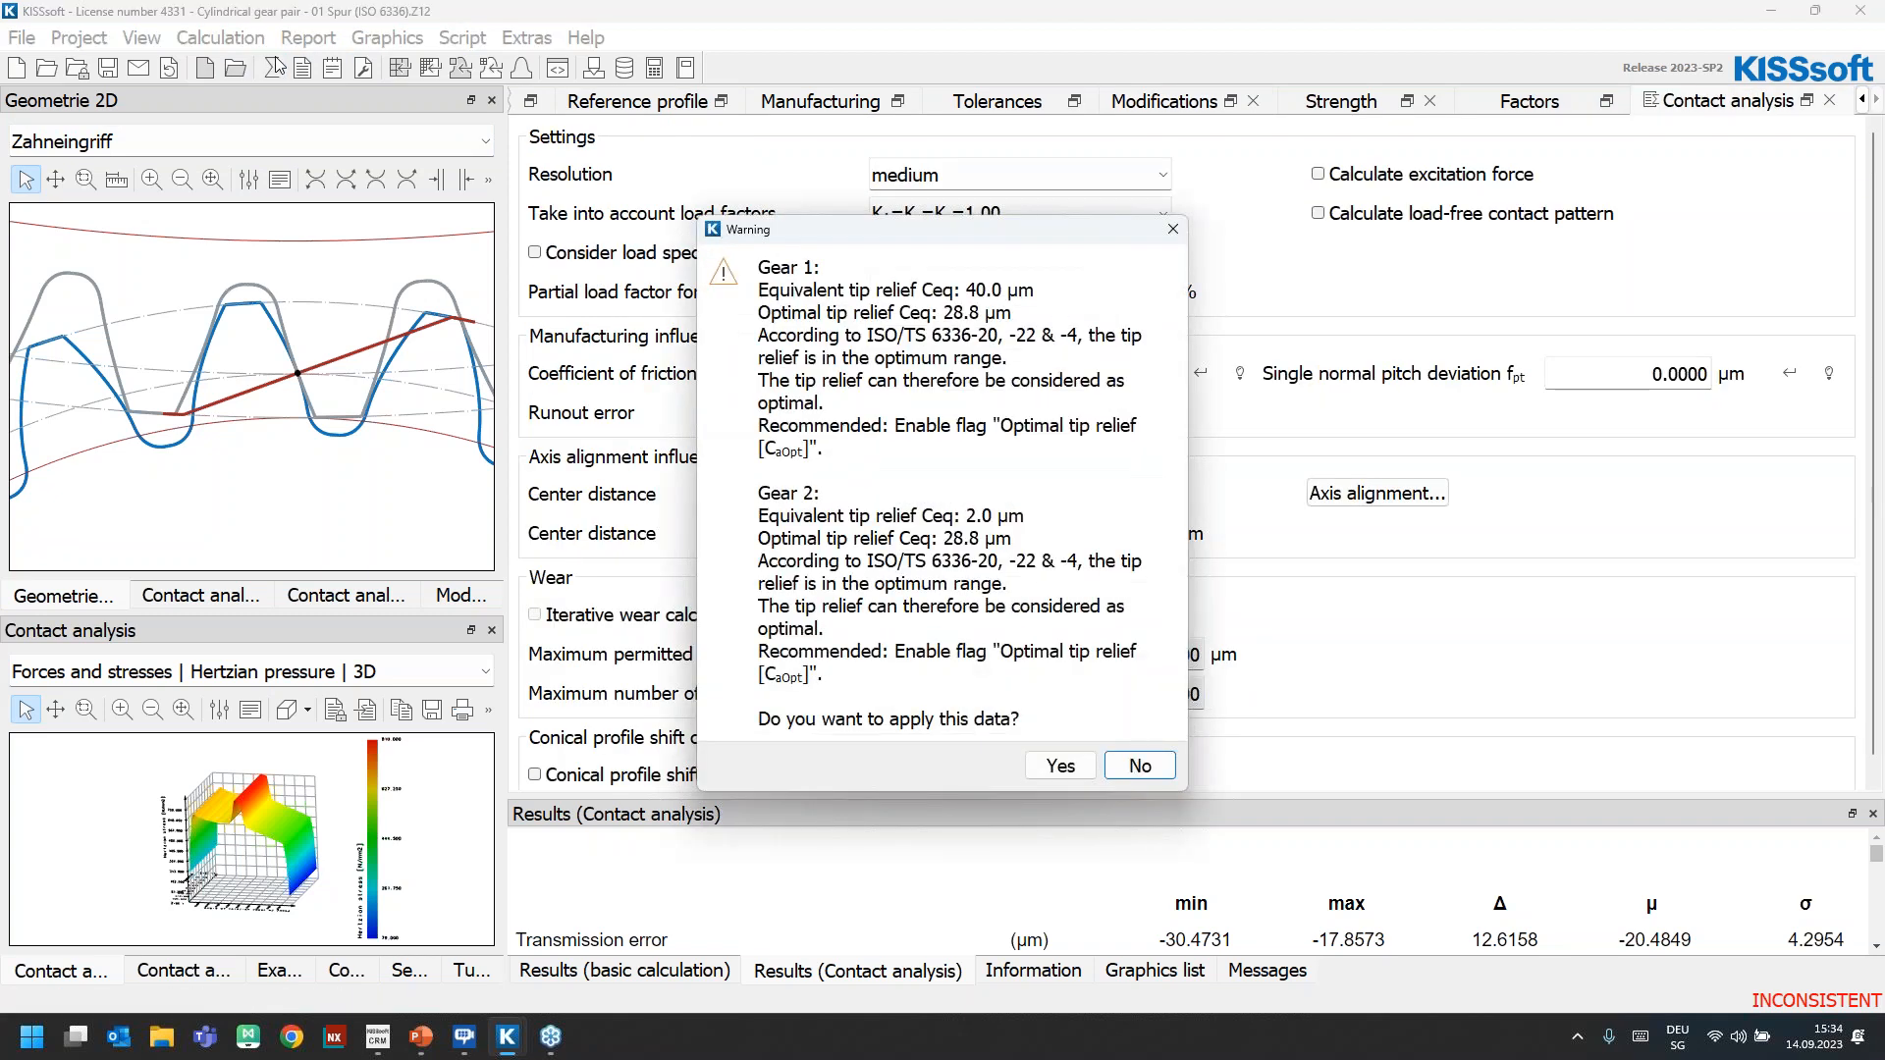
left_click(1061, 766)
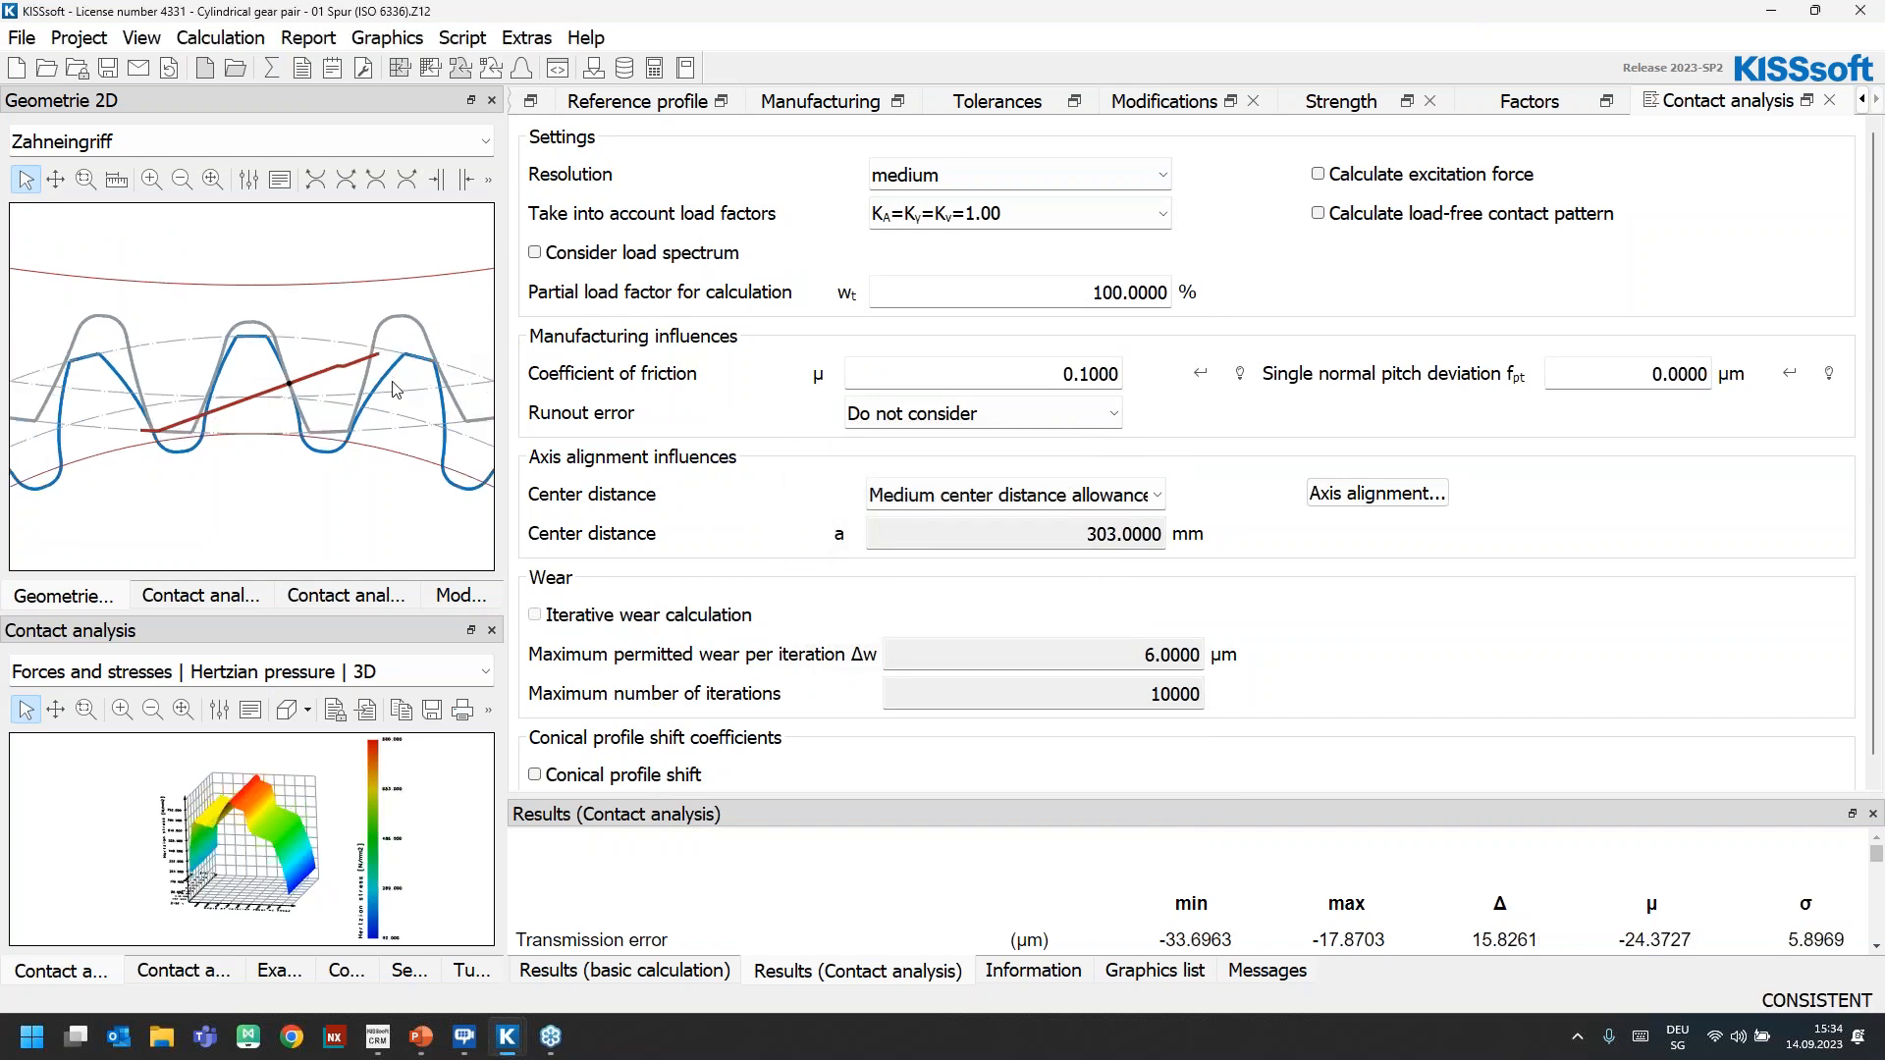
scroll(383, 367, "up", 2)
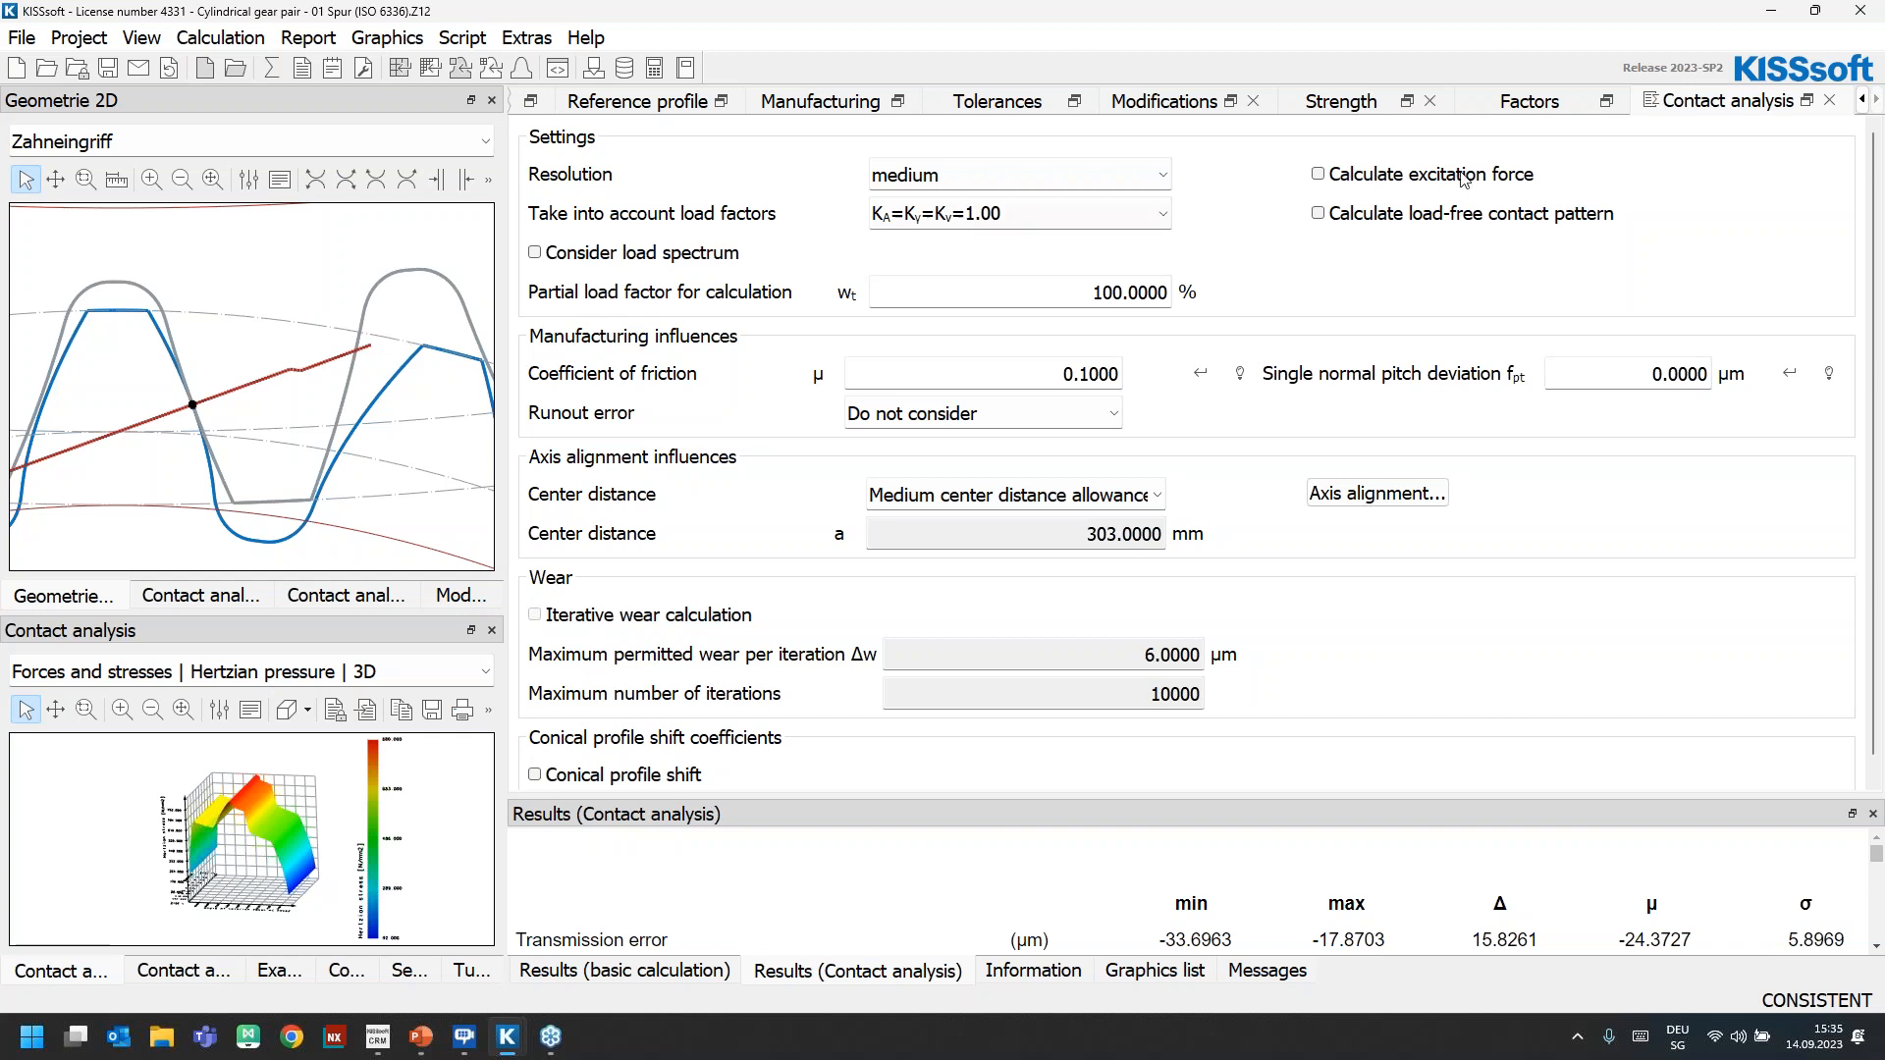
Open the 2D profile diagram of Gear 1 and enlarge it to examine the tip relief on both flanks
left_click(387, 37)
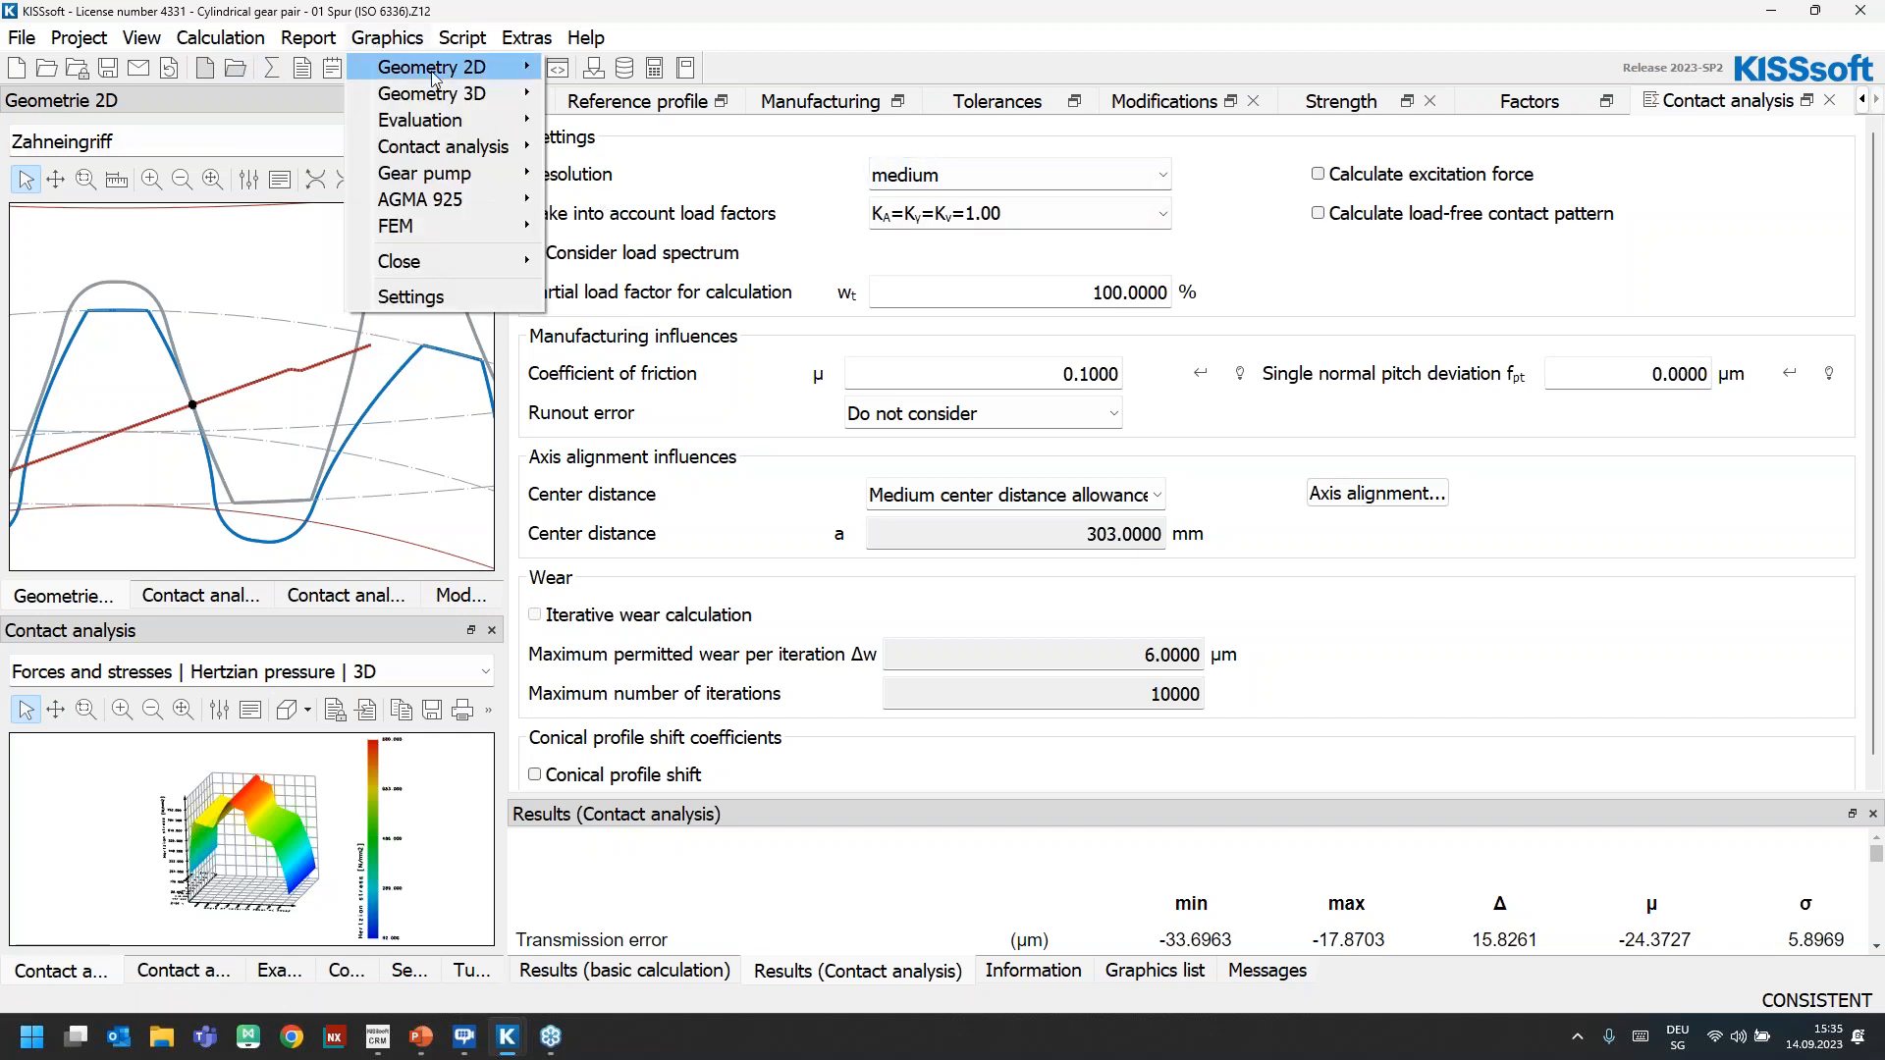
mouse_move(435, 120)
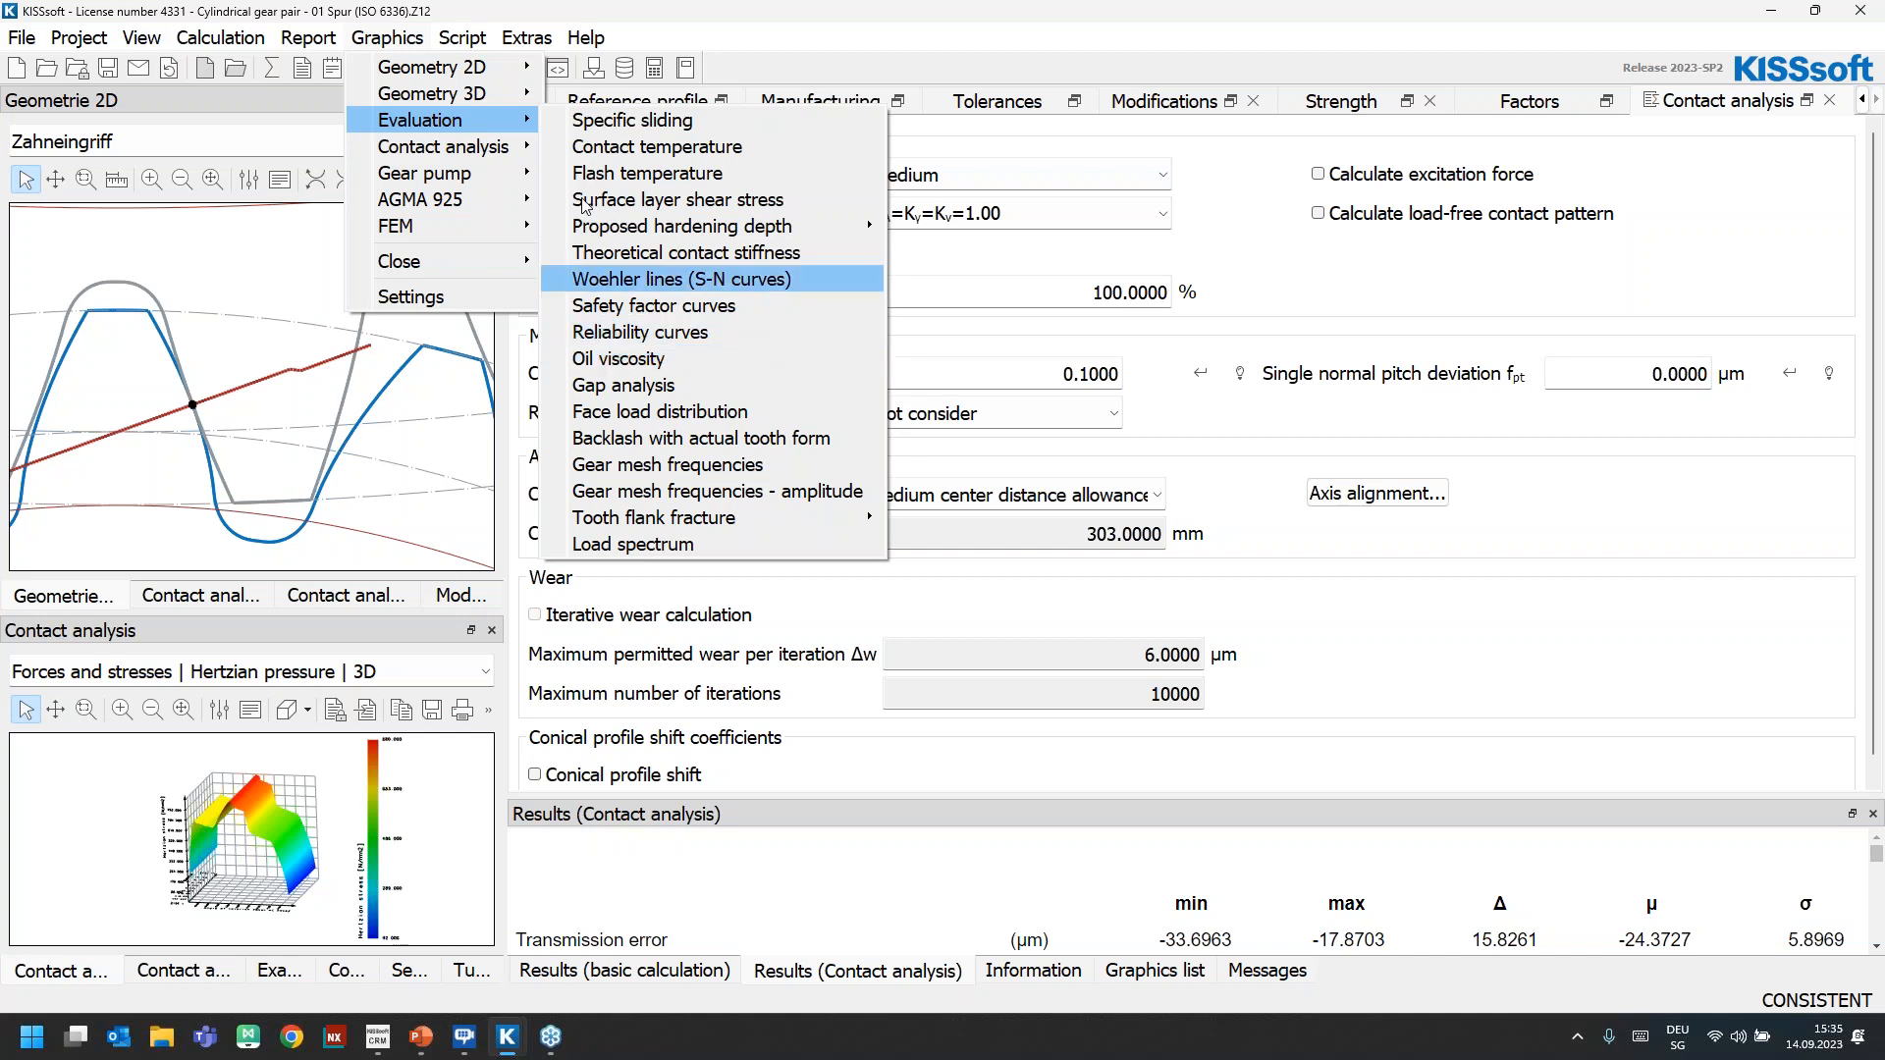
mouse_move(432, 67)
mouse_move(783, 194)
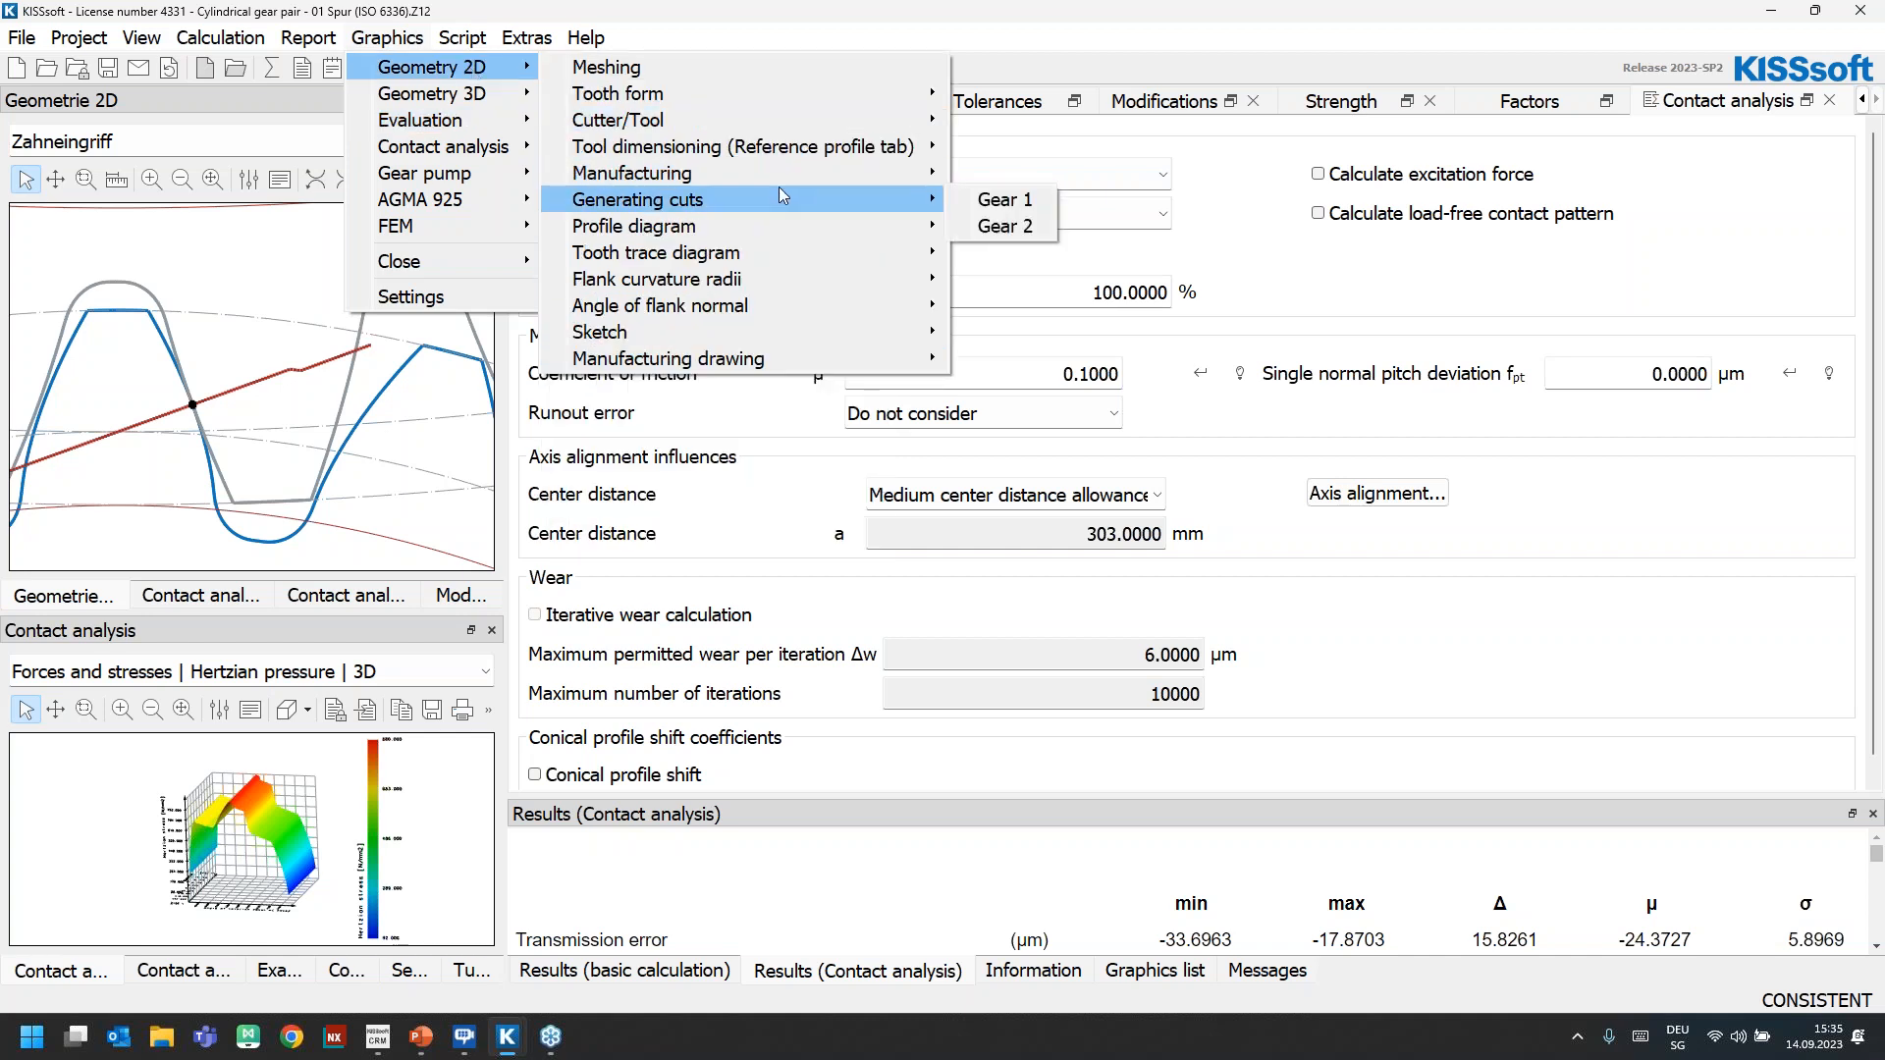
mouse_move(807, 230)
left_click(1002, 227)
left_click_drag(859, 374, 724, 22)
left_click_drag(997, 374, 1427, 877)
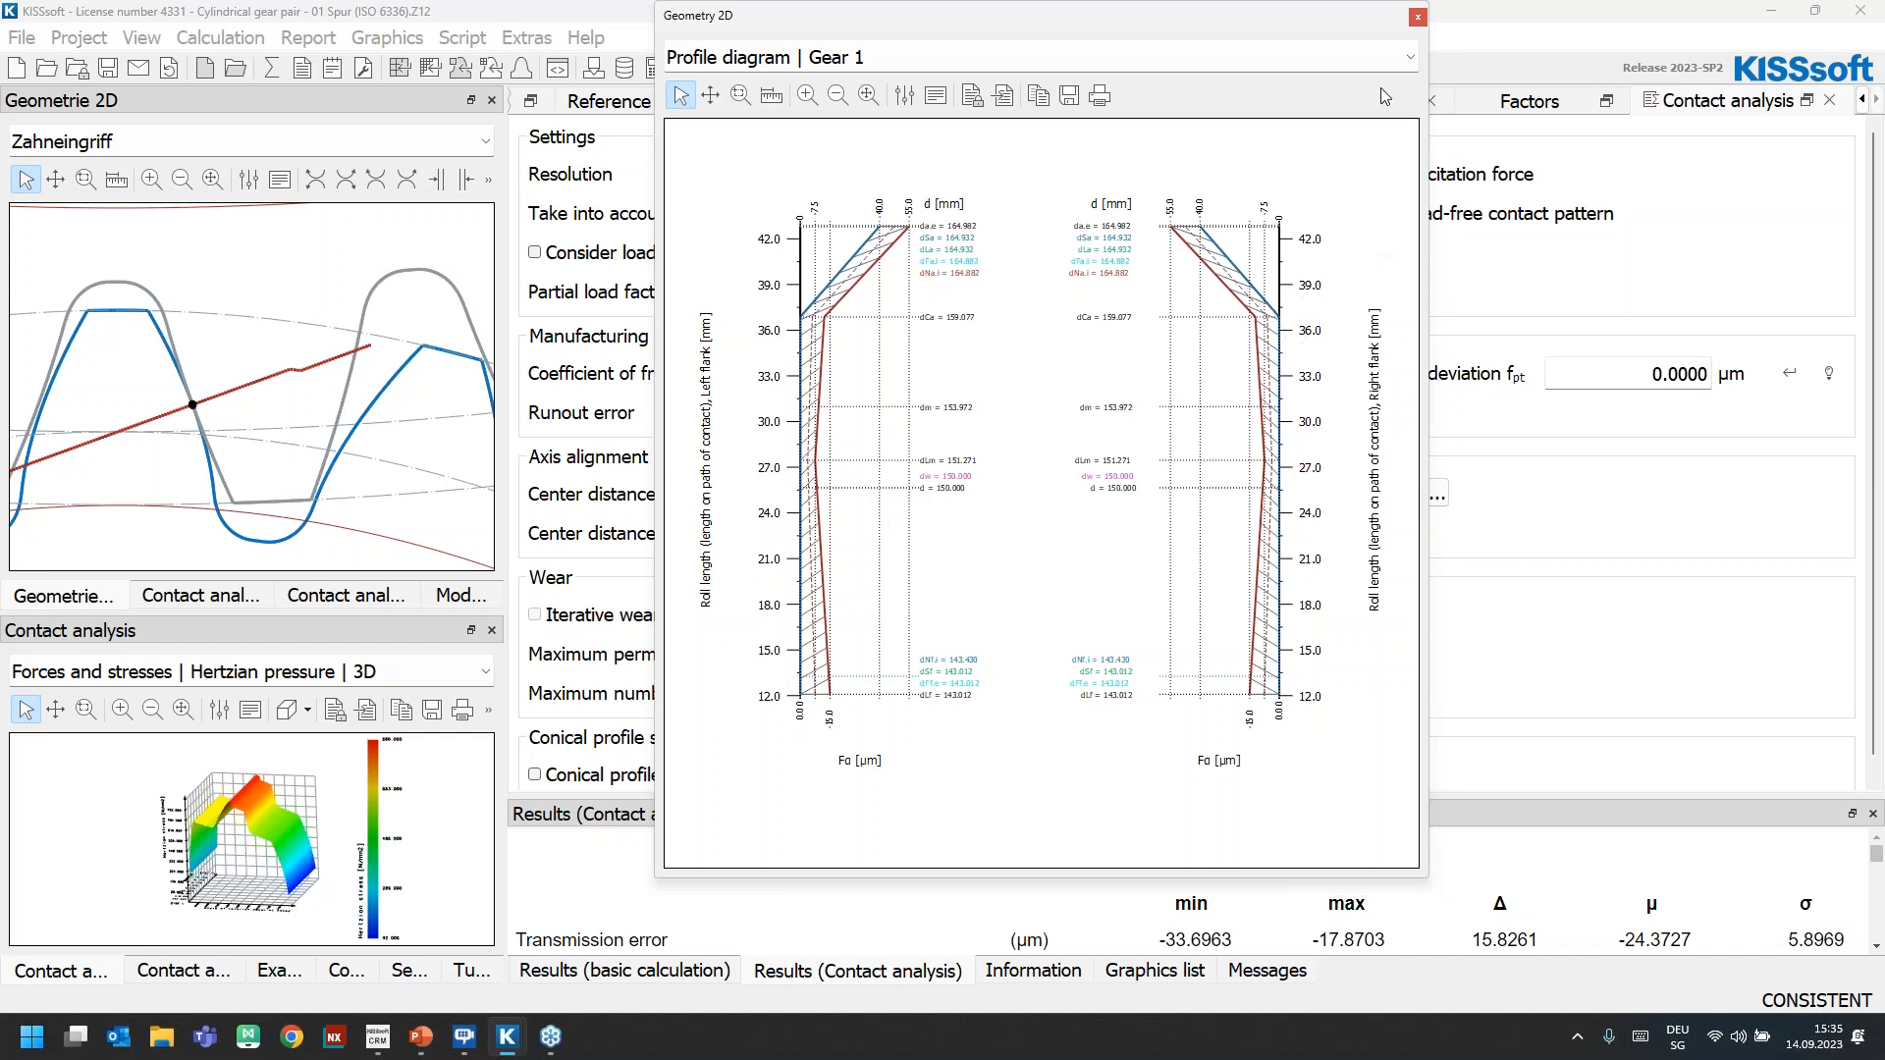
Remove all existing profile modifications and start their rough sizing, applying the recommended optimal tip relief flag change for both gears
left_click(1417, 19)
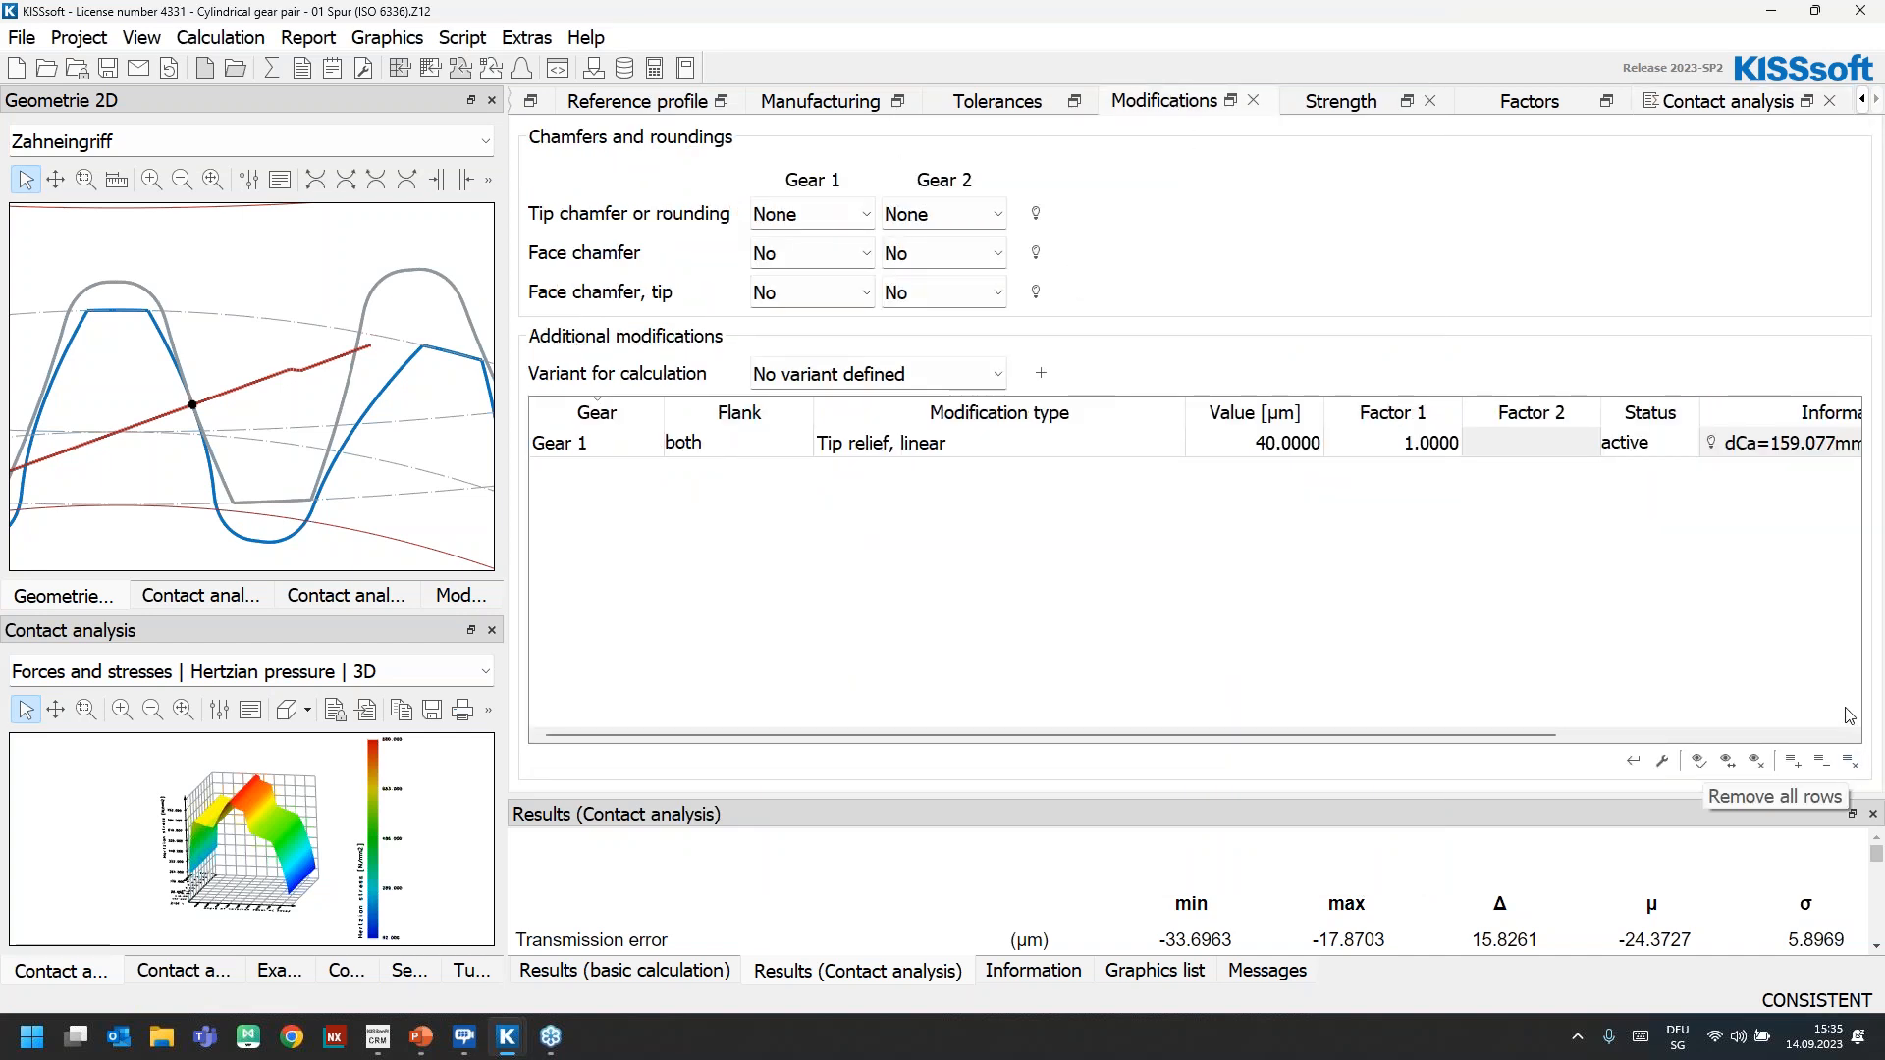
left_click(1851, 763)
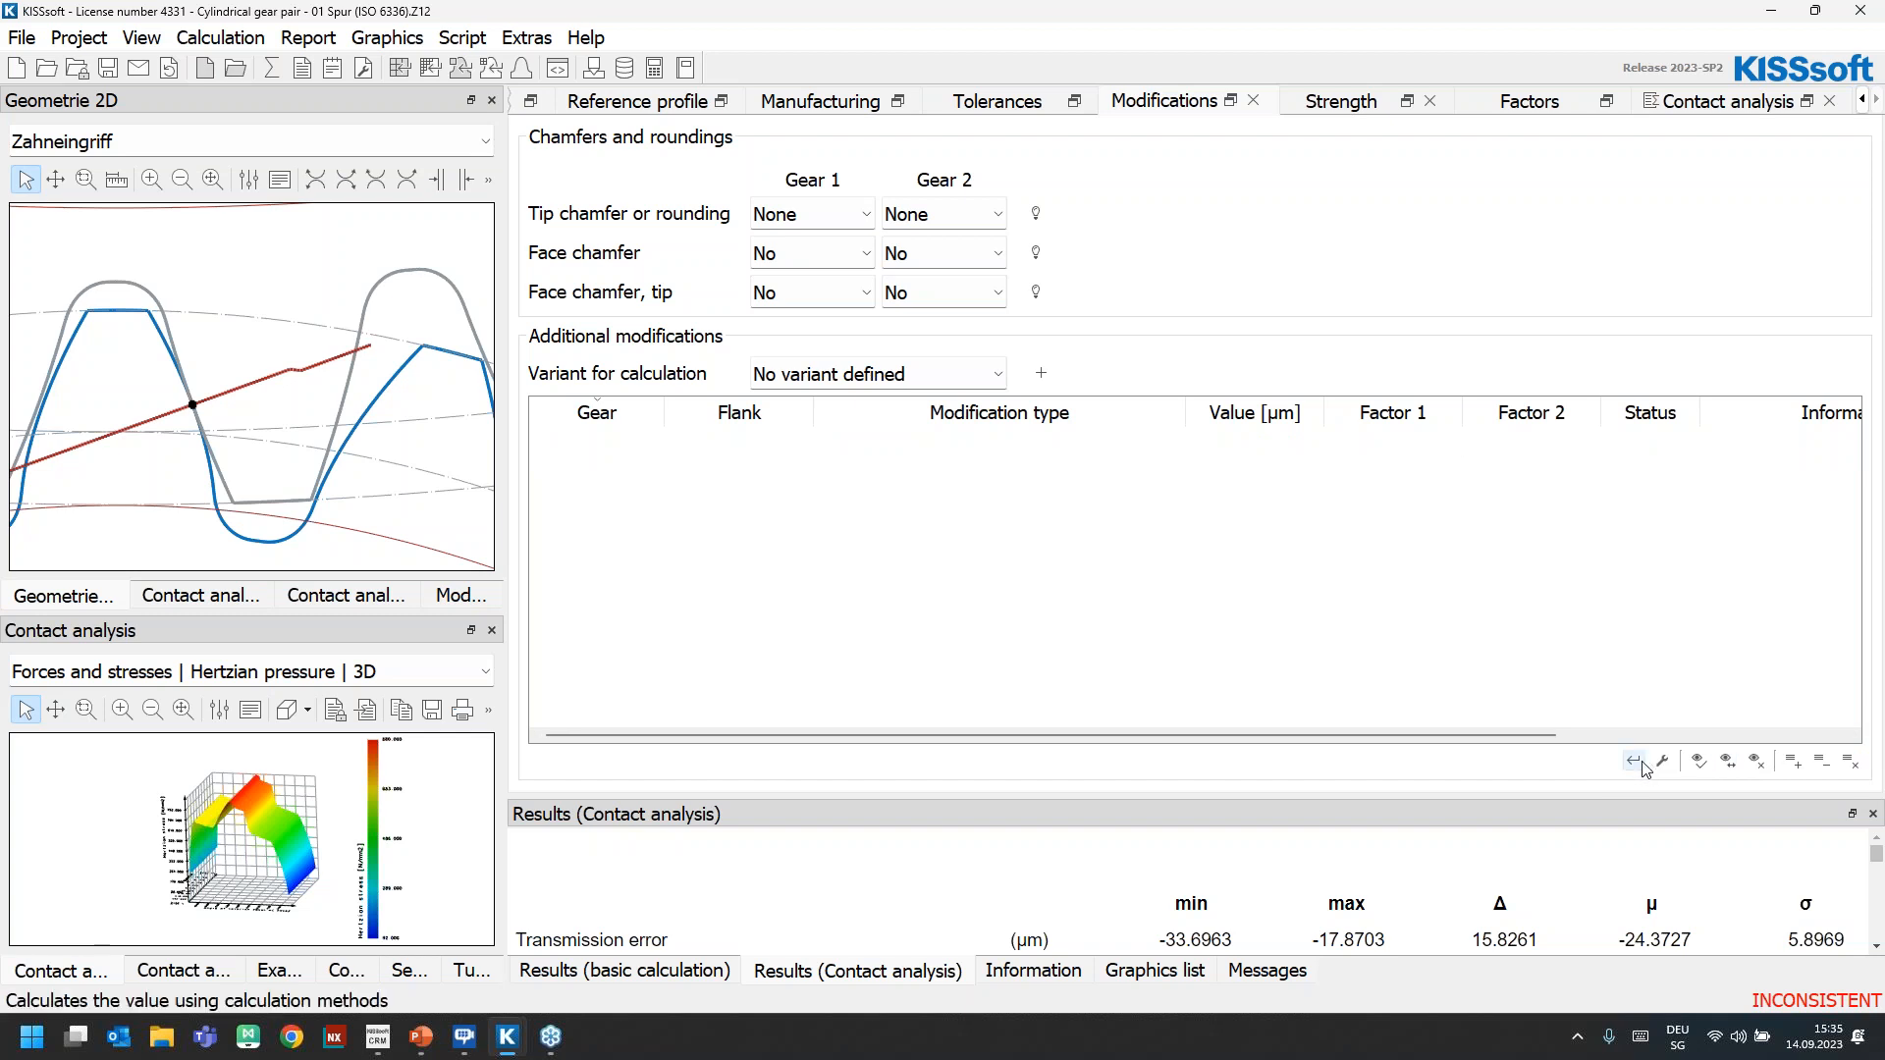
left_click(1633, 762)
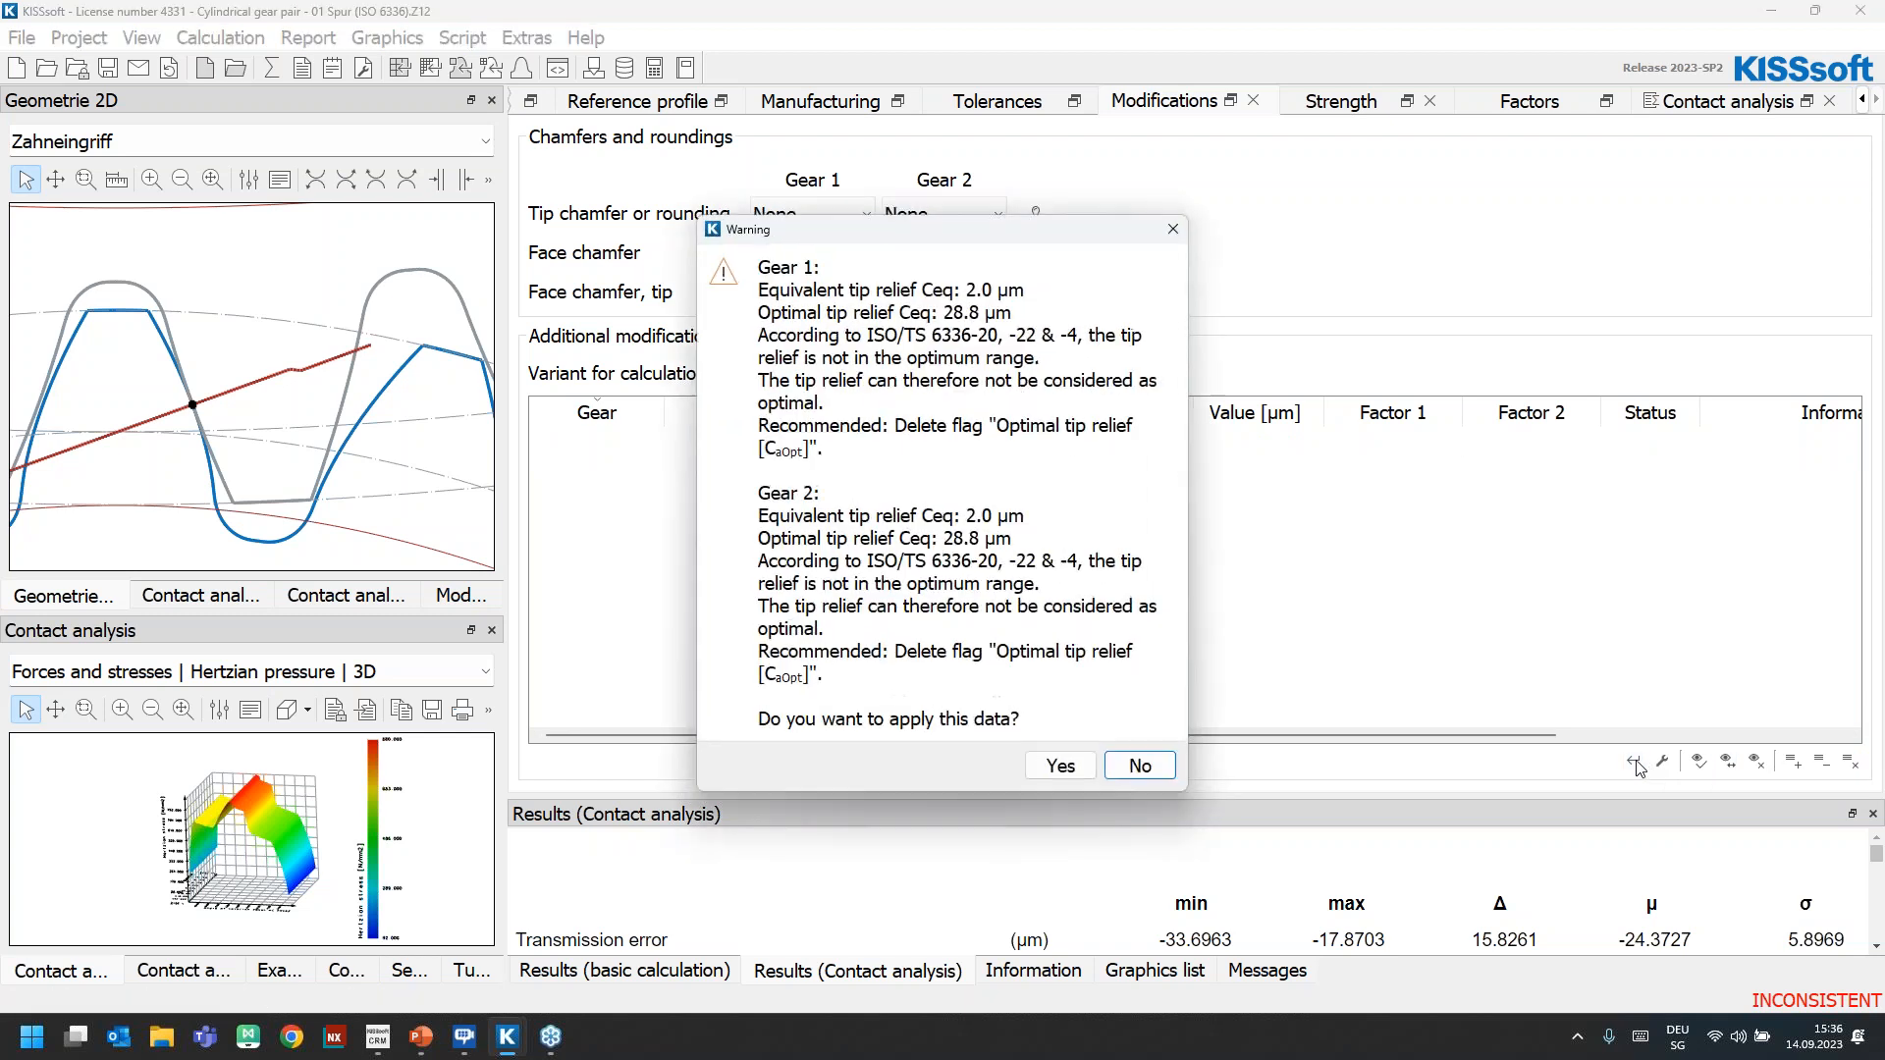
left_click(1048, 772)
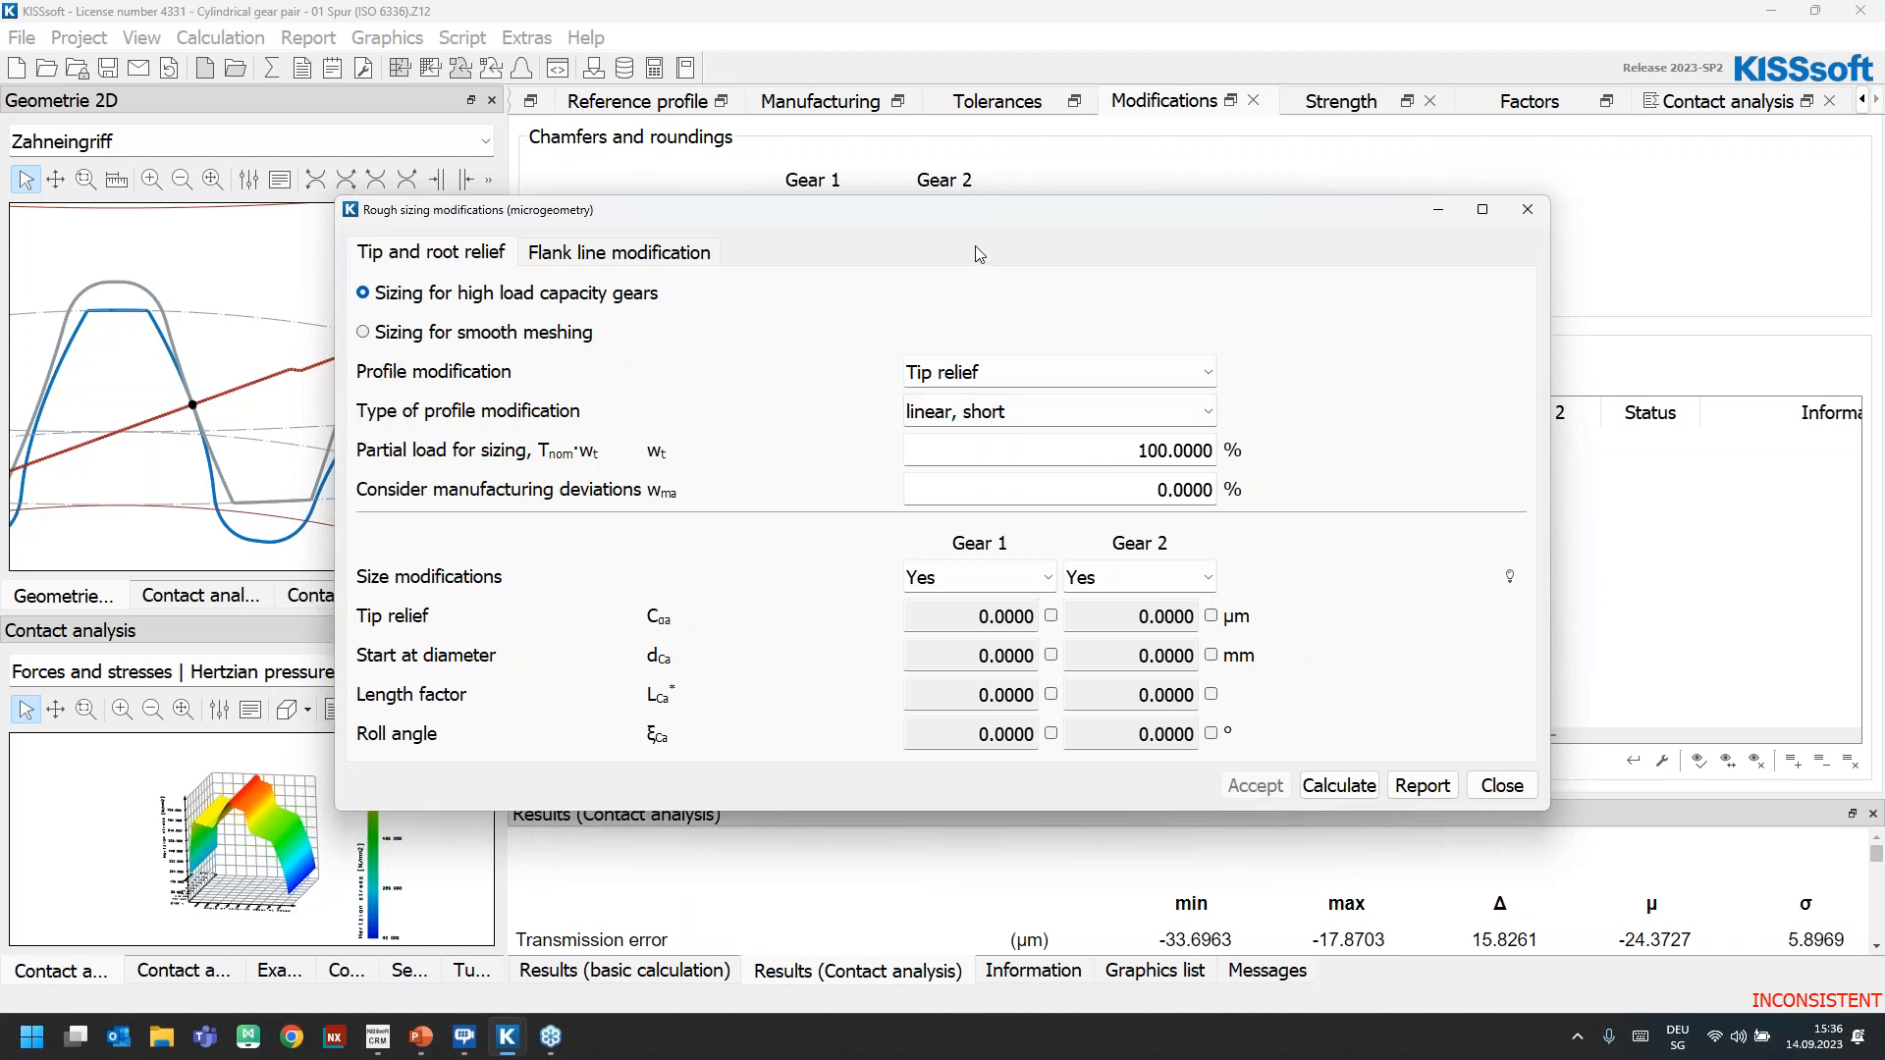
Size a tip relief of type linear with transition radius, long, for both gears at 100 % partial load and accept the calculated modifications
left_click(977, 378)
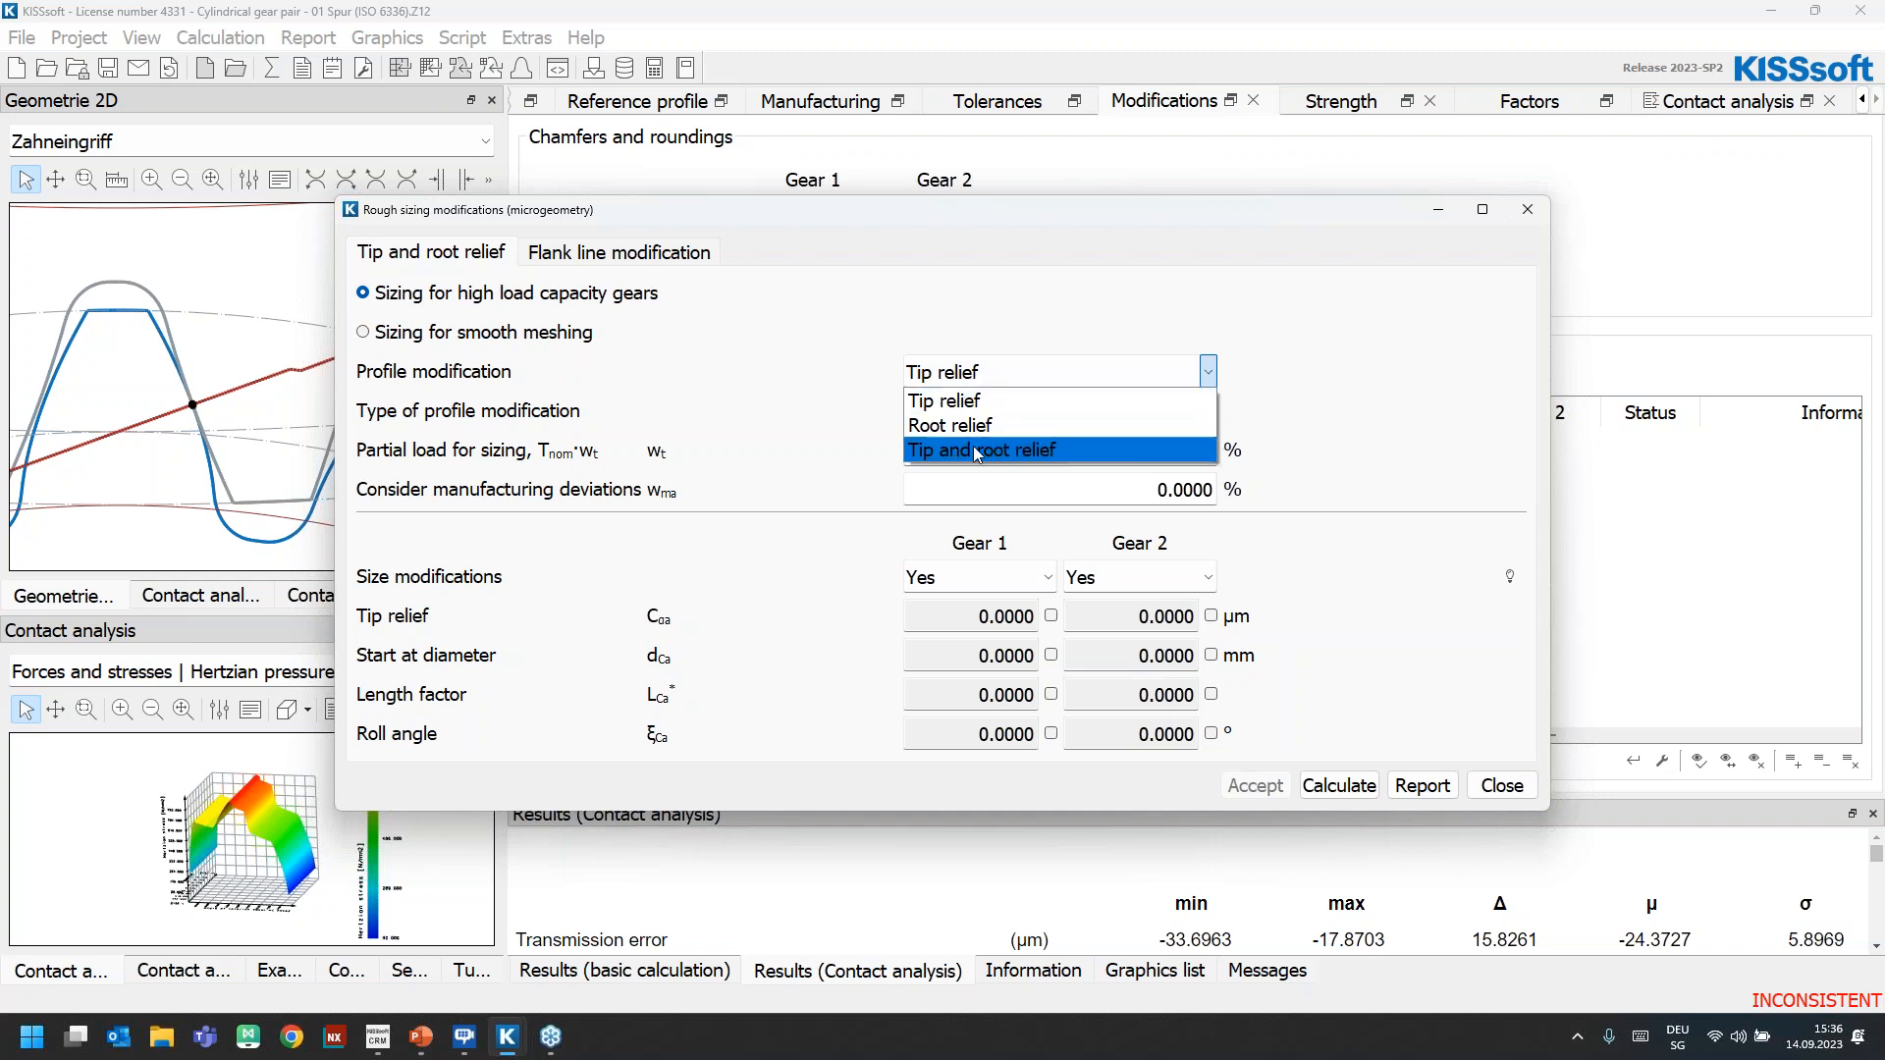
left_click(1036, 401)
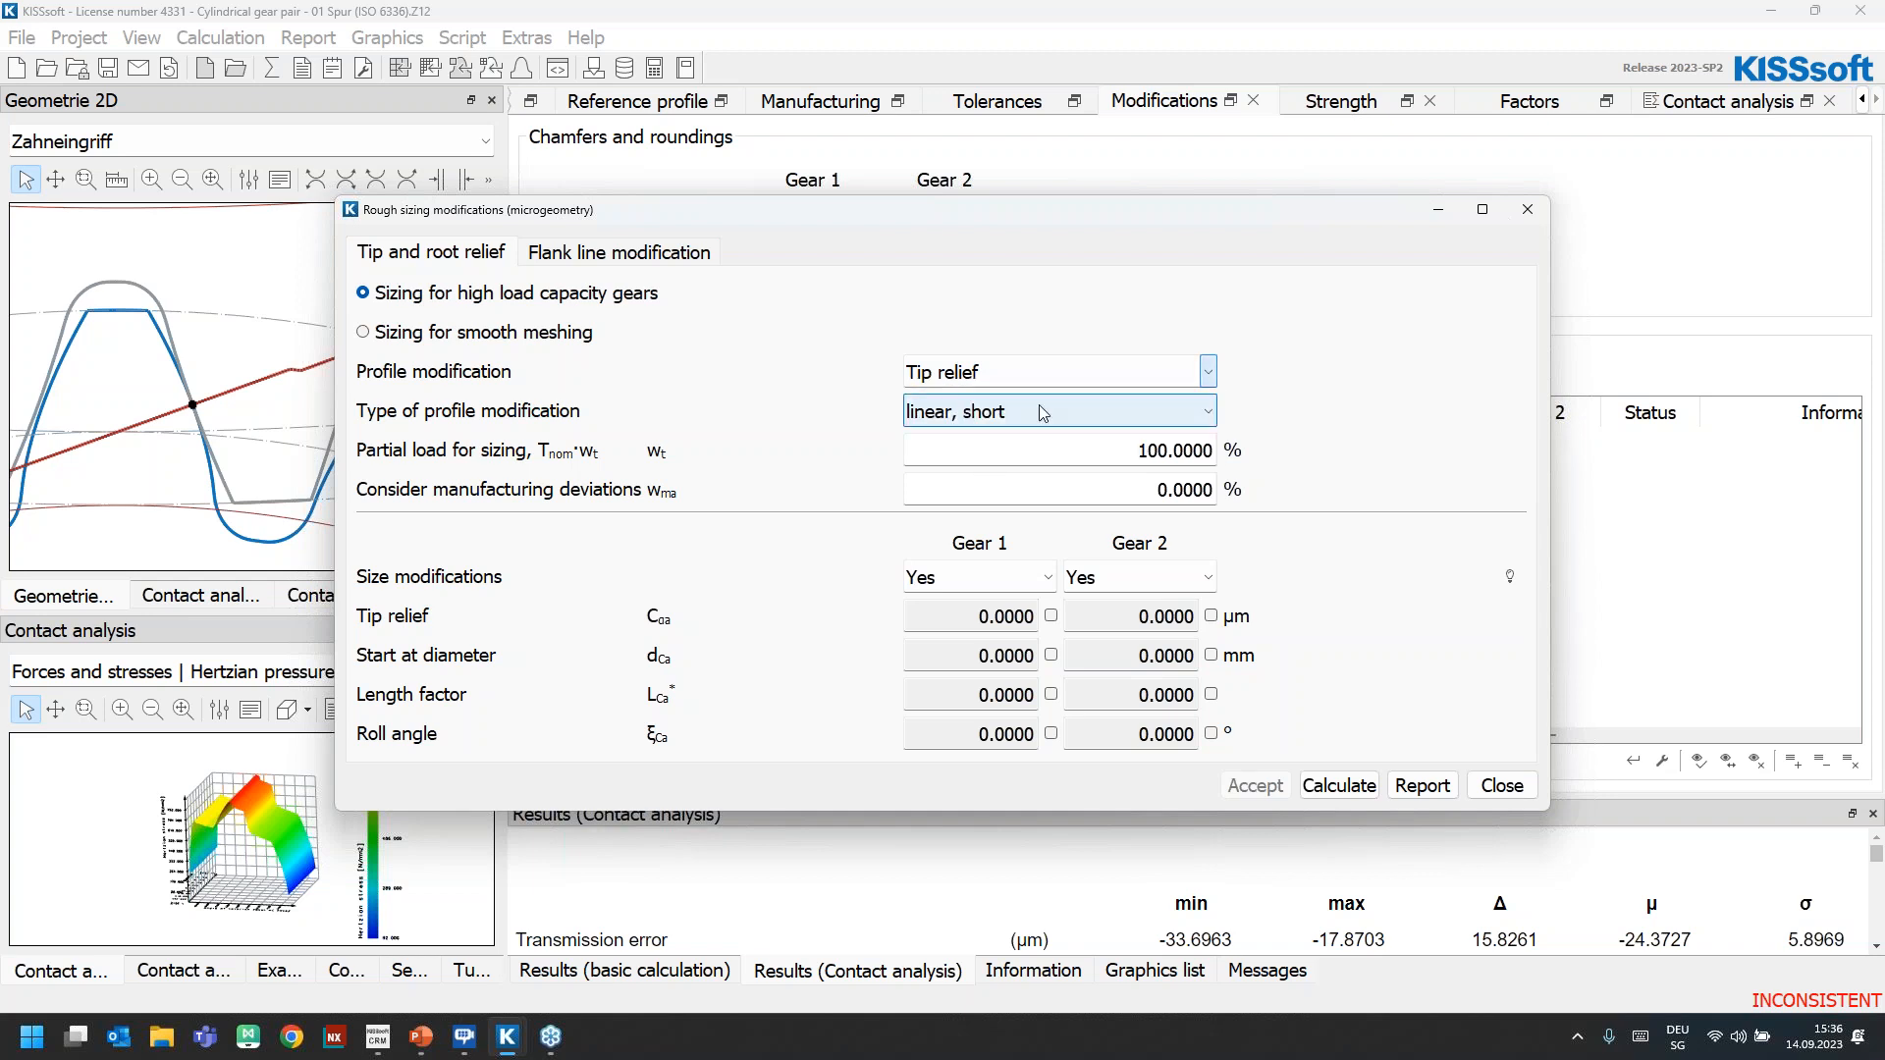
left_click(1036, 412)
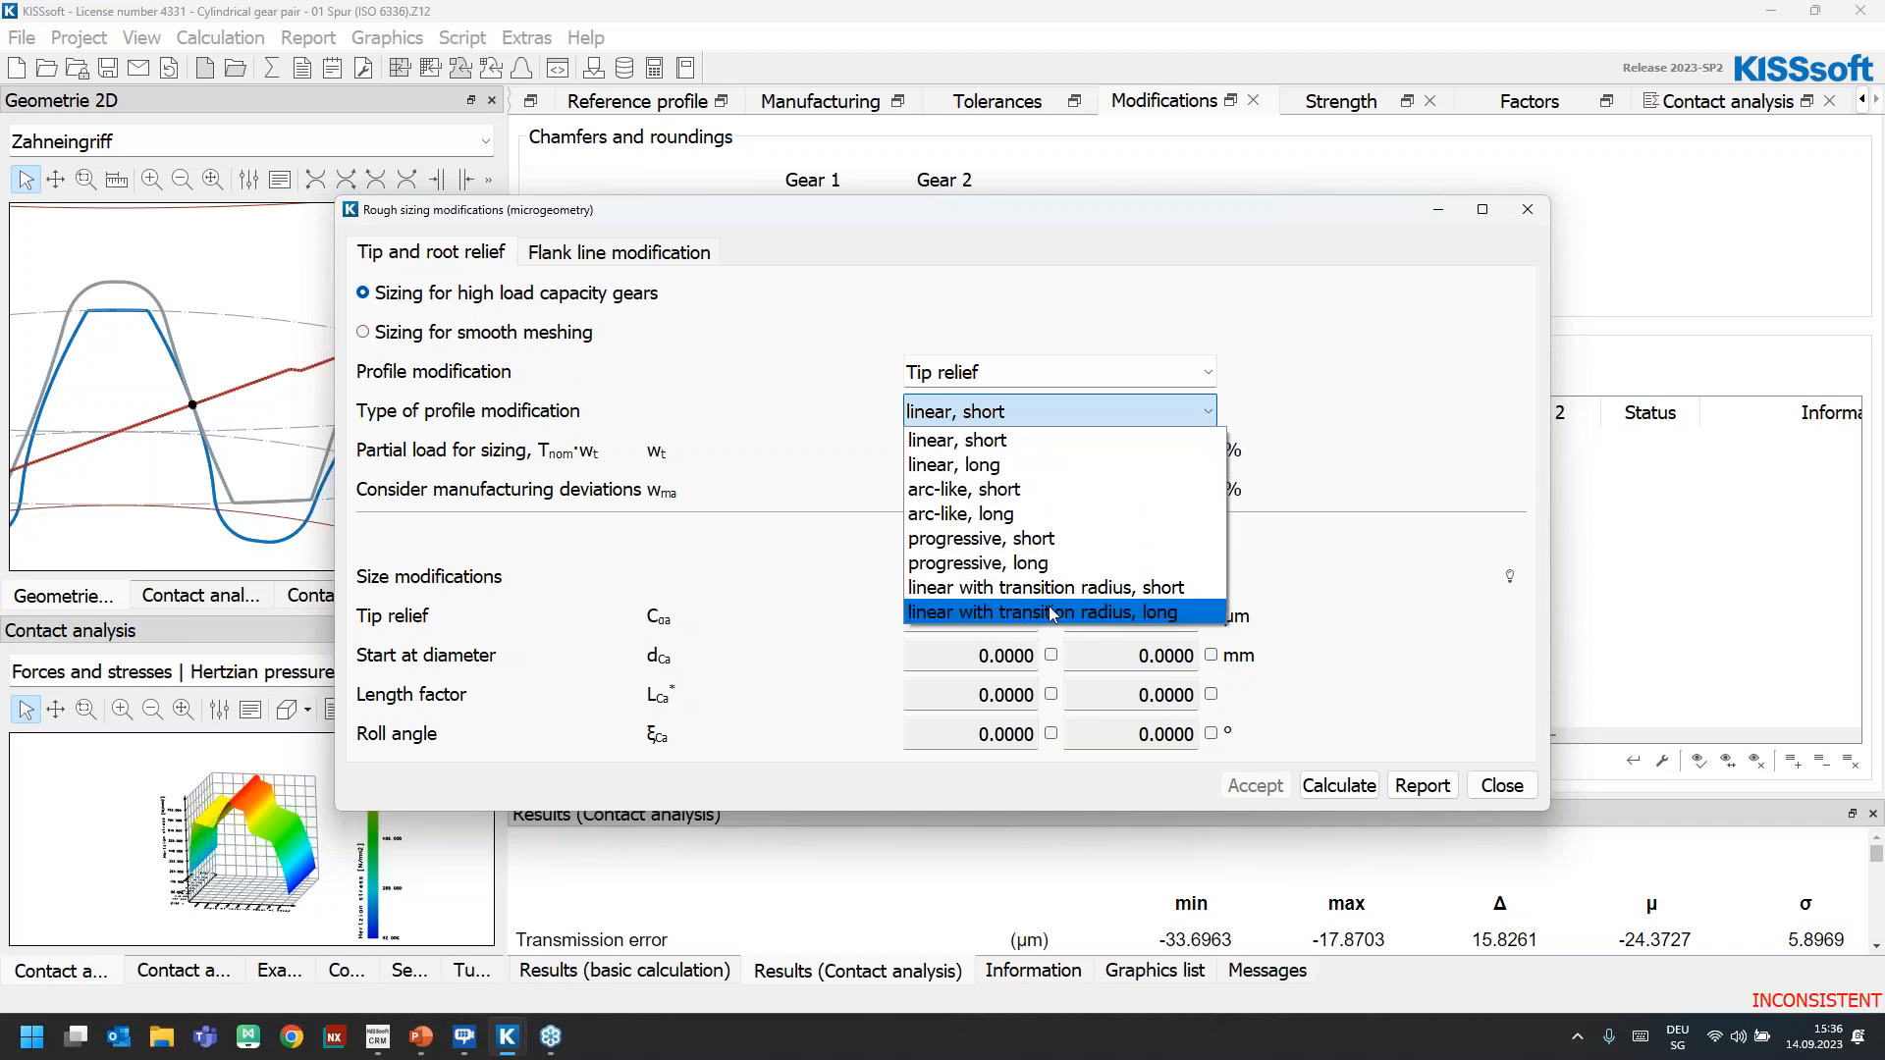
left_click(1103, 617)
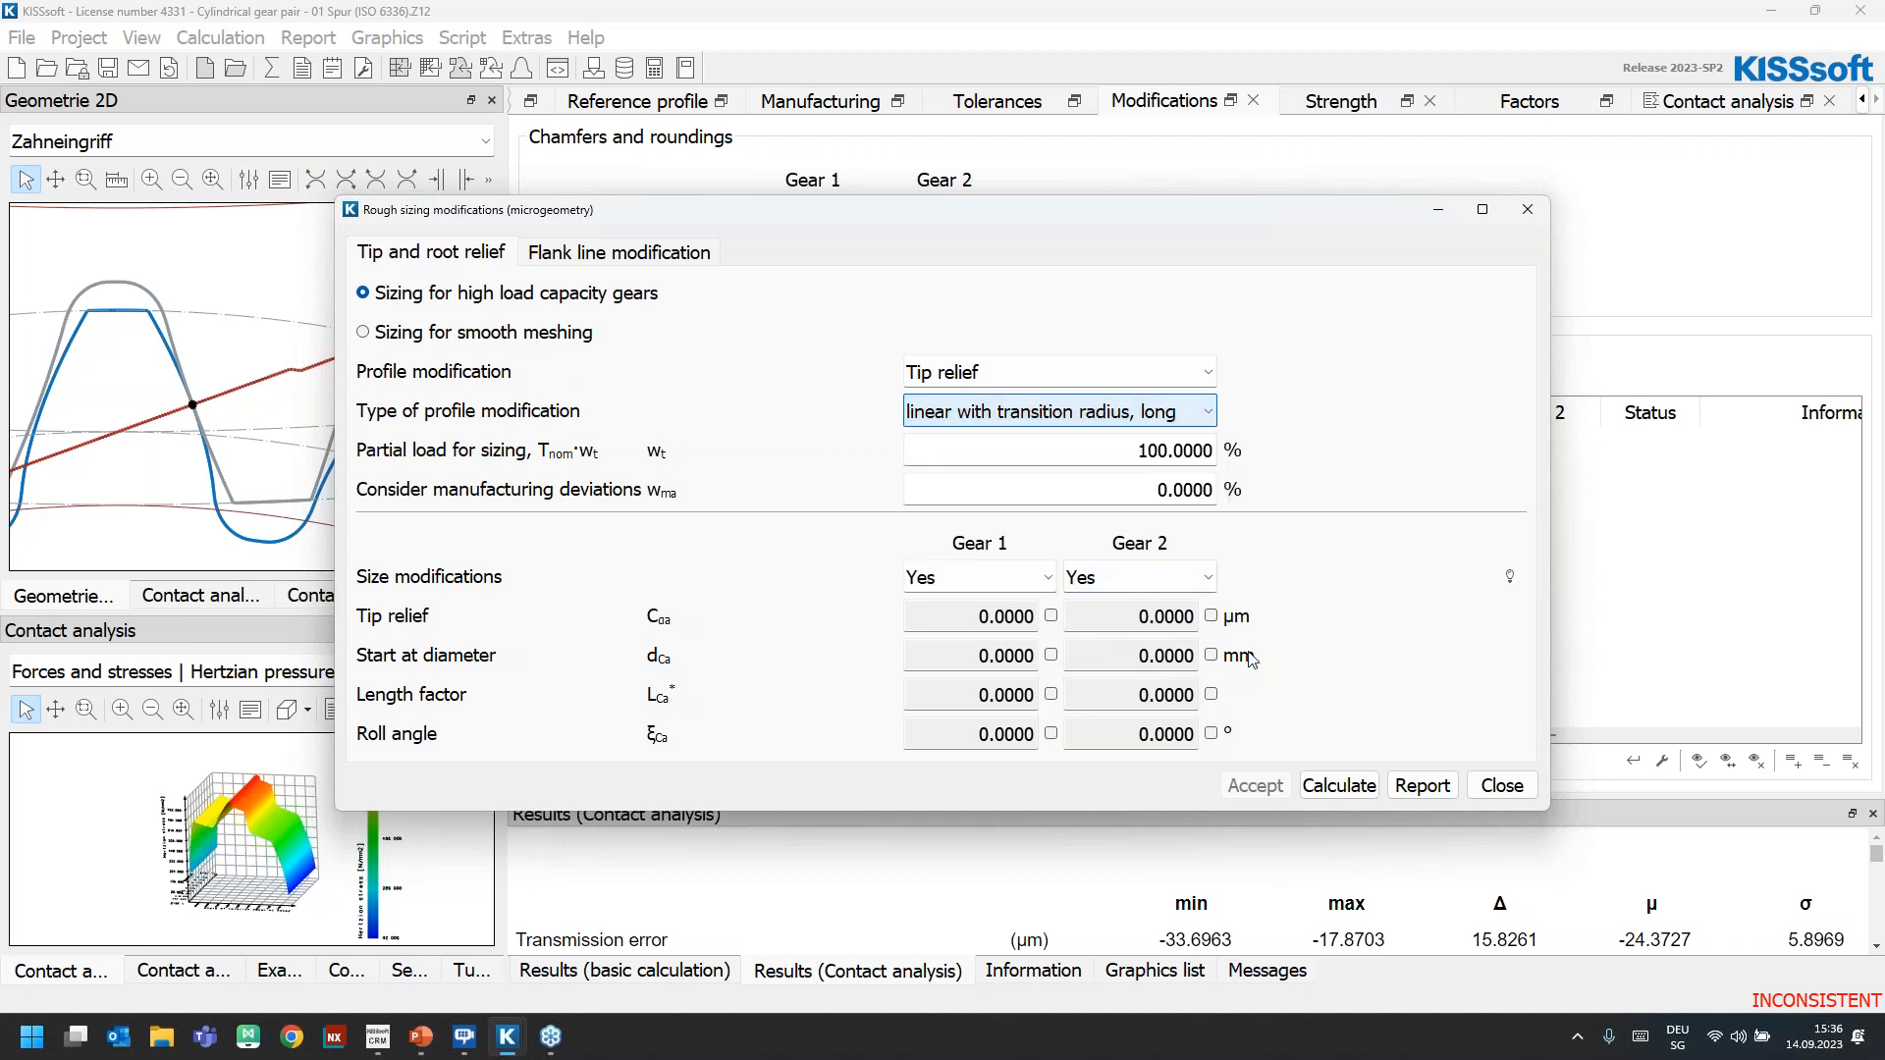
left_click(1341, 788)
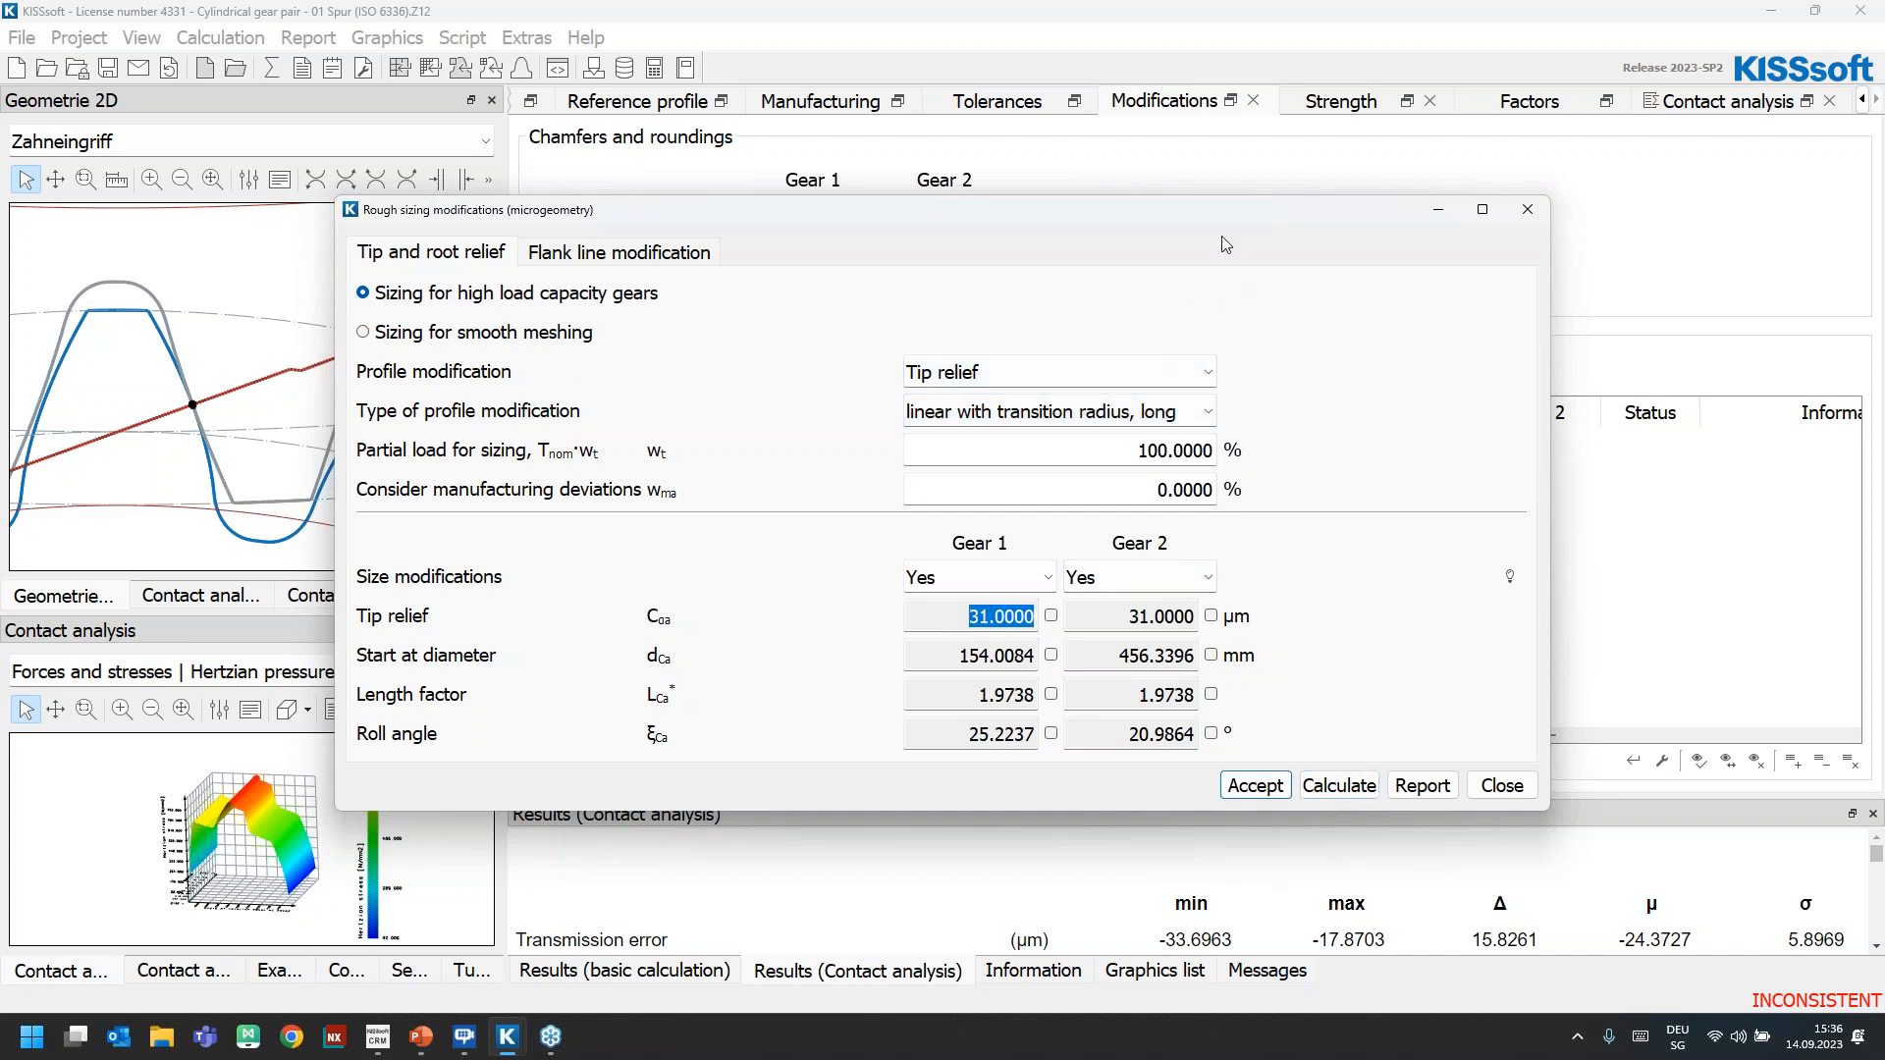
left_click(1255, 786)
left_click(1060, 585)
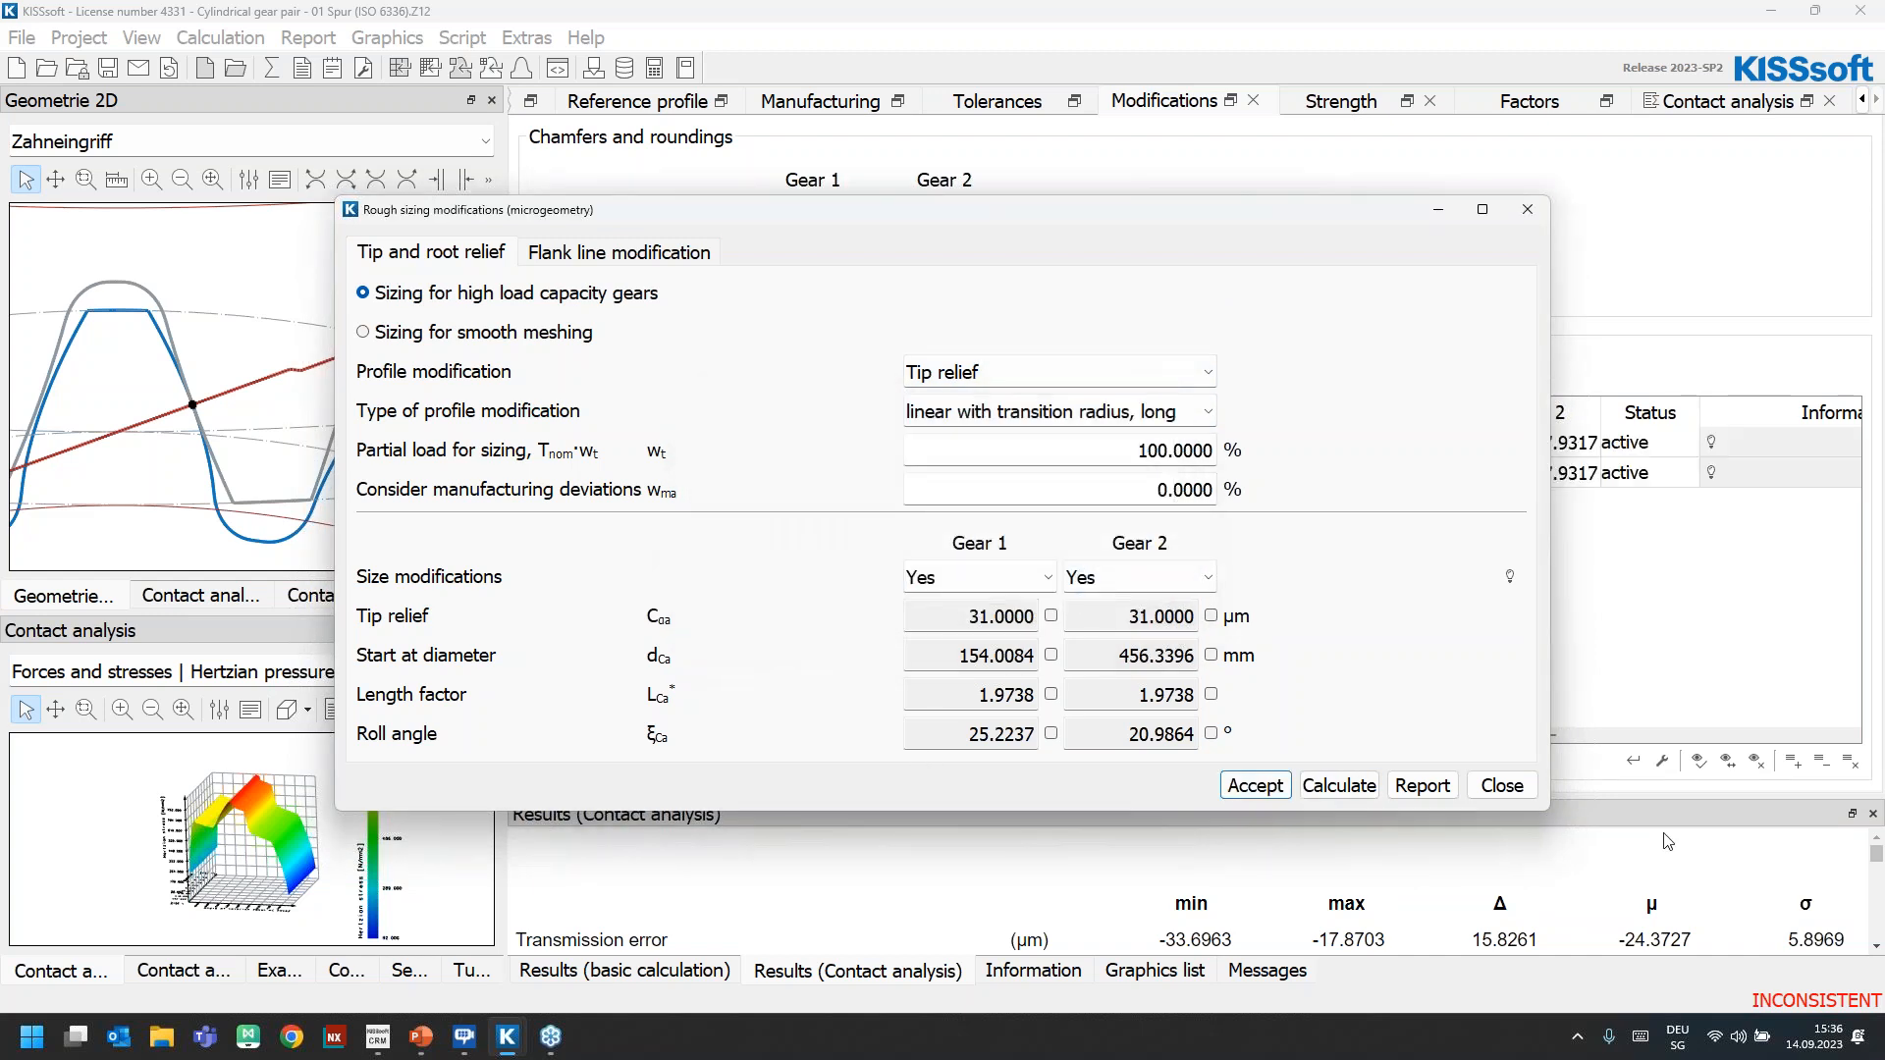
left_click(1502, 786)
Set Factor 1 of the tip relief to 2 for both Gear 2 and Gear 1
left_click(1430, 443)
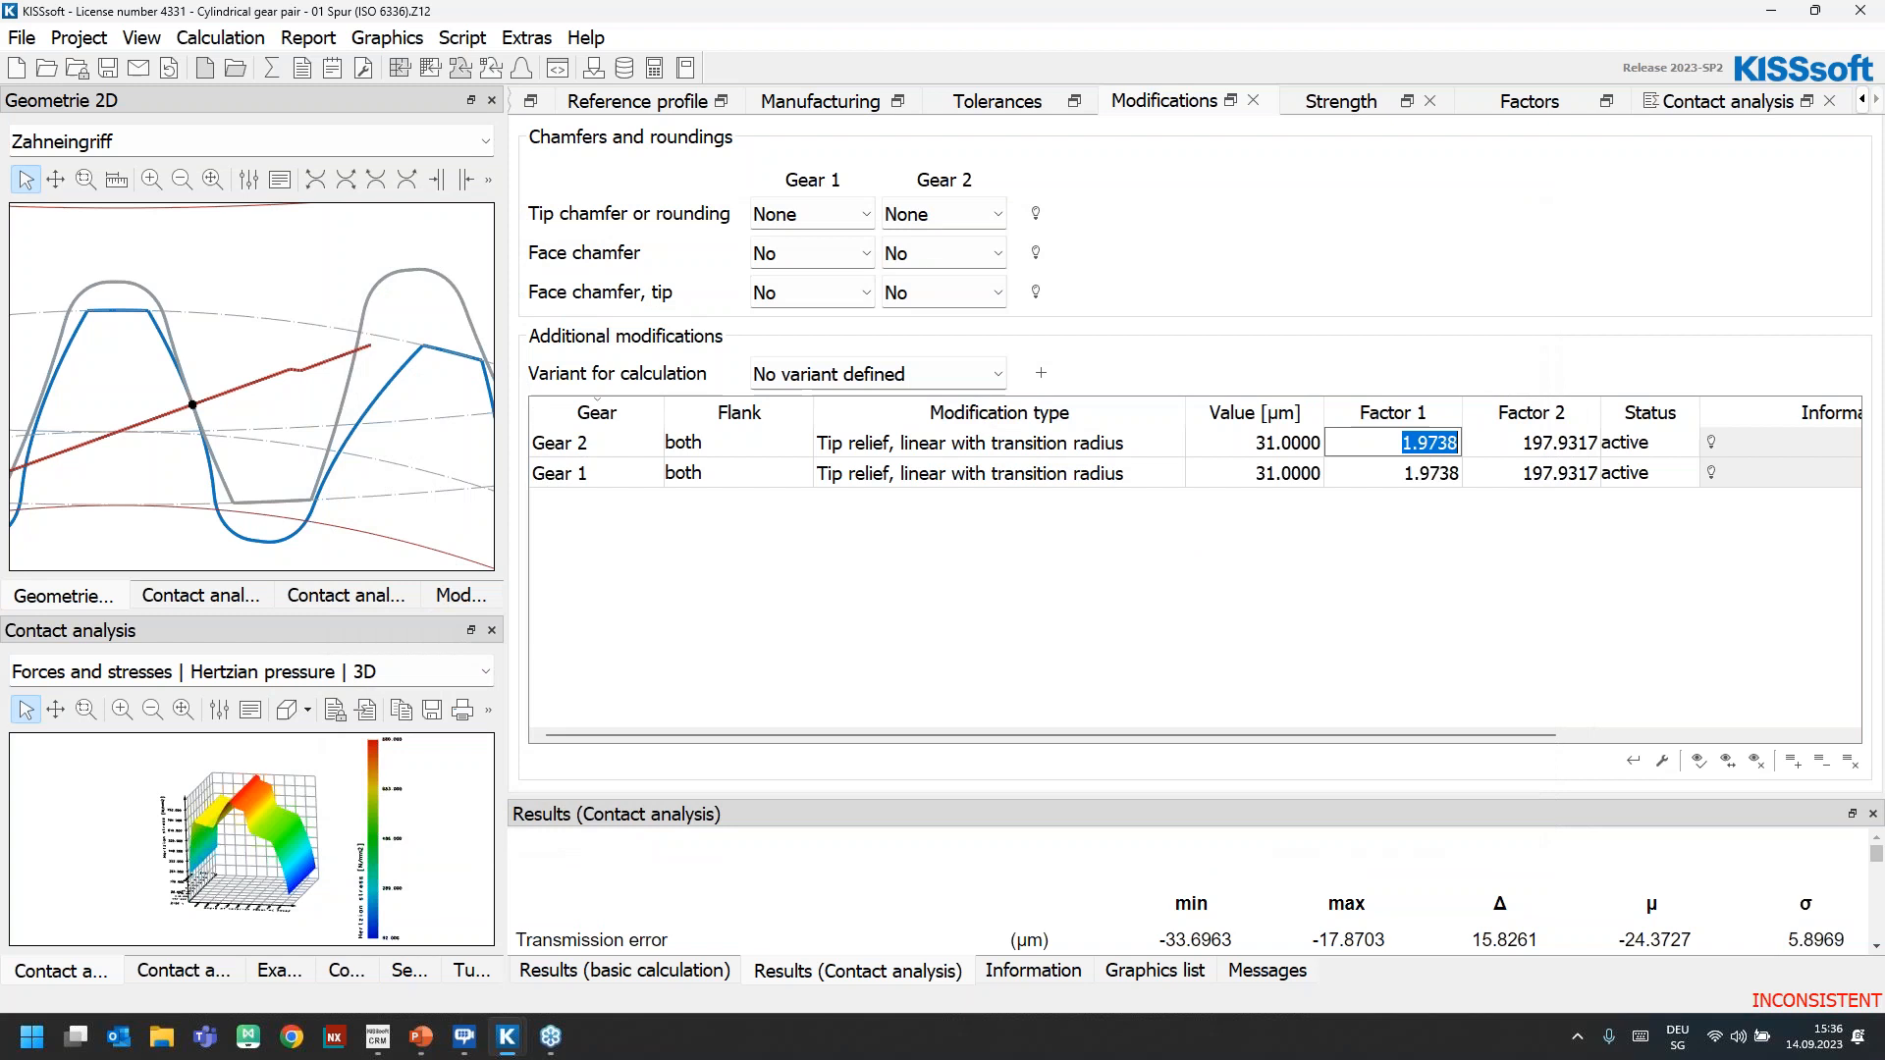
type("2")
key("Down")
type("2")
key("Return")
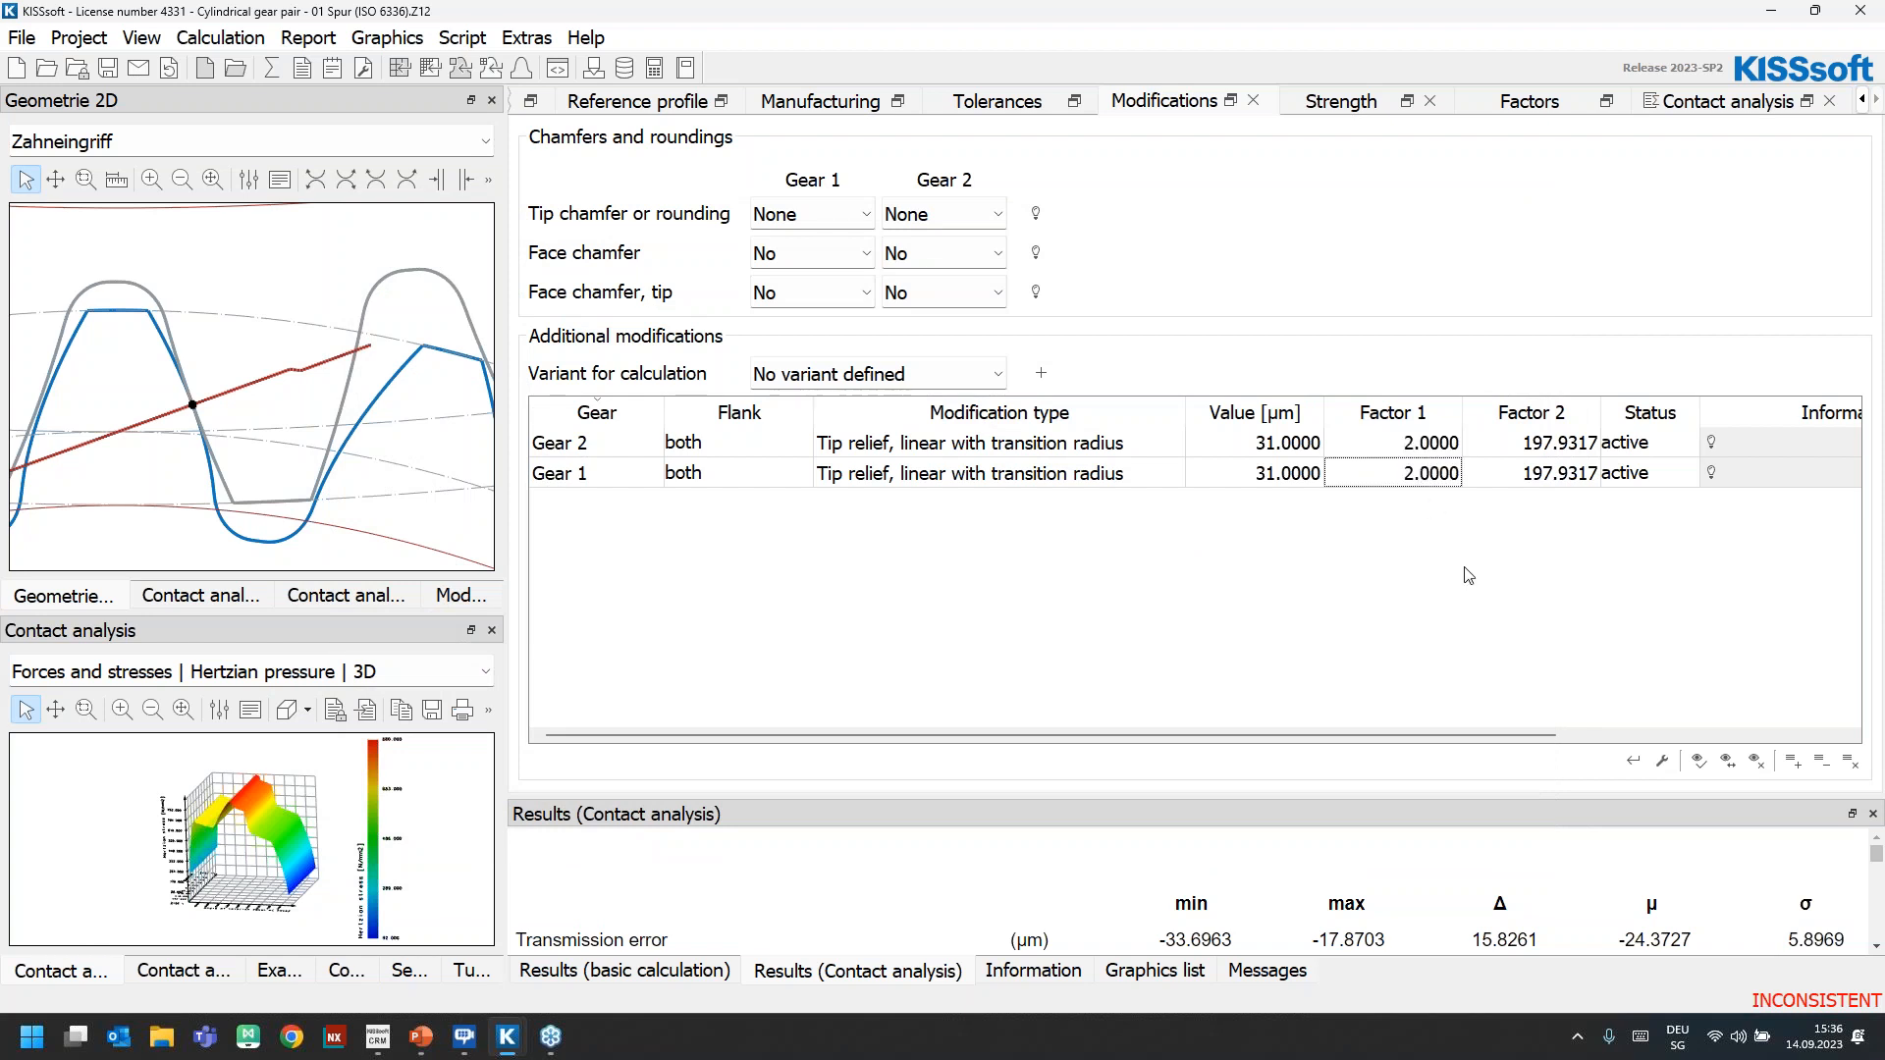
Recalculate the contact analysis and enlarge the tooth meshing graphic to inspect the path of contact
left_click(1710, 106)
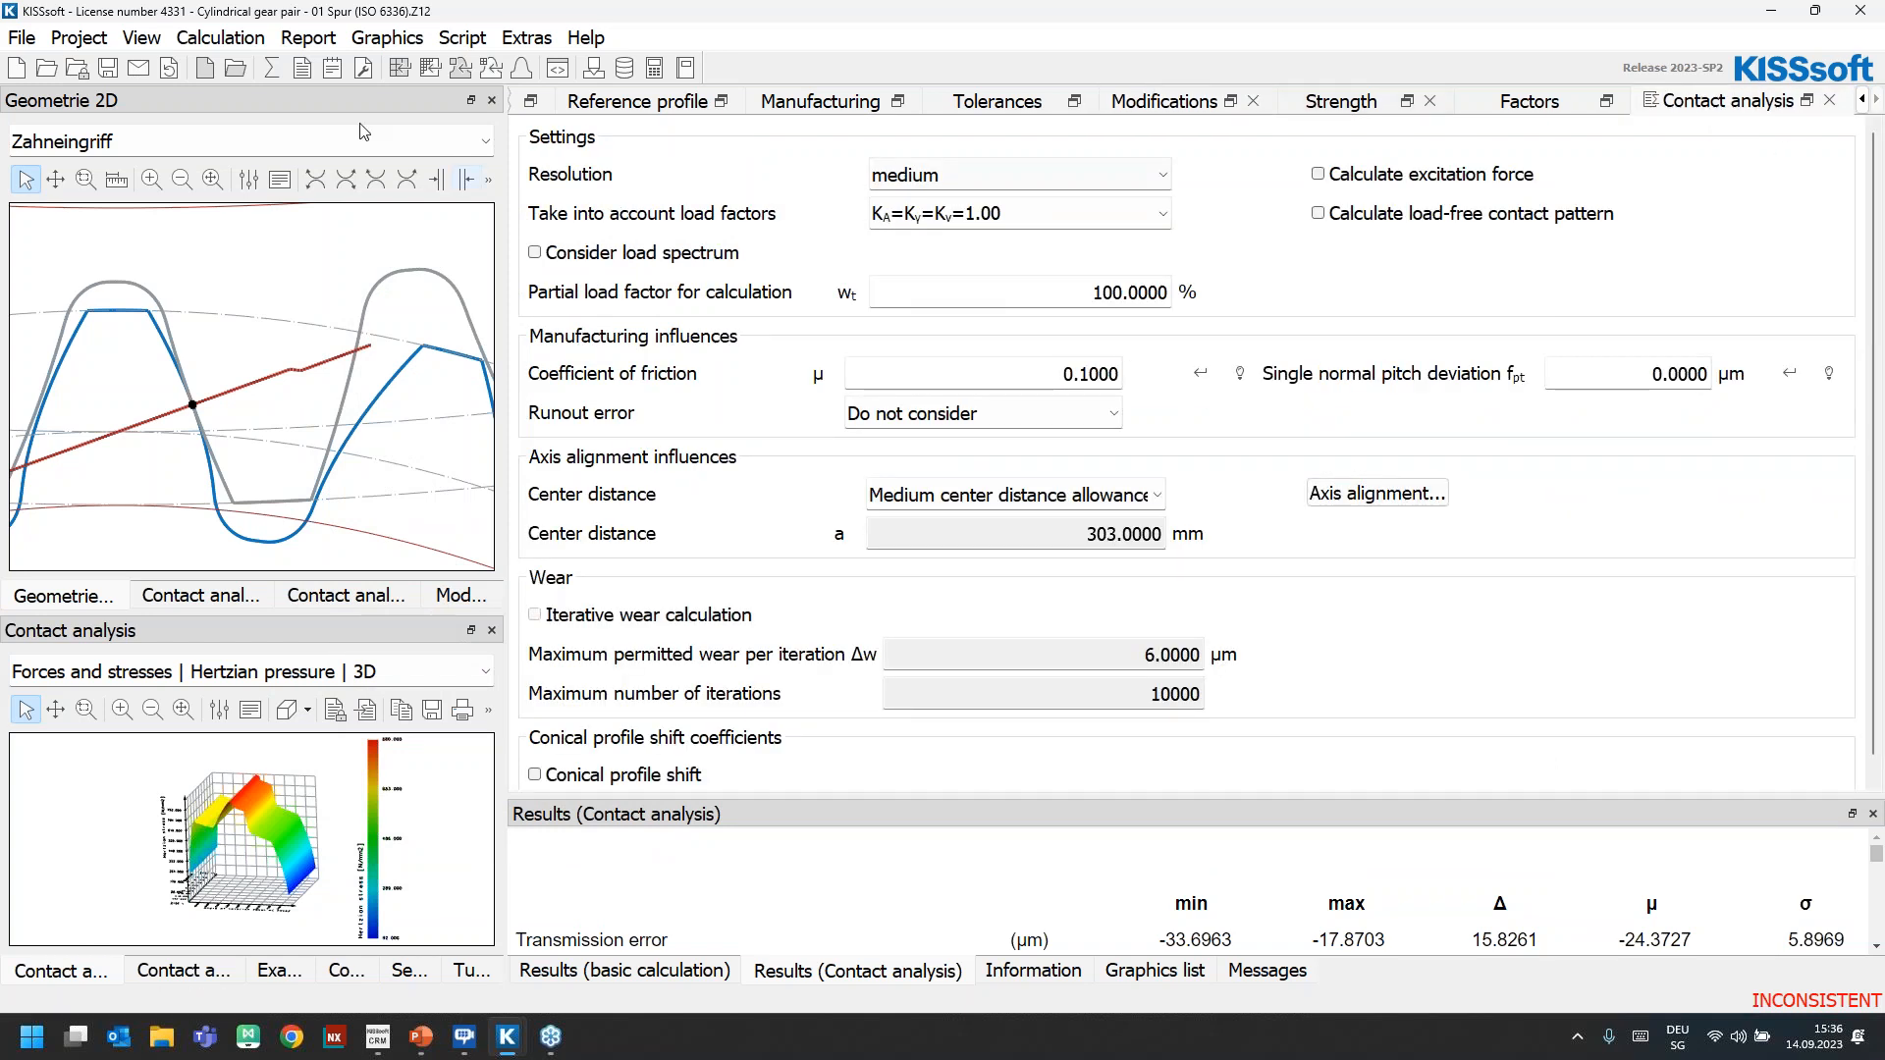
left_click(271, 67)
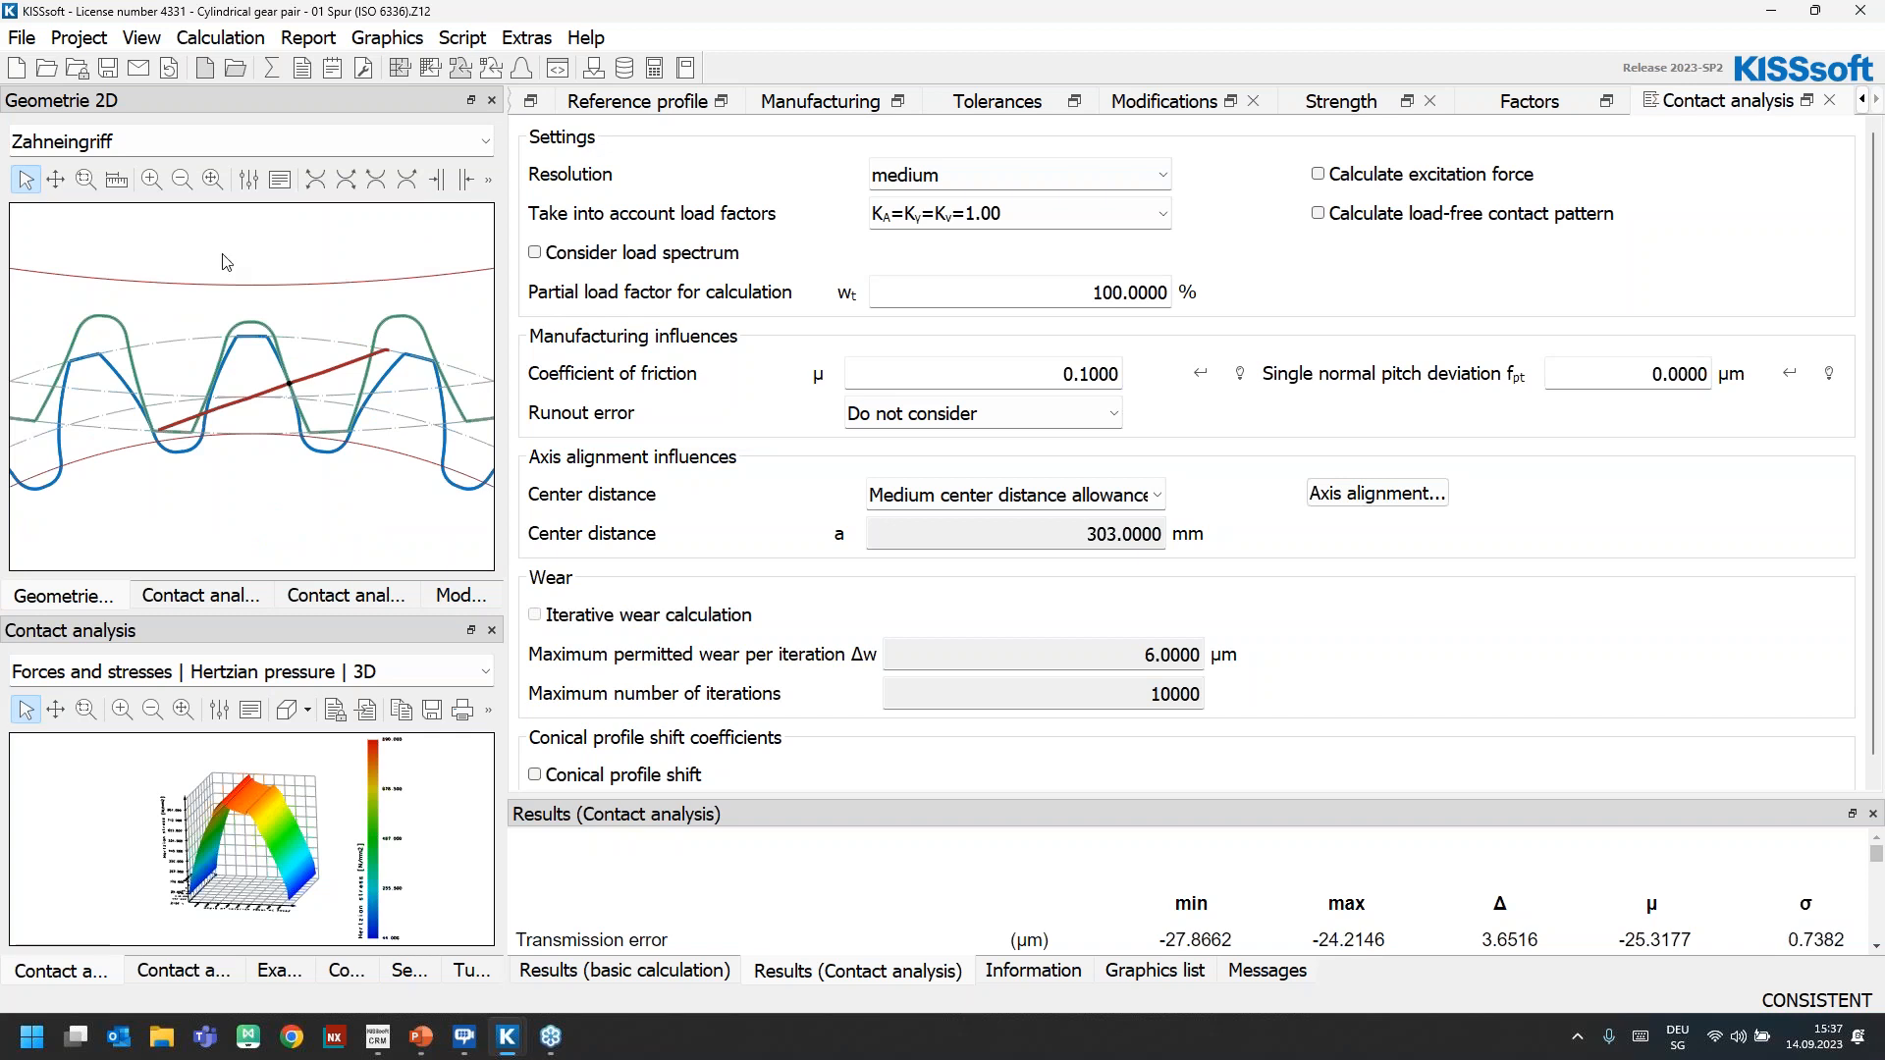
left_click_drag(209, 119, 1546, 5)
left_click_drag(1342, 447, 700, 814)
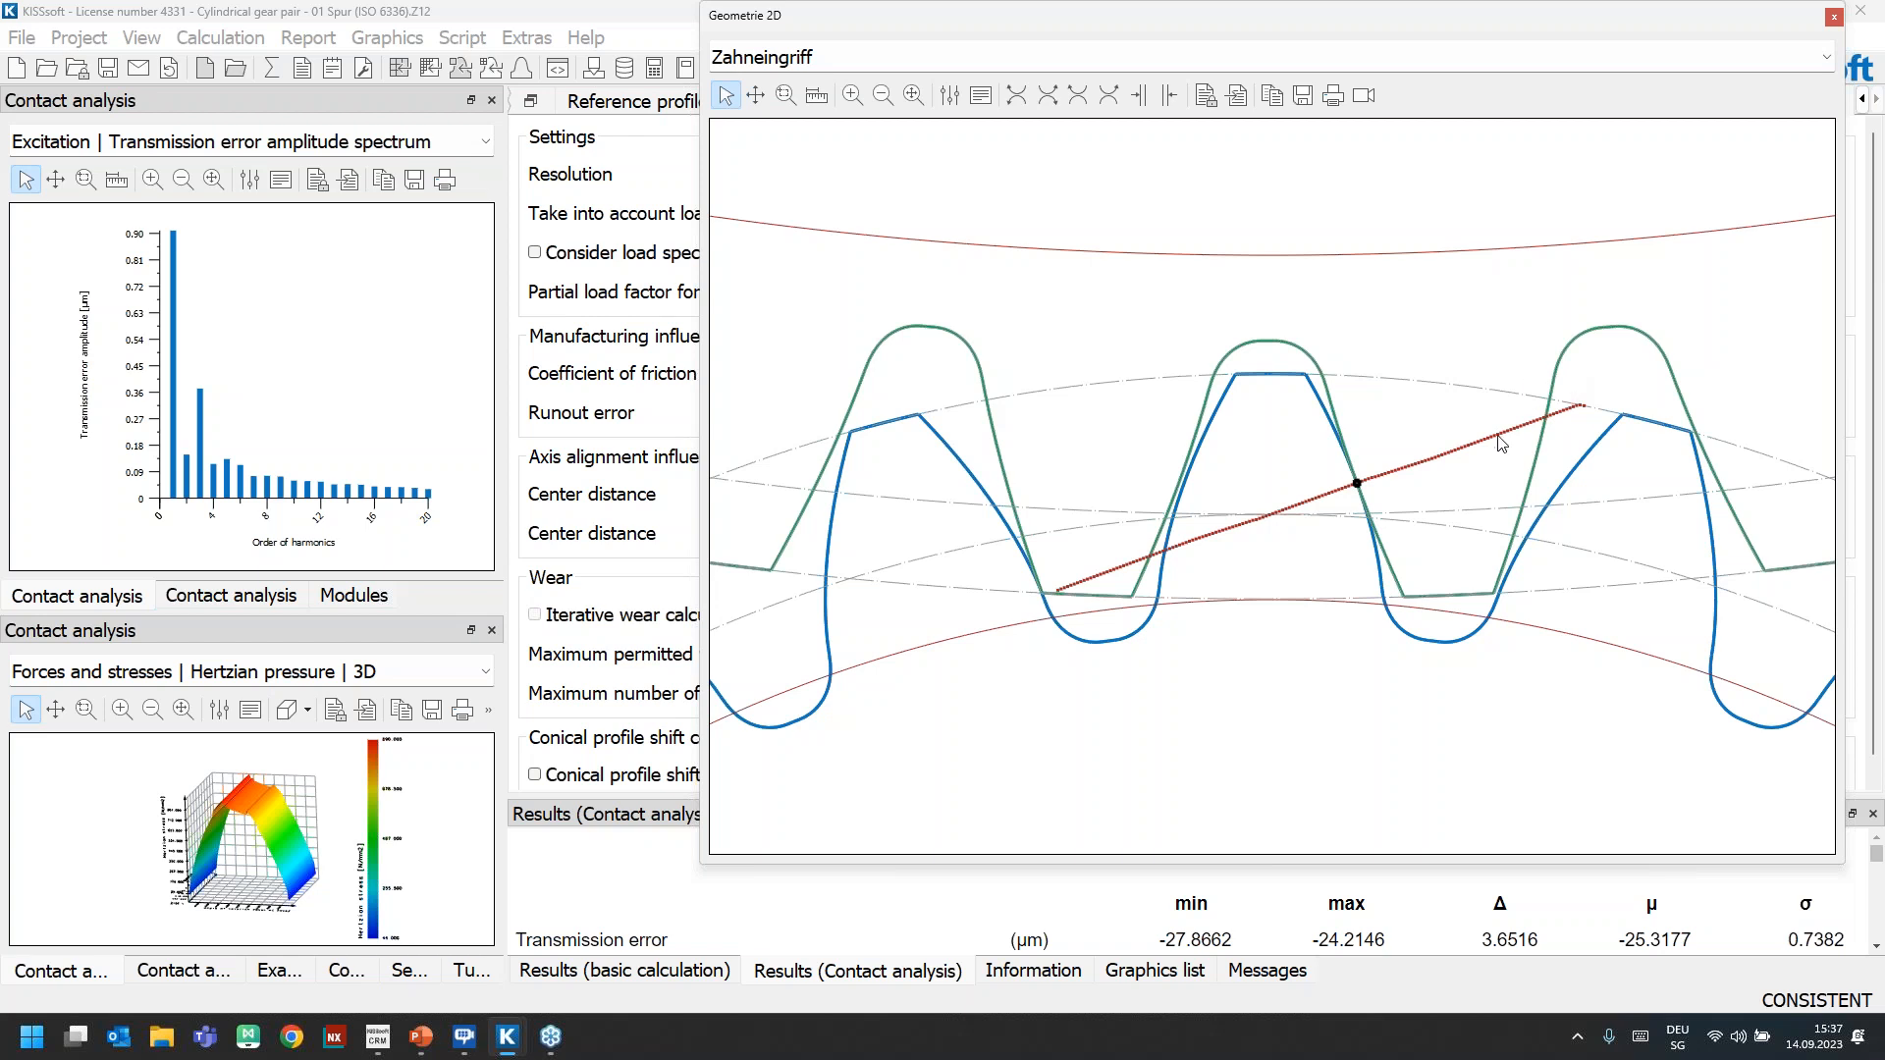
left_click(1834, 17)
Undock and enlarge the 3D Hertzian pressure graphic, examine the stress distribution, and close it
left_click_drag(170, 628, 746, 3)
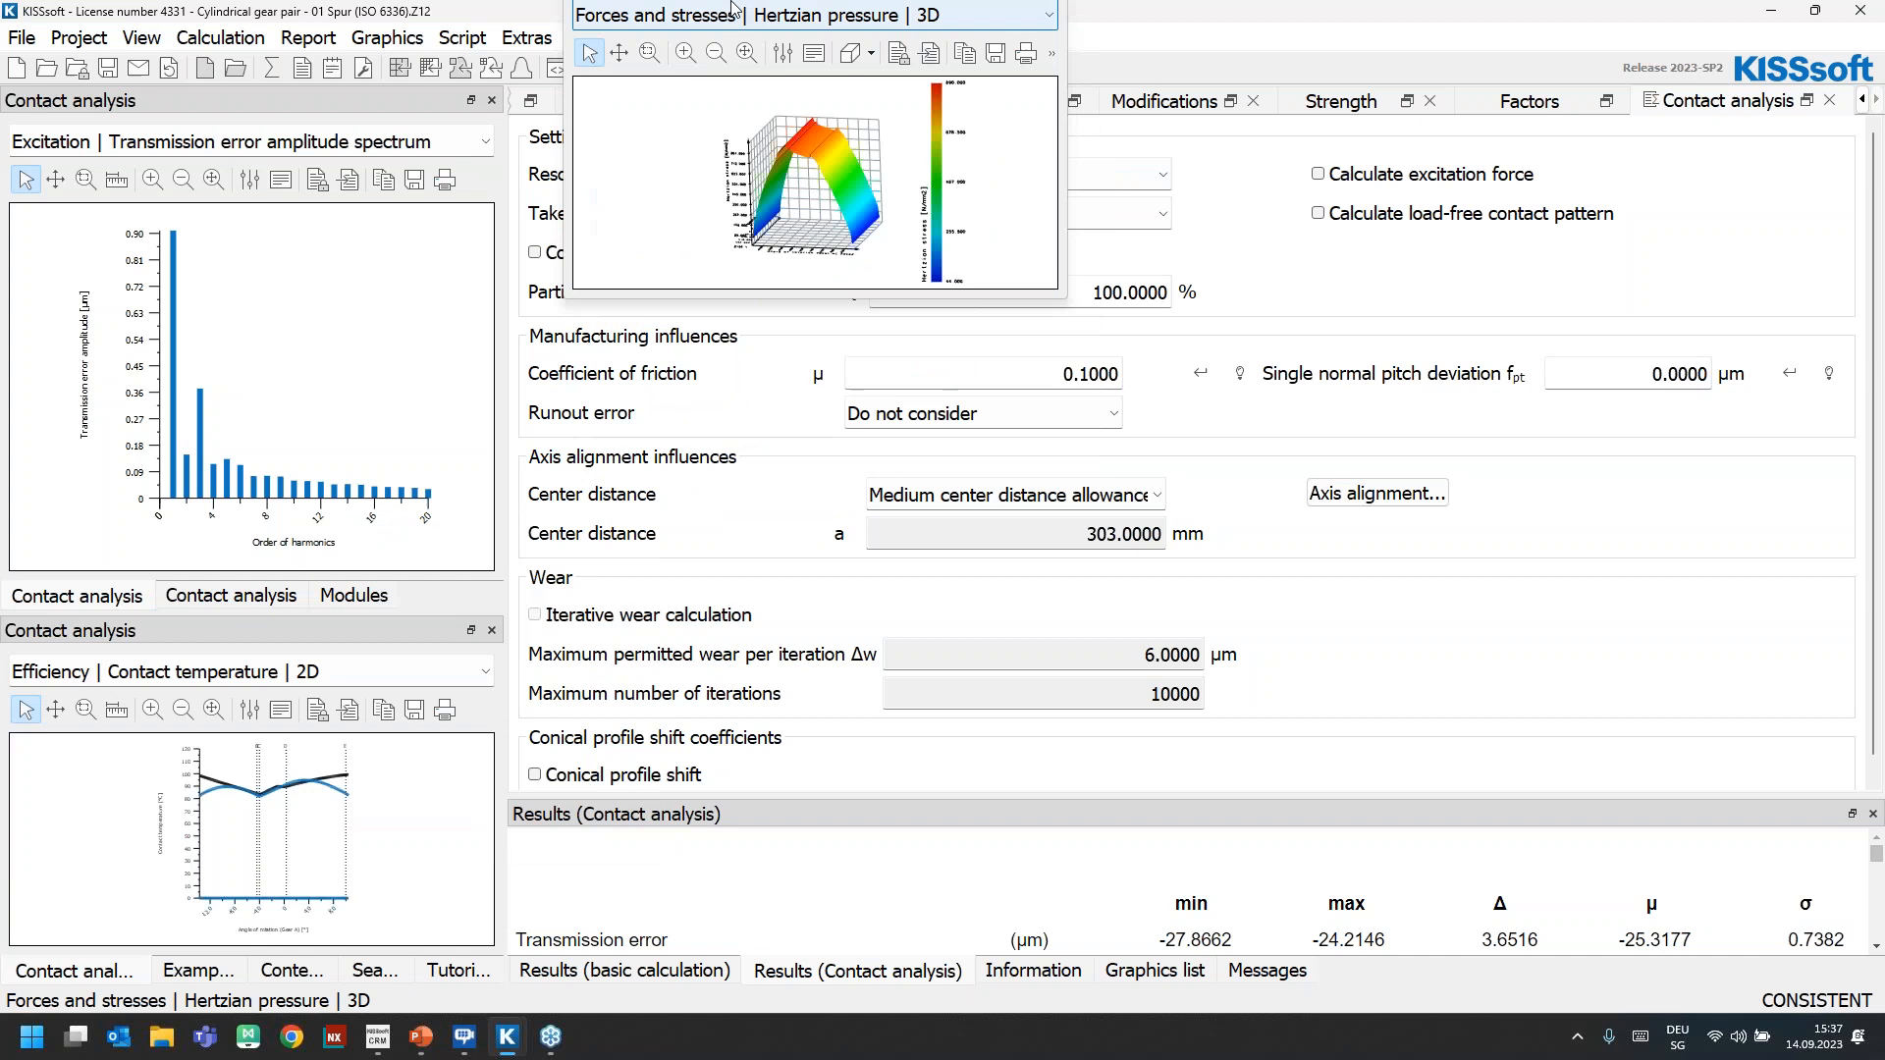
left_click_drag(1066, 300, 1477, 760)
mouse_move(991, 469)
left_mouse_down()
mouse_move(1062, 470)
mouse_move(875, 454)
mouse_move(991, 452)
left_mouse_up()
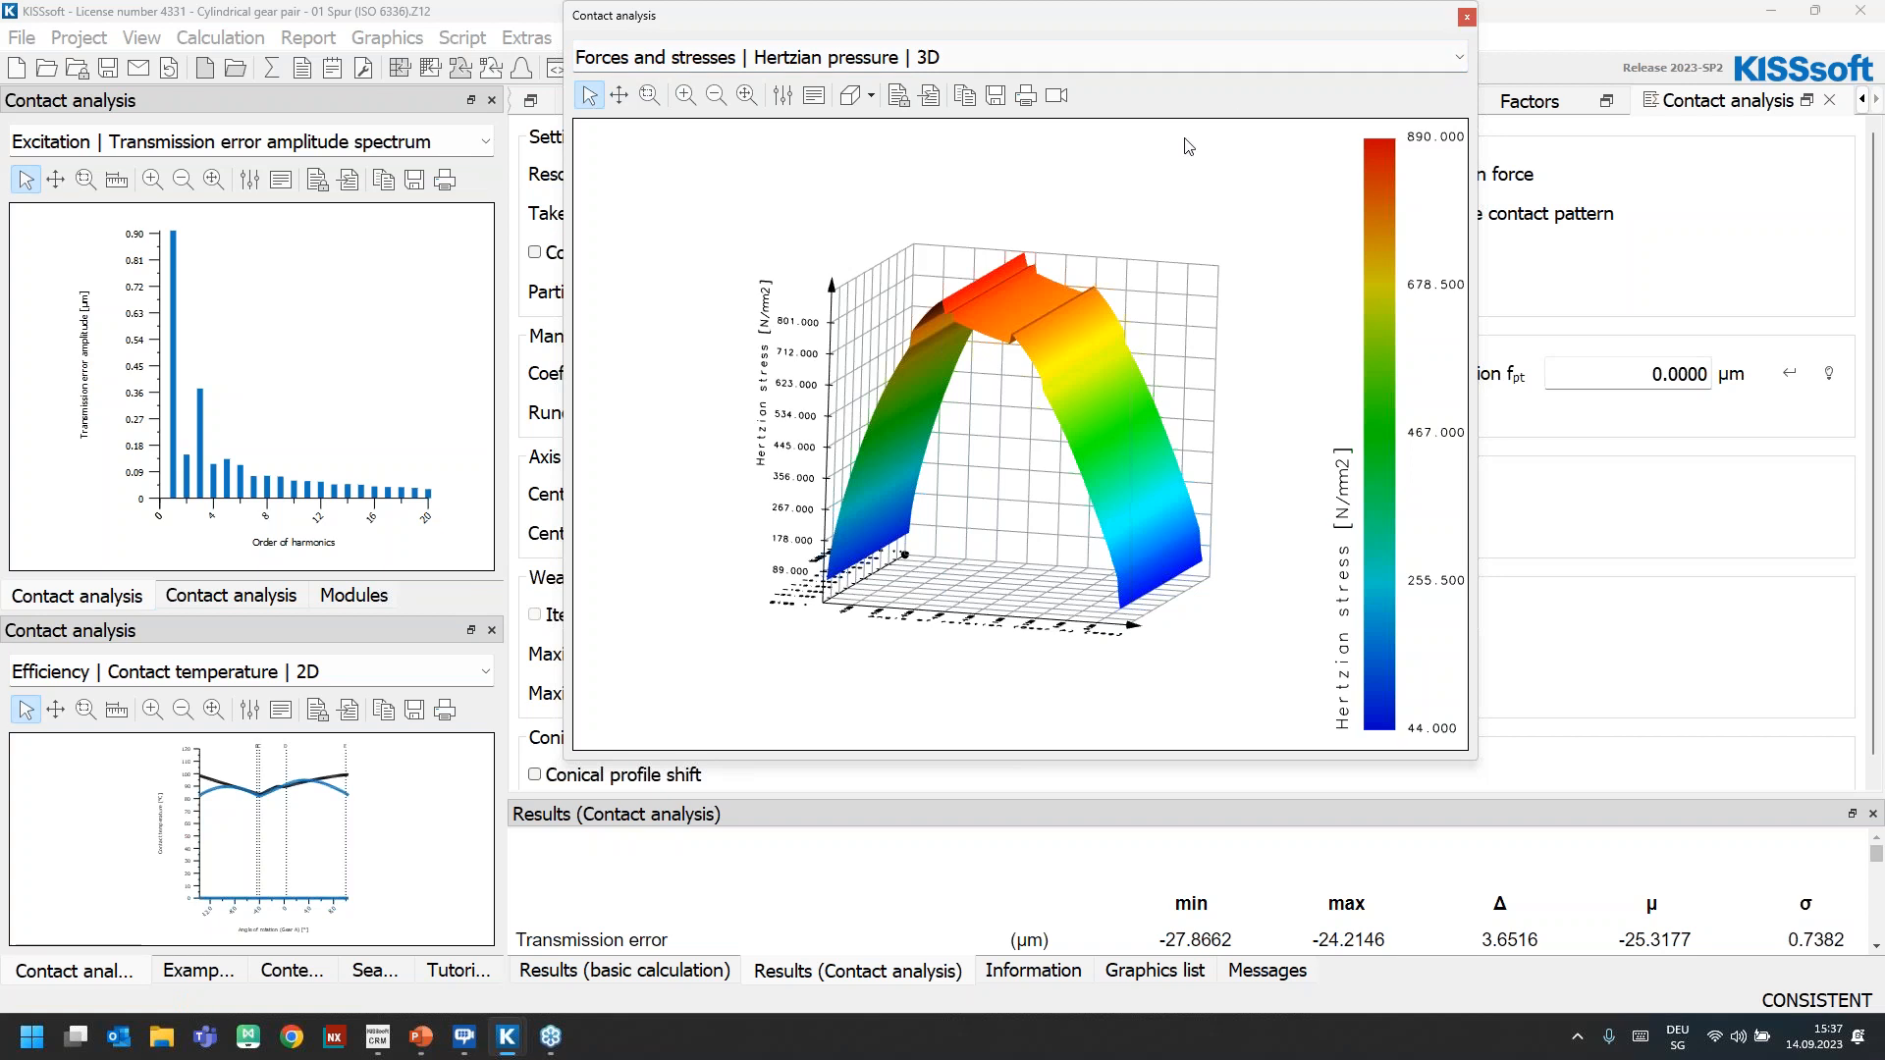
left_click(1466, 23)
Undock and enlarge the 2D contact temperature graphic, compare its curves over the angle of rotation, and close it
left_click_drag(239, 631, 883, 48)
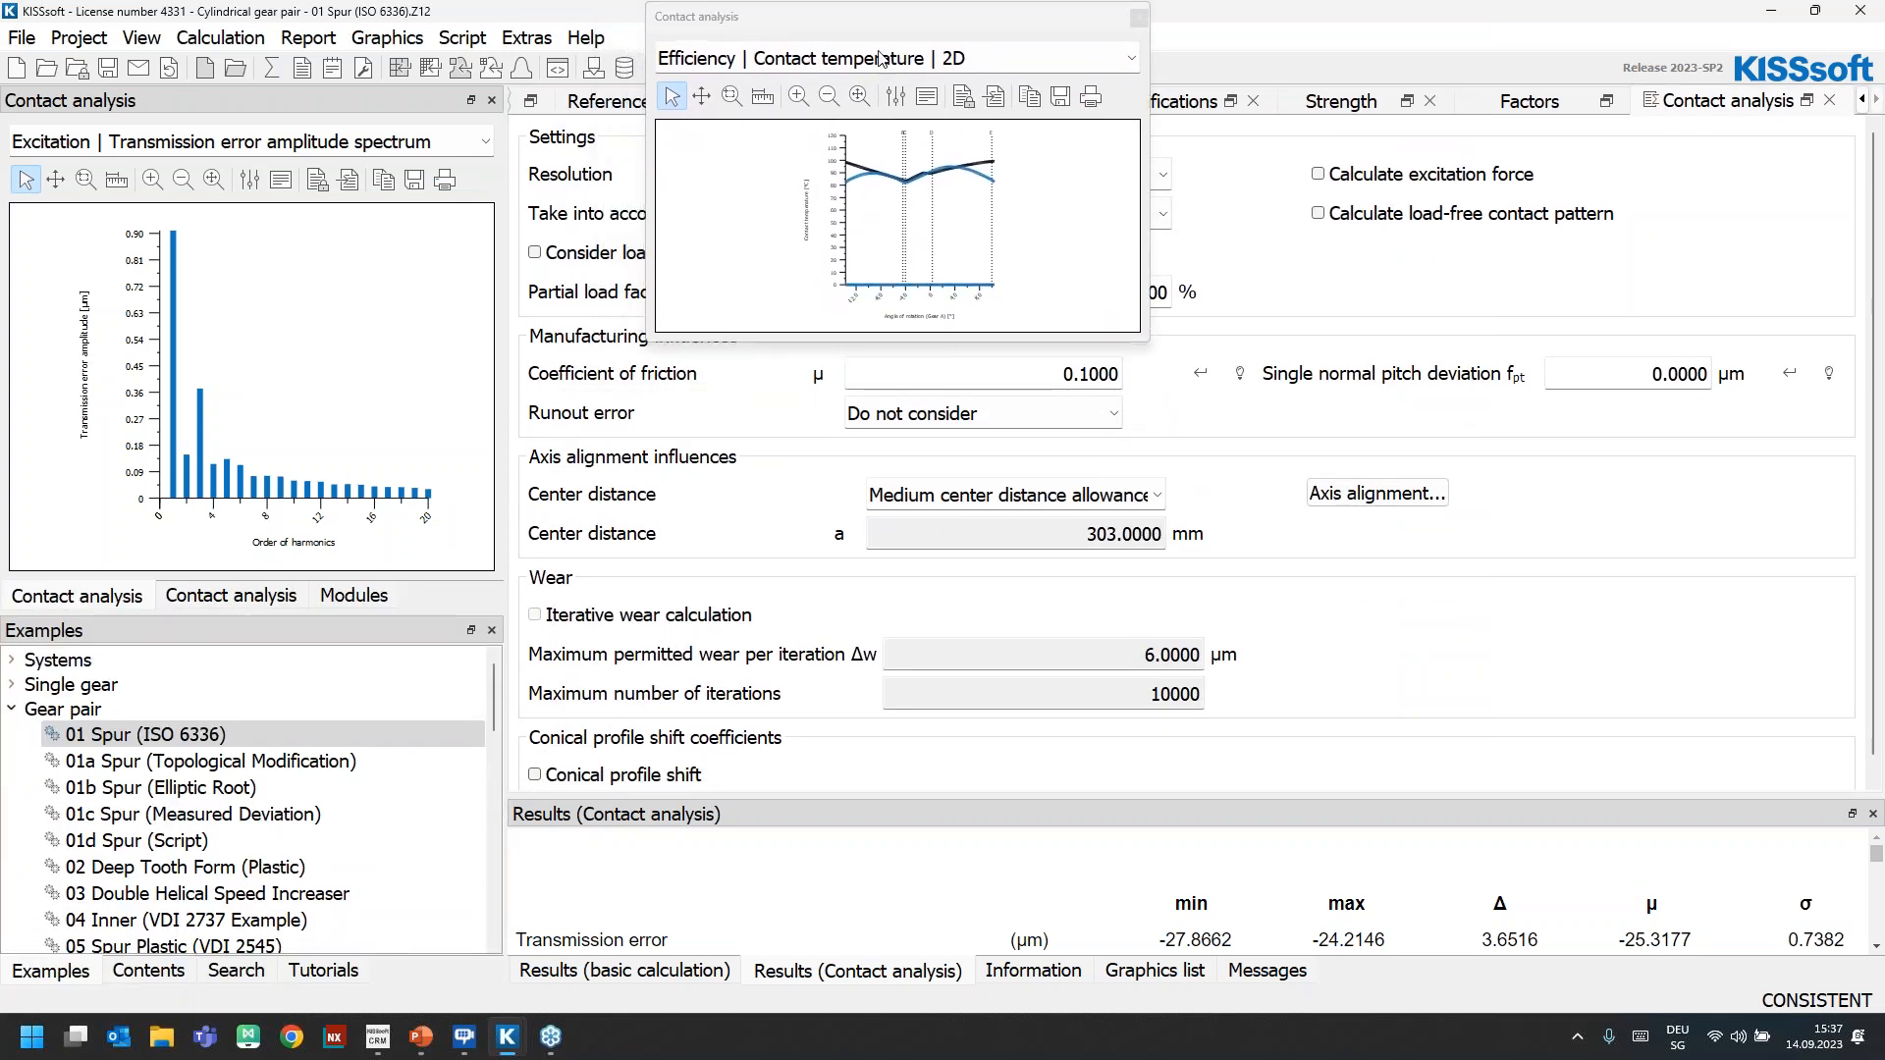
left_click_drag(1148, 340, 1603, 872)
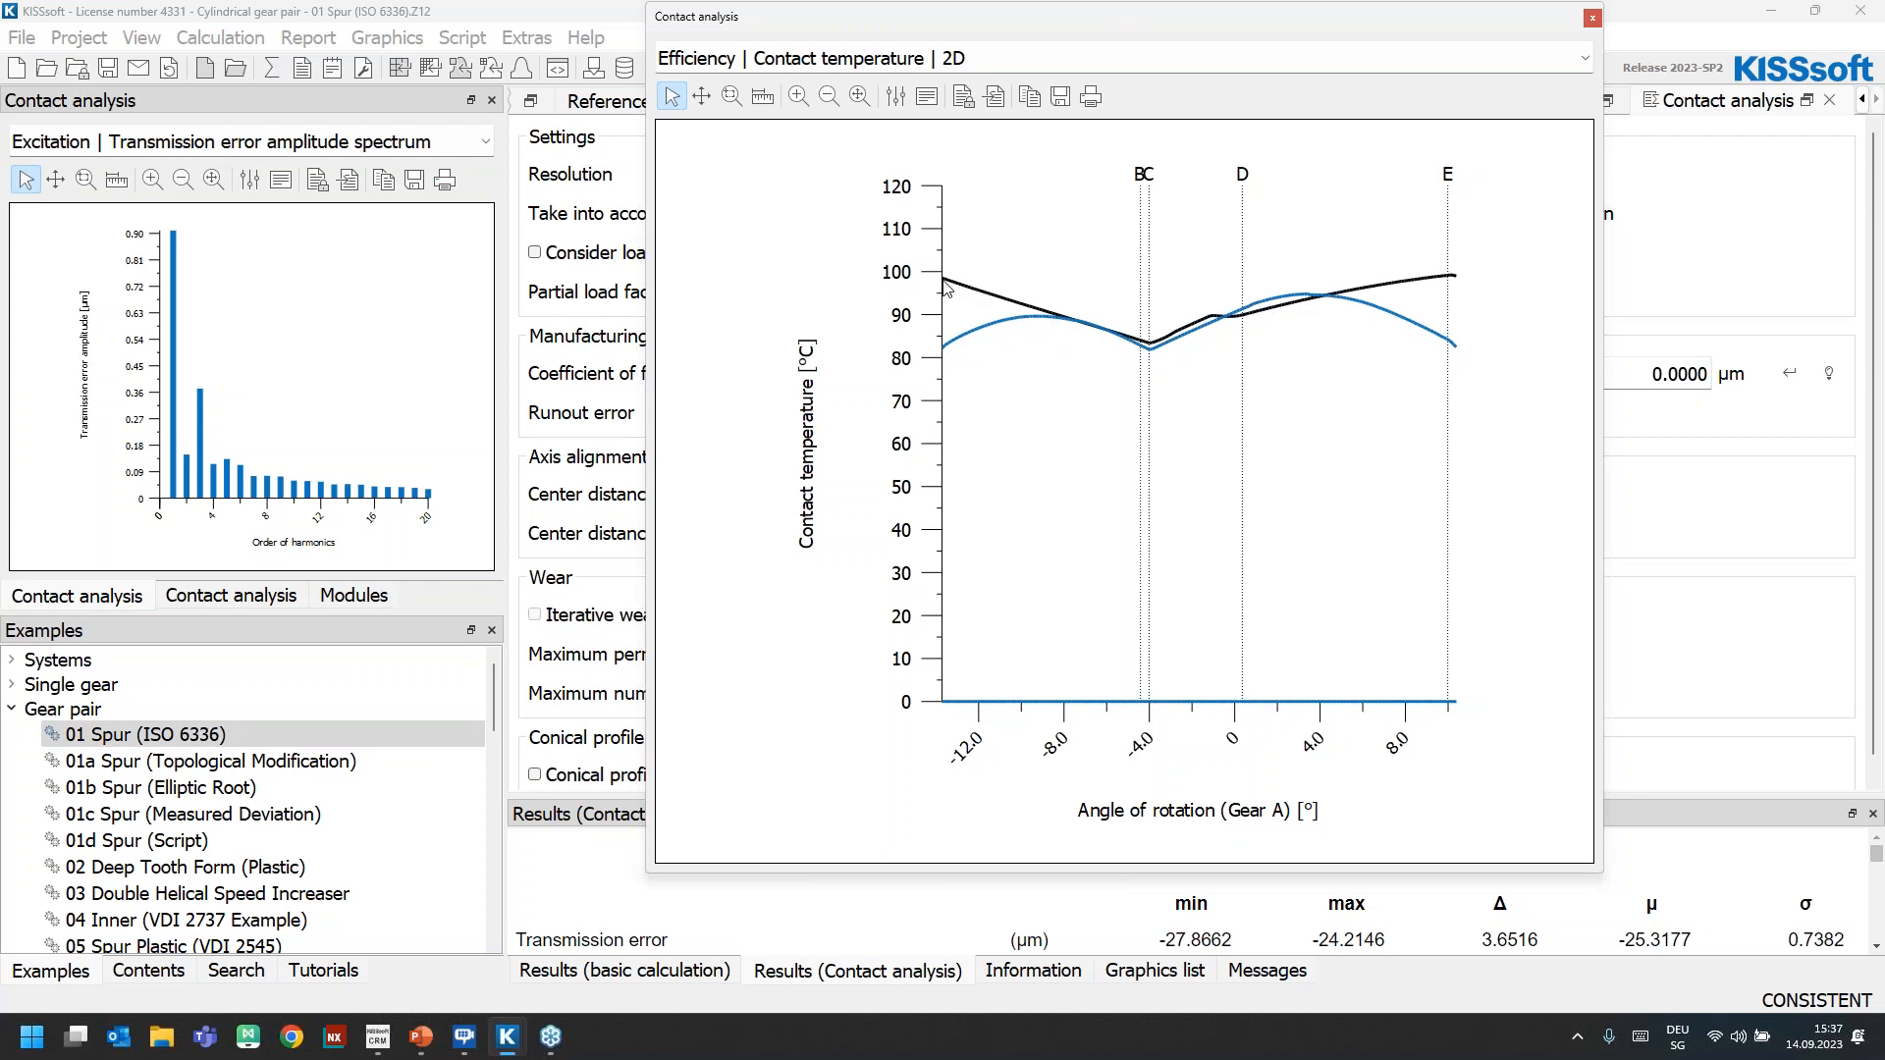
left_click(1592, 20)
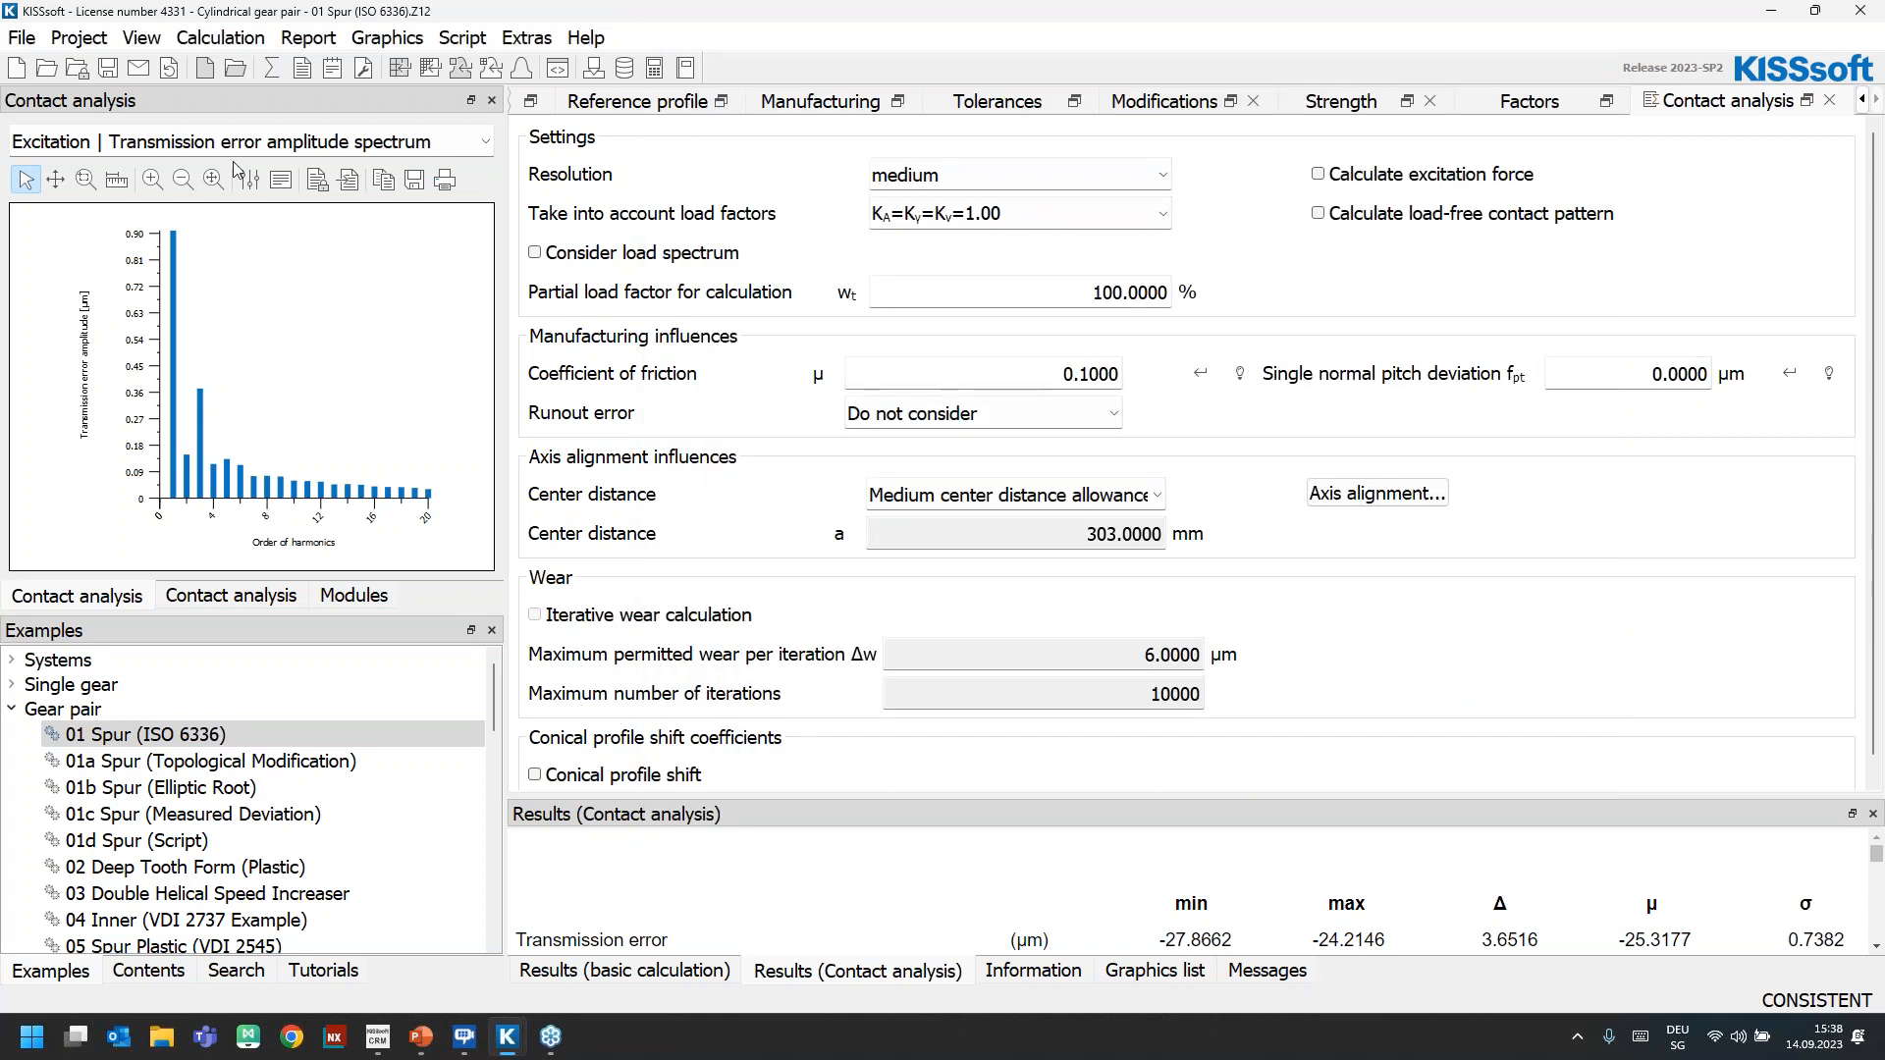
Undock and enlarge the transmission error amplitude spectrum and the transmission error graphic to examine both
left_click_drag(1341, 98, 1553, 3)
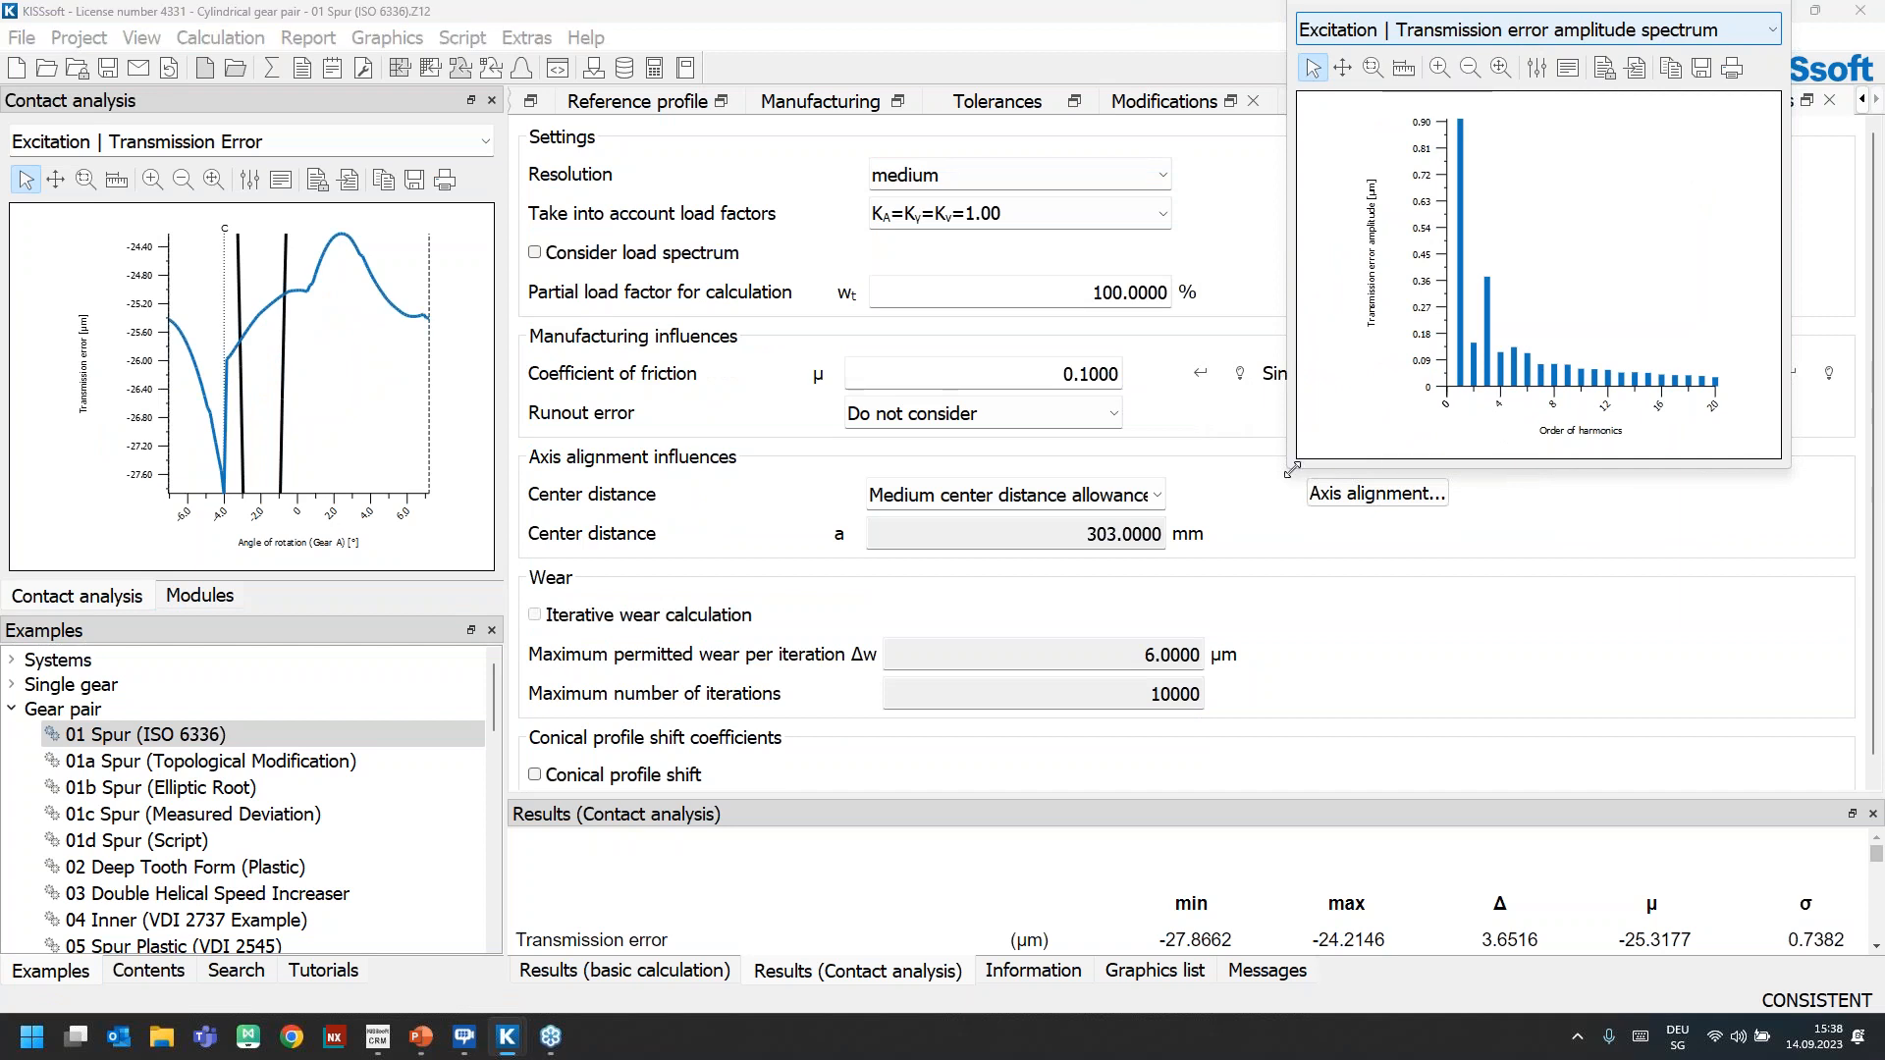
left_click_drag(1290, 473, 1178, 637)
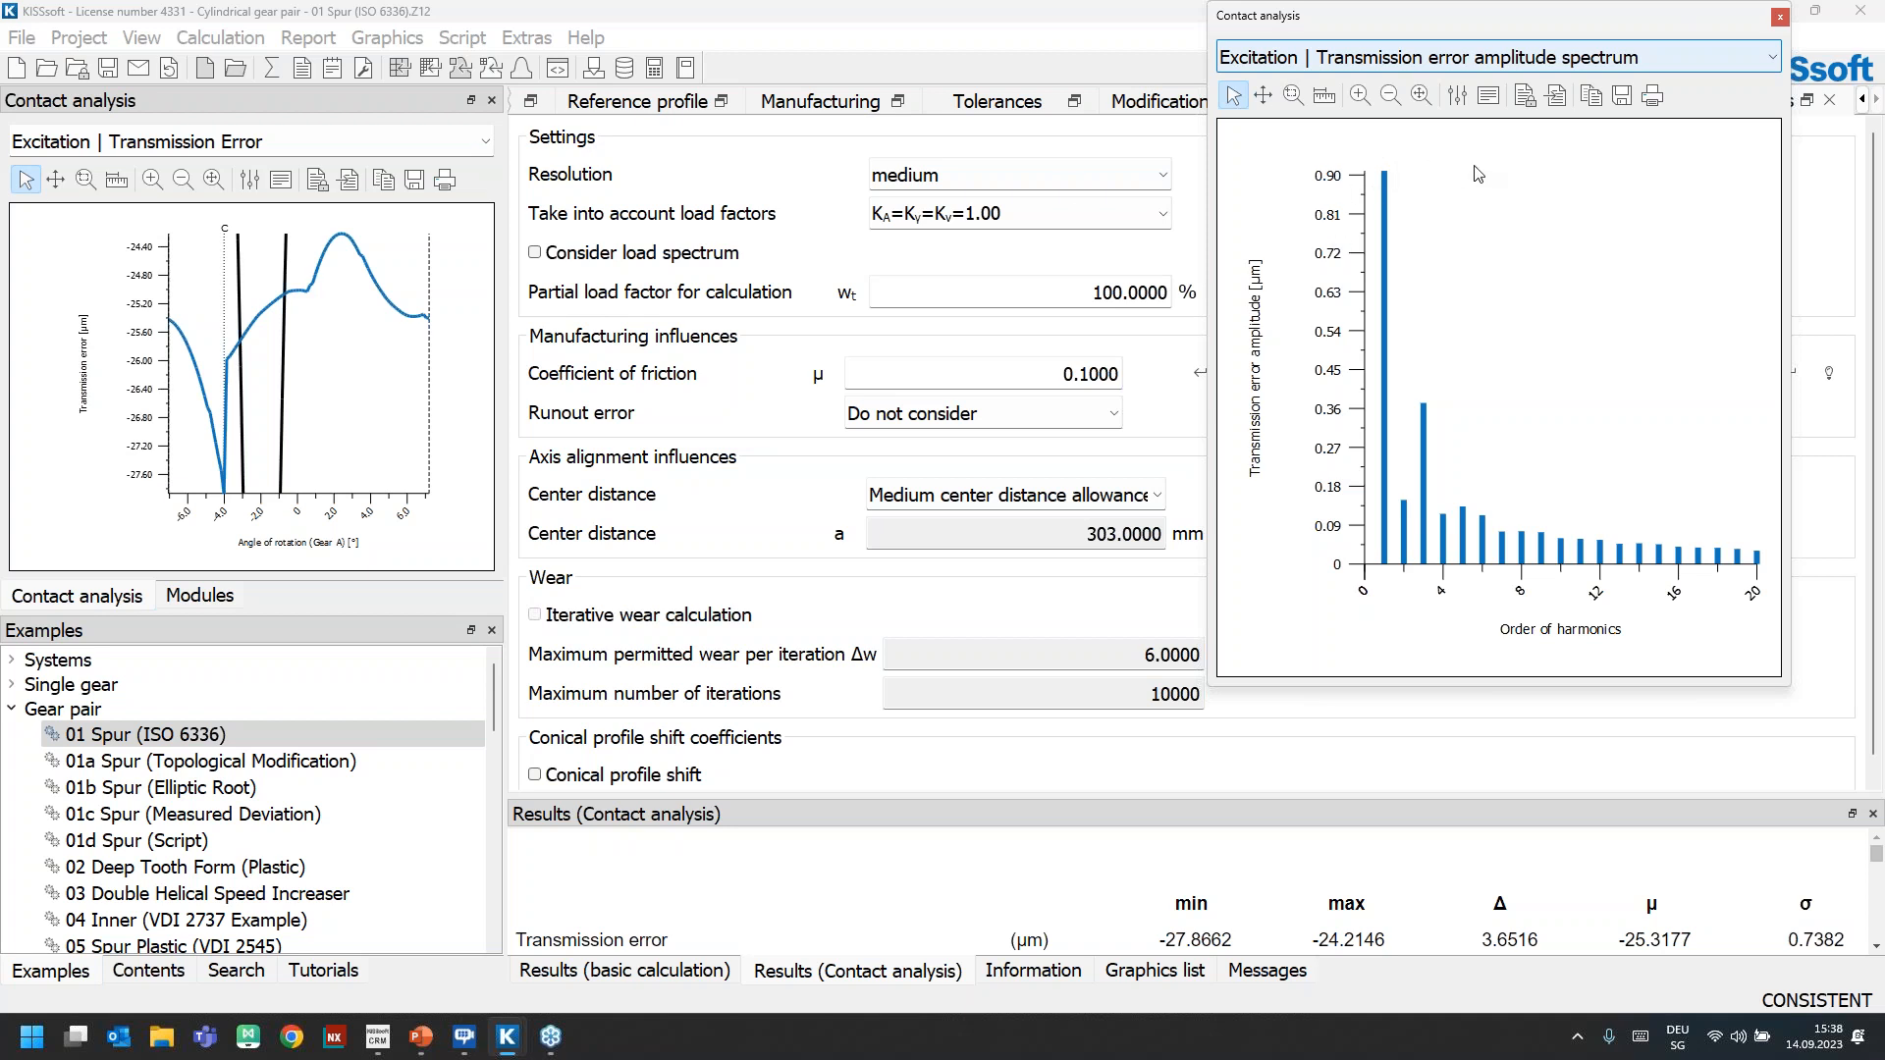
left_click_drag(255, 100, 619, 60)
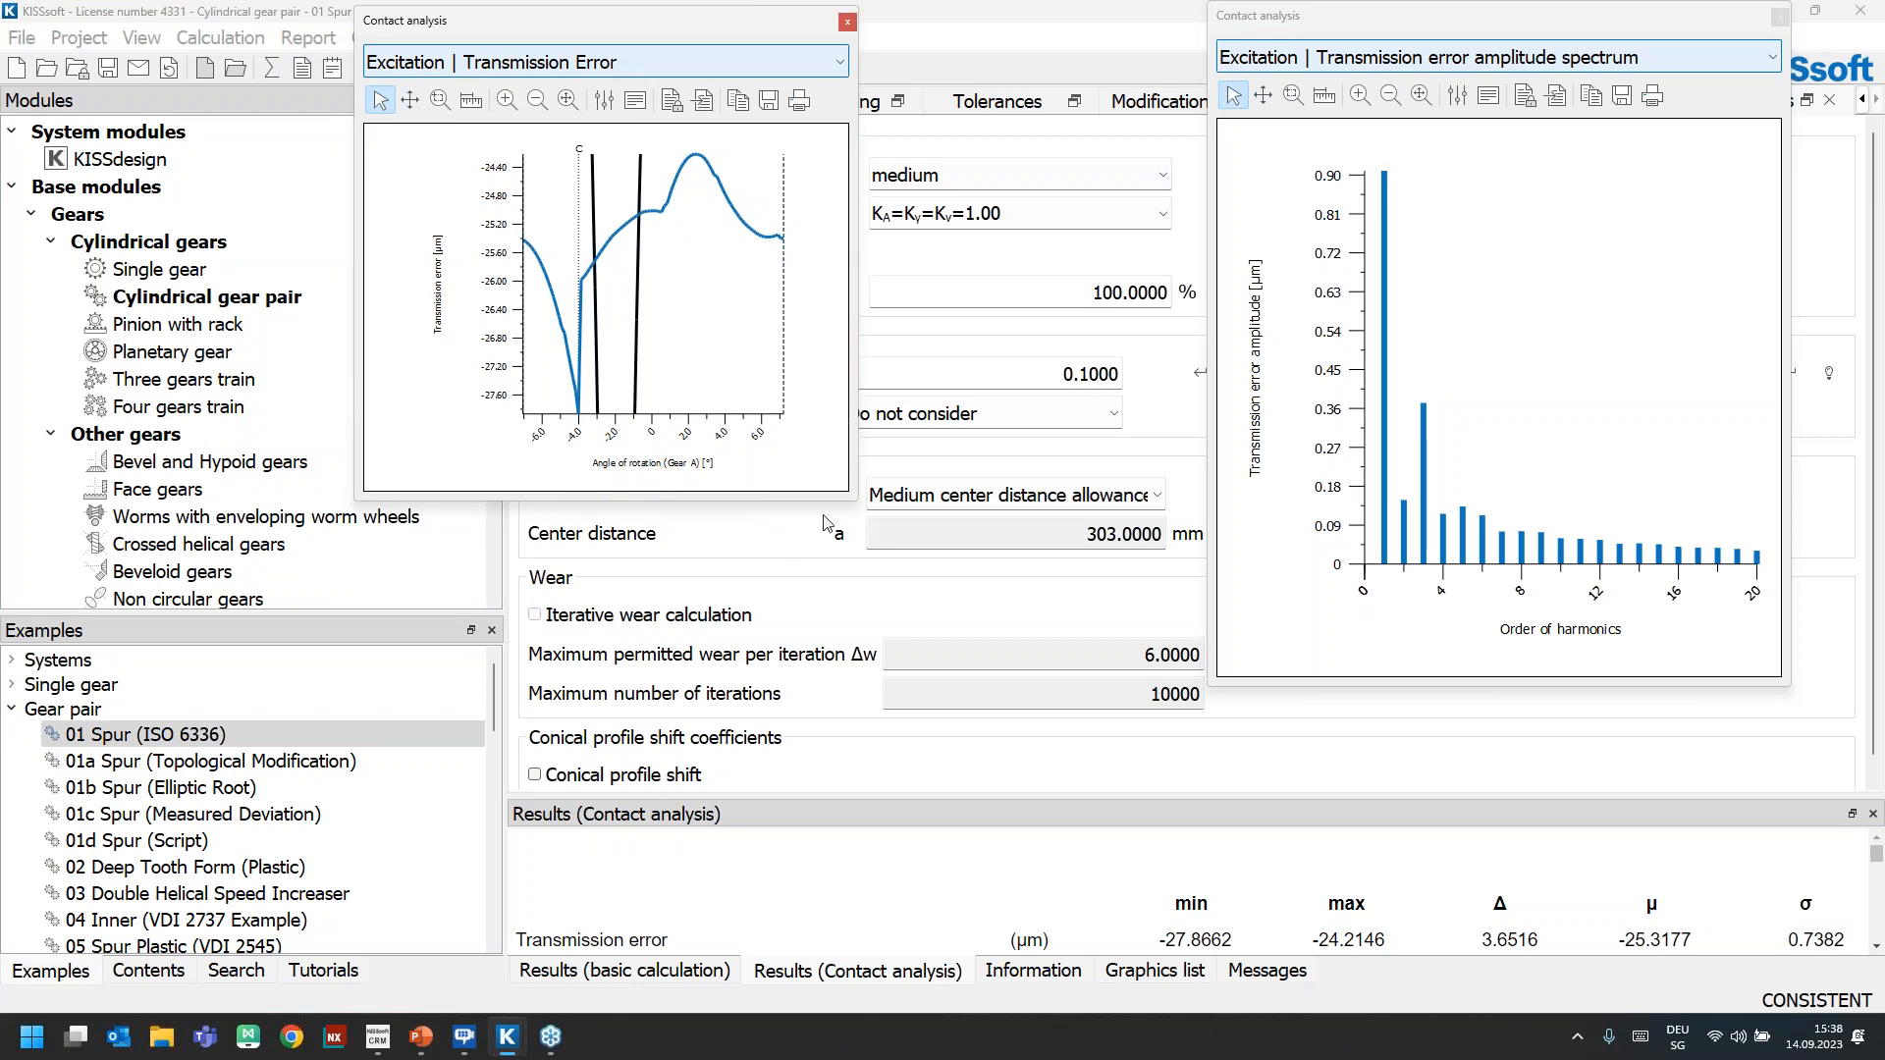
left_click_drag(1100, 662, 1404, 818)
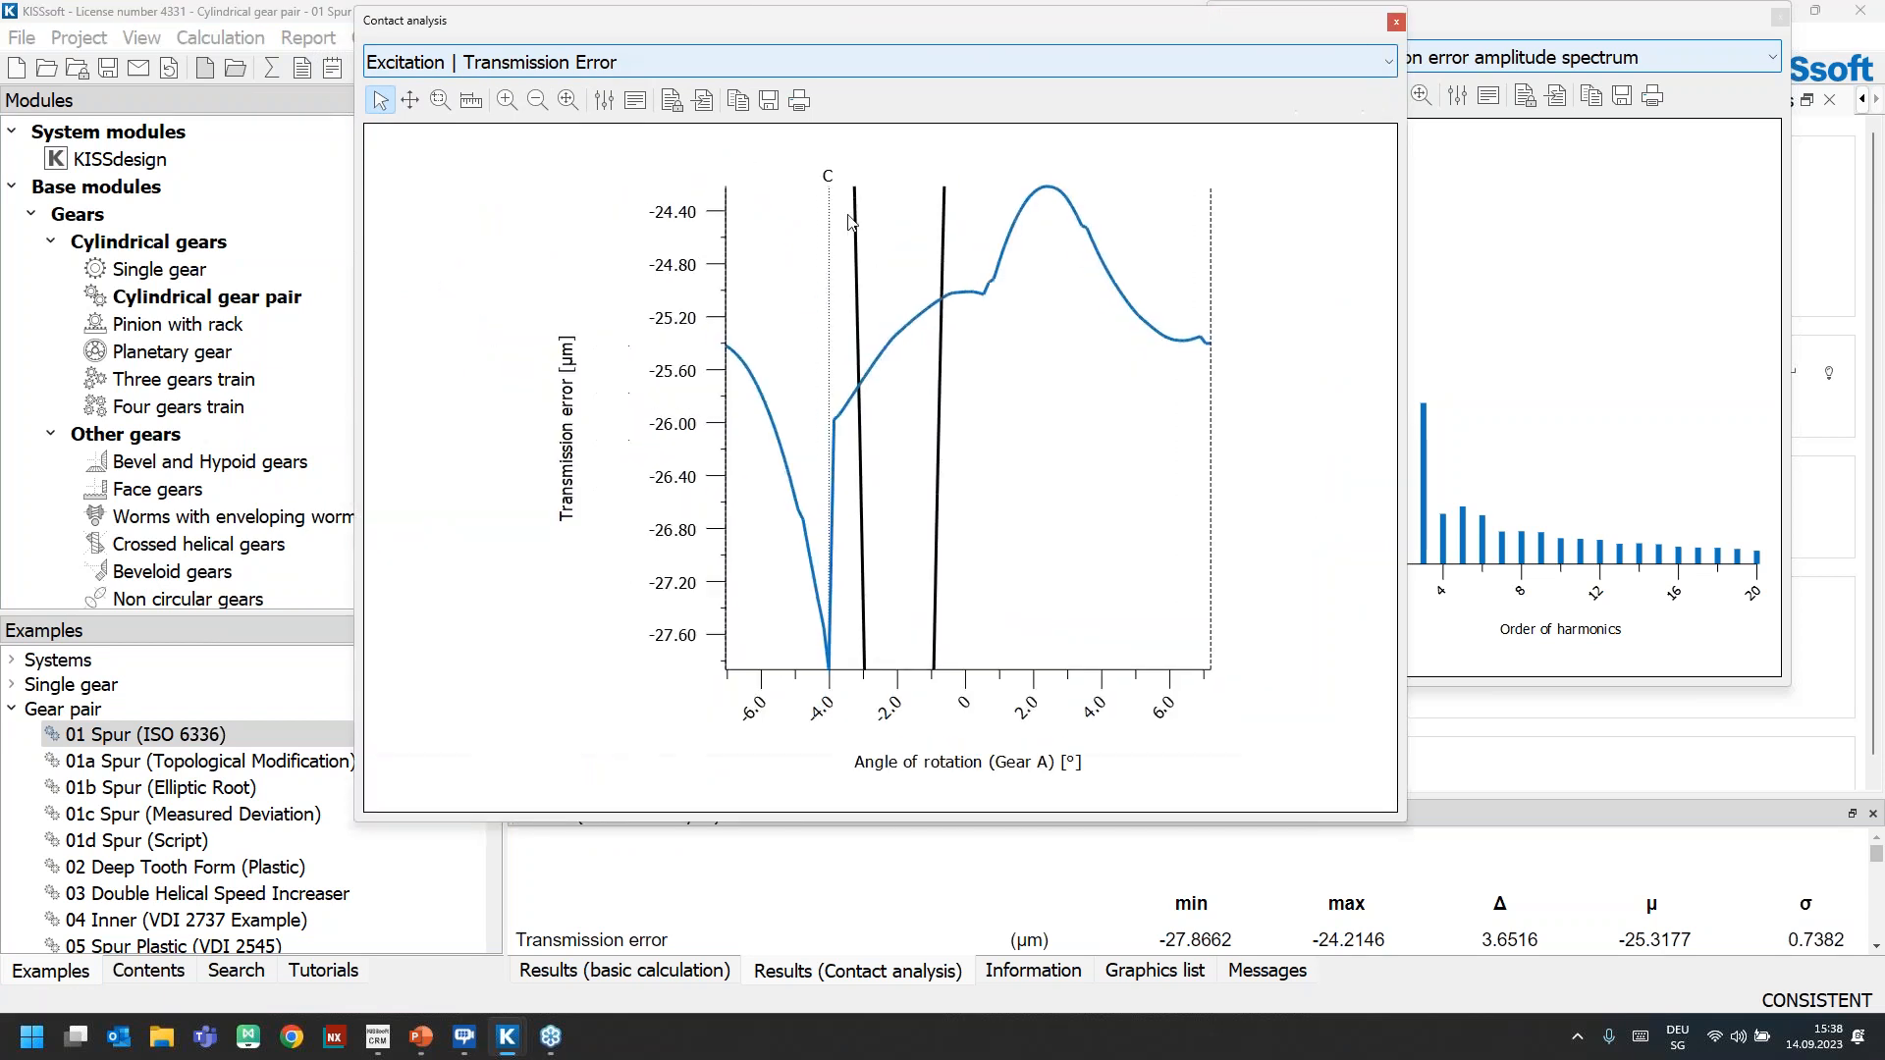
Switch the transmission error axis of the graphic to a user-defined range with an upper limit of 0 µm
left_click(604, 100)
left_click(1031, 221)
double_click(1031, 221)
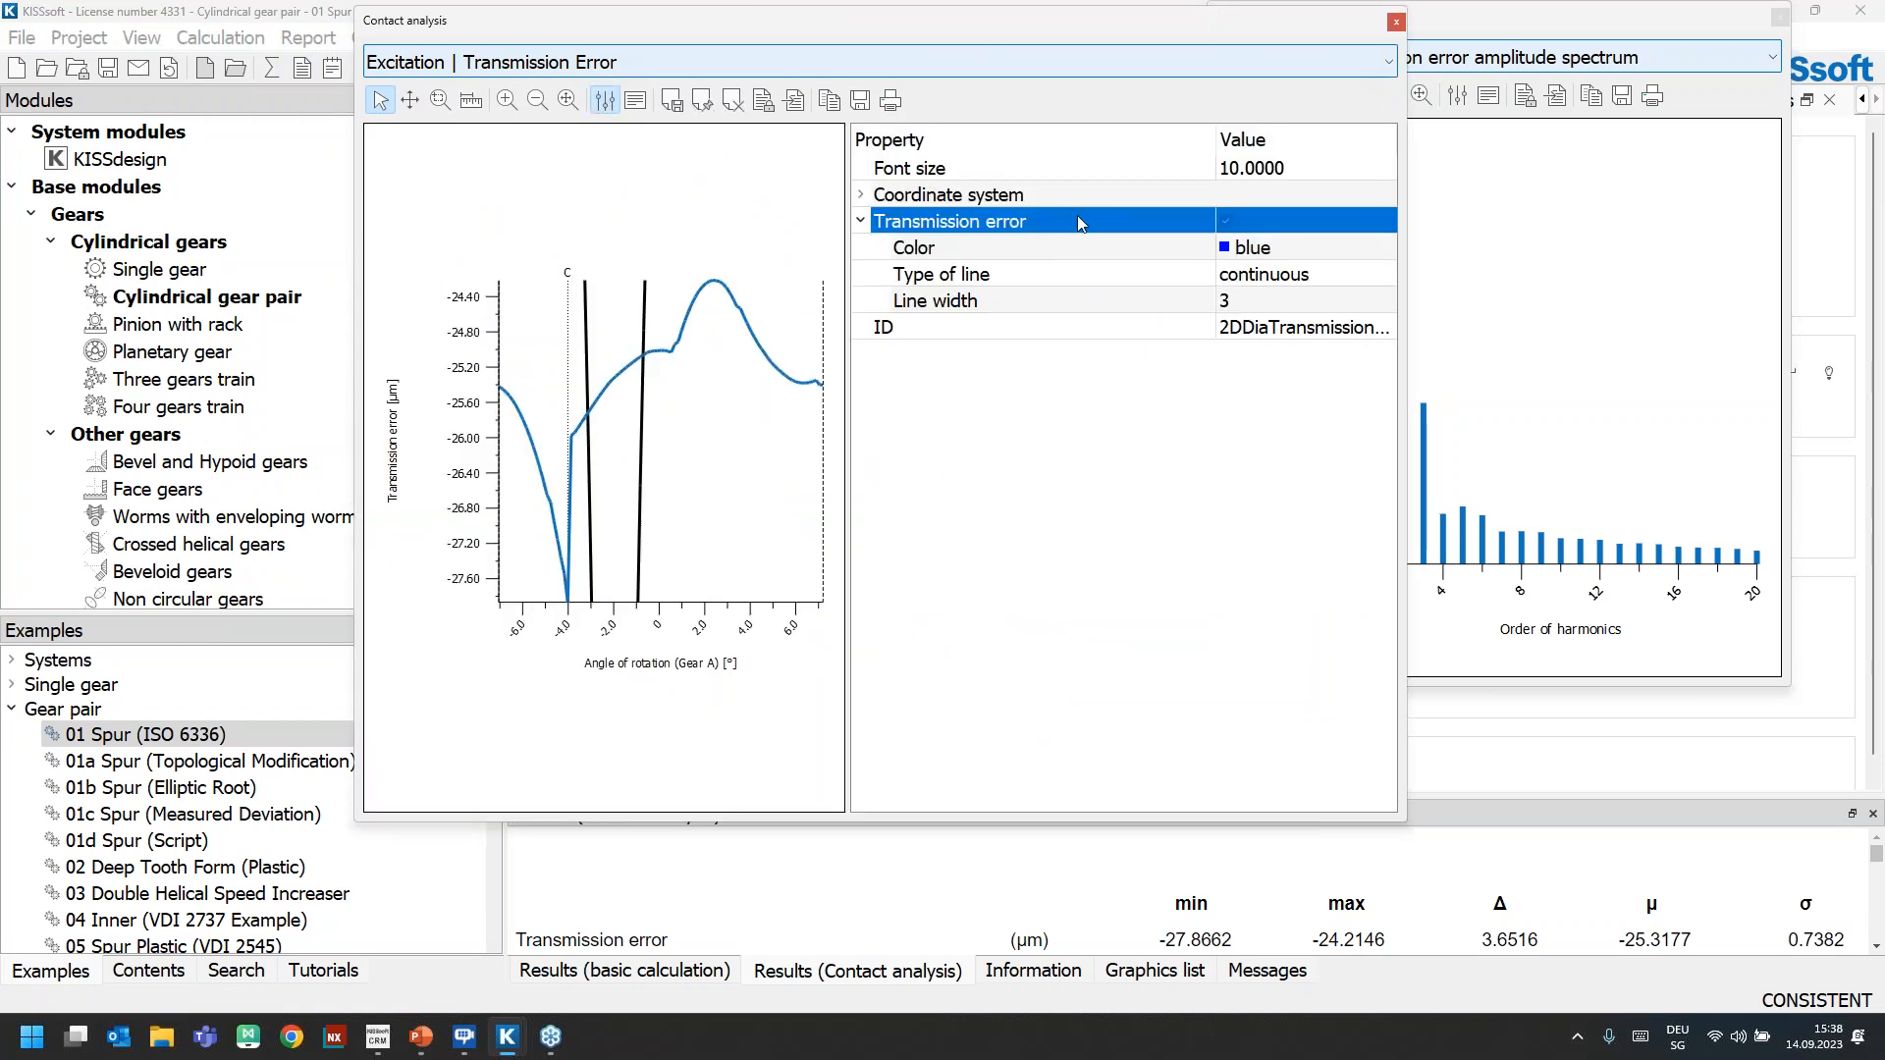
double_click(1053, 194)
left_click(1281, 329)
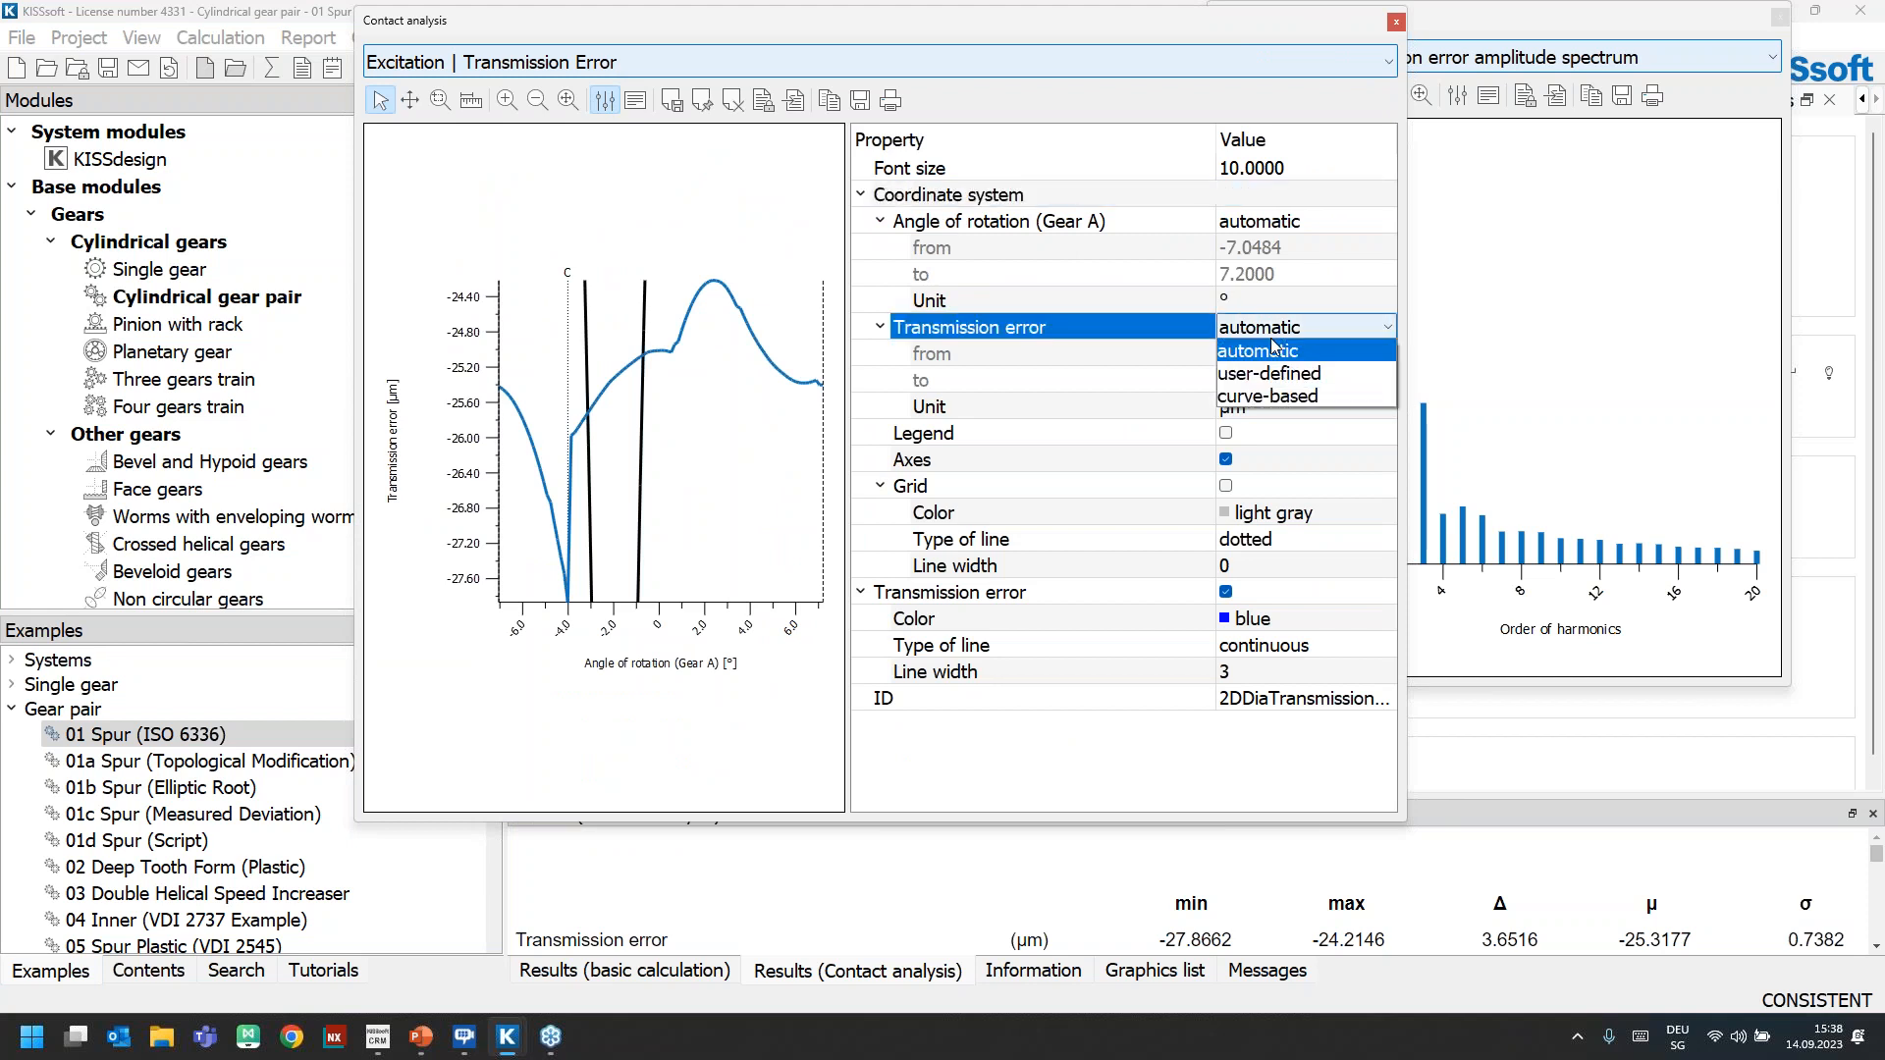
left_click(1280, 375)
left_click(1285, 392)
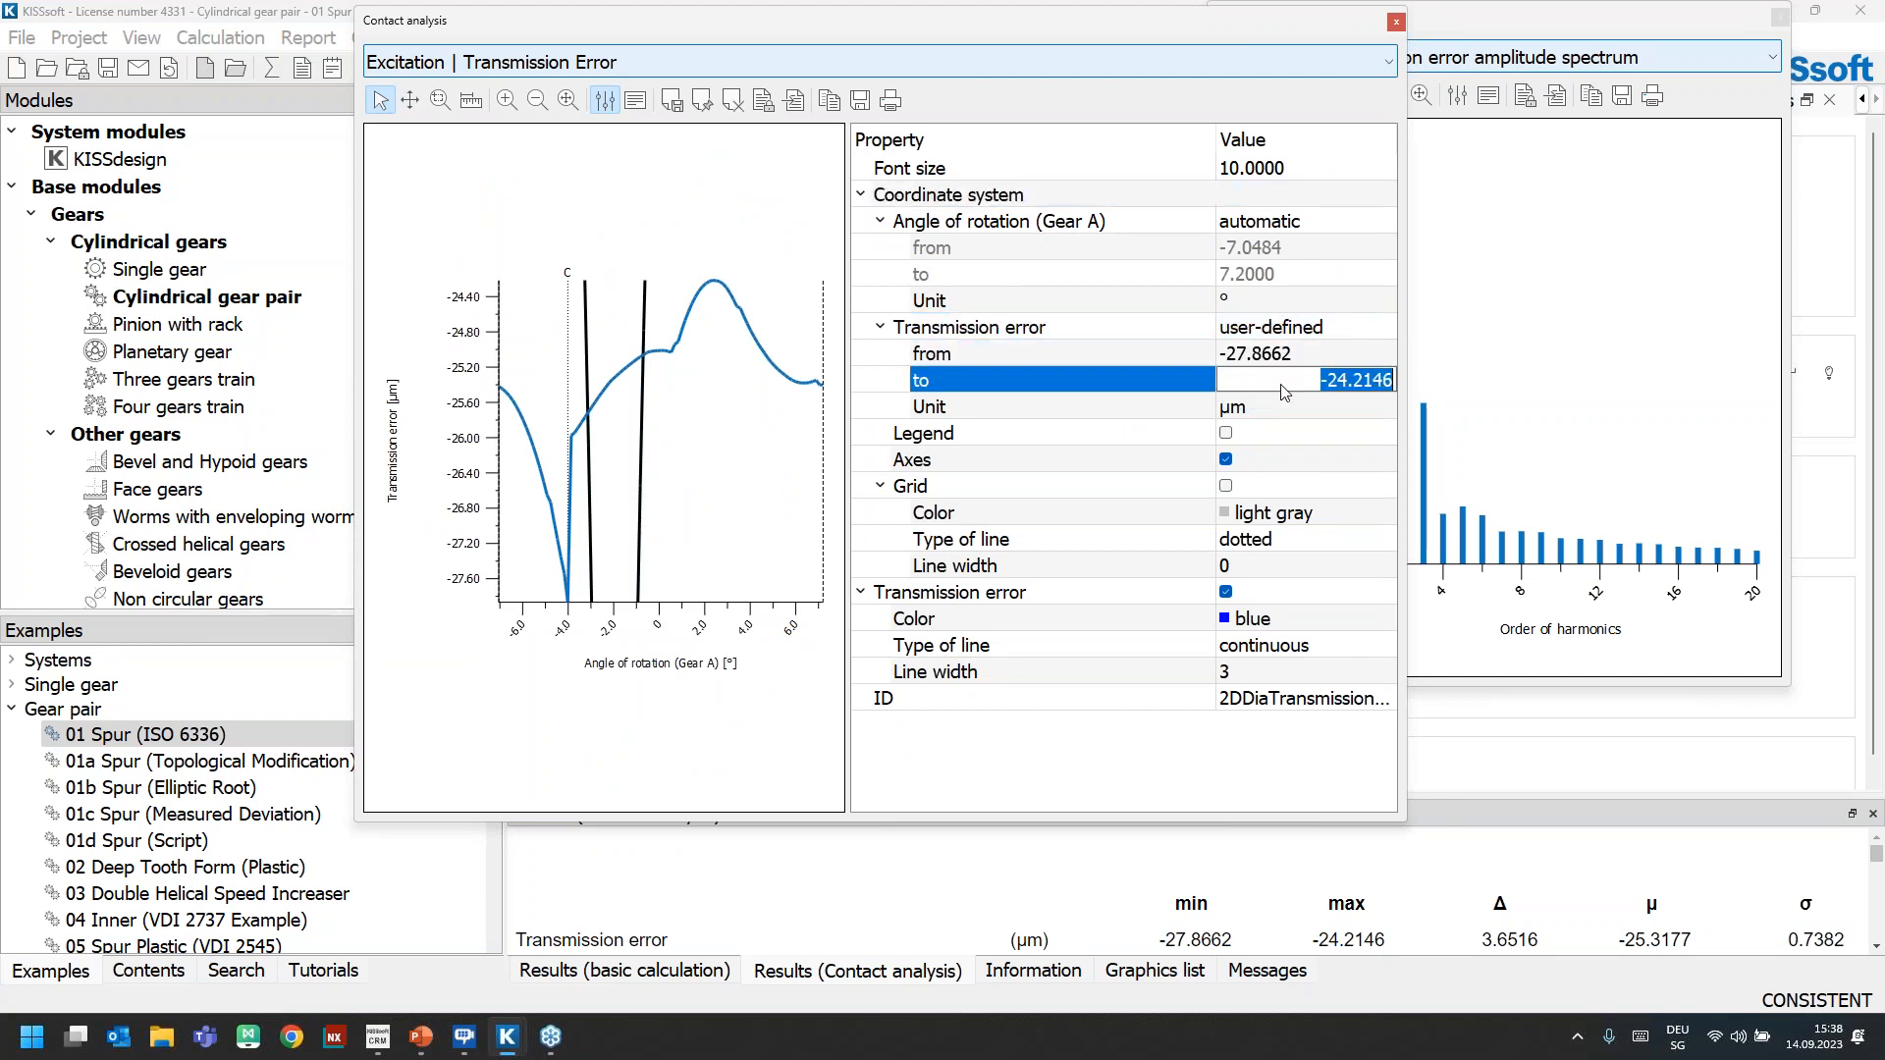
type("0")
key("Return")
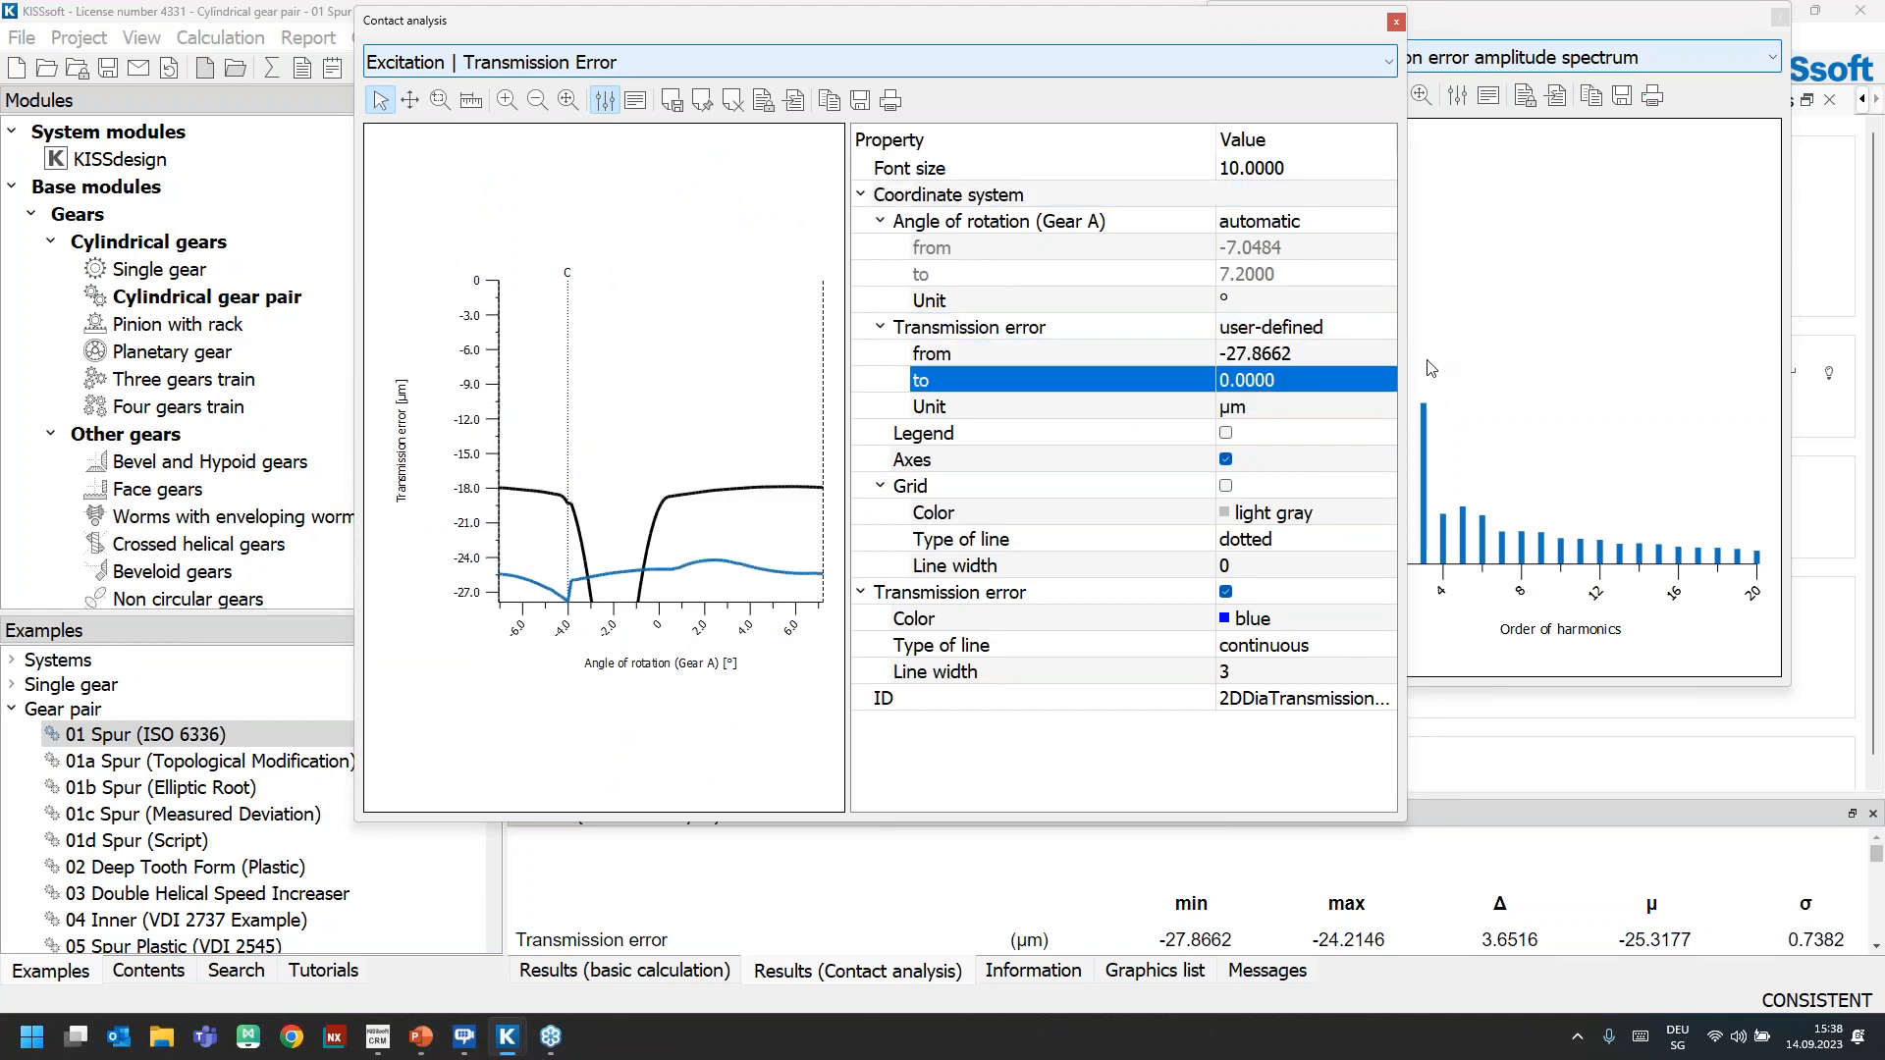
Set the lower limit of the transmission error axis to -50 µm, compare the curves, and close the graphic
left_click(1311, 353)
type("-50")
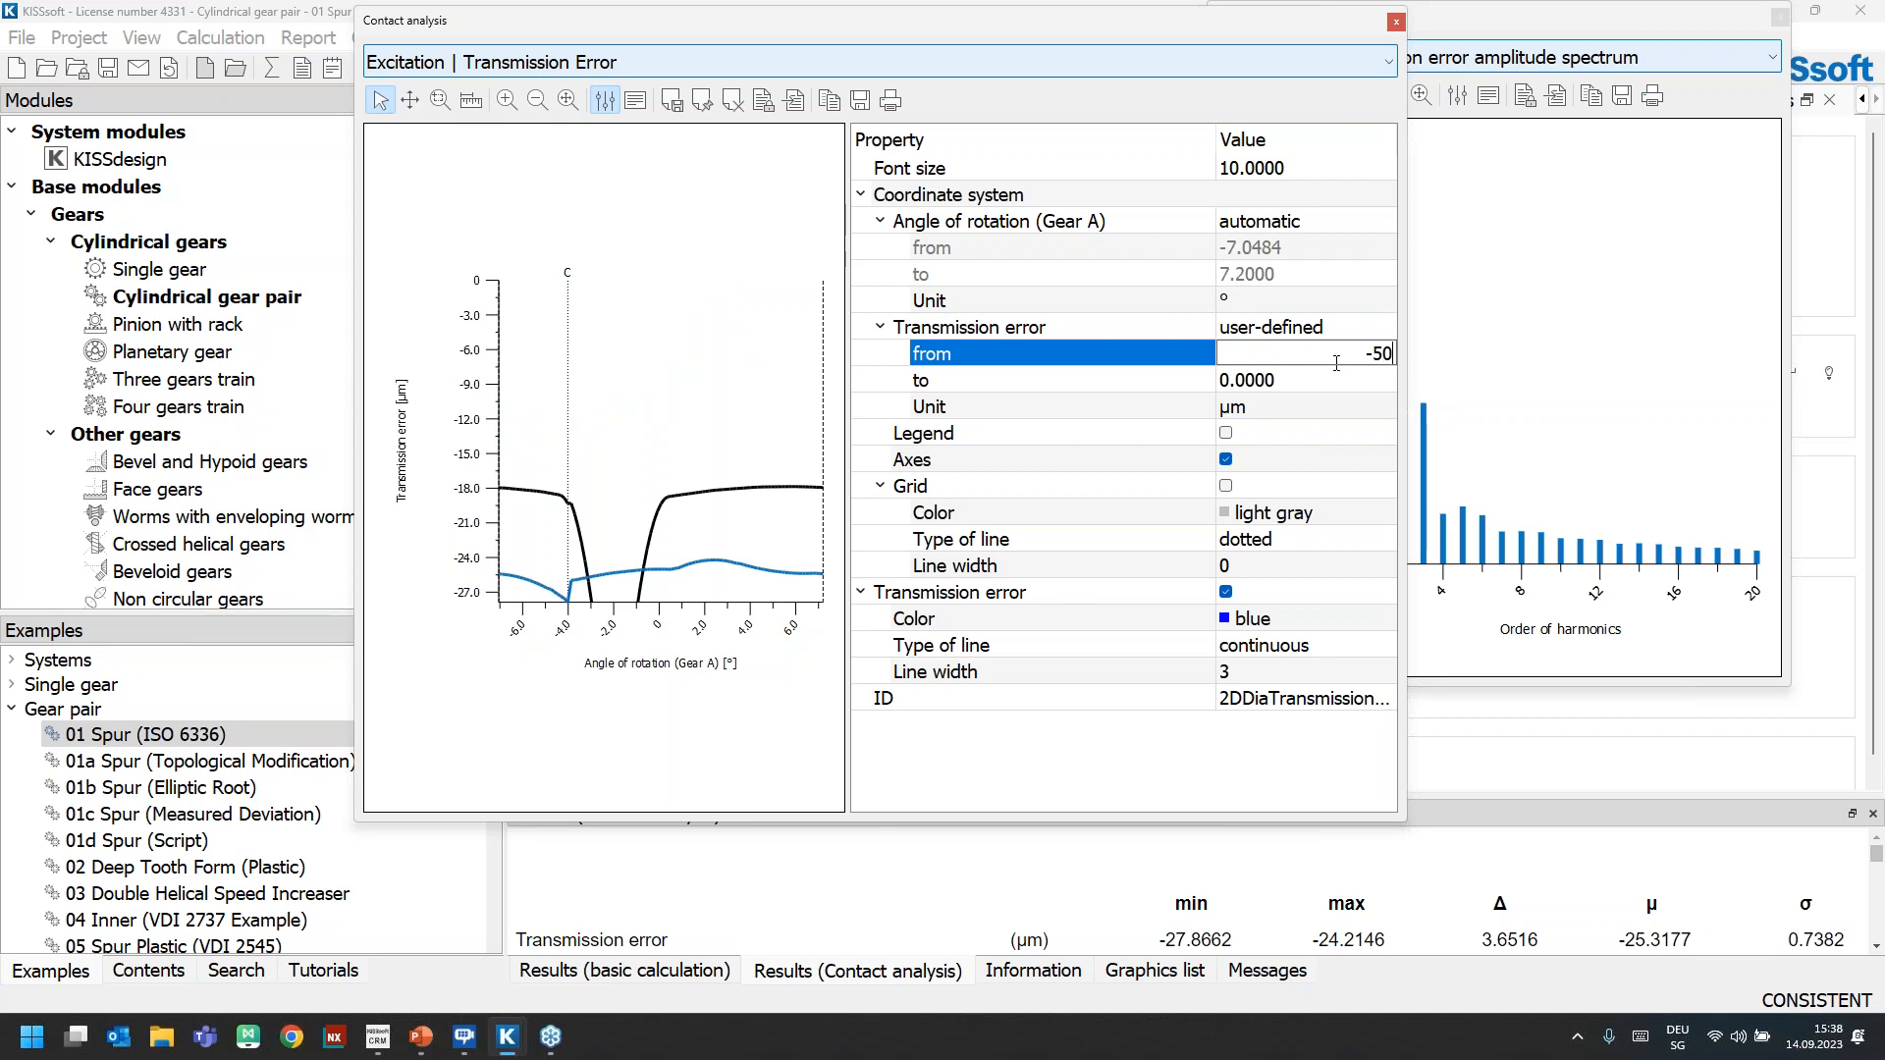
key("Return")
left_click(605, 99)
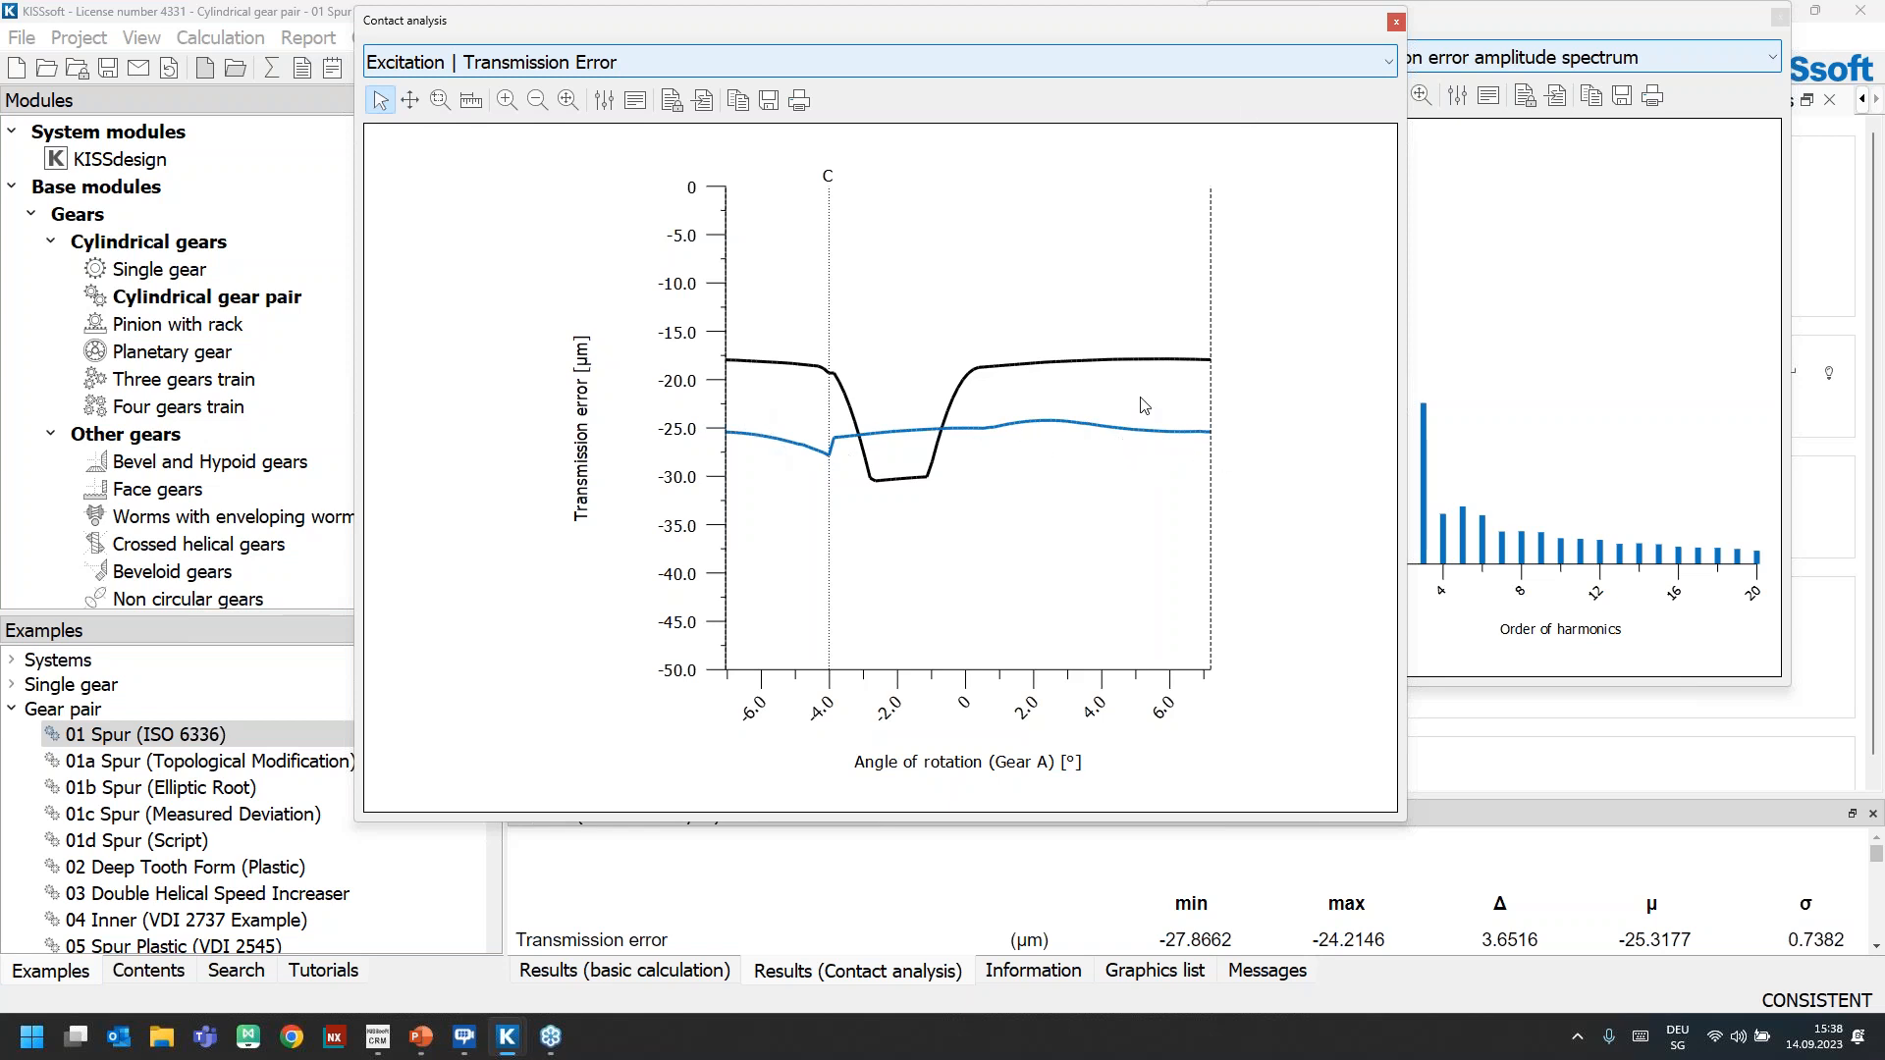
left_click(1396, 22)
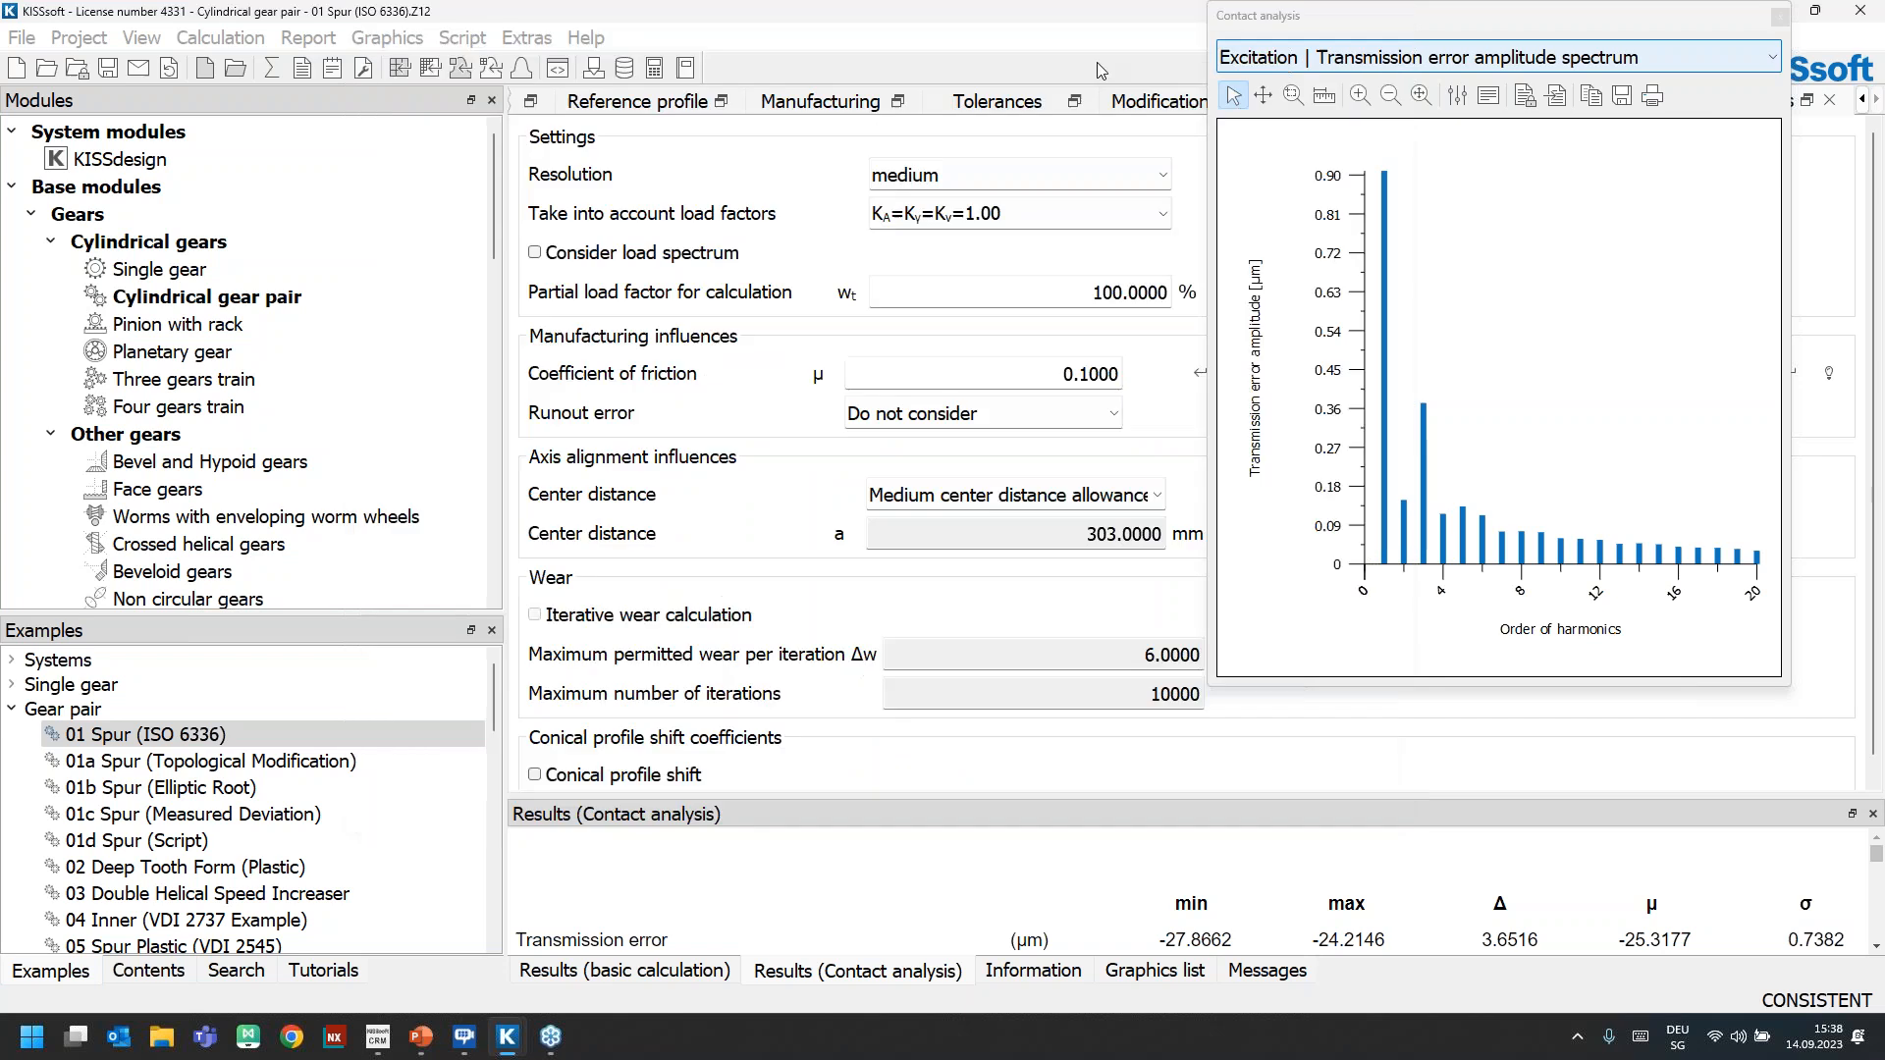
Display the 2D profile diagram of gear 1 enlarged, examine both flanks, and close it together with the amplitude spectrum graphic
left_click(386, 37)
mouse_move(444, 77)
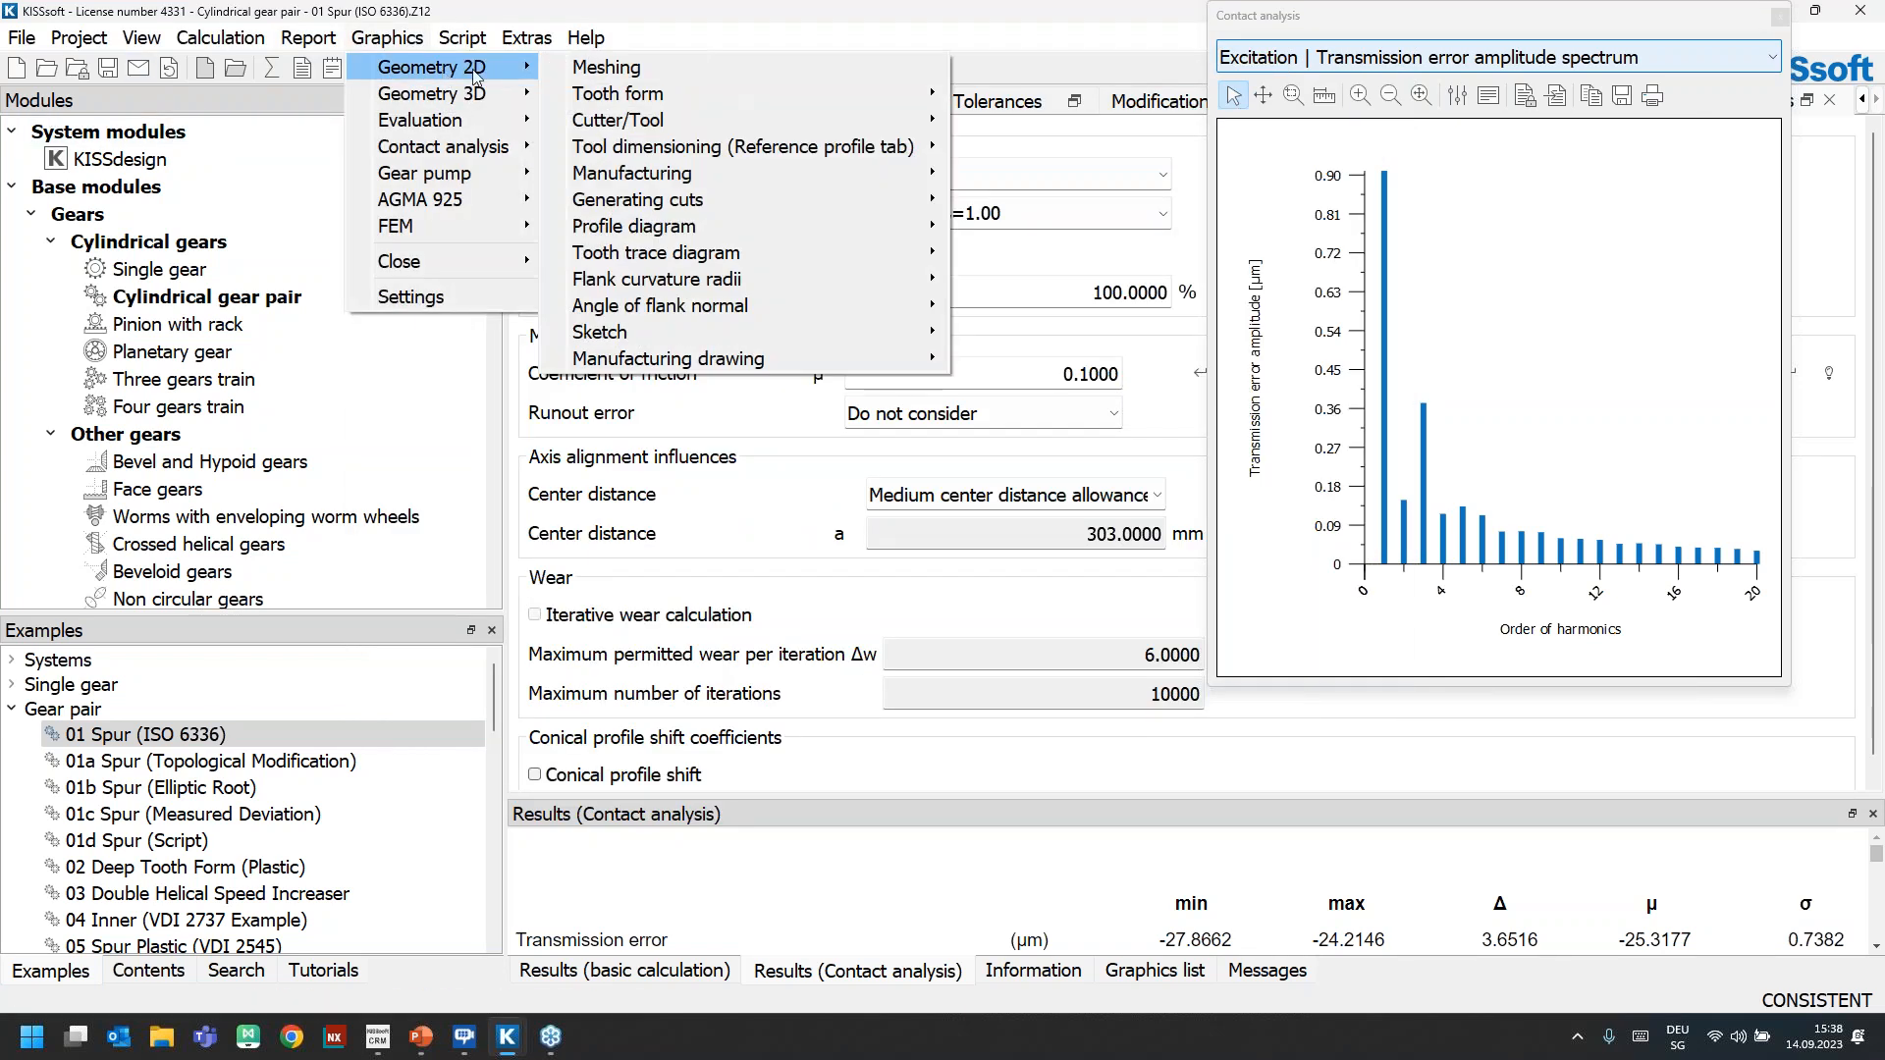
mouse_move(648, 228)
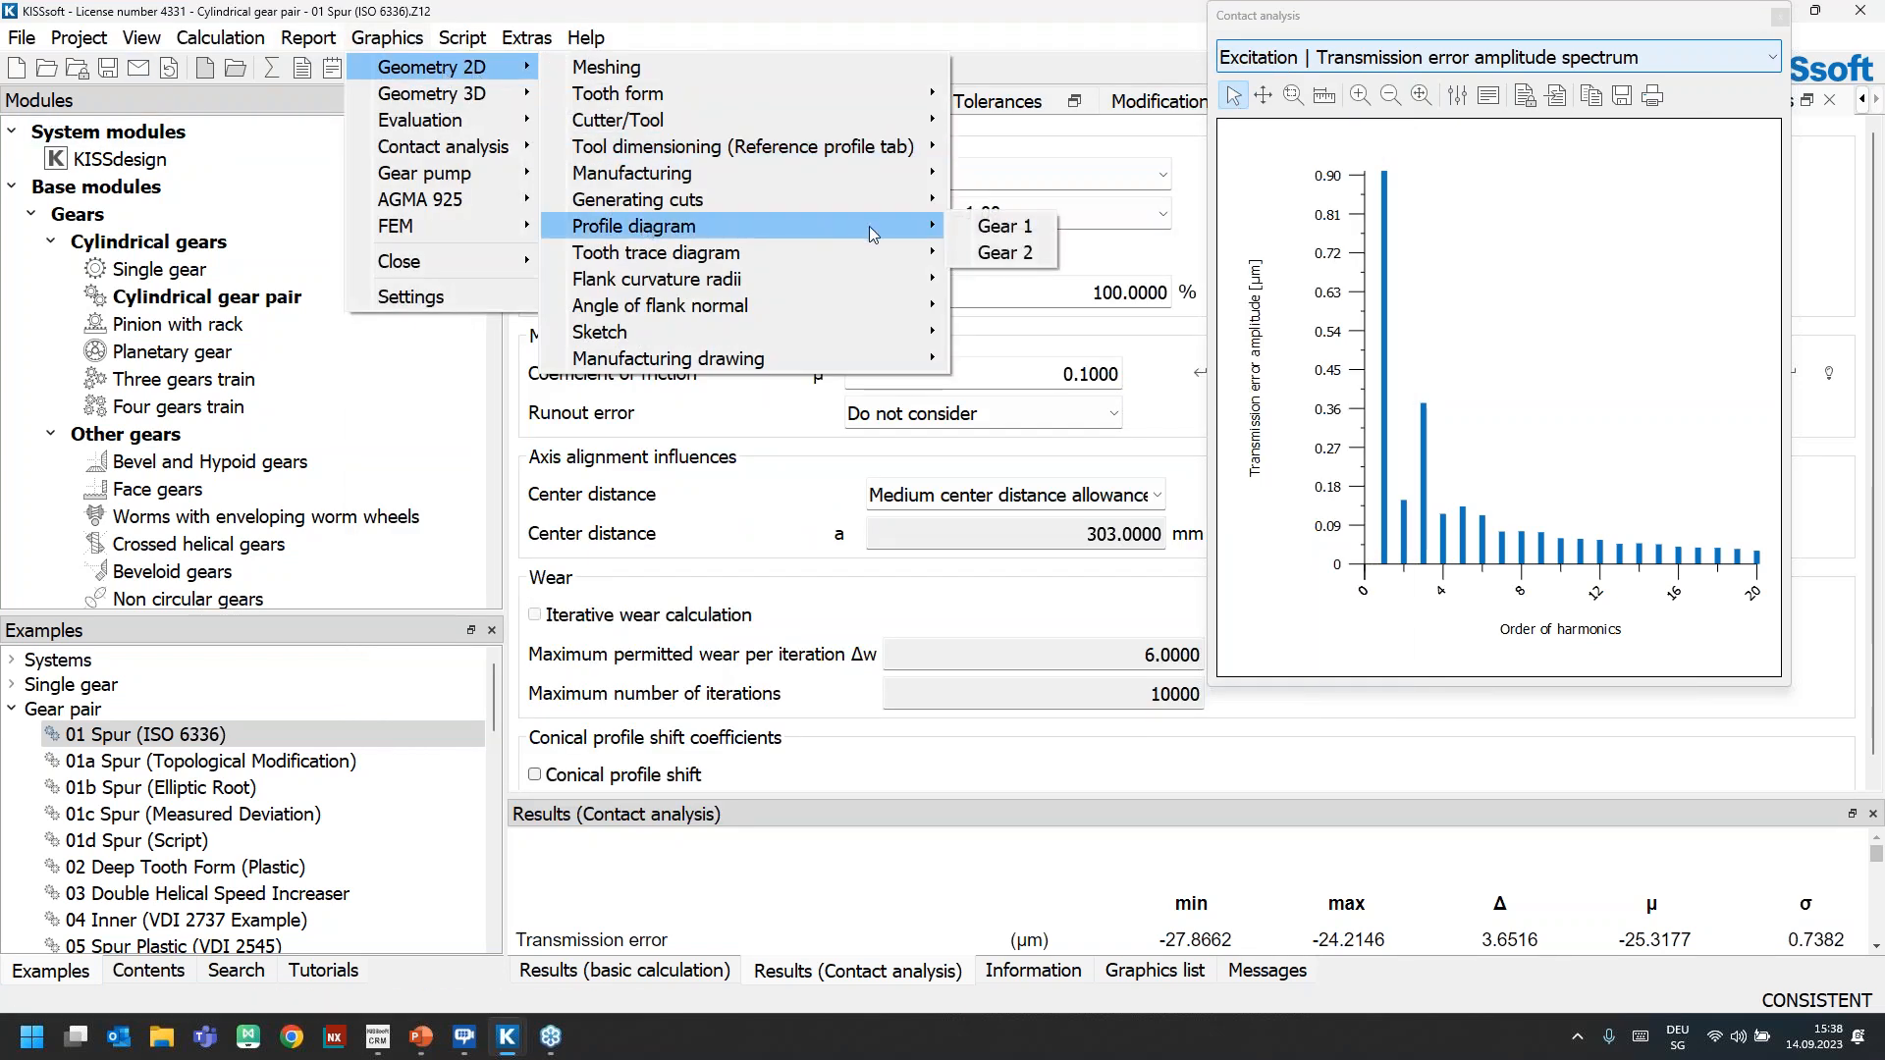
left_click(963, 226)
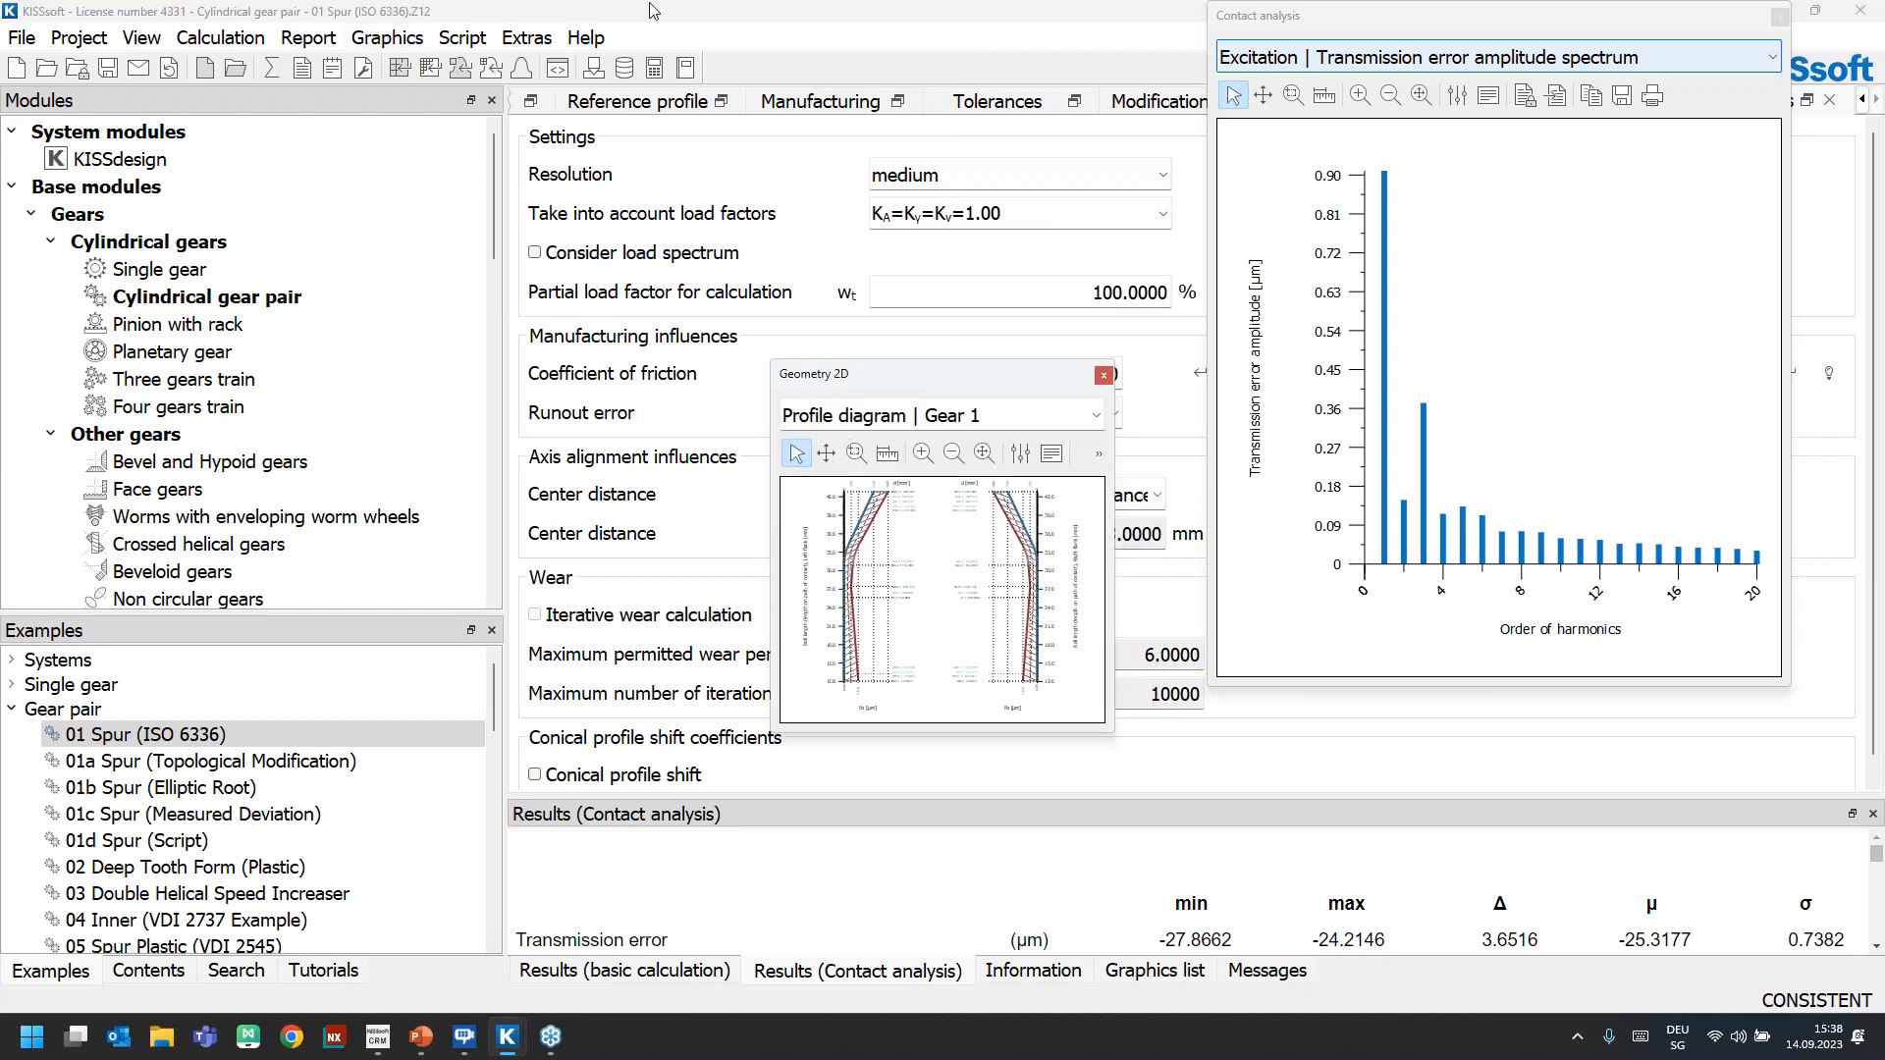
left_click_drag(905, 381, 631, 15)
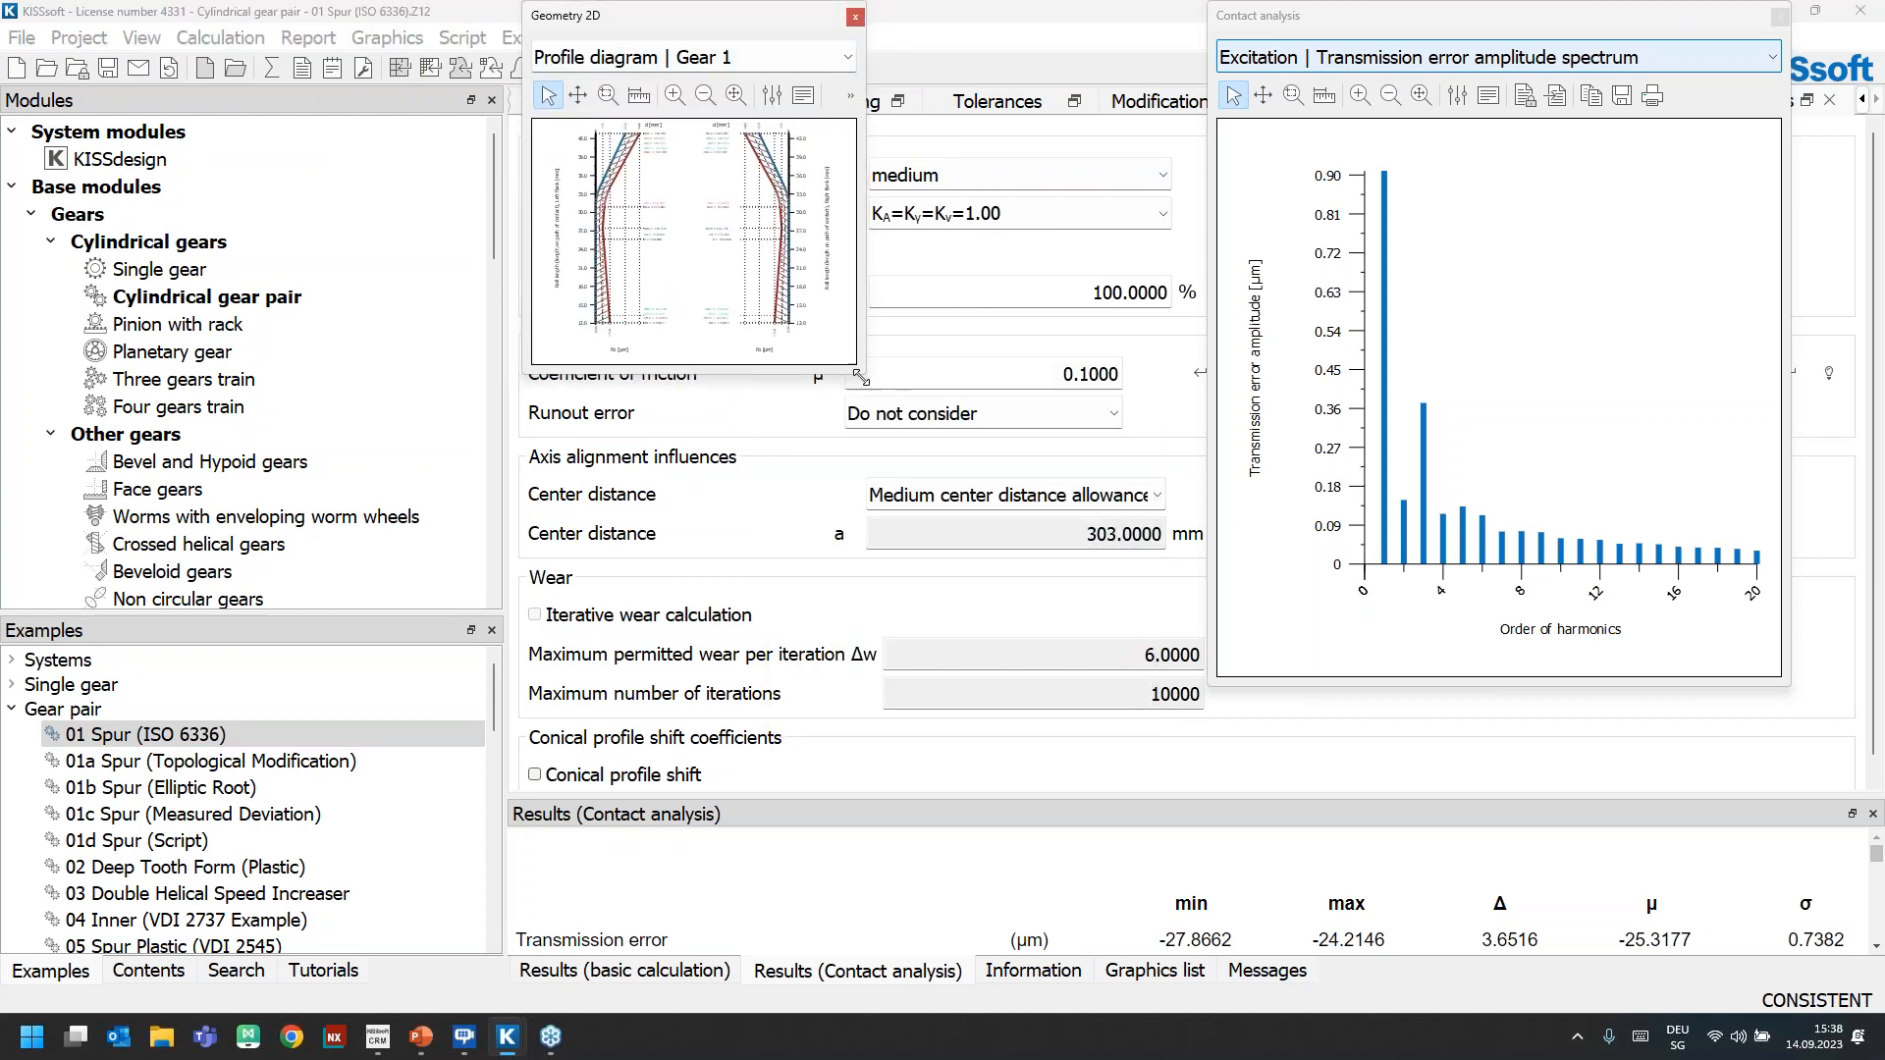
left_click_drag(1085, 559, 1327, 740)
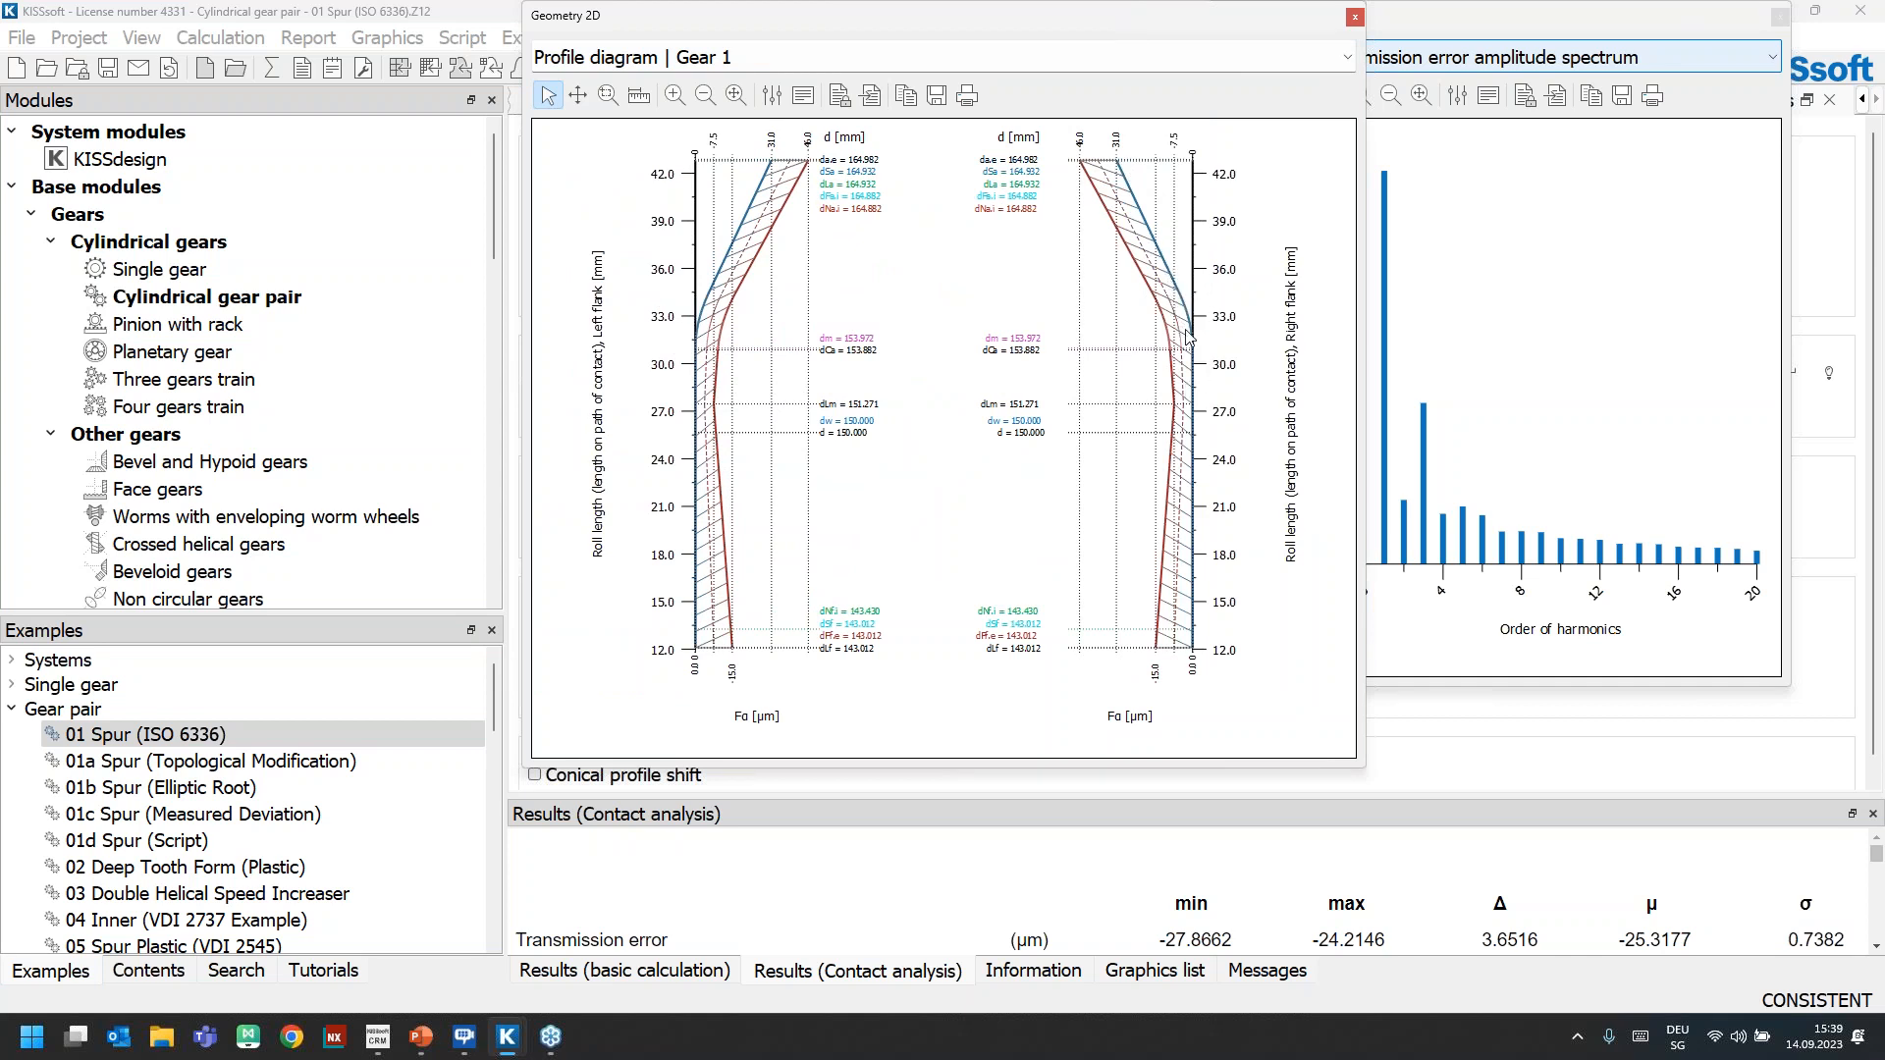
left_click(1356, 17)
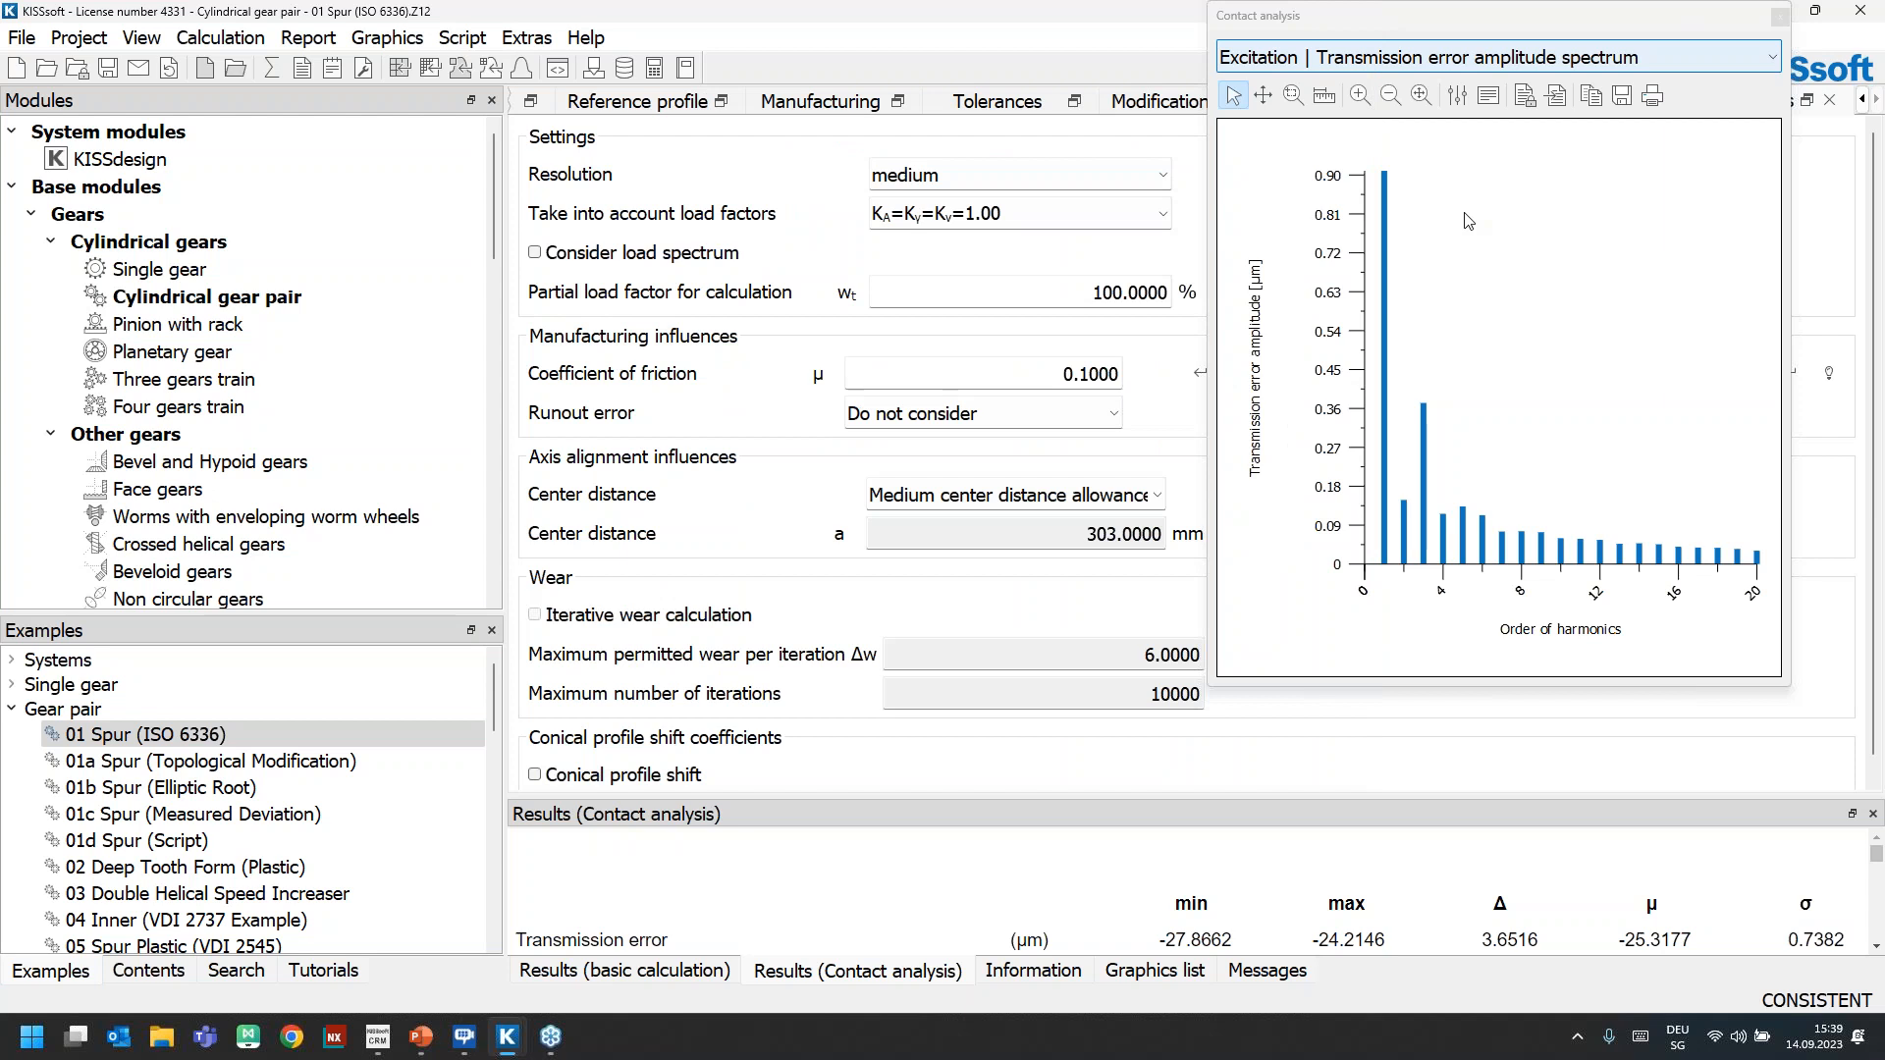
left_click(1780, 17)
Switch to the 04-Profile-Modifications-With-Duty-Cycles gear pair calculation and examine its strength rating data, especially the reference power and load spectrum
mouse_move(502, 1048)
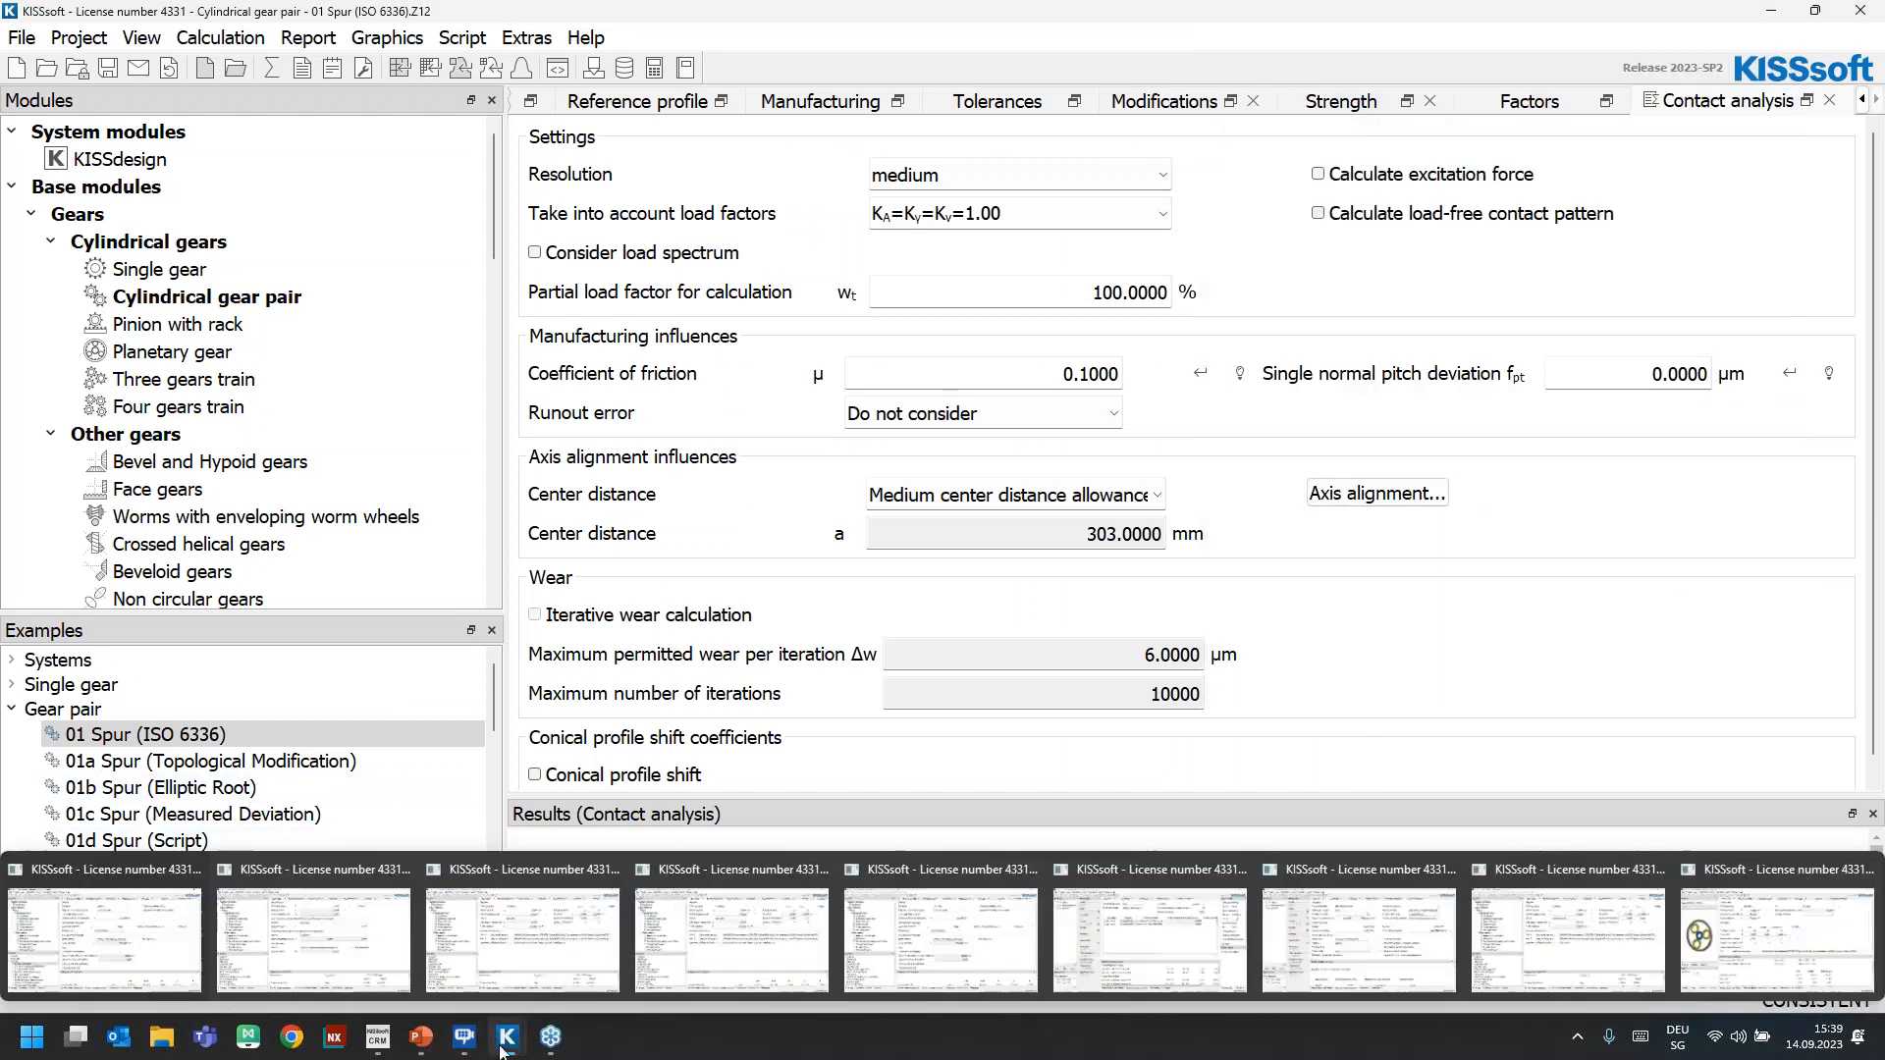
mouse_move(522, 933)
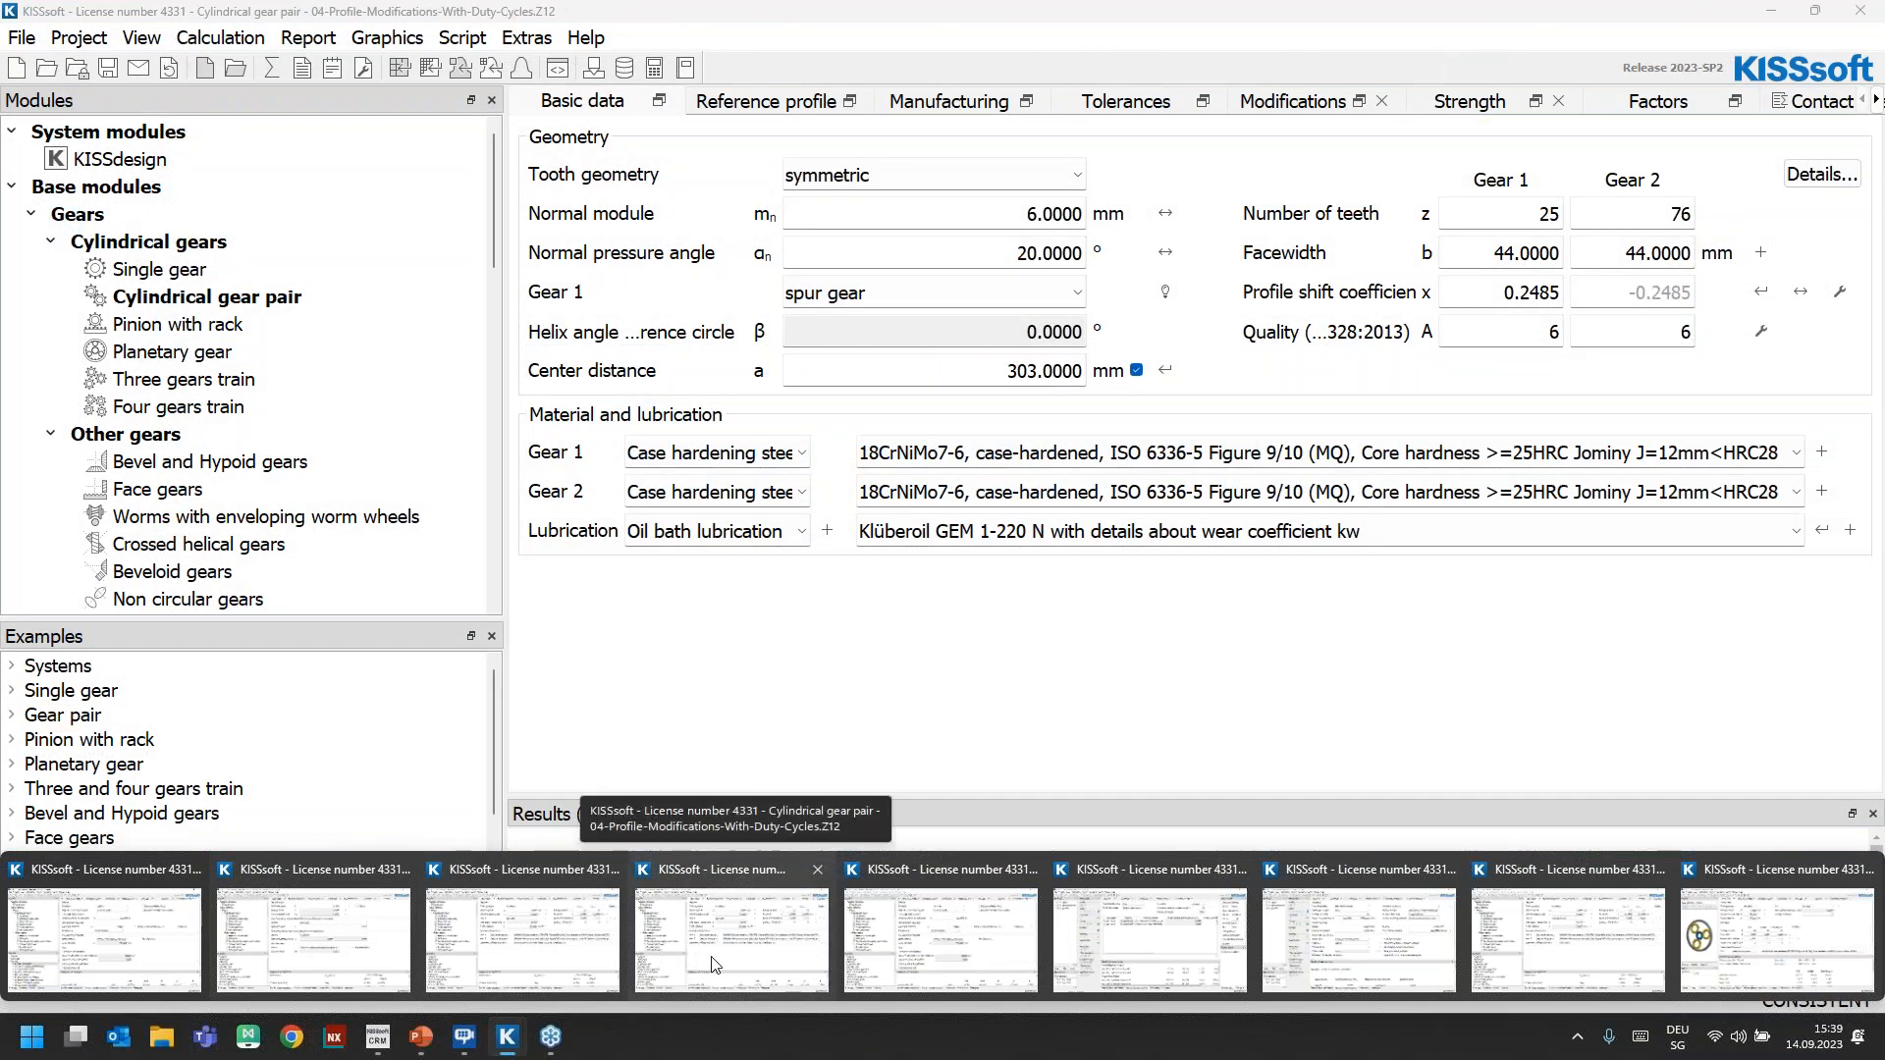
left_click(722, 965)
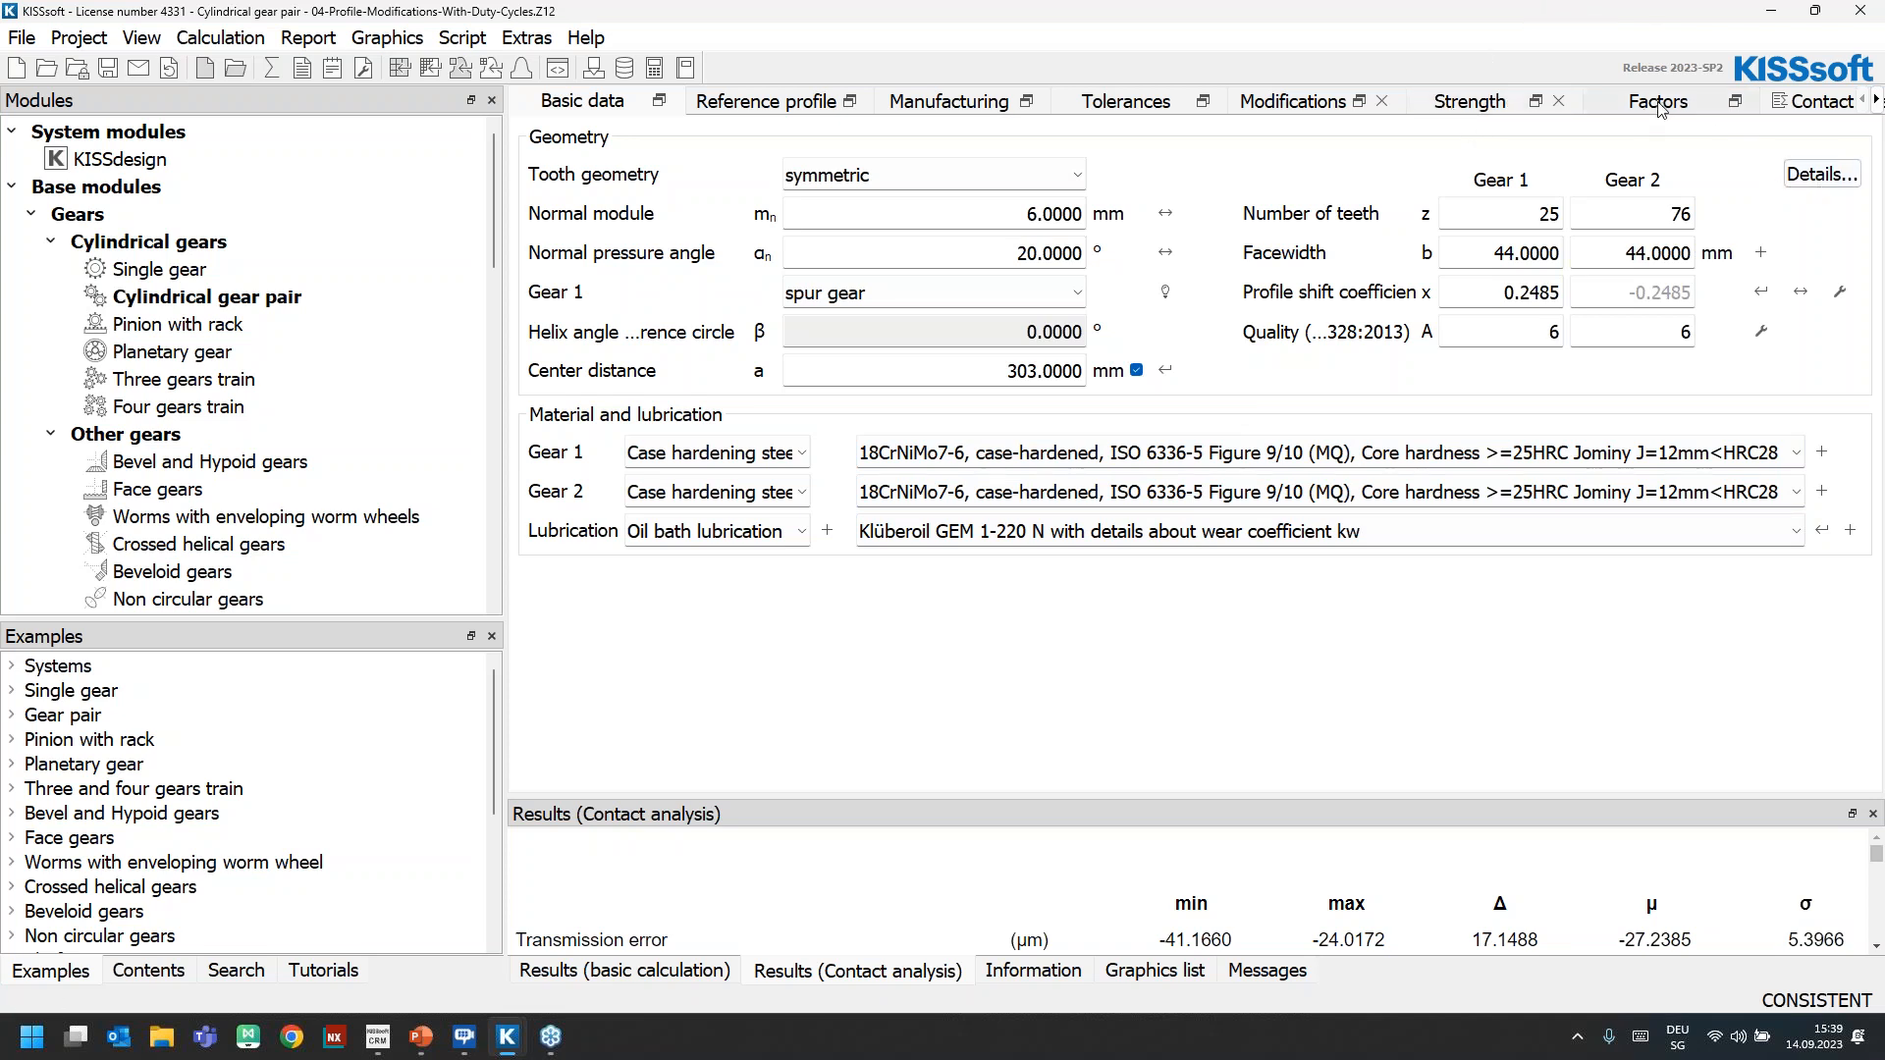
left_click(1487, 108)
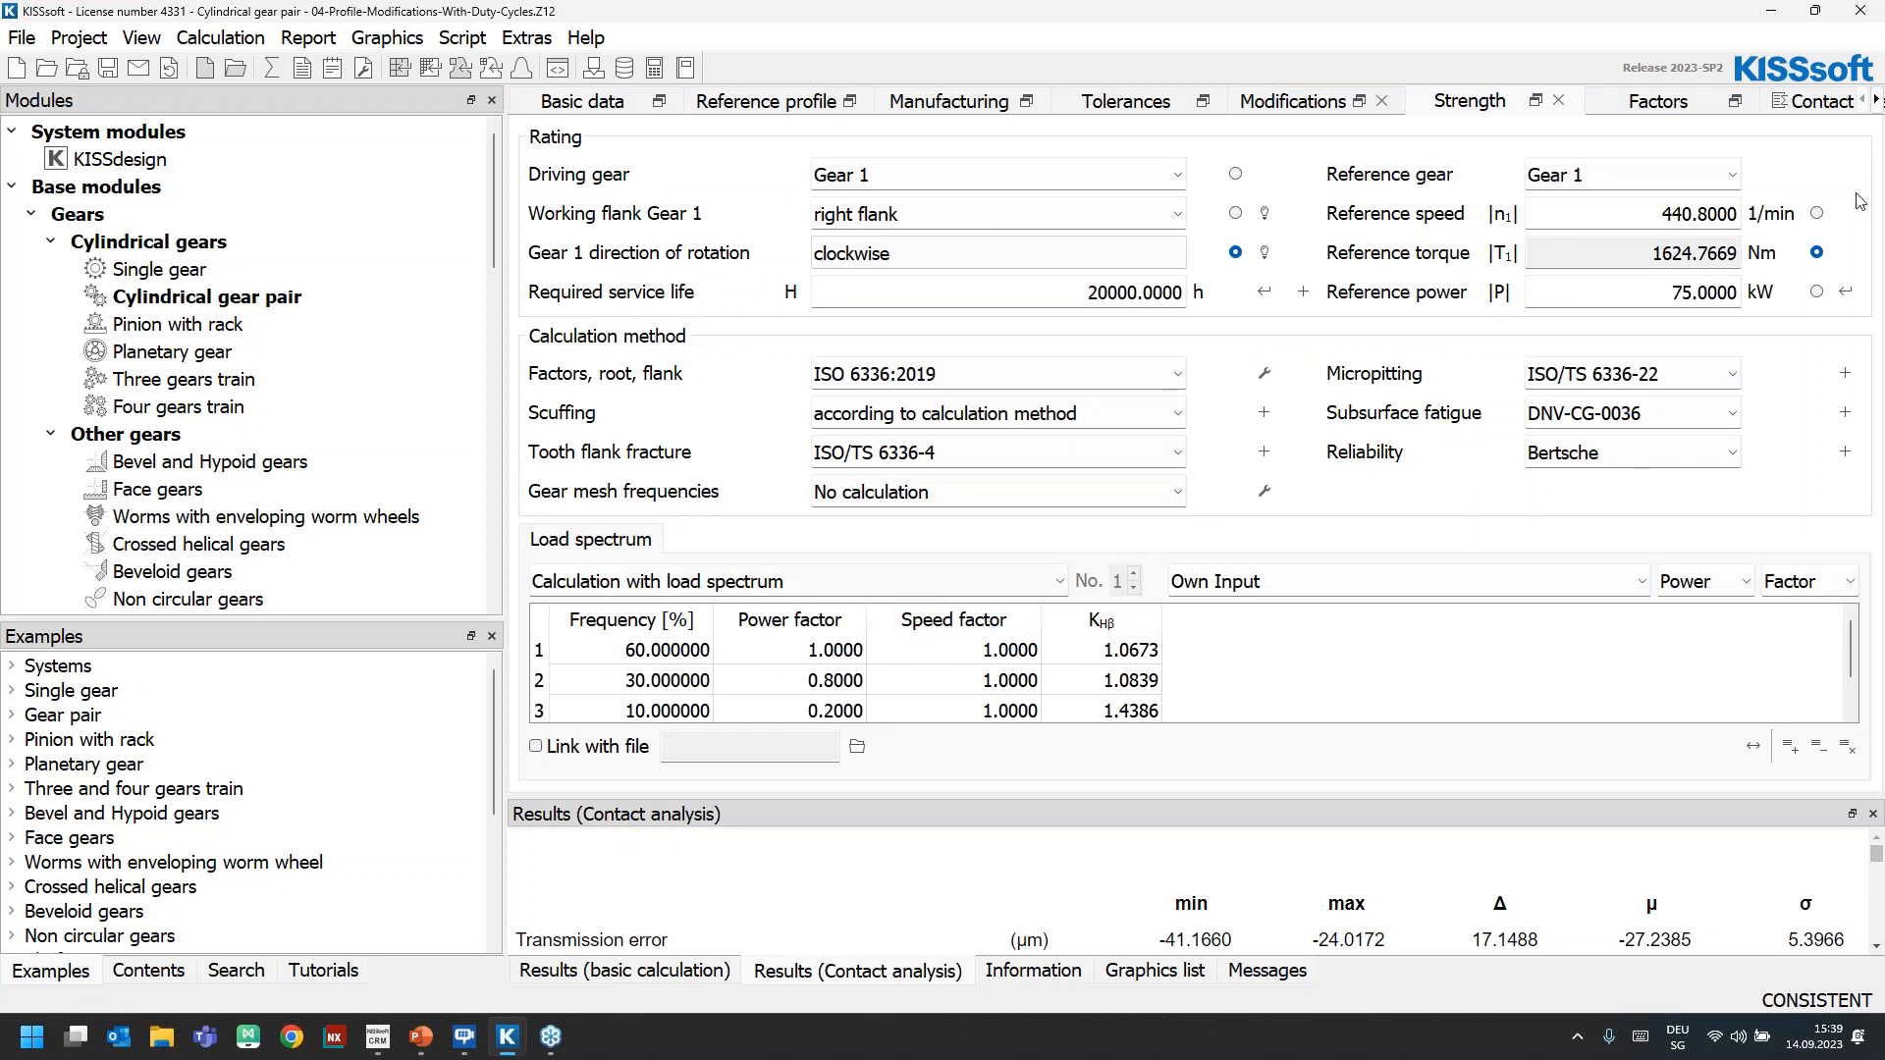
double_click(1672, 290)
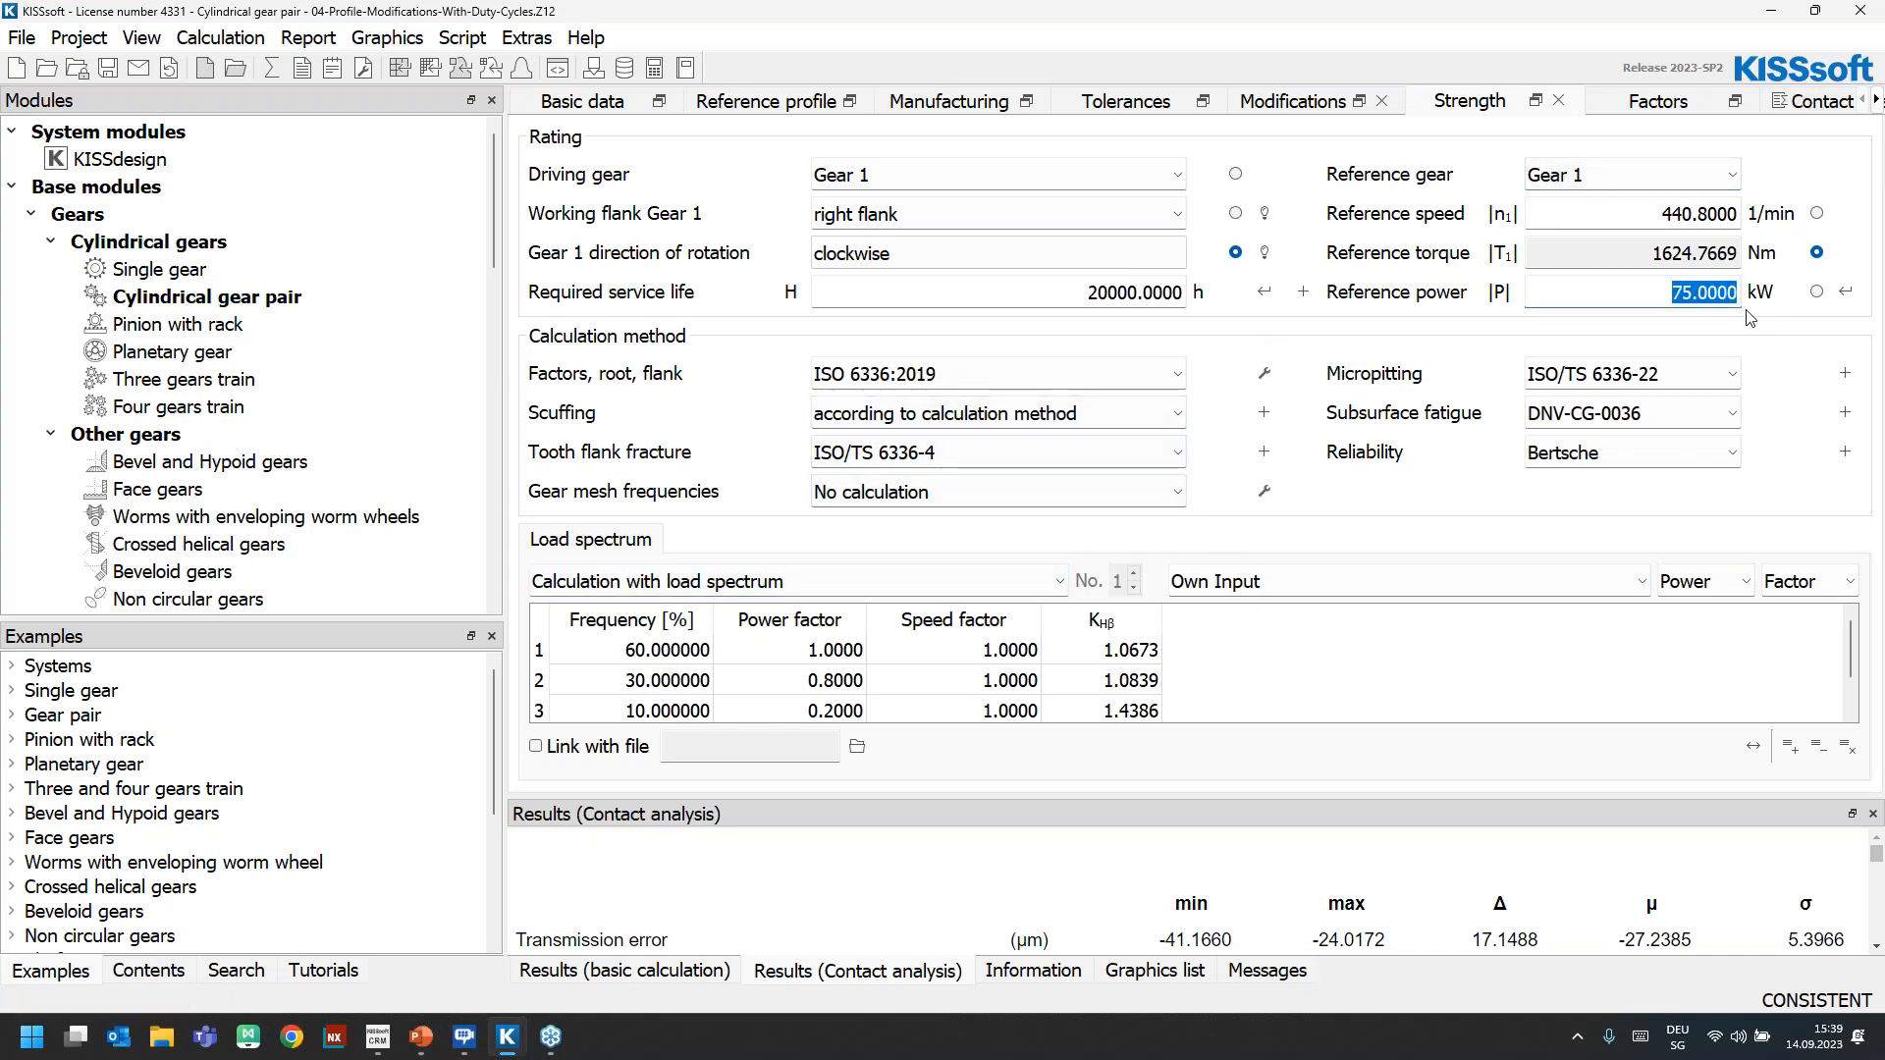
Size a tip relief for high load capacity on both gears, type linear with transition radius, long, and accept the calculated modifications
left_click(1796, 102)
left_click(1184, 104)
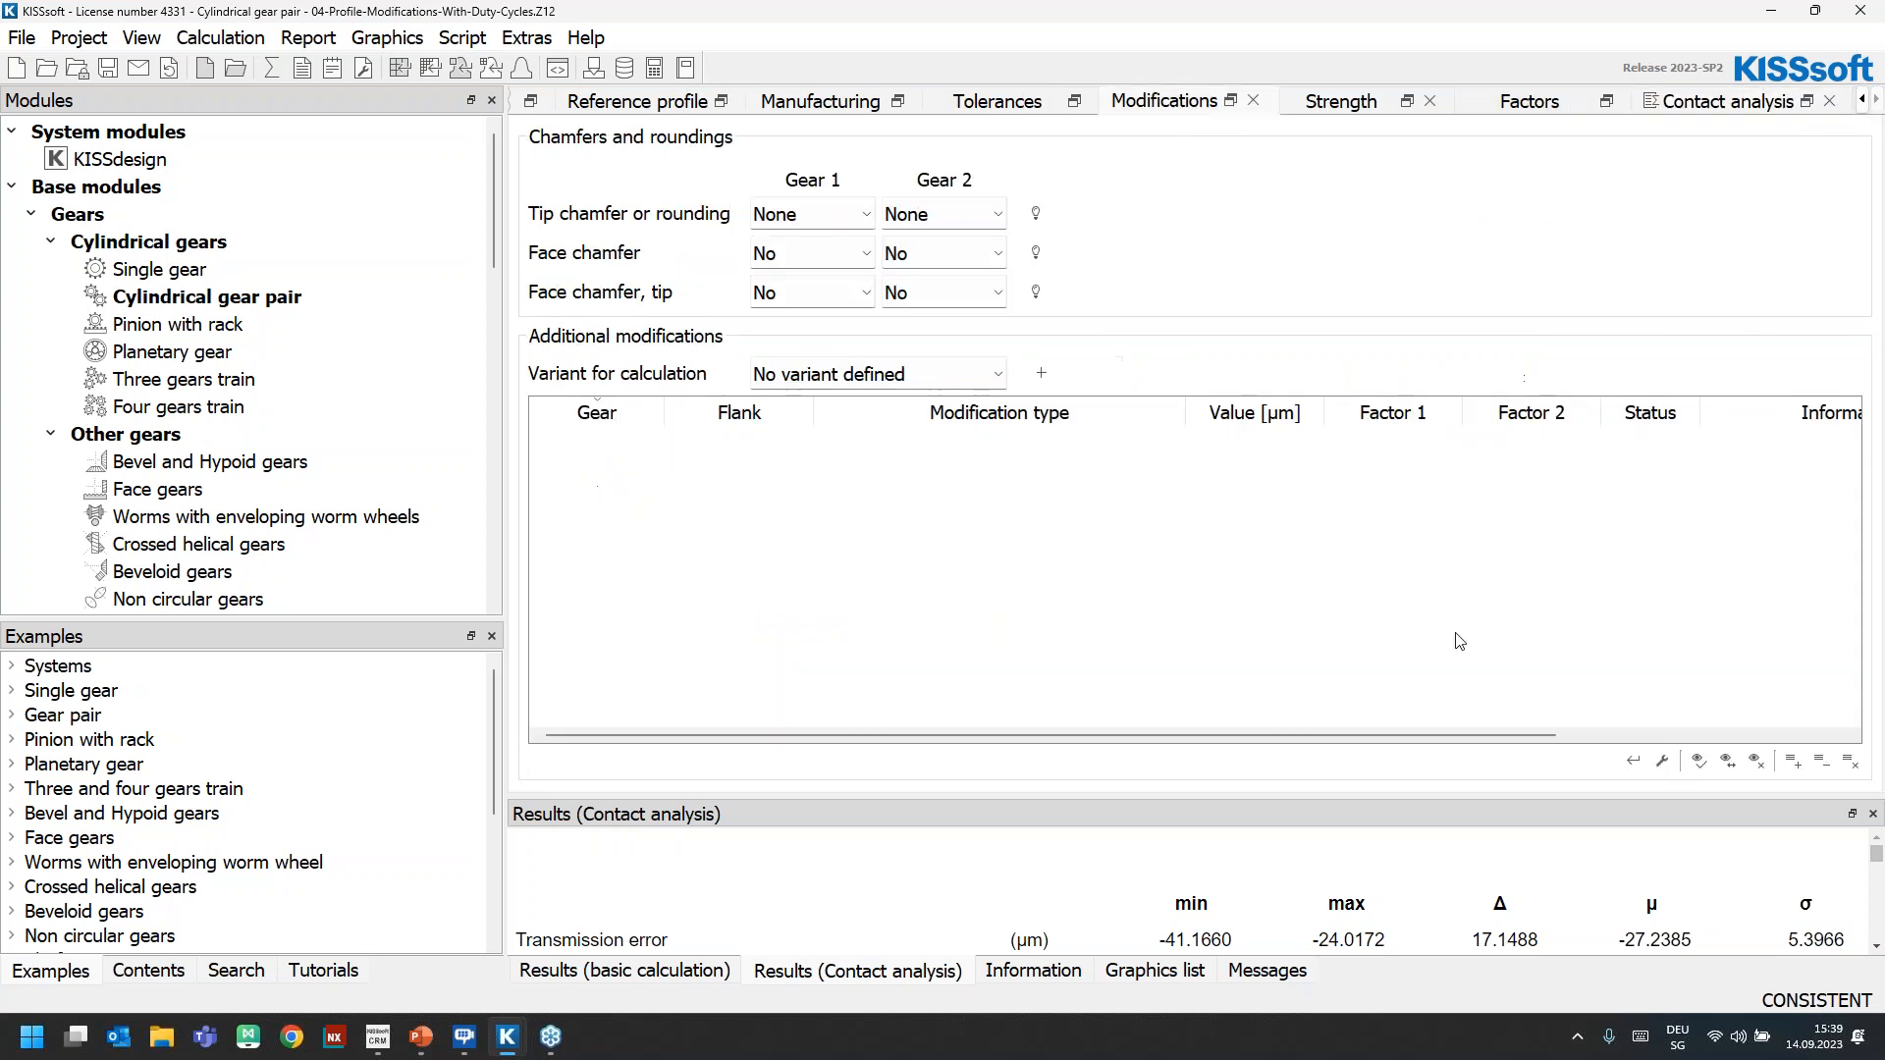
left_click(1641, 758)
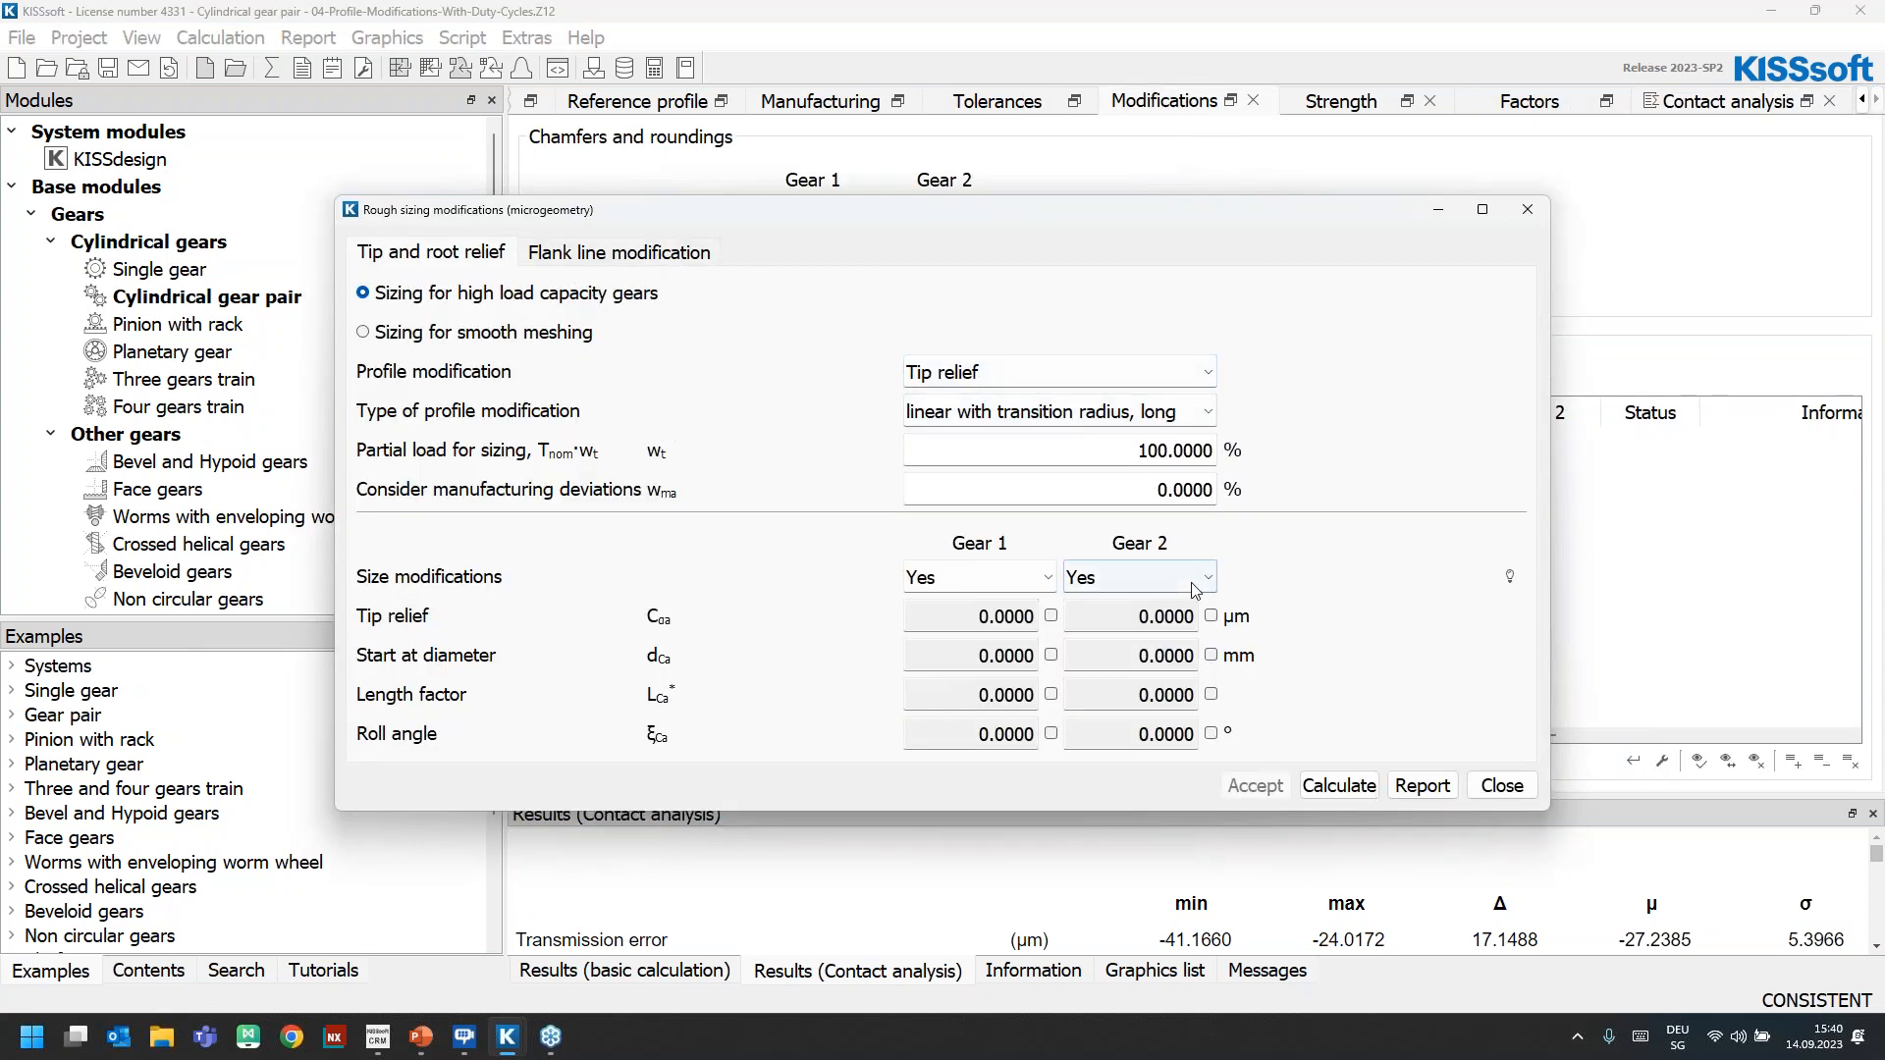
left_click(995, 375)
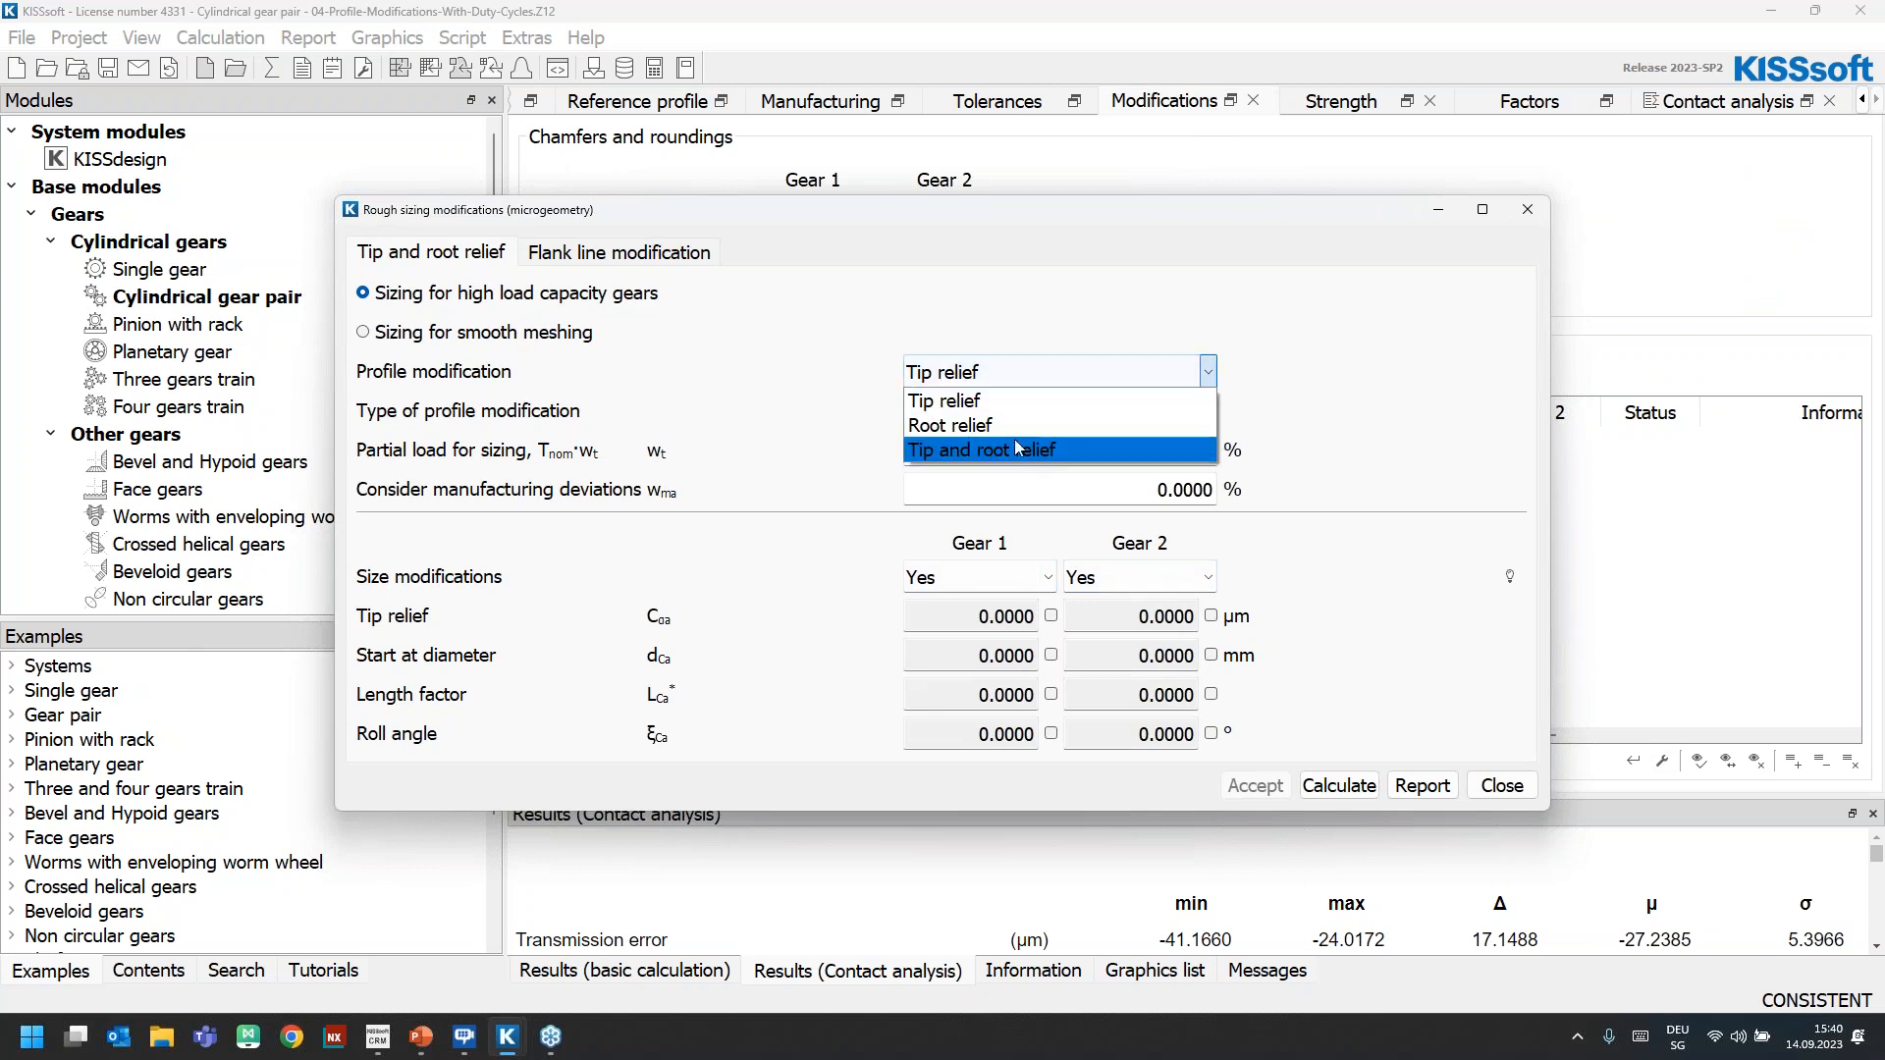
left_click(1003, 401)
left_click(1005, 412)
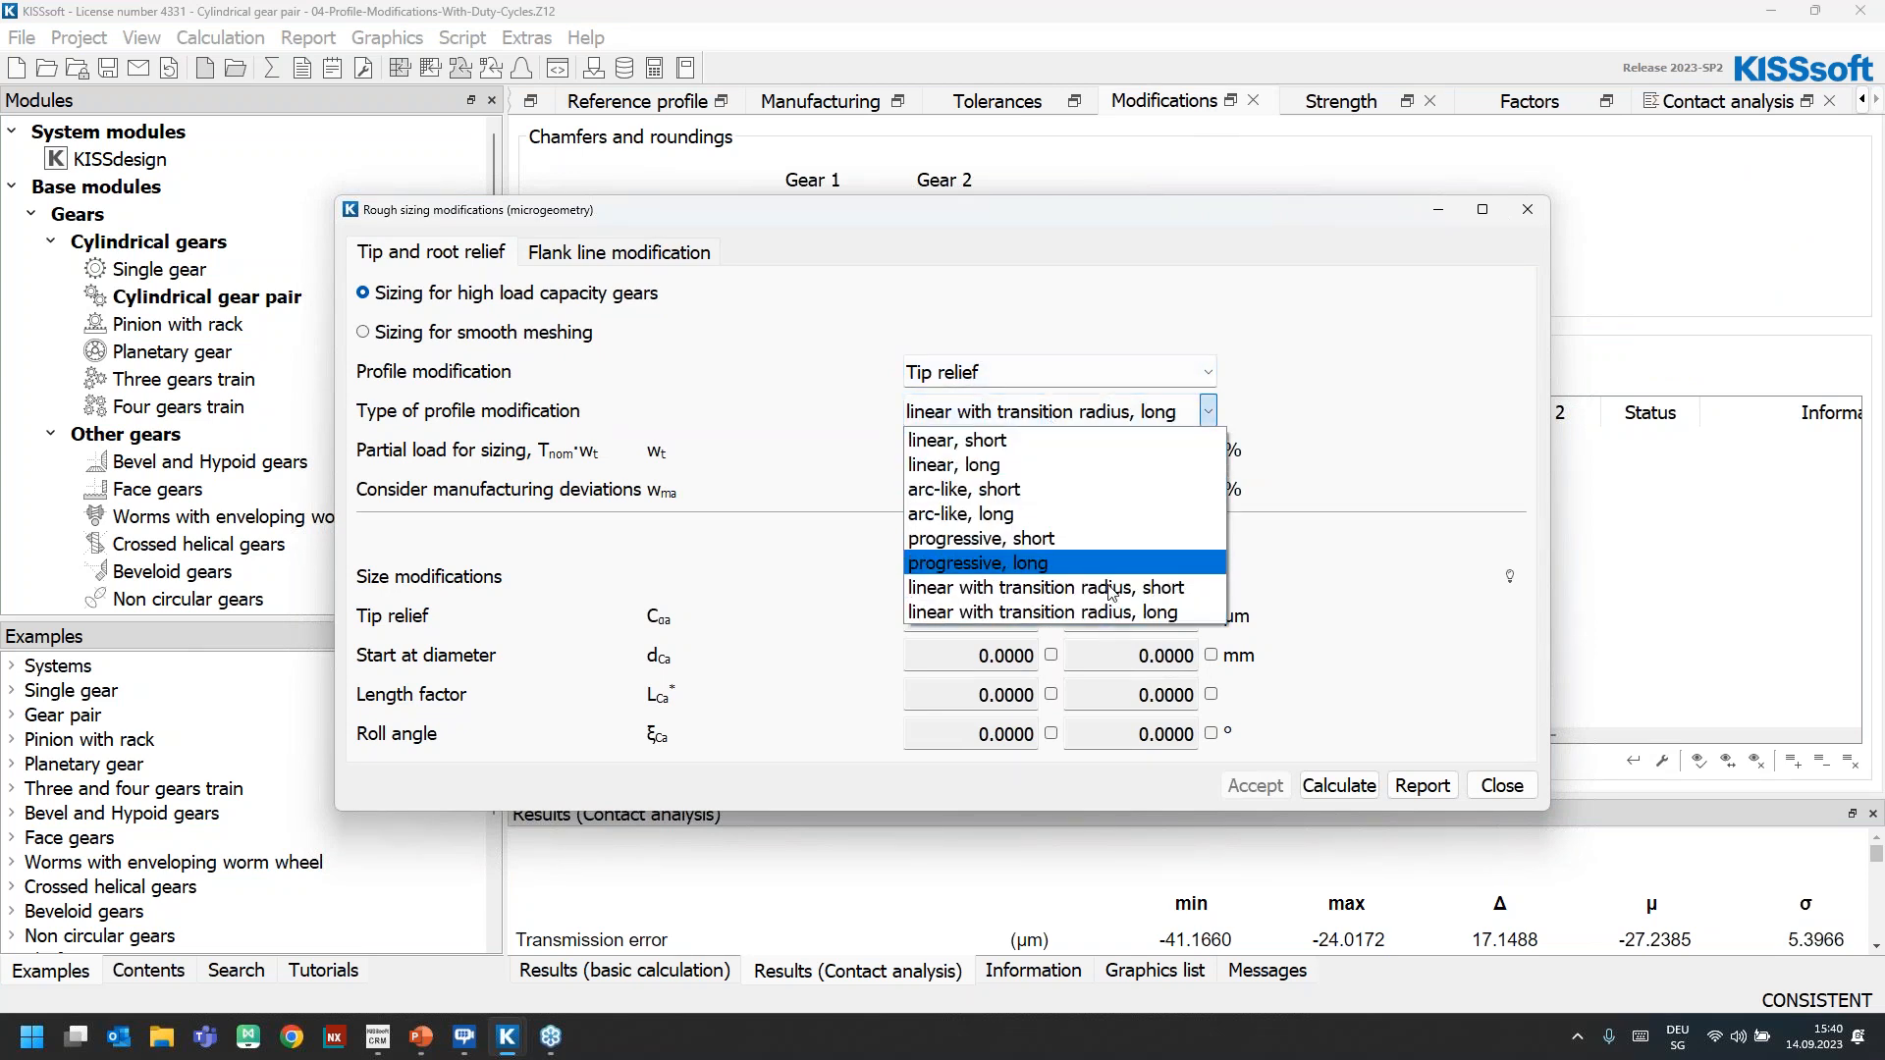
left_click(1119, 612)
left_click(1339, 785)
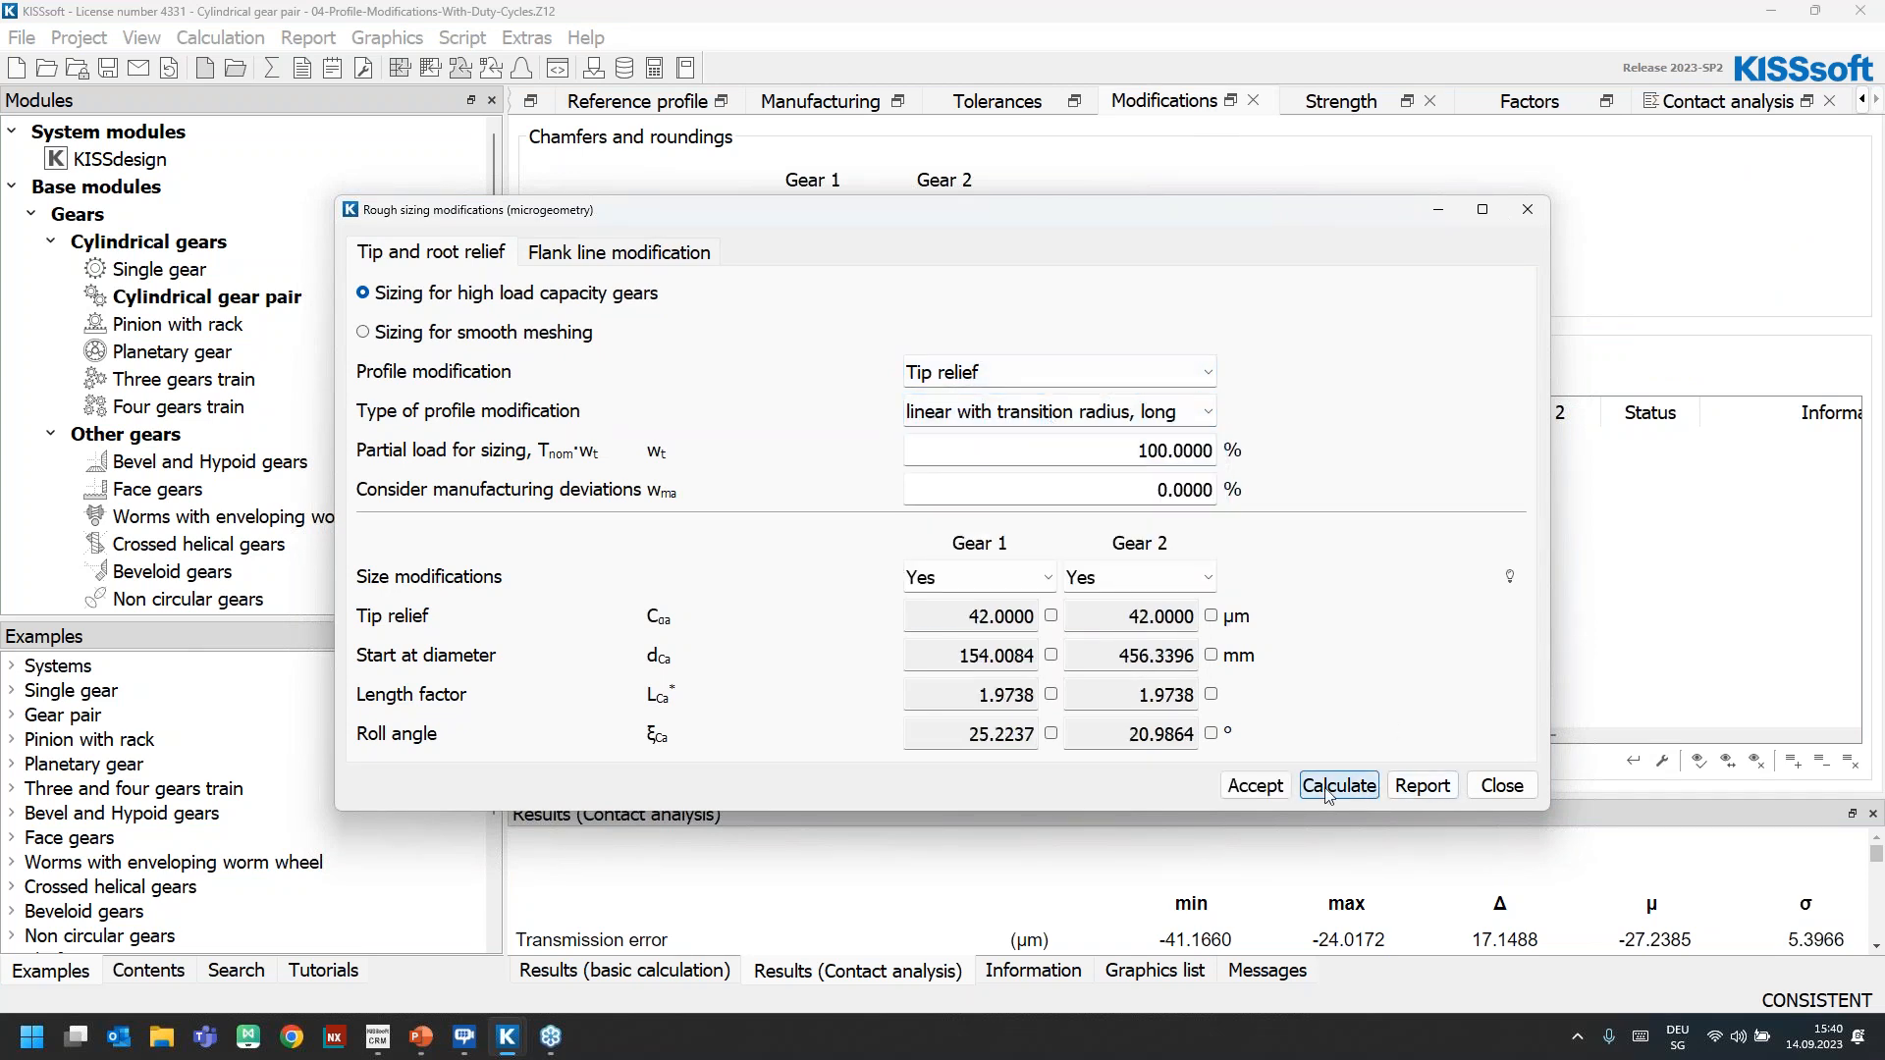
left_click(1270, 785)
left_click(1501, 786)
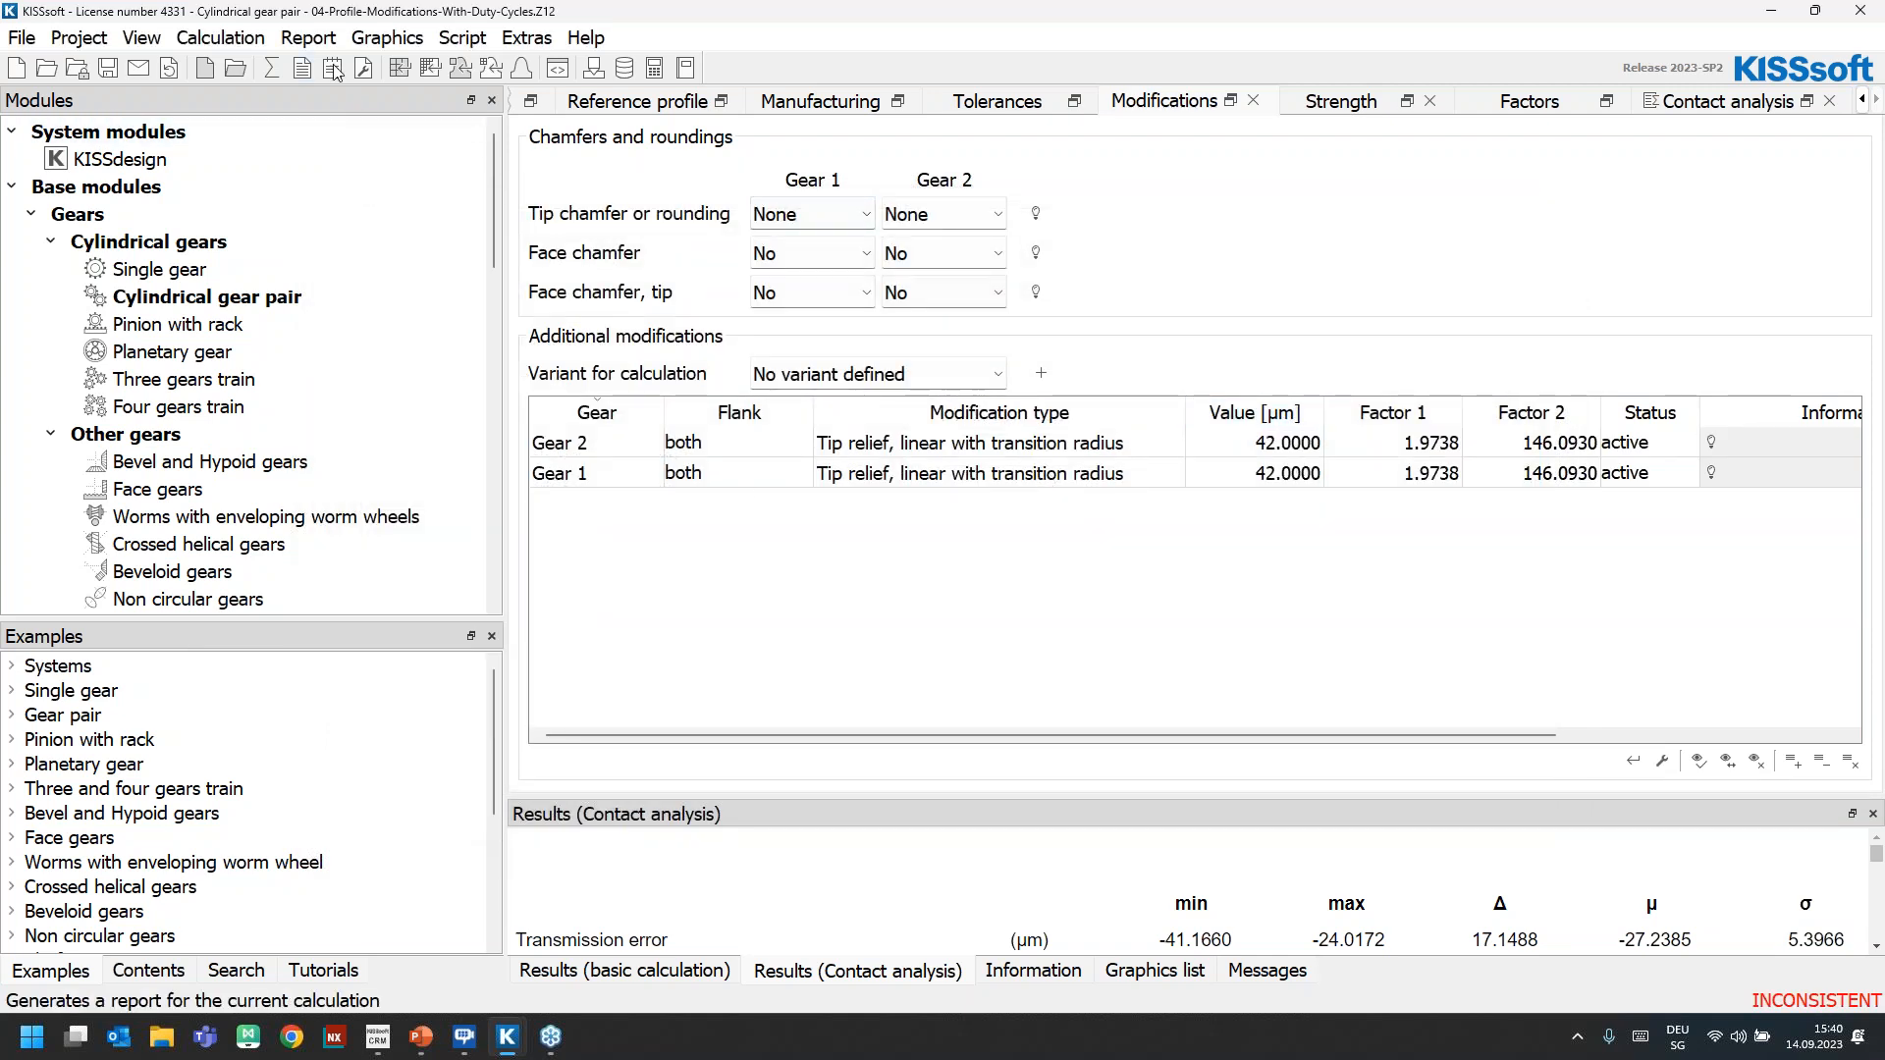
Run the contact analysis calculation with the new tip relief and acknowledge the base tangent length warning
left_click(1733, 106)
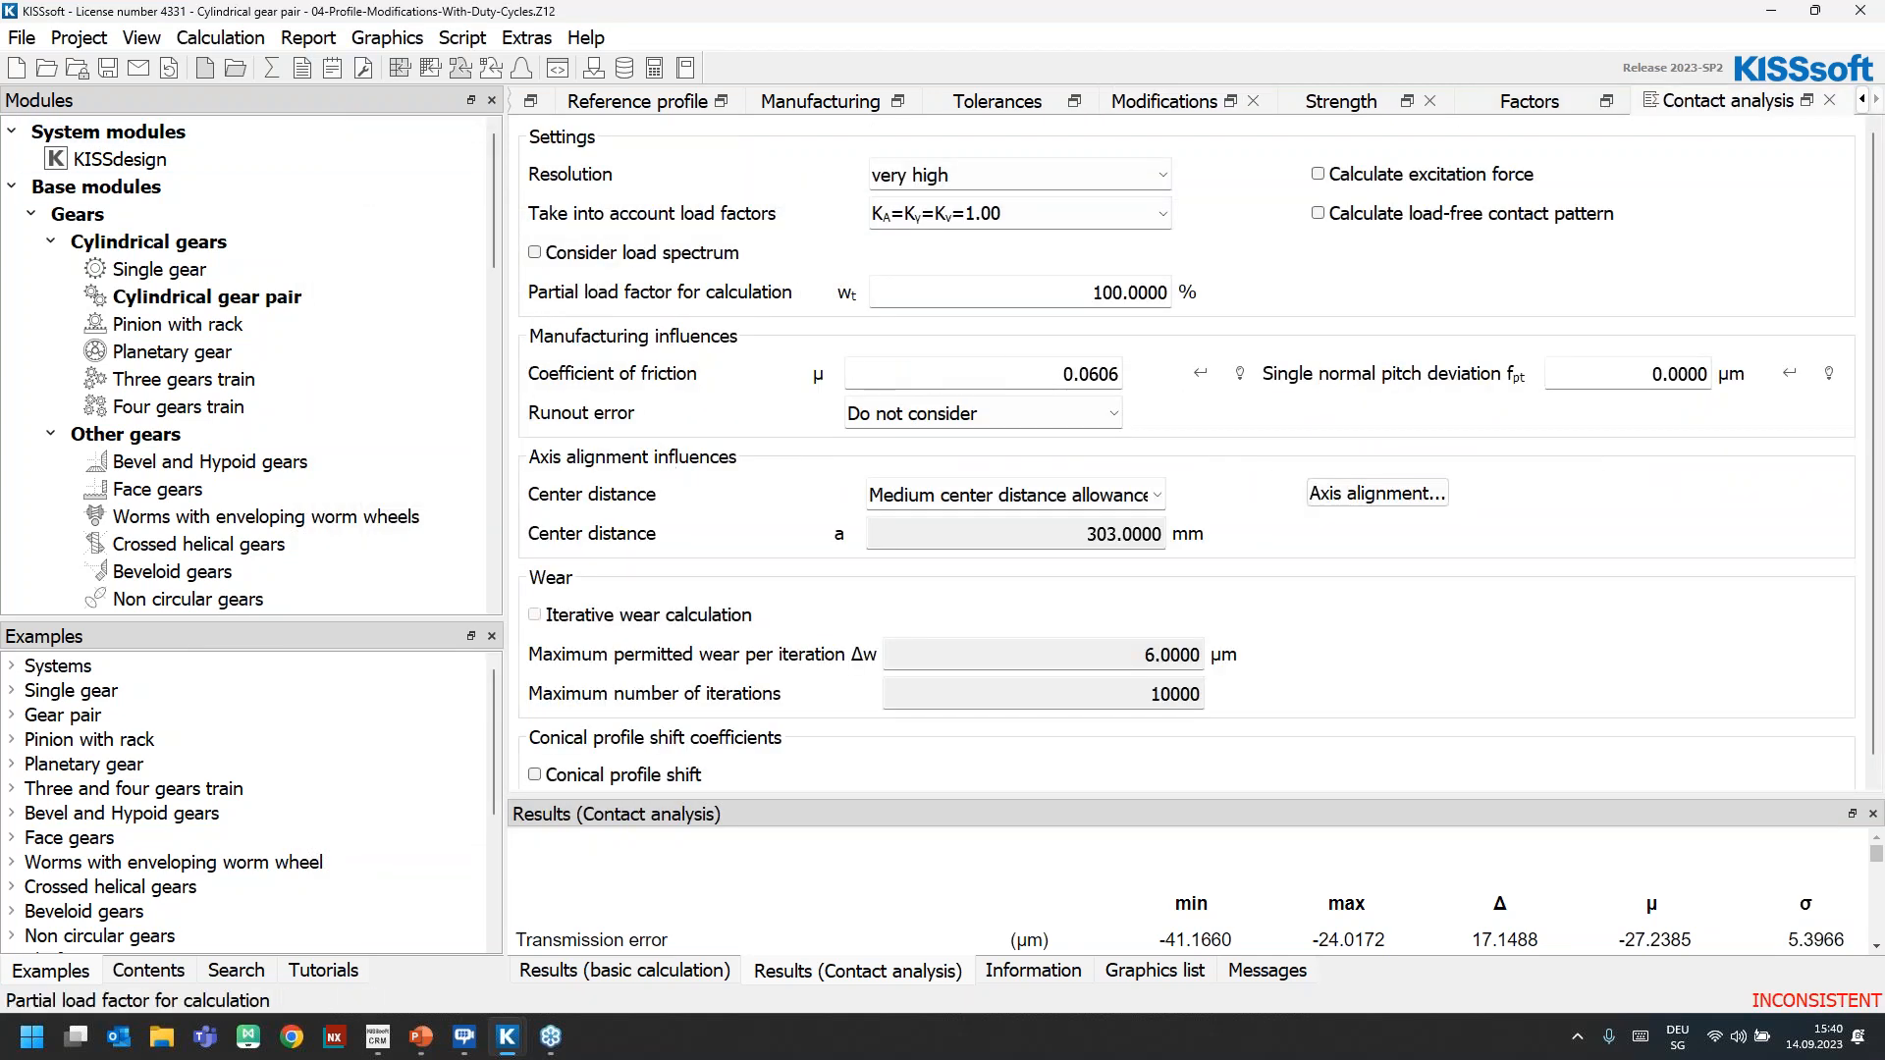
left_click(272, 68)
left_click(1062, 760)
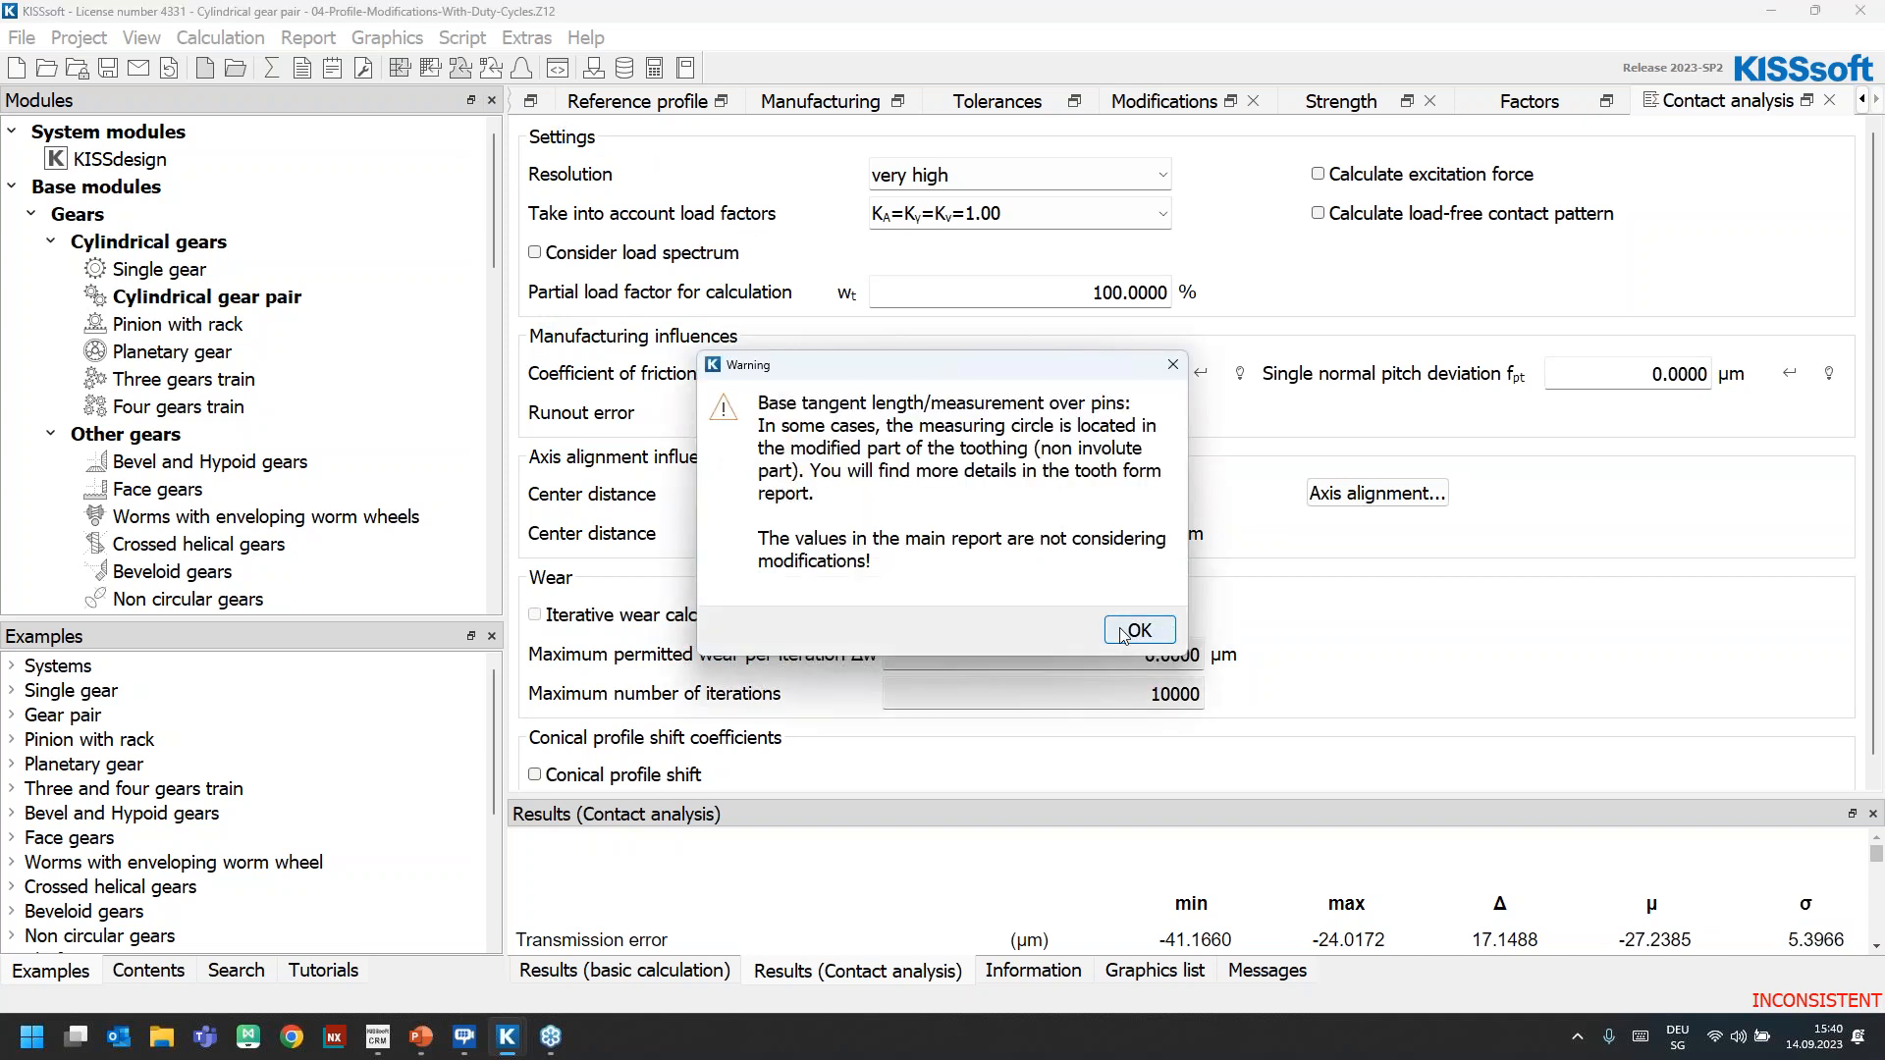
key("Return")
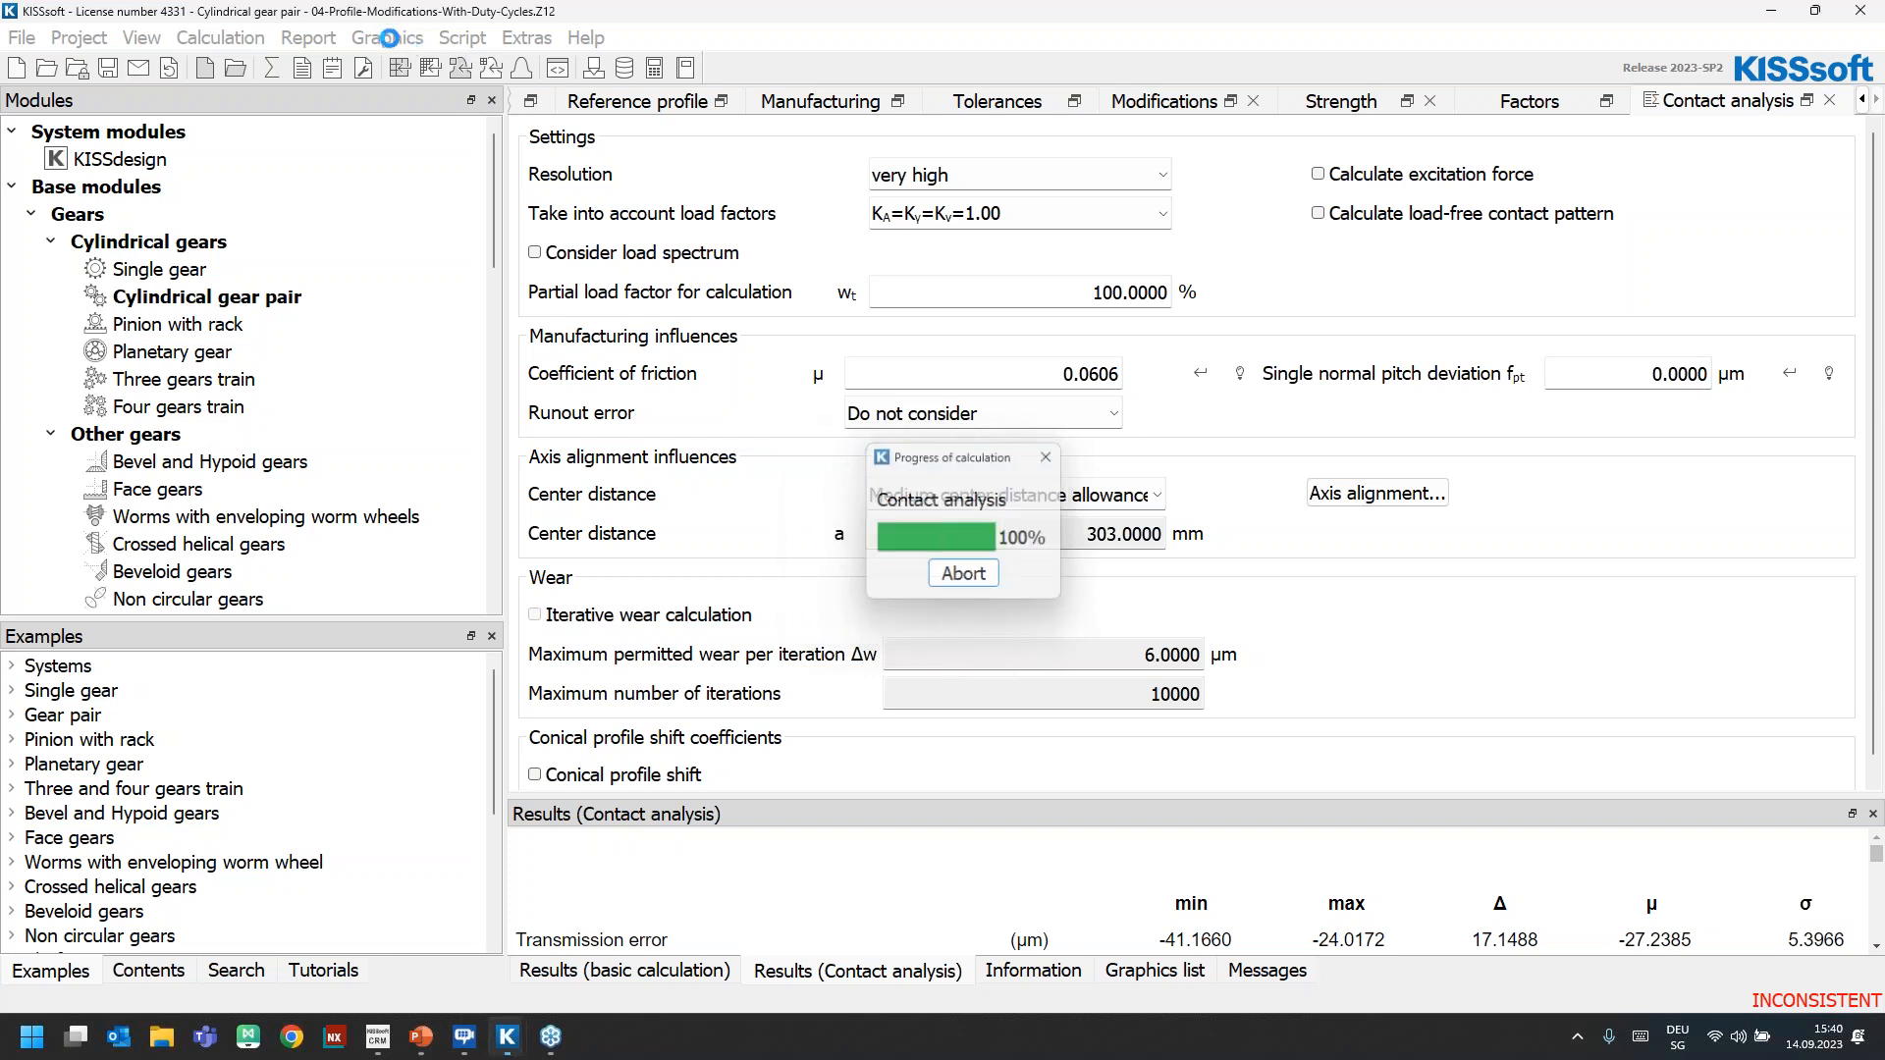
Display the 2D meshing graphic with the gears' tip circles shown, examine the enlarged tooth contact along the path of contact, and close it
left_click(387, 37)
mouse_move(427, 71)
left_click(601, 69)
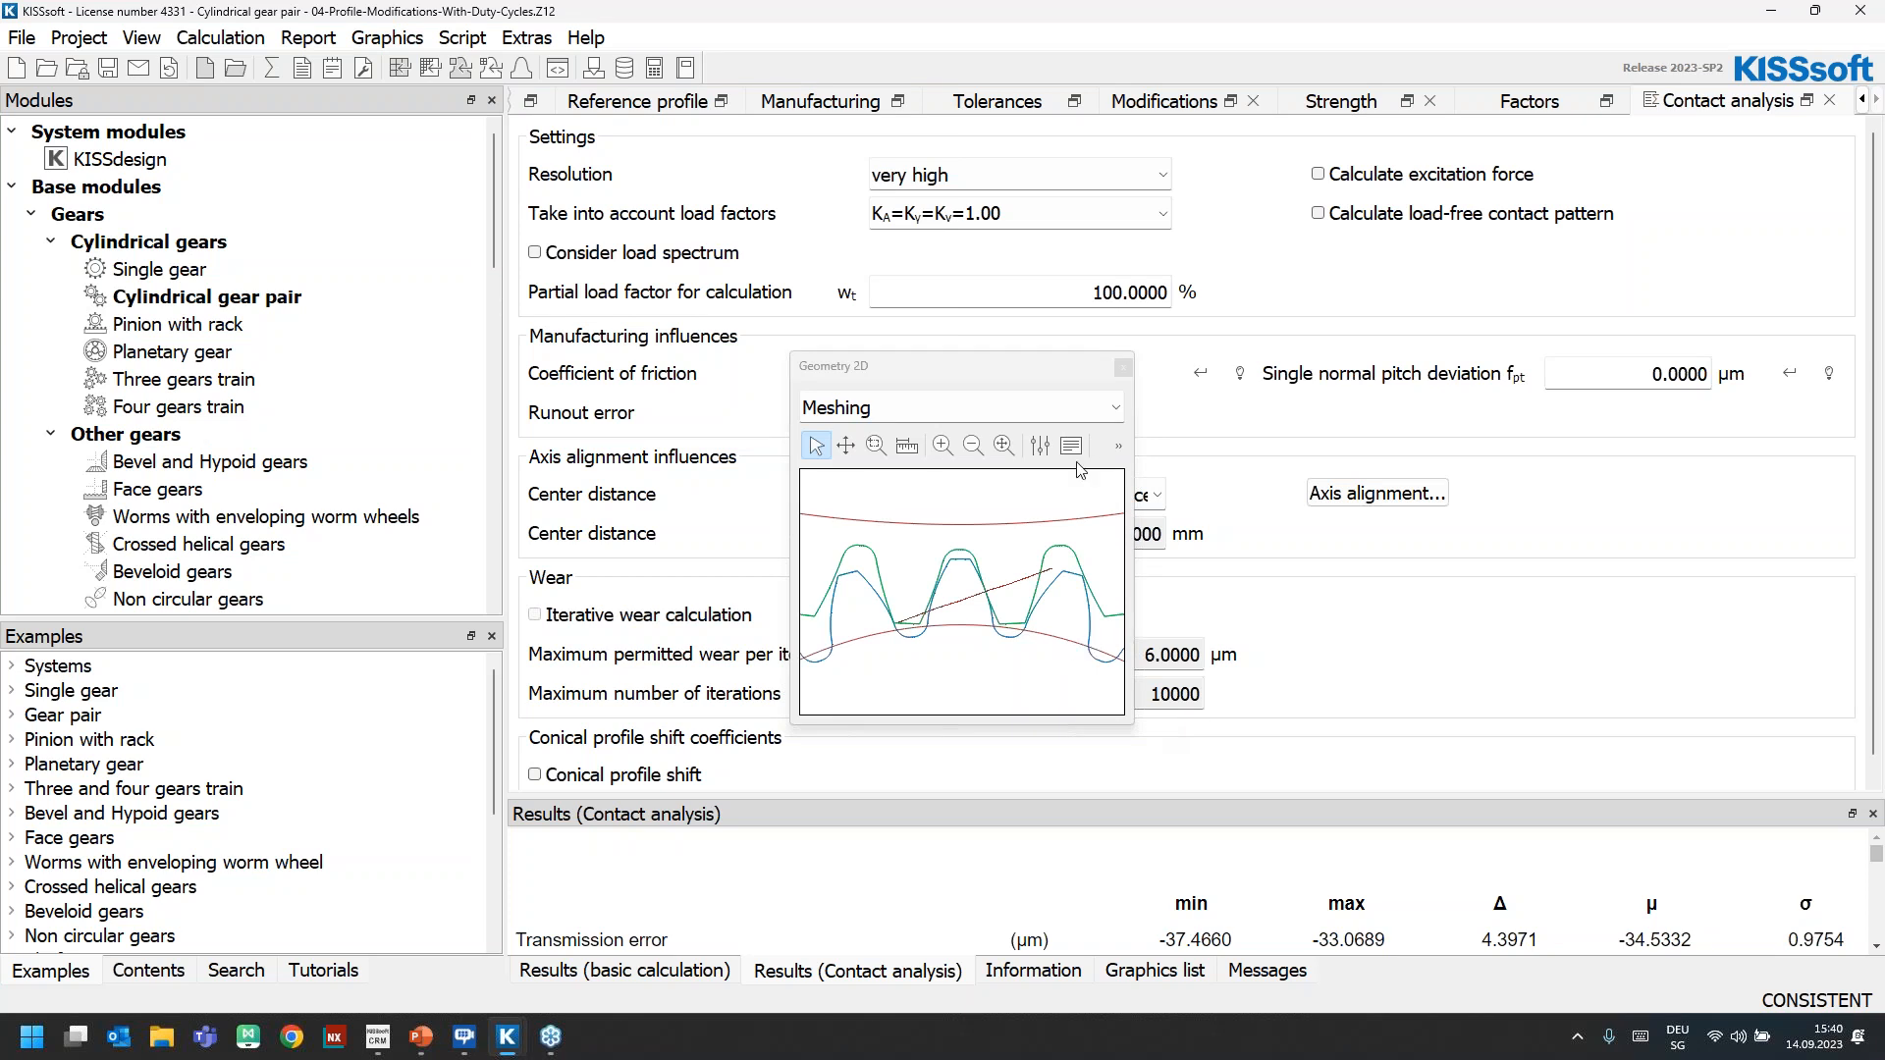
left_click(1039, 445)
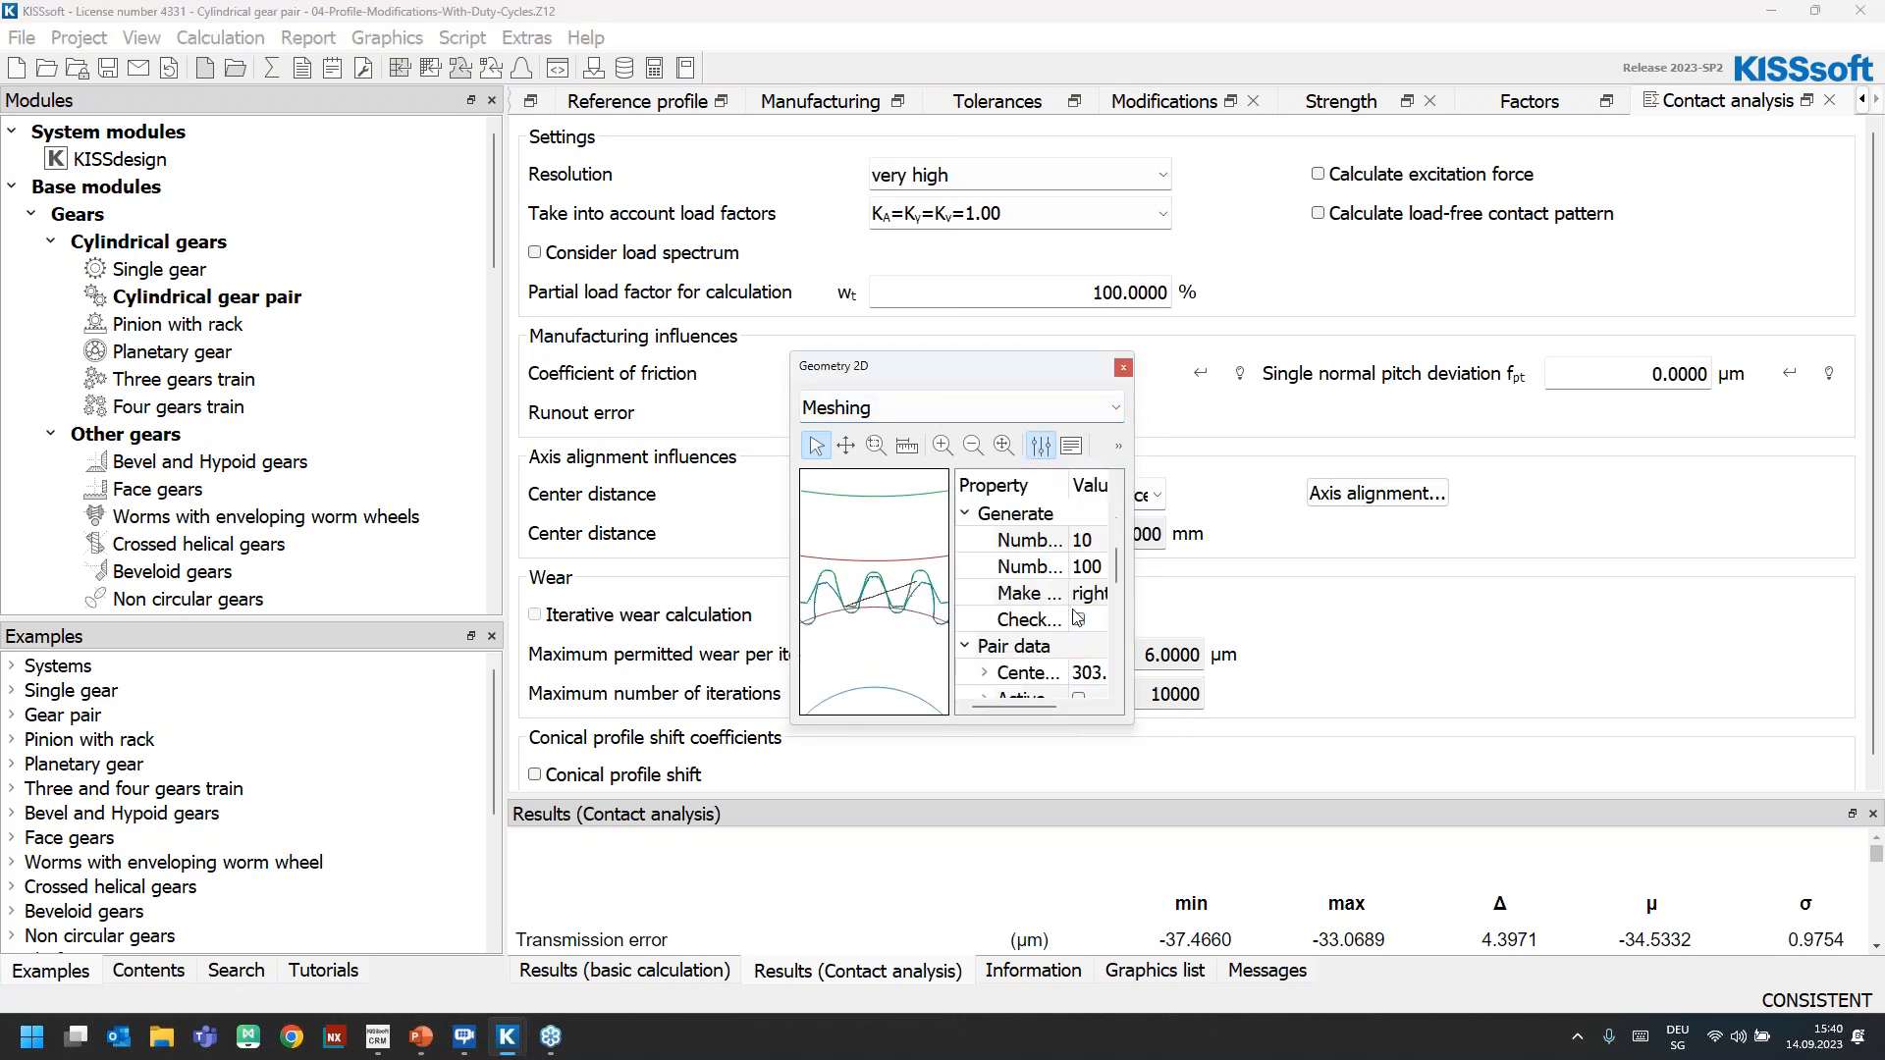
scroll(1081, 646, "down", 3)
left_click(1078, 567)
left_click(1040, 445)
left_click_drag(935, 366, 668, 199)
left_click_drag(874, 560, 1287, 851)
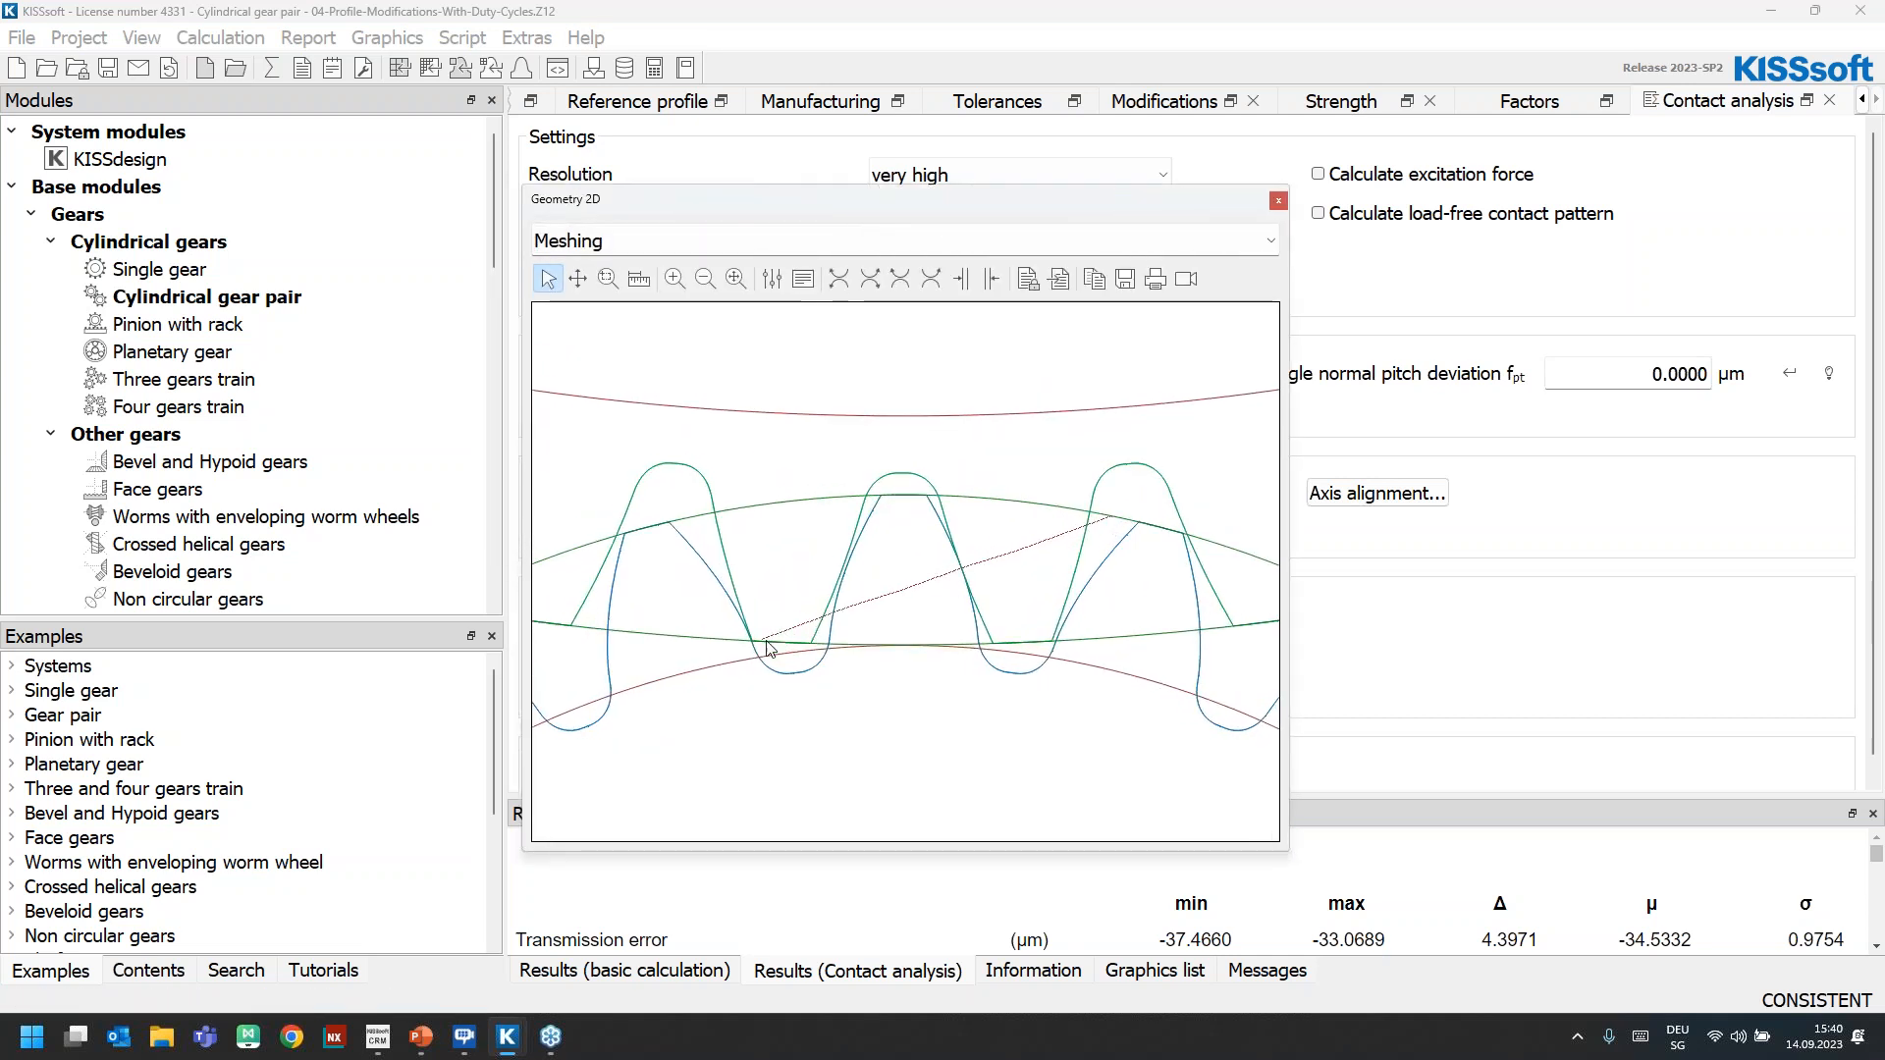
left_click(1278, 201)
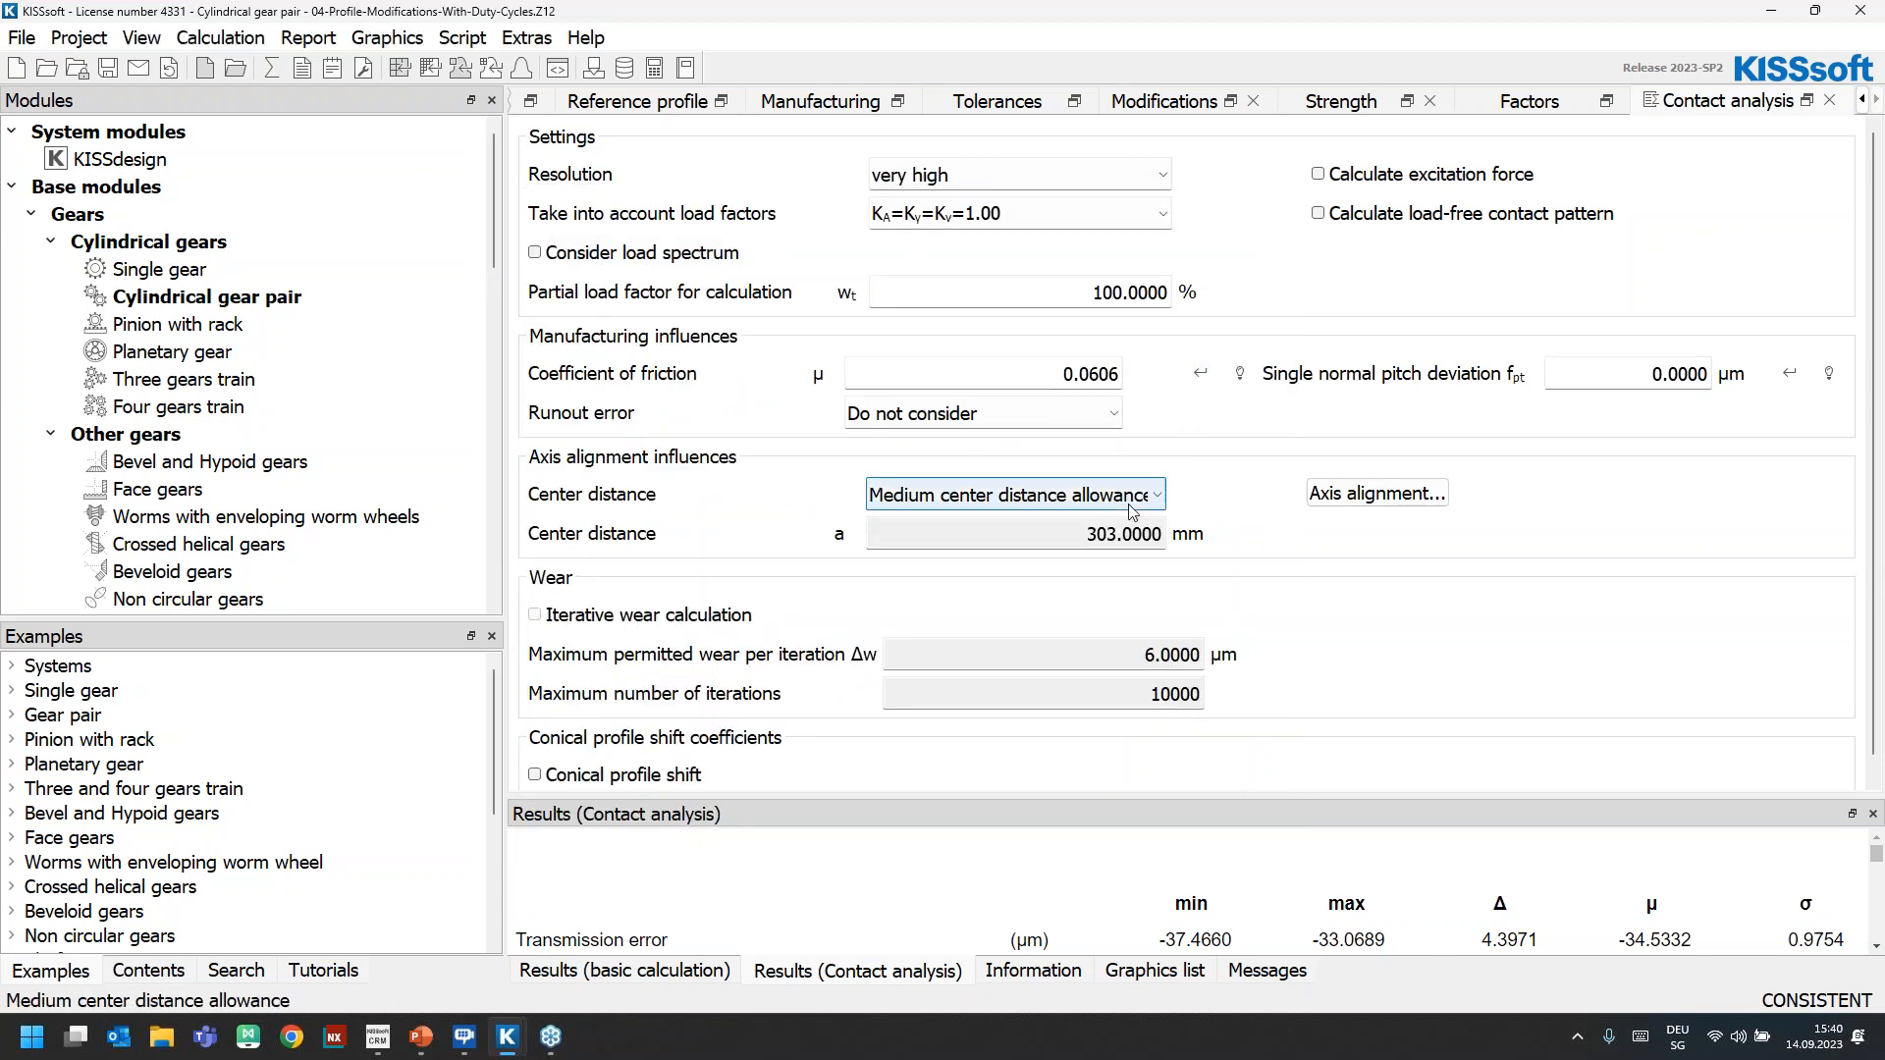
Review the reference power against the power factors in the load spectrum of the strength settings
left_click(1343, 101)
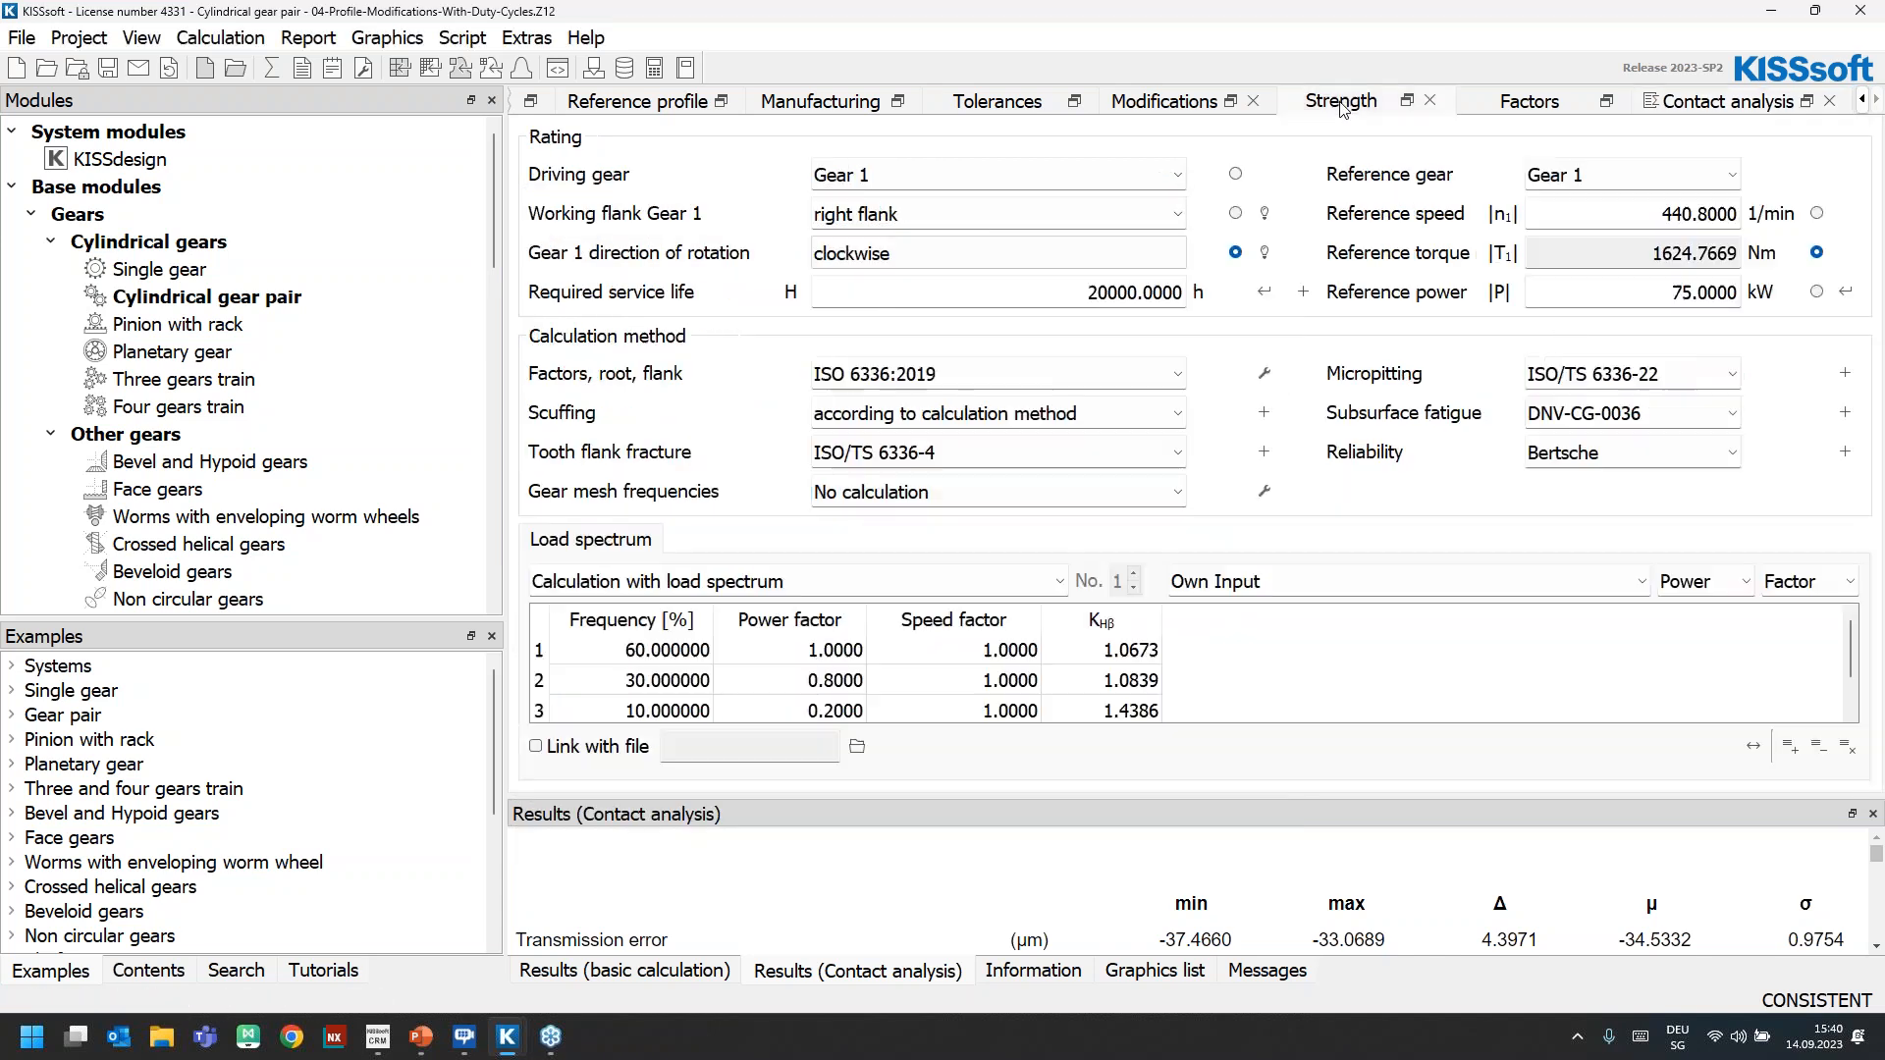
left_click(1713, 292)
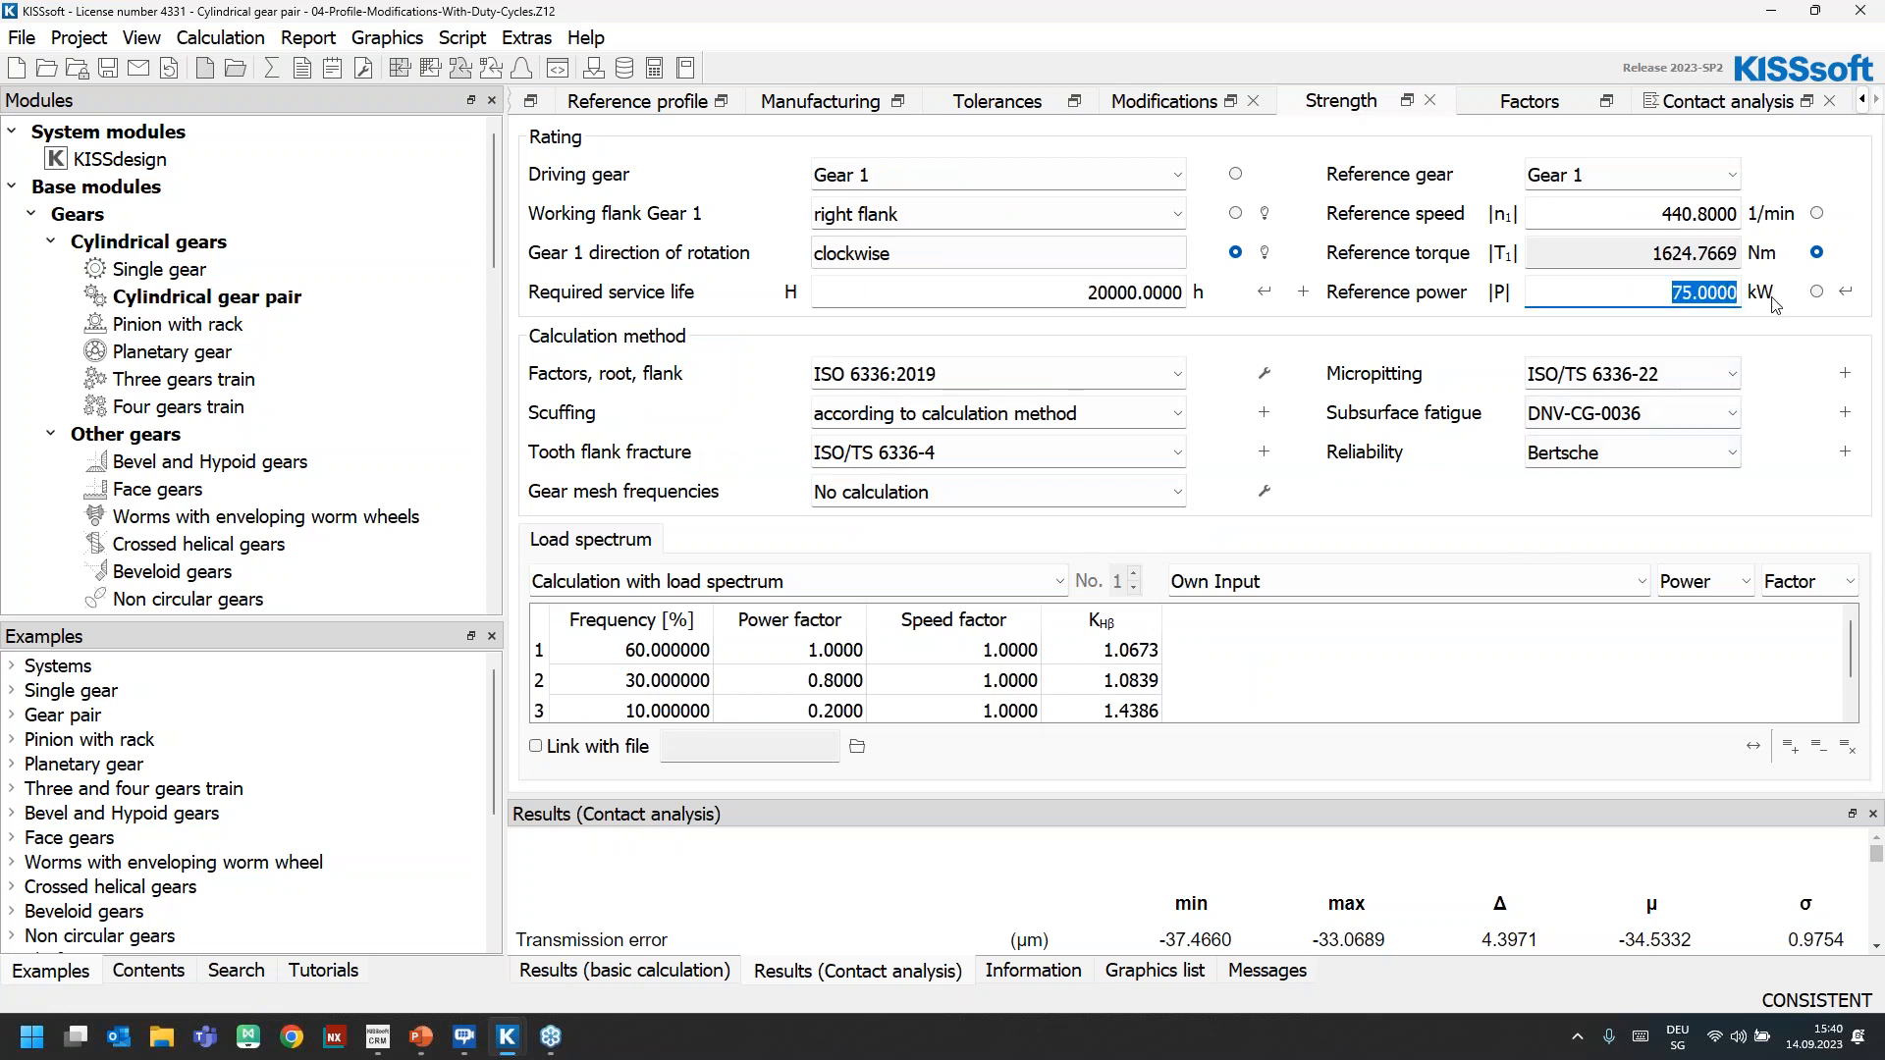
left_click(1086, 604)
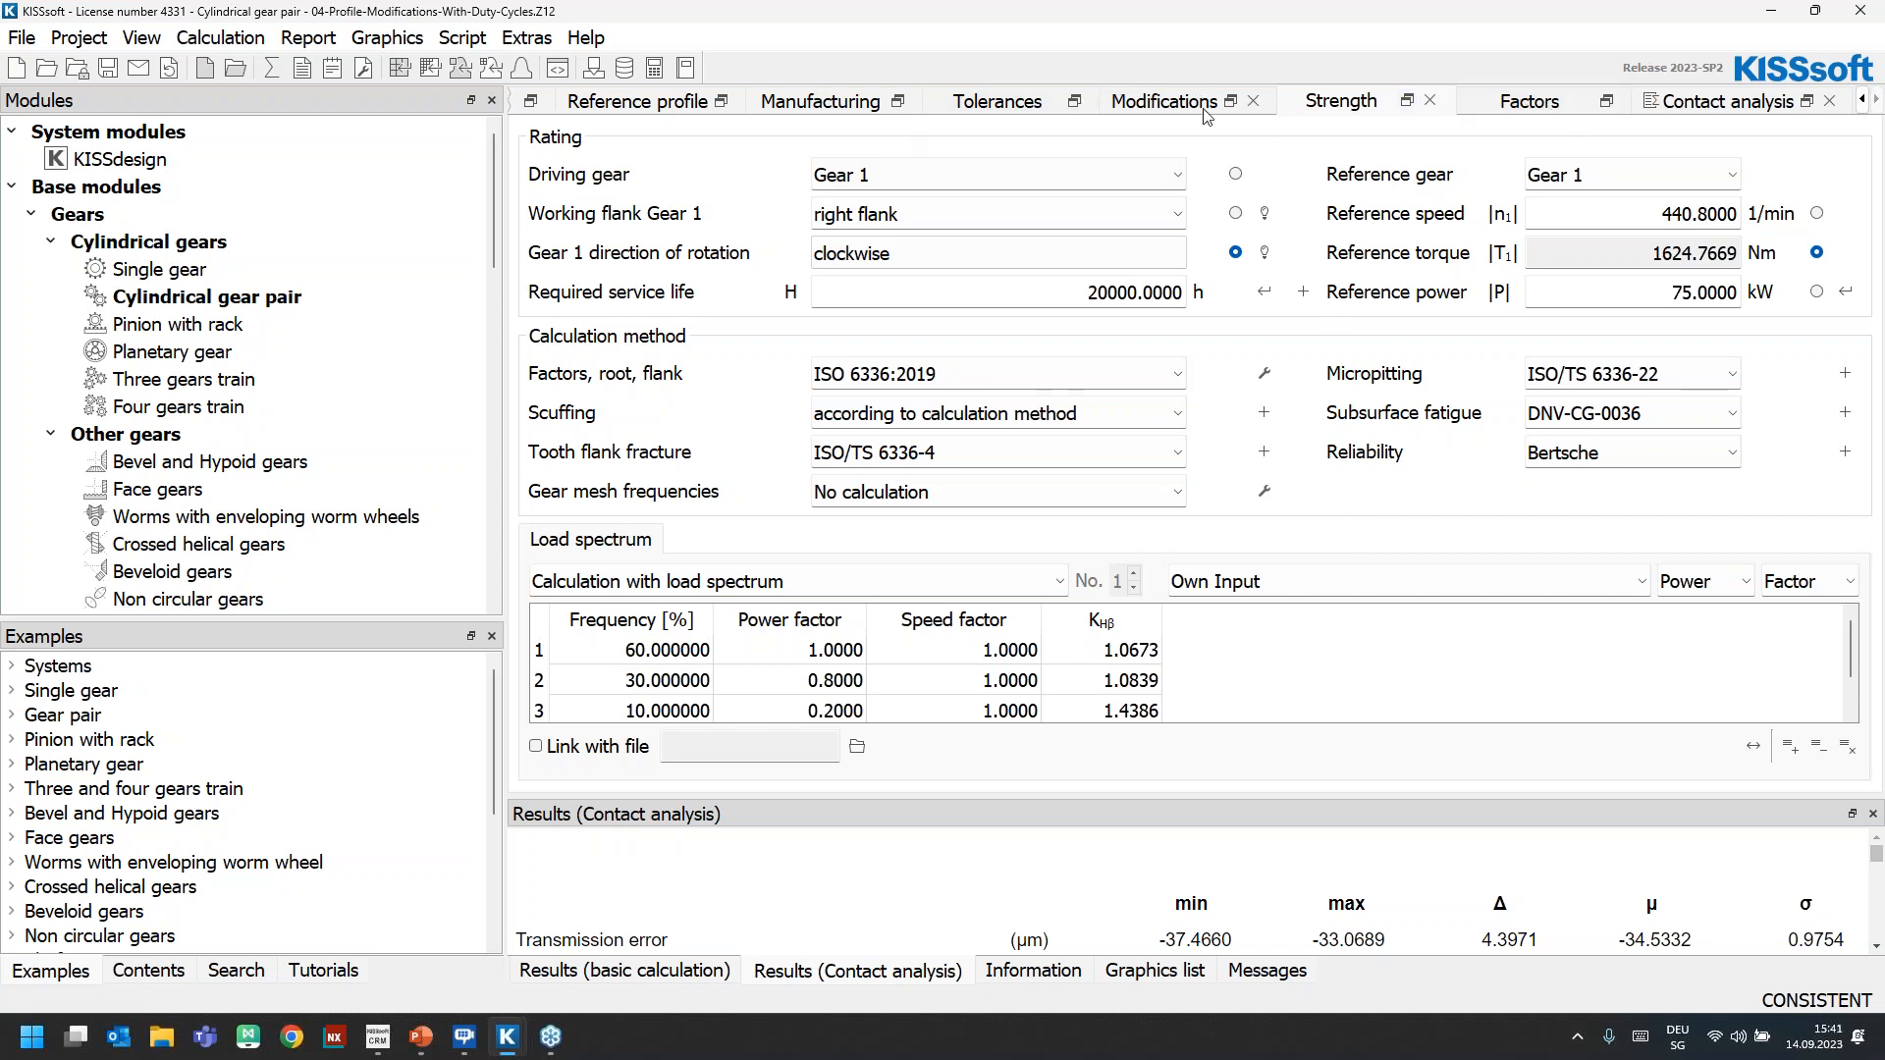
Open the fine sizing for modifications and check its general conditions against the tip reliefs defined for both gears
left_click(1155, 104)
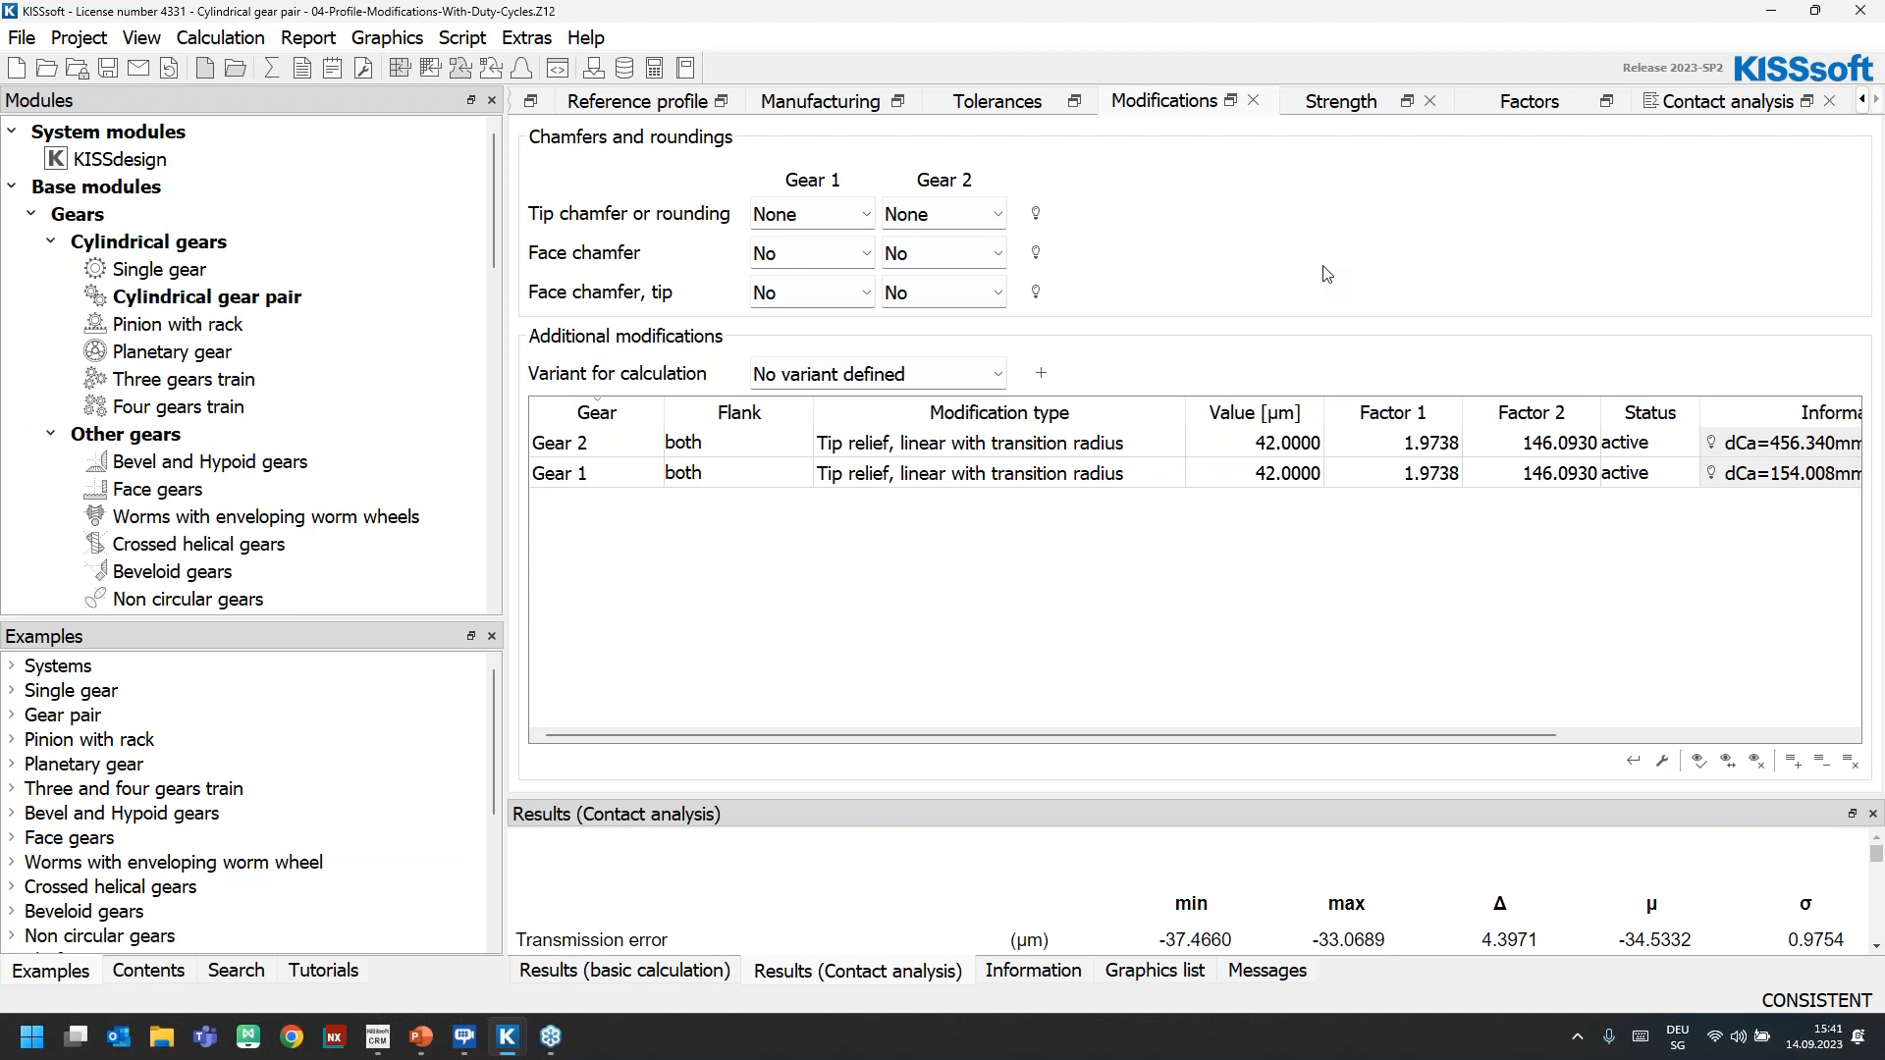
left_click(494, 68)
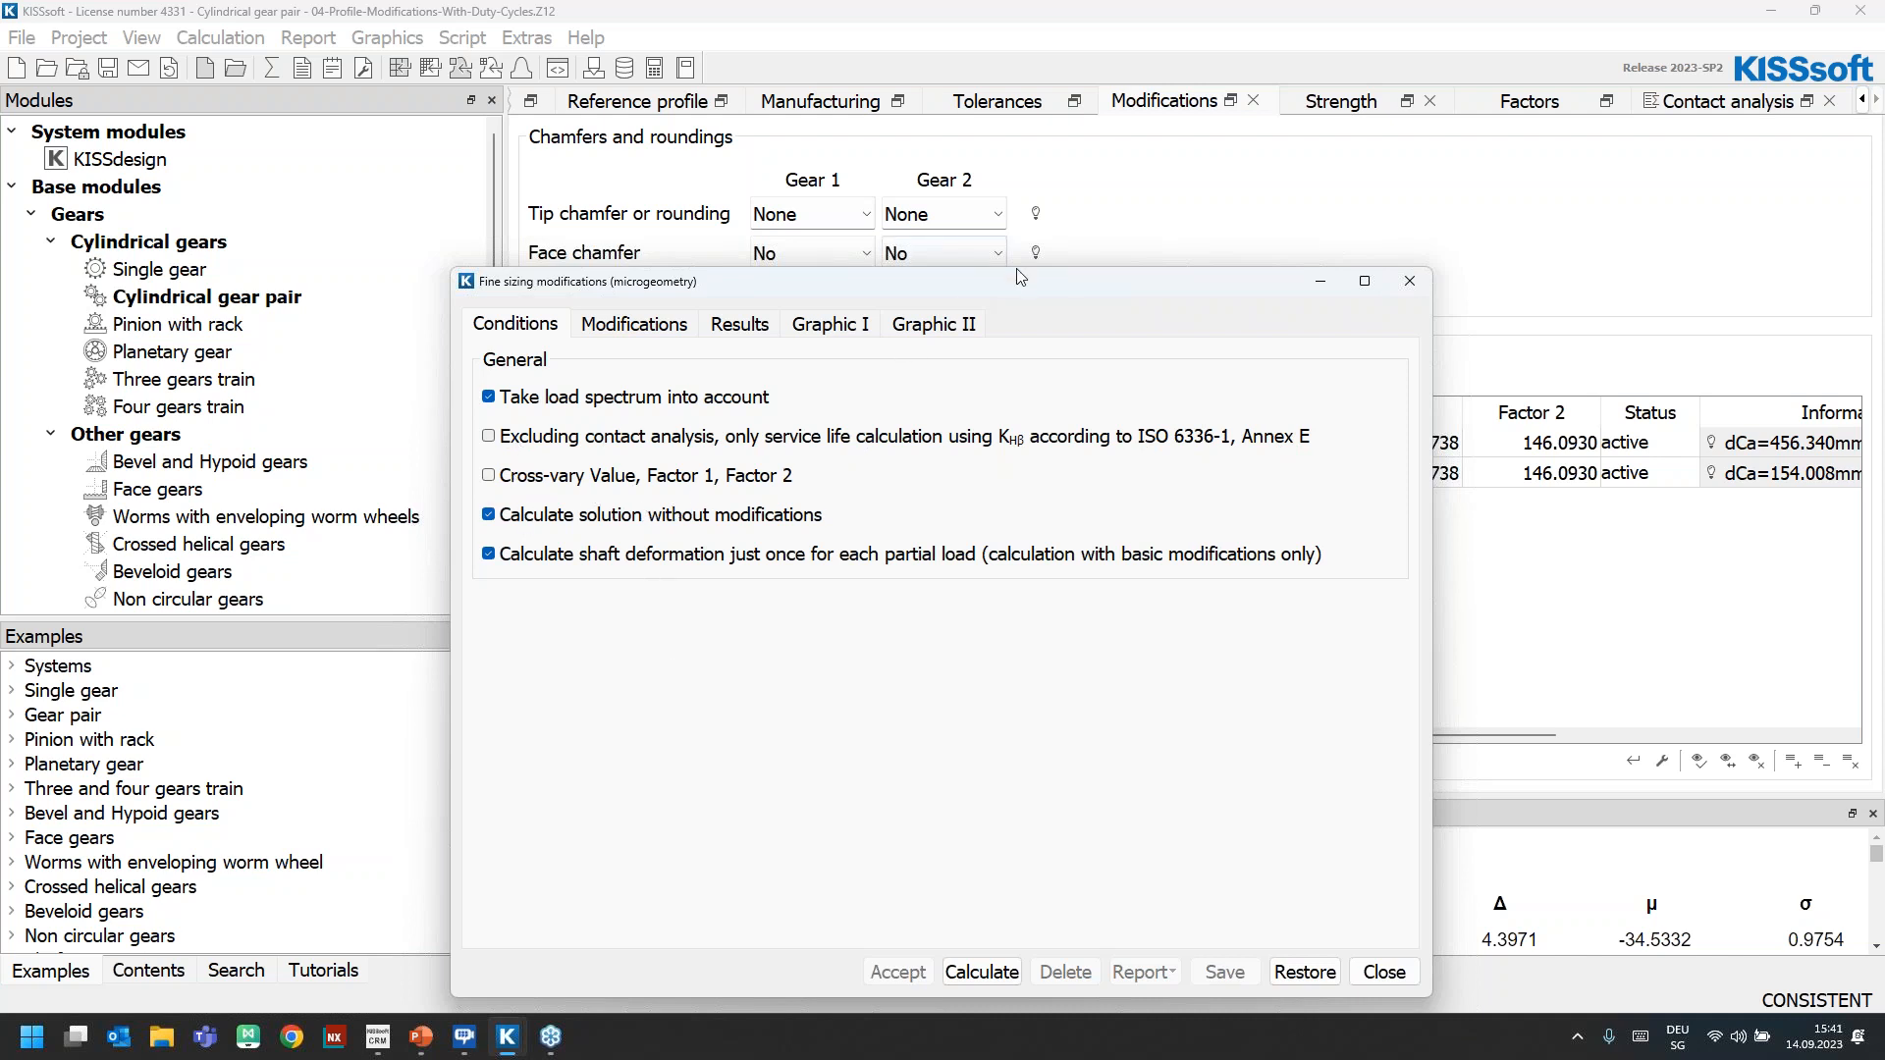
left_click_drag(1174, 288, 1389, 583)
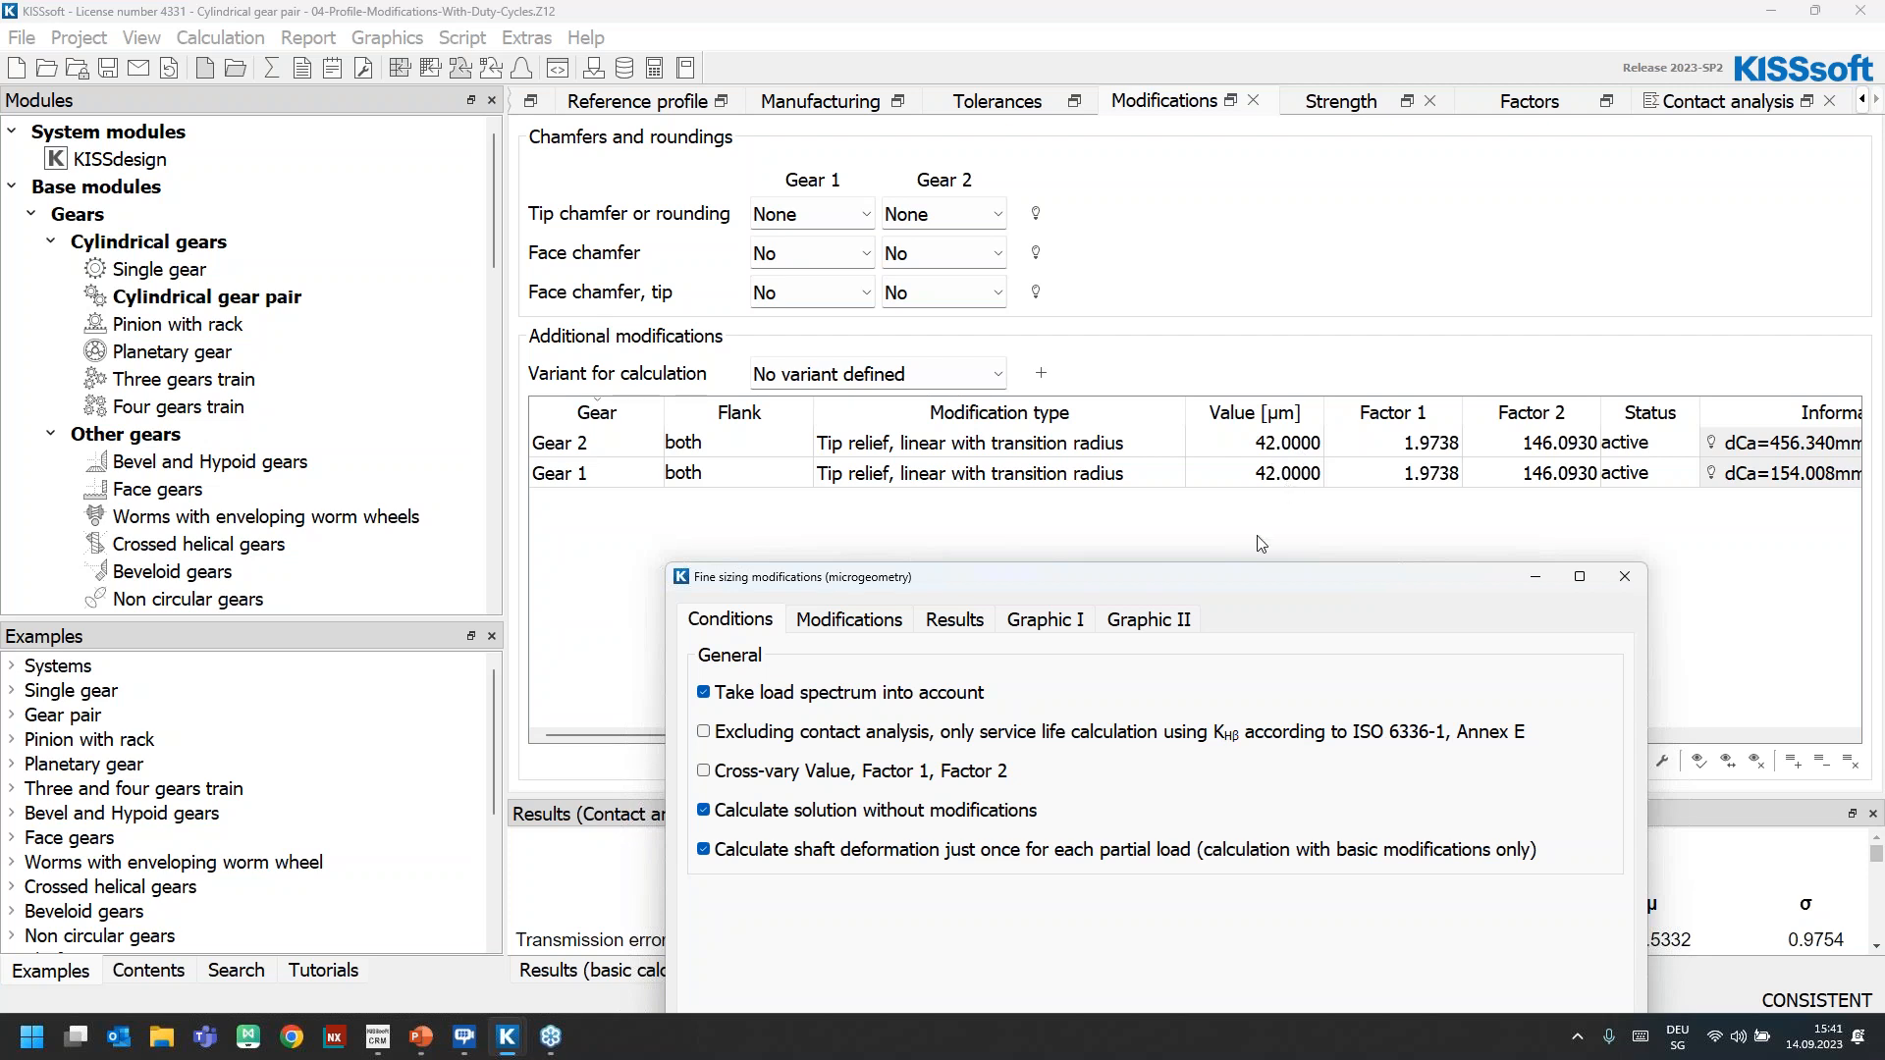
left_click_drag(1192, 584, 853, 255)
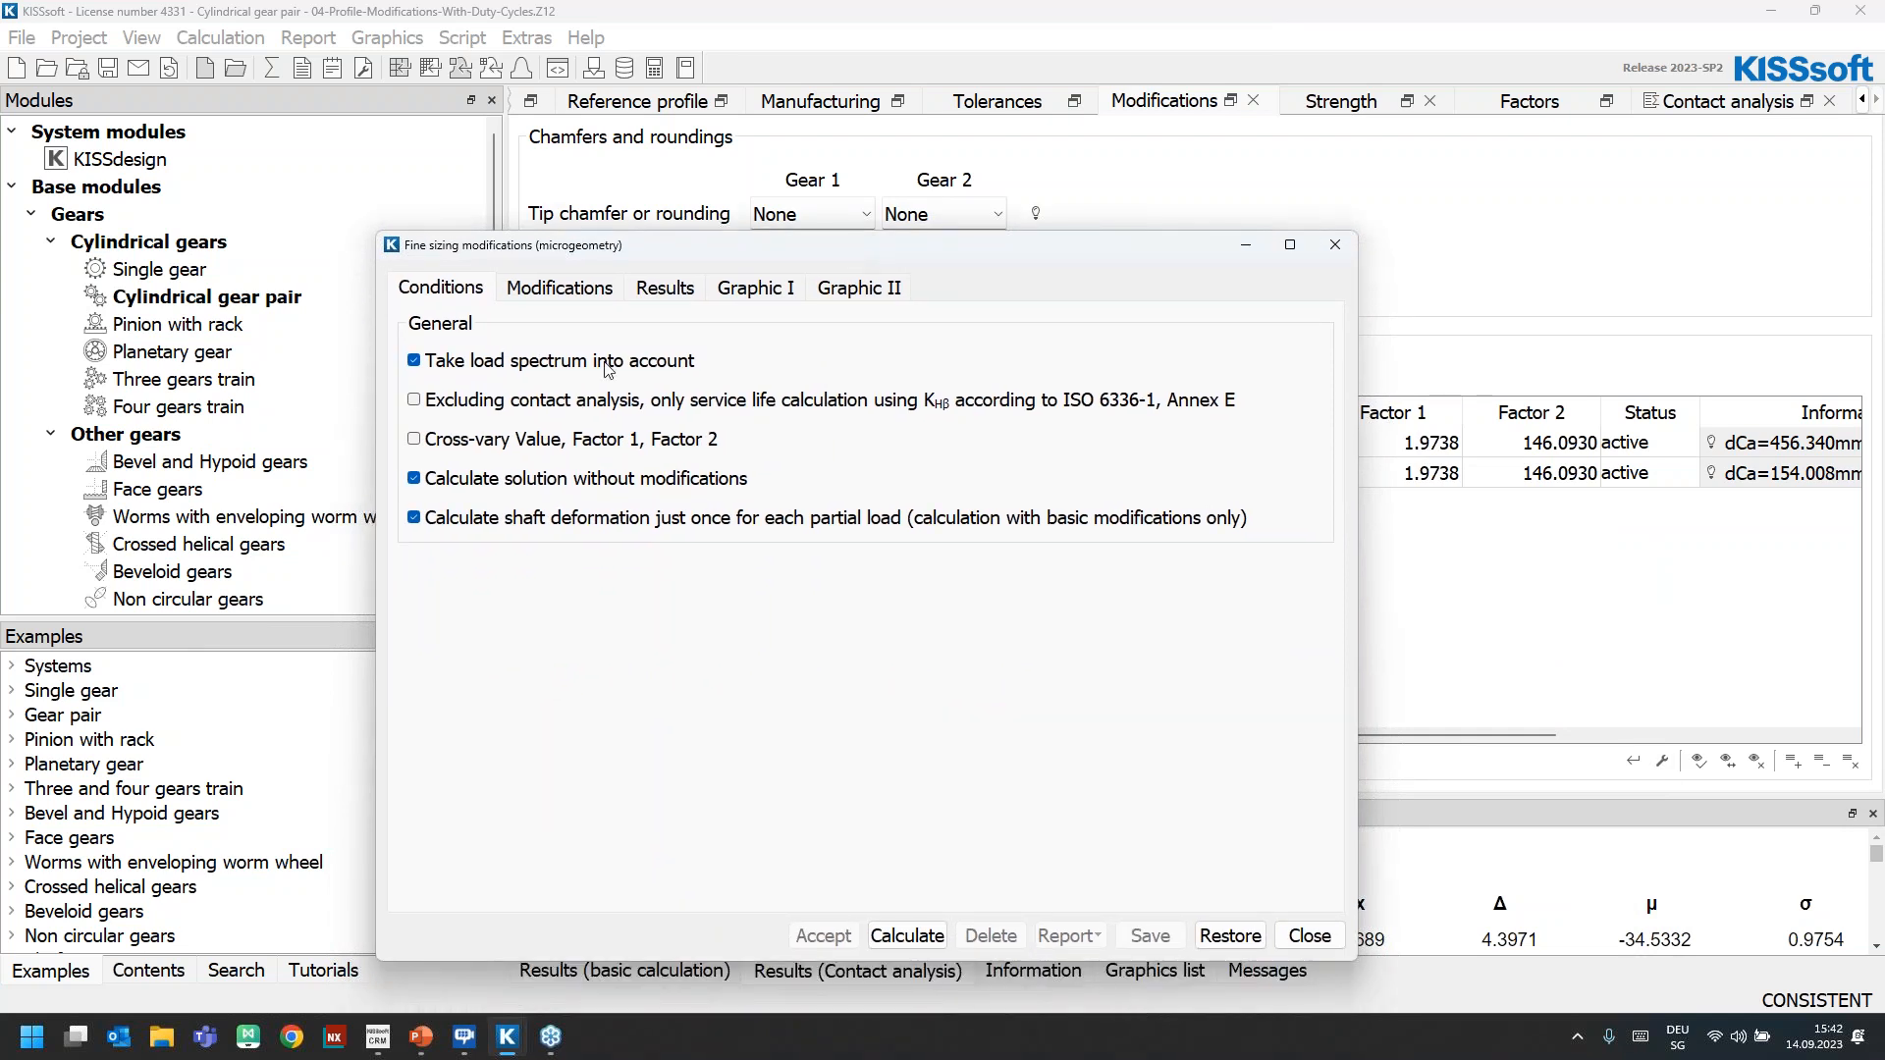
Examine the number of steps and the value and factor ranges of both gears' tip reliefs in the fine sizing
left_click(559, 288)
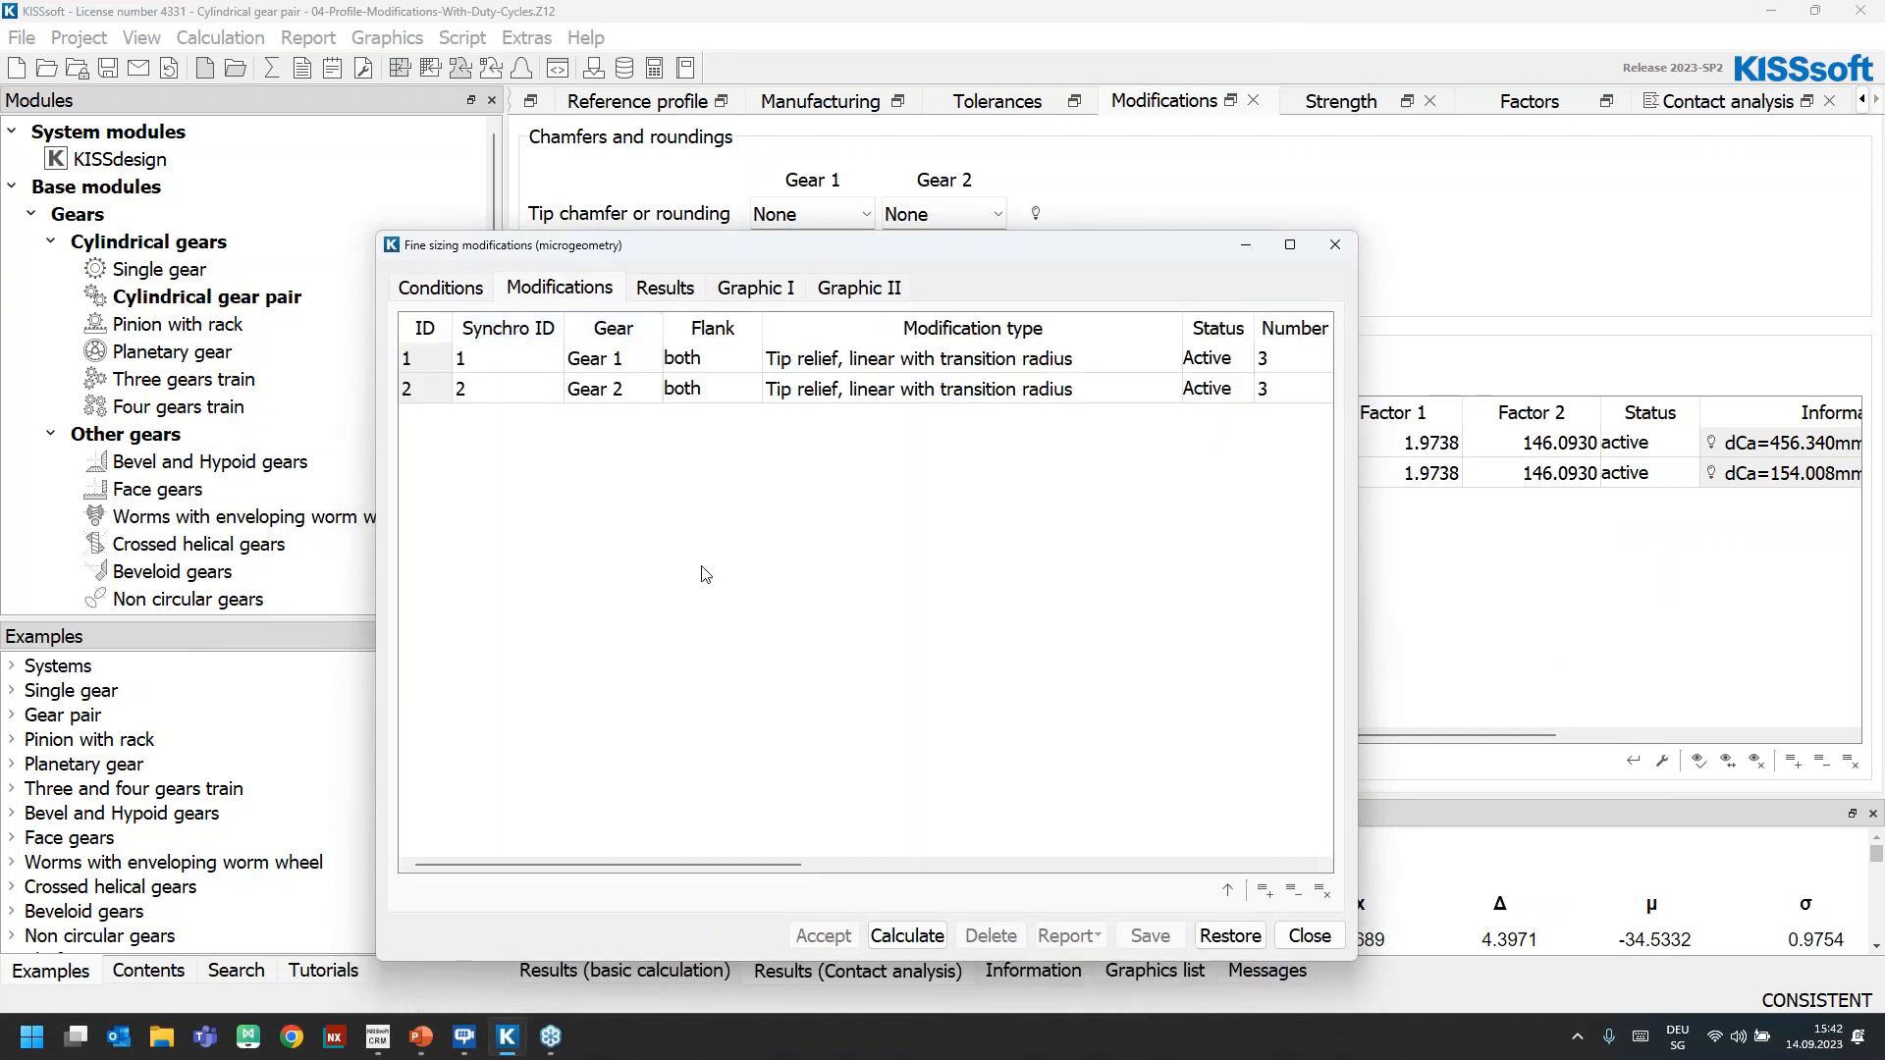
left_click_drag(656, 864, 801, 873)
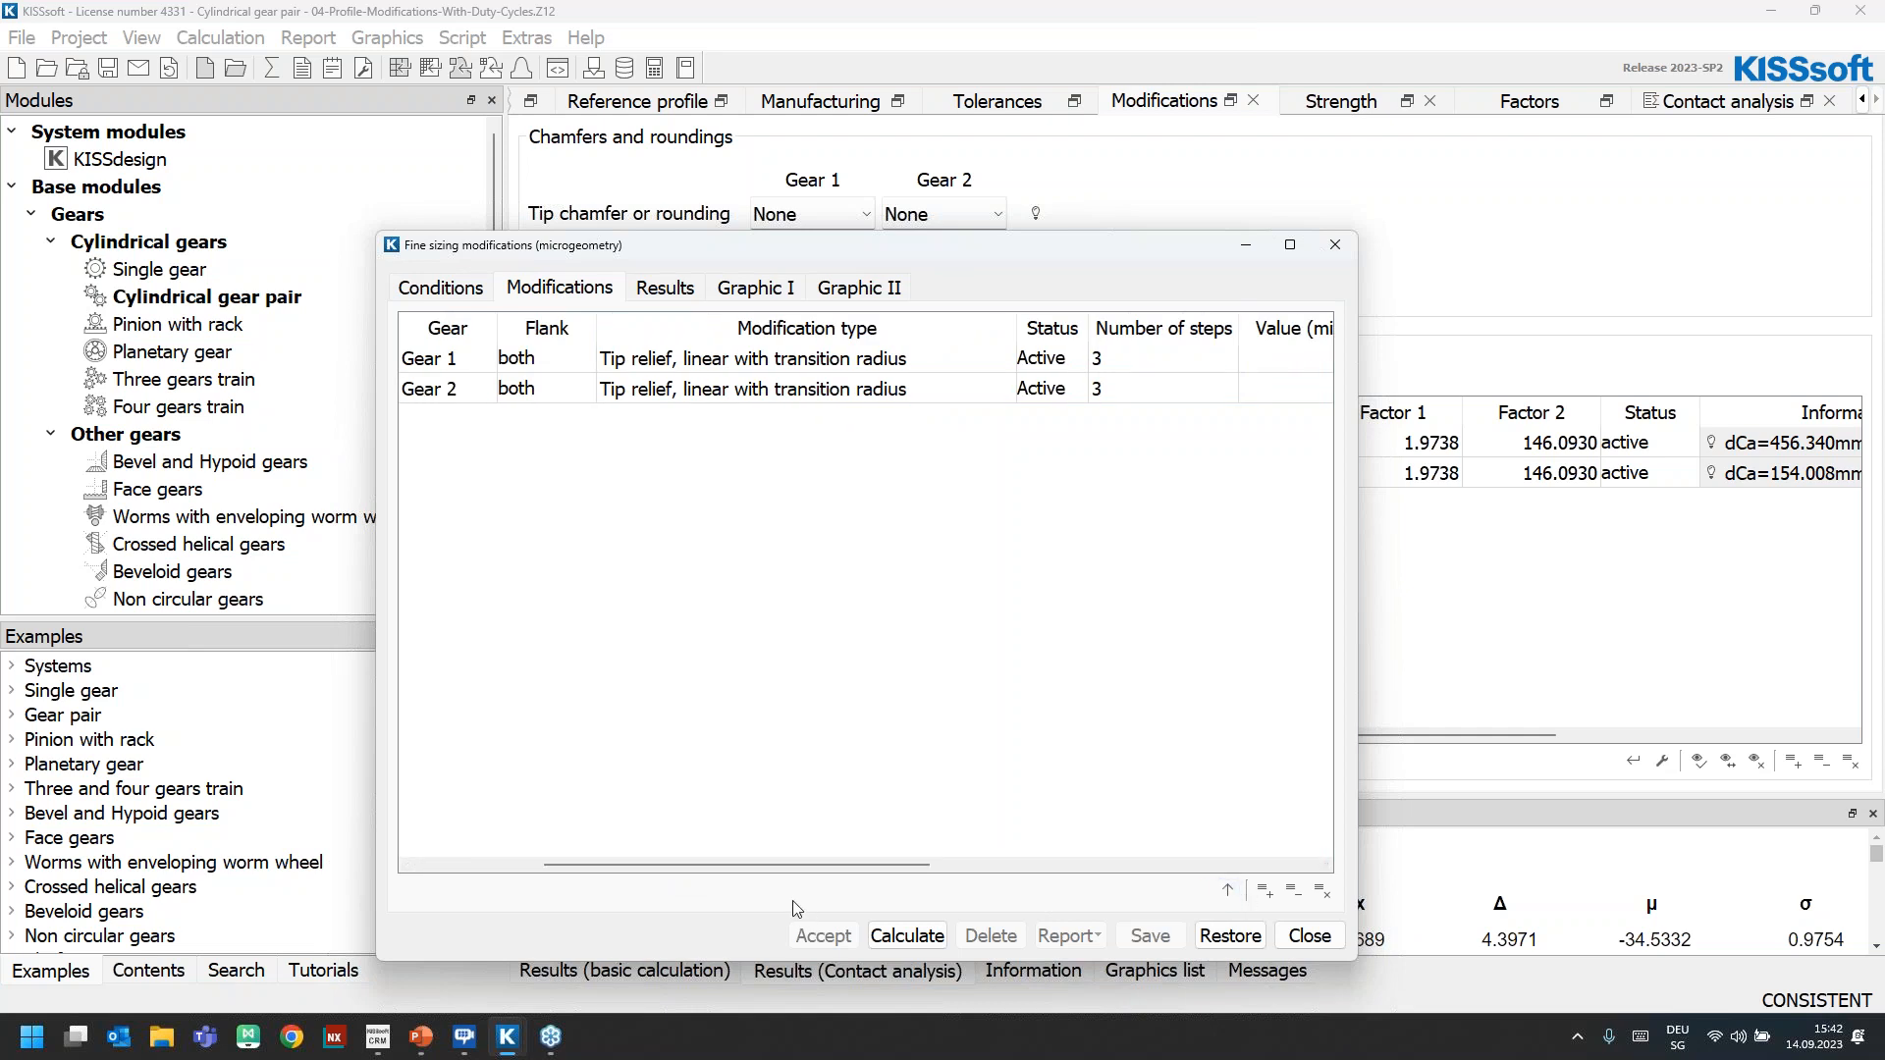
left_click_drag(765, 866, 959, 870)
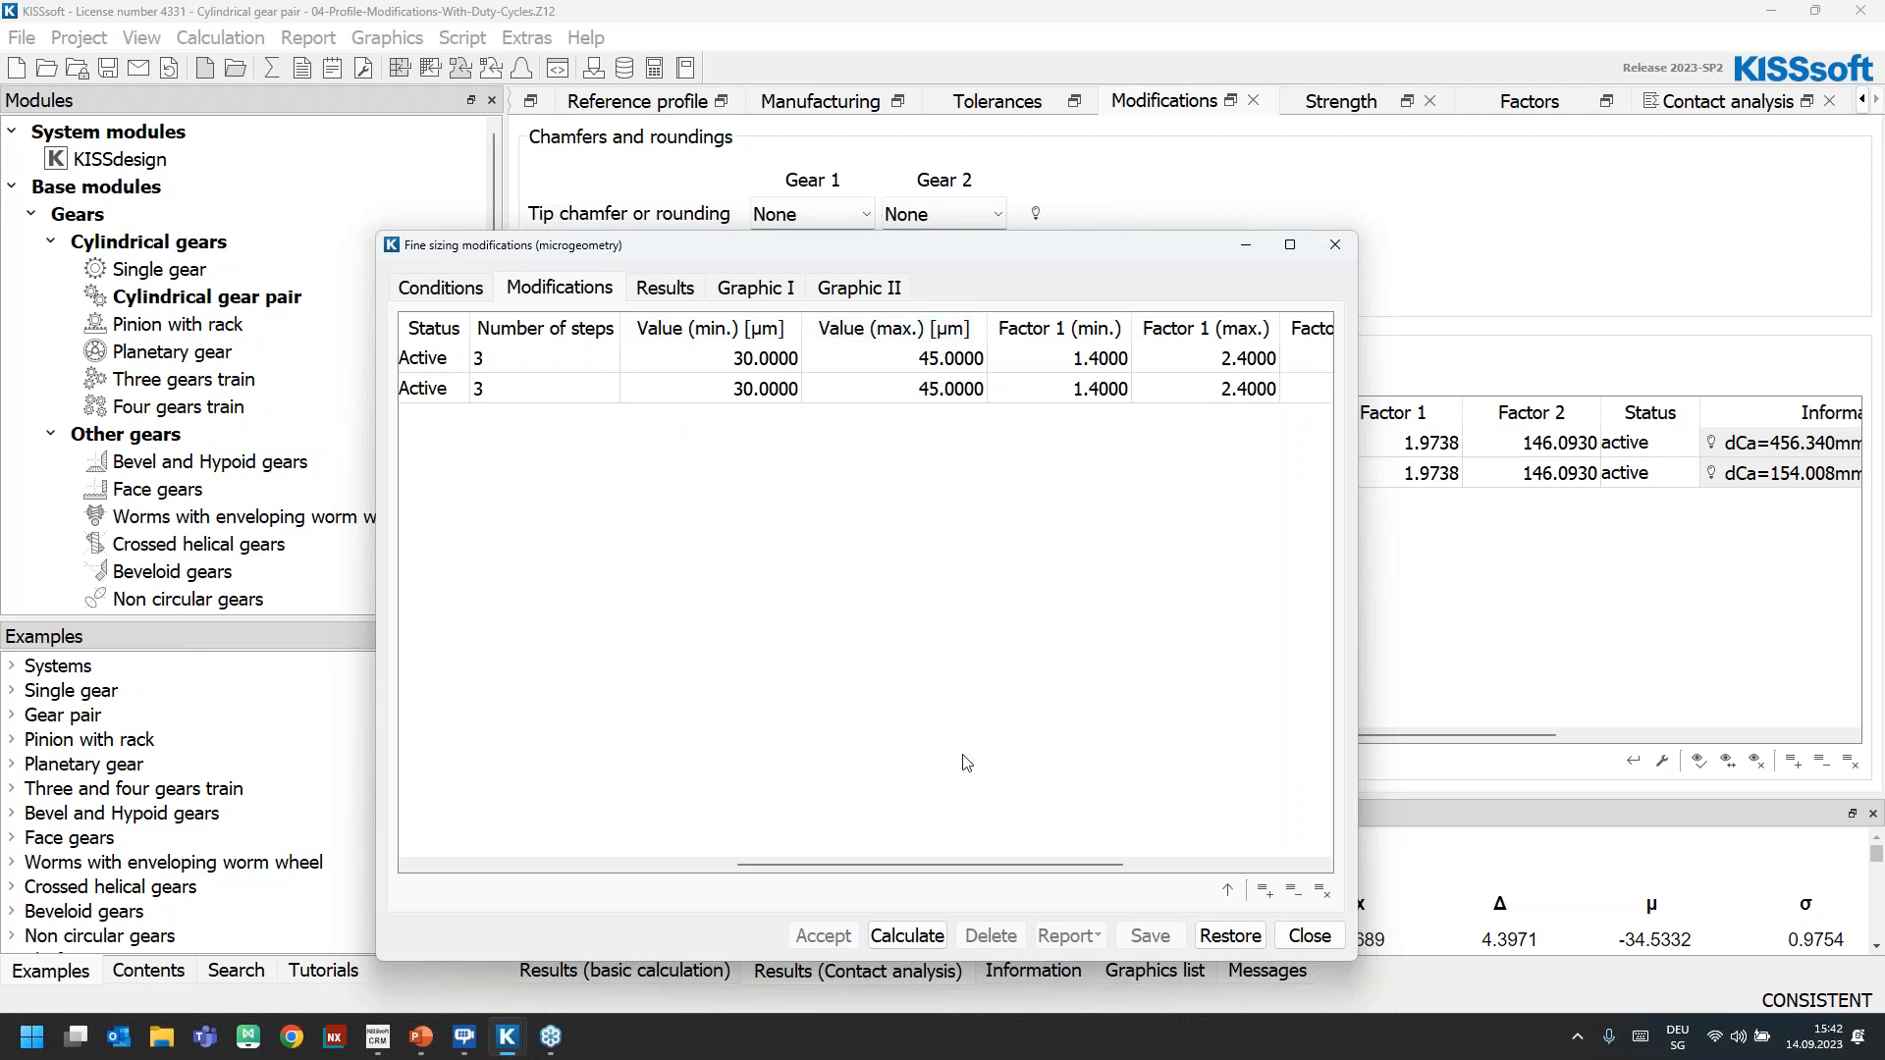
left_click_drag(921, 866, 986, 865)
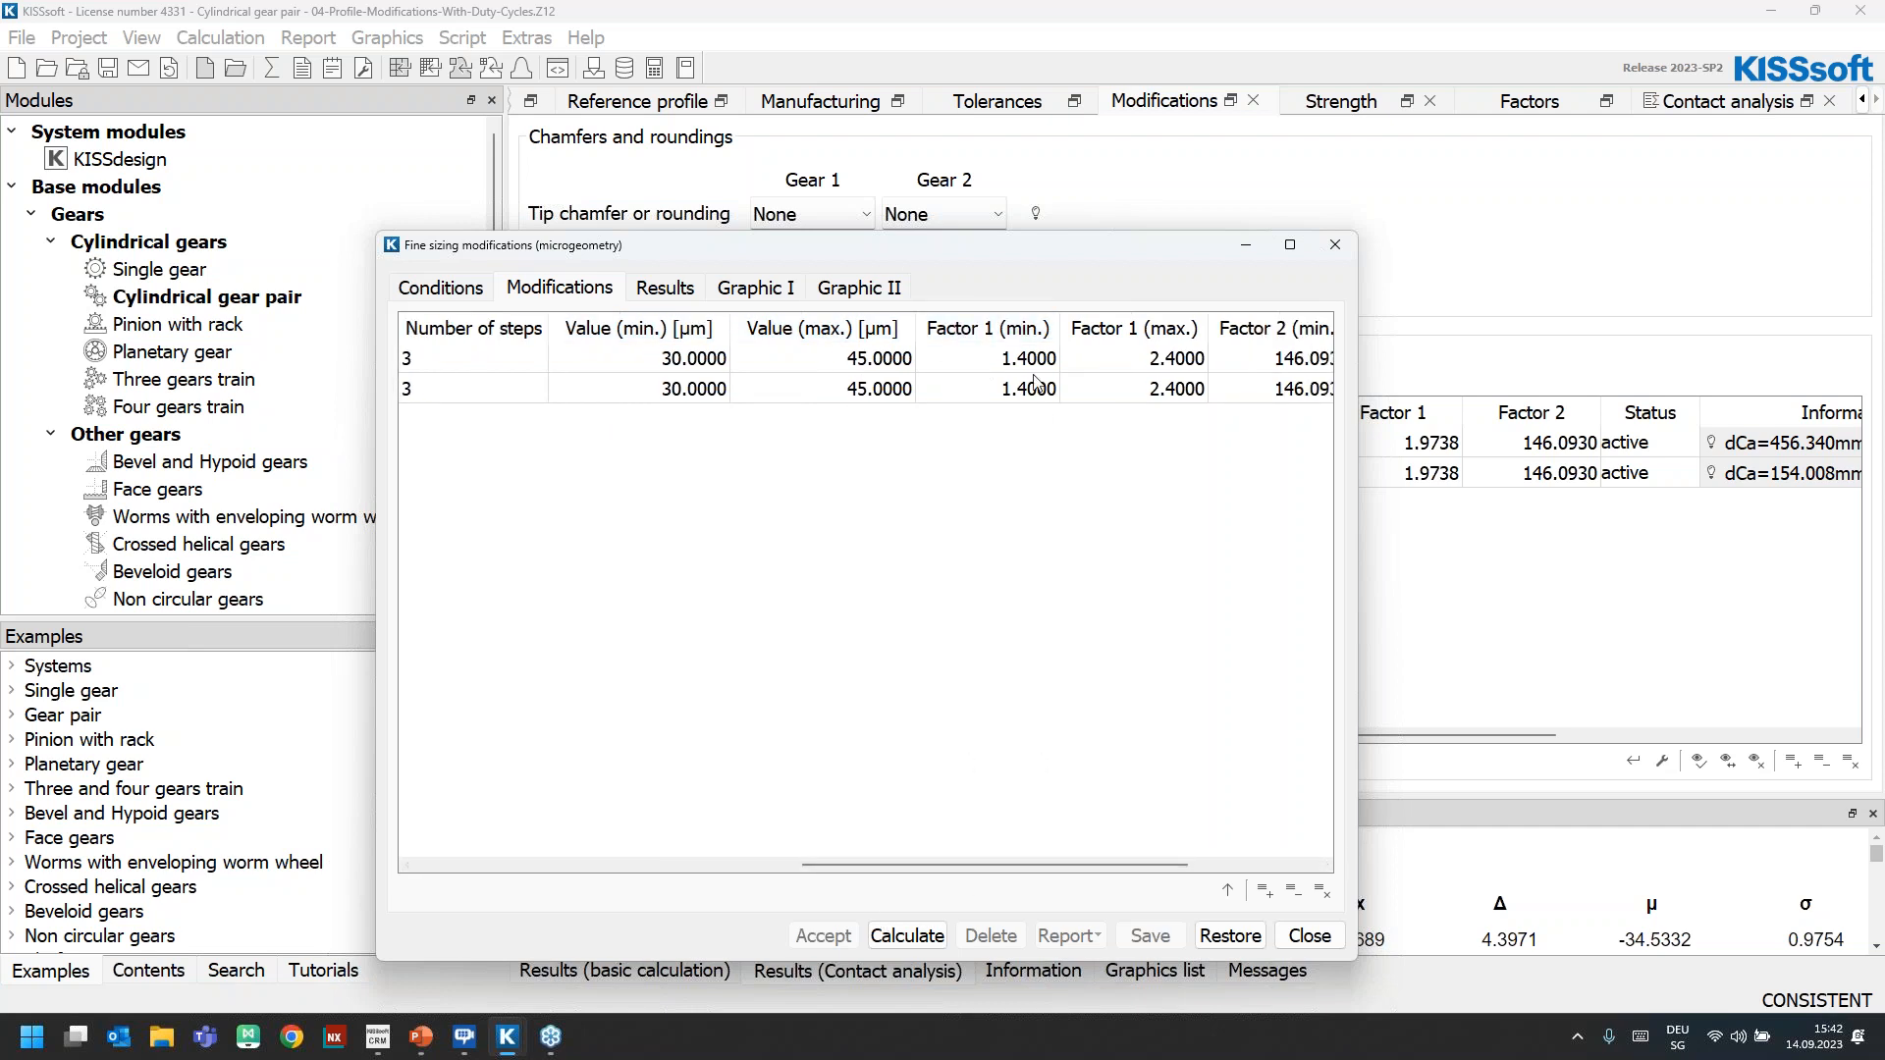
Close the fine sizing and exit the 04-Profile-Modifications-With-Duty-Cycles.Z12 calculation without saving the changes
left_click(1310, 935)
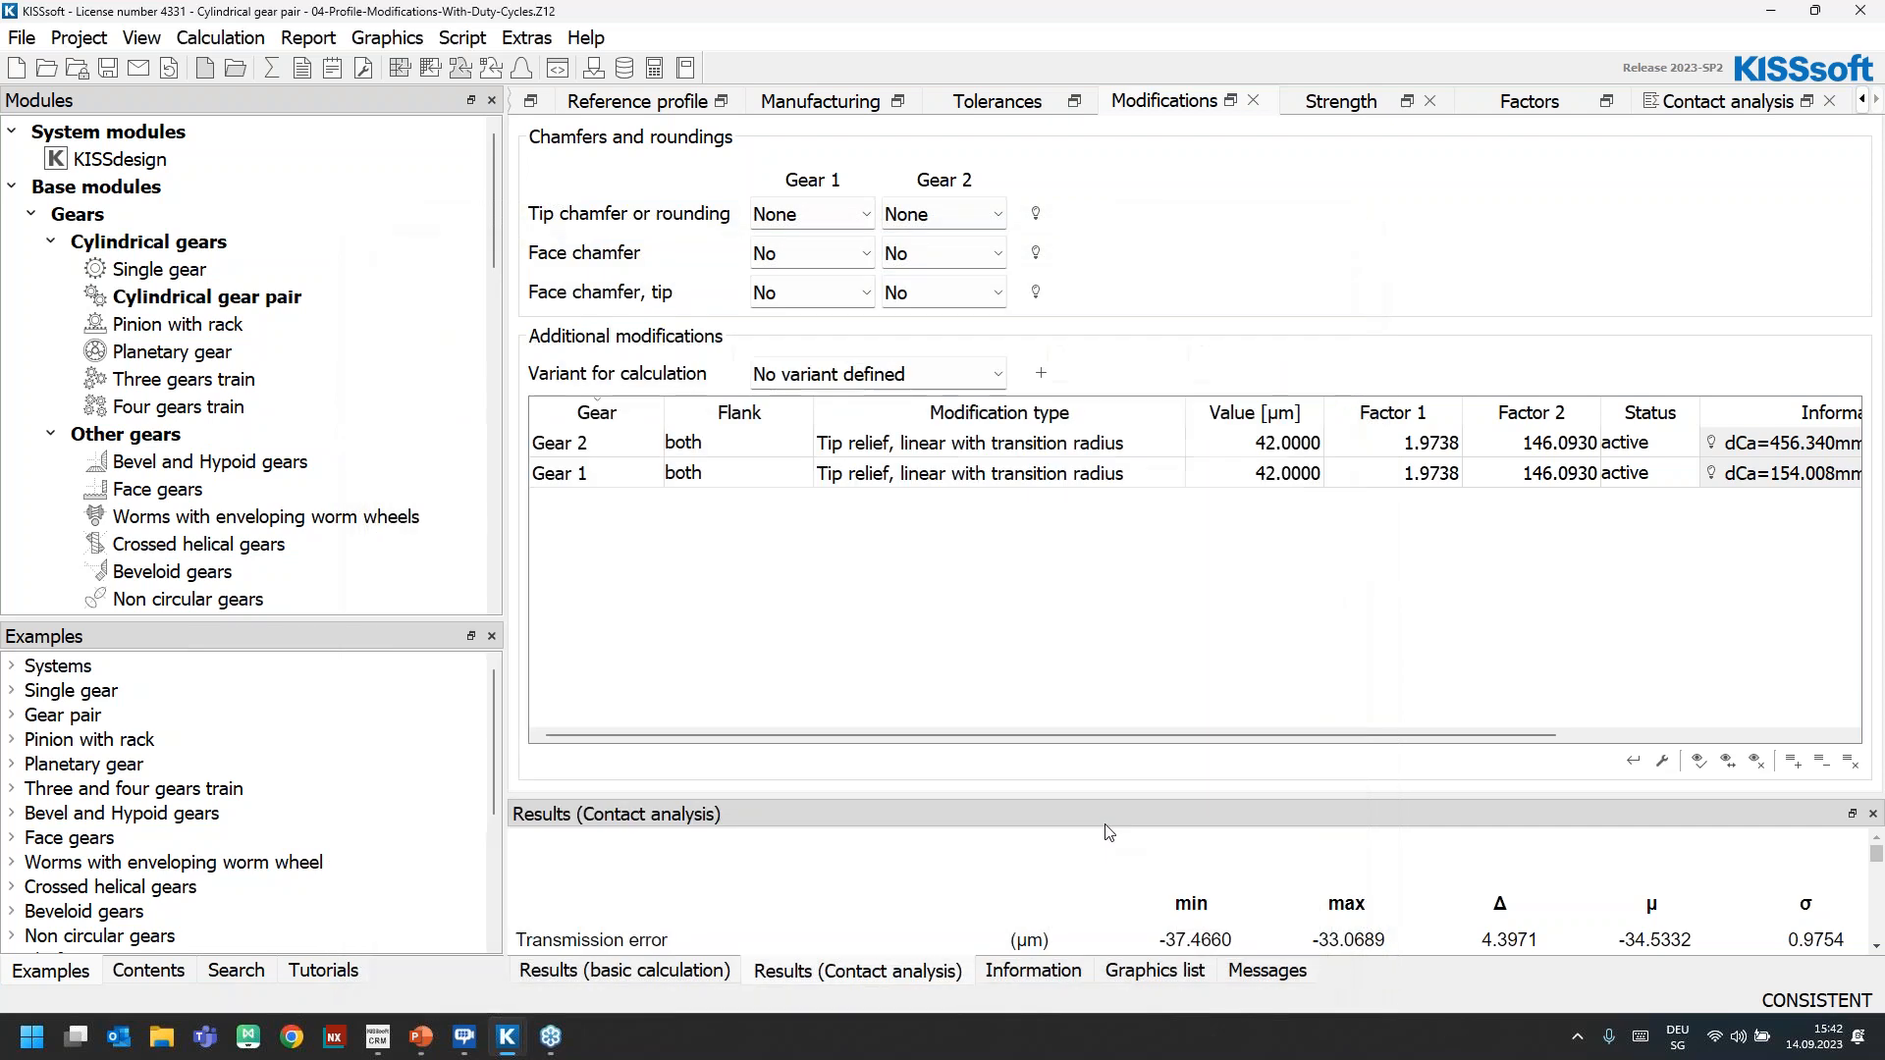
left_click(1861, 11)
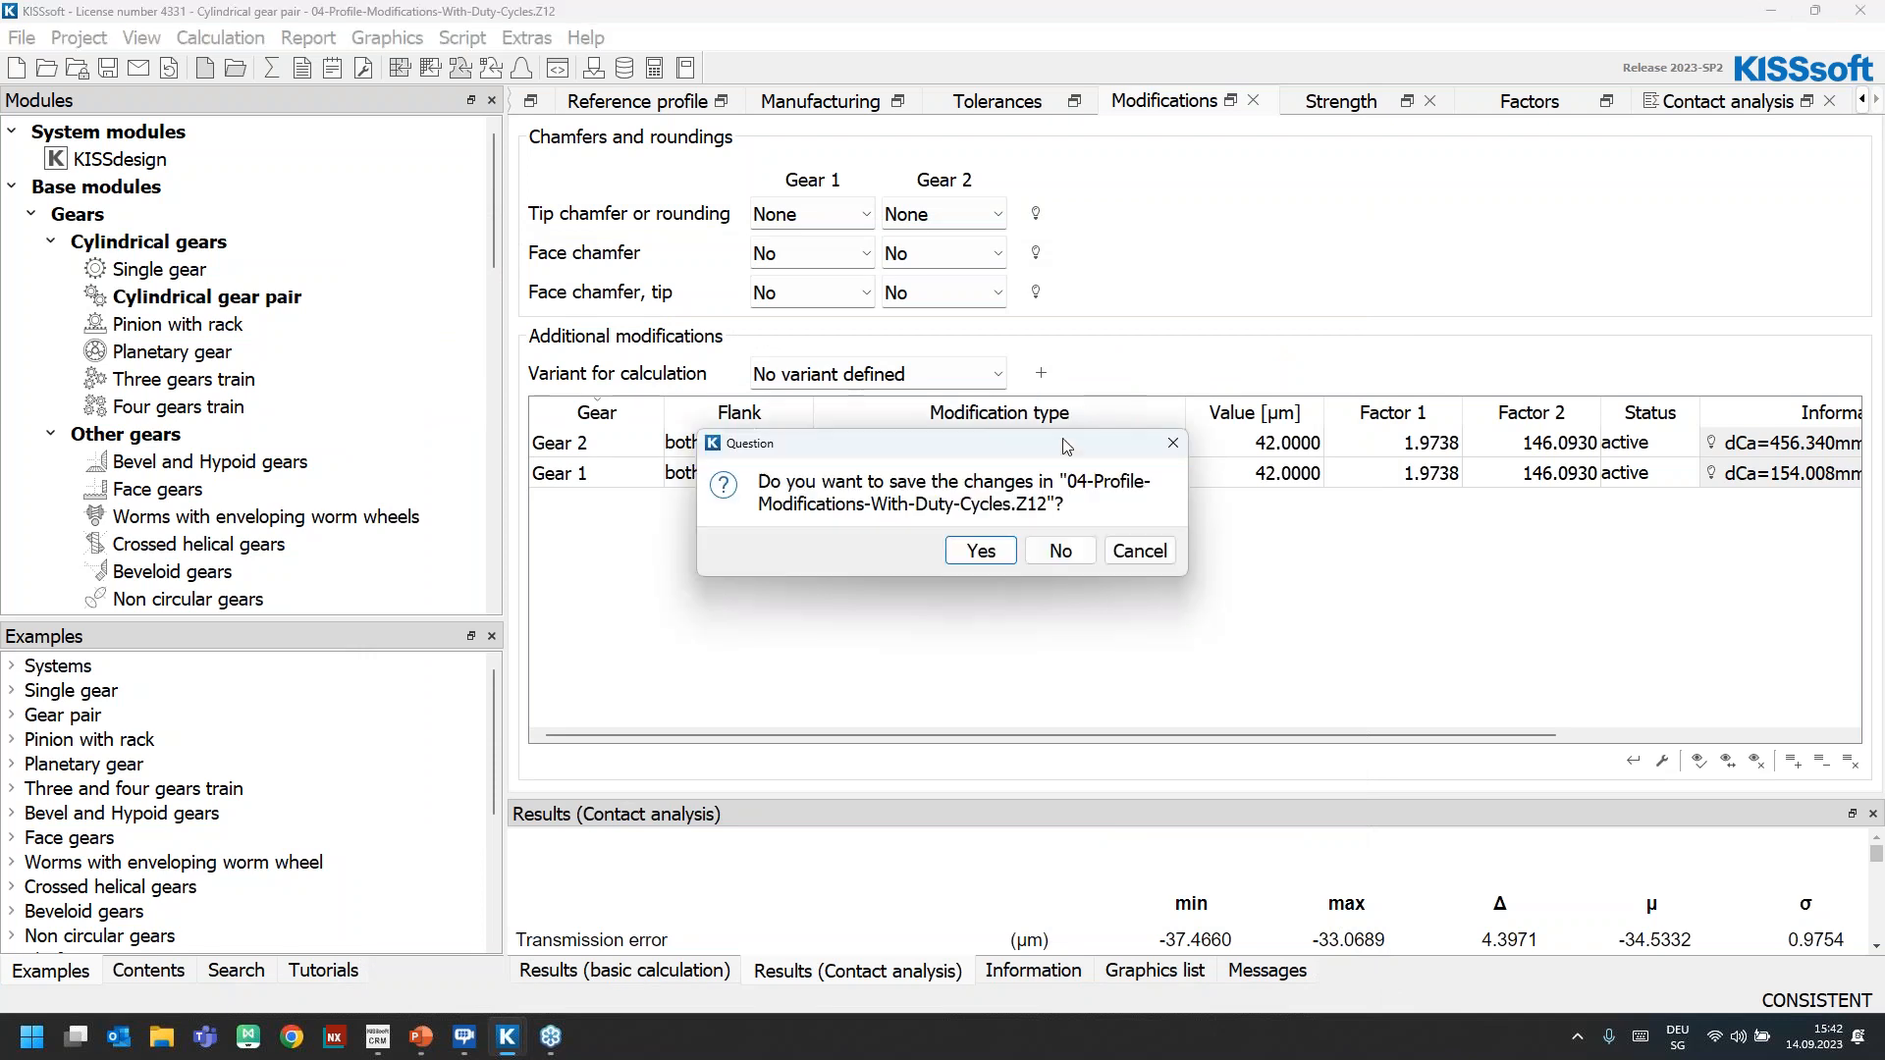
left_click(1055, 555)
Switch to the other open 04-Profile-Modifications-With-Duty-Cycles calculation with computed fine sizing results and enlarge its fine sizing window to show the full list
mouse_move(507, 1036)
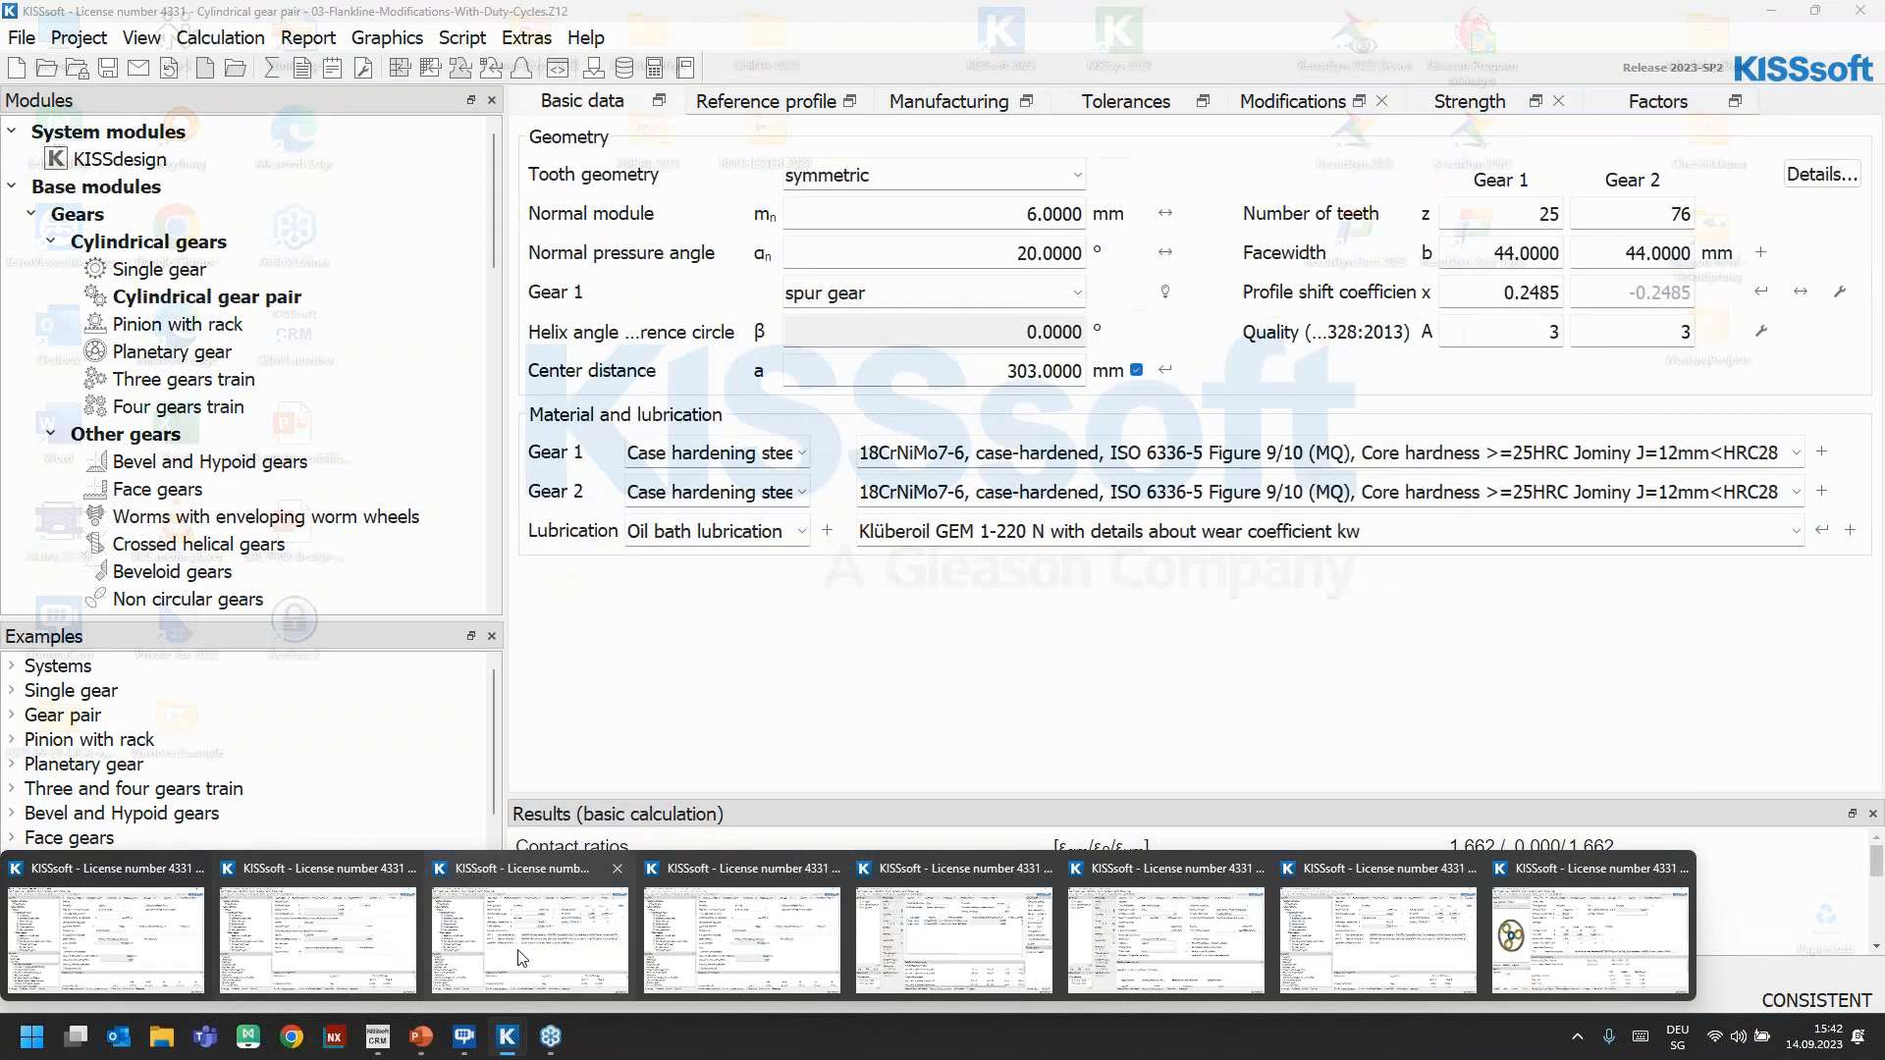
left_click(1207, 872)
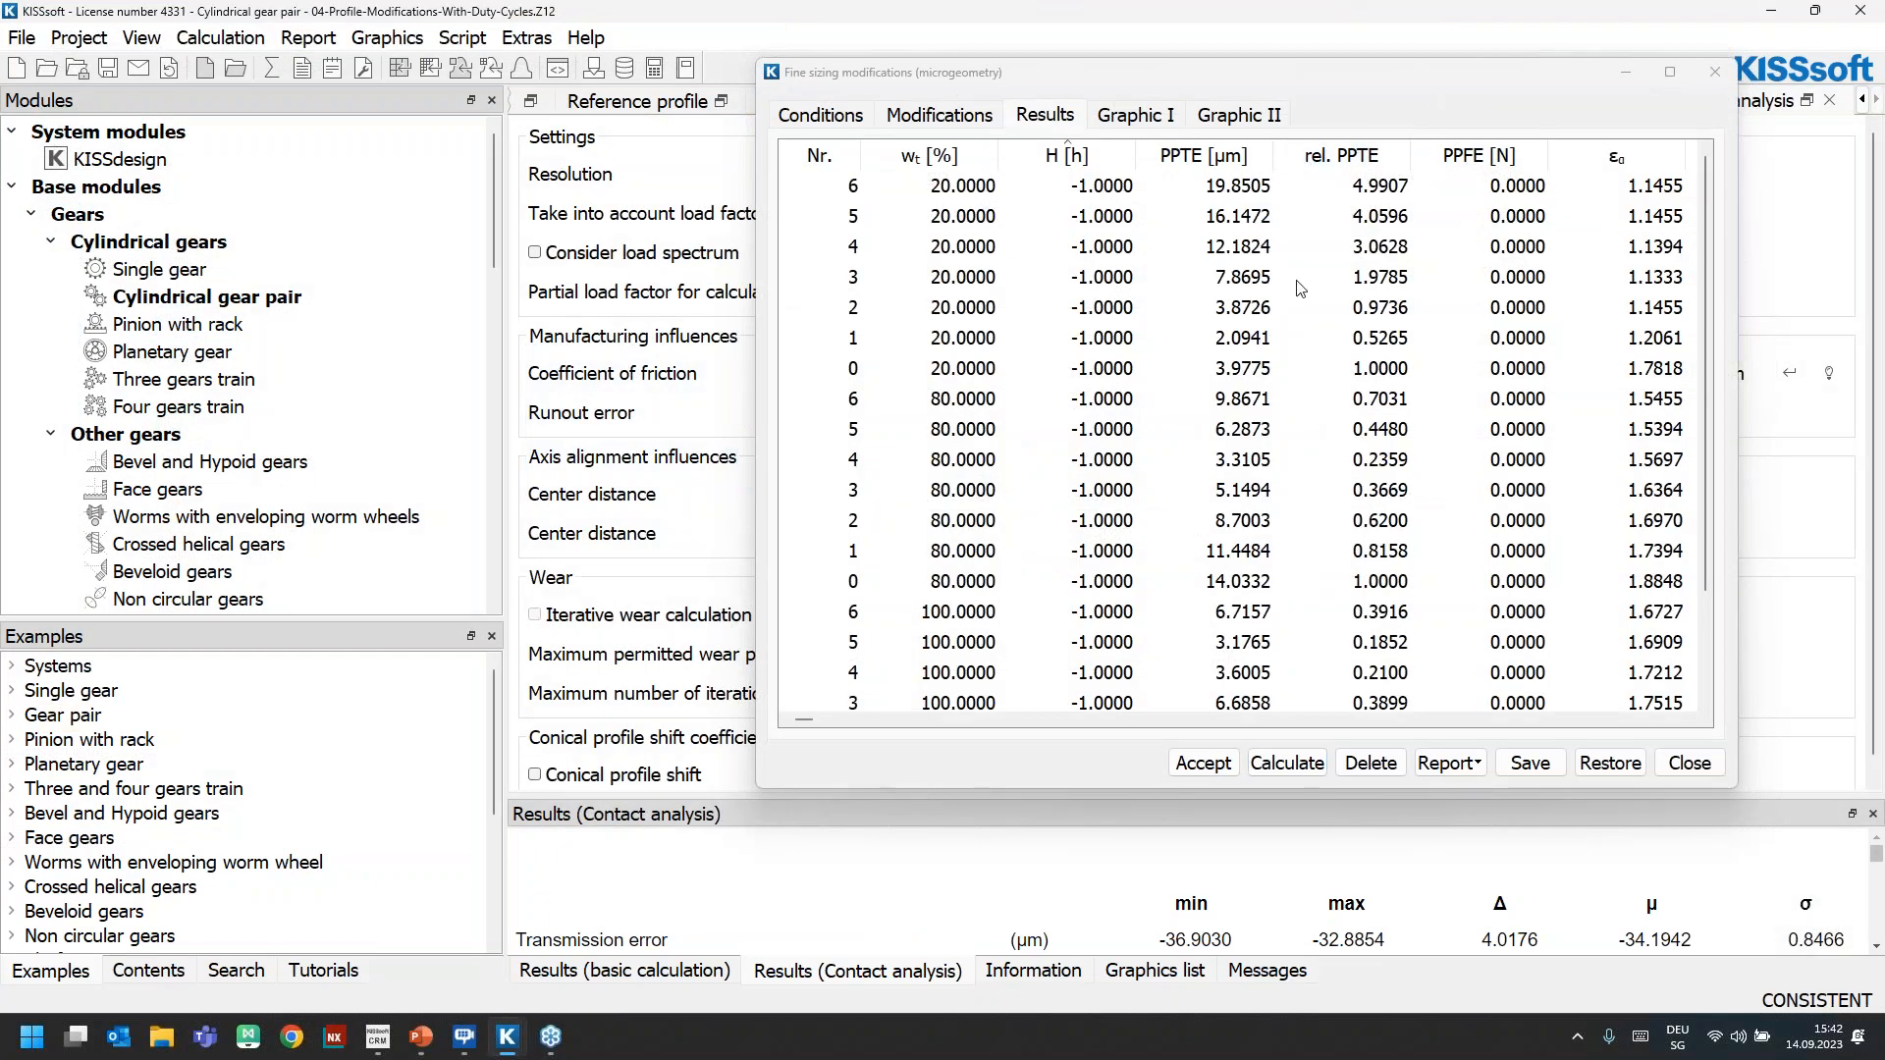
left_click_drag(1049, 75, 605, 28)
left_click_drag(1305, 749, 1611, 870)
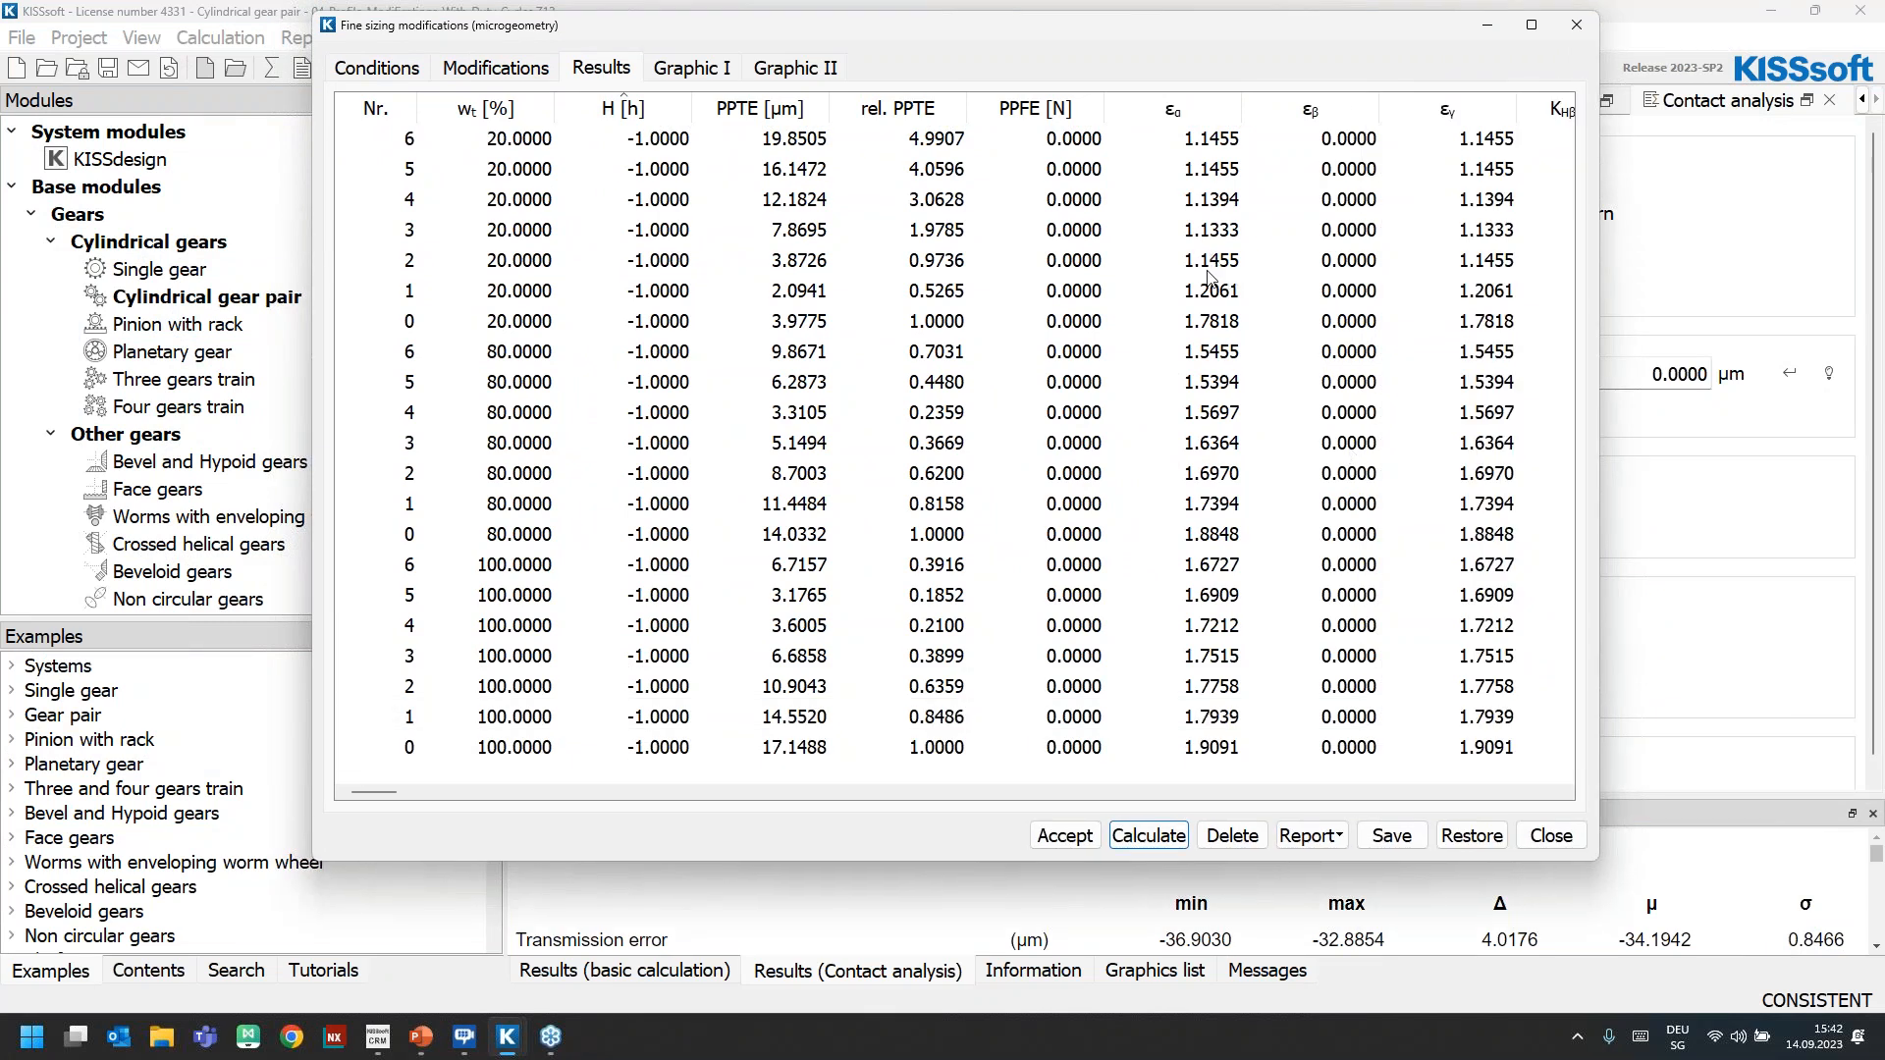
Check the tip relief step counts and value ranges in the fine sizing, and display the peak-to-peak transmission error radar chart
left_click(478, 69)
left_click_drag(851, 774, 1109, 774)
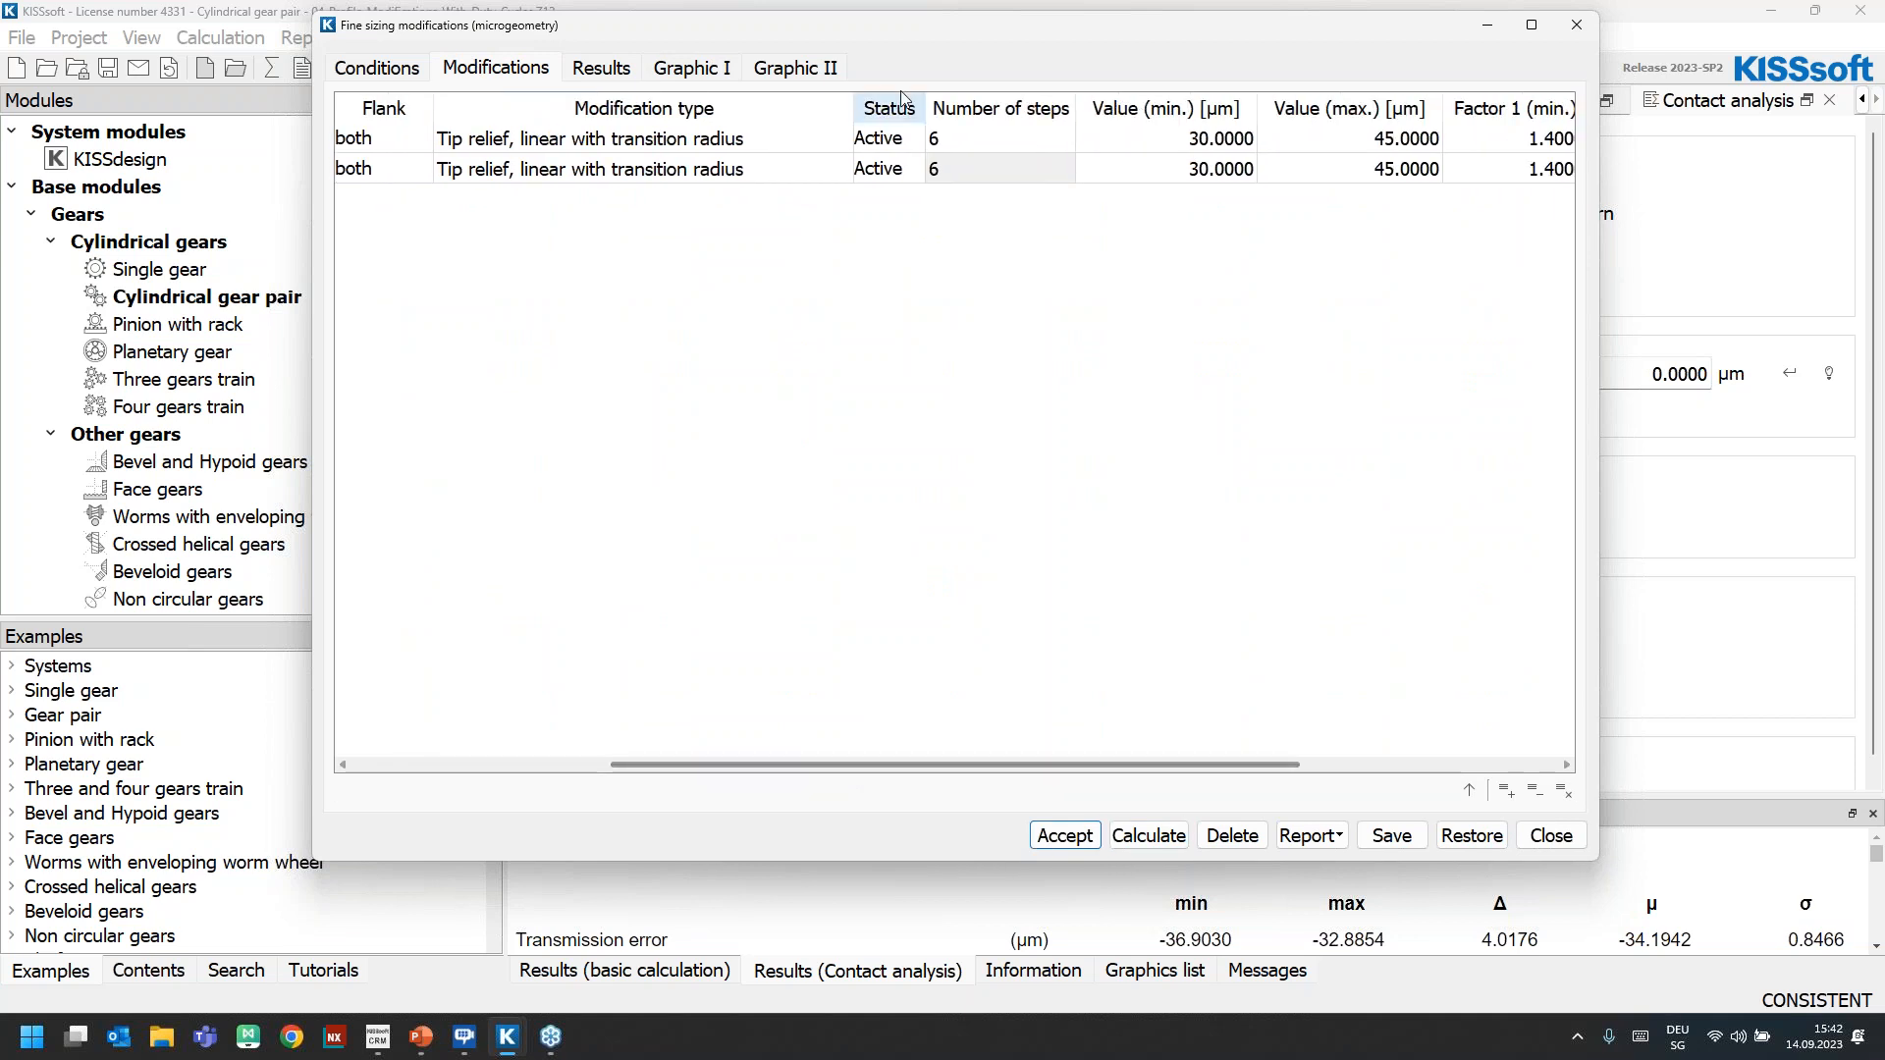
left_click(711, 65)
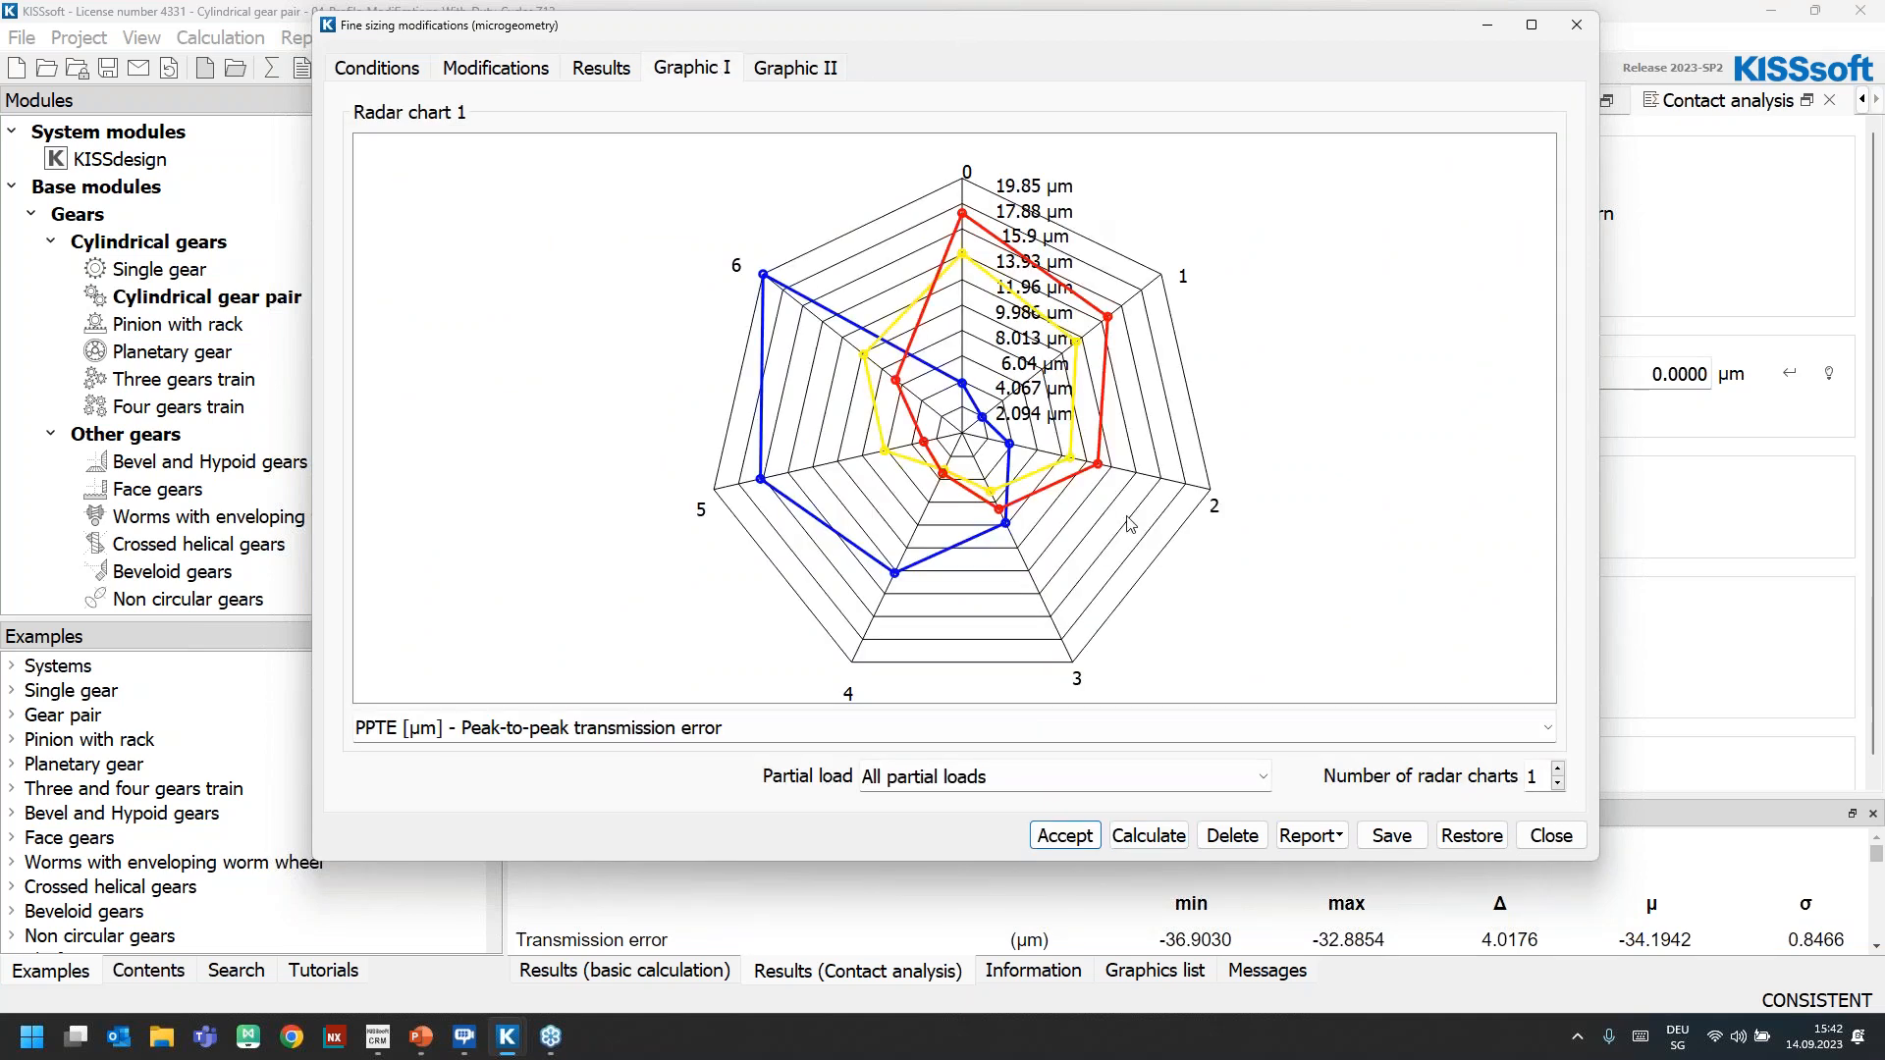
Compare the transmission error radar chart for the 20%, 80% and 100% partial loads, and show all partial loads together again
left_click(1023, 786)
left_click(972, 834)
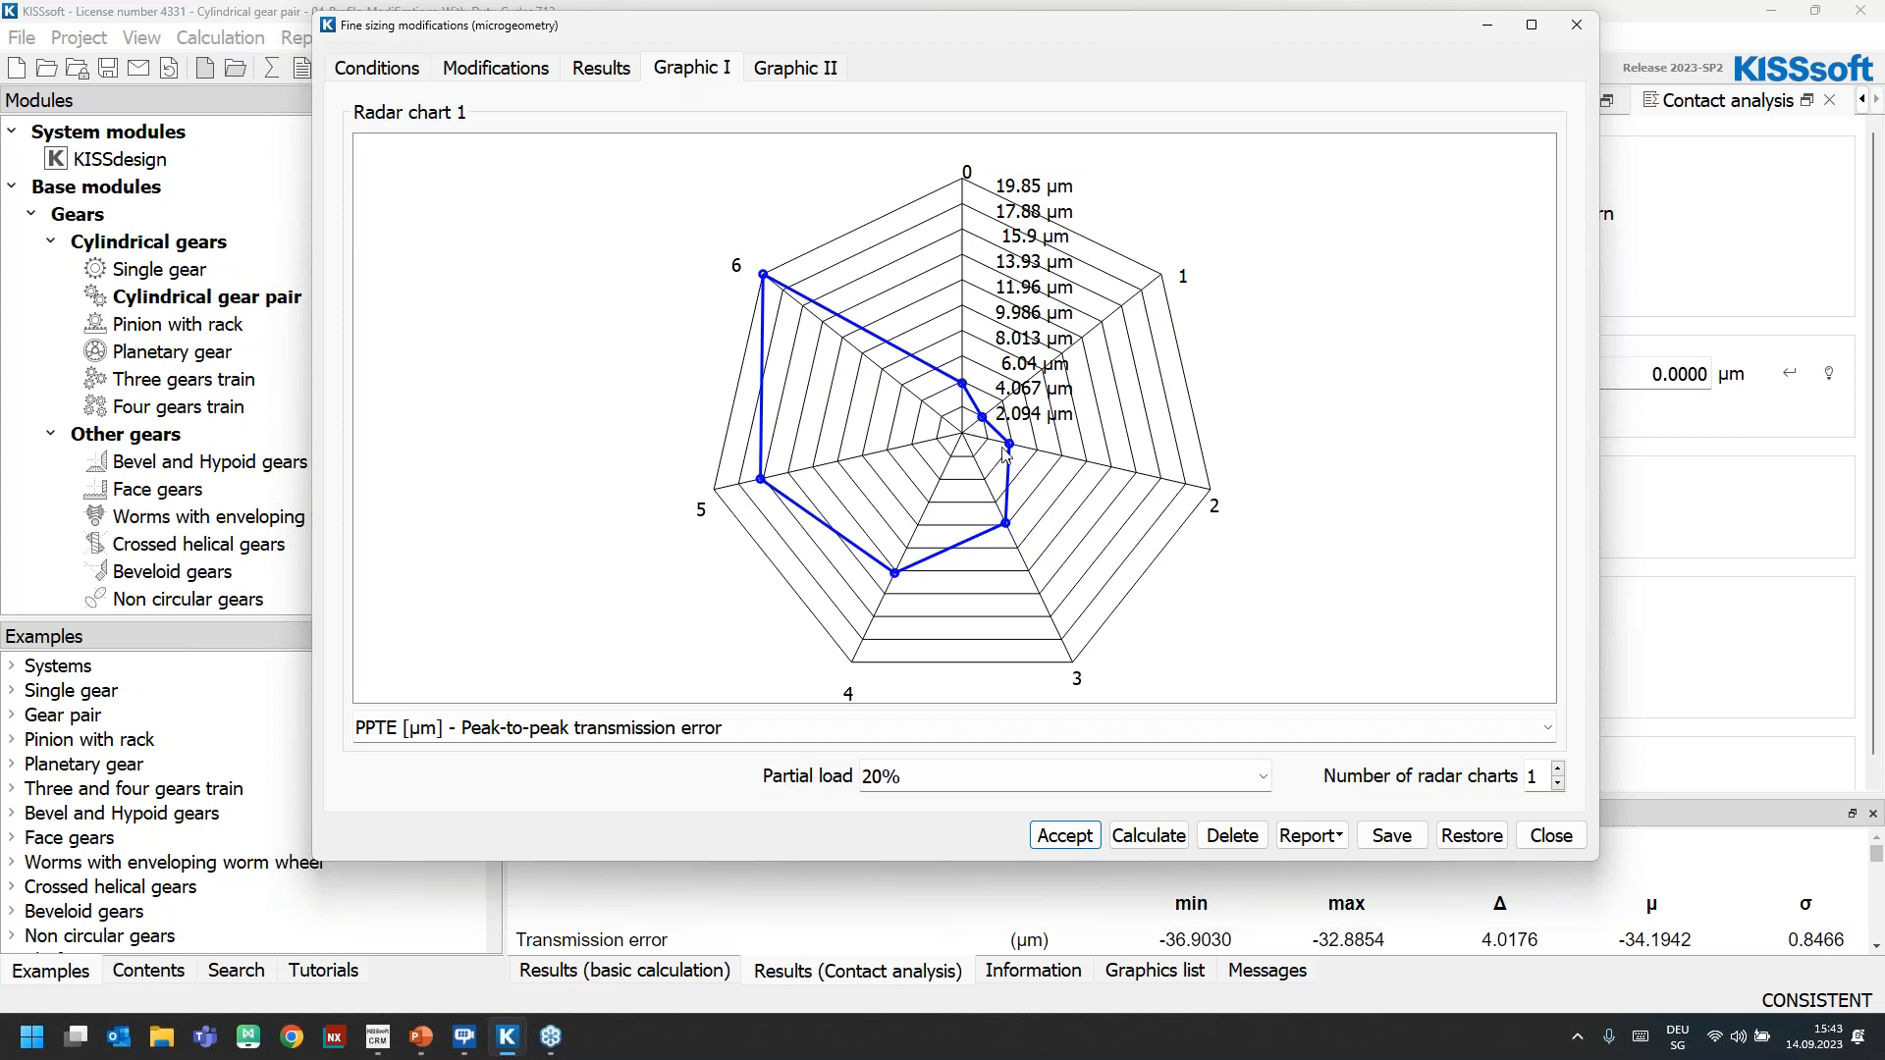
left_click(946, 774)
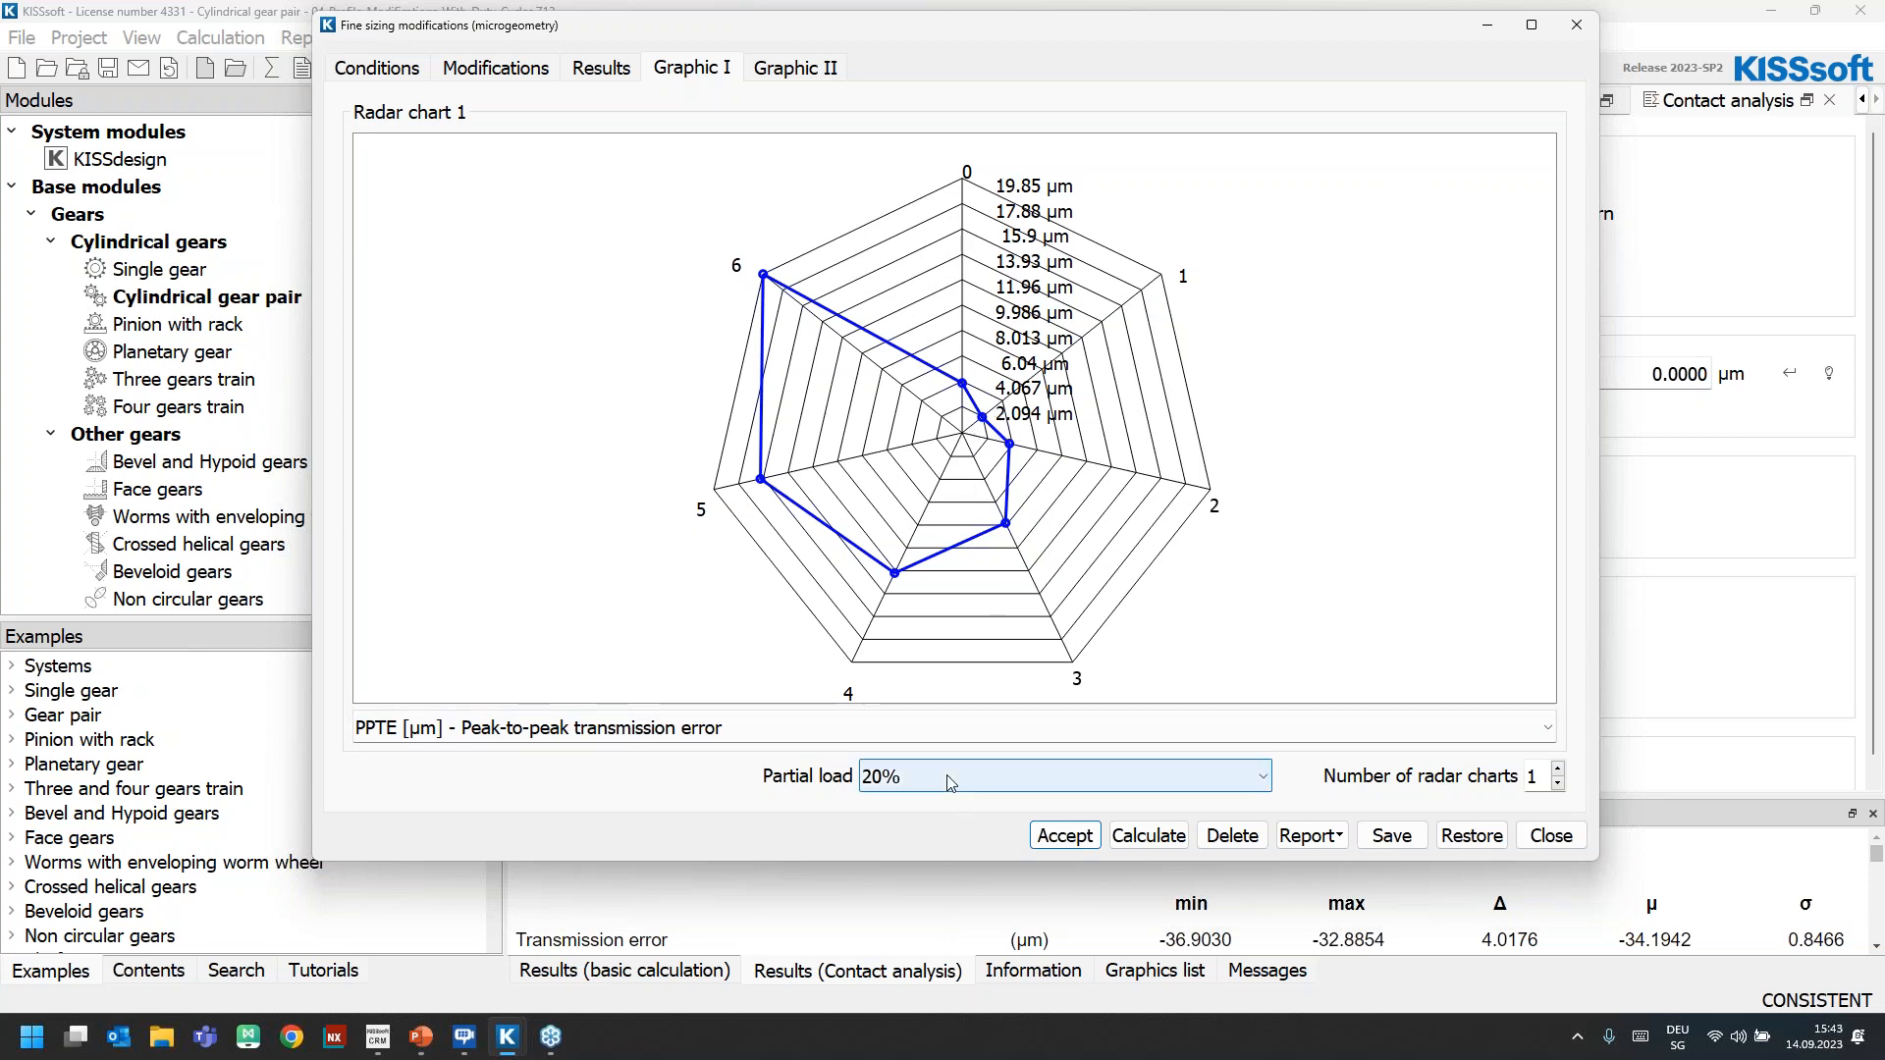
left_click(911, 846)
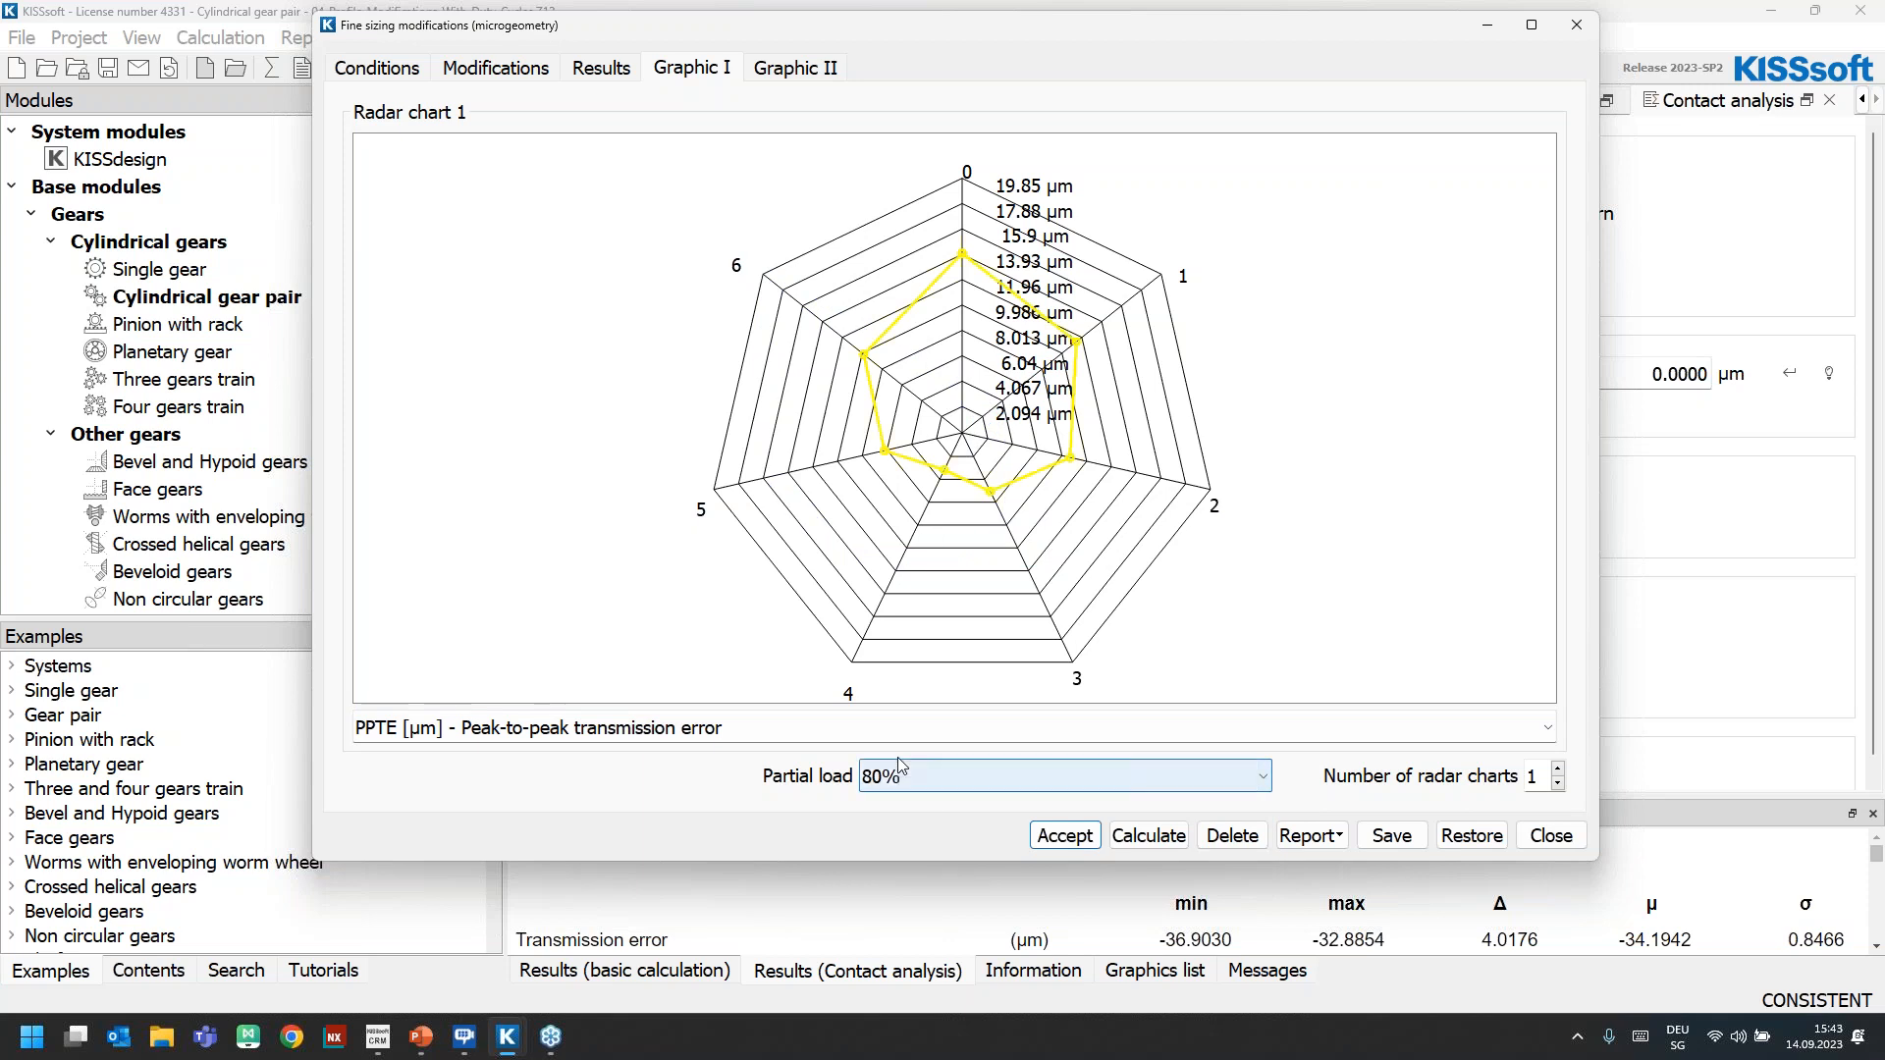
left_click(942, 774)
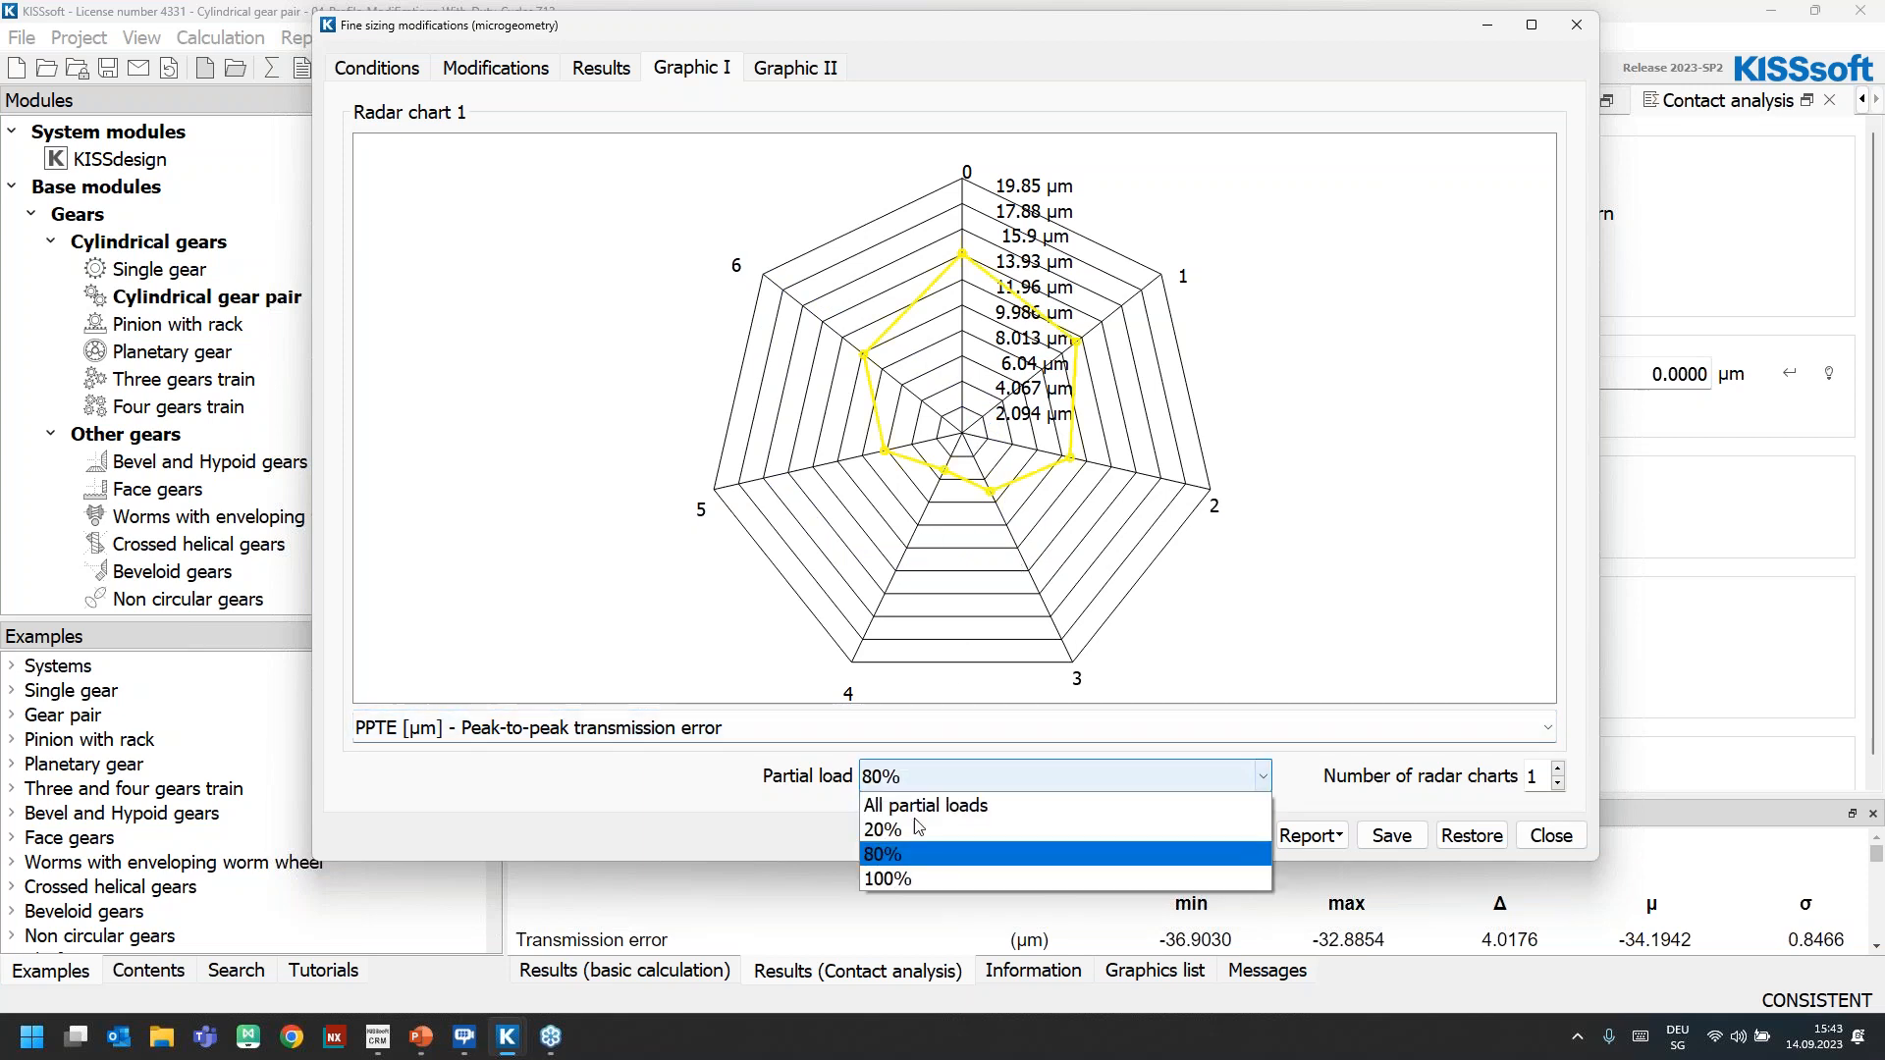
left_click(909, 825)
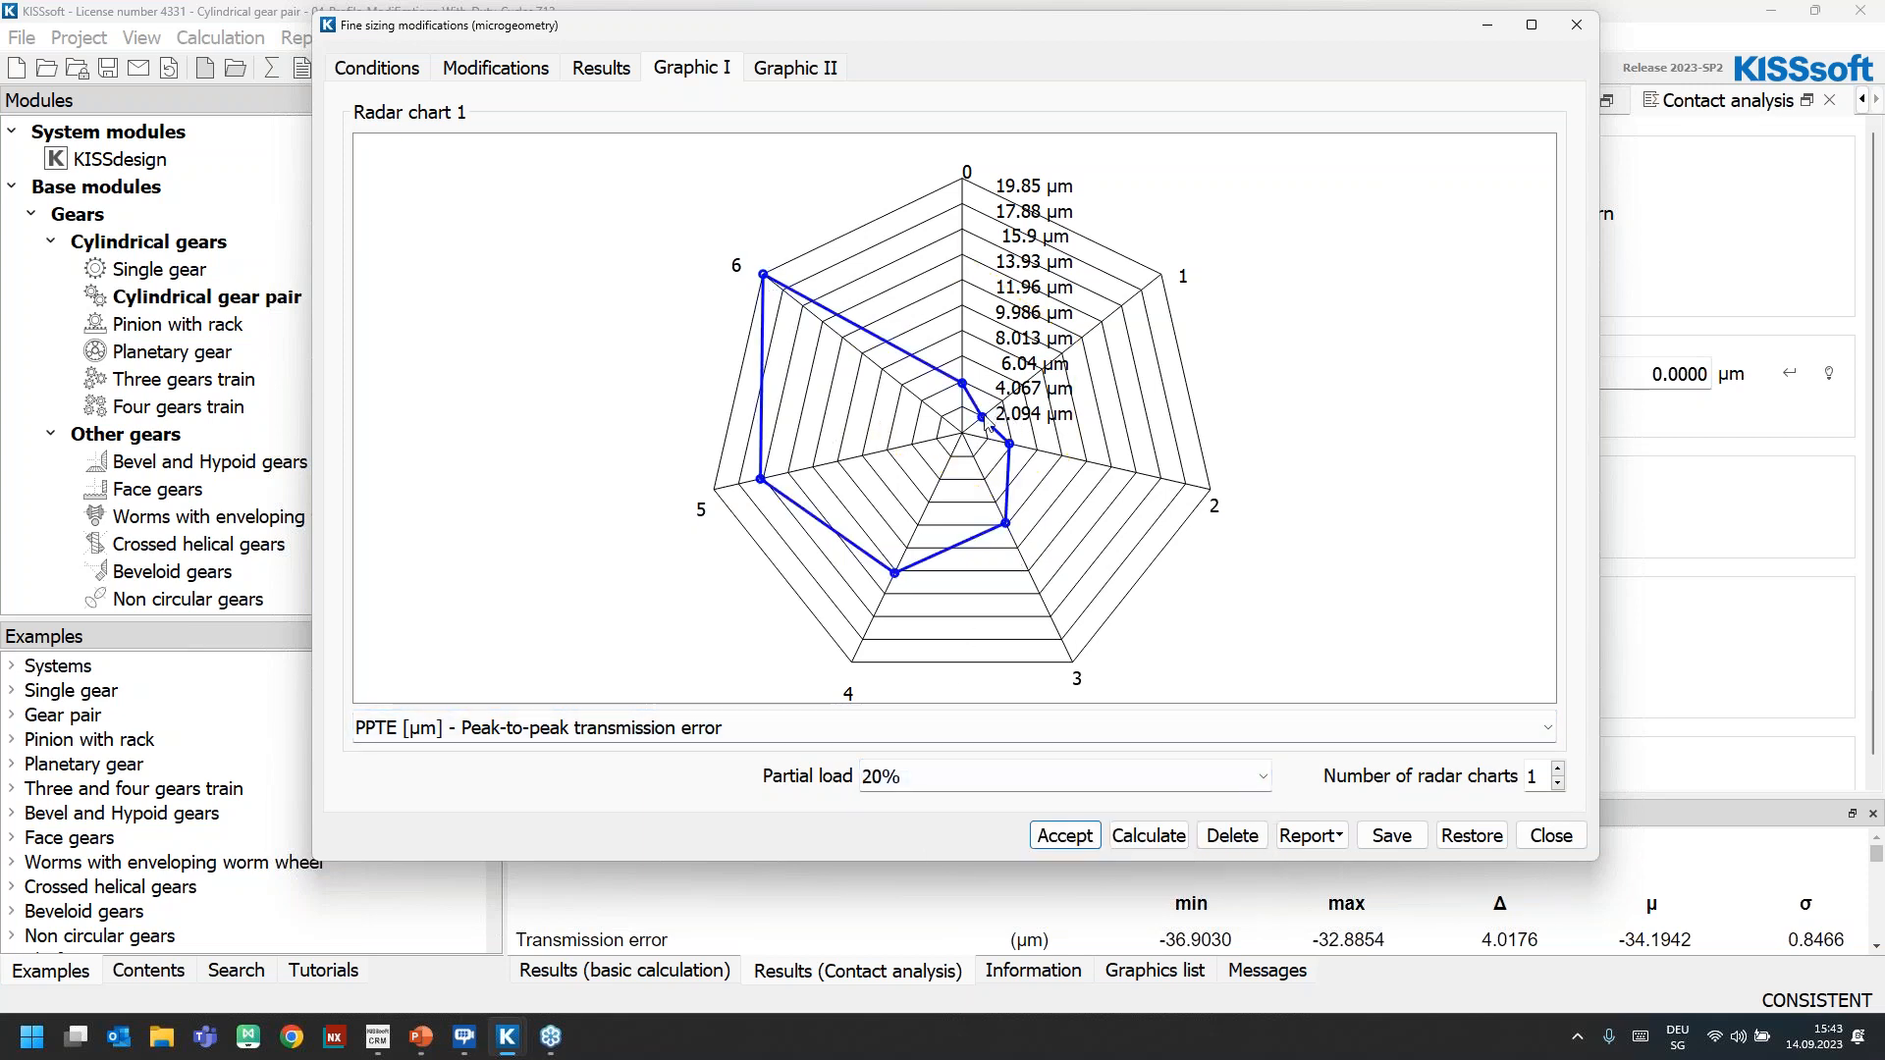
left_click(883, 775)
left_click(911, 846)
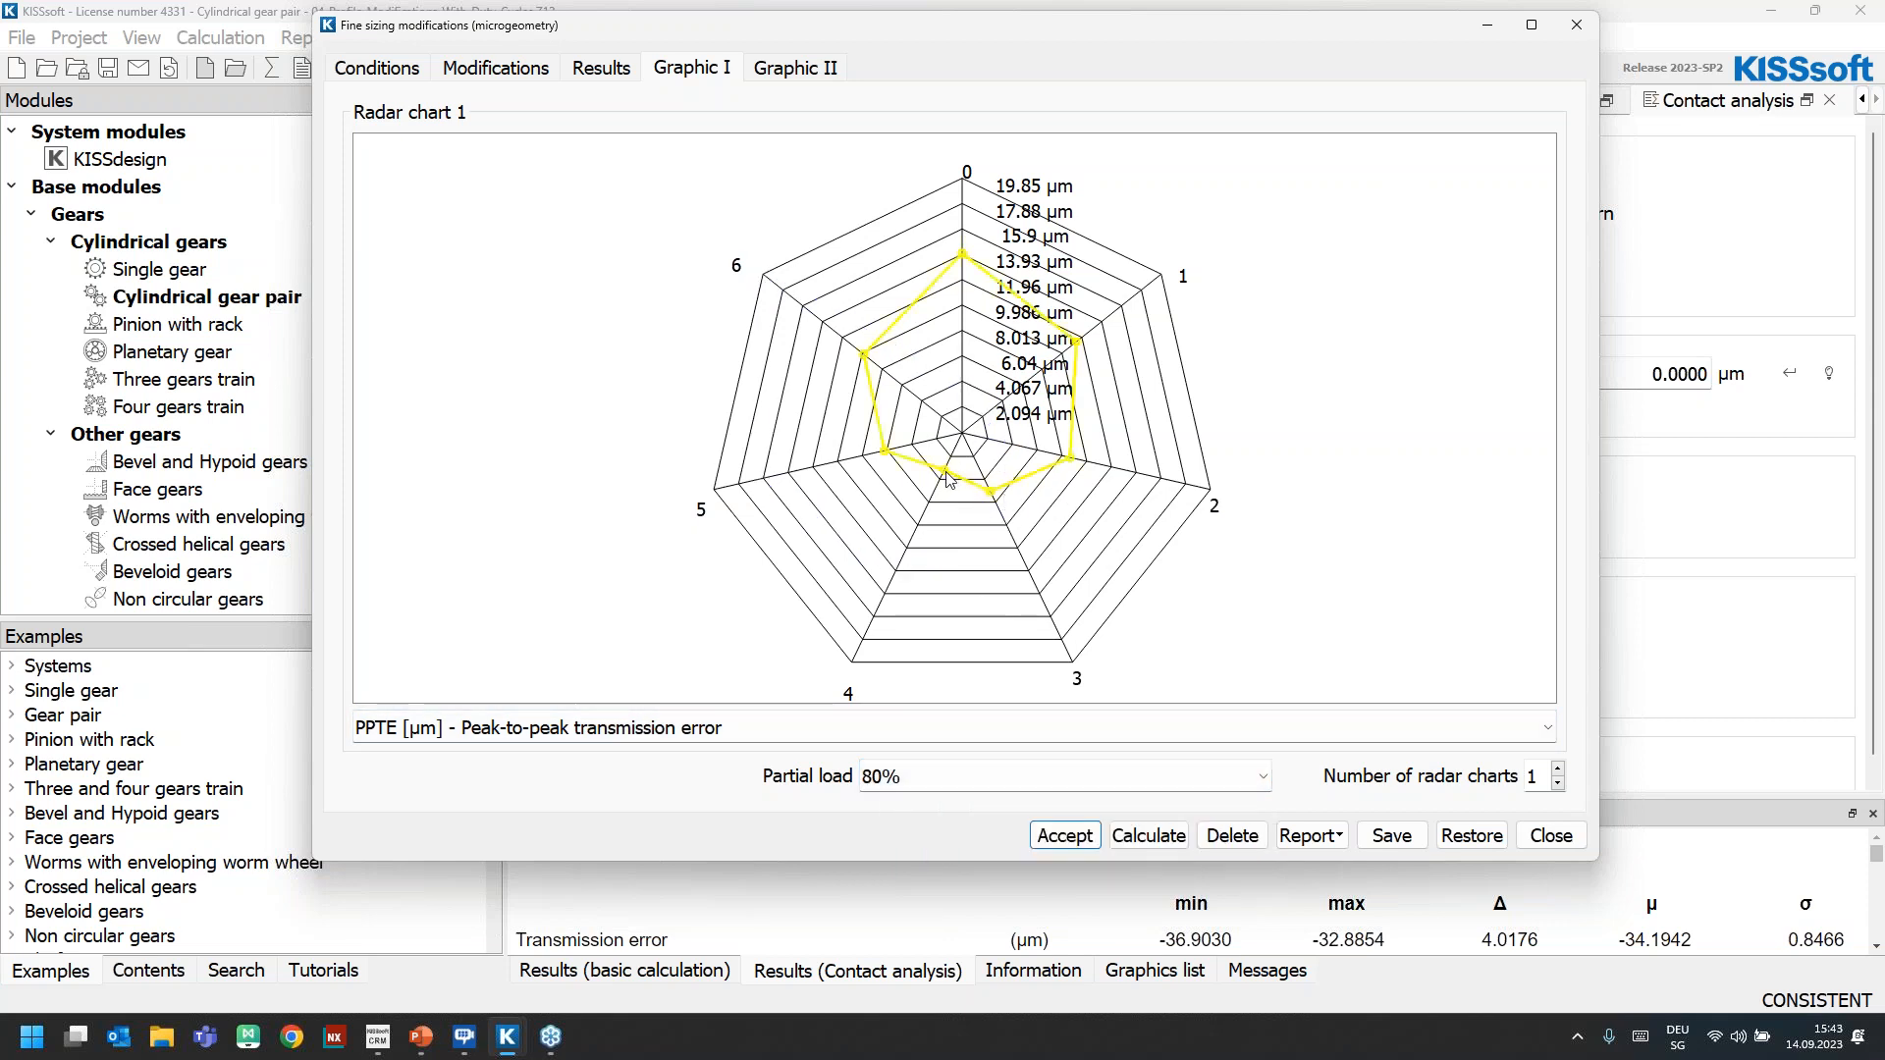
left_click(903, 785)
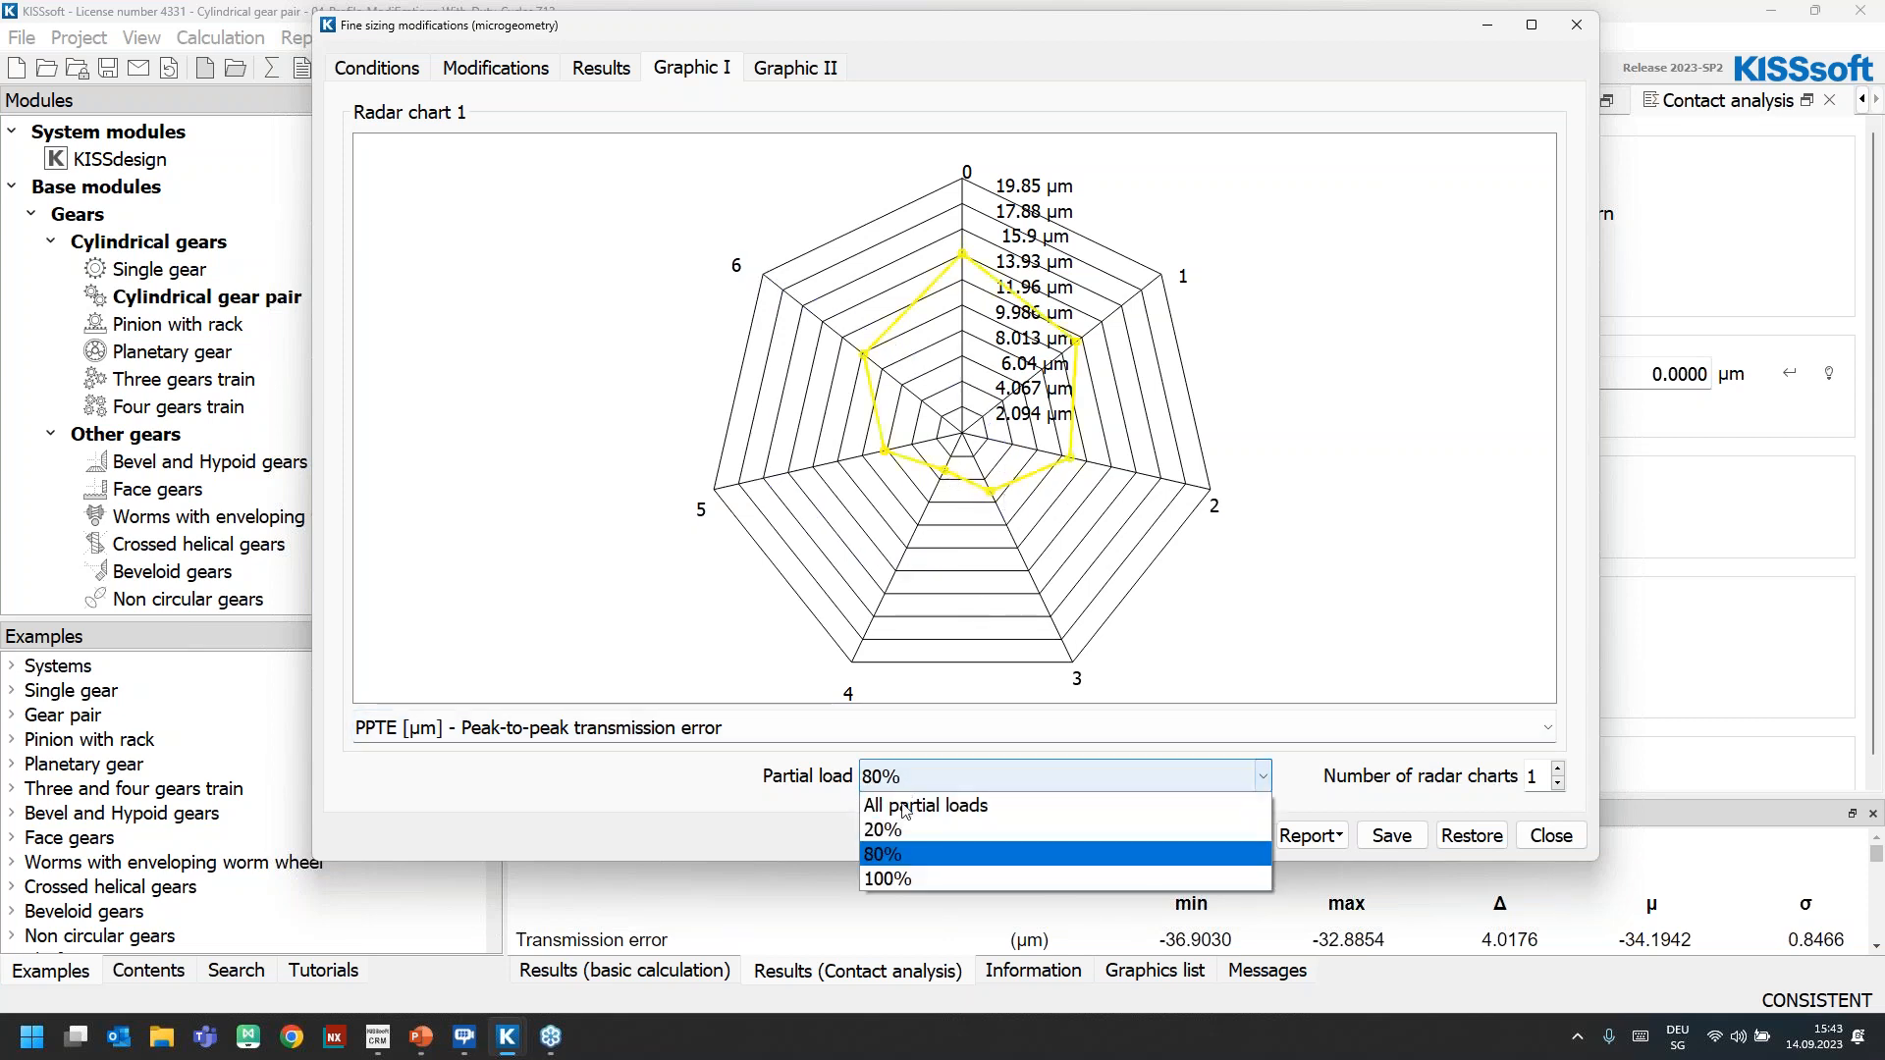
left_click(903, 879)
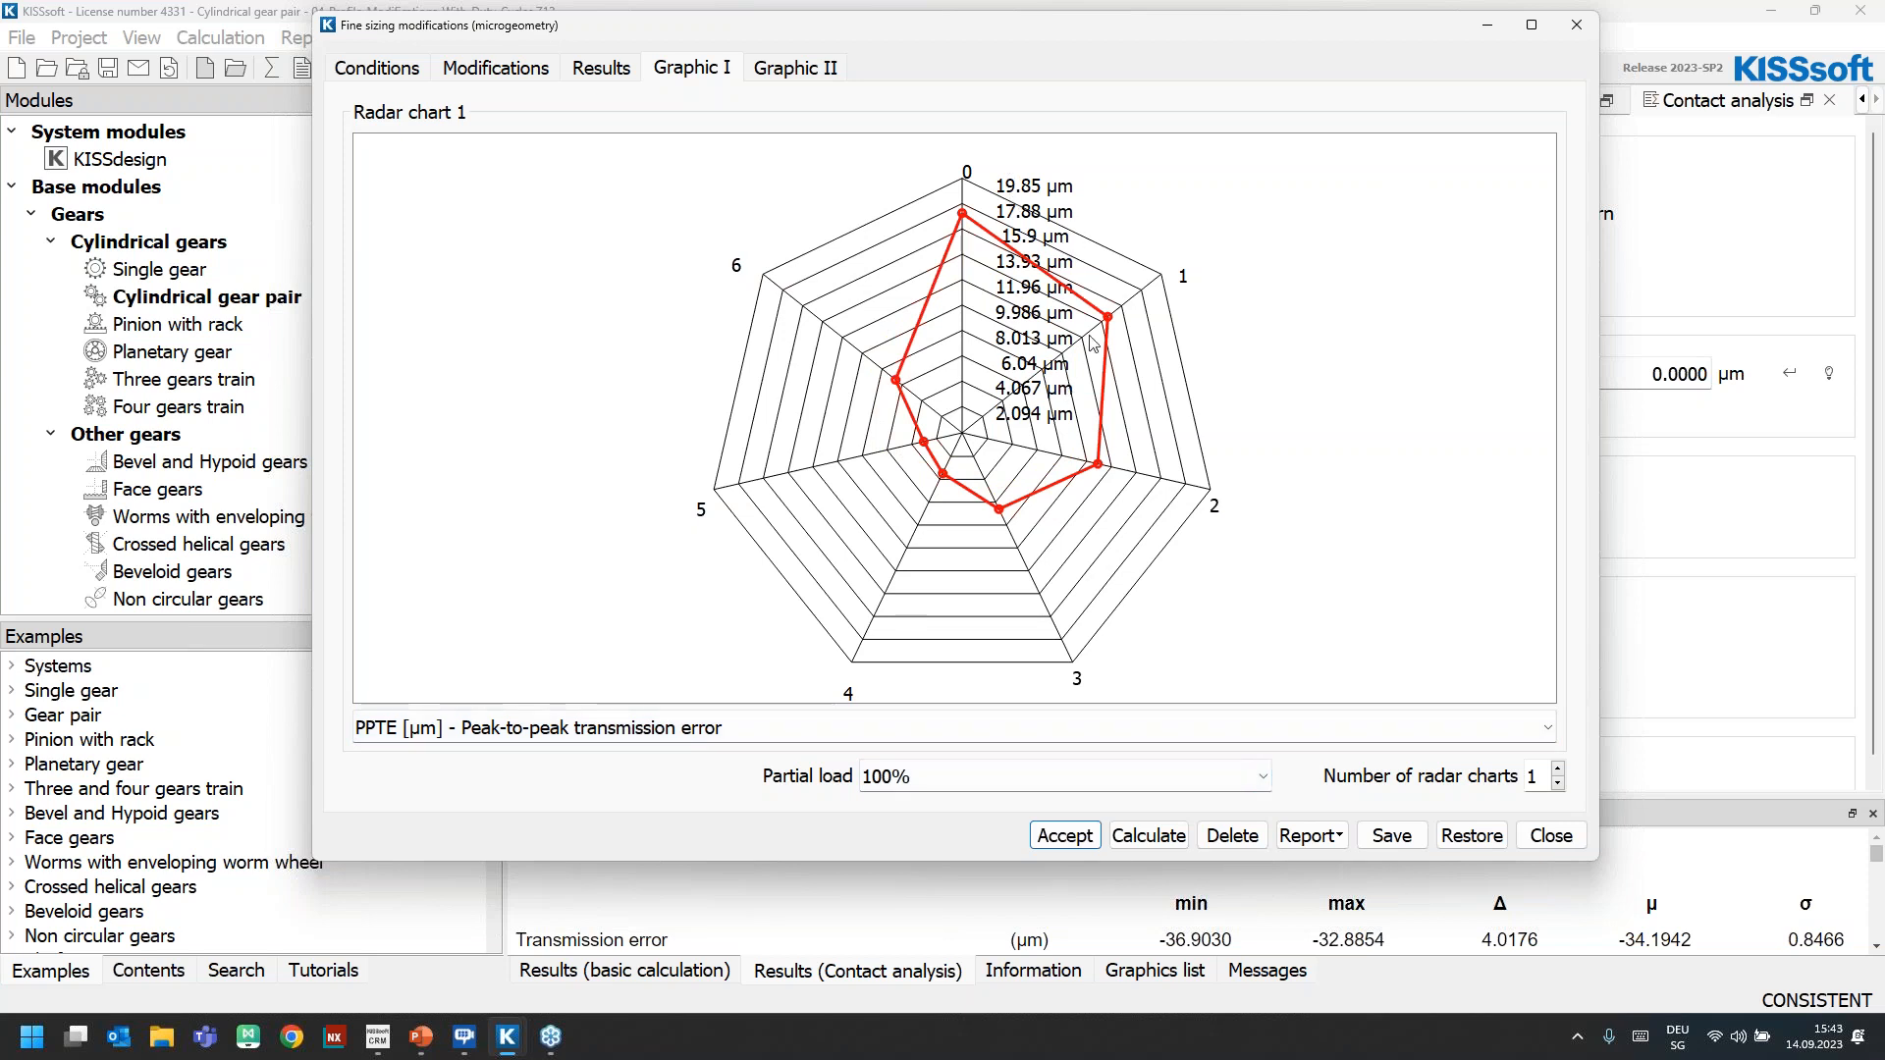
left_click(952, 778)
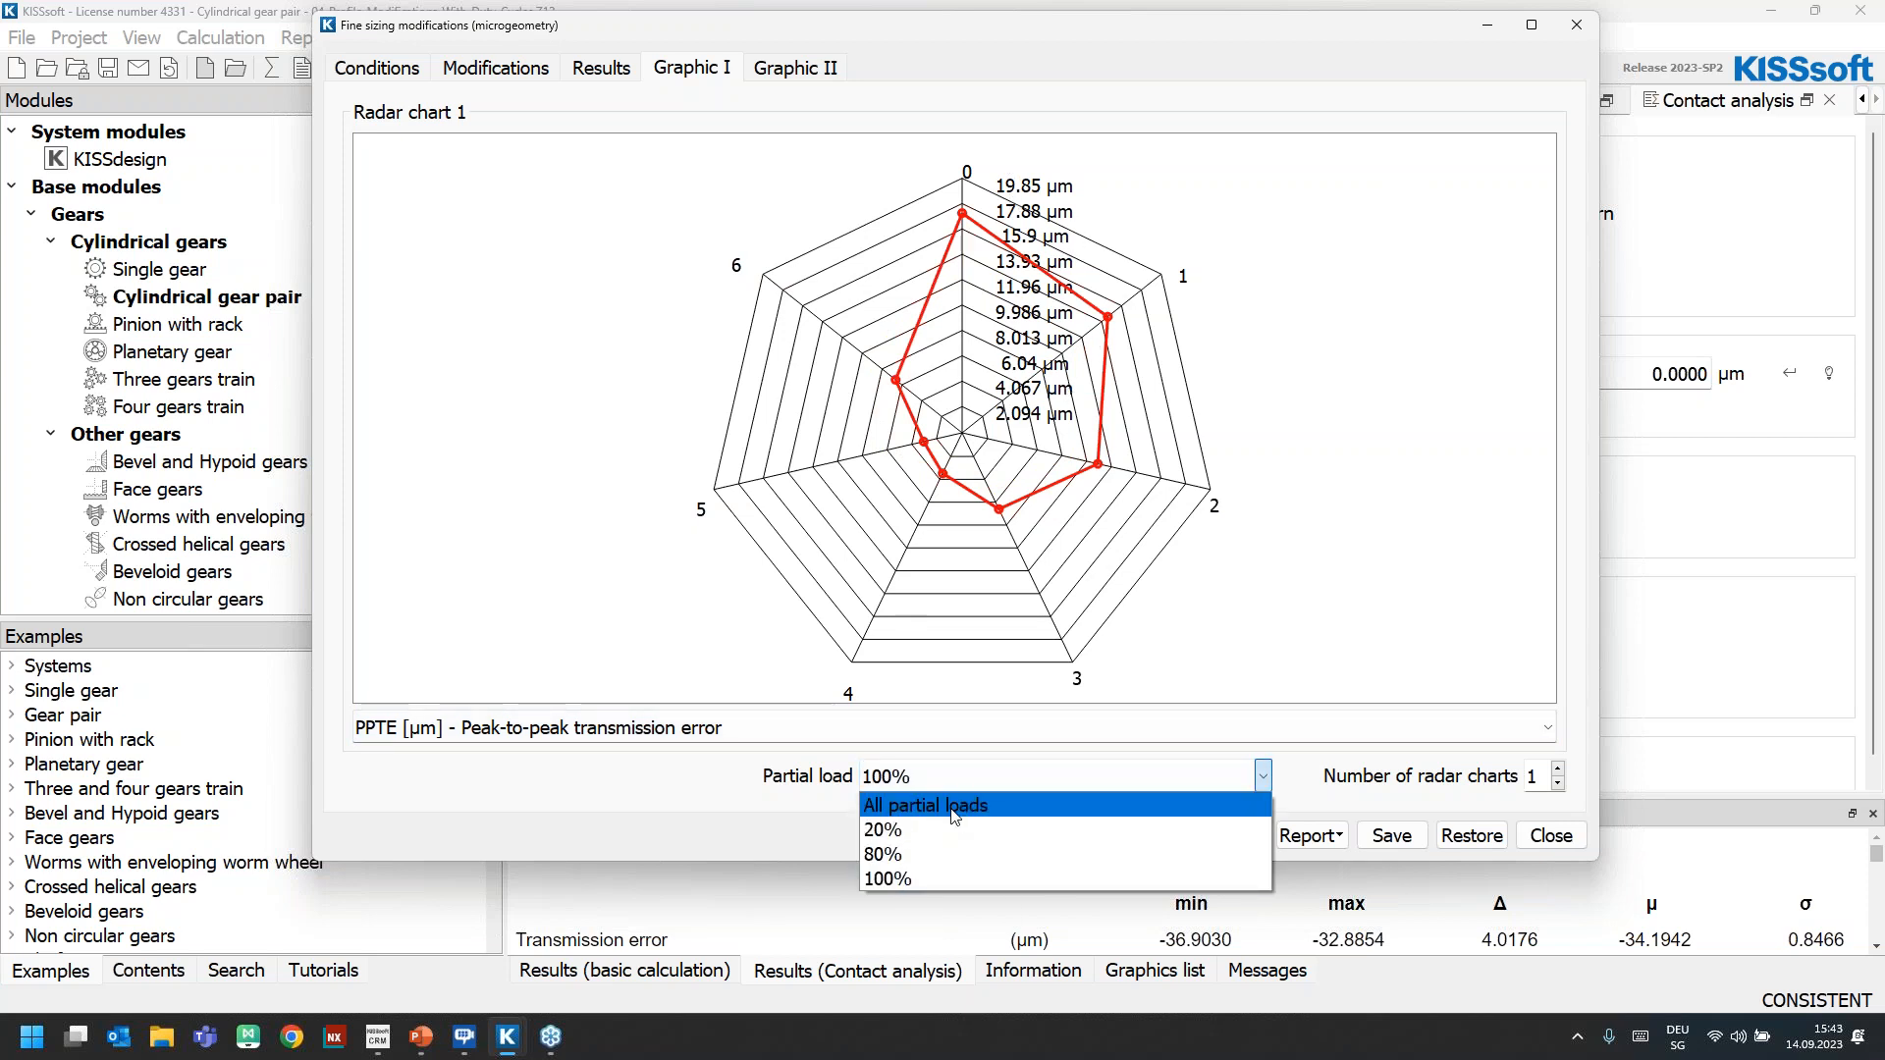
left_click(952, 816)
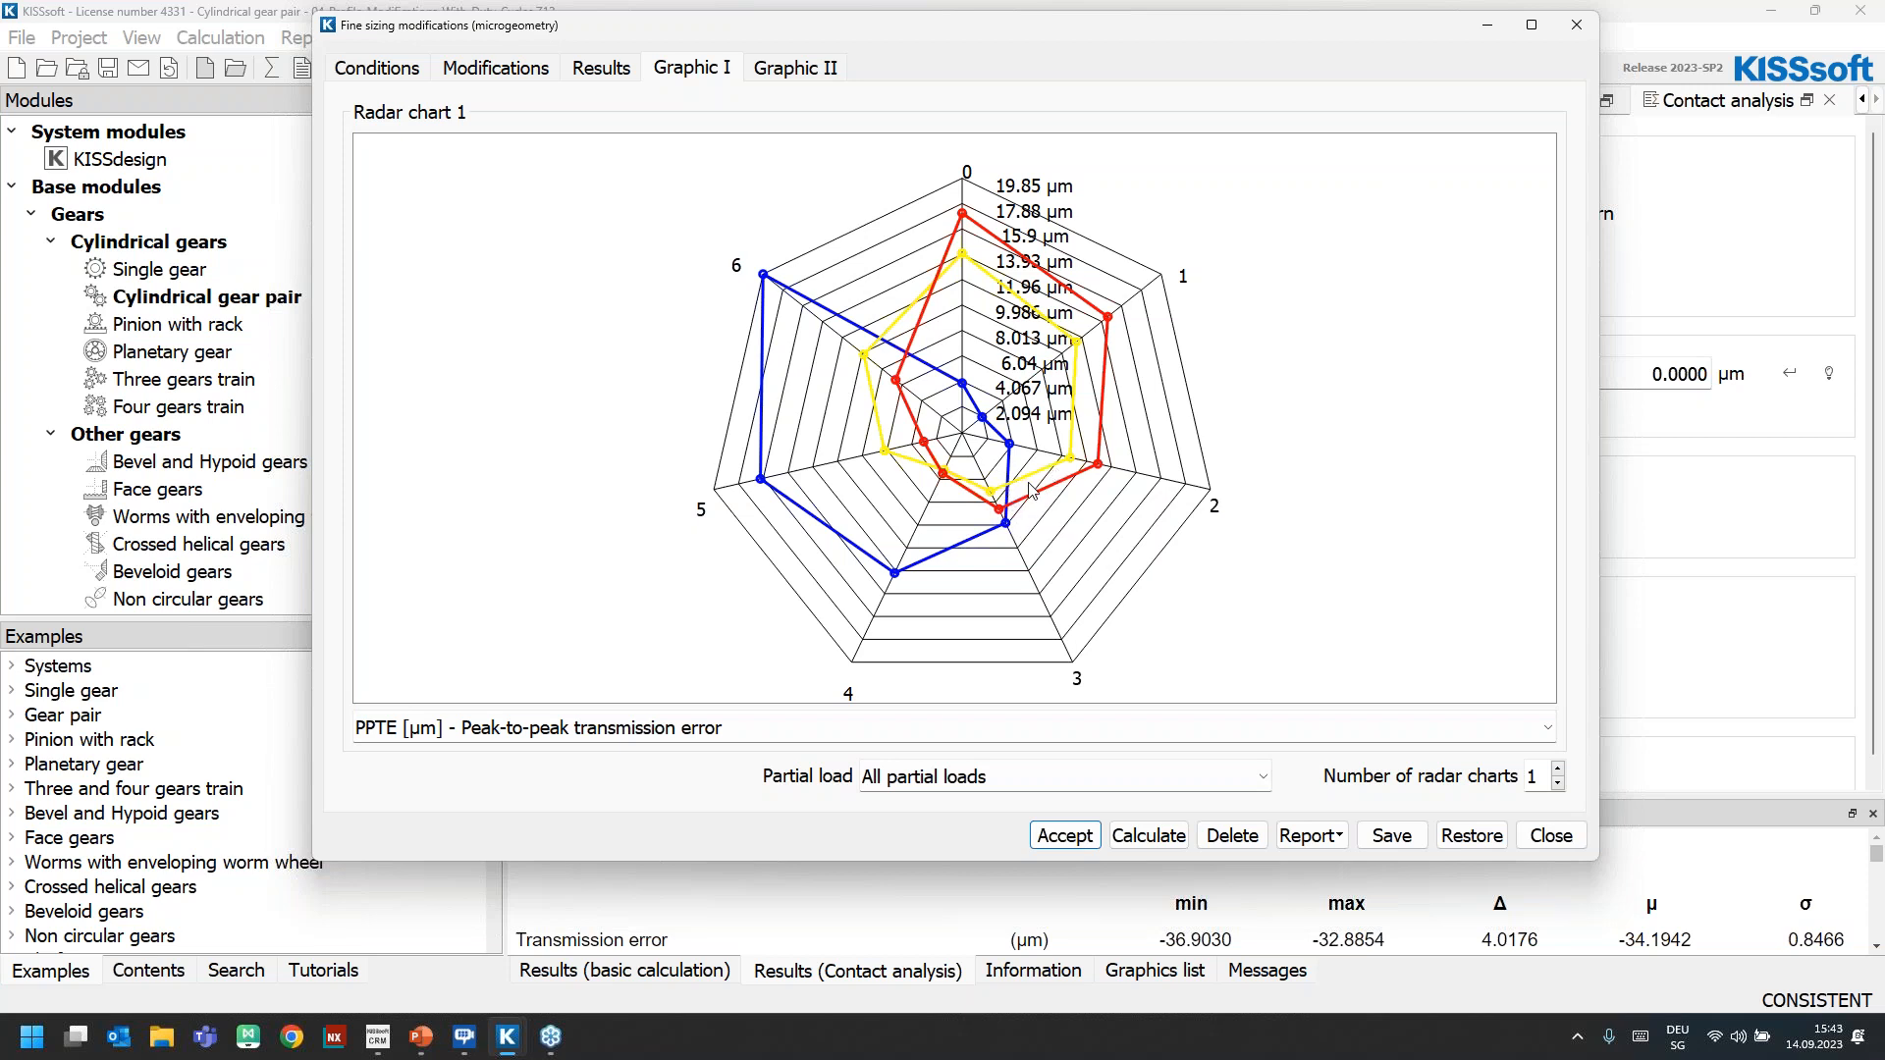
Add a second radar chart showing the safety against micropitting (ISO/TS 6336-22 Method A) beside the transmission error chart
left_click(1559, 773)
left_click(1547, 728)
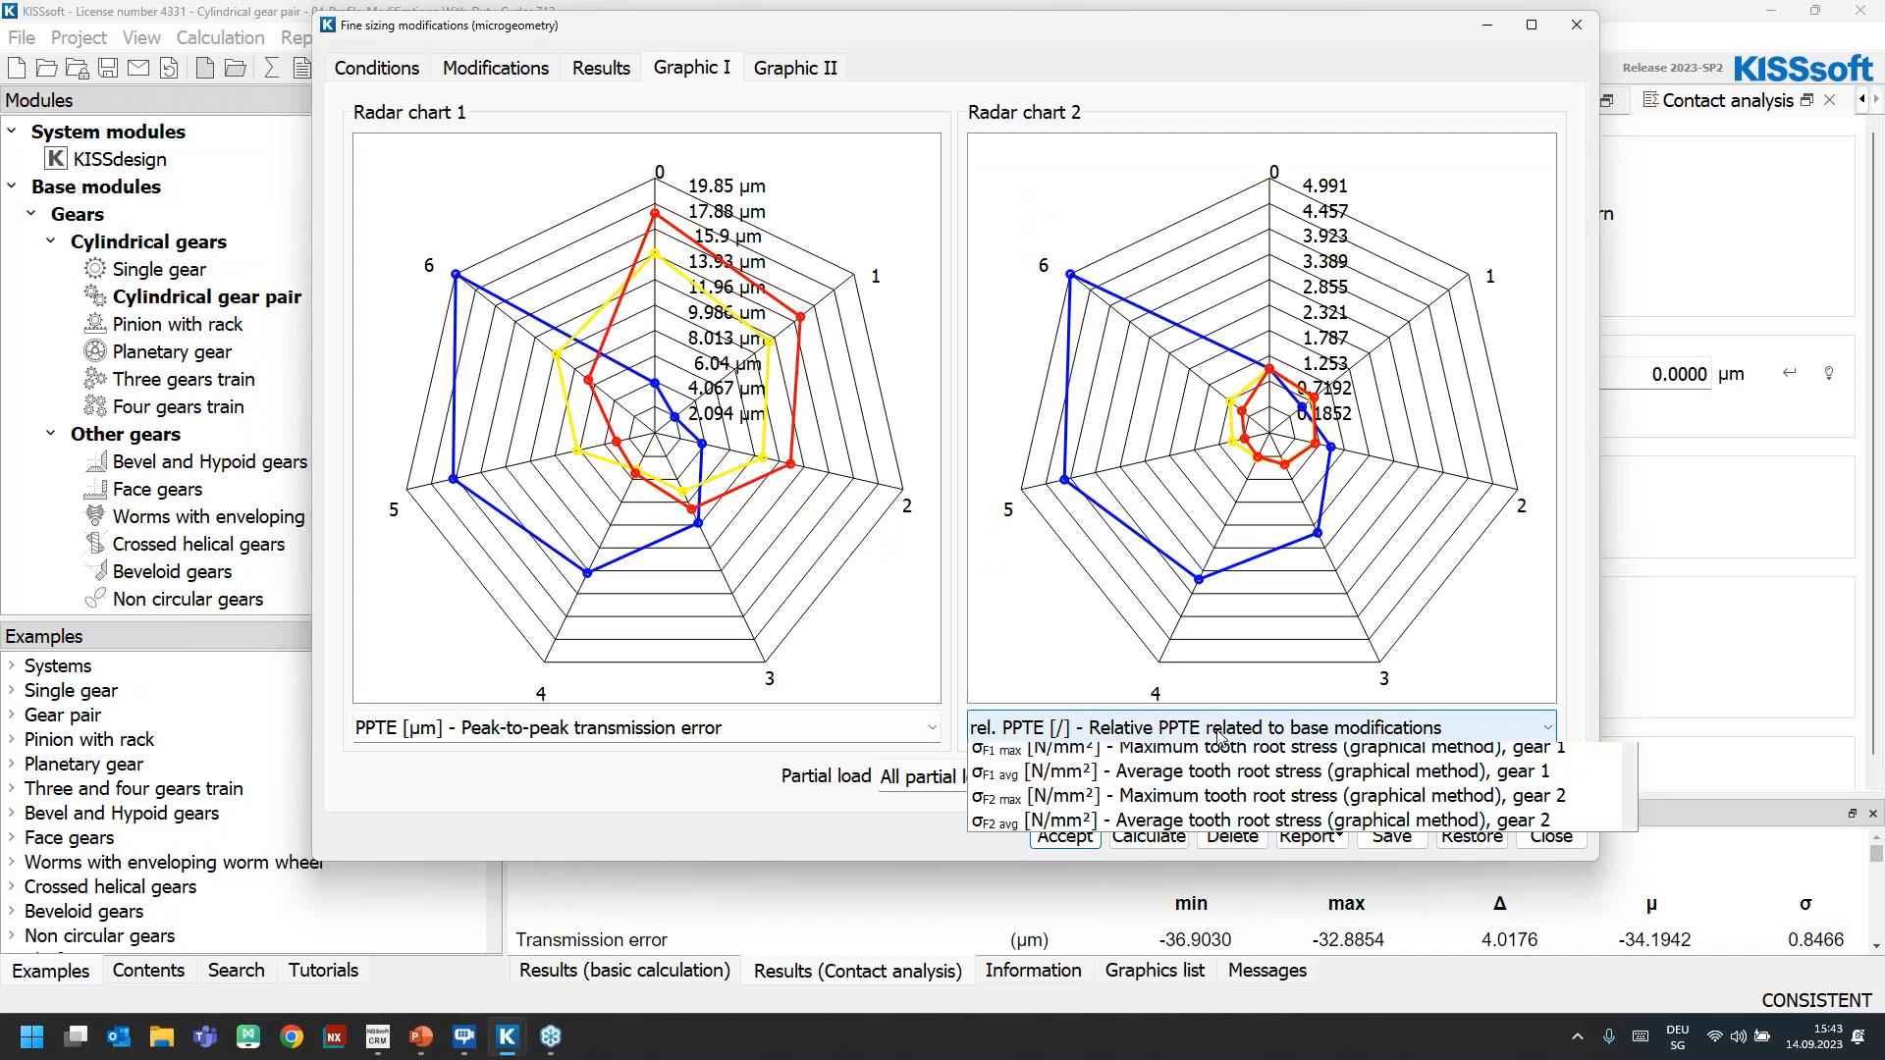
scroll(1195, 858, "down", 3)
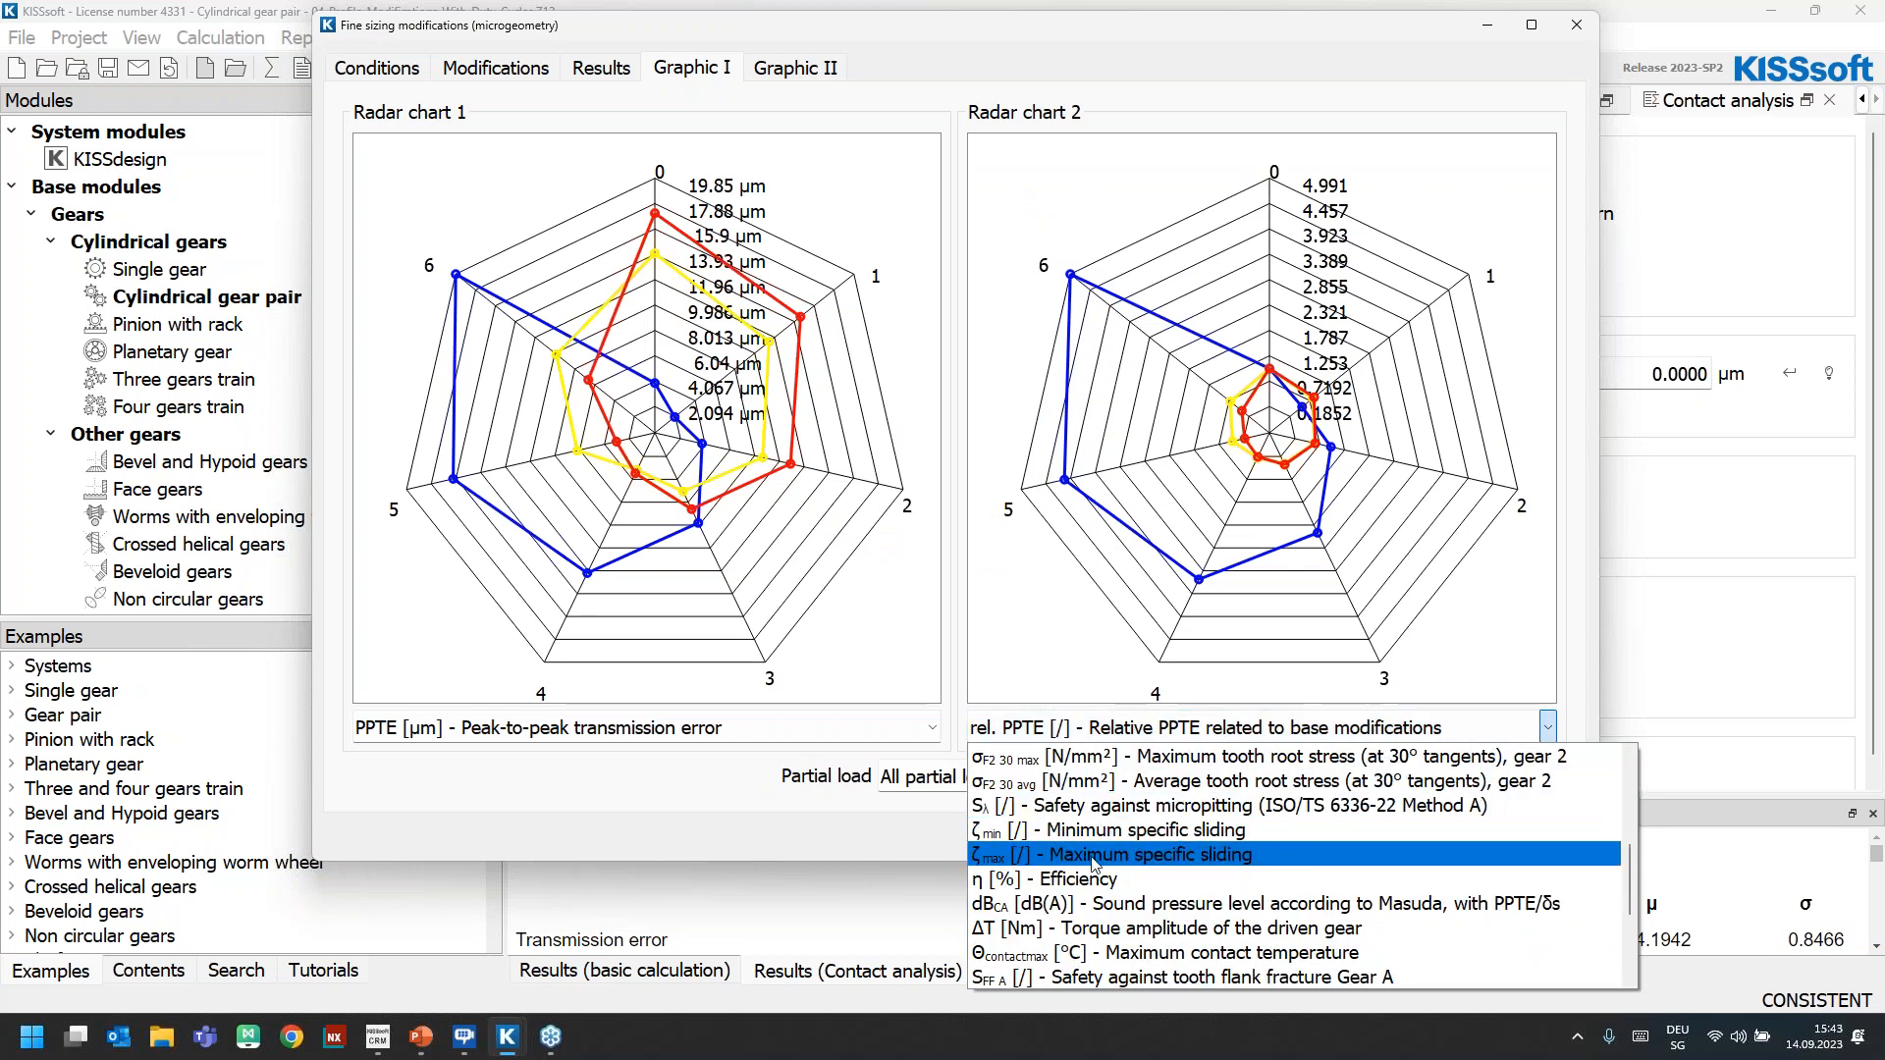
left_click(1094, 807)
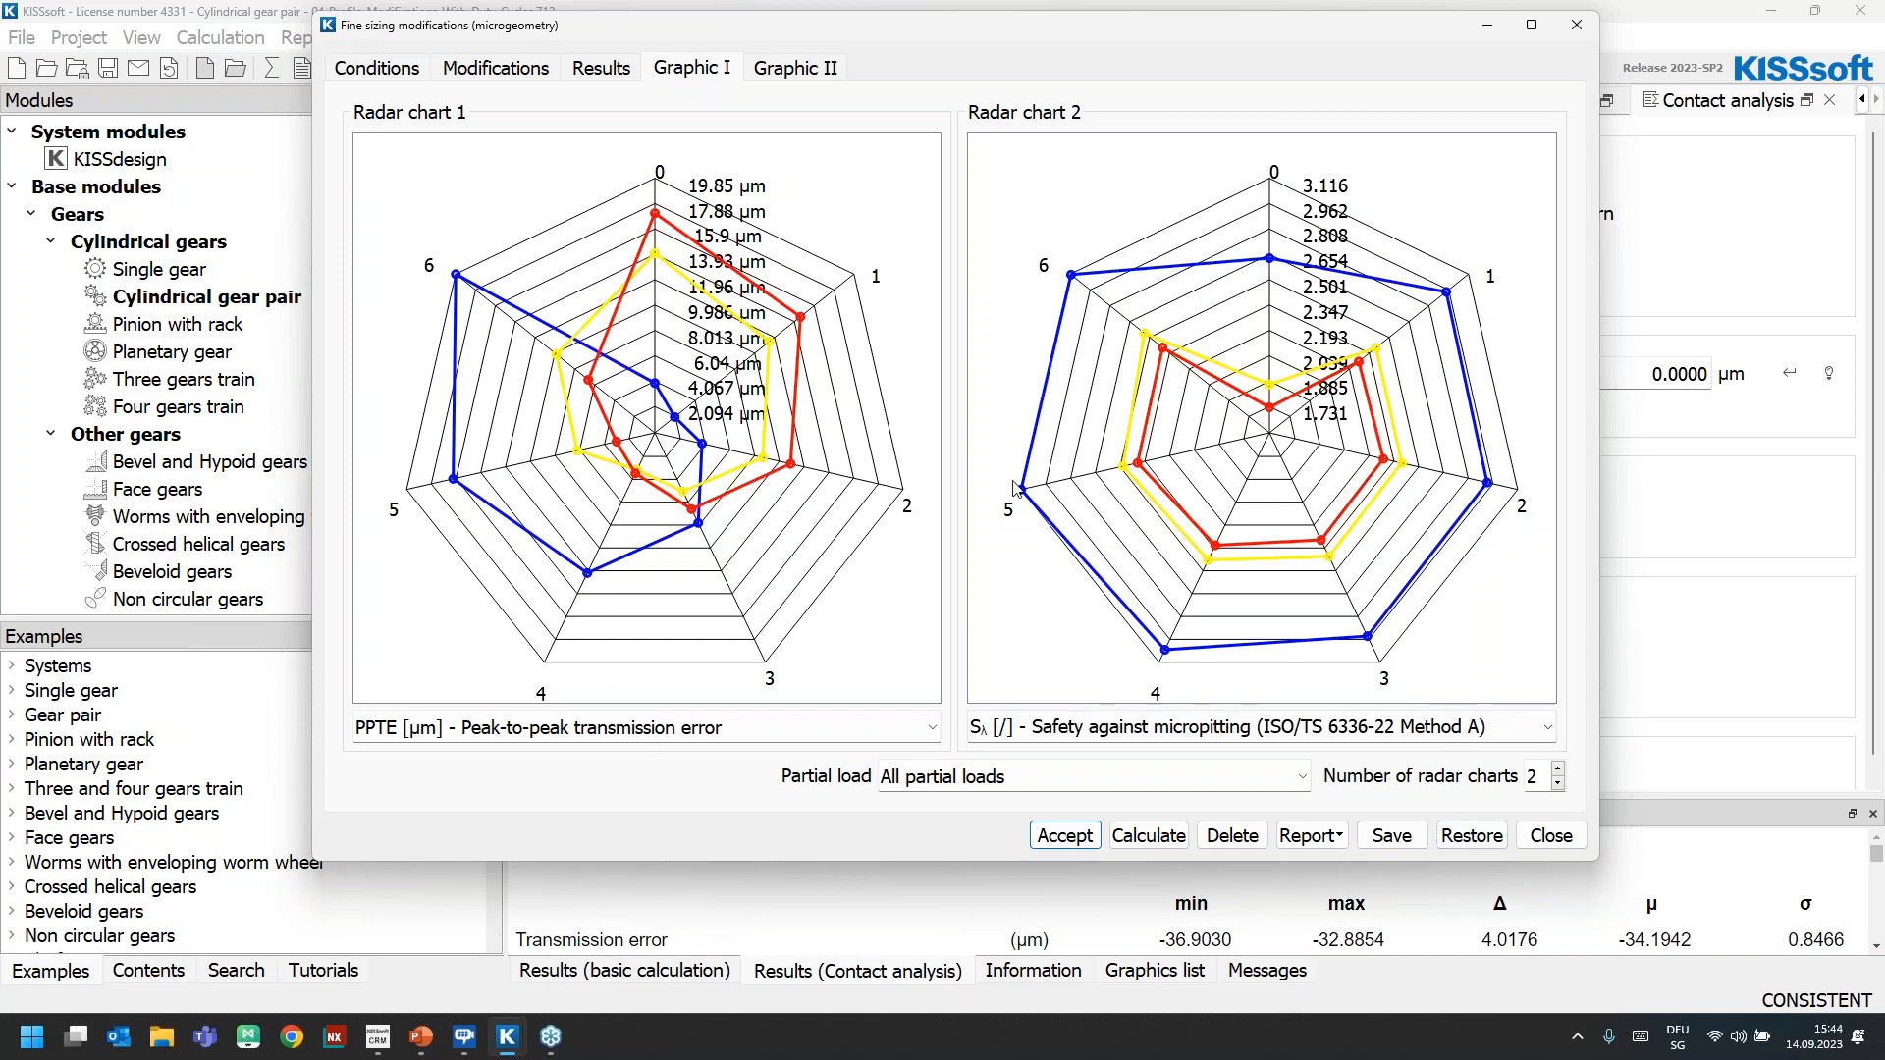
Highlight solution 3 at 20% load in the fine sizing results, and close the fine sizing and its calculation without saving
left_click(611, 75)
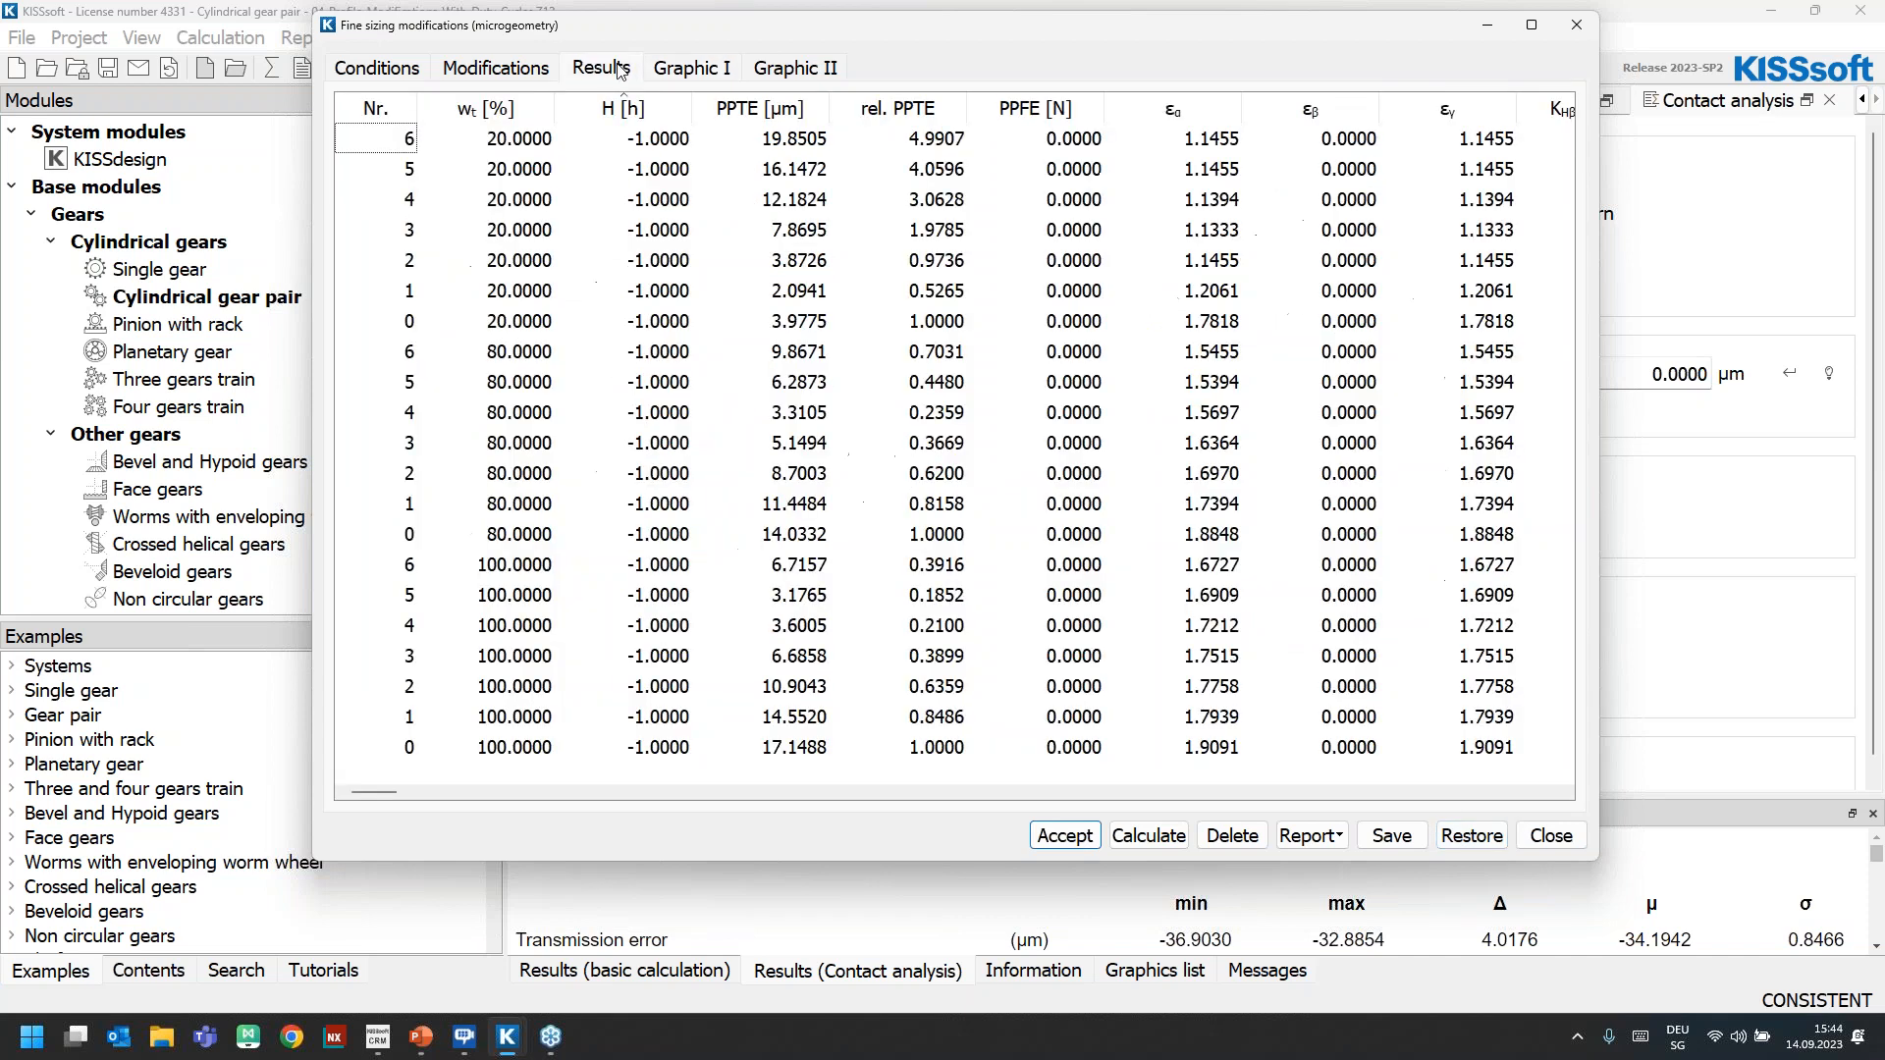
left_click(413, 233)
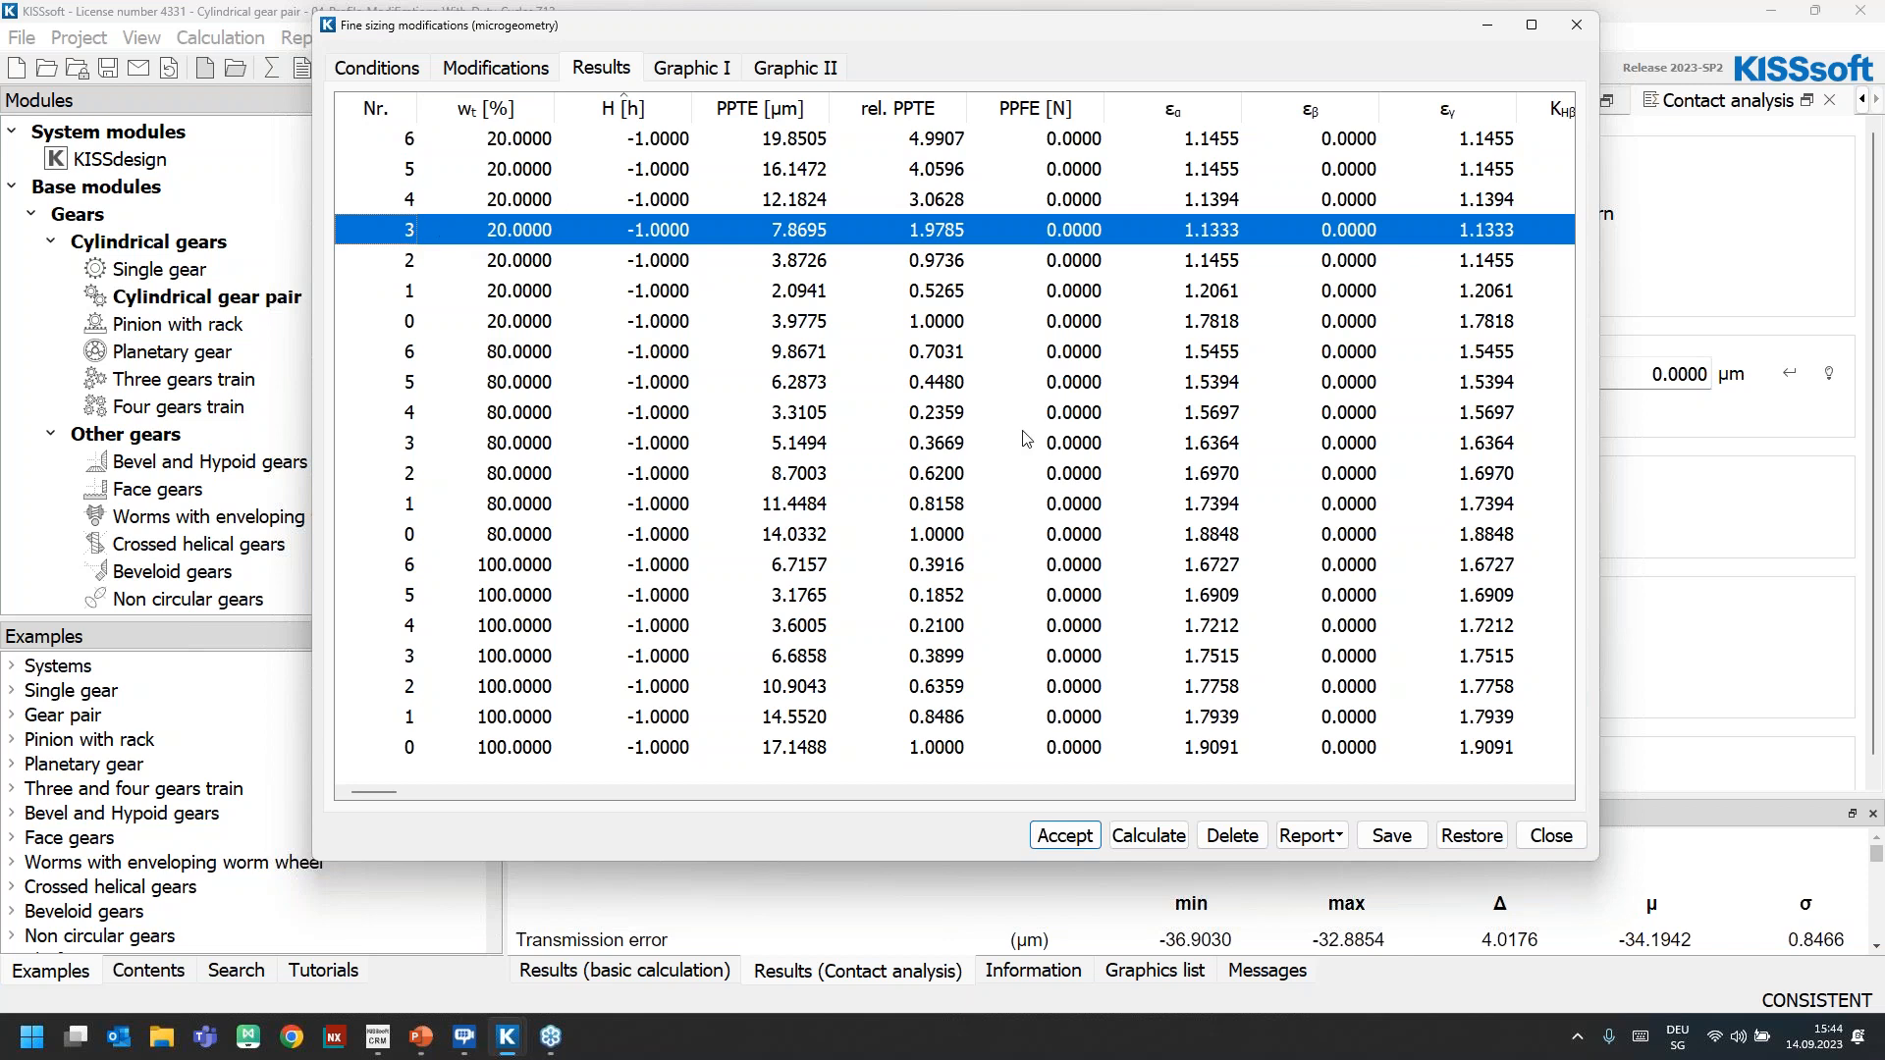
left_click(1550, 836)
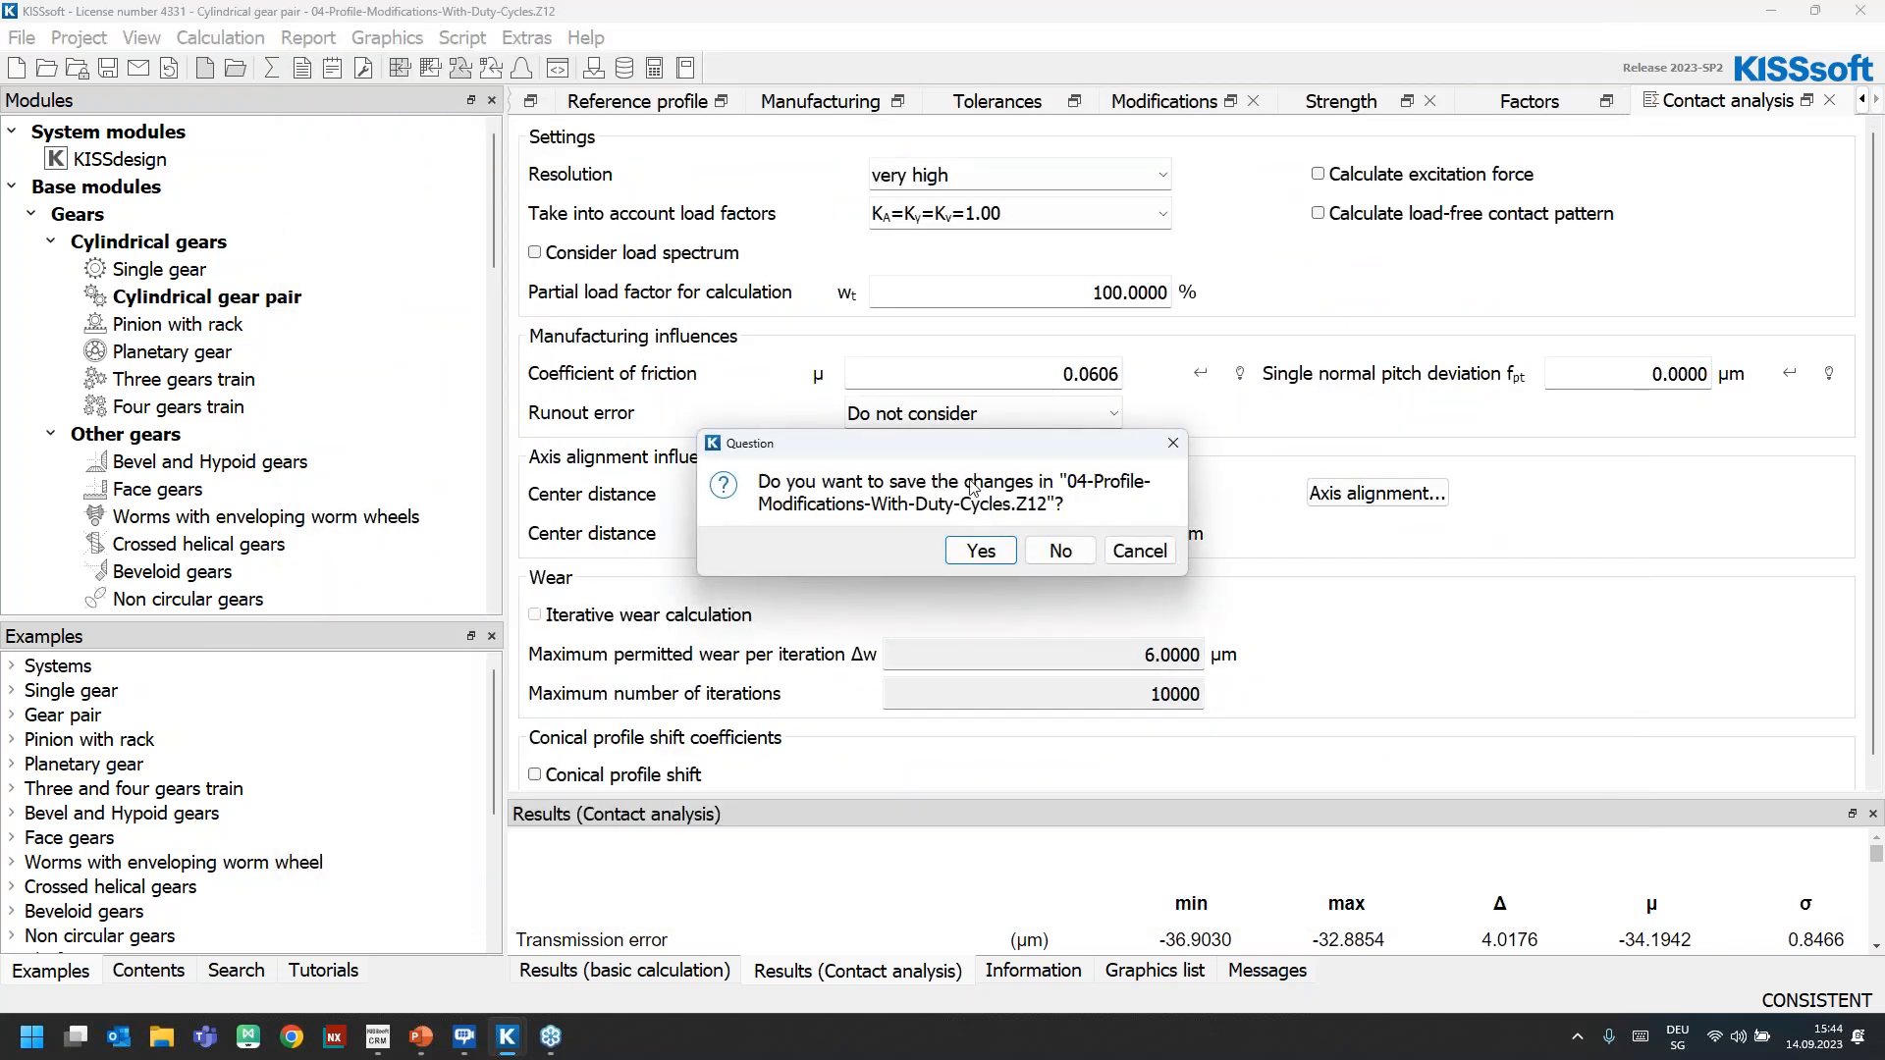
left_click(1060, 550)
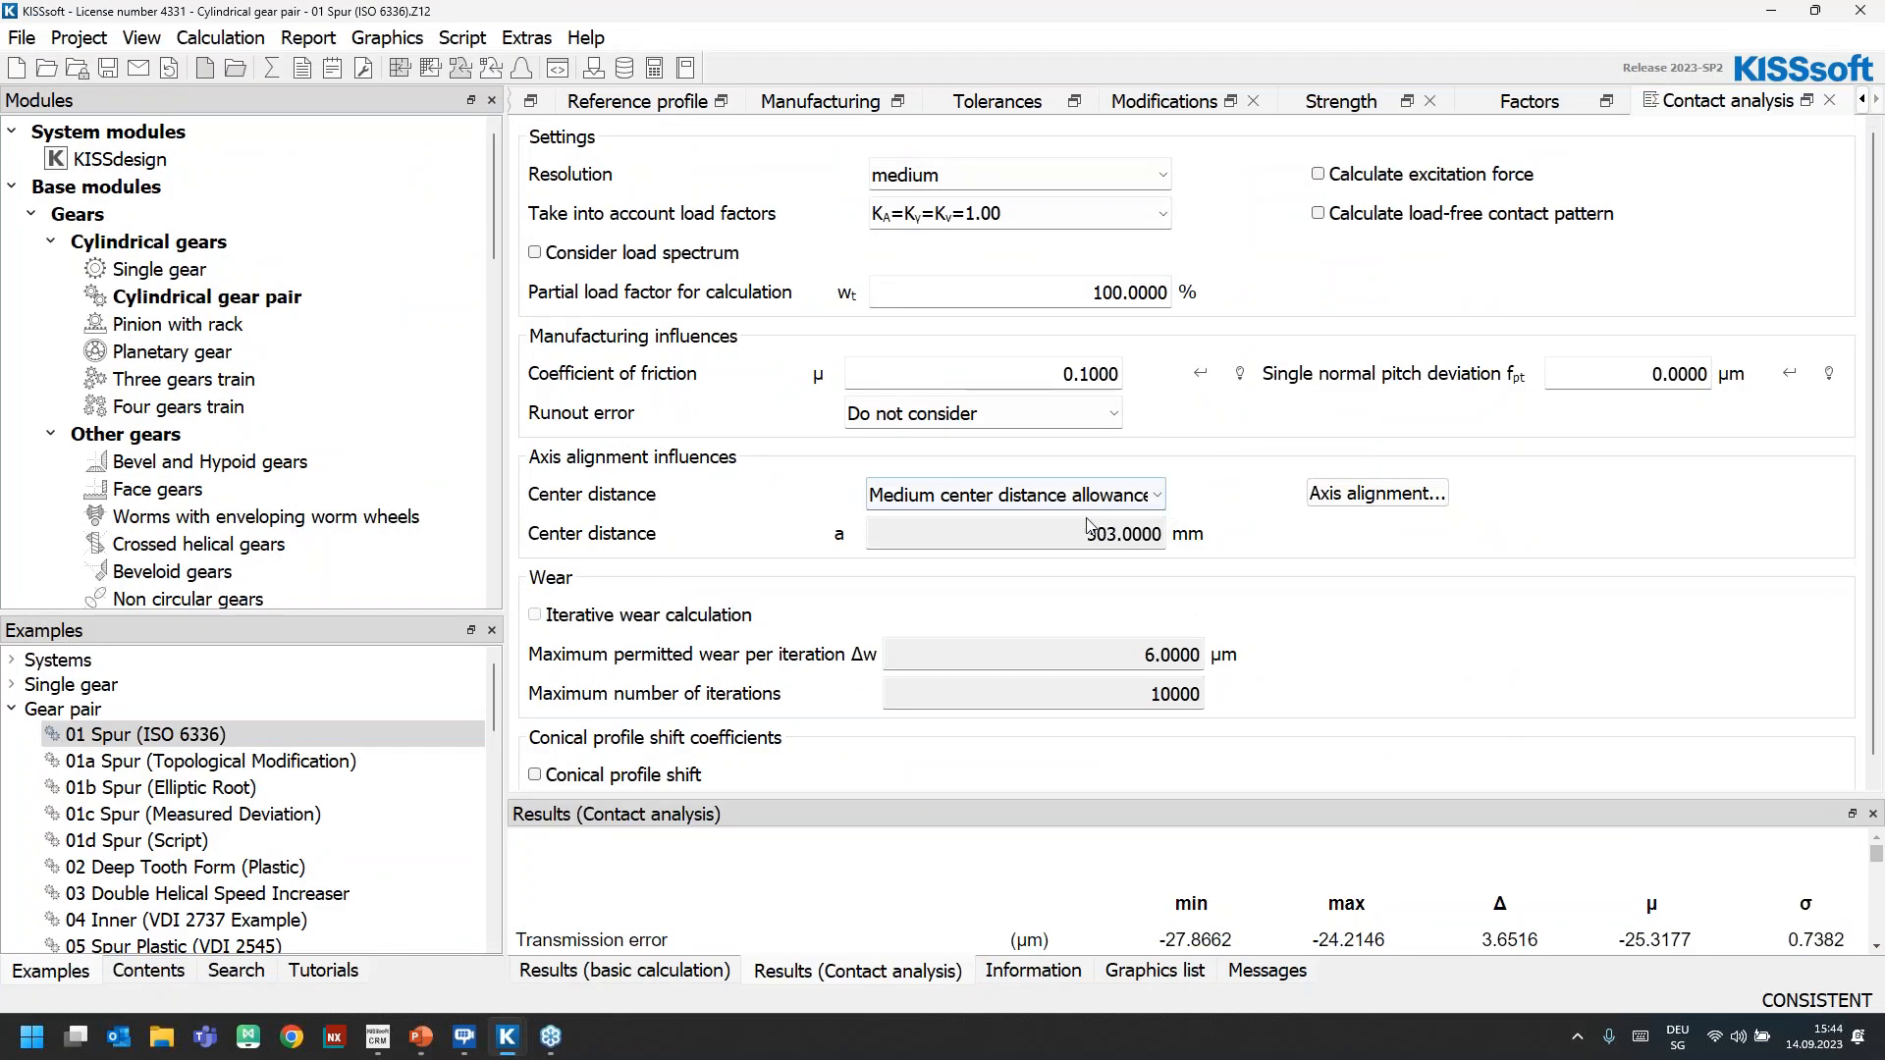
Switch to the PowerPoint presentation and advance to the Closed-Loop concepts slide comparing the designed gear with the manufactured gear
left_click(420, 1037)
left_click(532, 948)
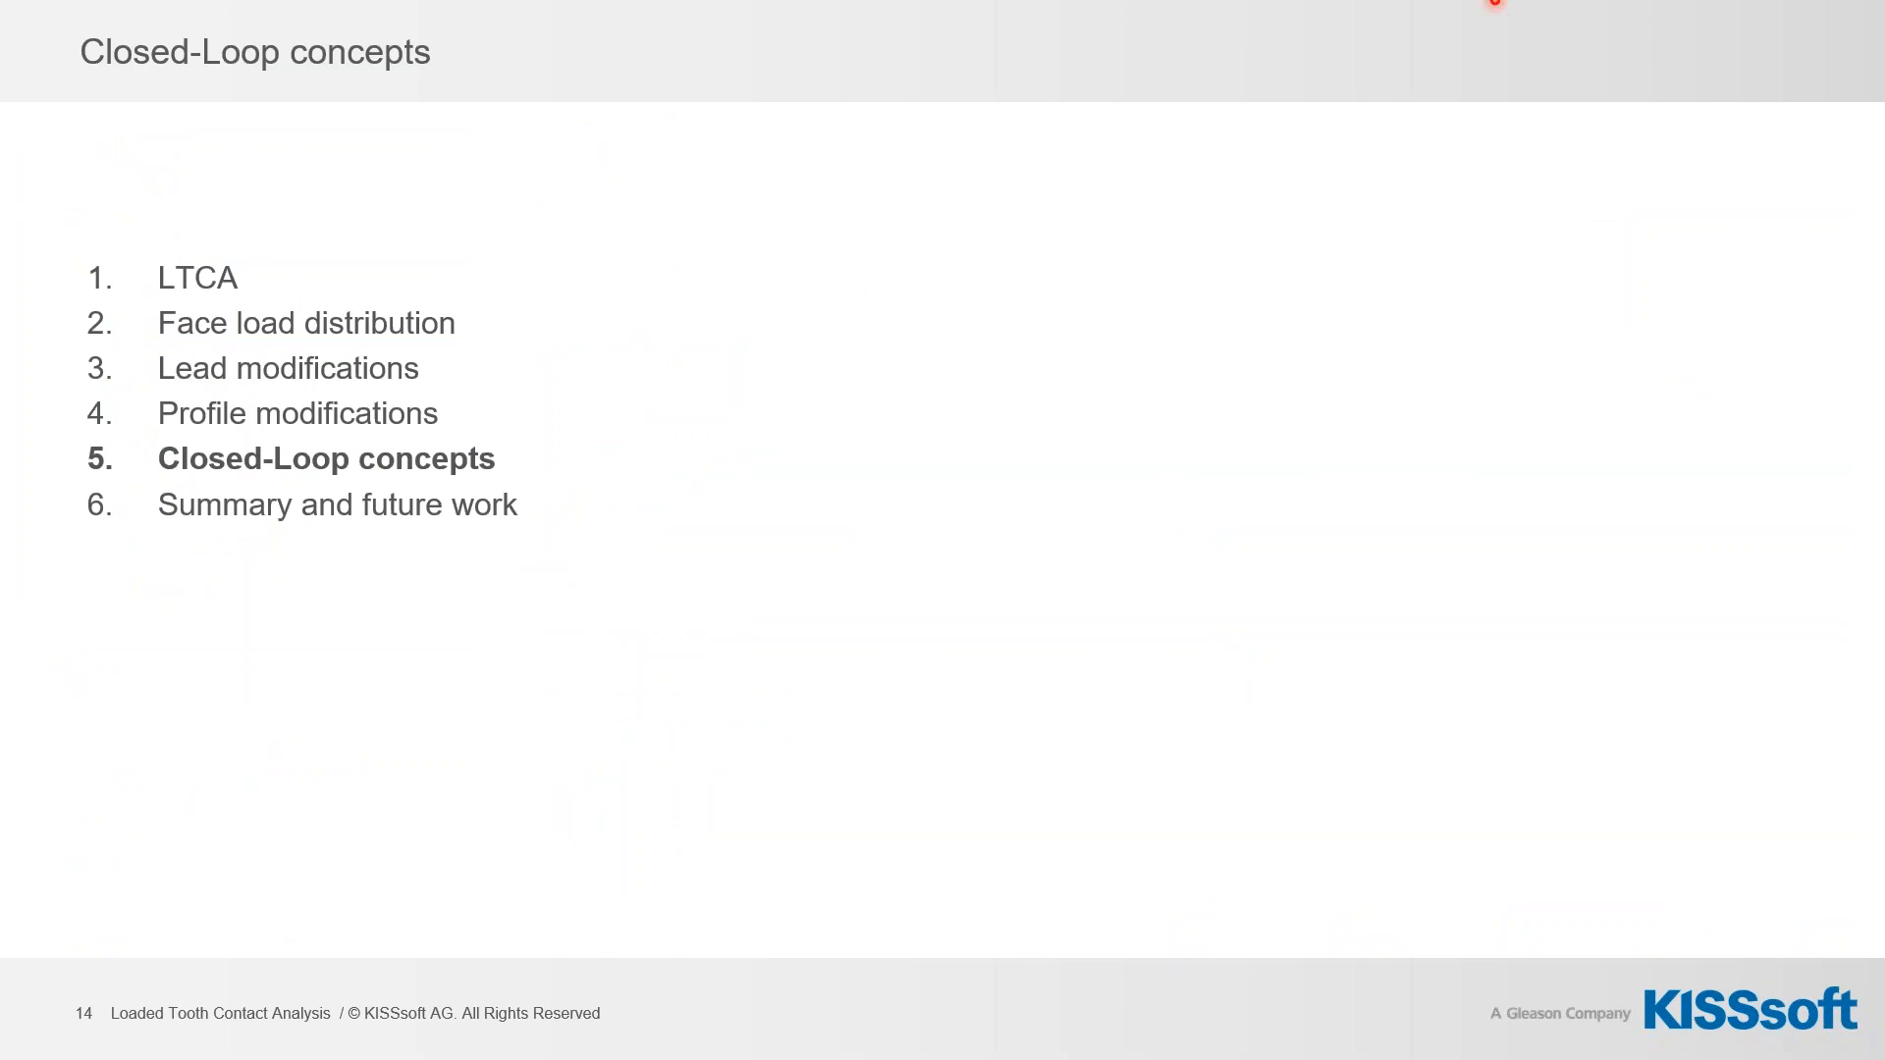
key("Right")
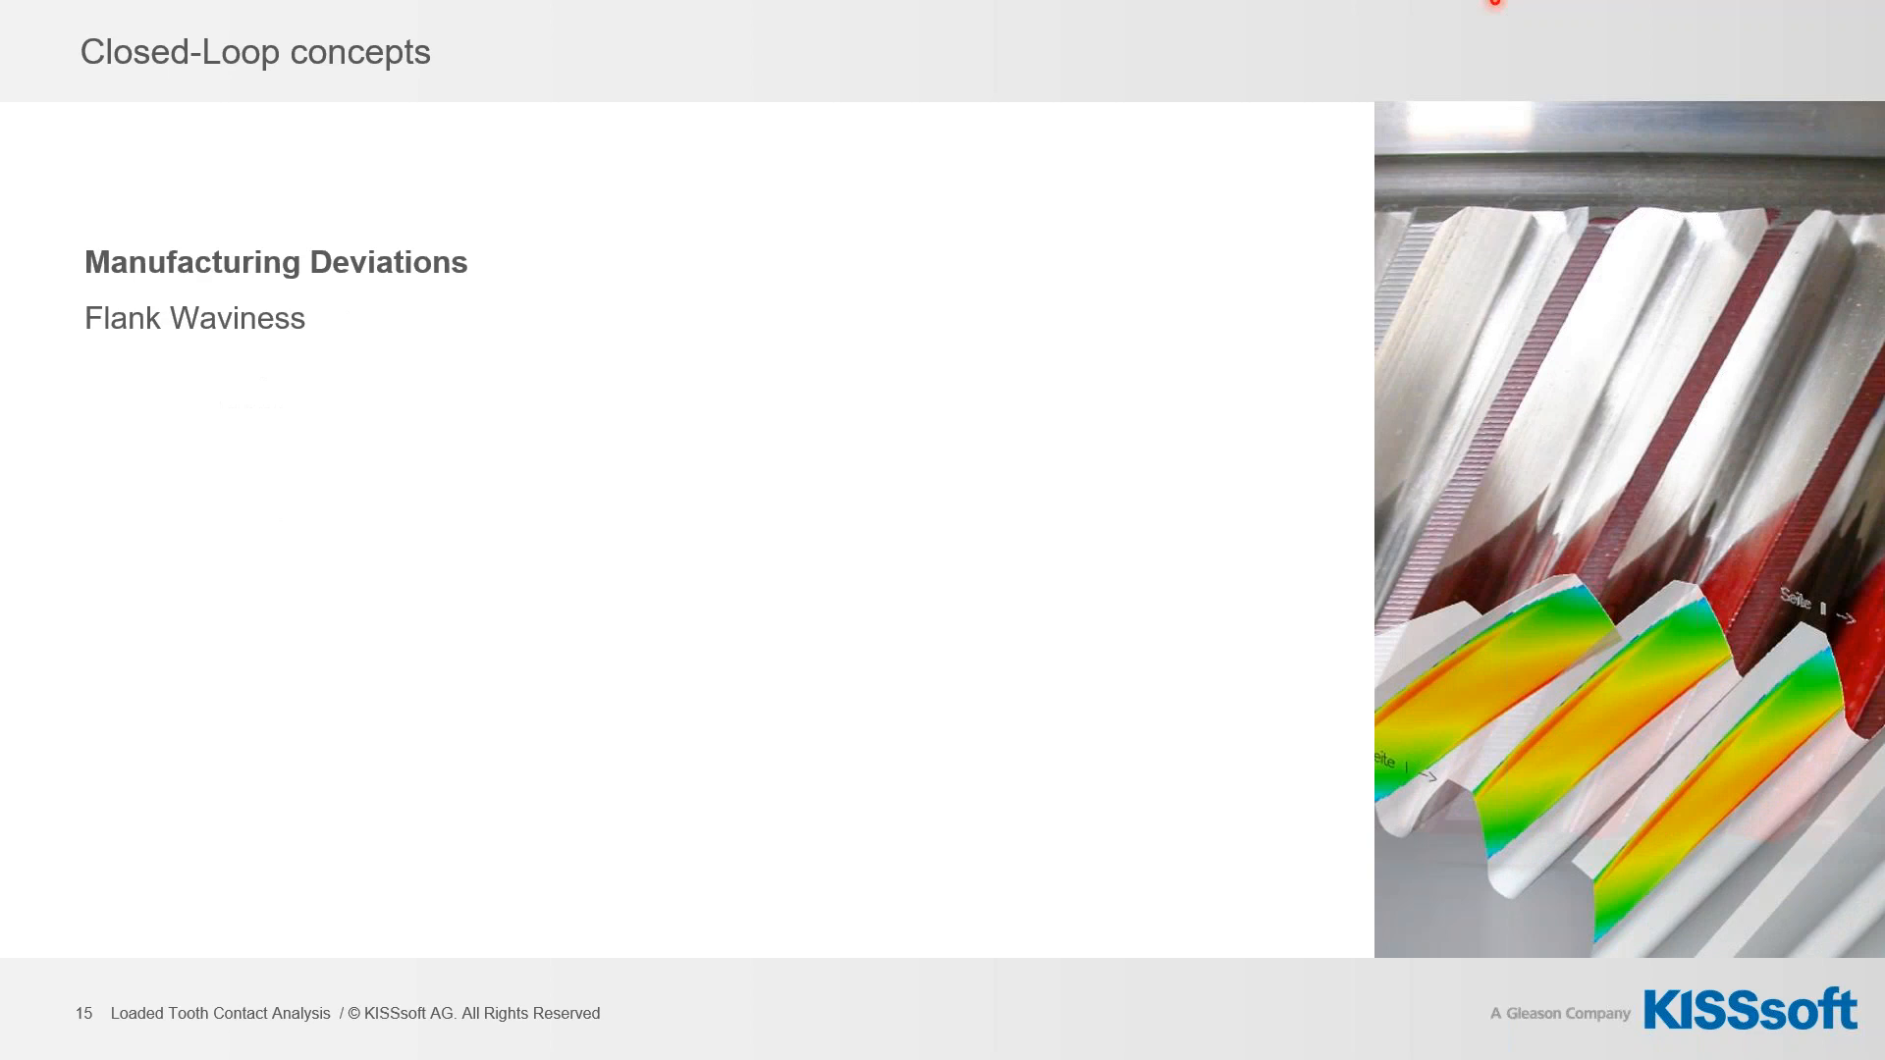
key("Right")
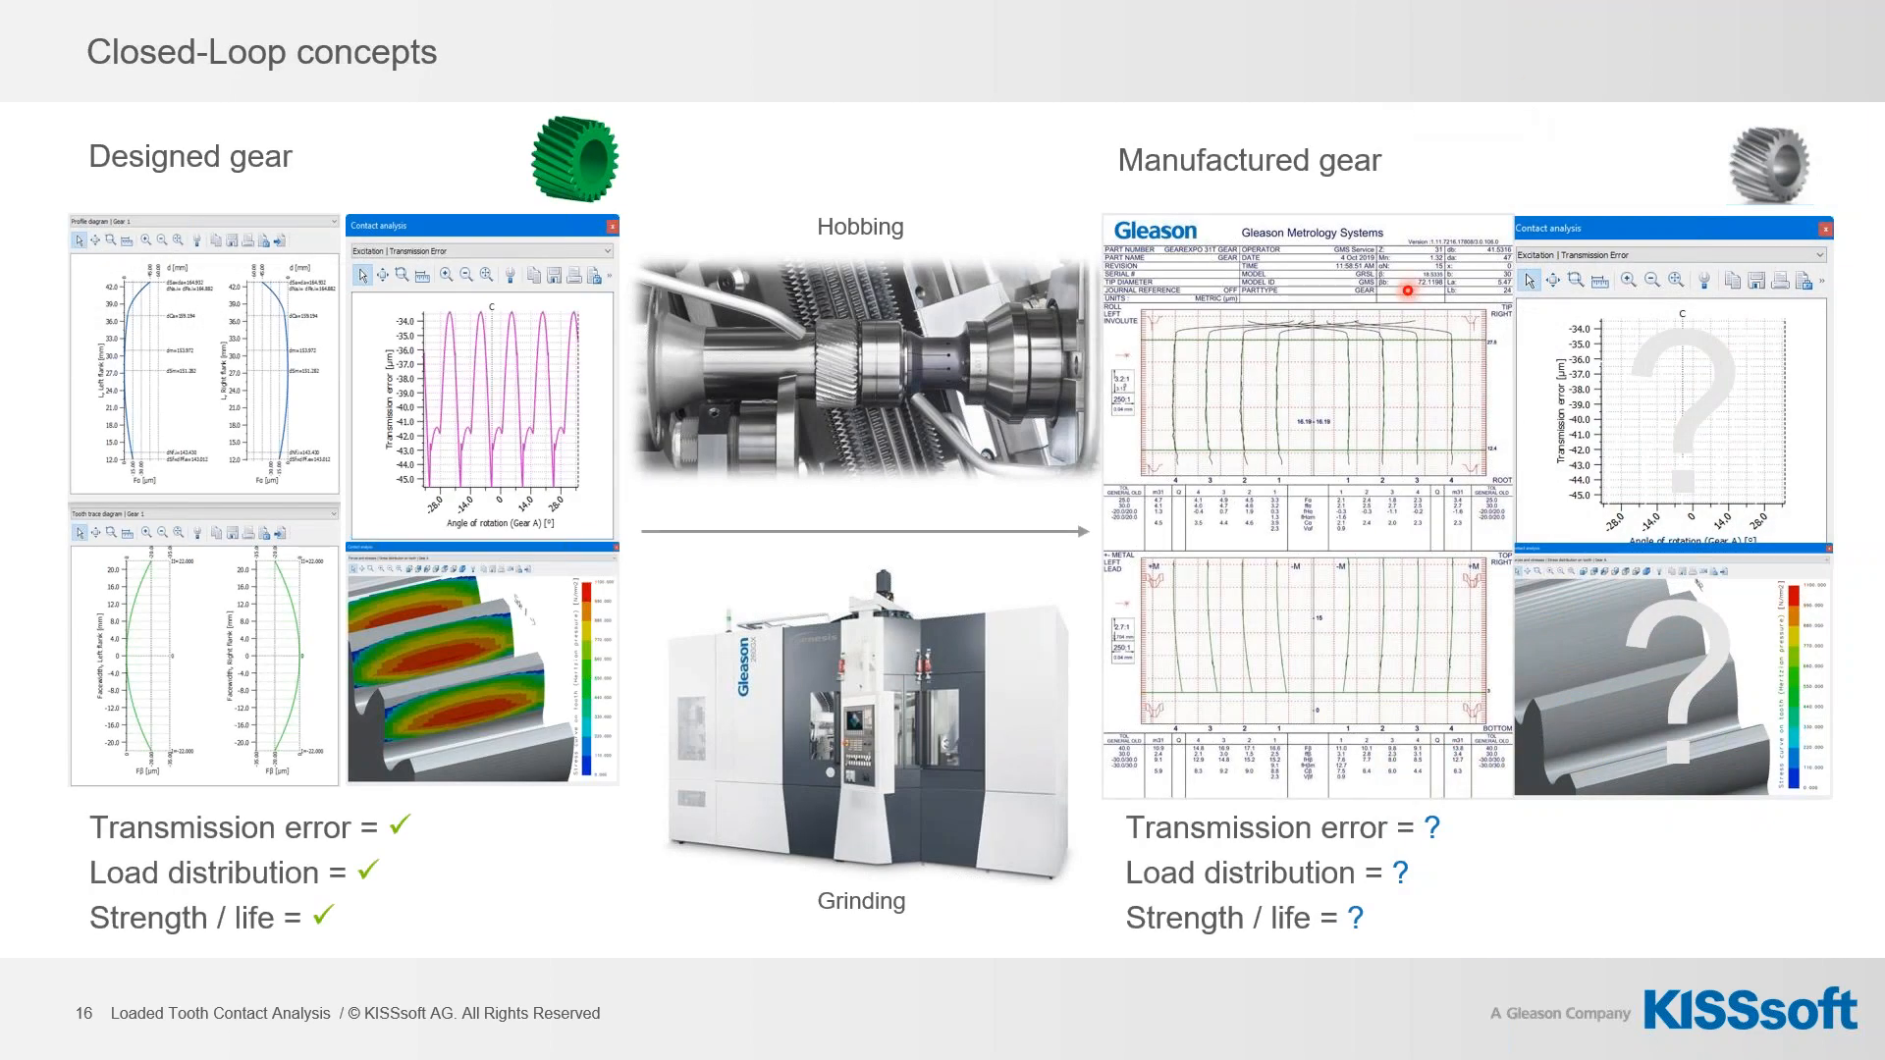
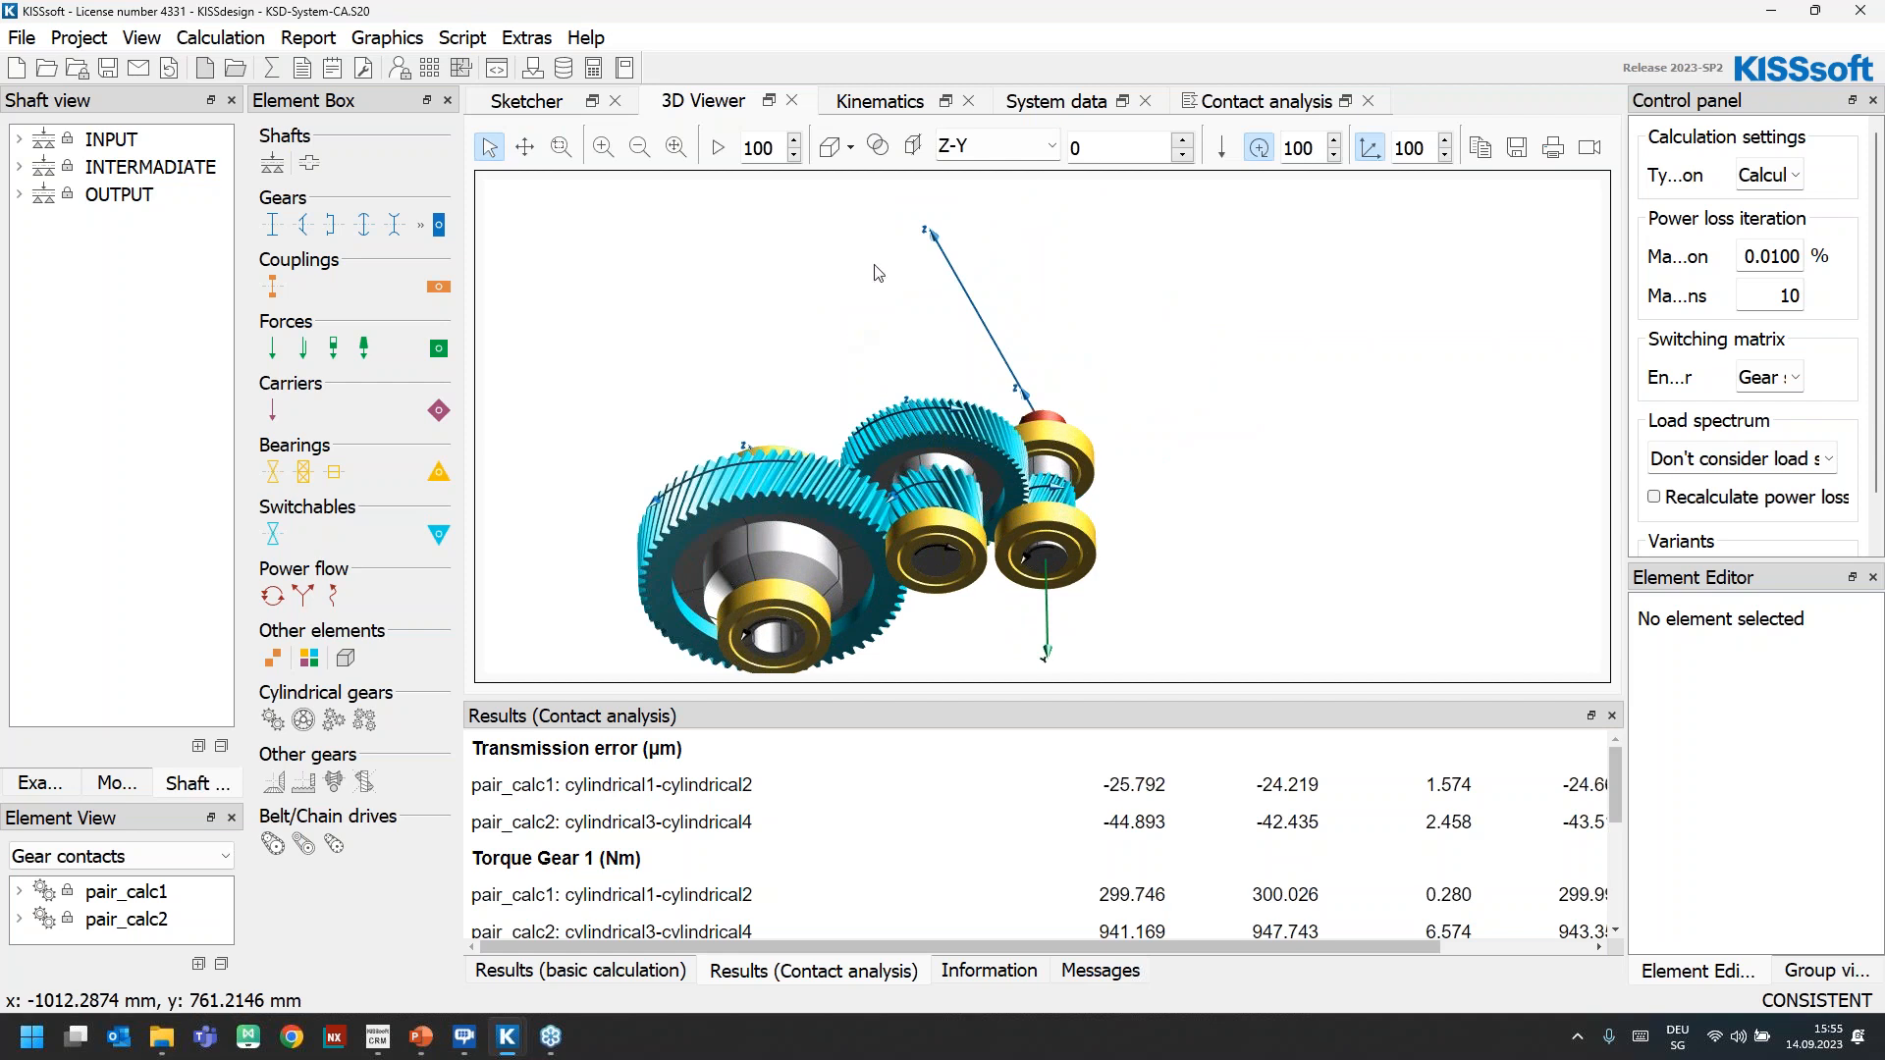
Review the contact analysis settings, and plot the Transmission error (Offset, Common axis) of both gear pairs in an enlarged graphics window
left_click(1251, 102)
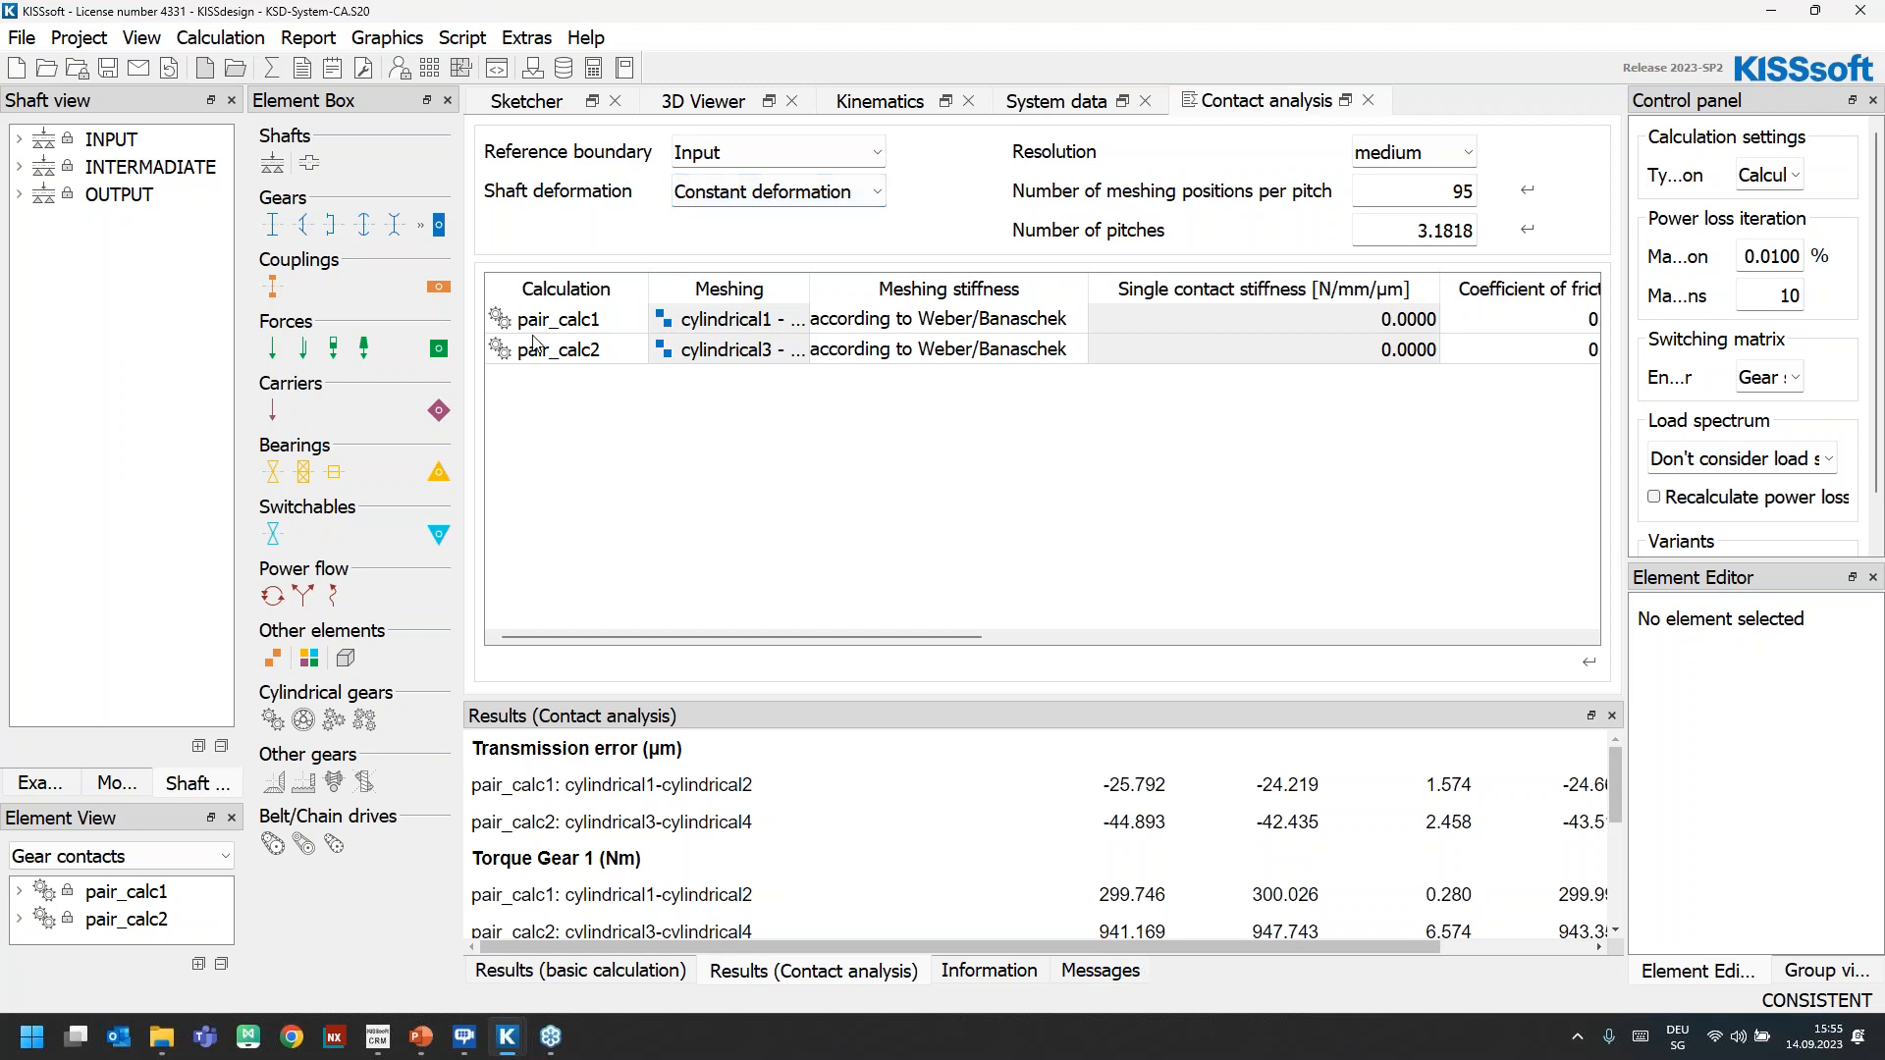
left_click_drag(703, 637, 870, 652)
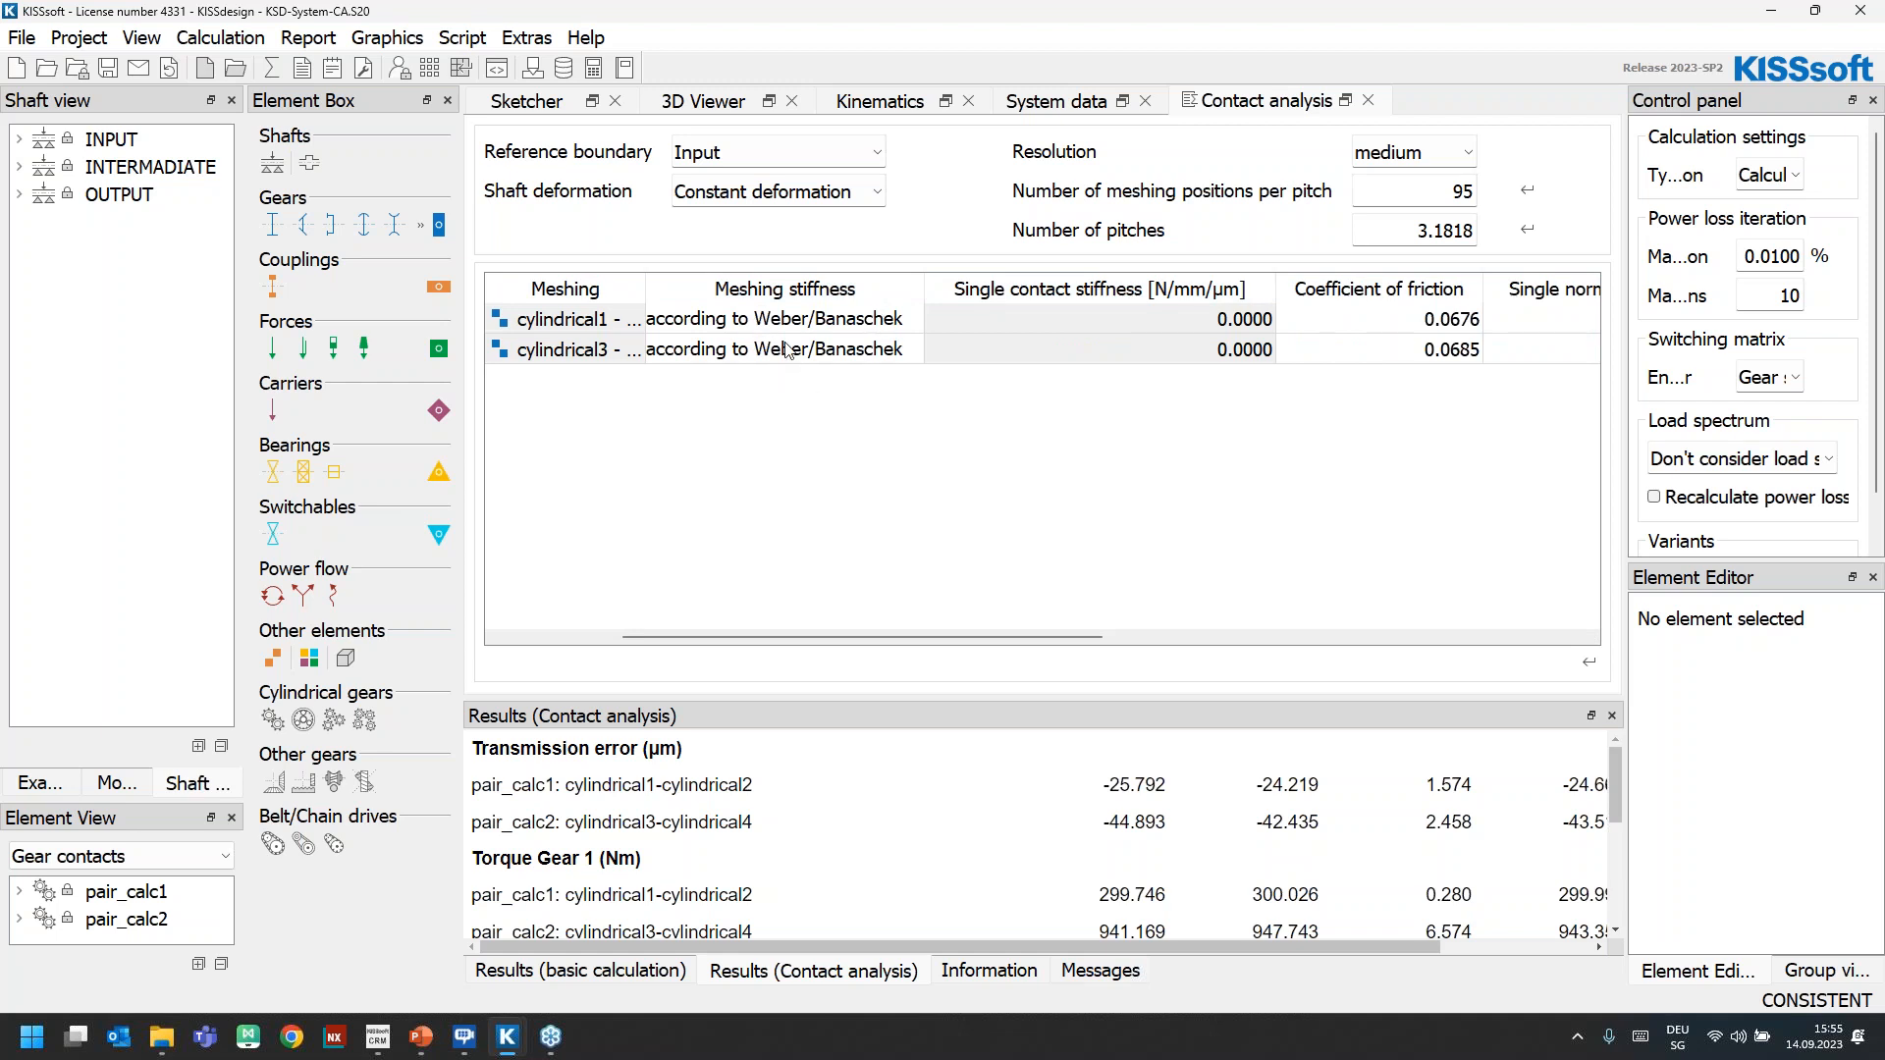
left_click(377, 39)
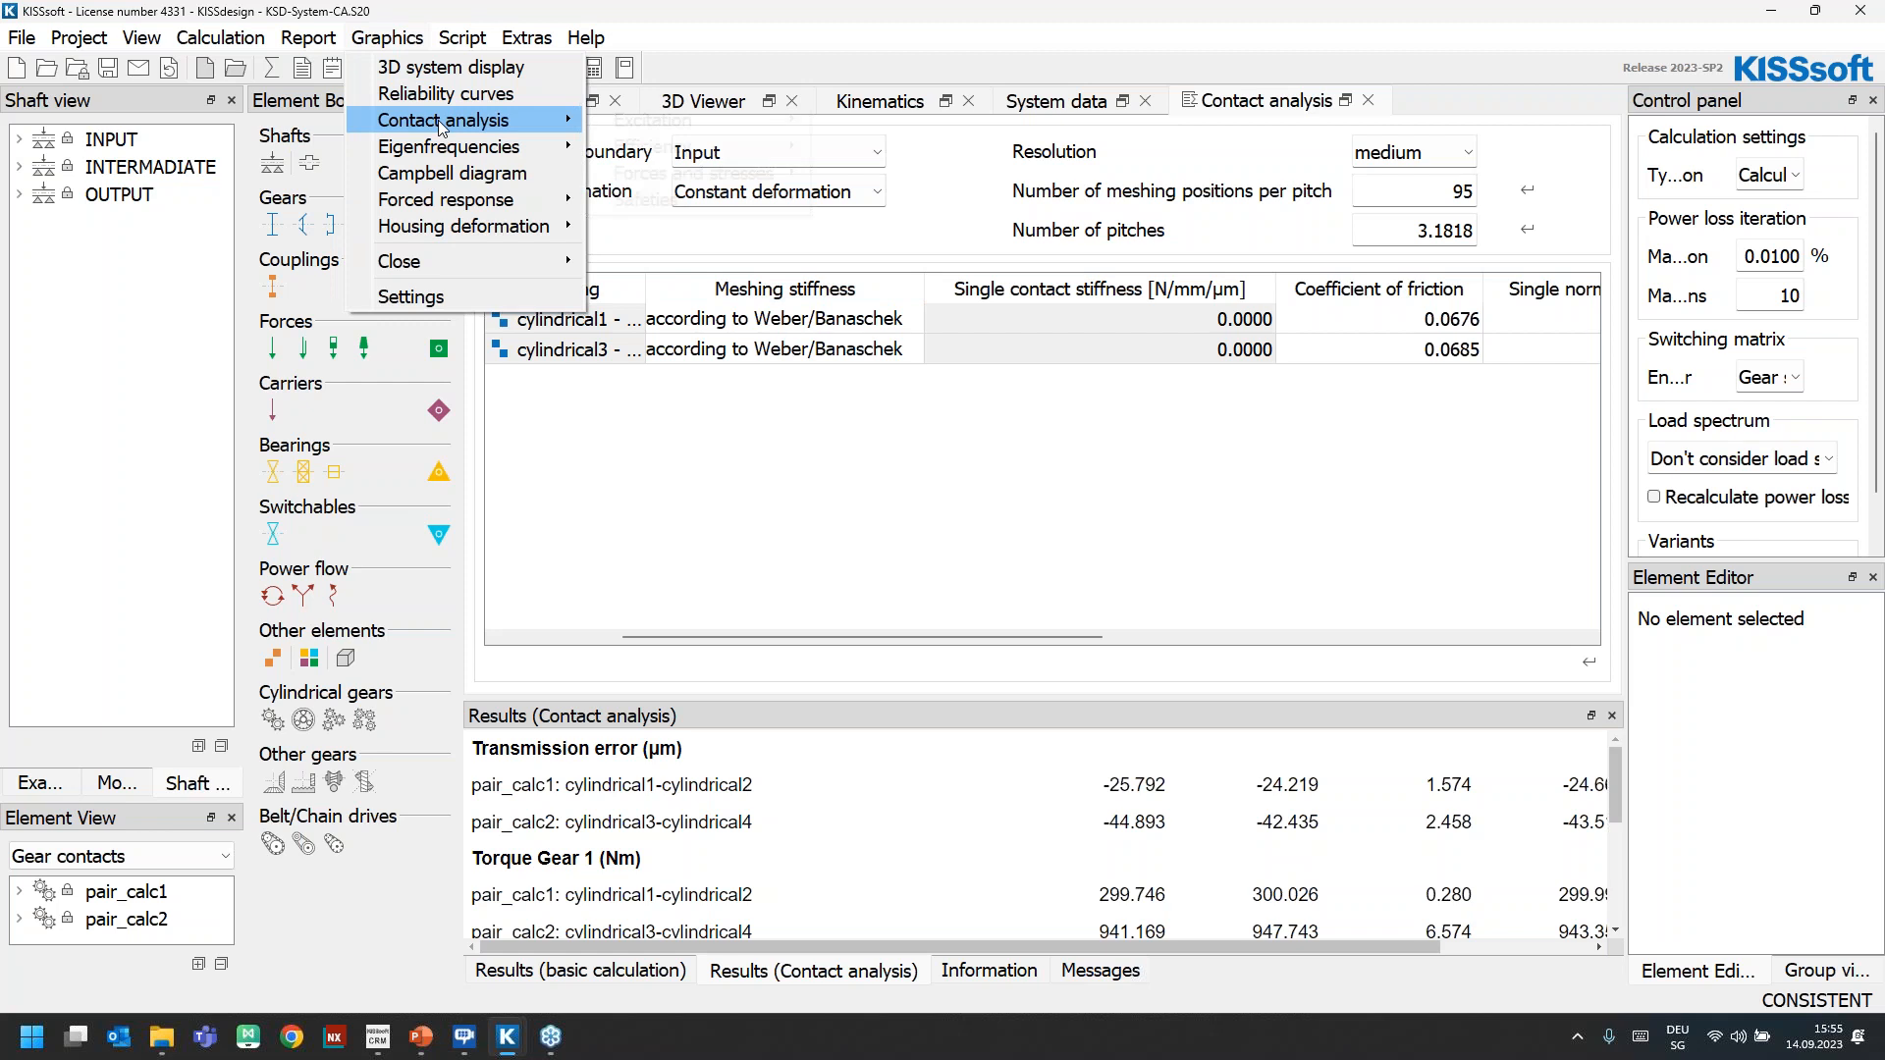
mouse_move(440, 126)
mouse_move(653, 122)
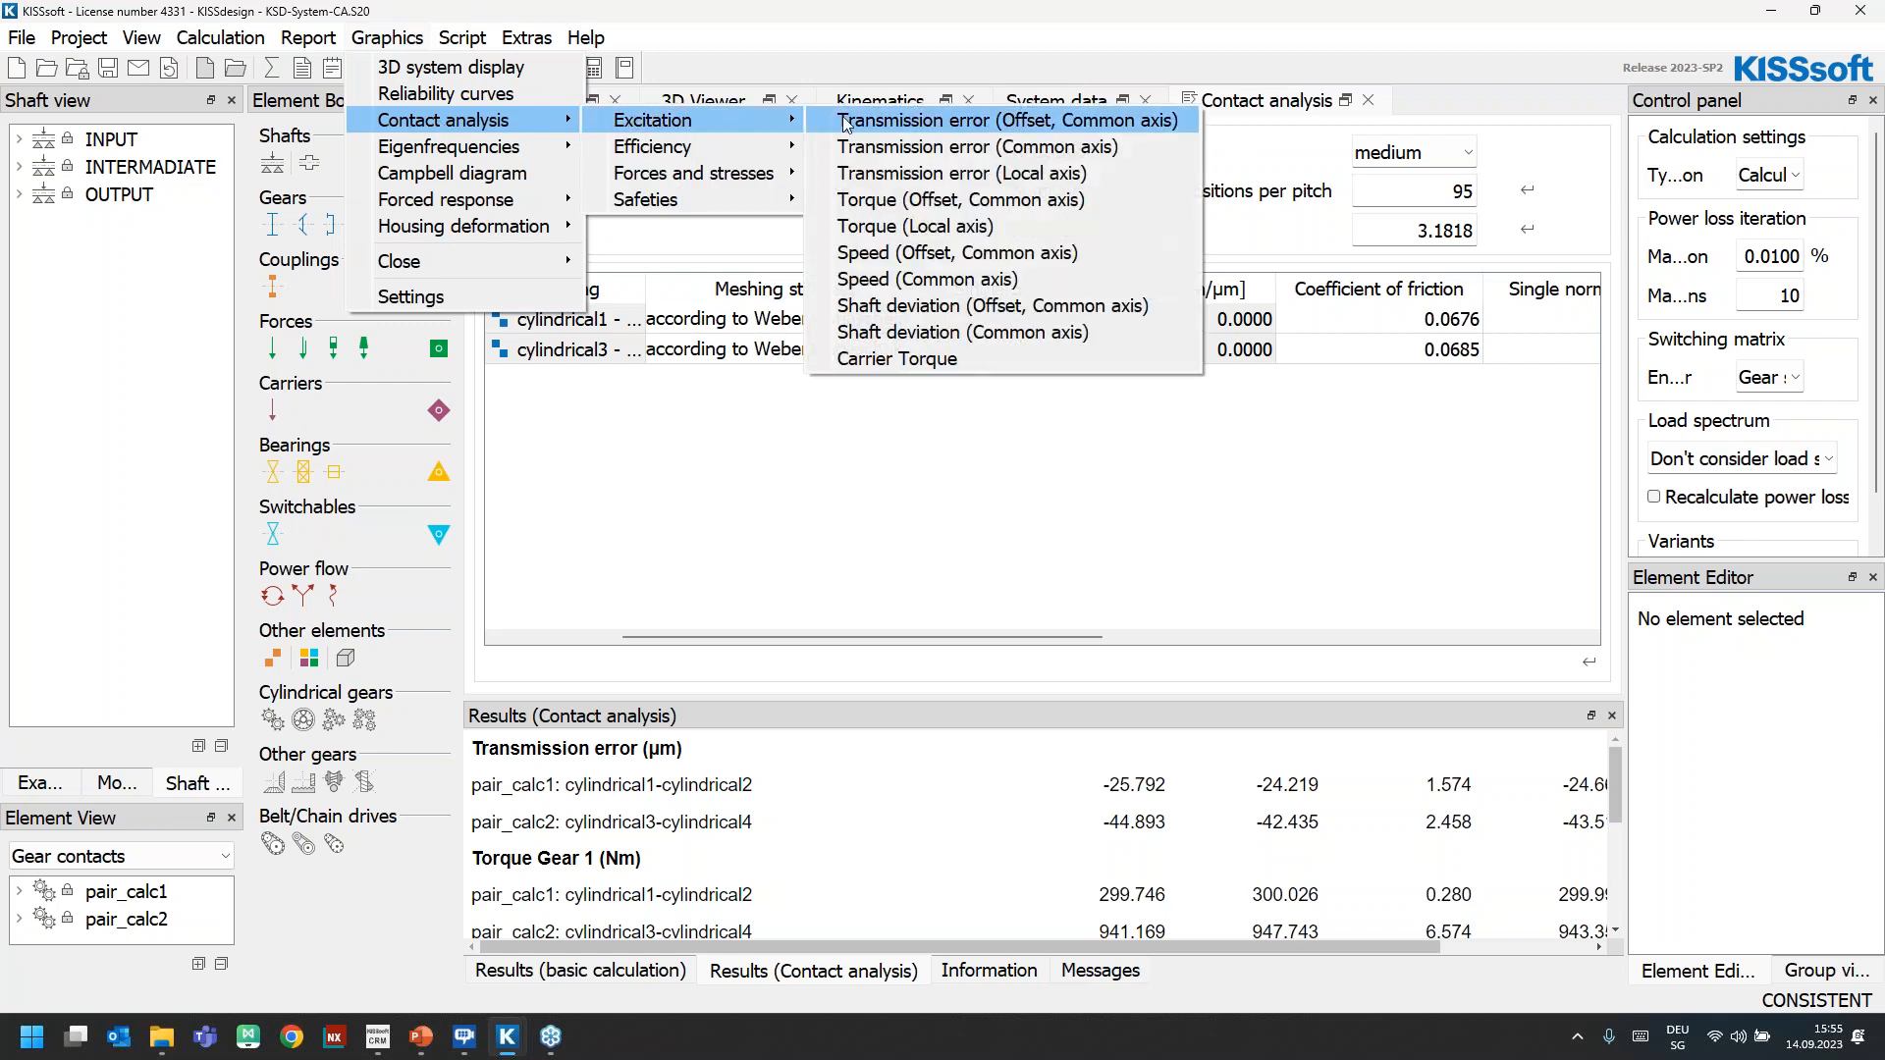
left_click(849, 123)
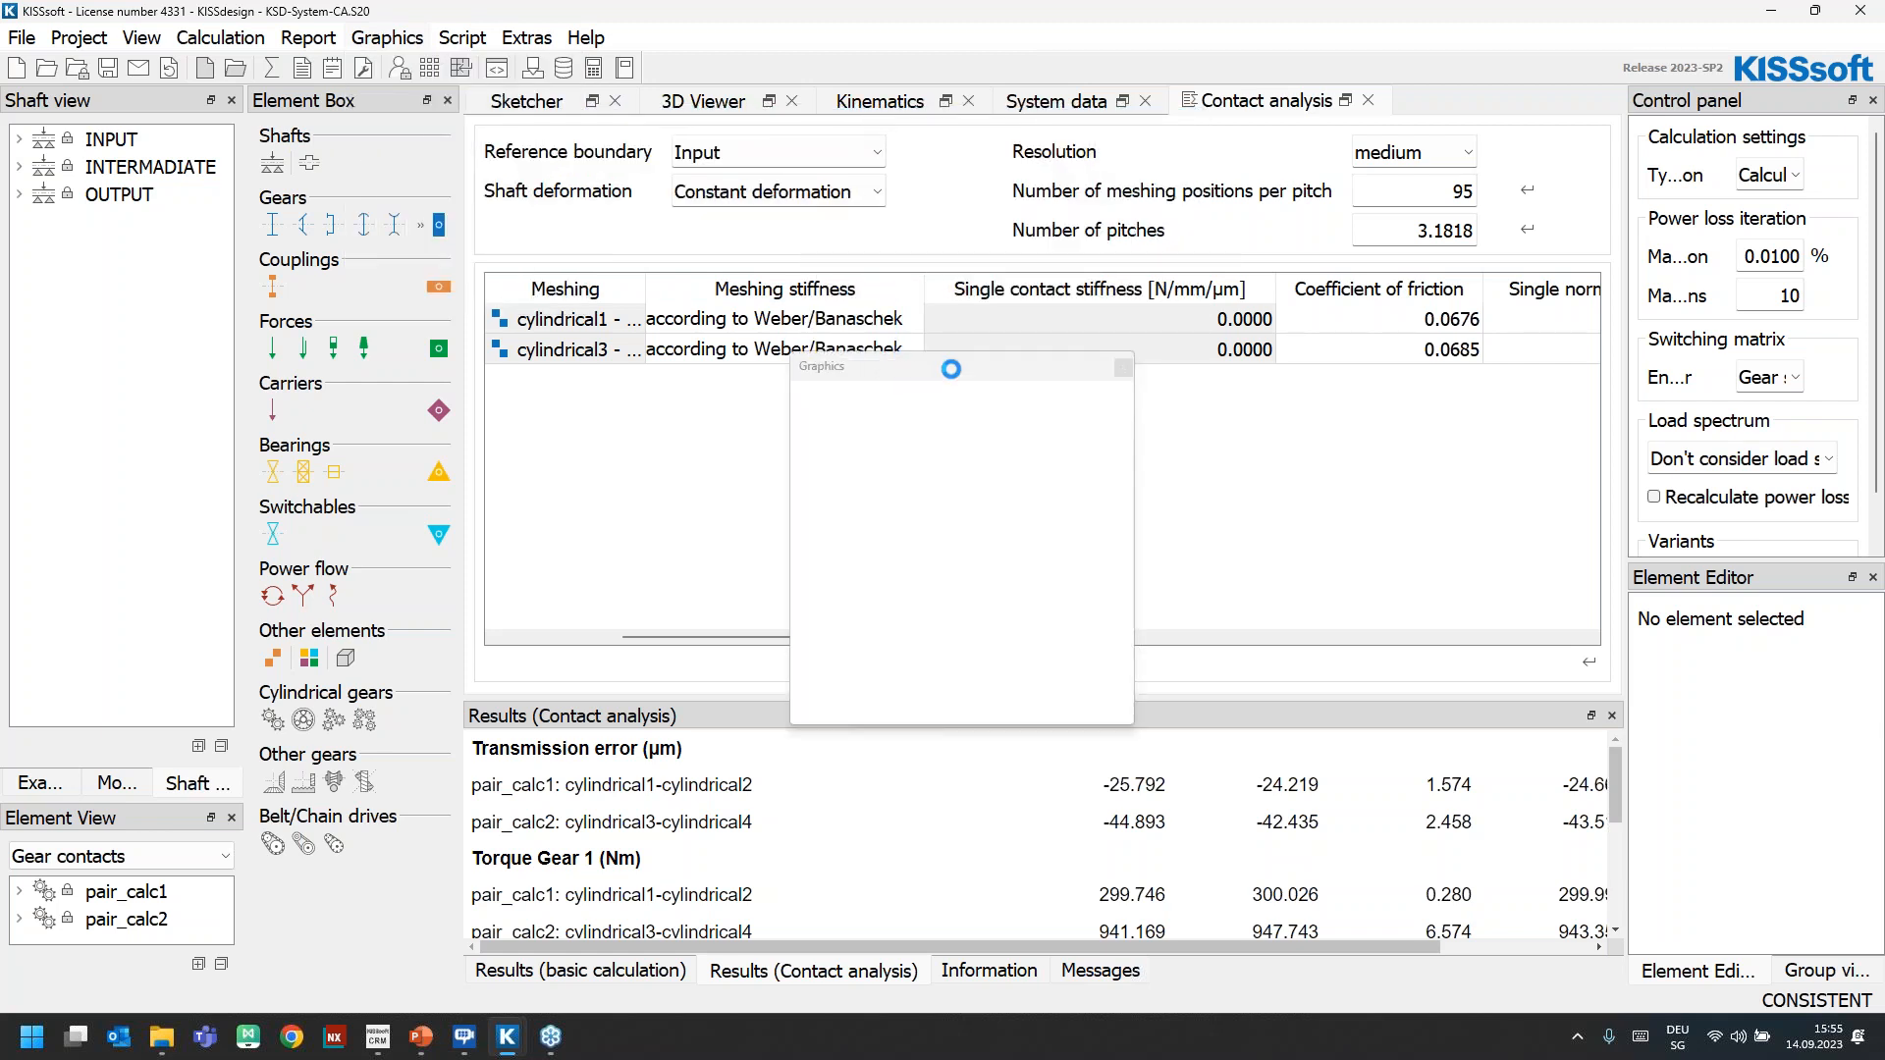
left_click_drag(991, 369, 472, 20)
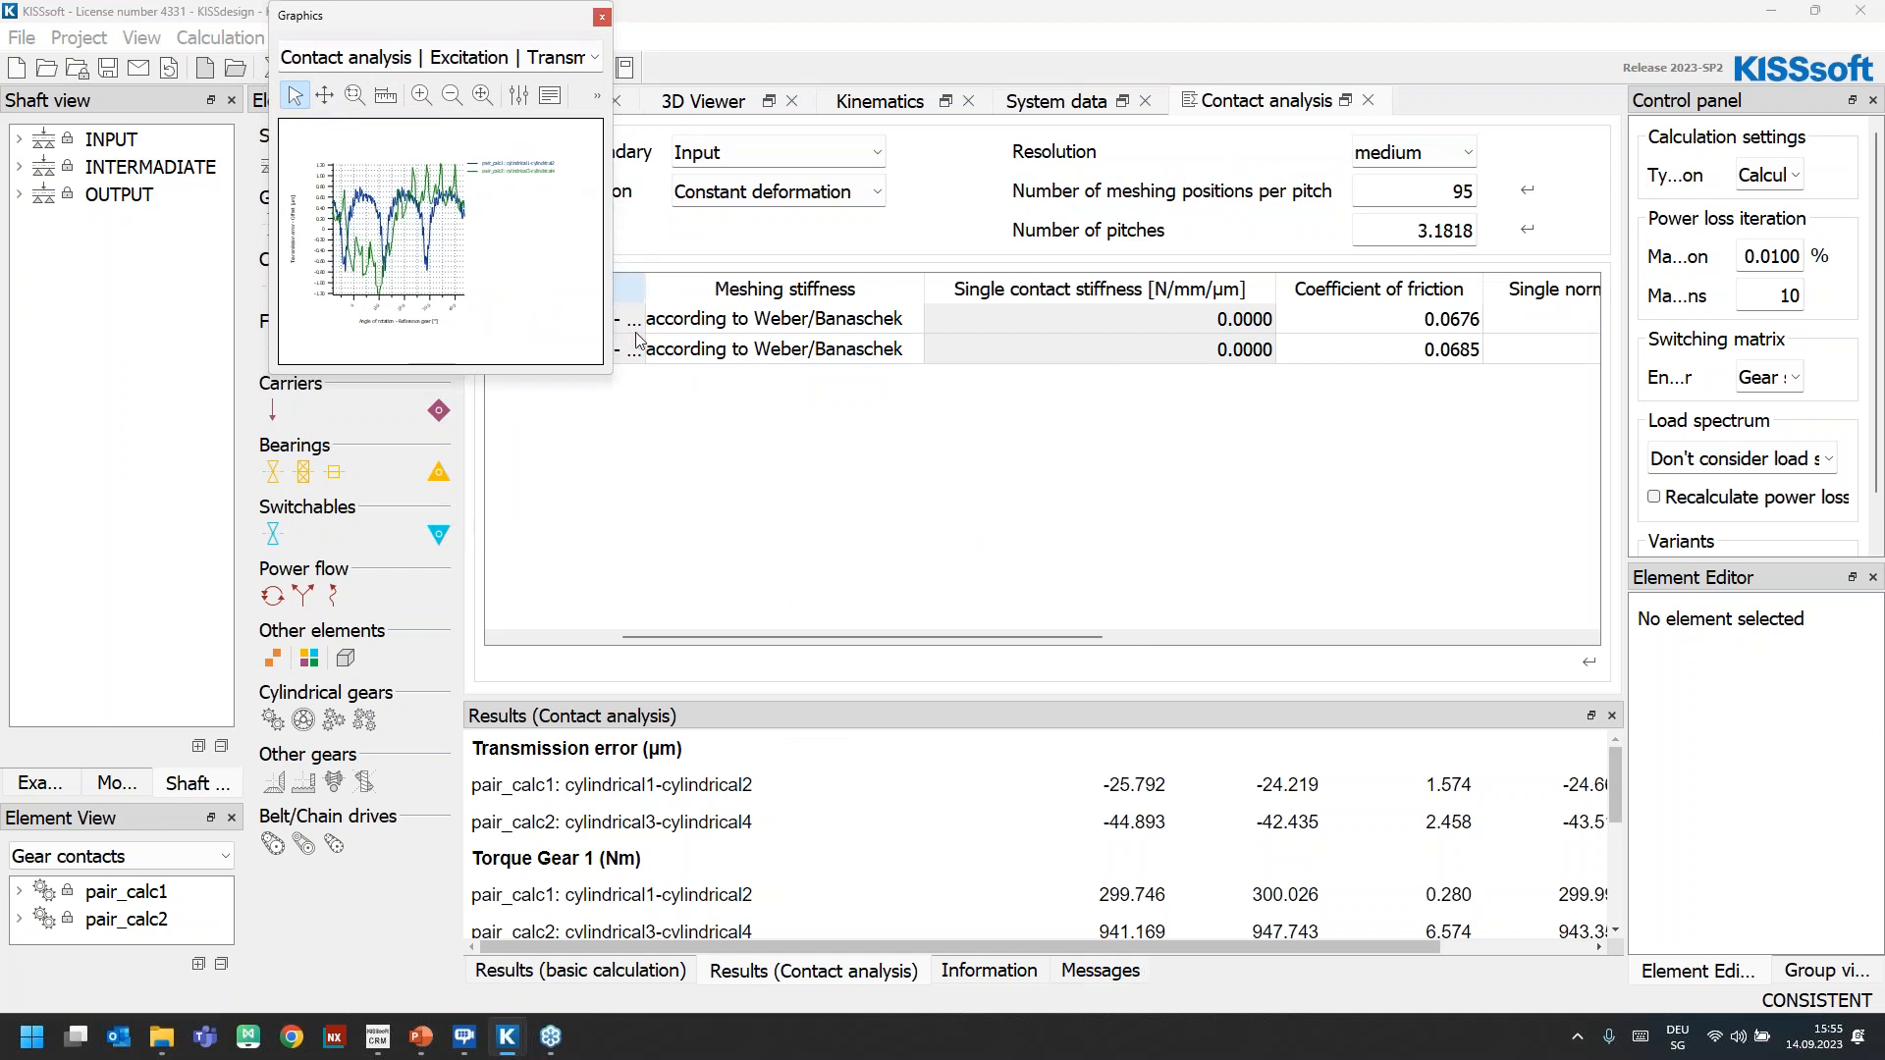
left_click_drag(611, 373, 1407, 848)
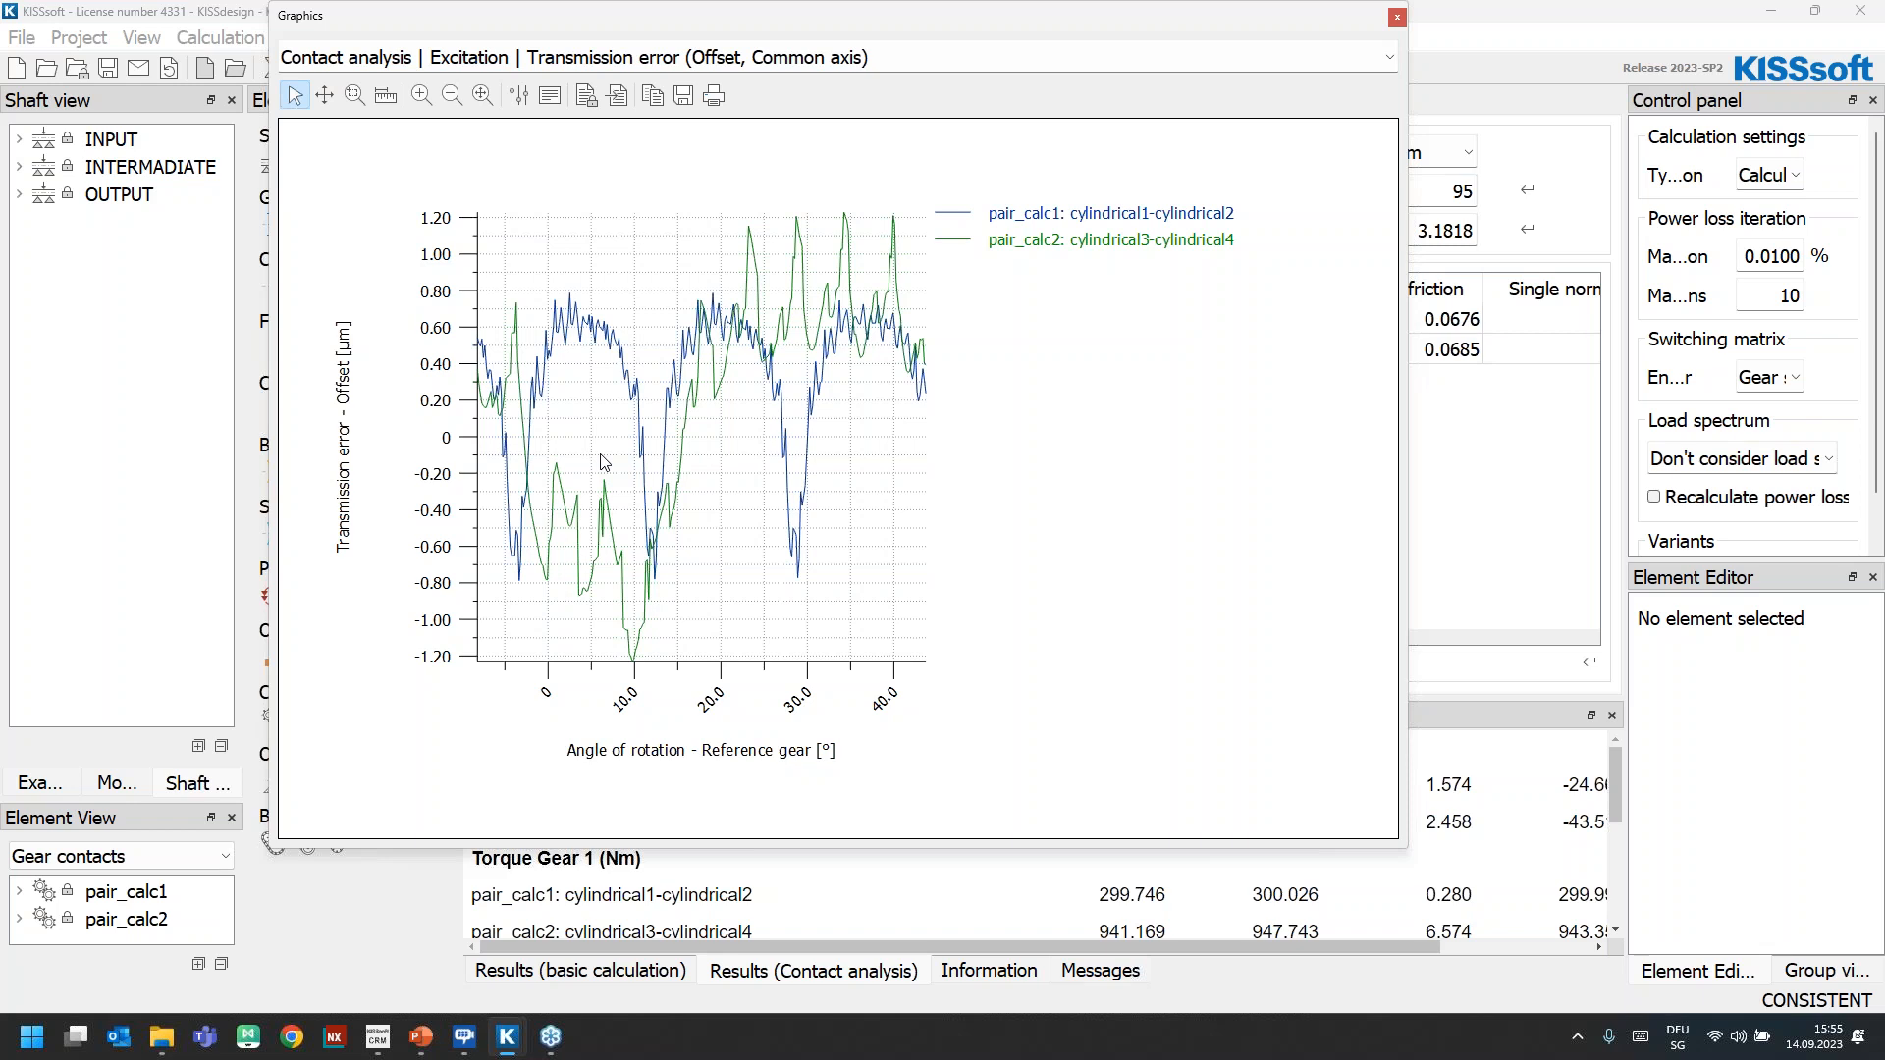
Switch the graph to Transmission error (Common axis), and check which gear pair curves its properties list before hiding them again
left_click(878, 49)
left_click(879, 79)
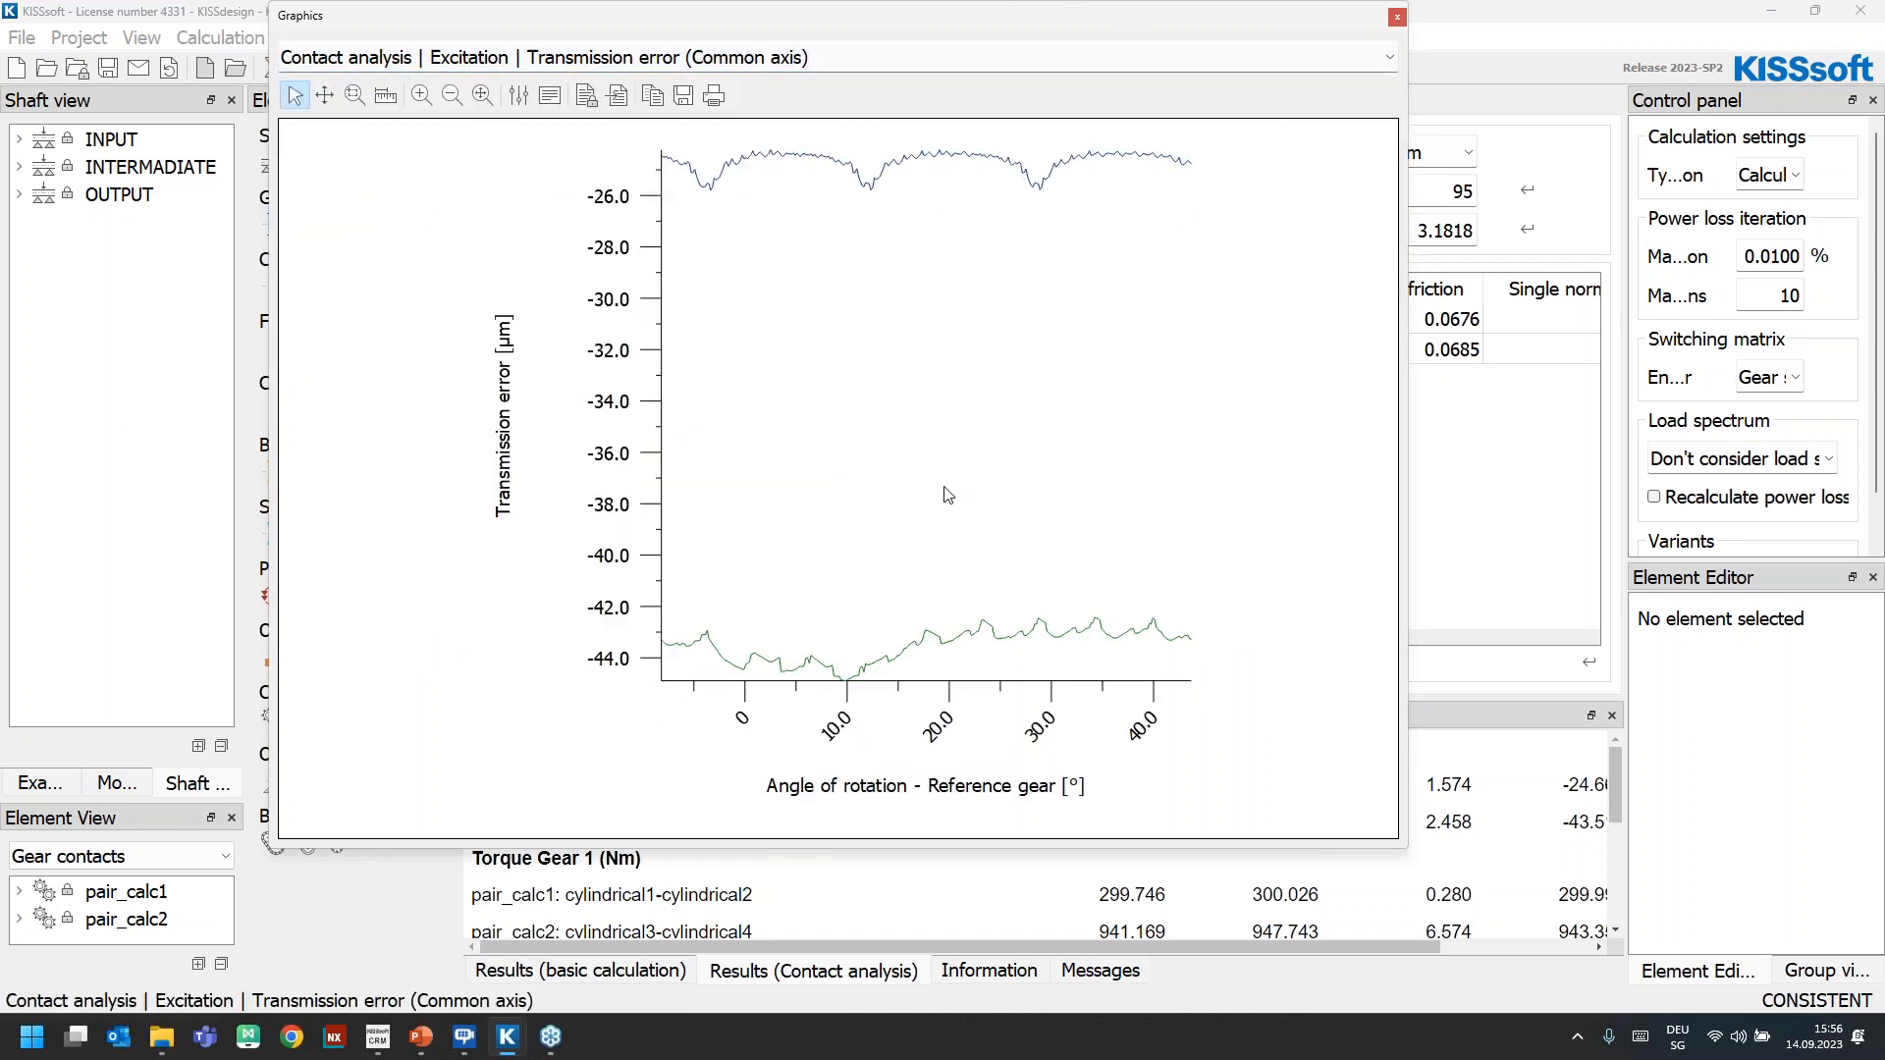
left_click(519, 95)
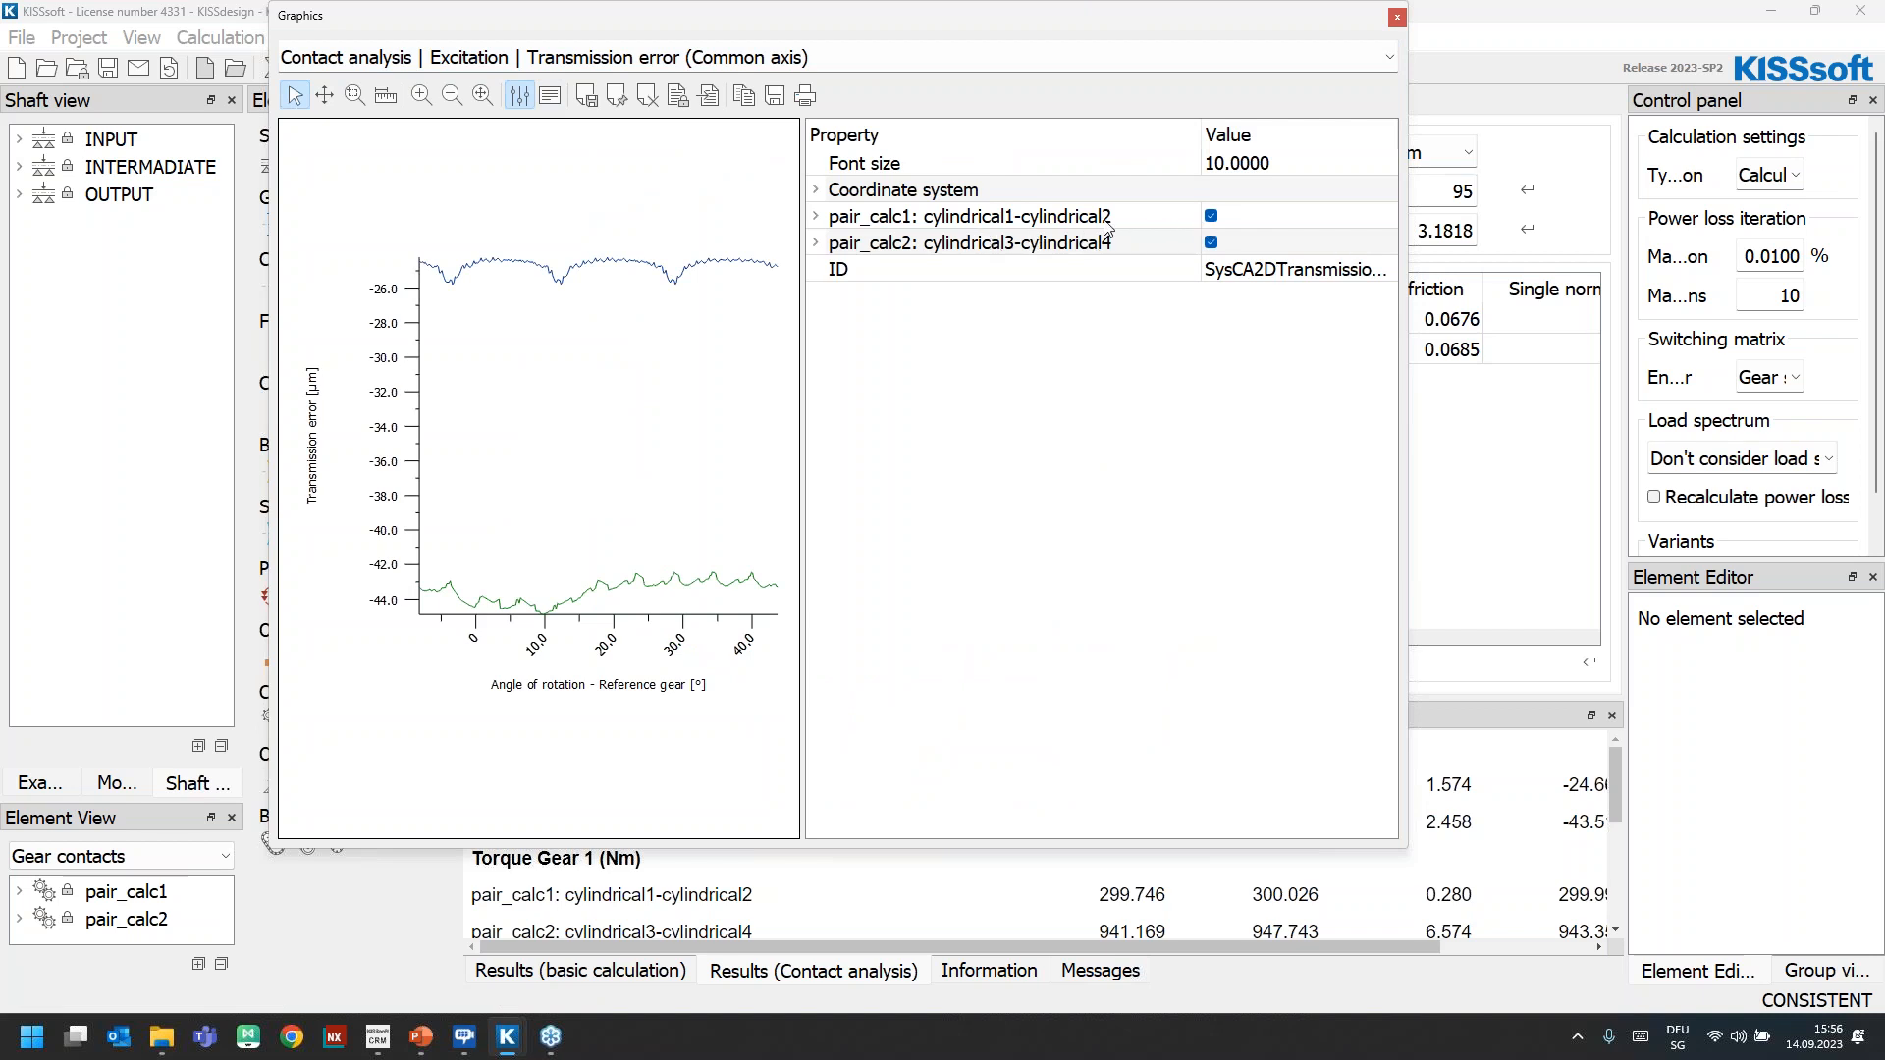
left_click(521, 96)
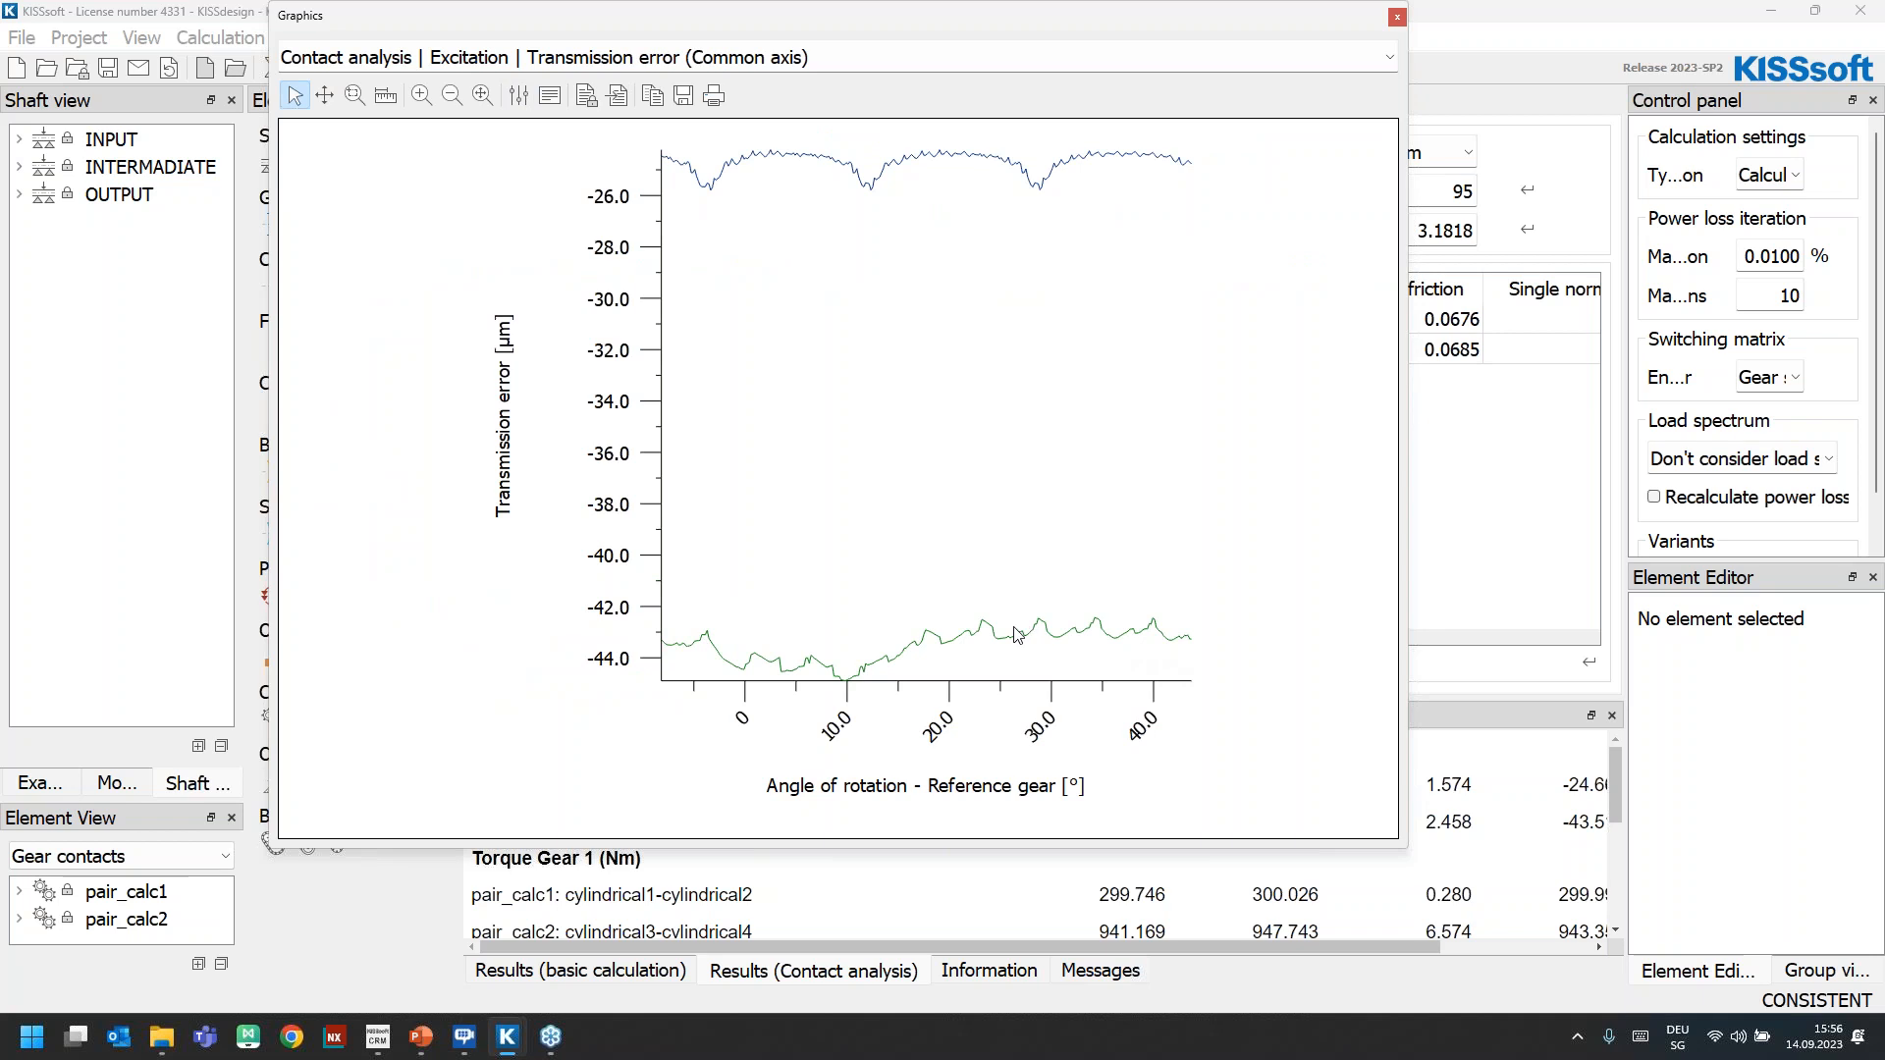
Browse the torque, speed, carrier torque and specific power loss graphs of the contact analysis, and close the graphics window
key("Down")
key("Down")
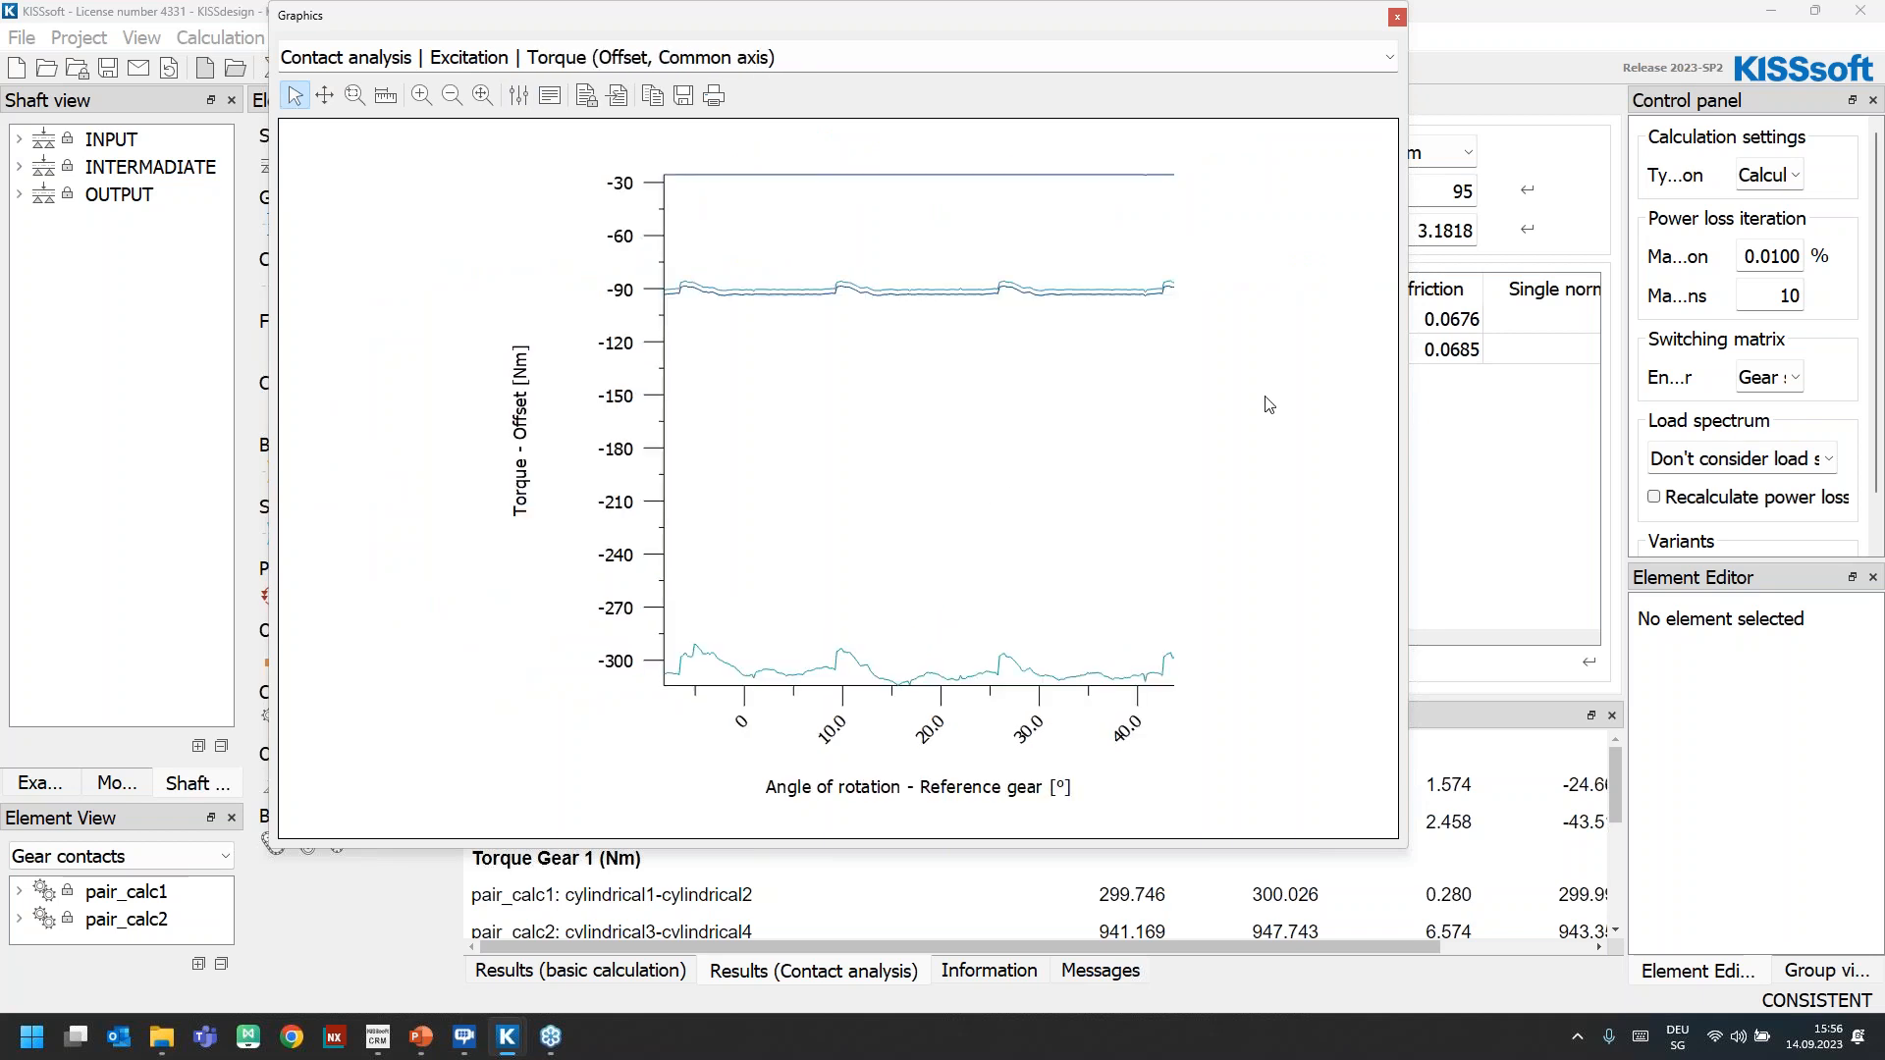
key("Down")
key("Down")
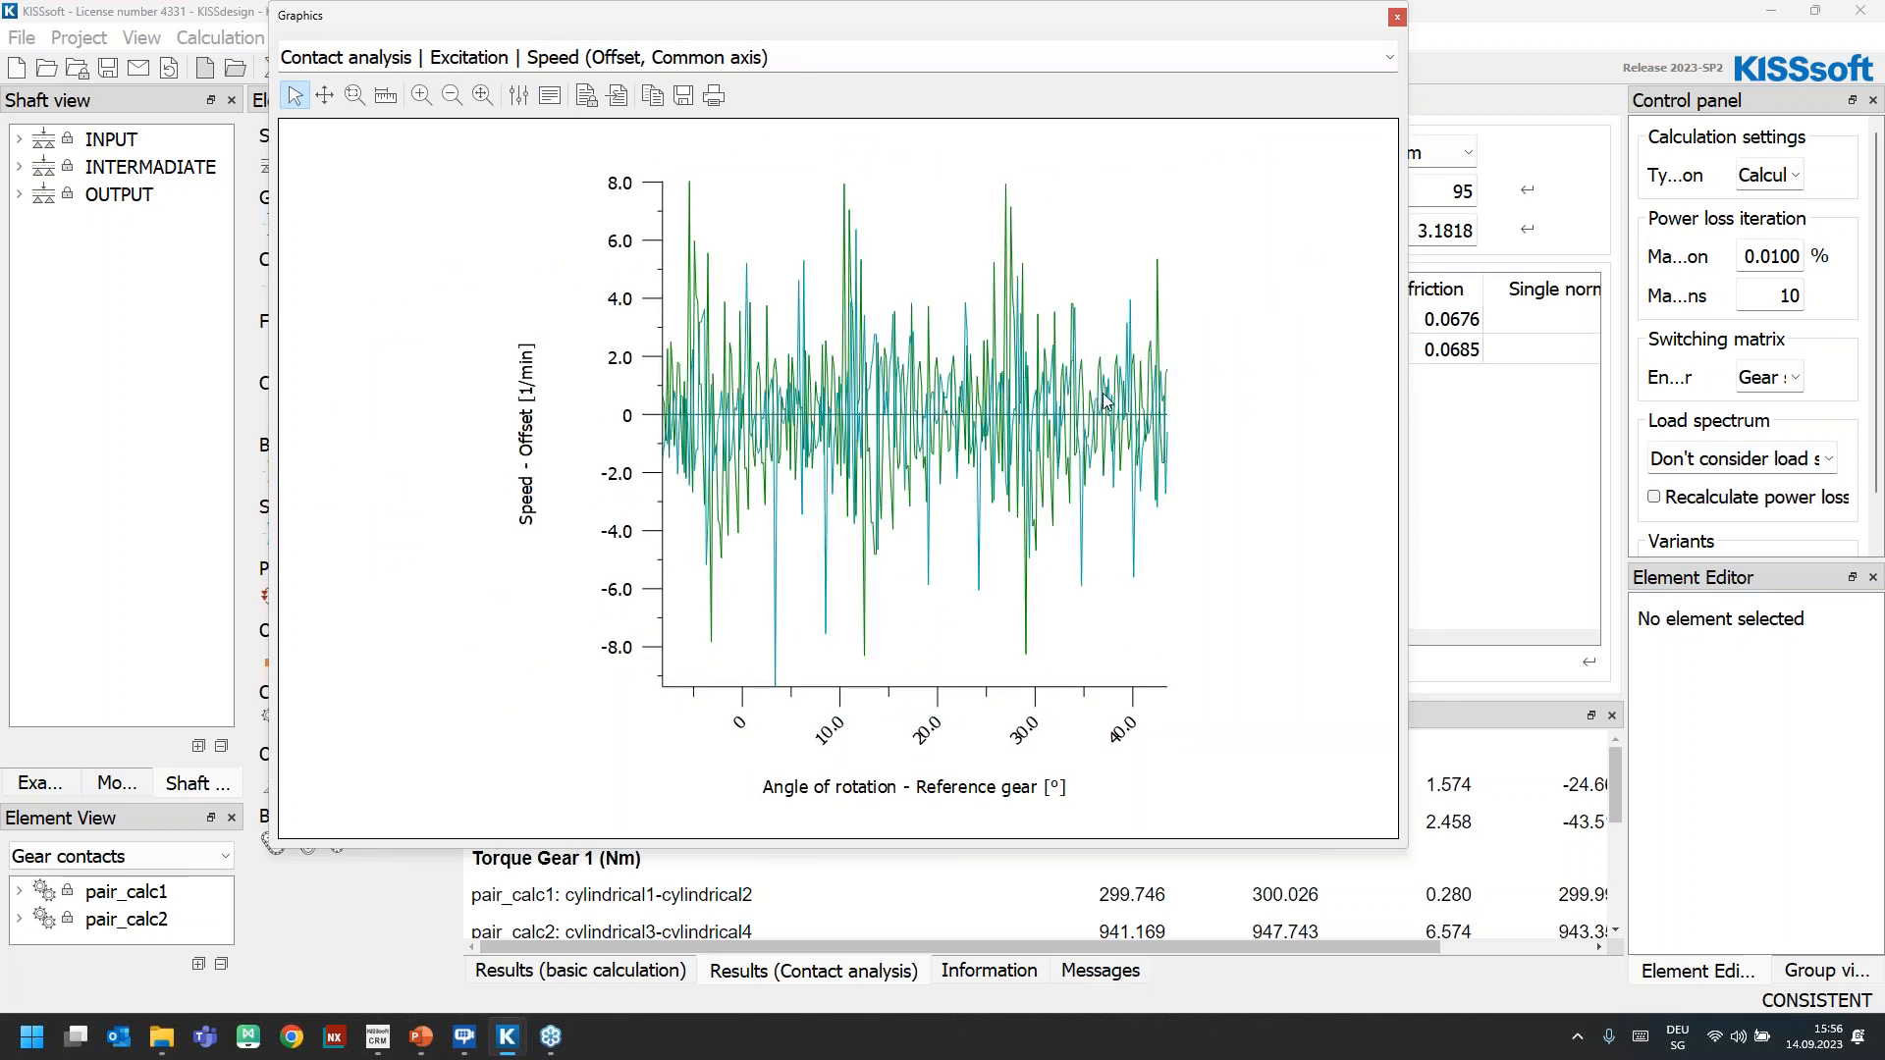
key("Down")
key("Down")
key("Down")
key("Down")
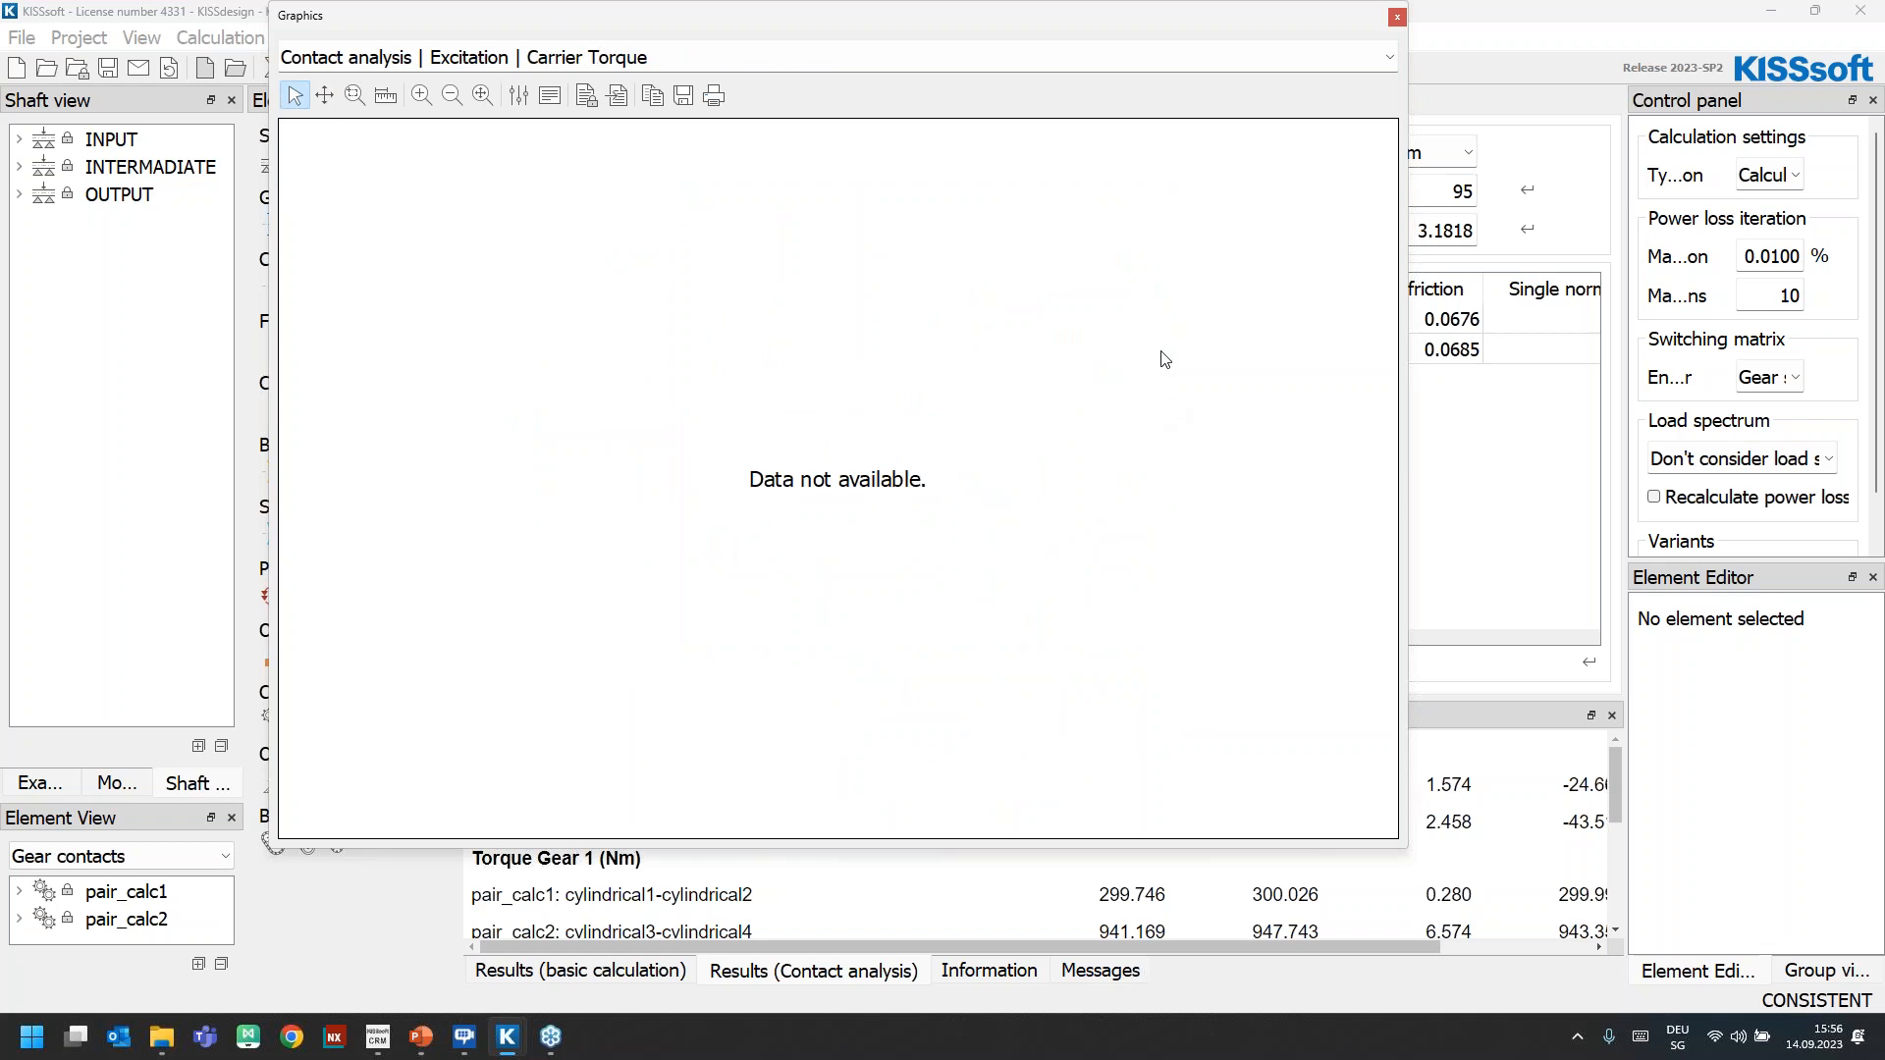
key("Down")
key("Down")
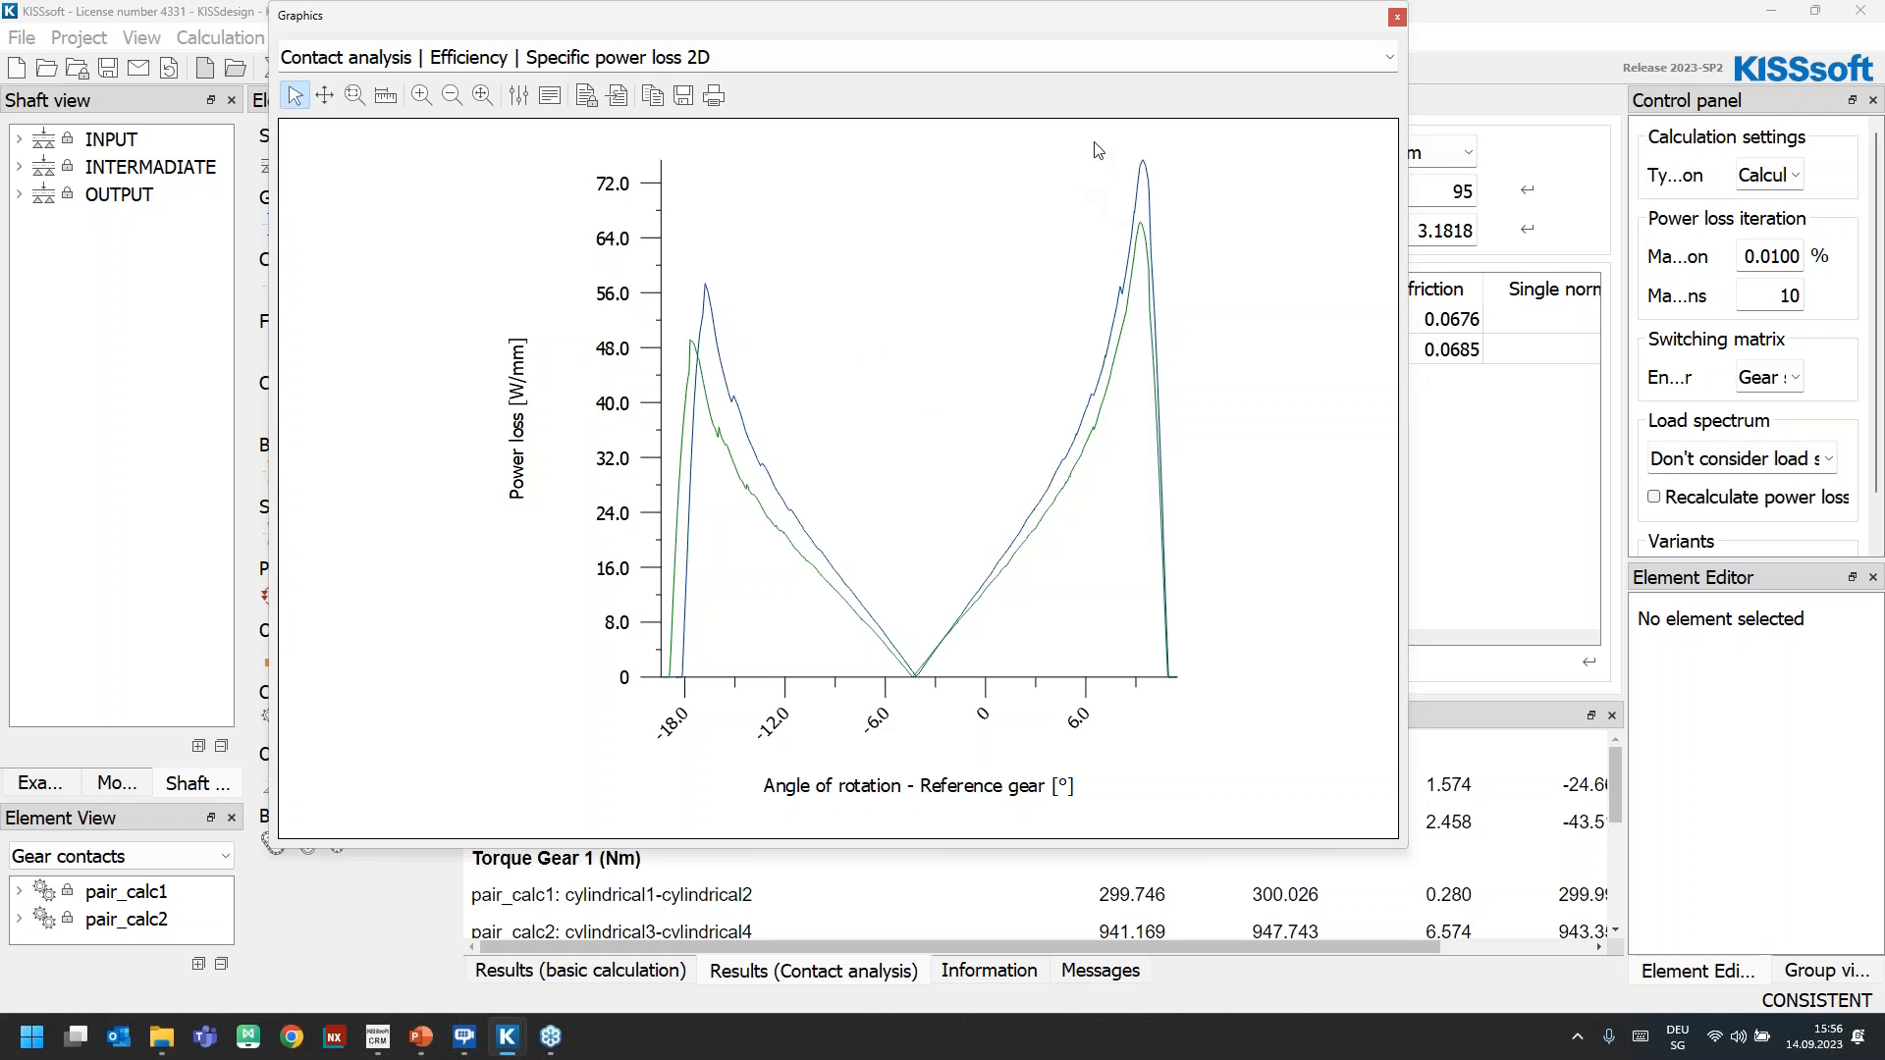
left_click(1397, 17)
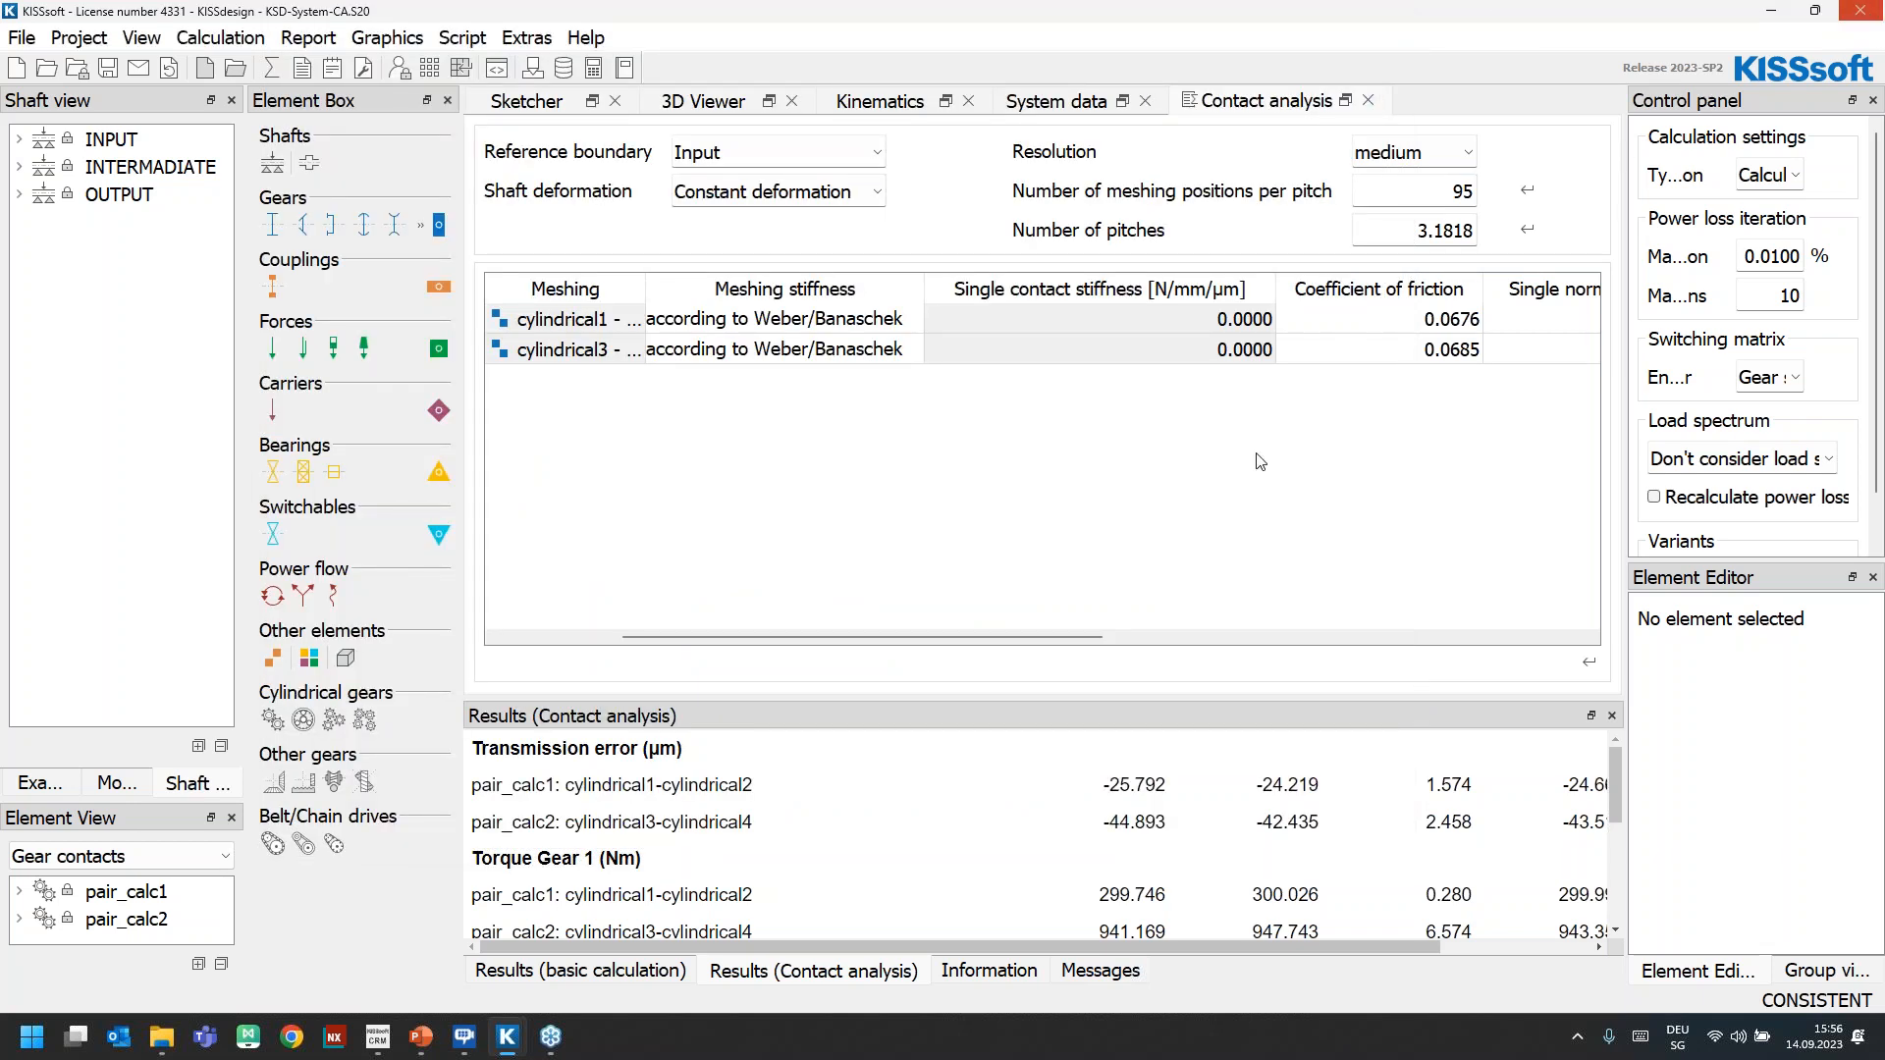
Switch to the KSD-Forced-Response model and review the speed range and material damping in the enlarged forced response settings
mouse_move(514, 1048)
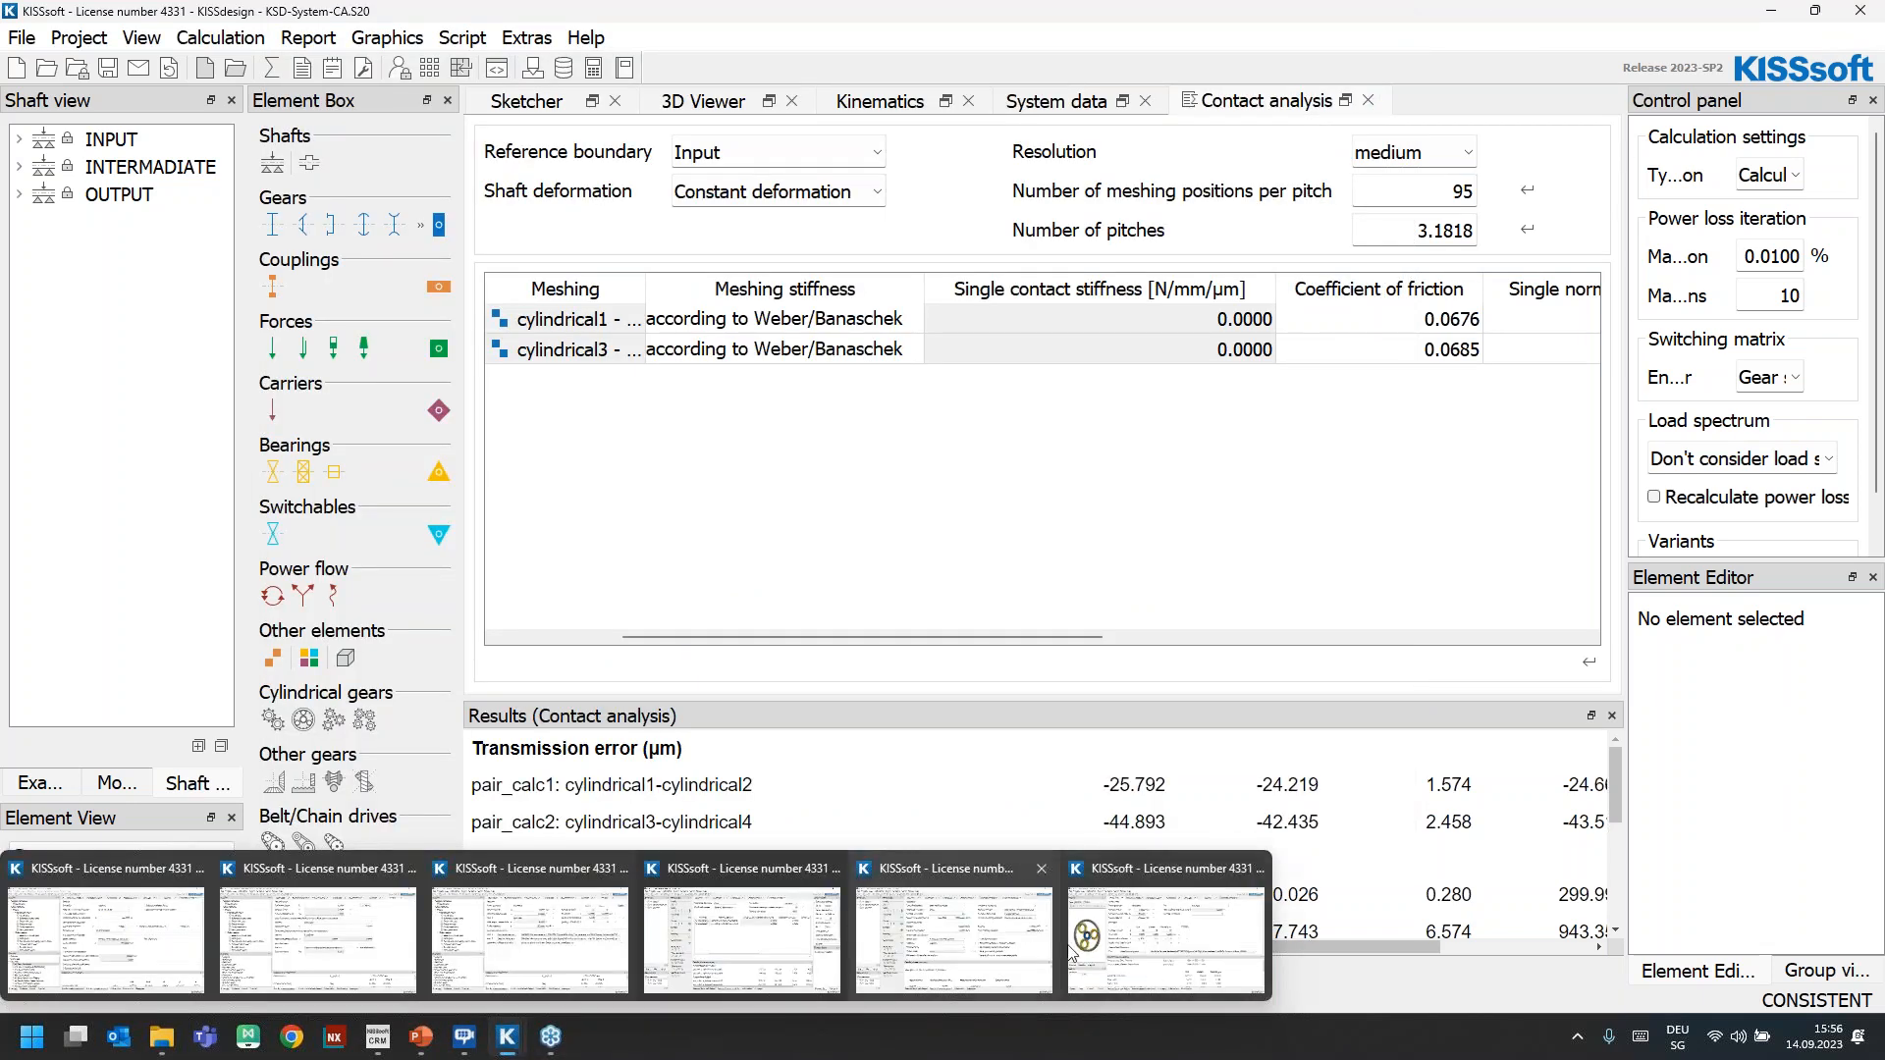
left_click(963, 943)
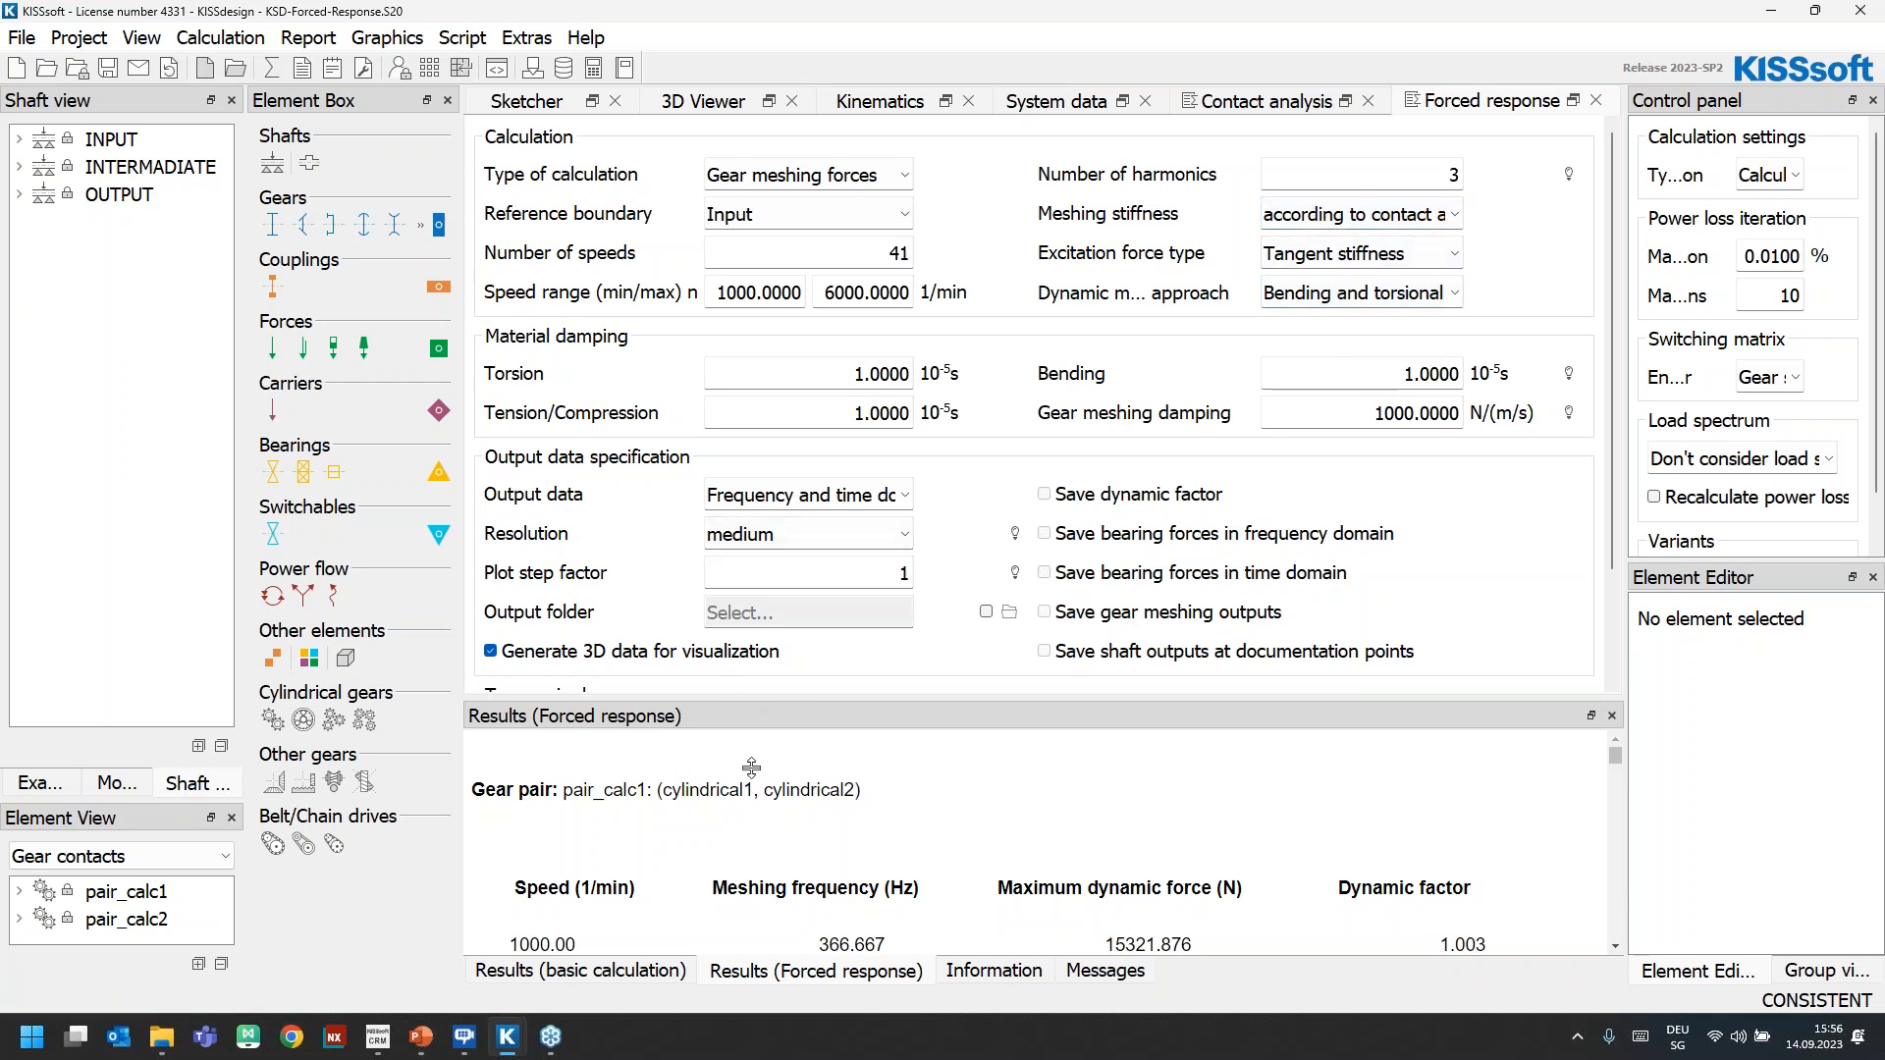
left_click_drag(751, 767, 751, 920)
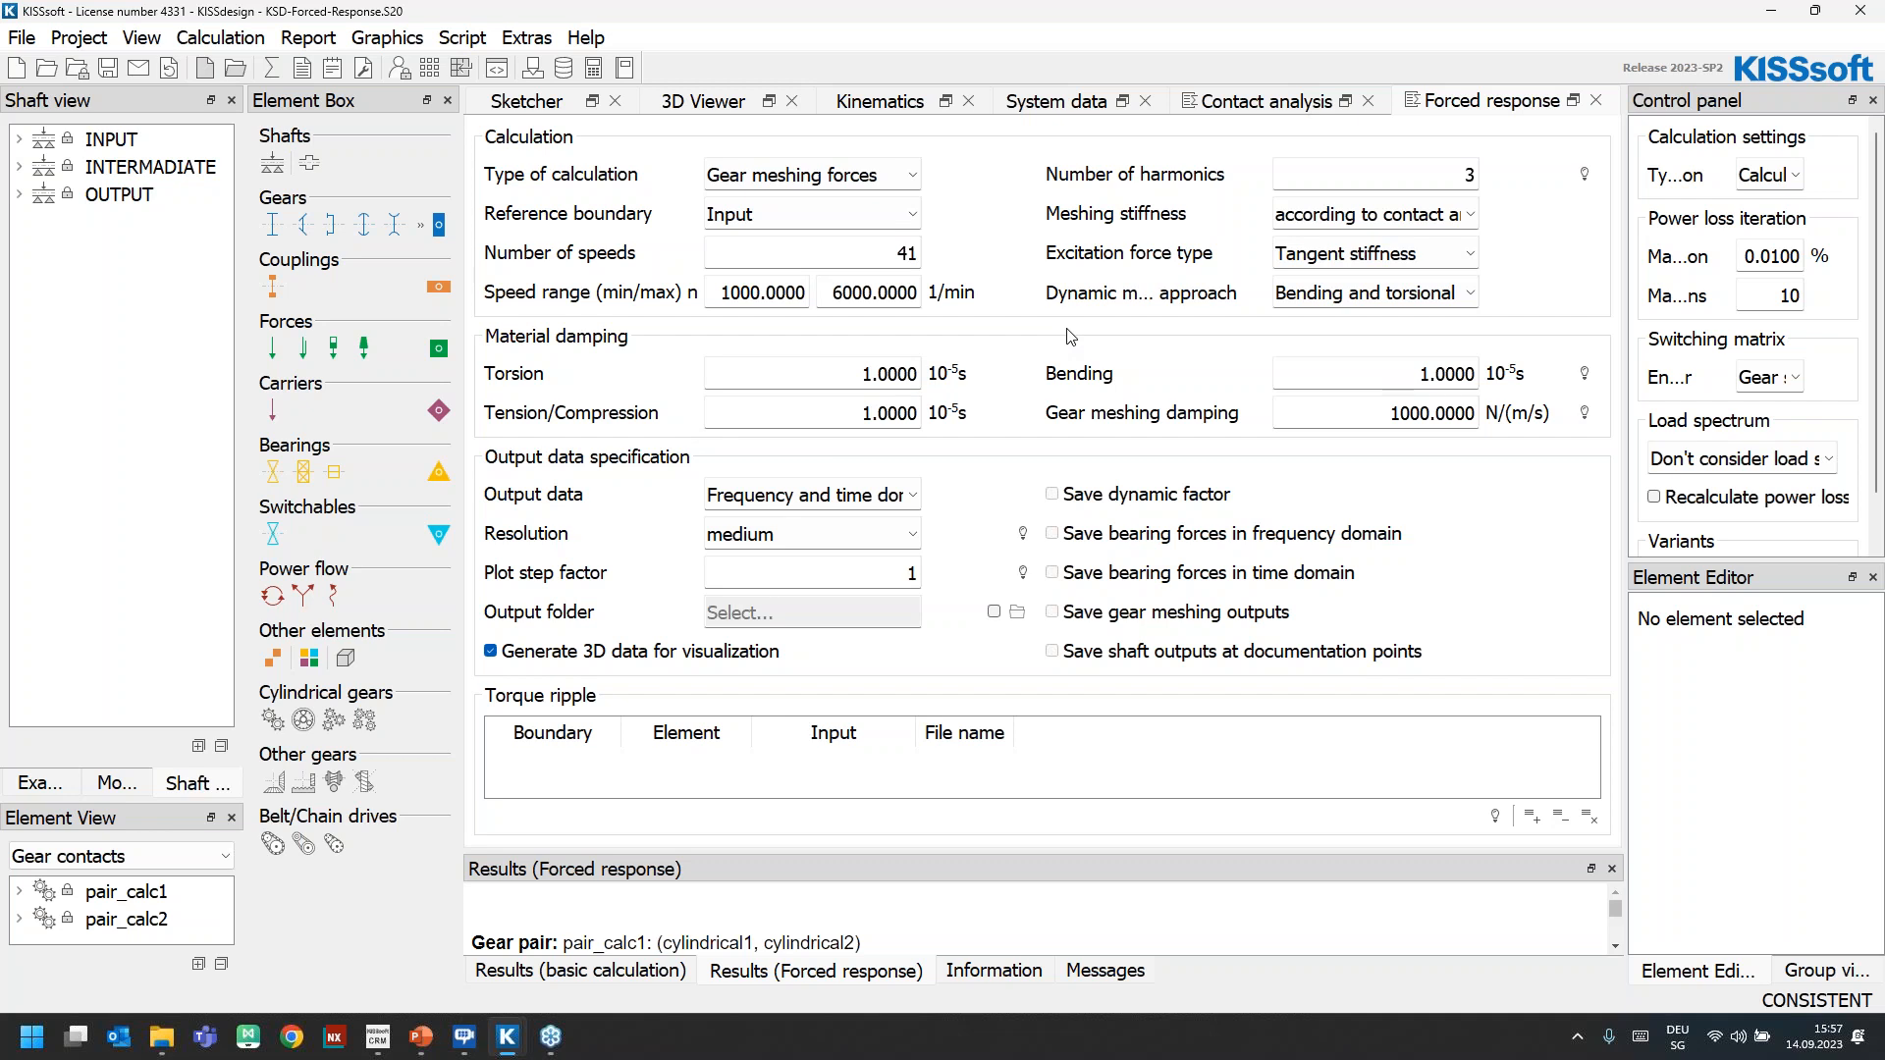
left_click(739, 296)
left_click(839, 292)
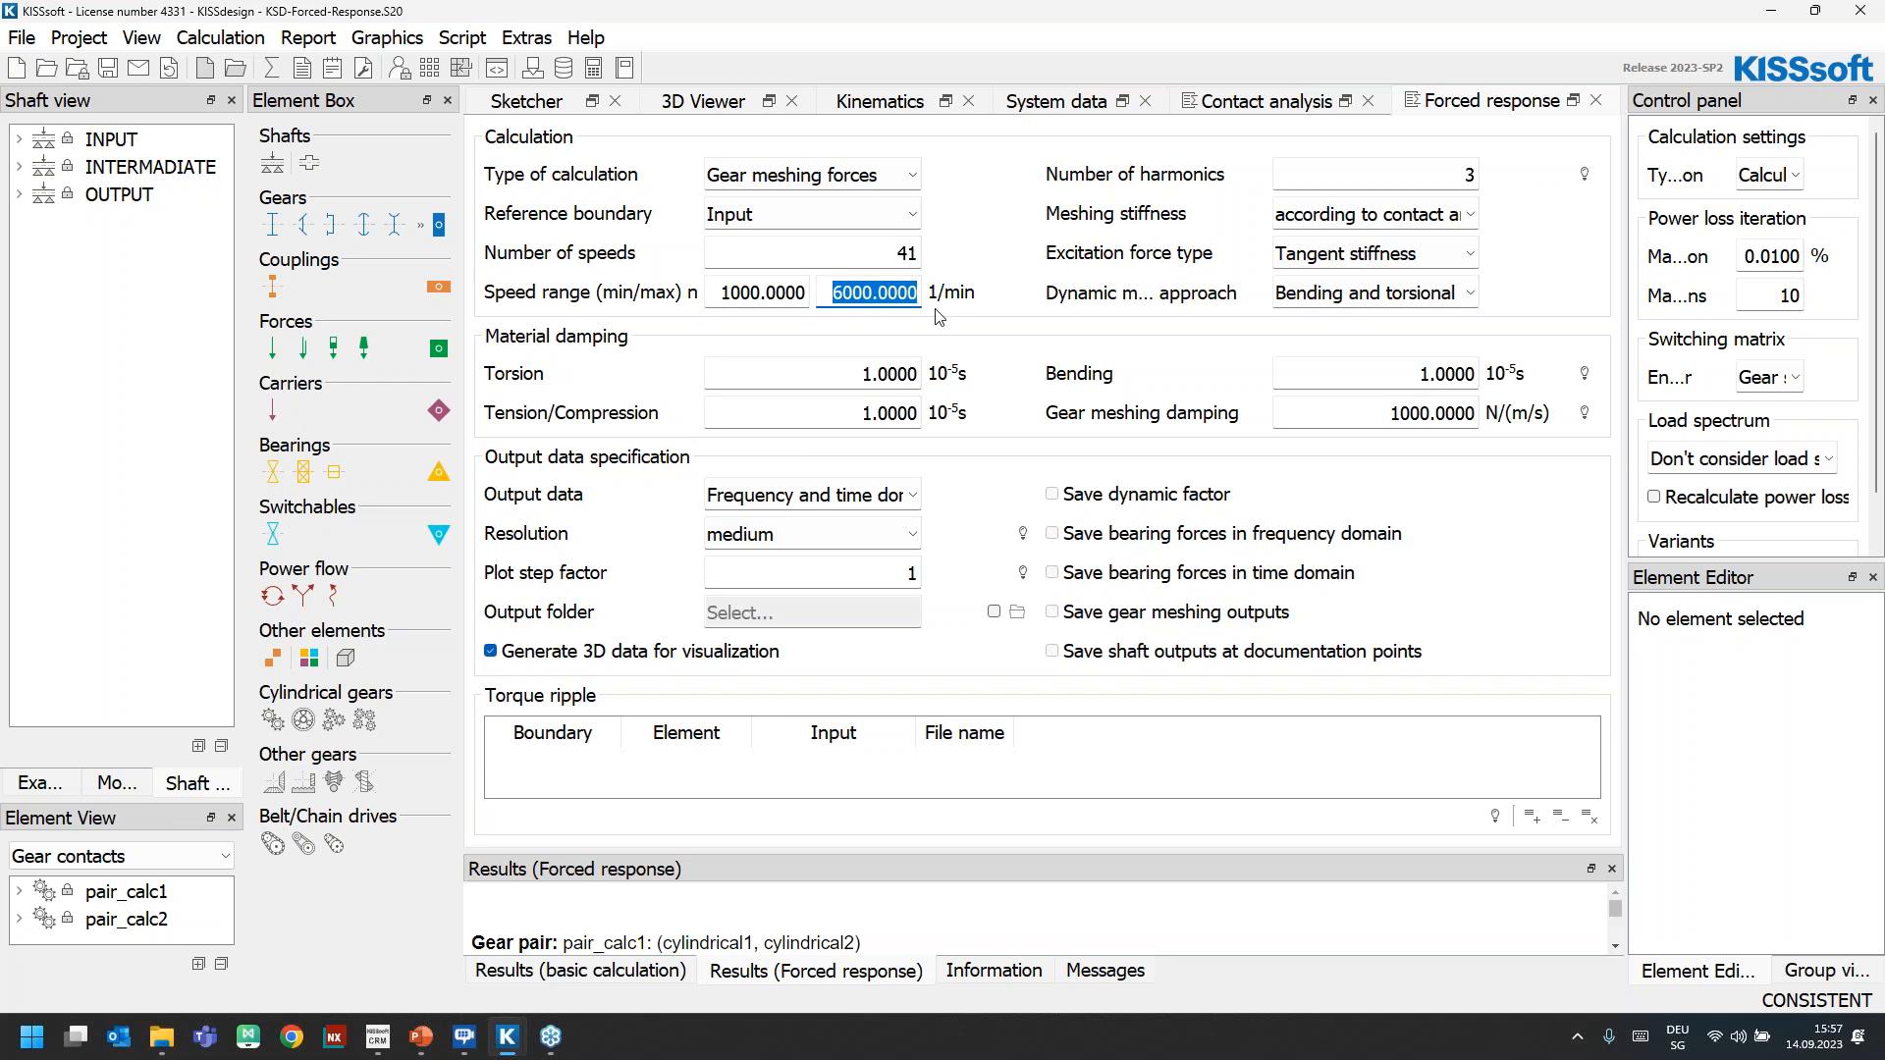
left_click(814, 371)
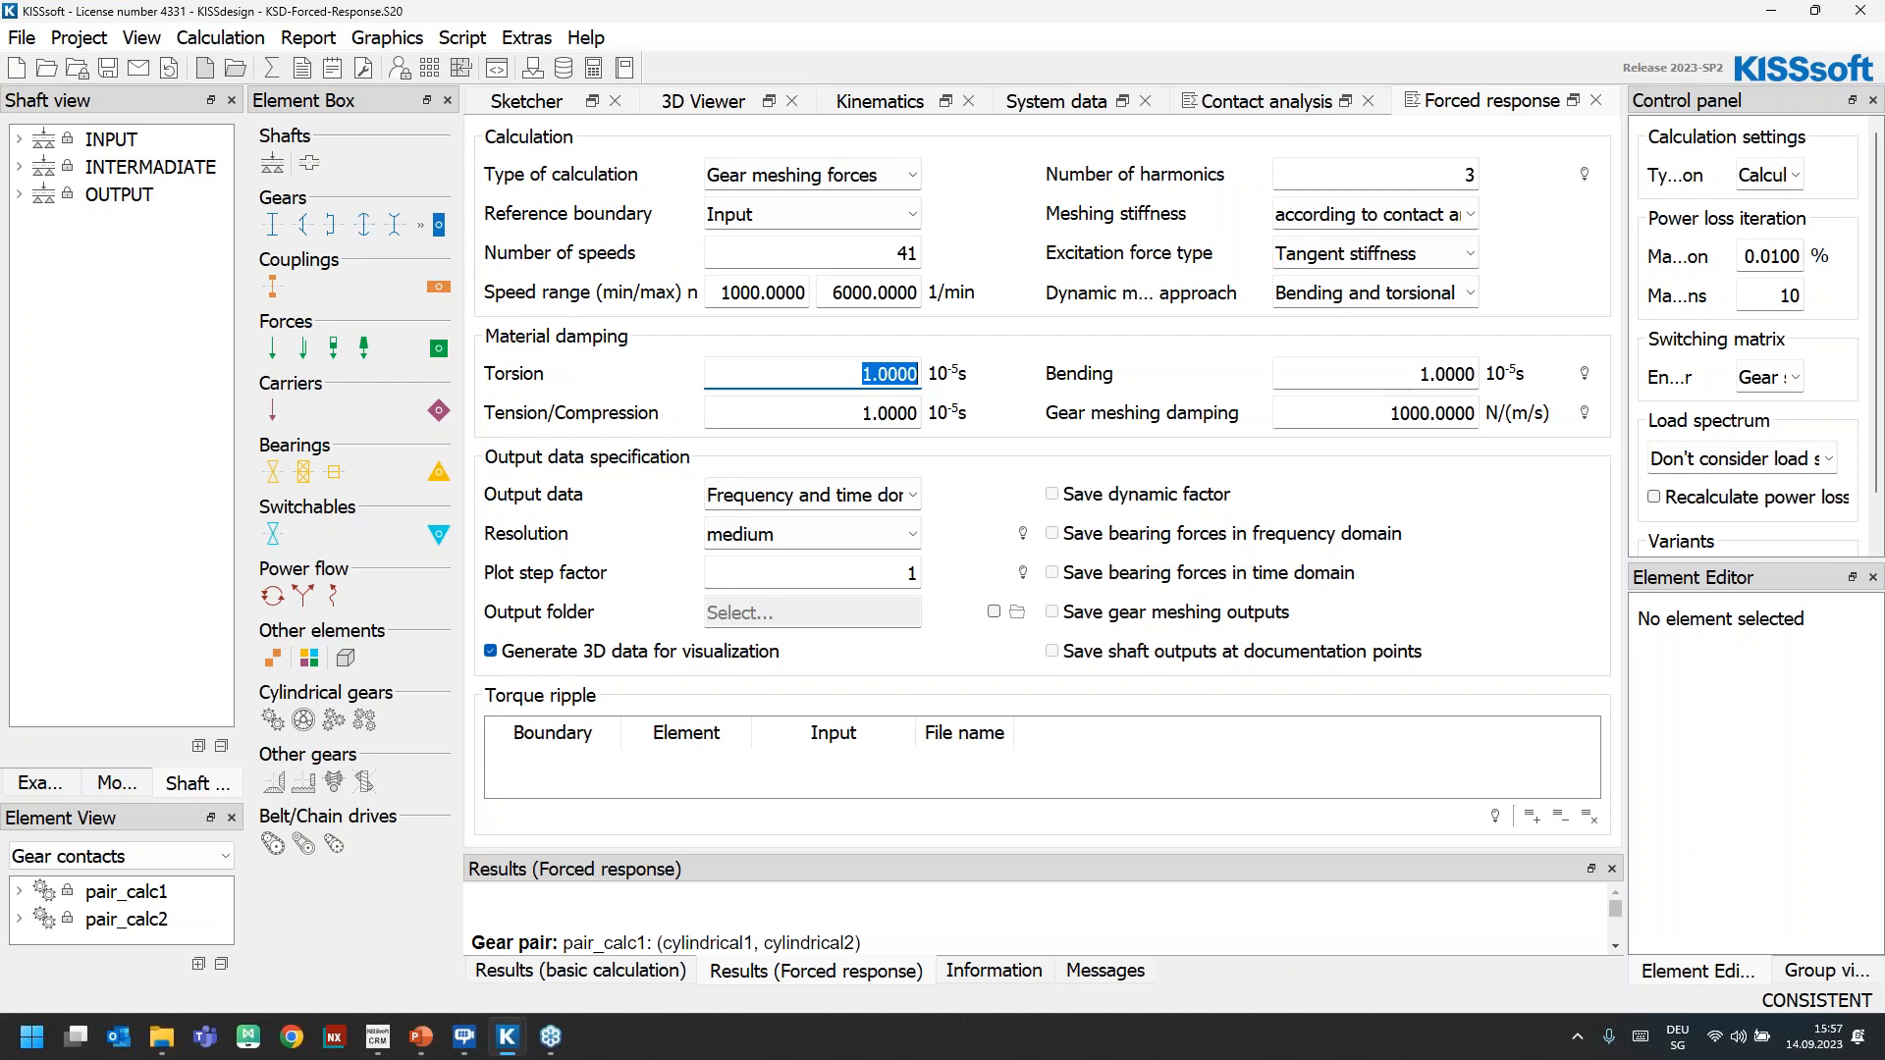
Plot the forced response dynamic factor for all gear pairs in an enlarged graphics window
left_click(387, 37)
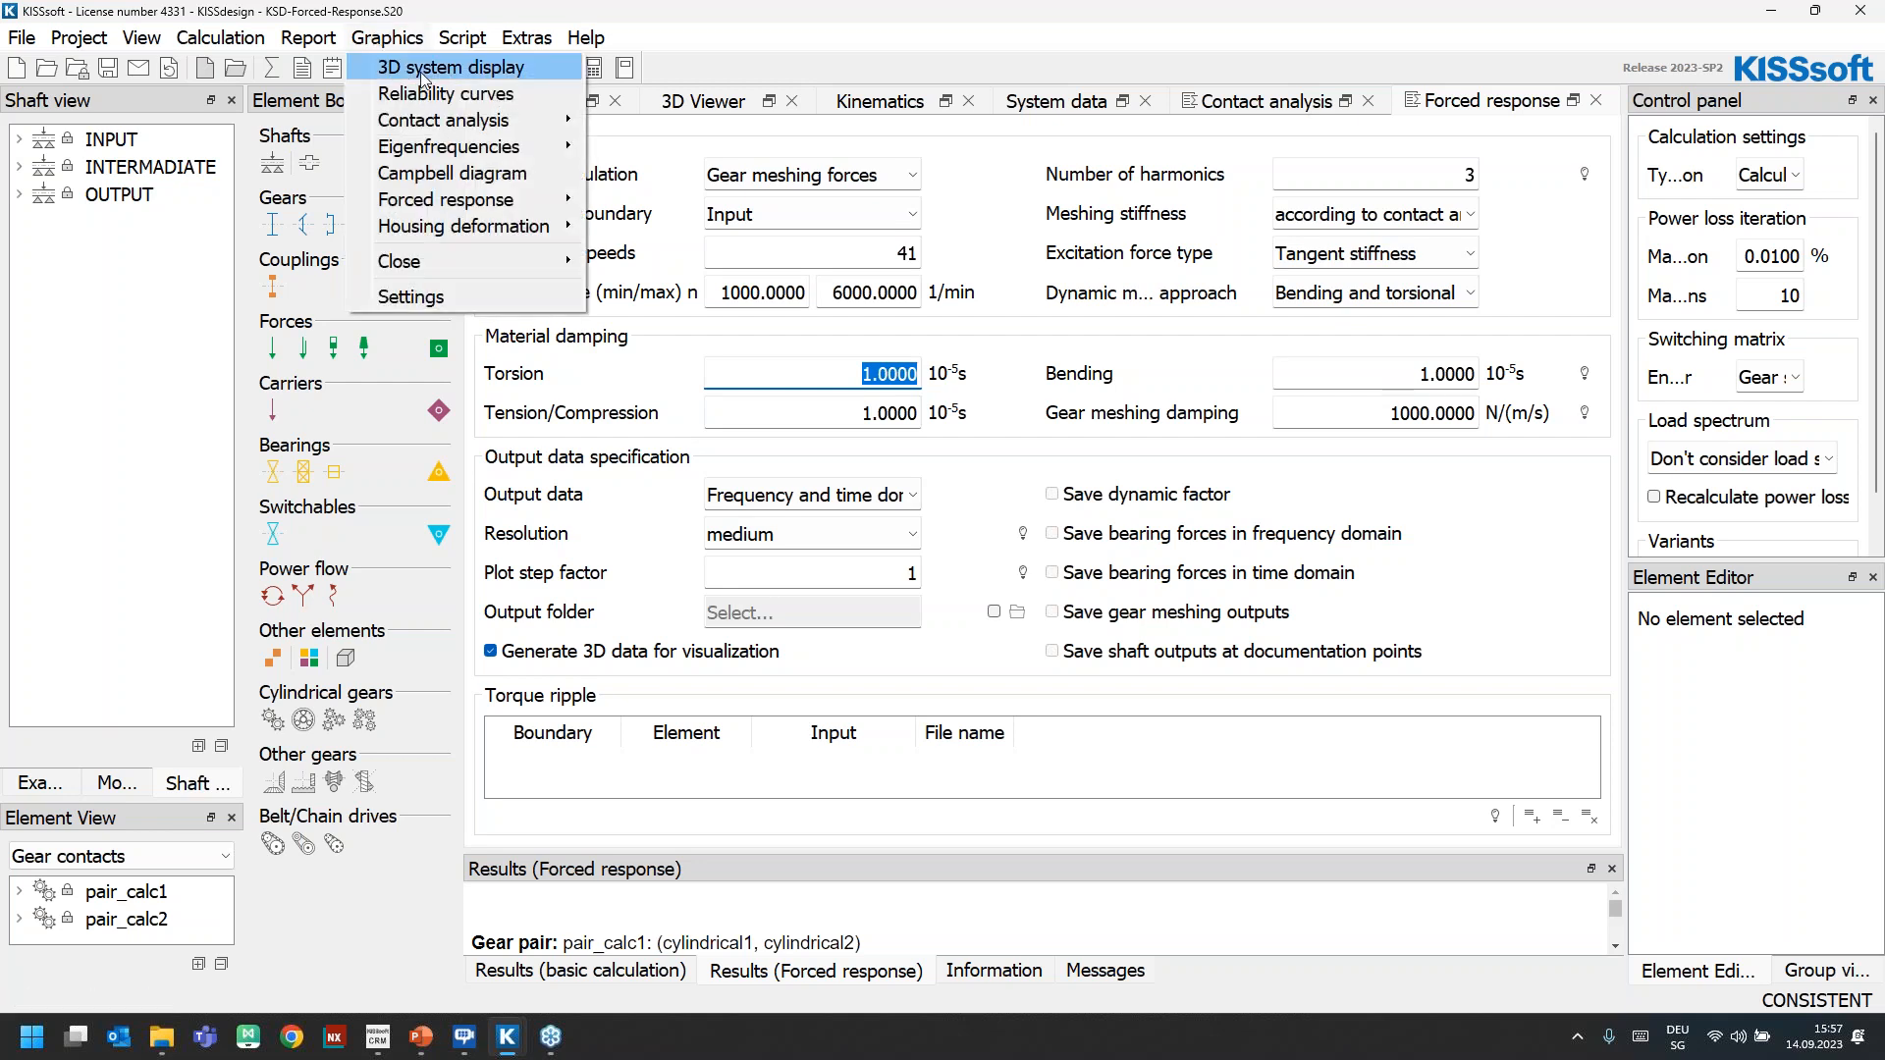
mouse_move(458, 200)
mouse_move(863, 226)
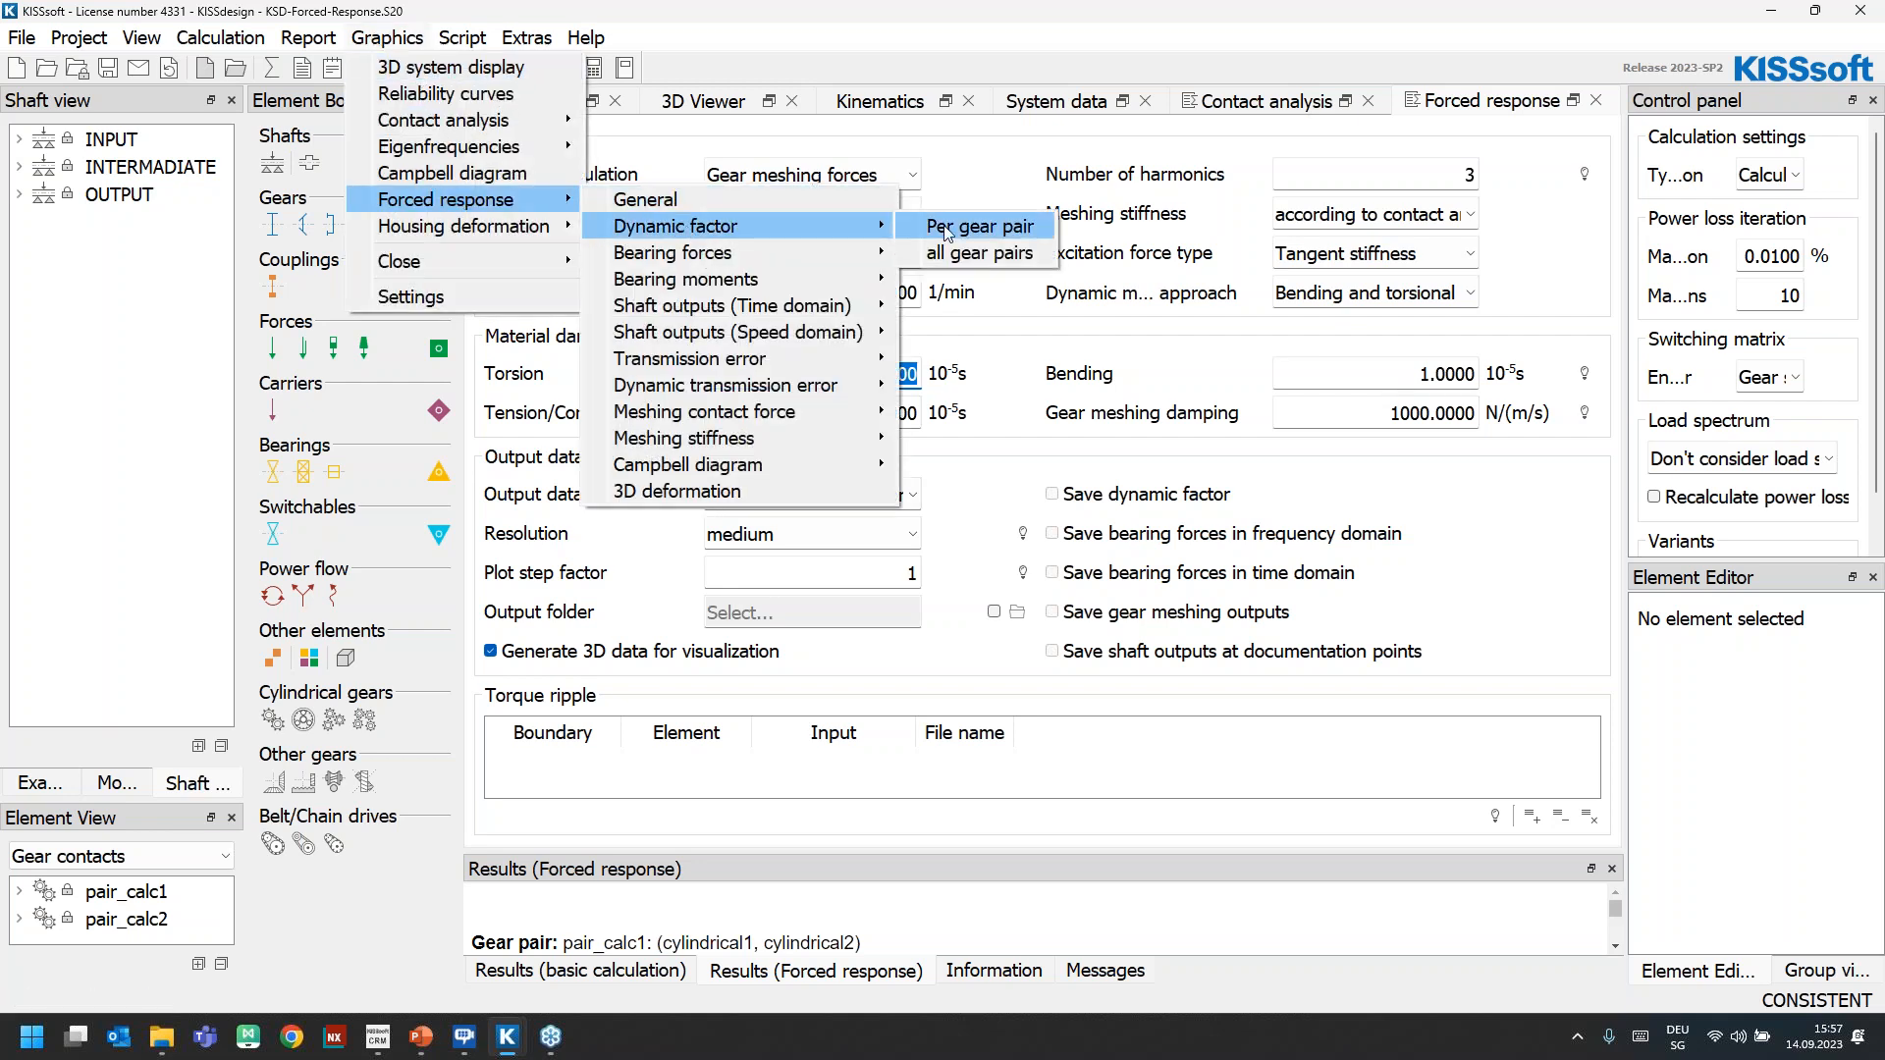
left_click(972, 251)
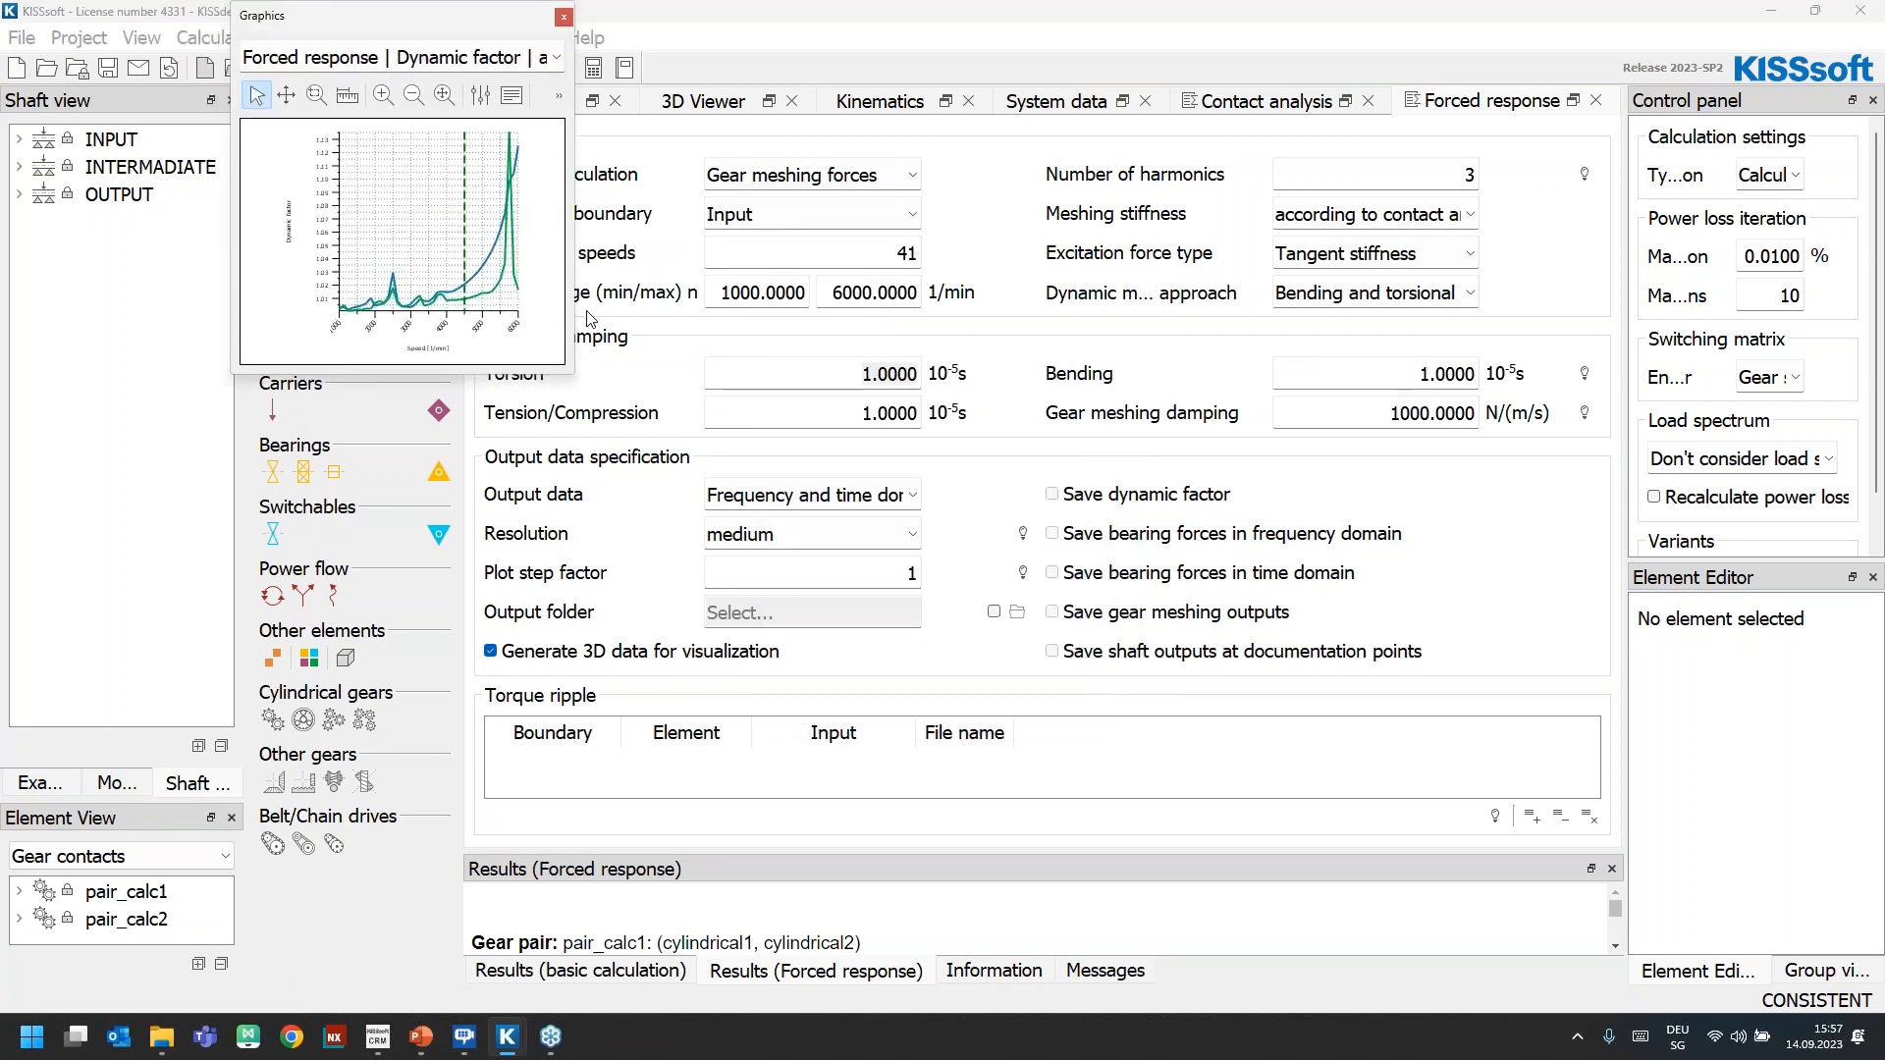
left_click_drag(574, 376, 1188, 722)
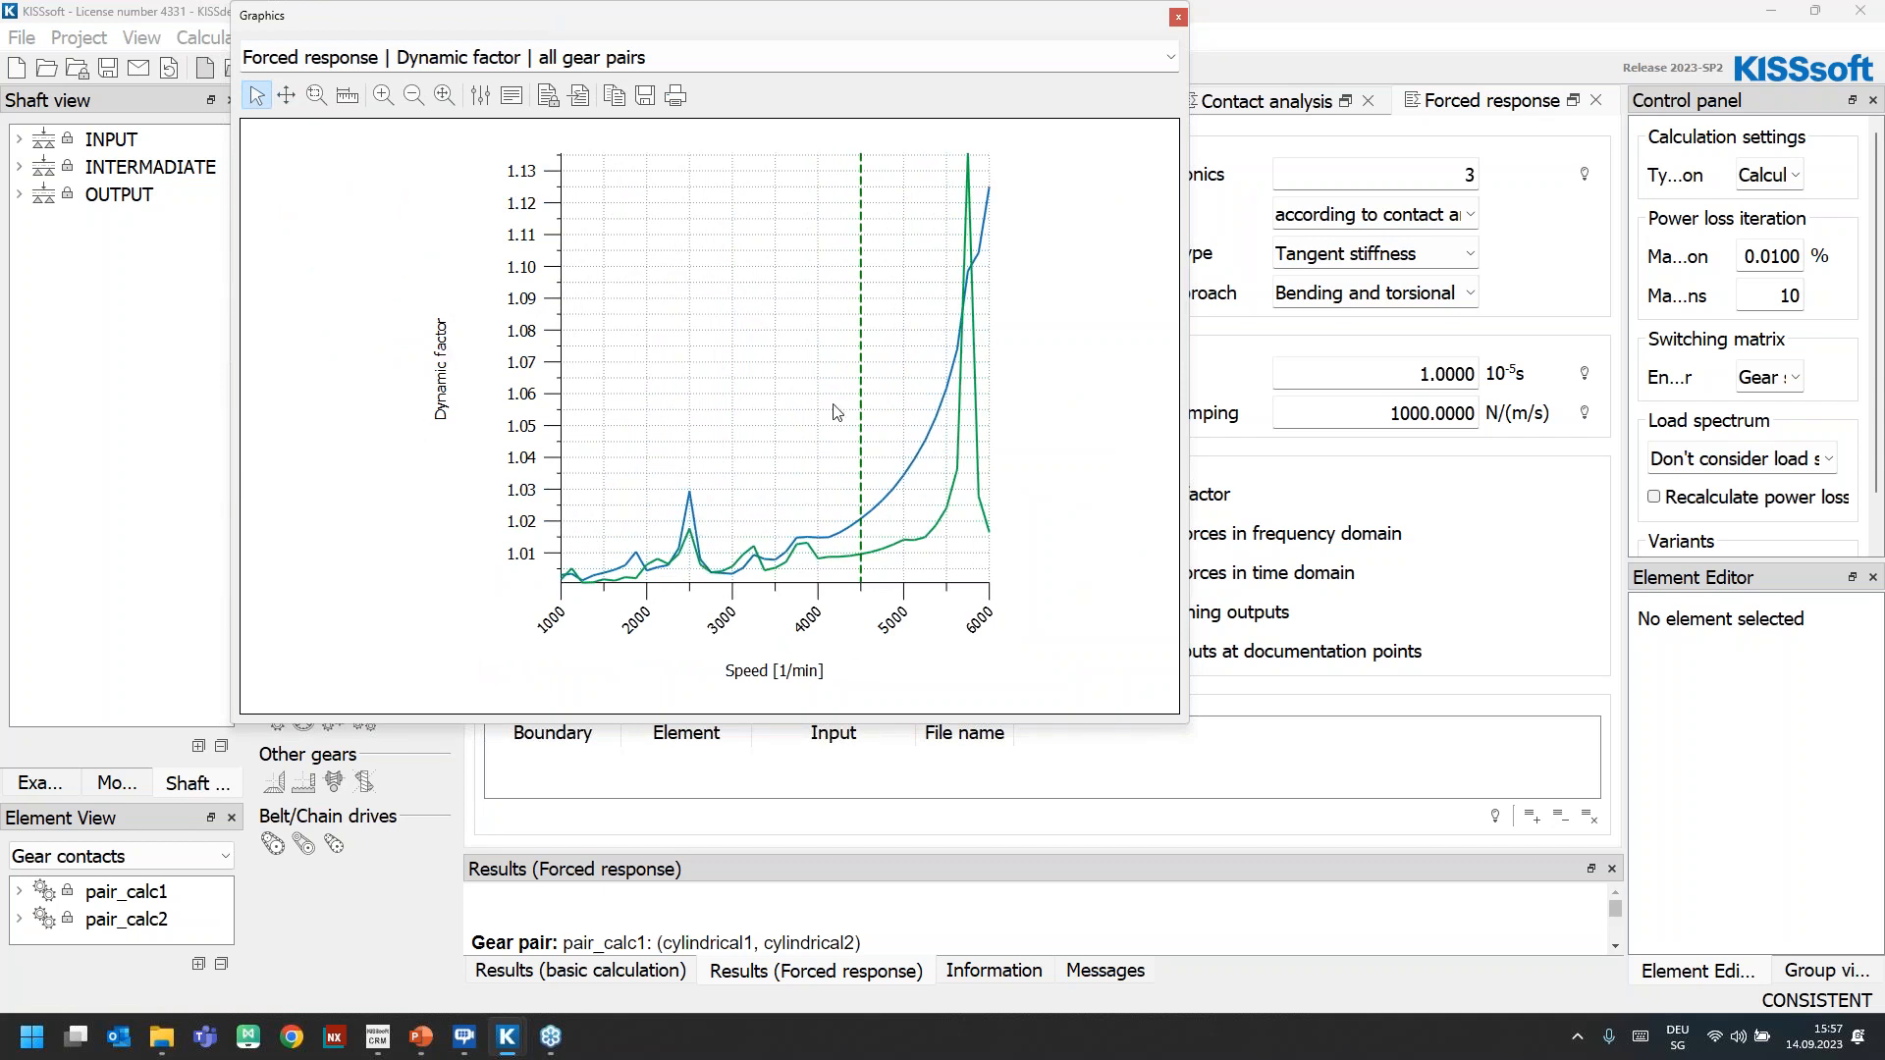
Show the forced response bearing forces in the time domain, and examine the selectable bearings and speeds in the graph properties
left_click(416, 63)
left_click(415, 65)
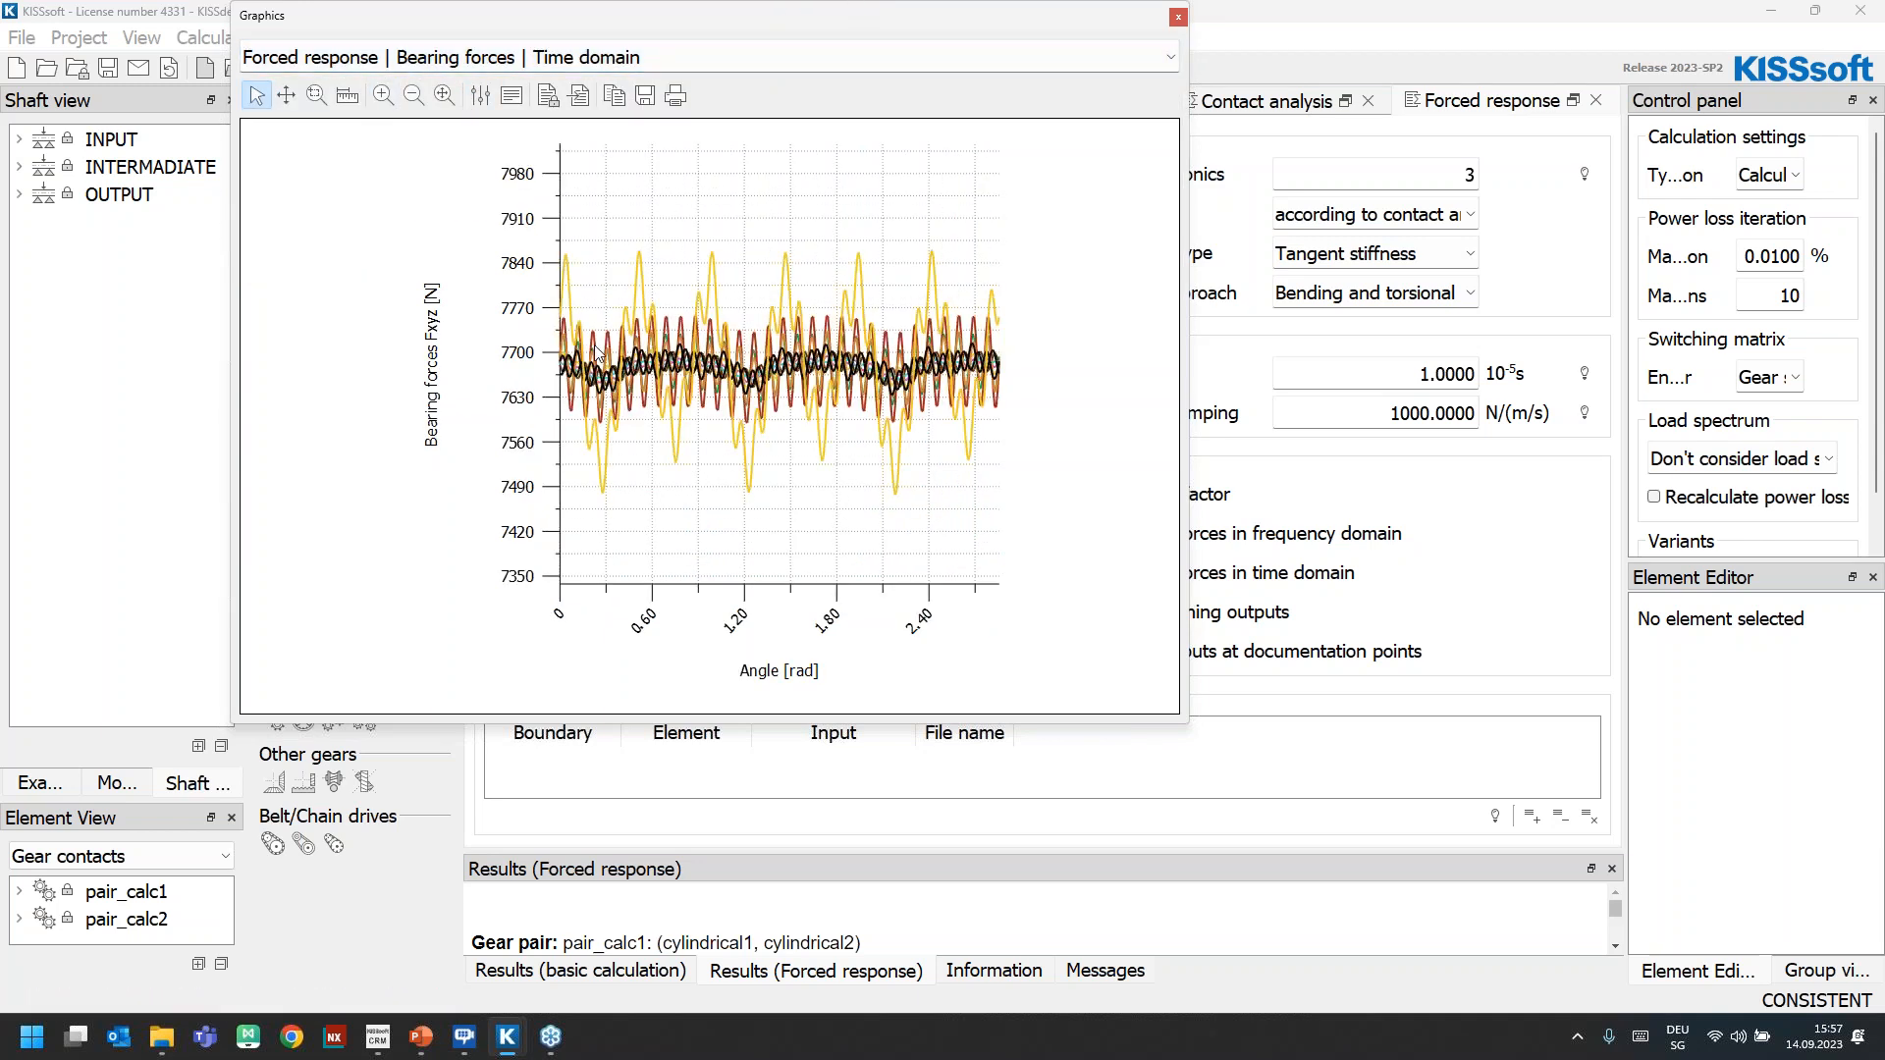
left_click(480, 95)
left_click(1097, 169)
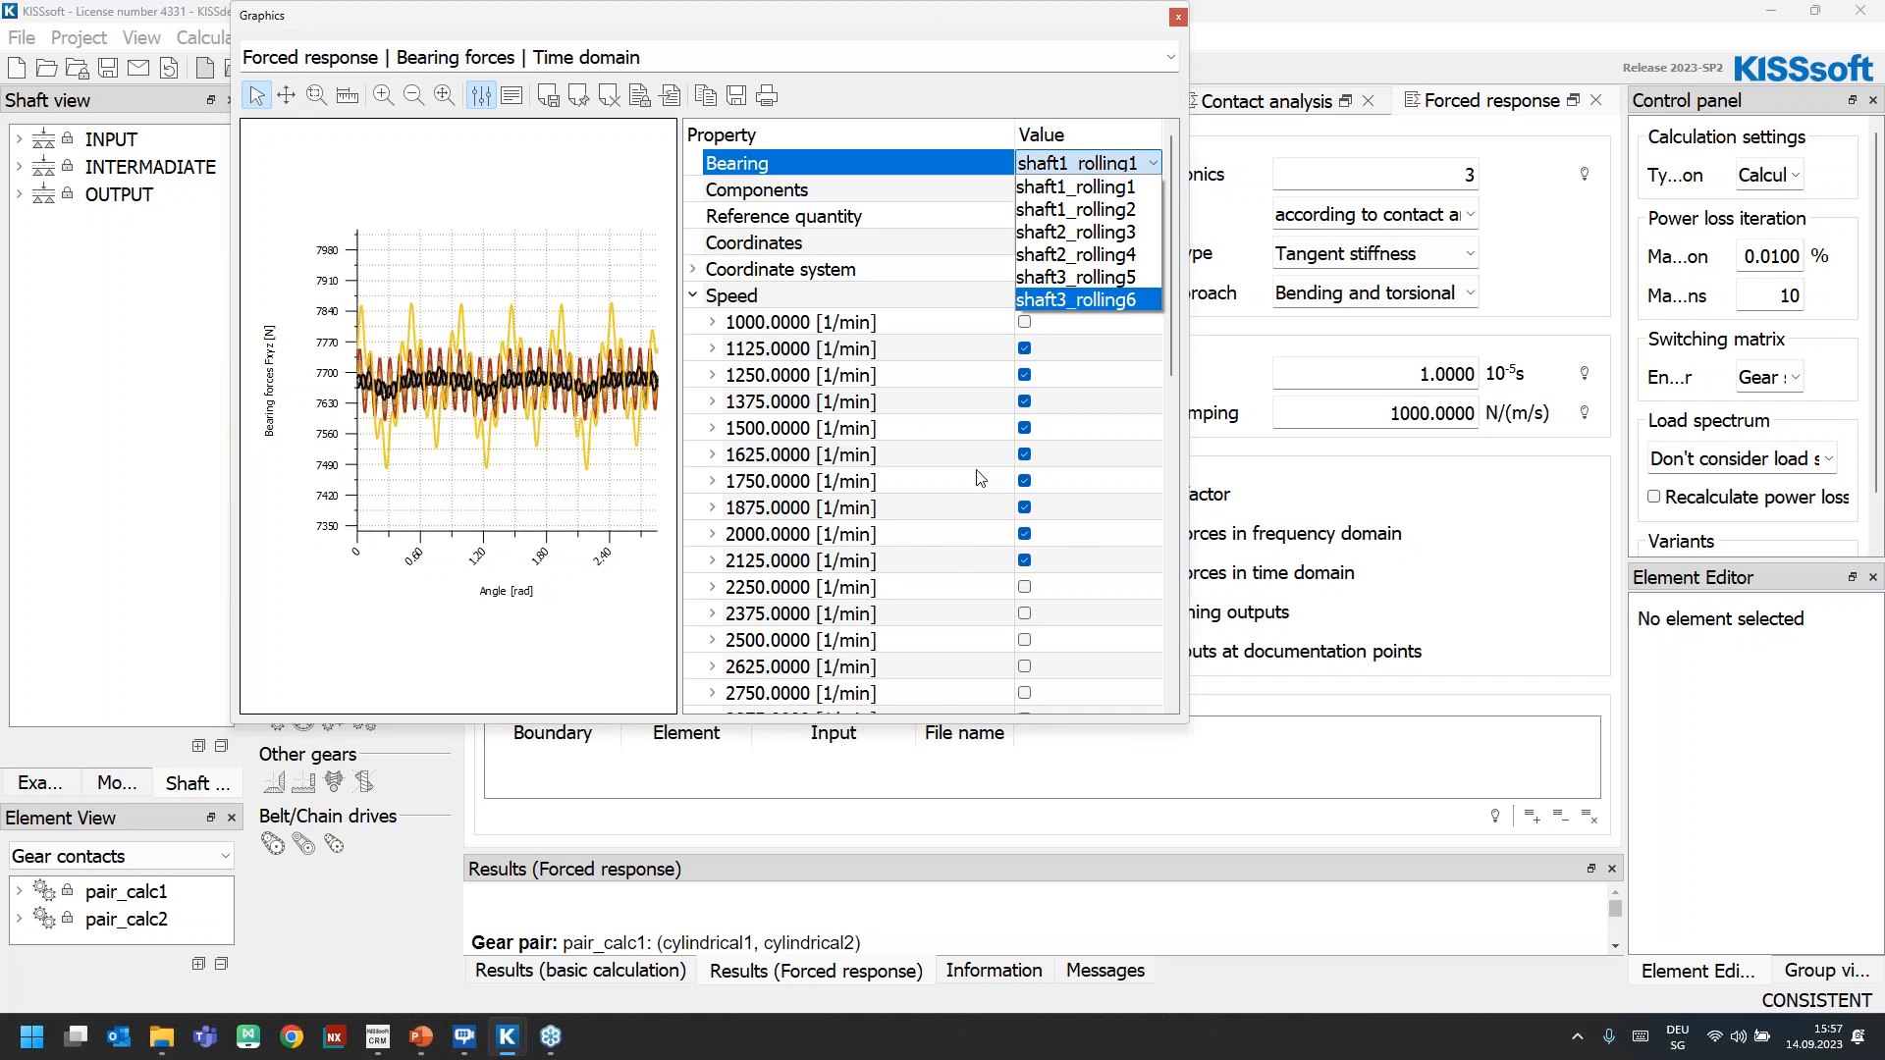
left_click(481, 95)
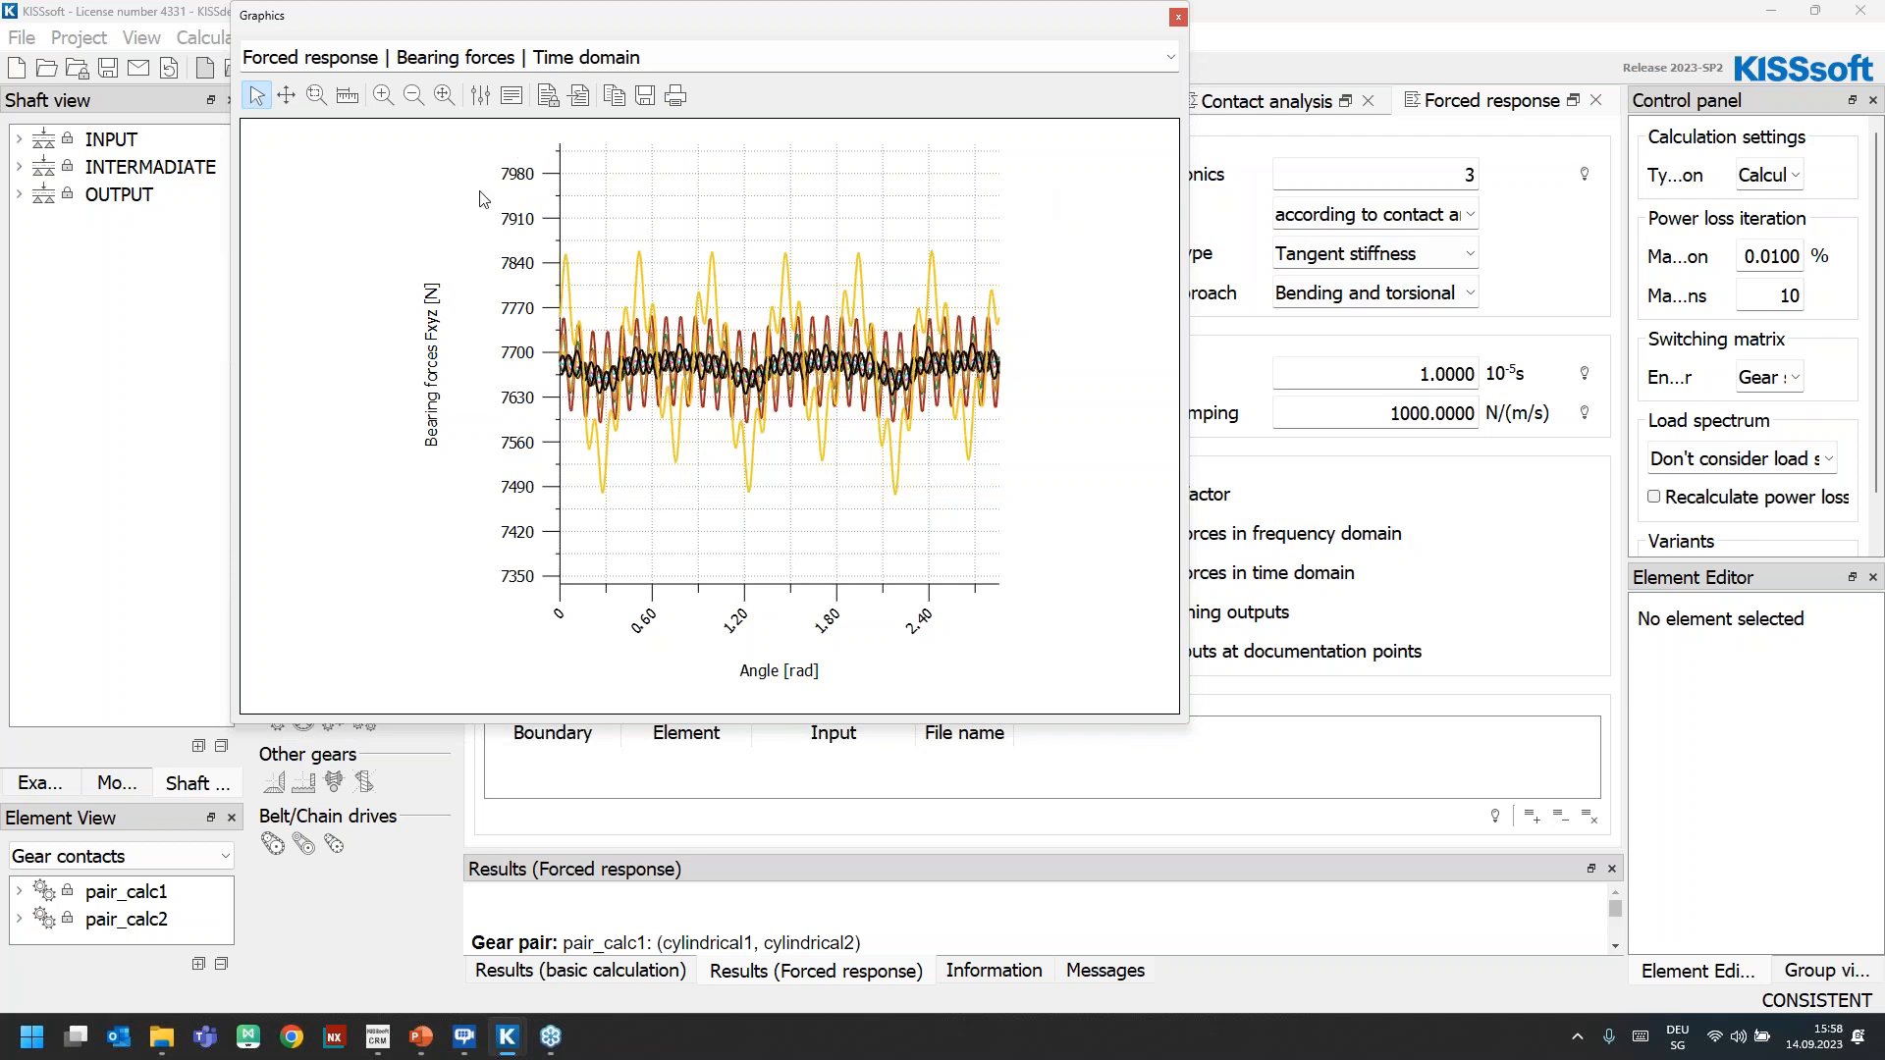
Display the forced response 3D deformation in an enlarged window, with the gearbox rotated to an oblique view
left_click(490, 57)
scroll(514, 115, "down", 12)
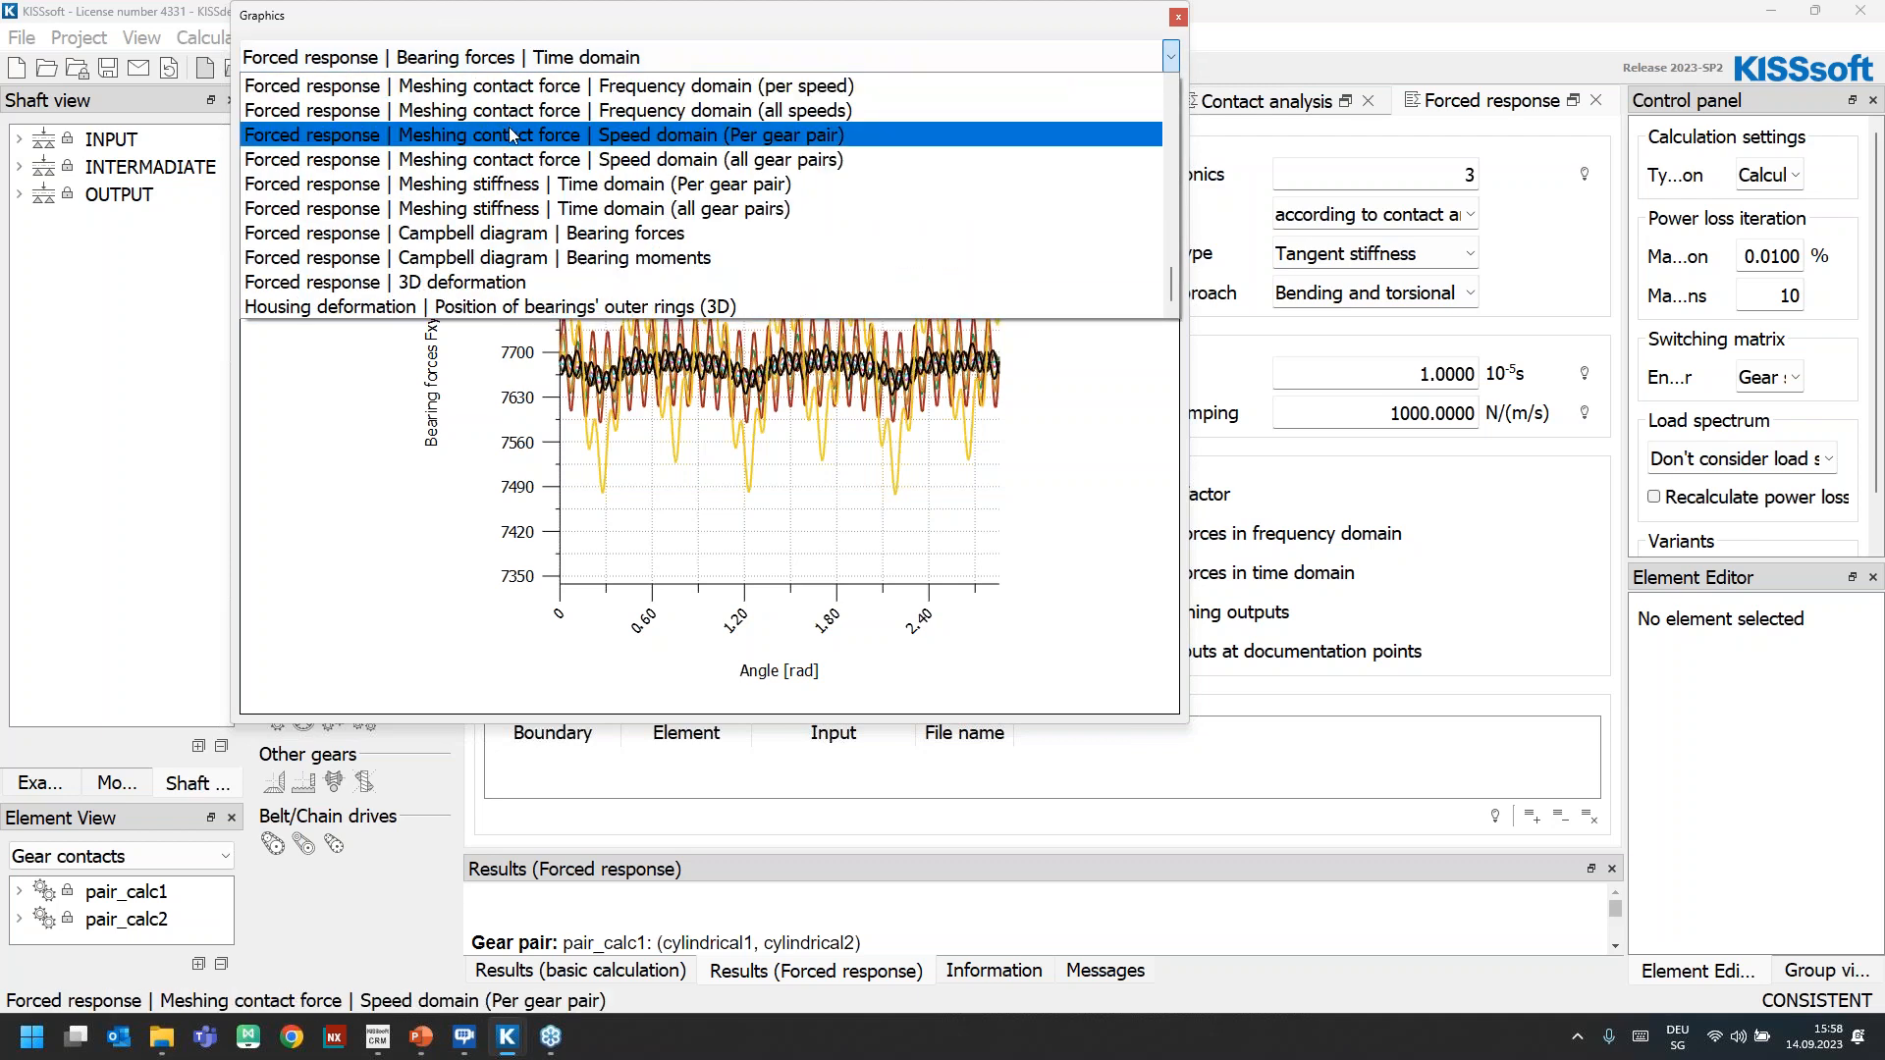
left_click(539, 283)
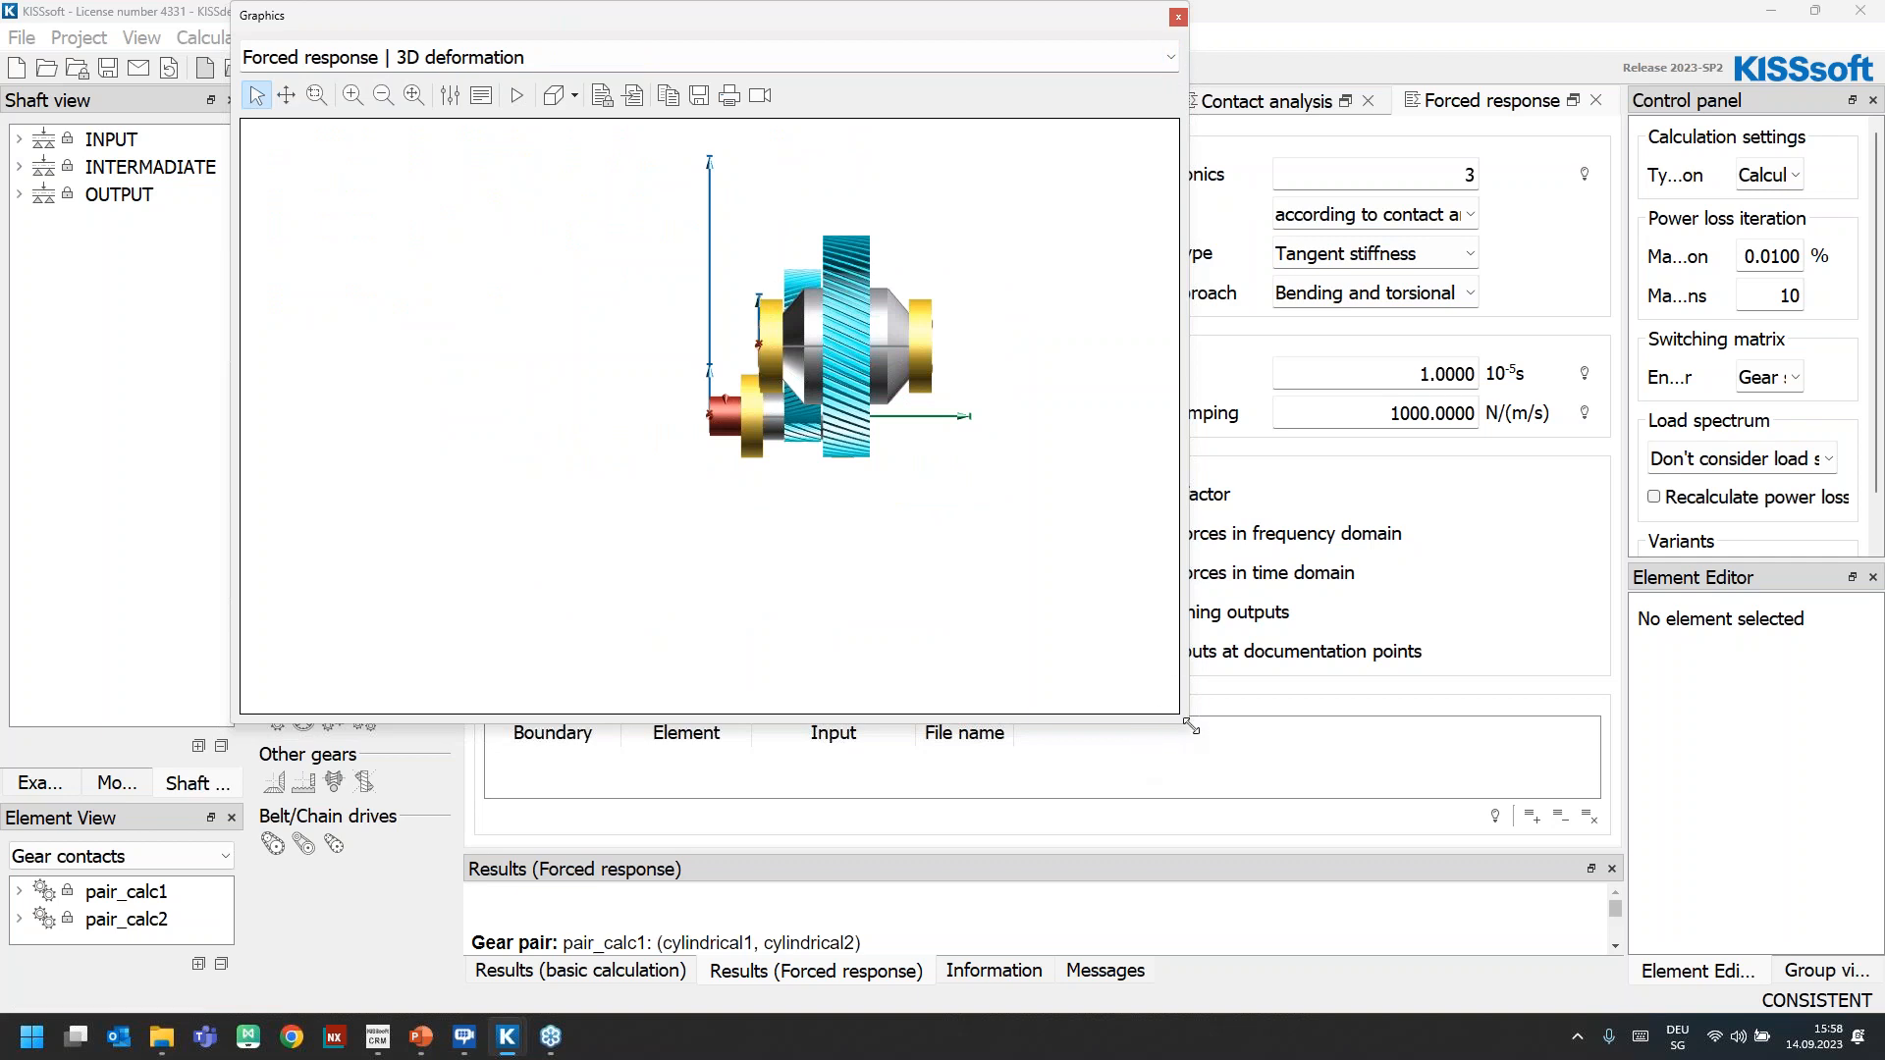
left_click_drag(1185, 729, 1499, 924)
left_click_drag(1154, 383, 893, 537)
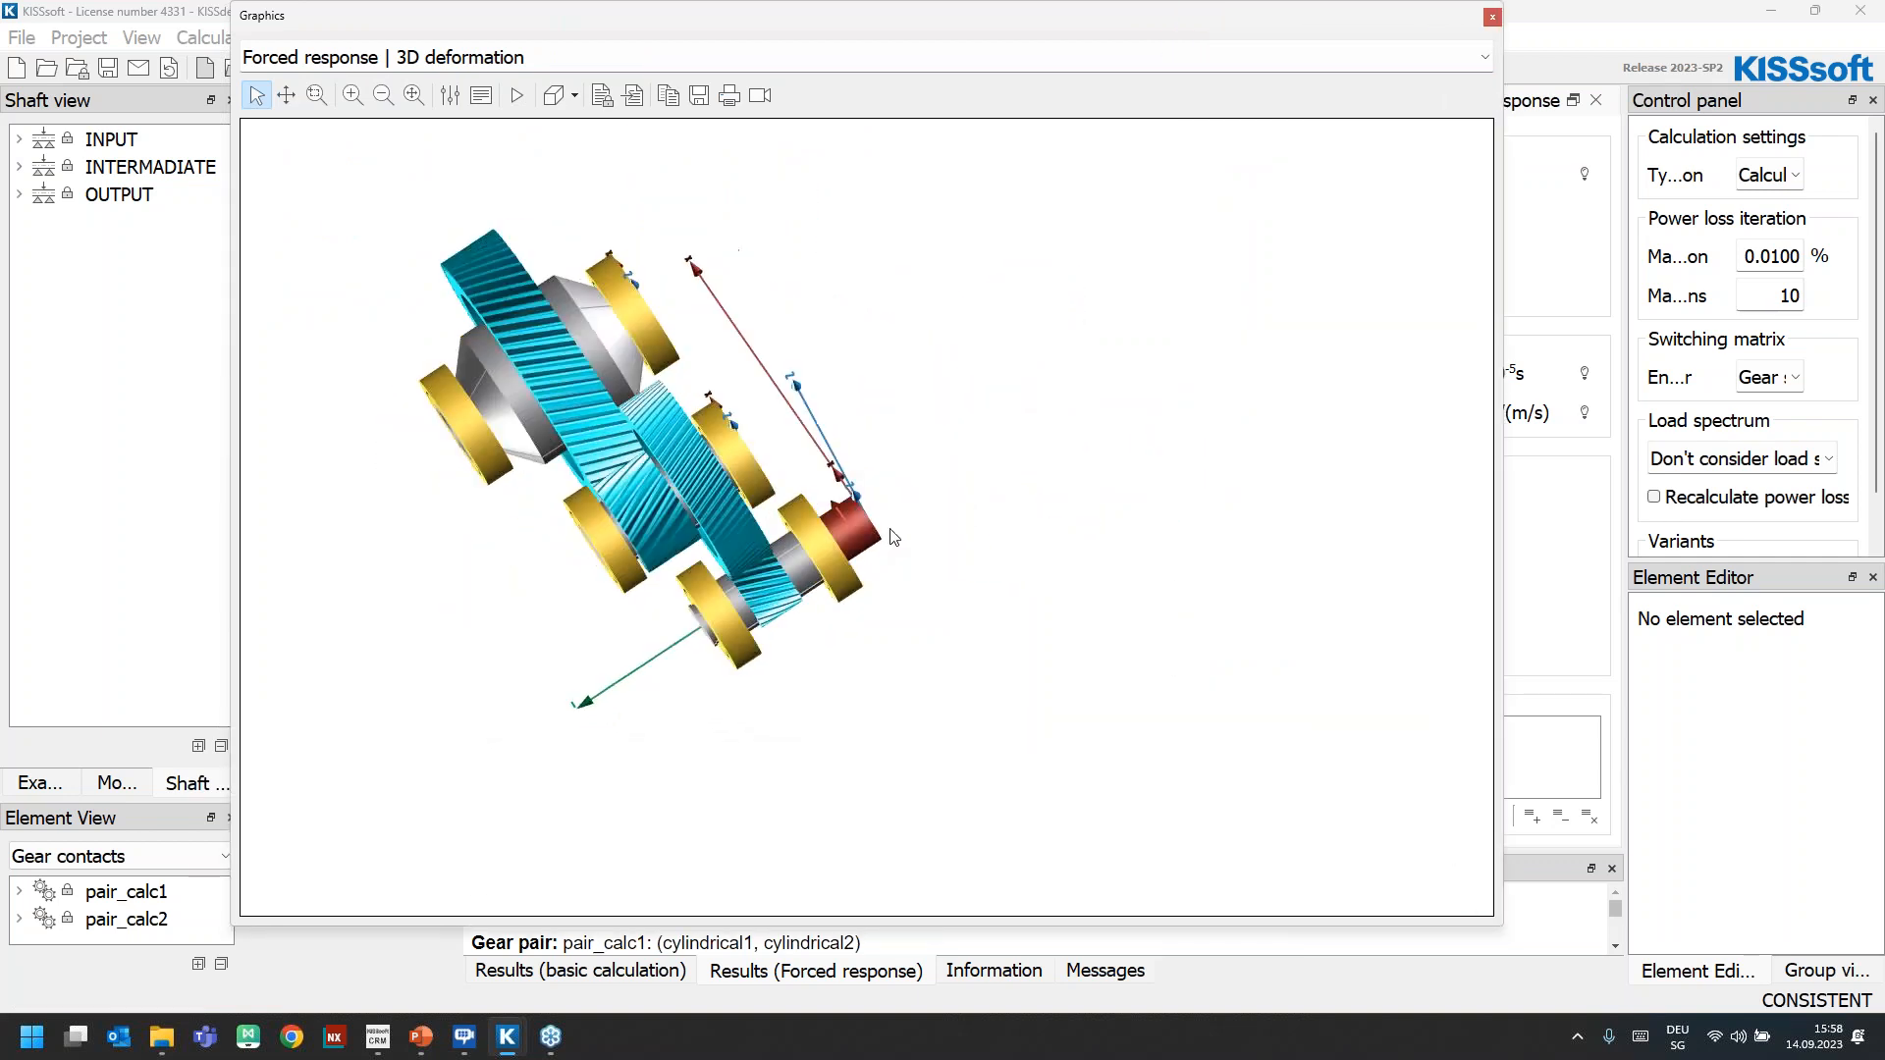
Set the 3D deformation's reference speed to 5500 rpm, deformation scaling to 60 and animation speed to 80%, and hide the properties
left_click(450, 95)
left_click(1344, 168)
left_click(1345, 169)
scroll(1365, 324, "down", 10)
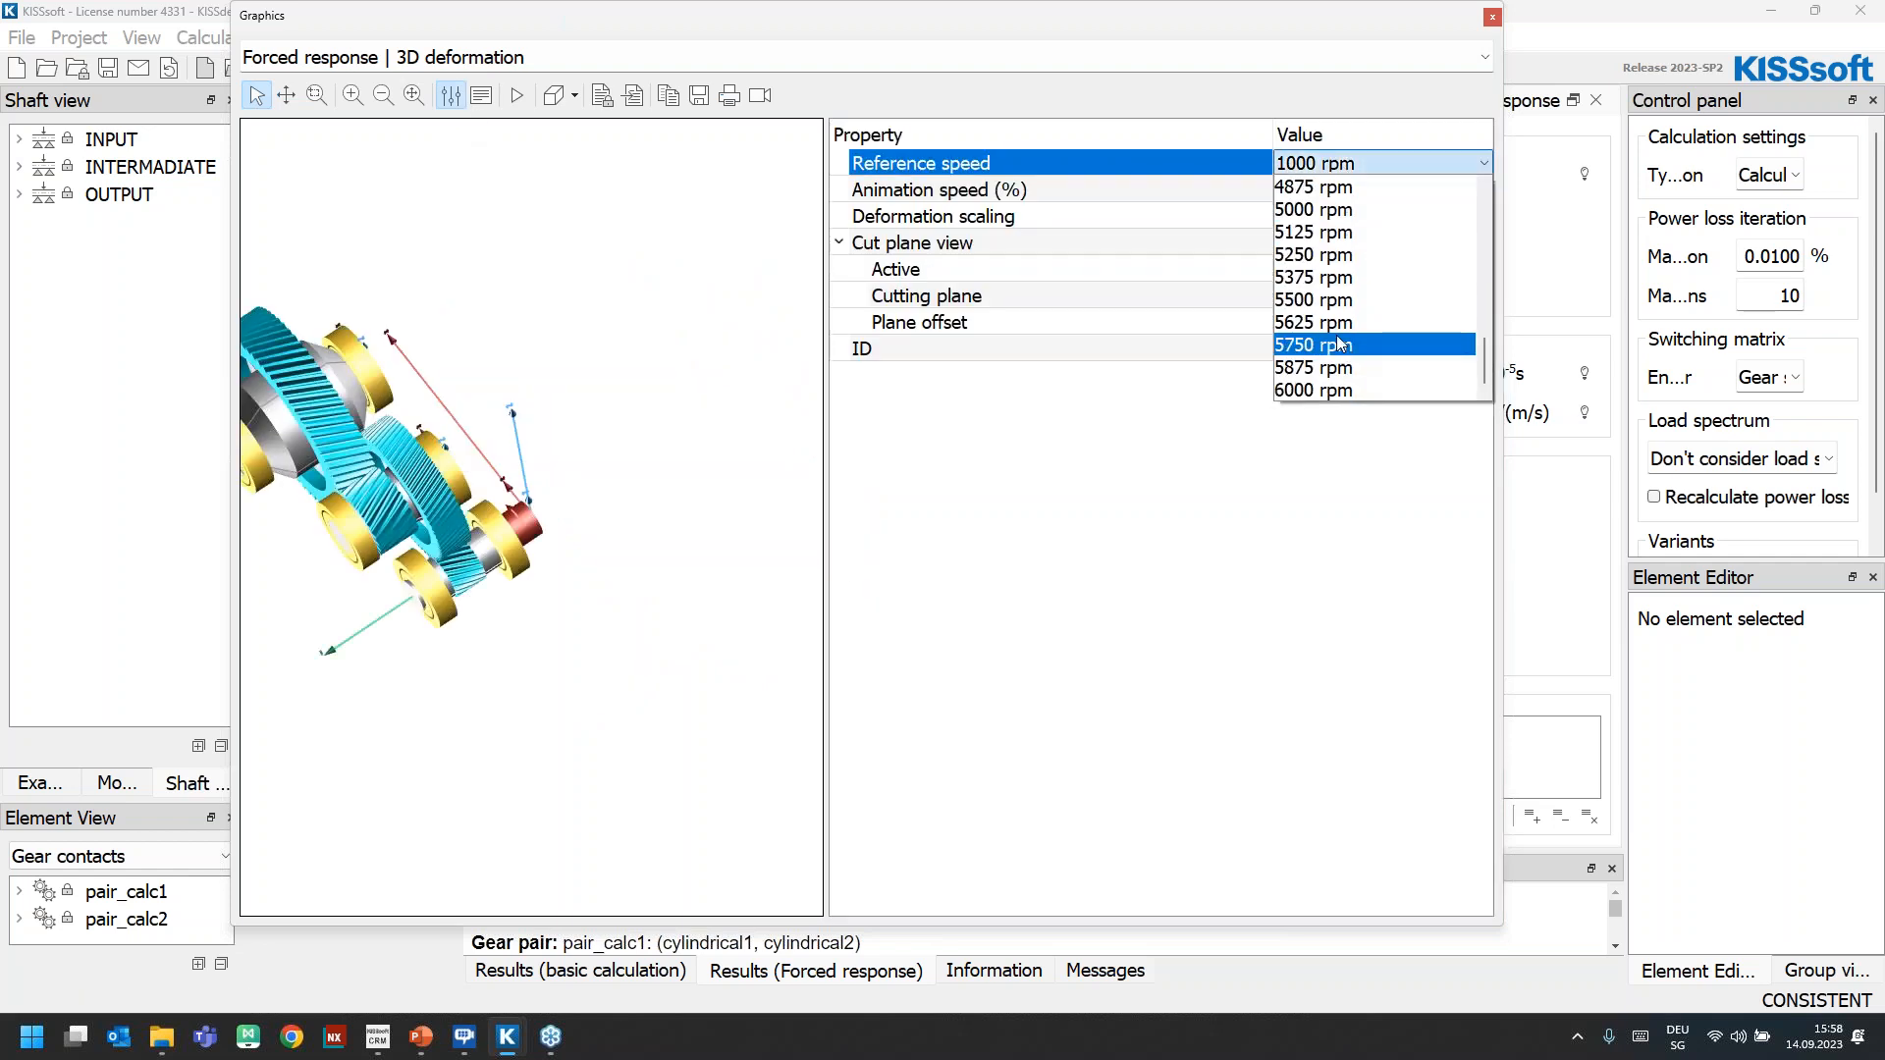
left_click(1341, 303)
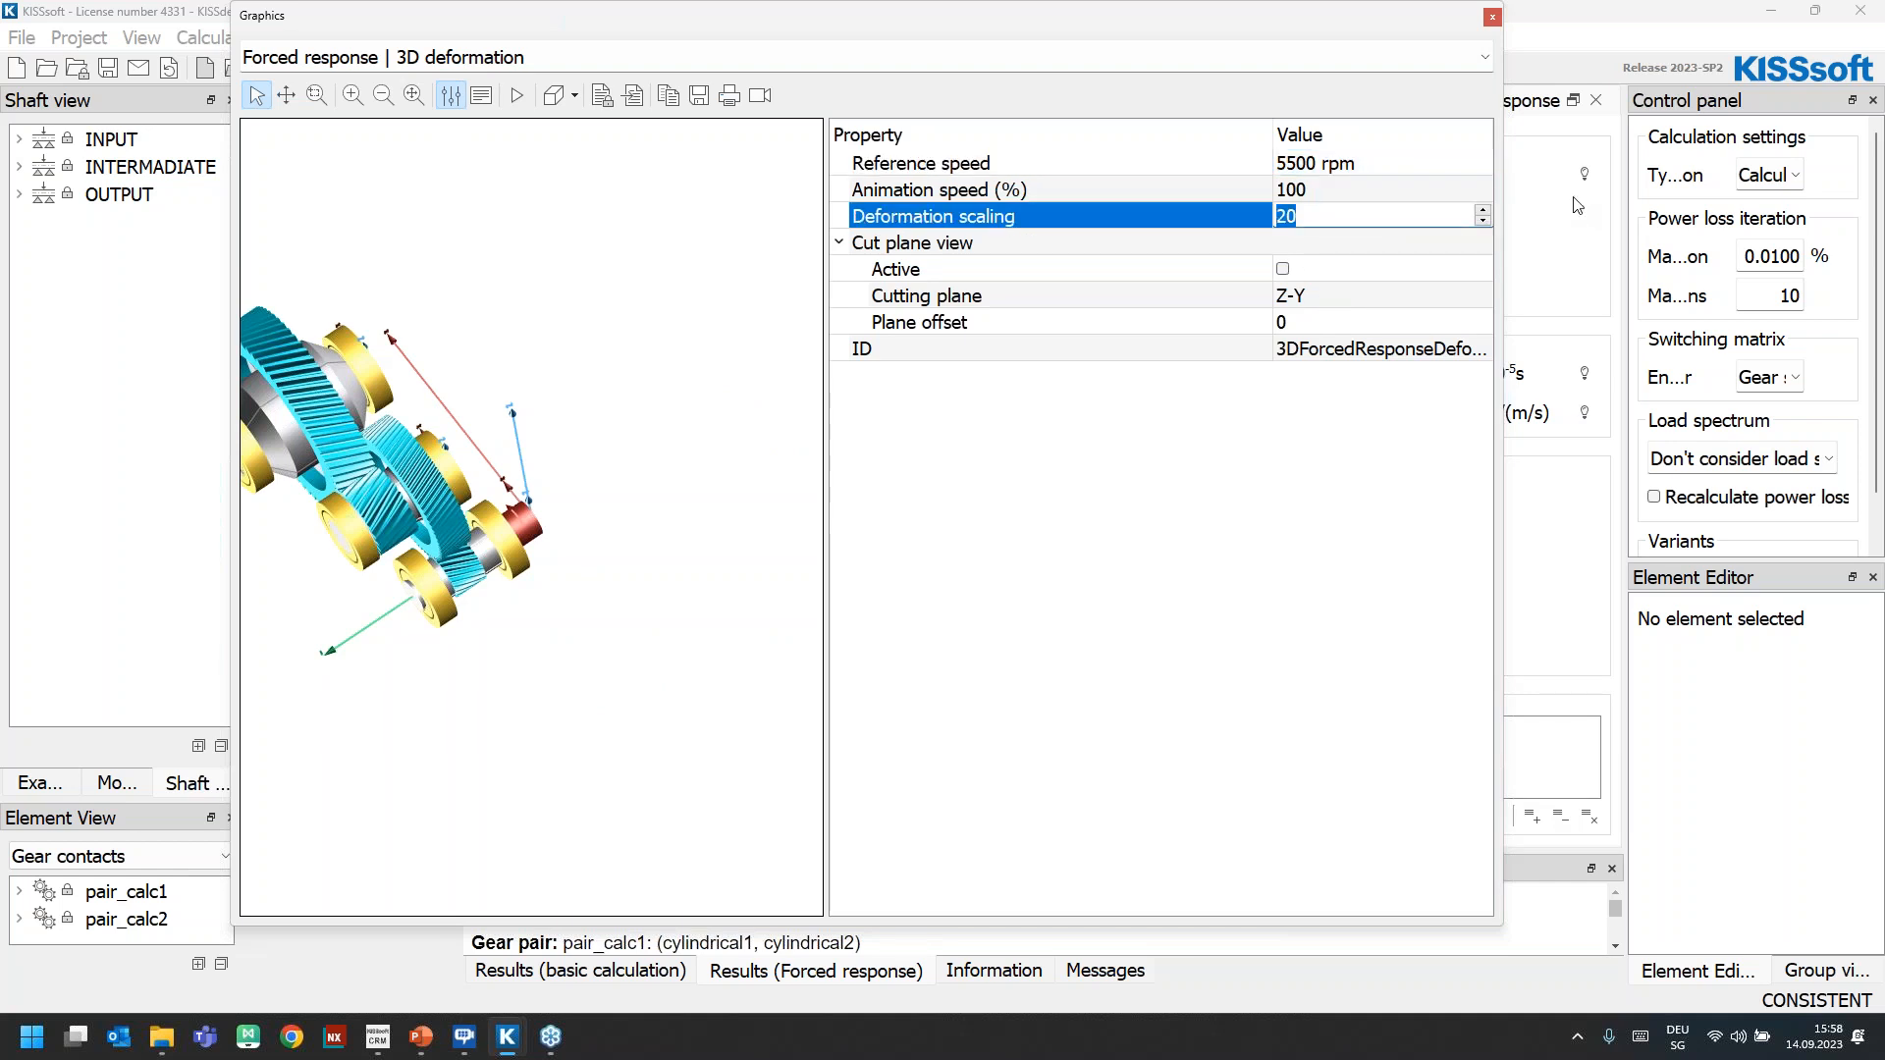
type("60")
left_click(1281, 200)
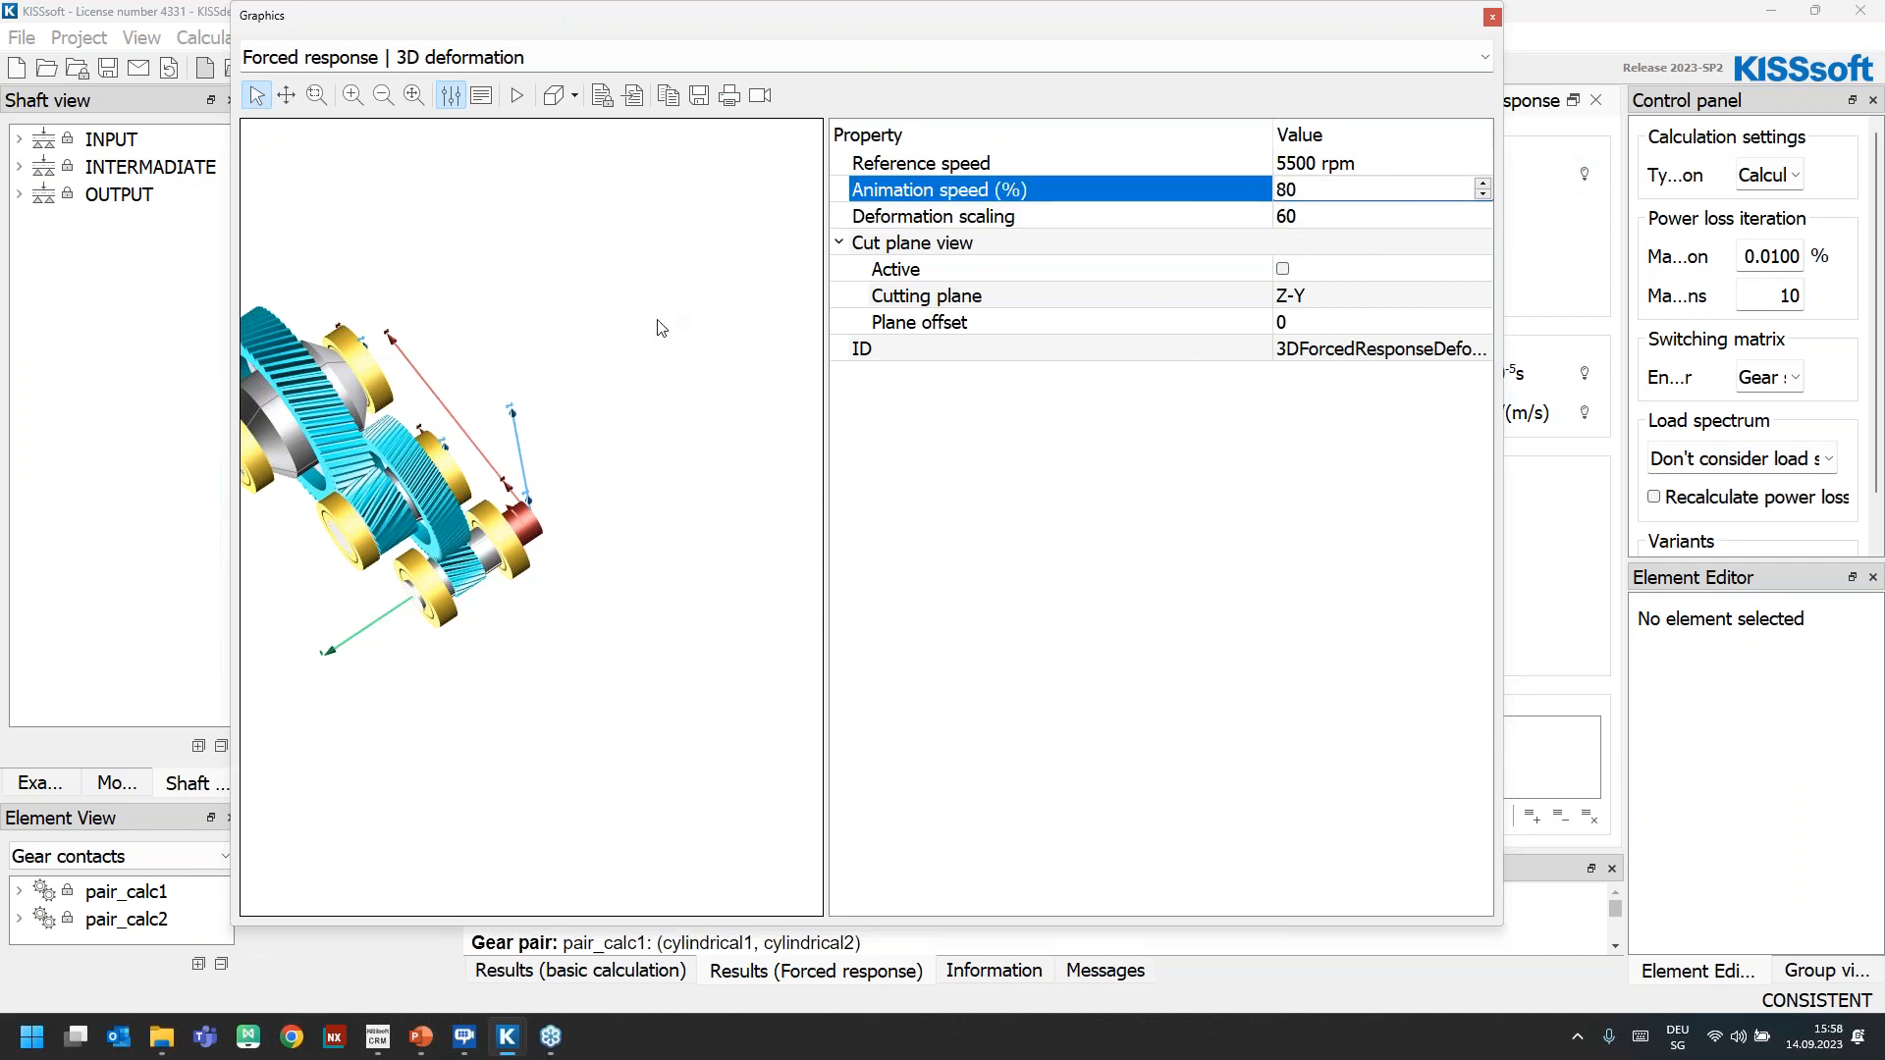
left_click(462, 90)
left_click(450, 94)
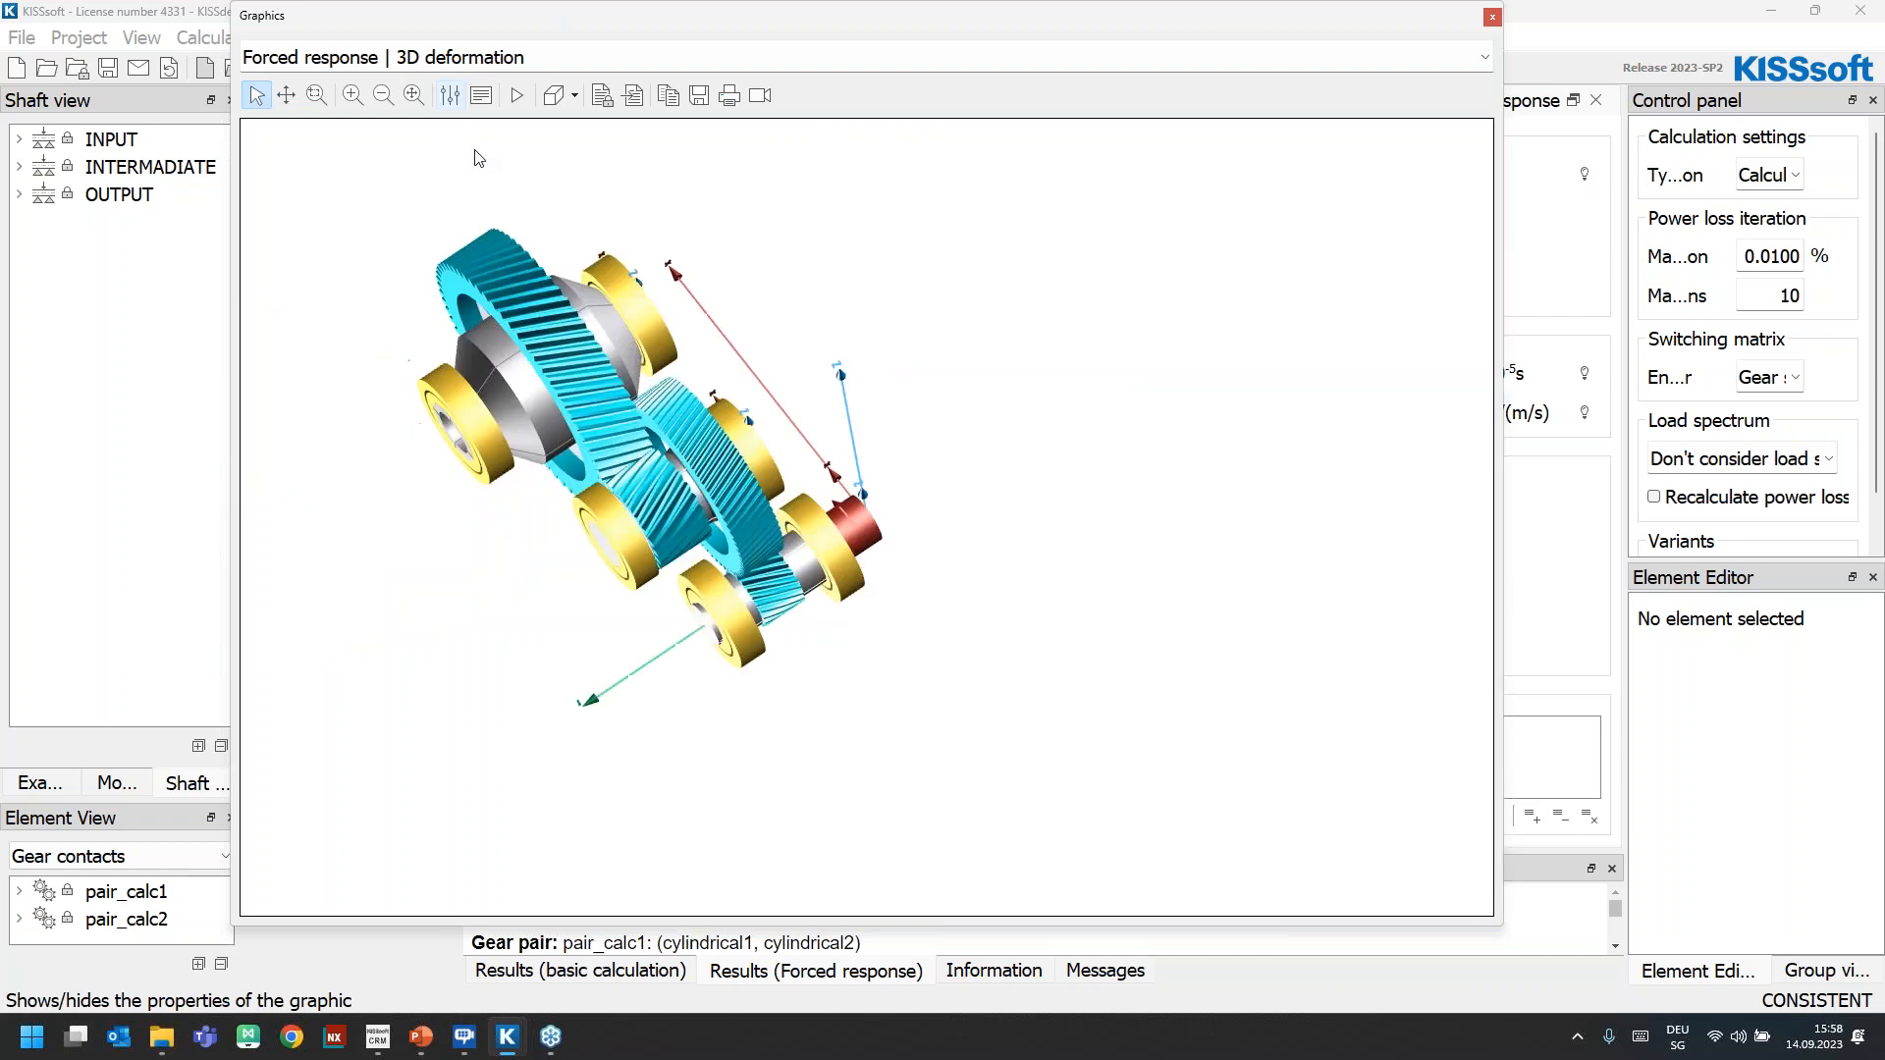
Animate the 3D deformation and examine the gear meshes and bearings of the shafts up close
right_click(696, 406)
left_click(402, 400)
scroll(401, 401, "up", 5)
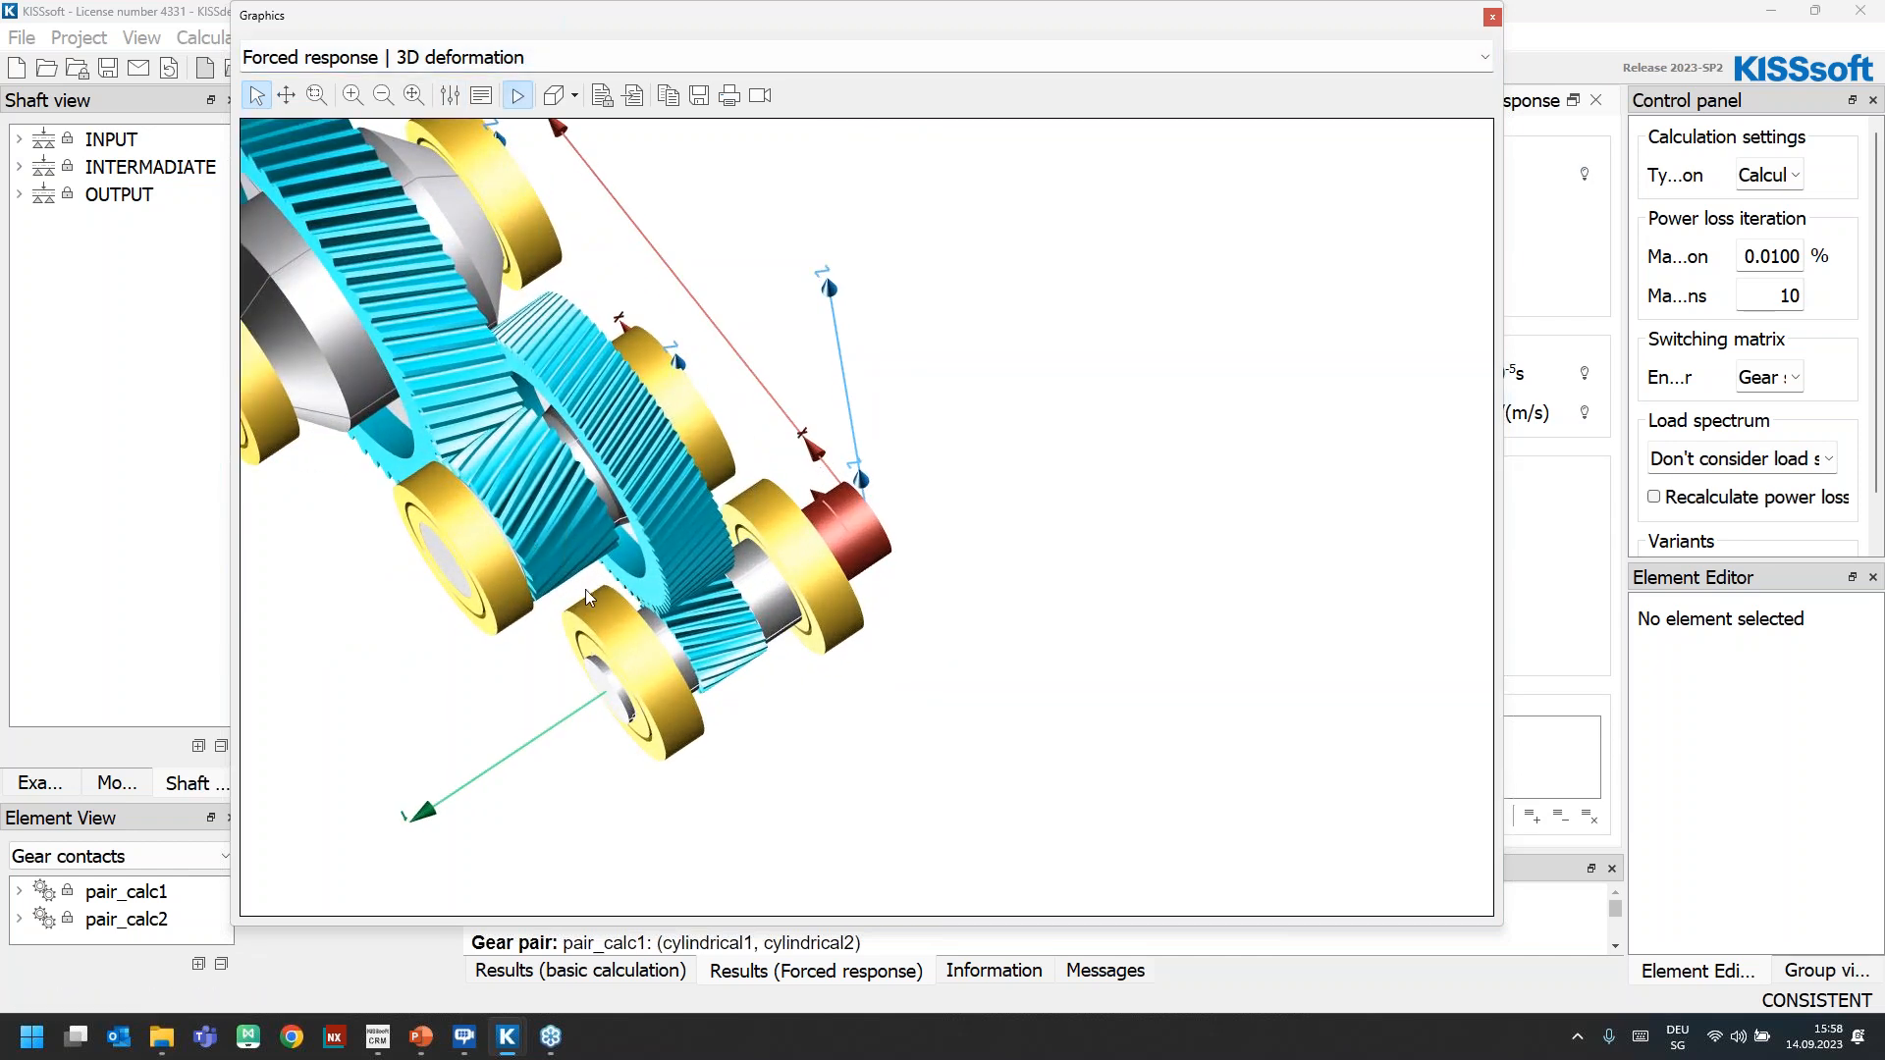
scroll(573, 521, "up", 3)
right_click(567, 441)
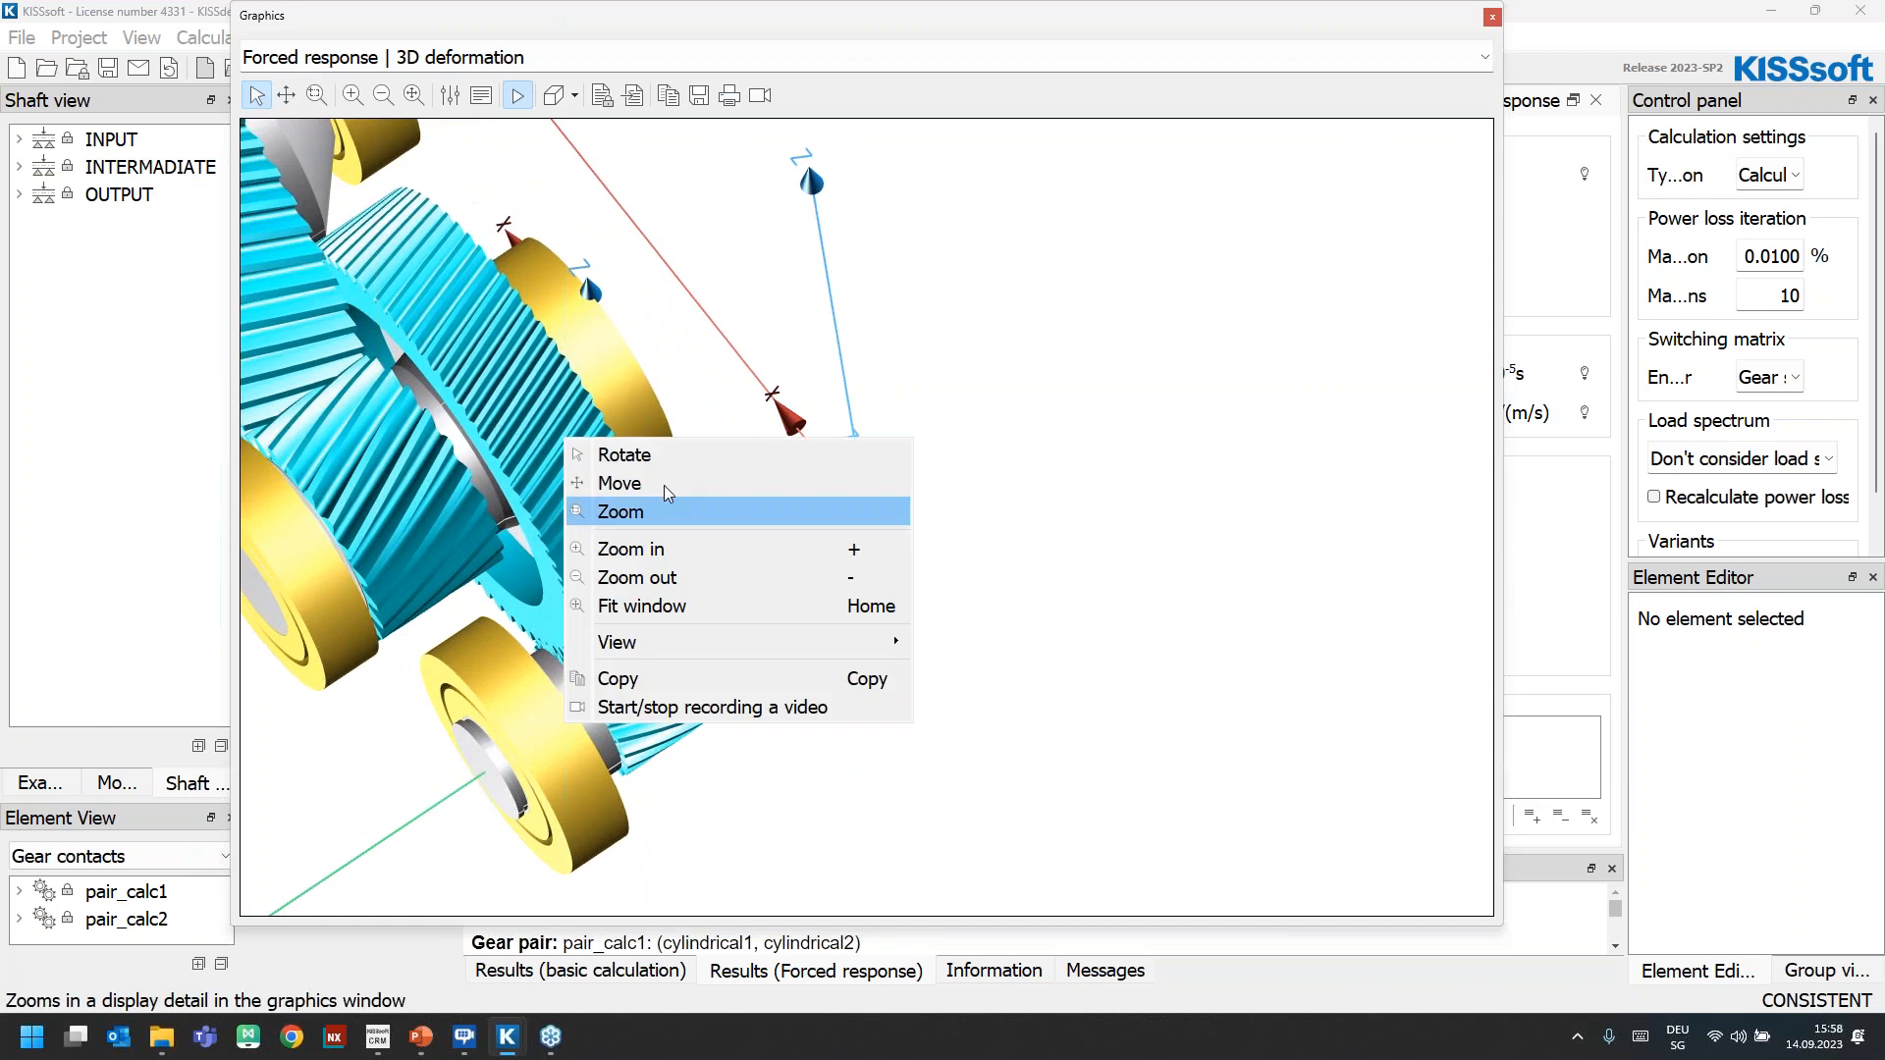
left_click(619, 483)
left_click_drag(657, 461, 864, 464)
scroll(840, 658, "up", 5)
scroll(819, 651, "up", 2)
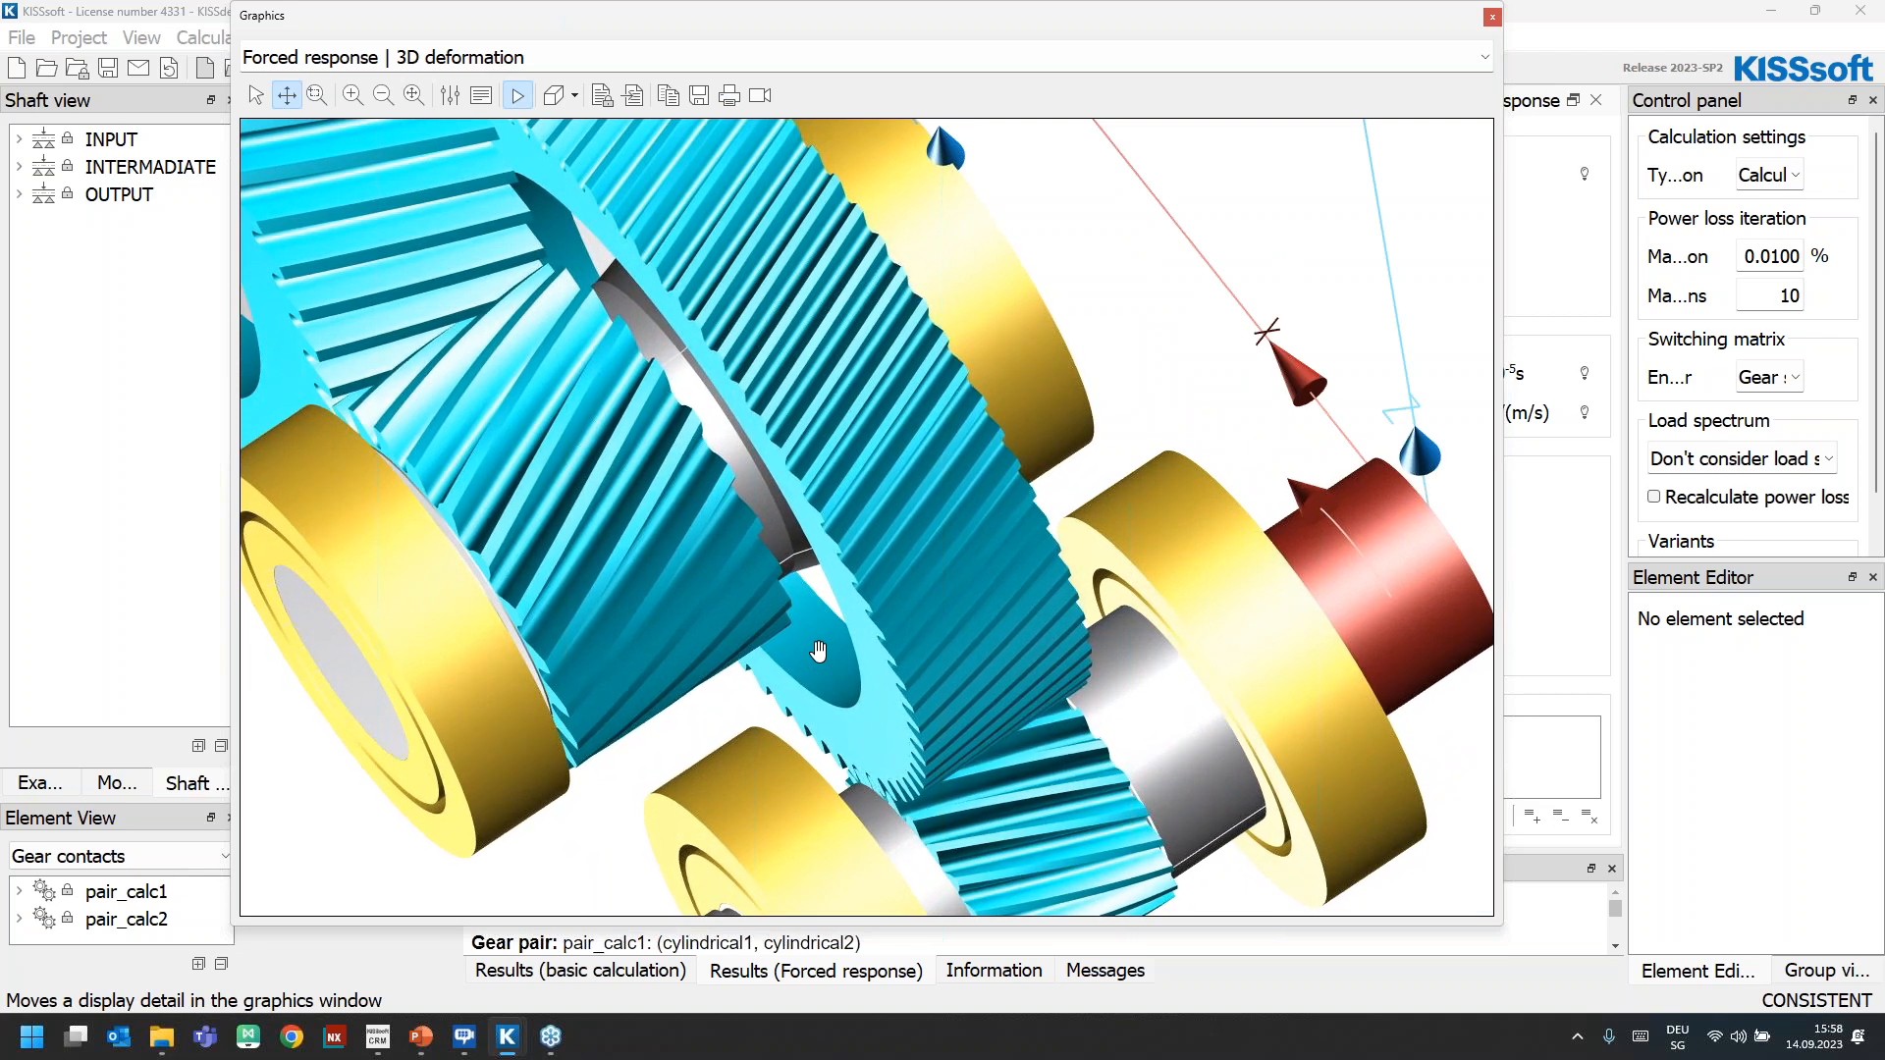
Close the deformation graphics, switch to the PowerPoint slide show and advance to the "Request a Software Demo!" slide
mouse_move(421, 1036)
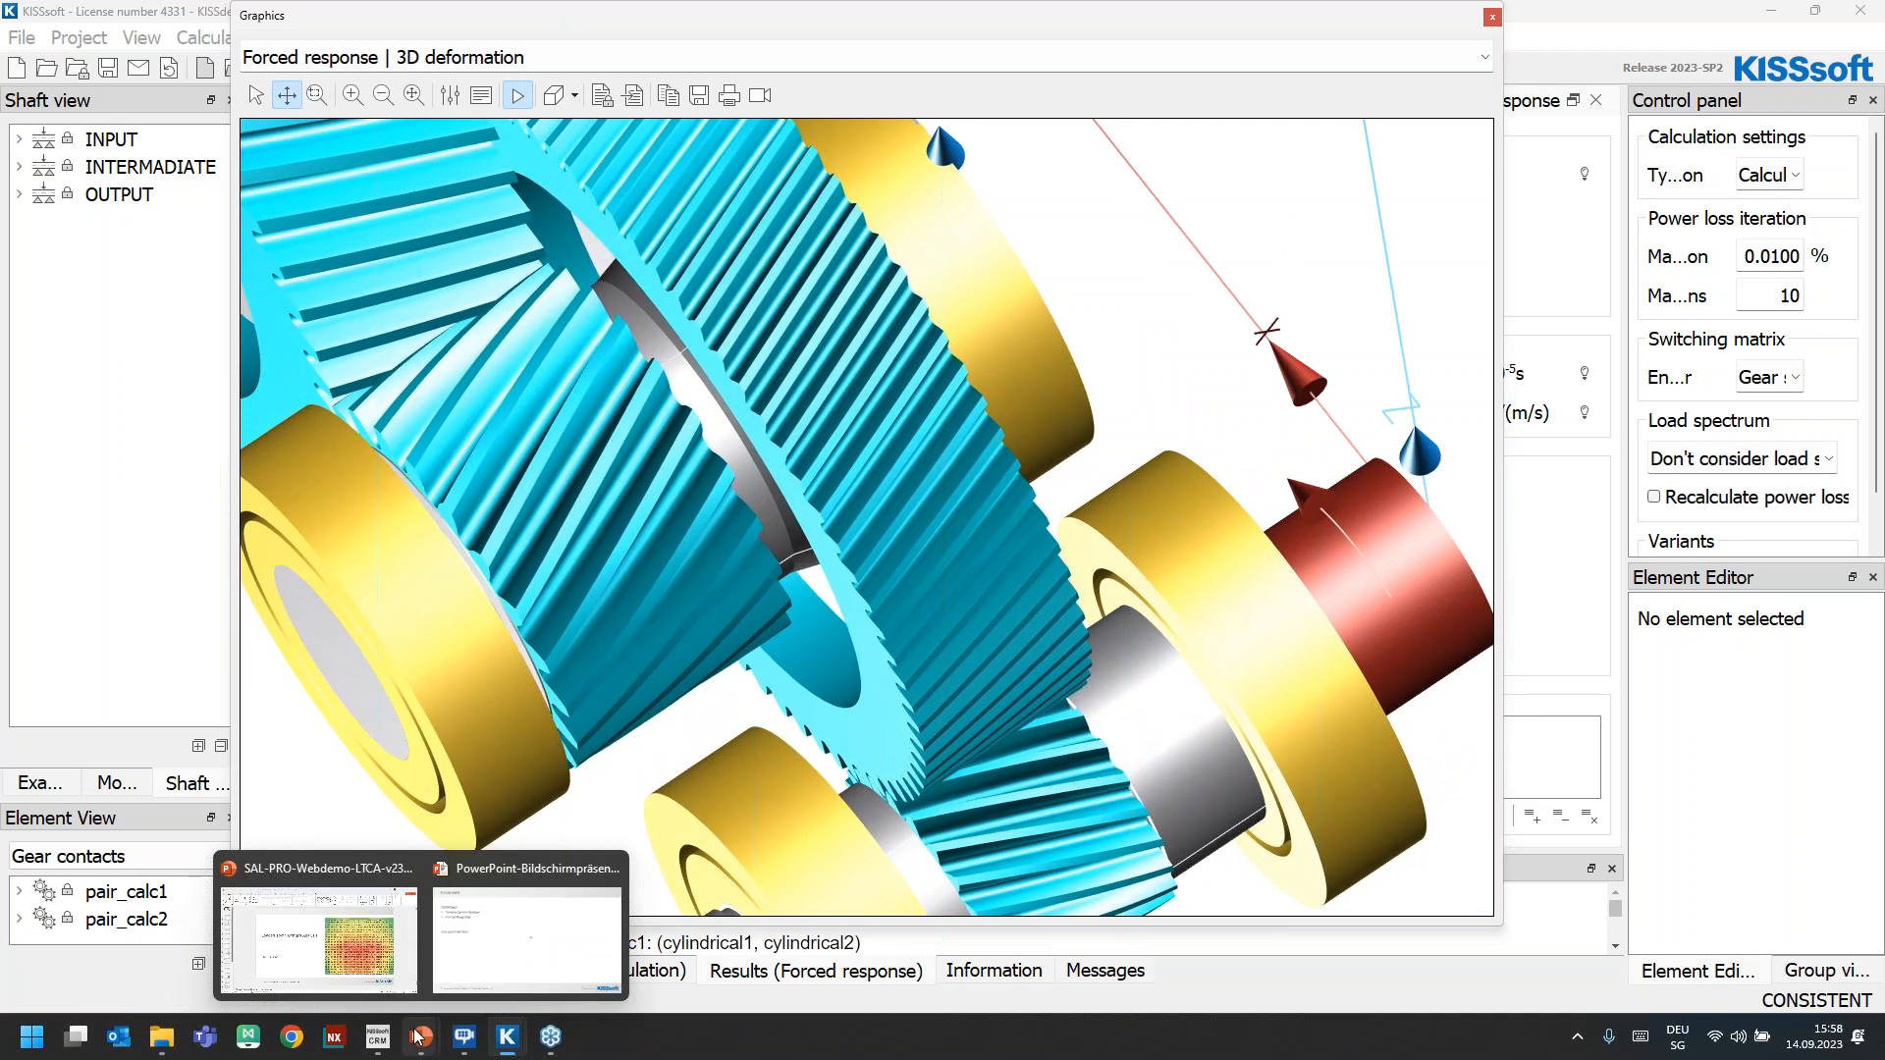
left_click(1492, 17)
left_click(408, 1047)
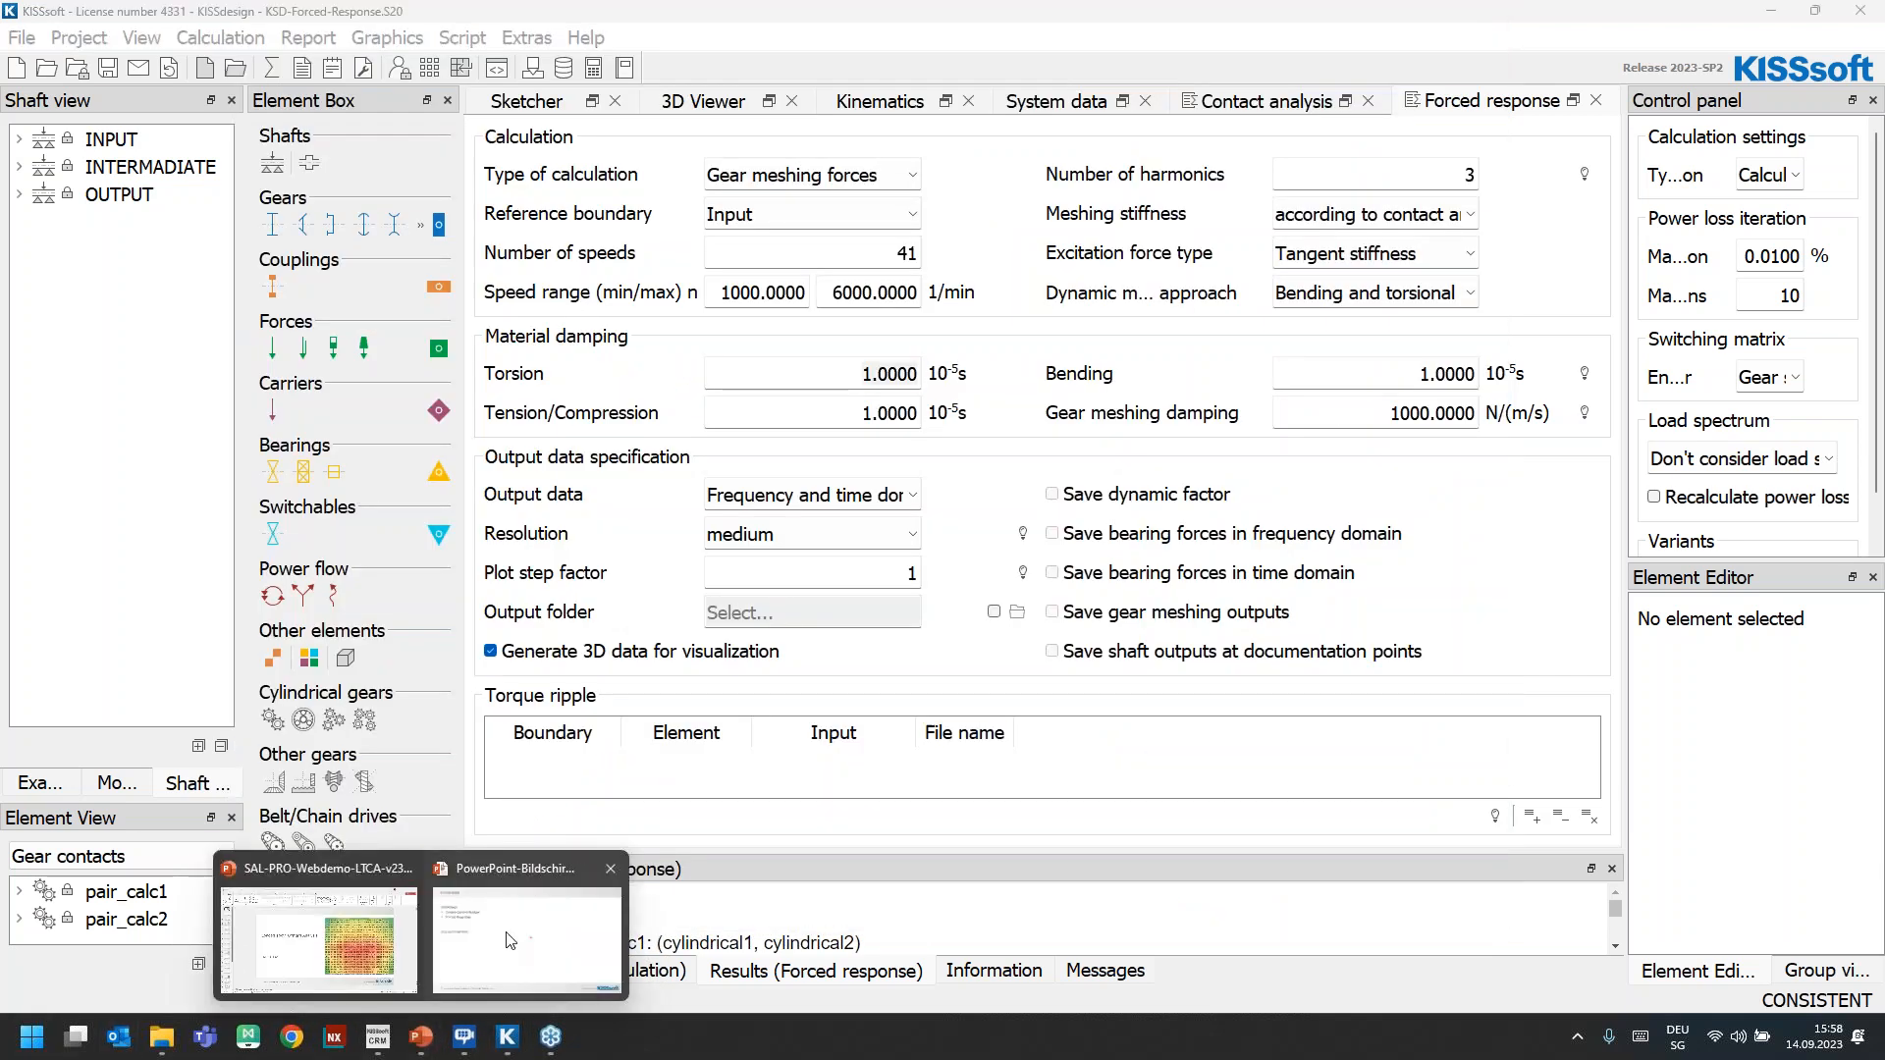
left_click(530, 943)
key("Right")
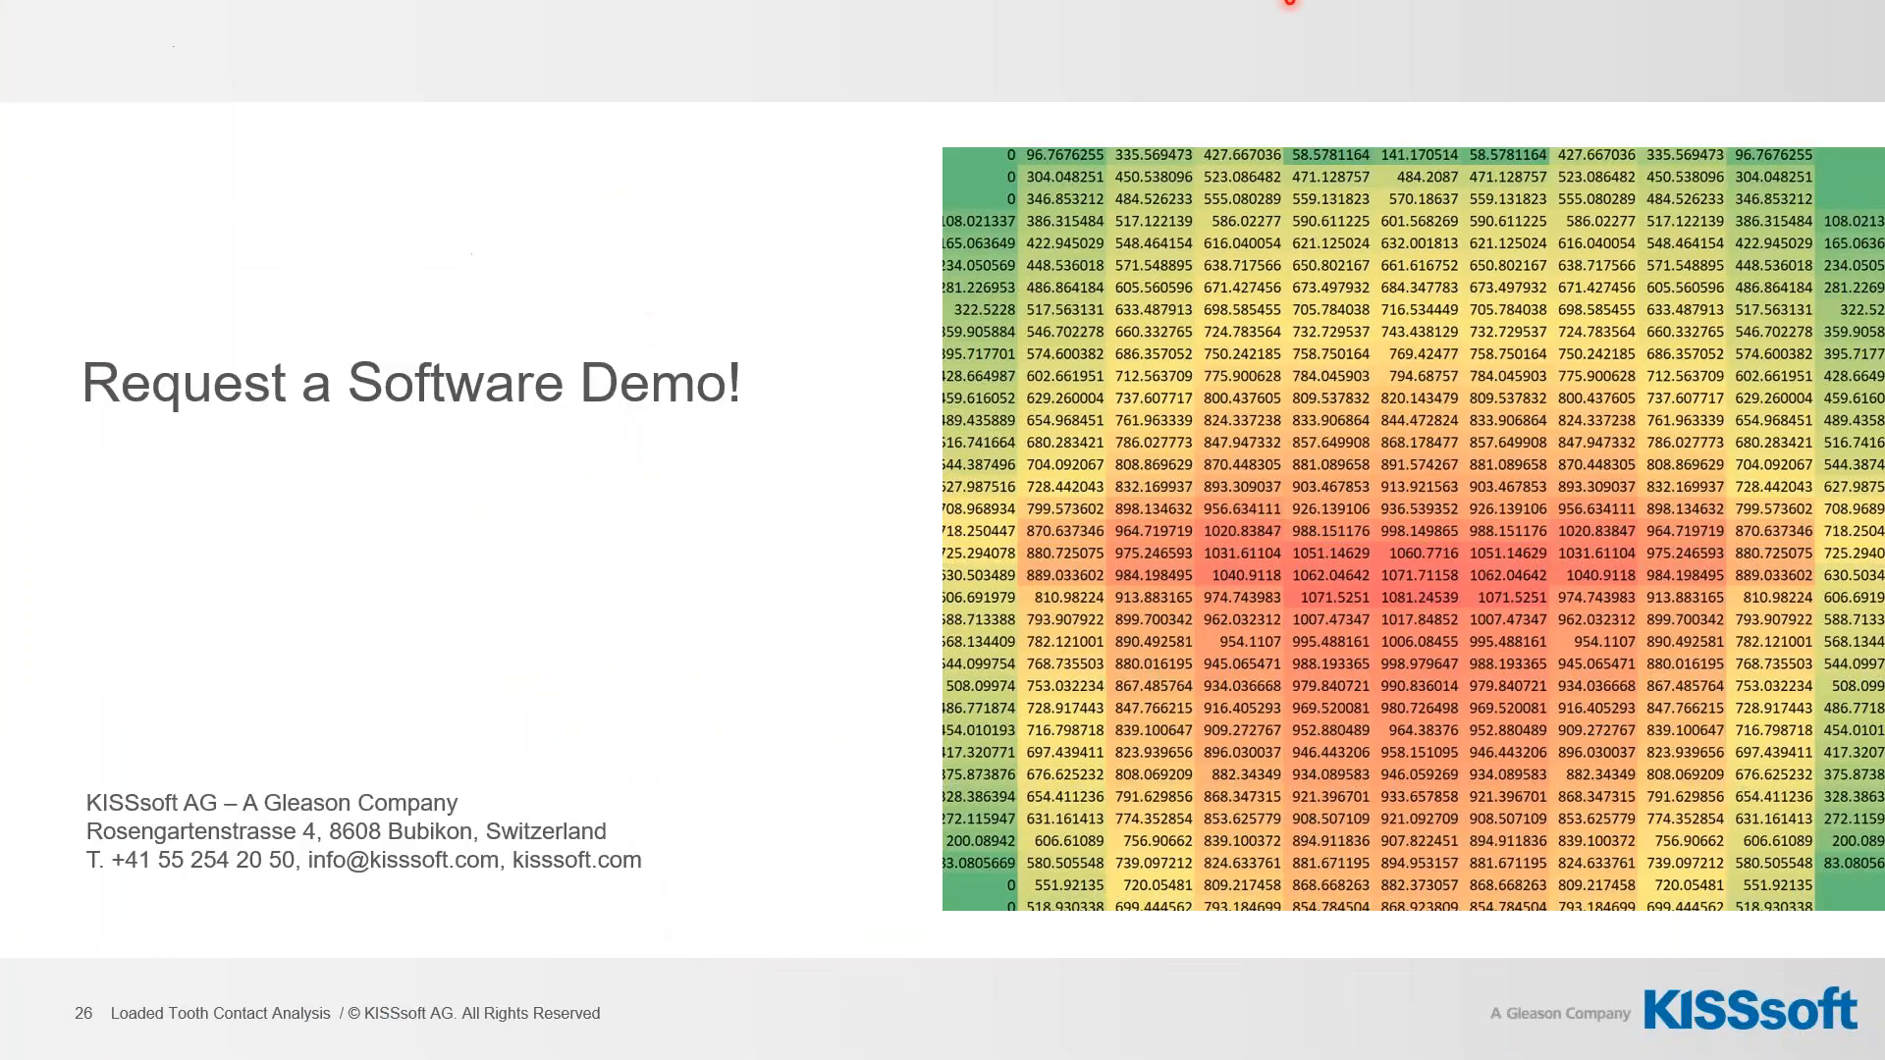